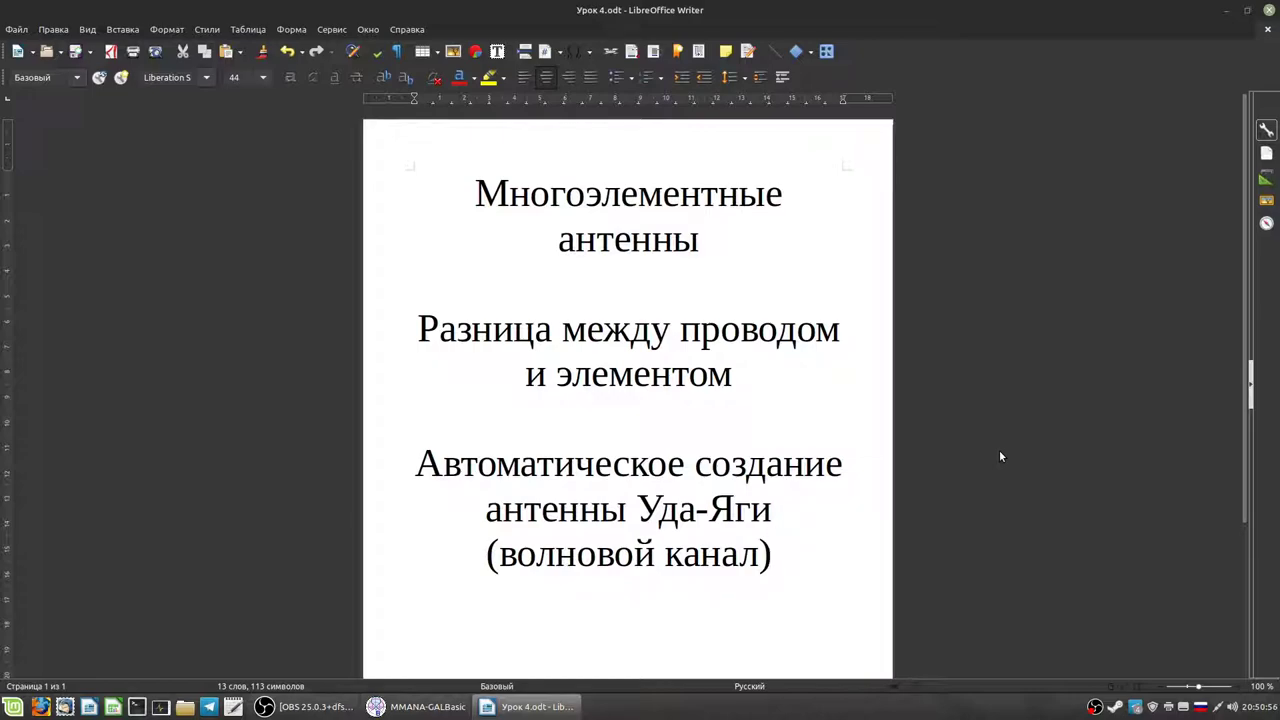
click(699, 245)
drag(699, 245, 466, 194)
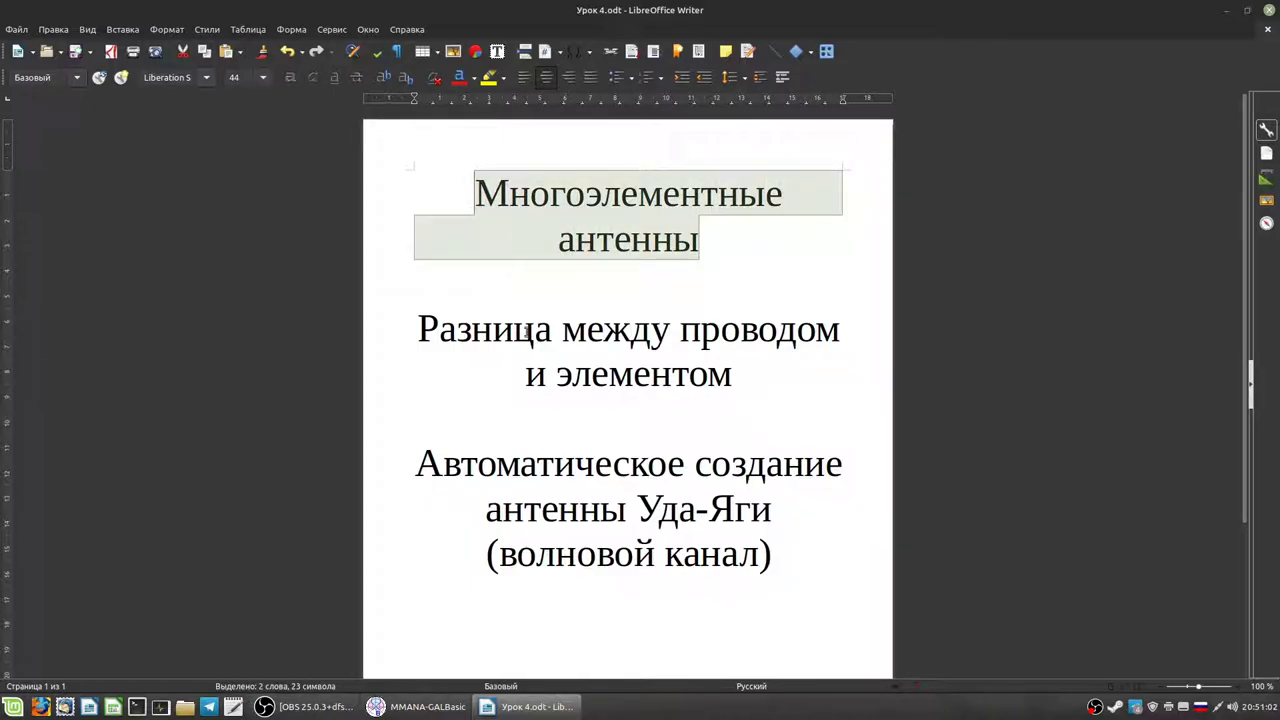
click(527, 331)
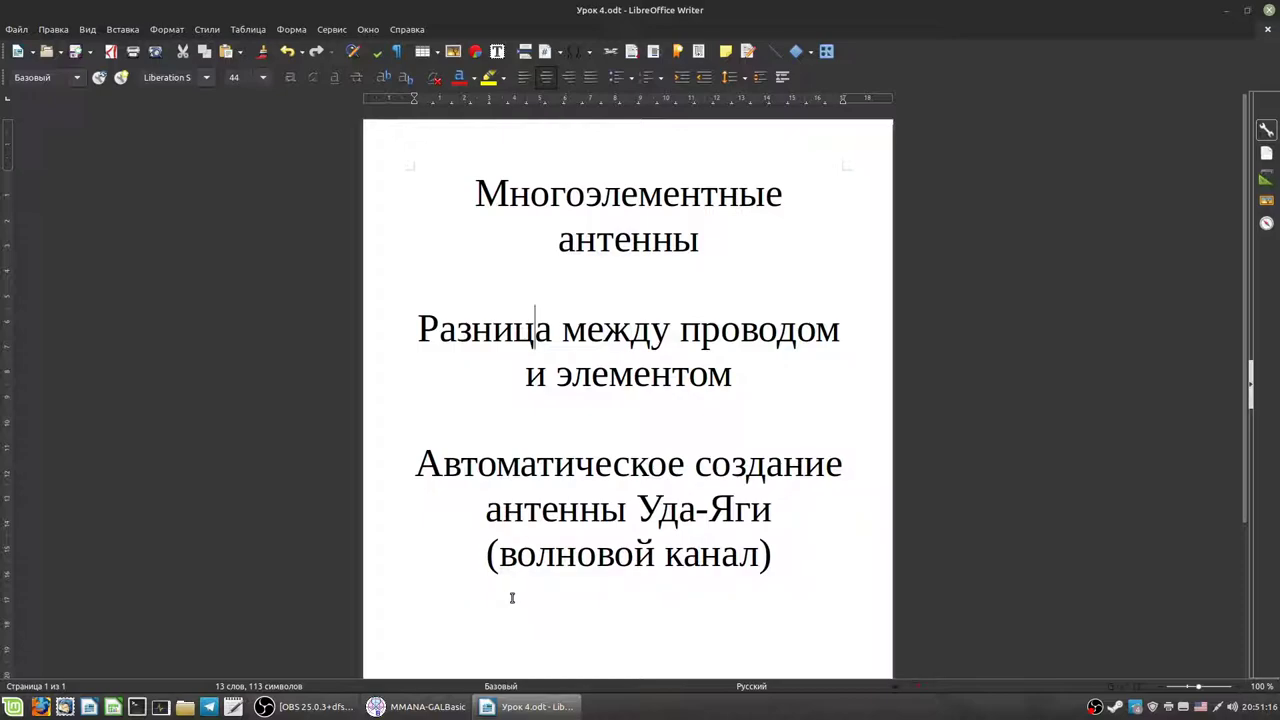
- Switch to MMANA-GAL, open the antenna file temp.maa and examine its 3D view and wire table
click(424, 708)
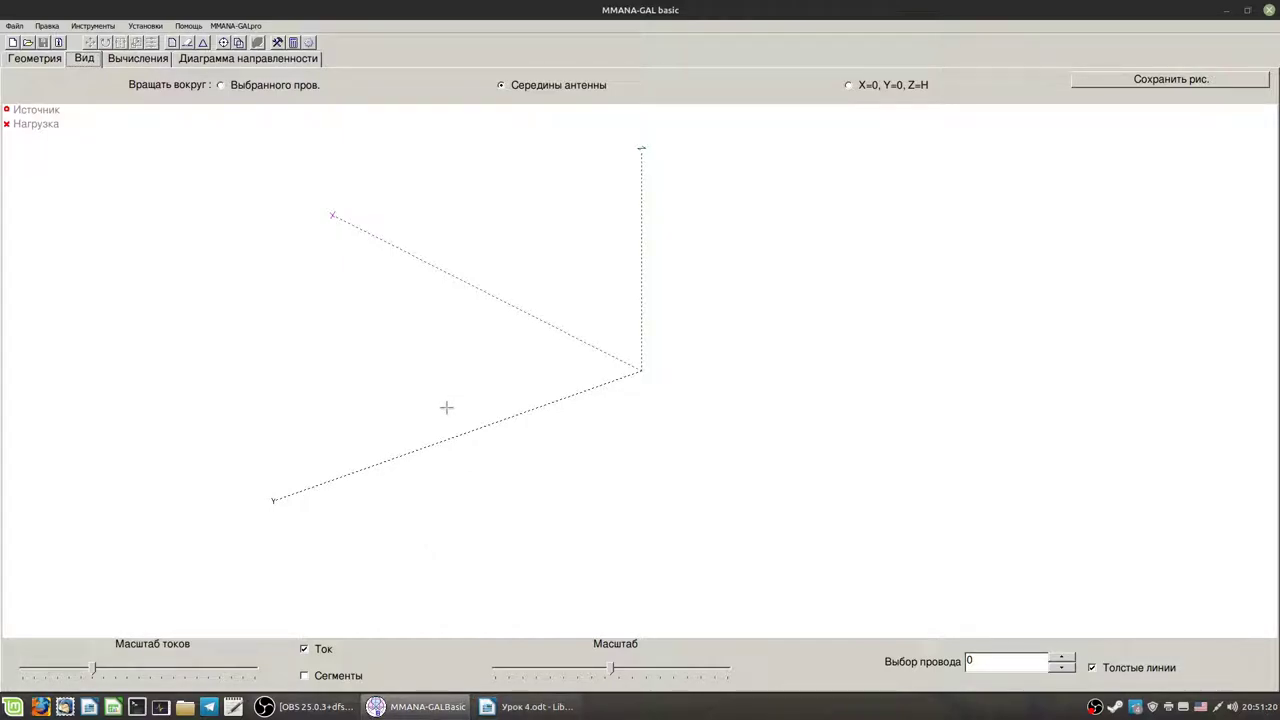
click(26, 44)
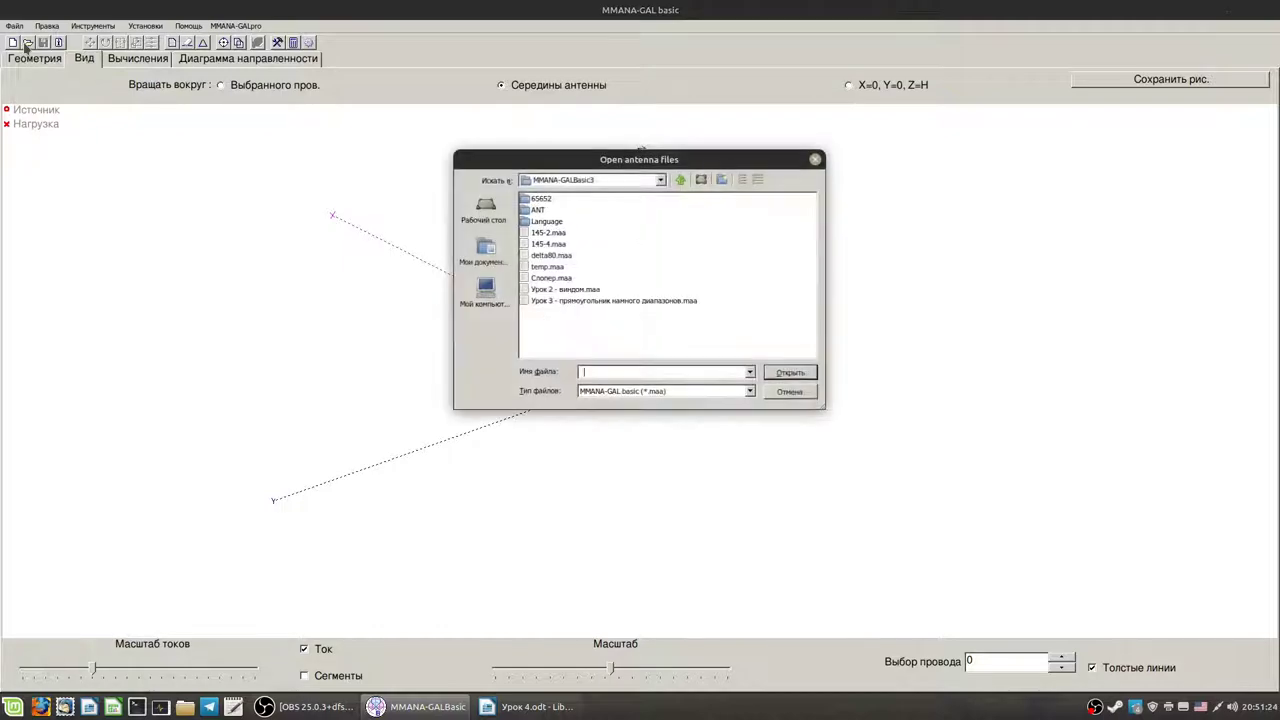
click(555, 268)
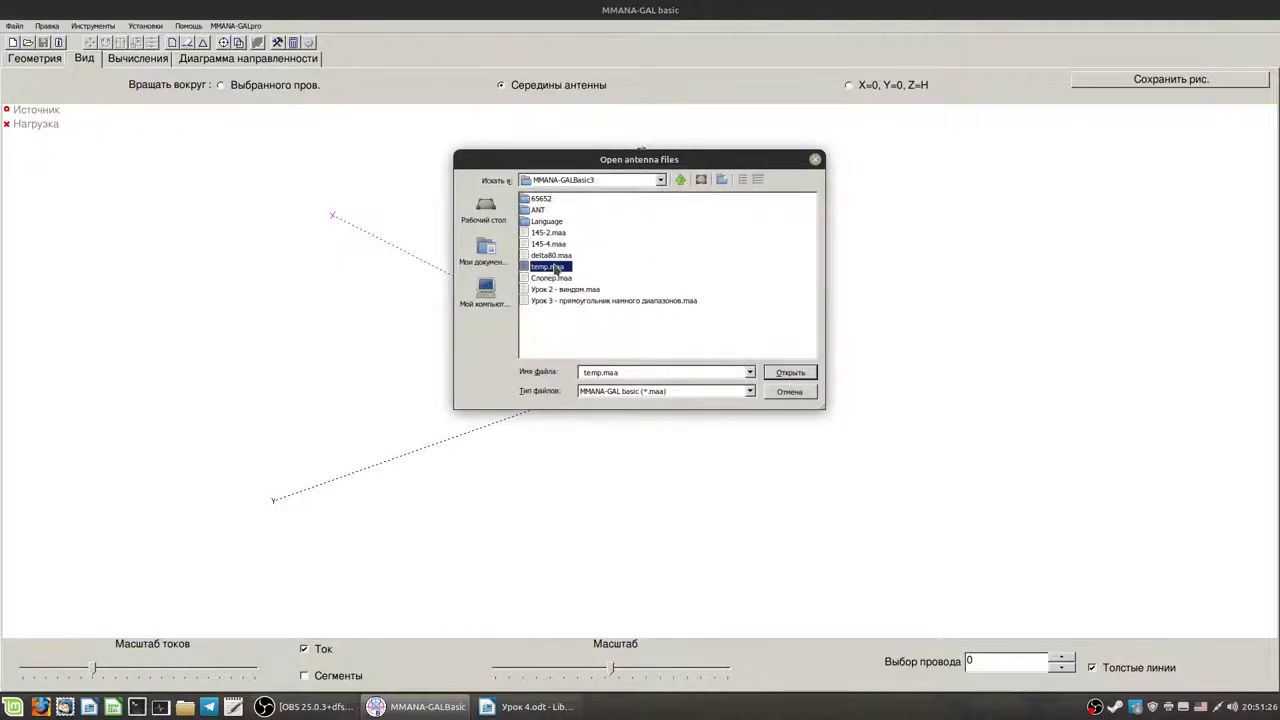
double_click(555, 268)
drag(703, 460, 632, 406)
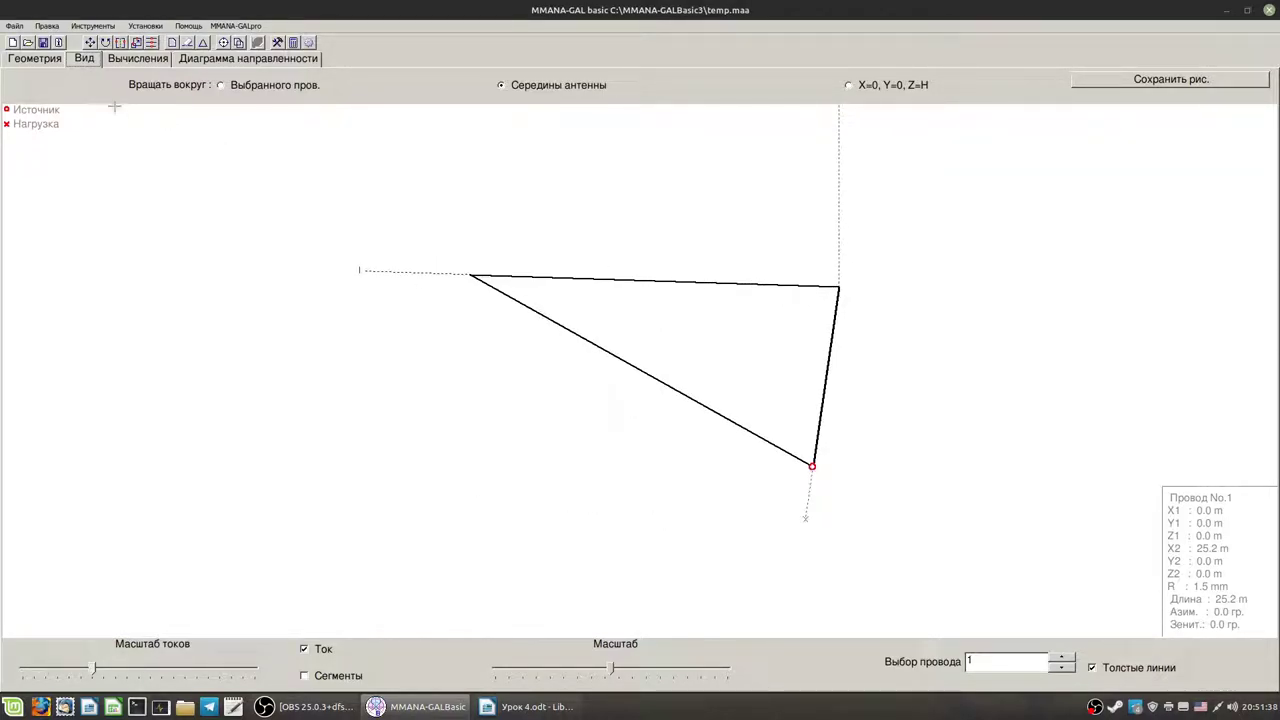
click(38, 59)
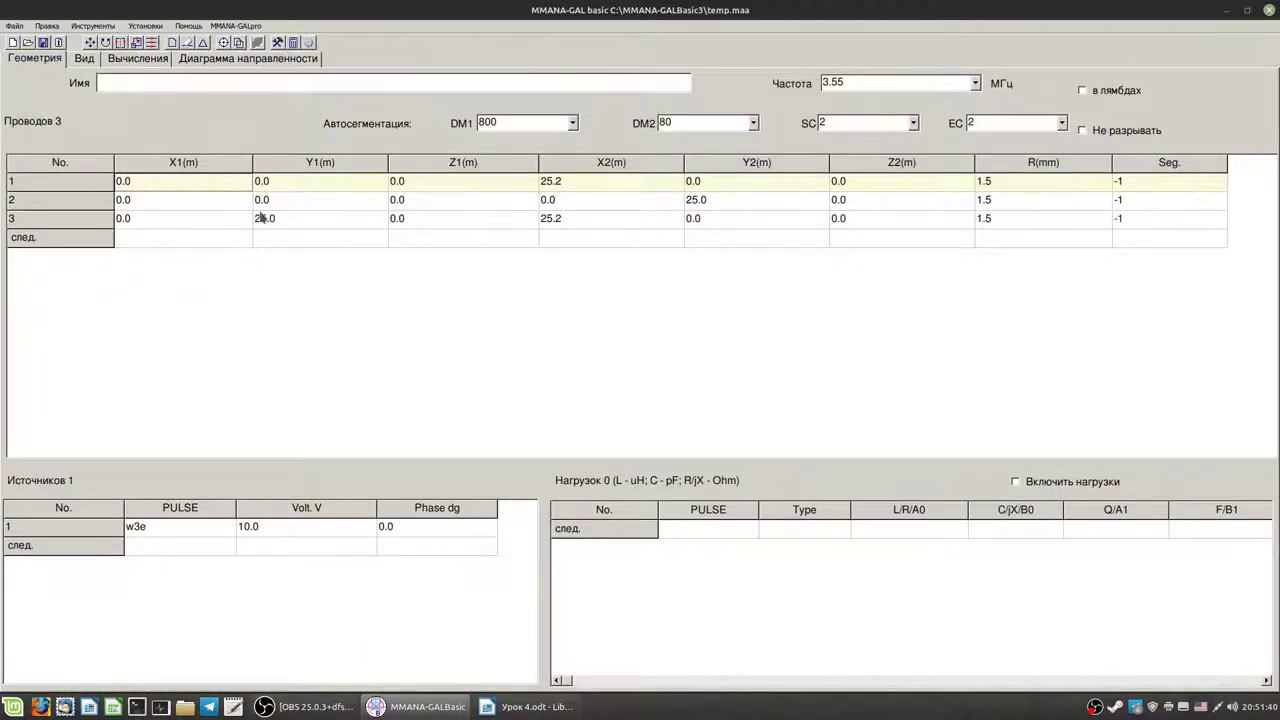
click(85, 62)
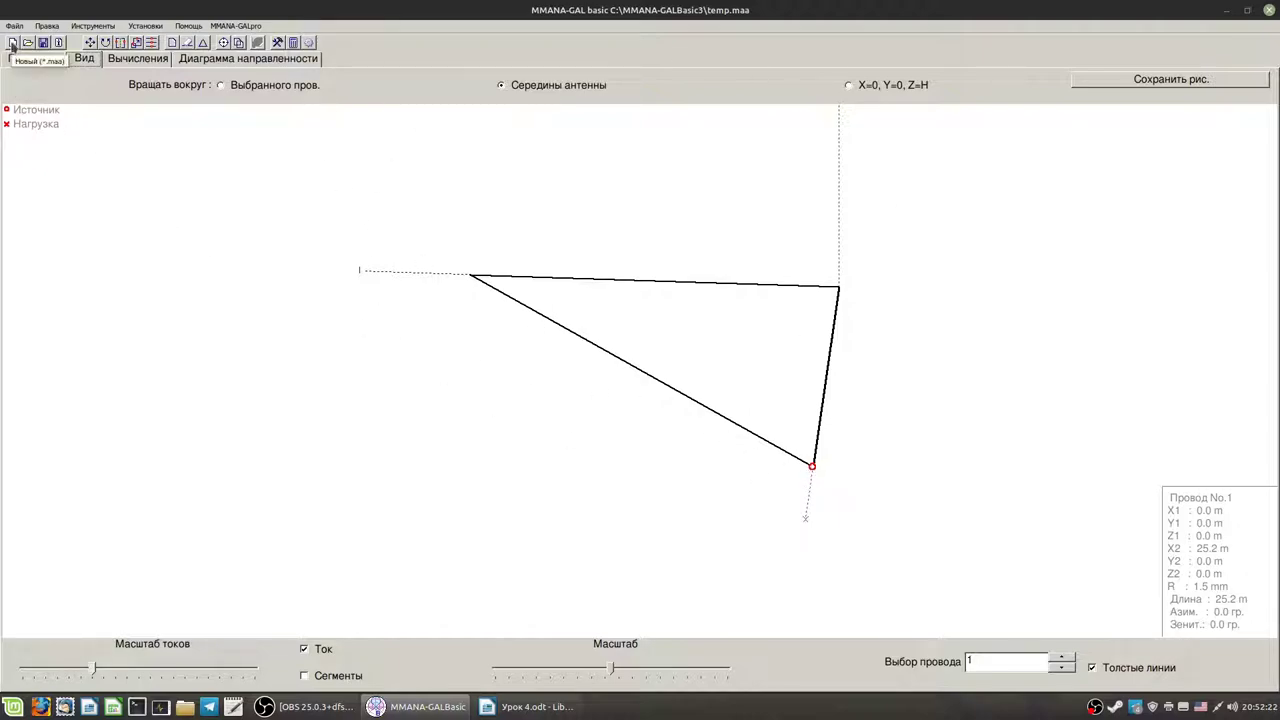
- Create a new antenna model and examine its empty X, Y and Z axes from different angles
click(11, 45)
mouse_move(533, 440)
mouse_down()
mouse_move(571, 443)
mouse_move(546, 429)
mouse_move(540, 441)
mouse_up()
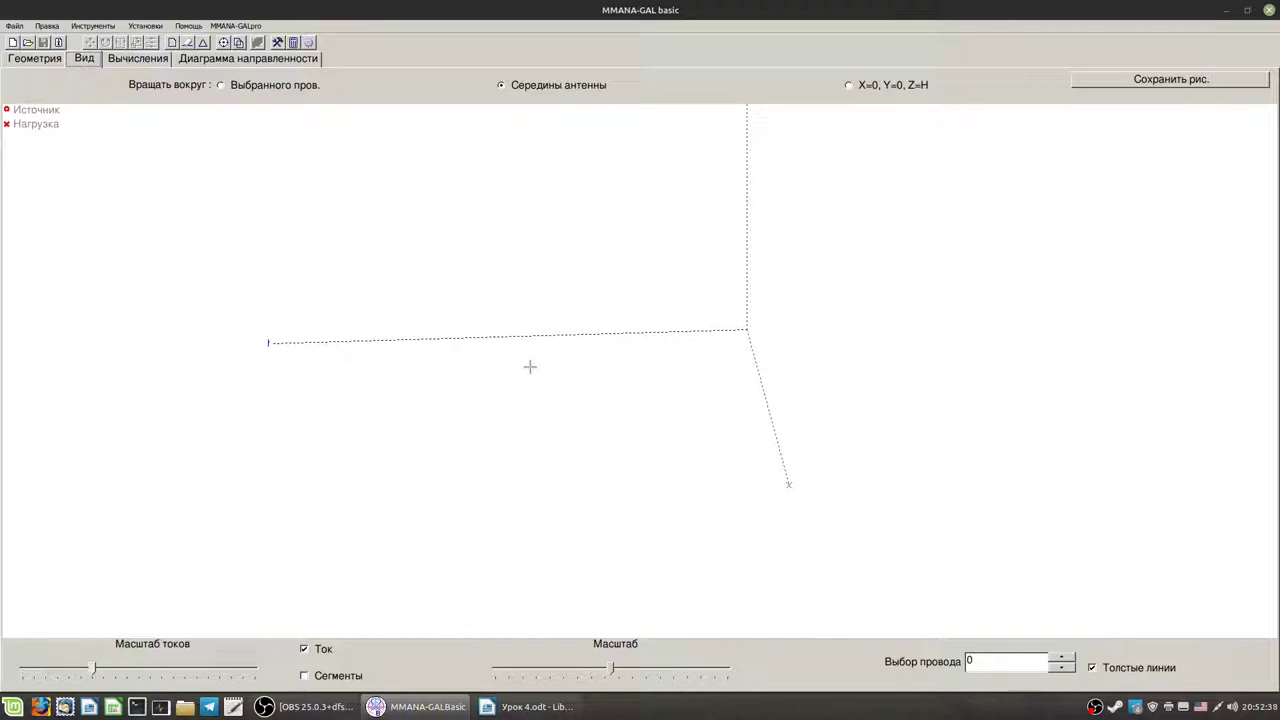
drag(483, 391, 642, 436)
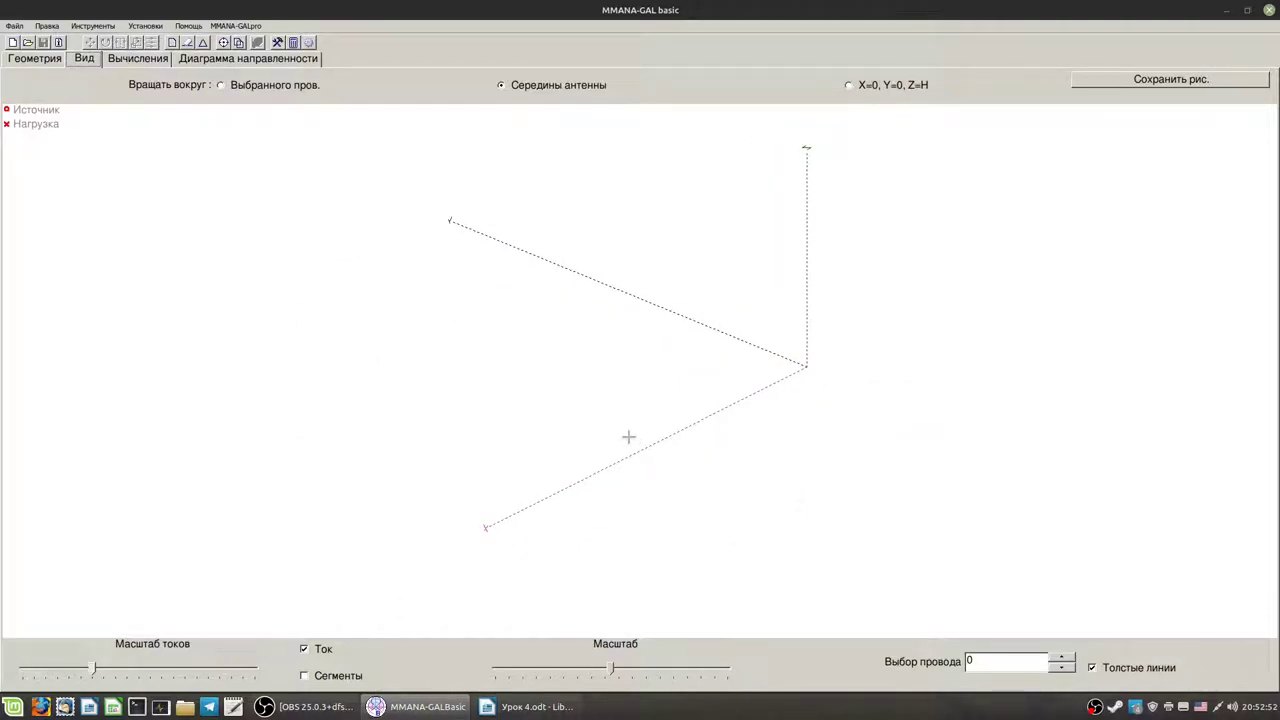
drag(628, 437, 609, 391)
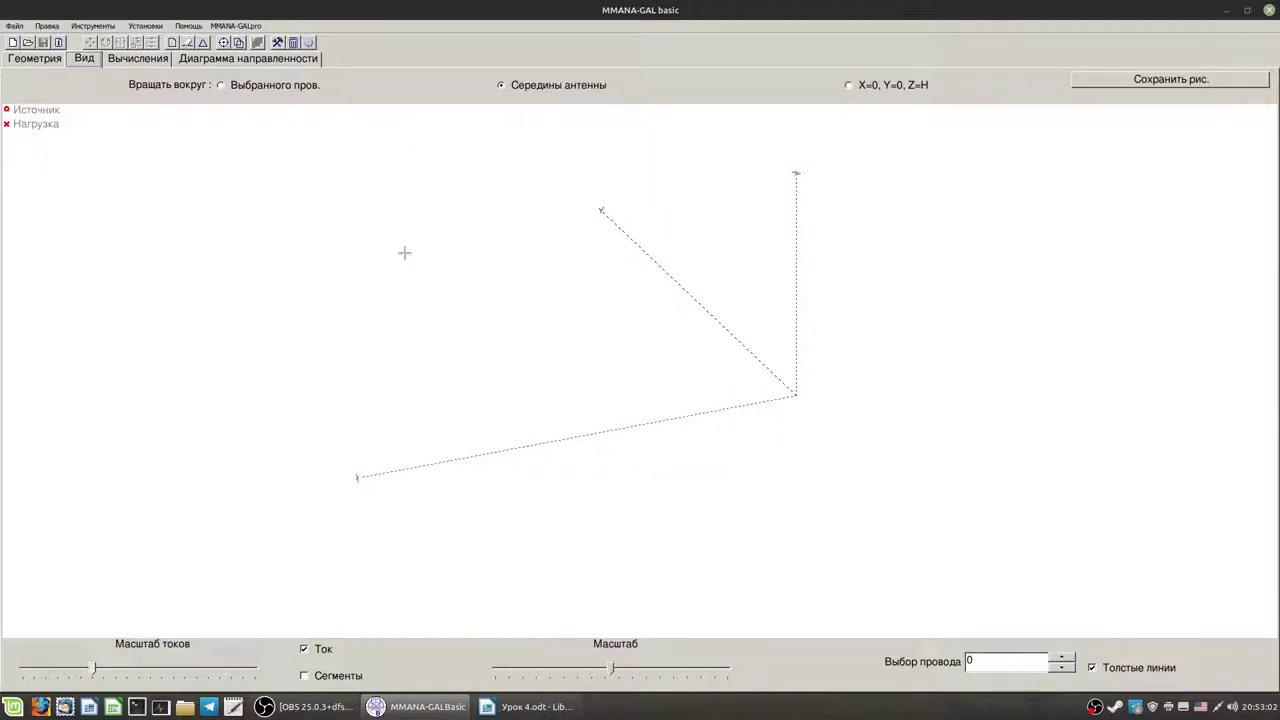
drag(609, 409, 660, 403)
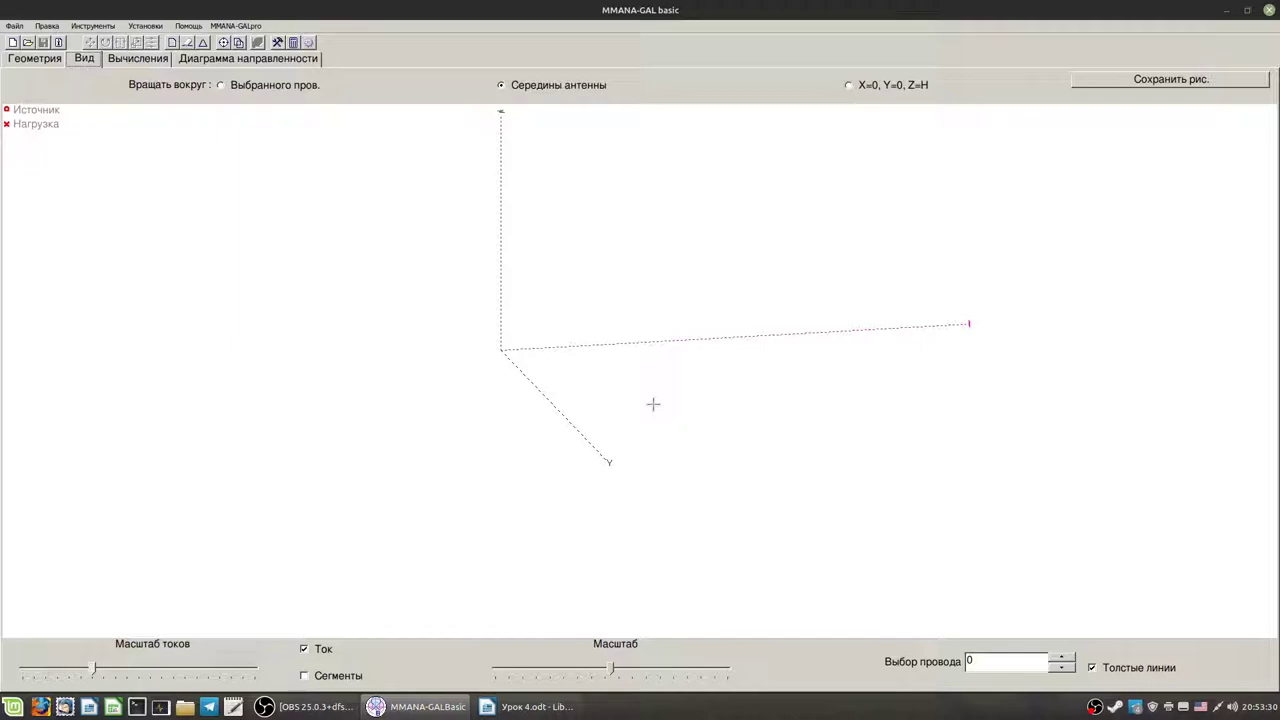
mouse_move(653, 401)
mouse_down()
mouse_move(666, 403)
mouse_move(629, 403)
mouse_up()
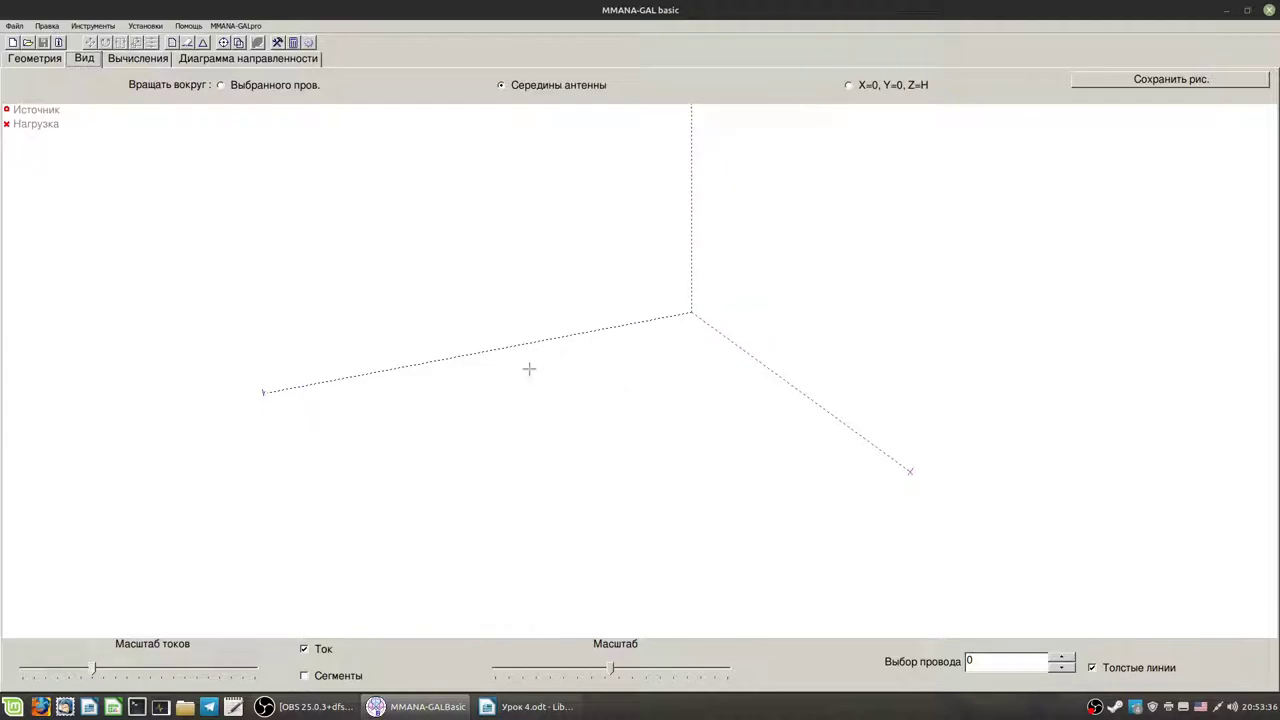
- Set the new antenna's frequency to 28.500 MHz in the geometry settings
click(35, 60)
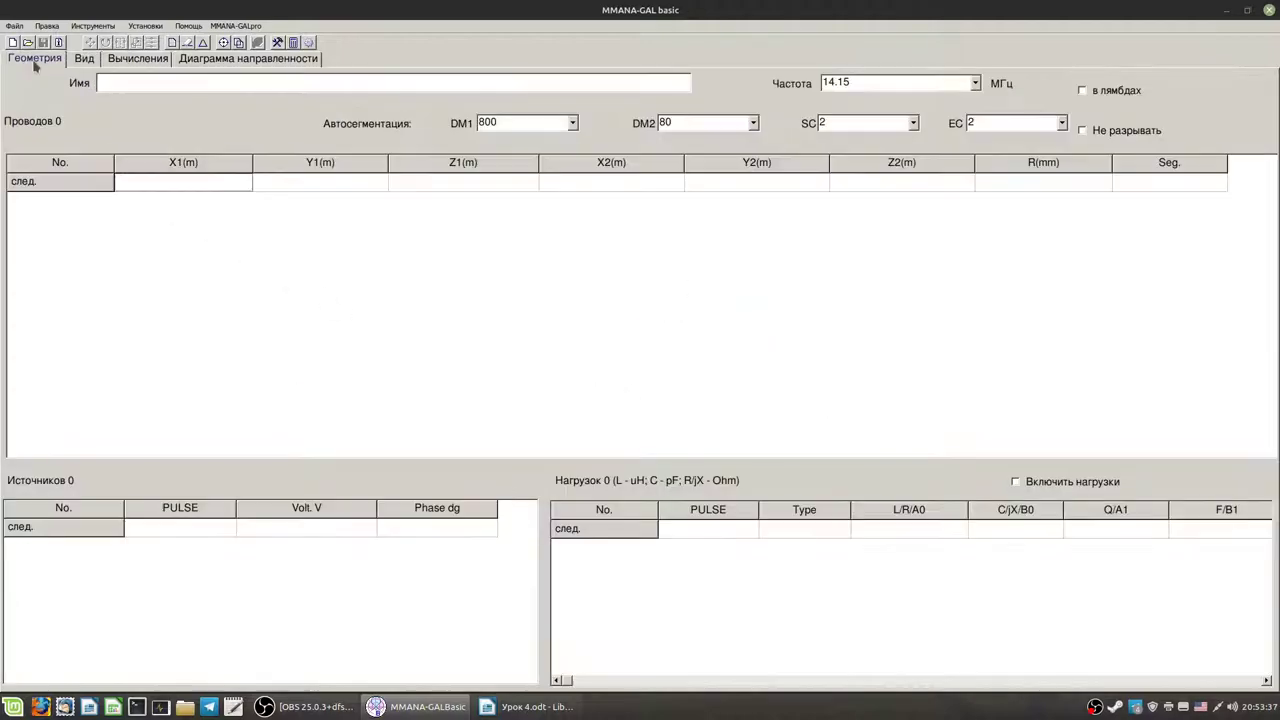
click(976, 84)
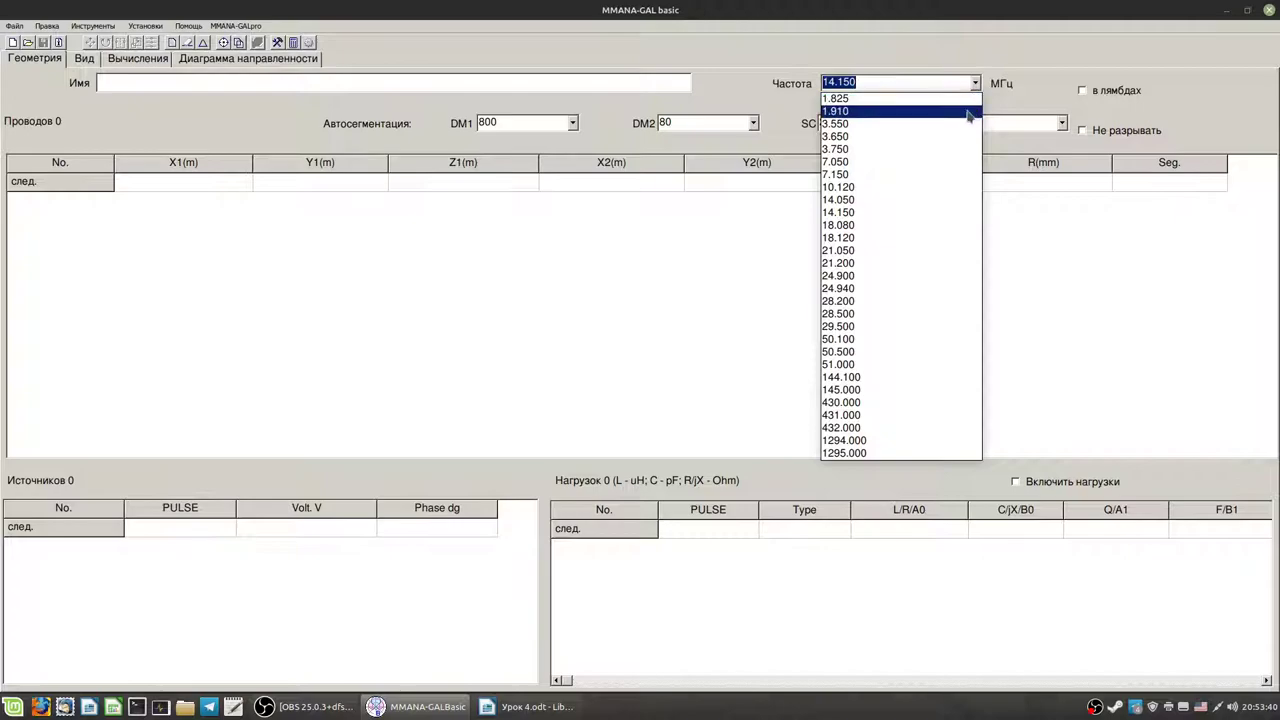
click(853, 315)
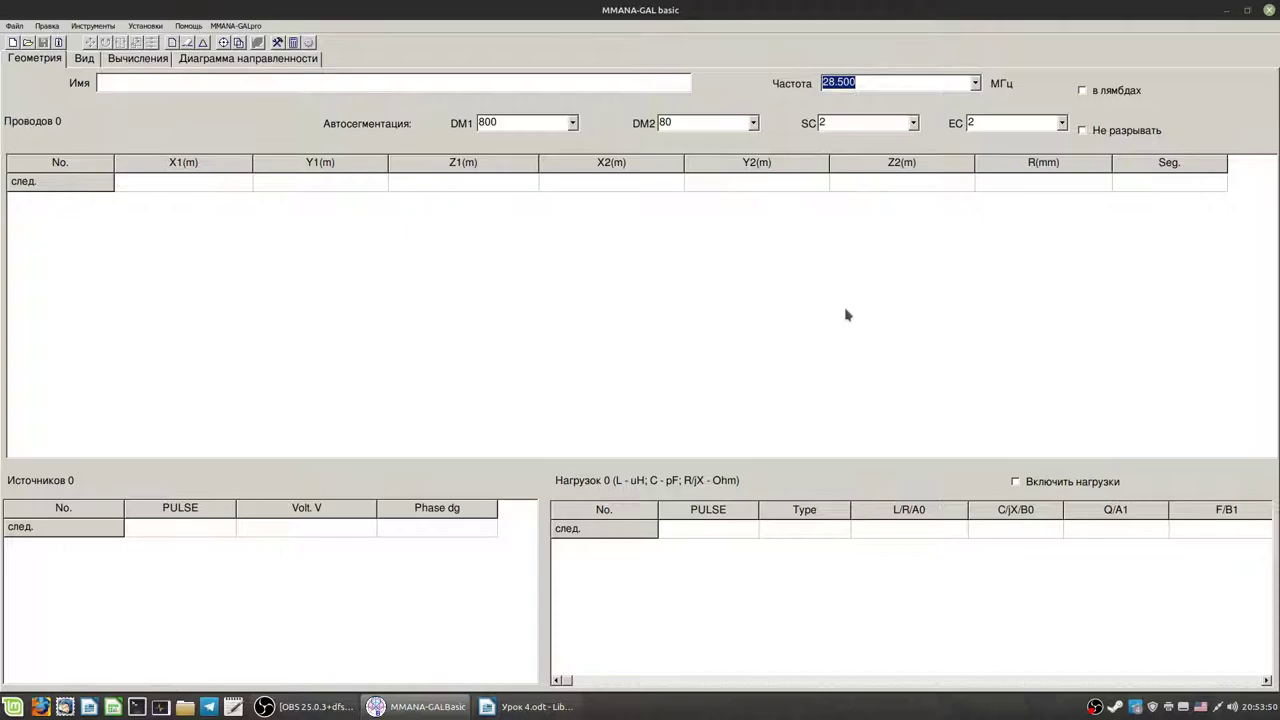
click(838, 82)
drag(843, 82, 837, 82)
- Try displaying the wire coordinates in wavelengths, and return them to metres
click(1082, 90)
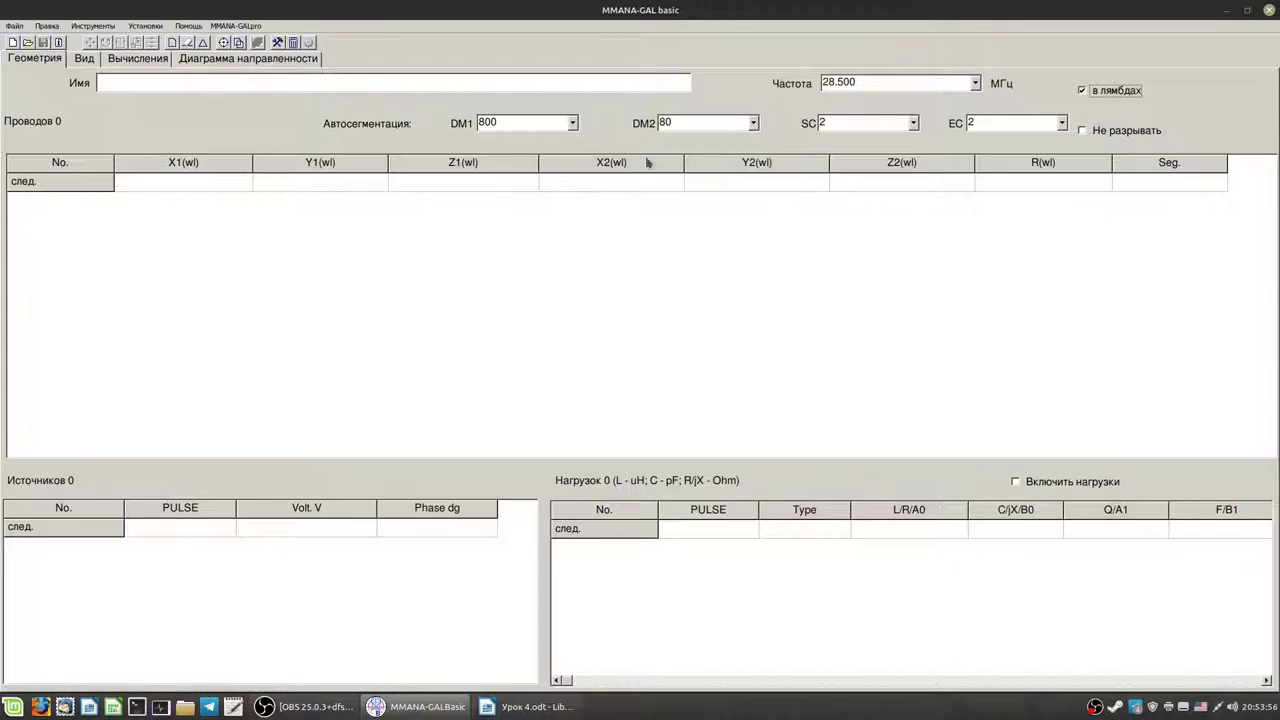
click(1082, 90)
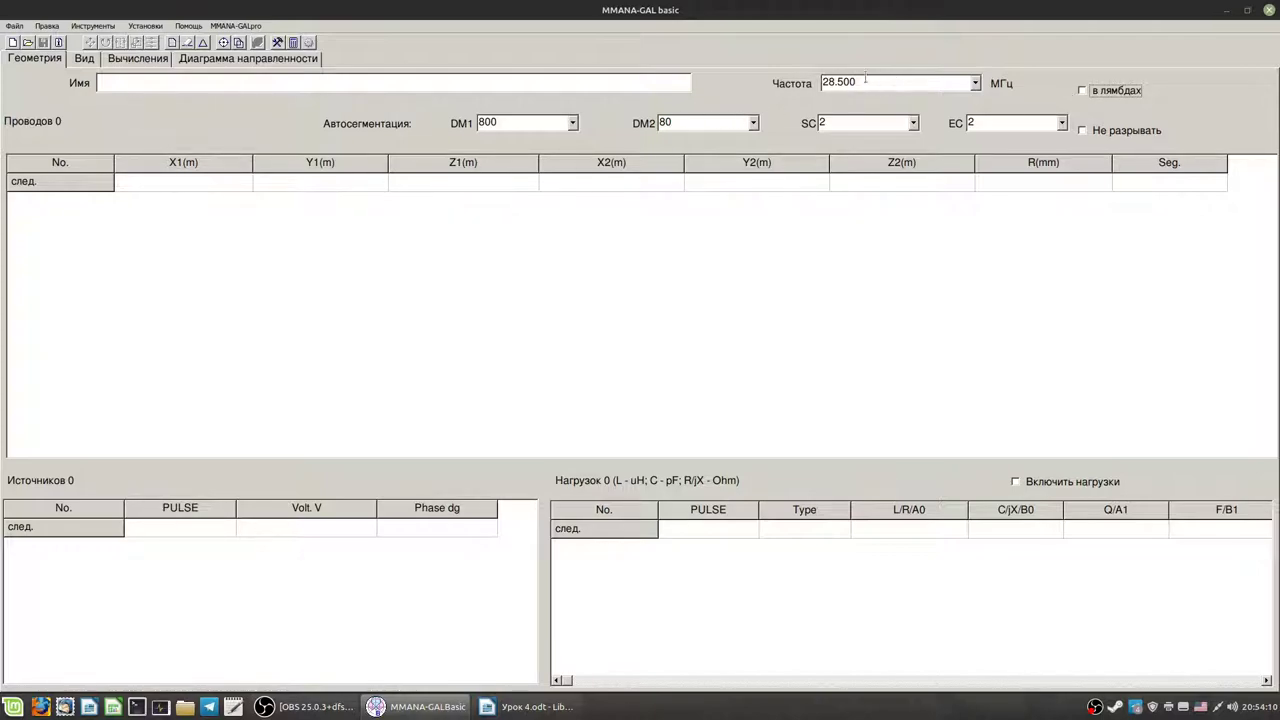
- Set the antenna's height to 10 m in the calculation settings
click(121, 60)
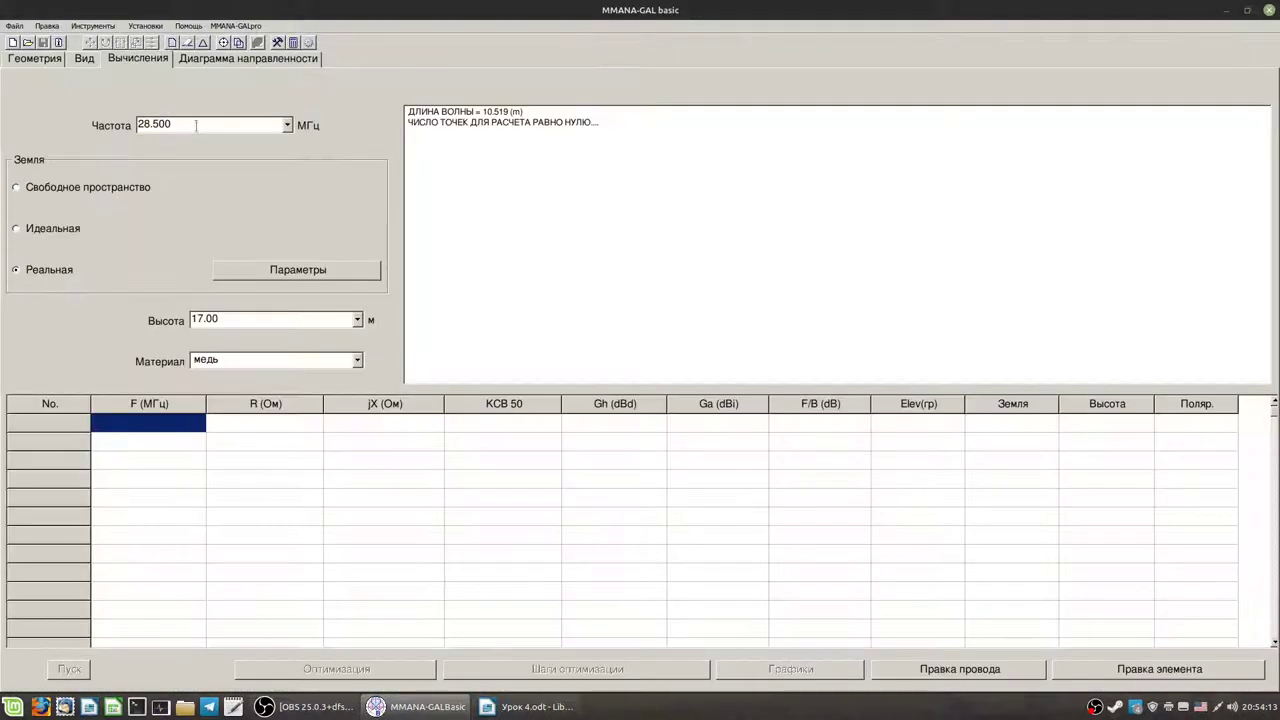
click(357, 320)
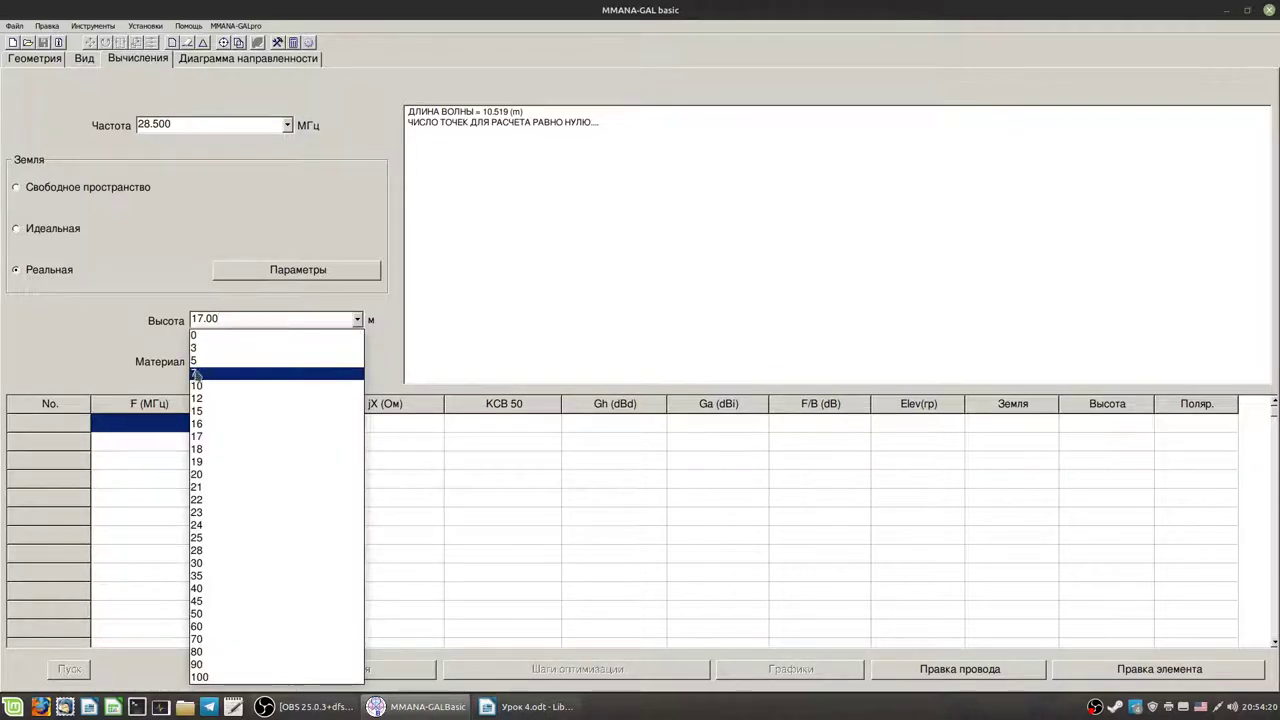
click(198, 387)
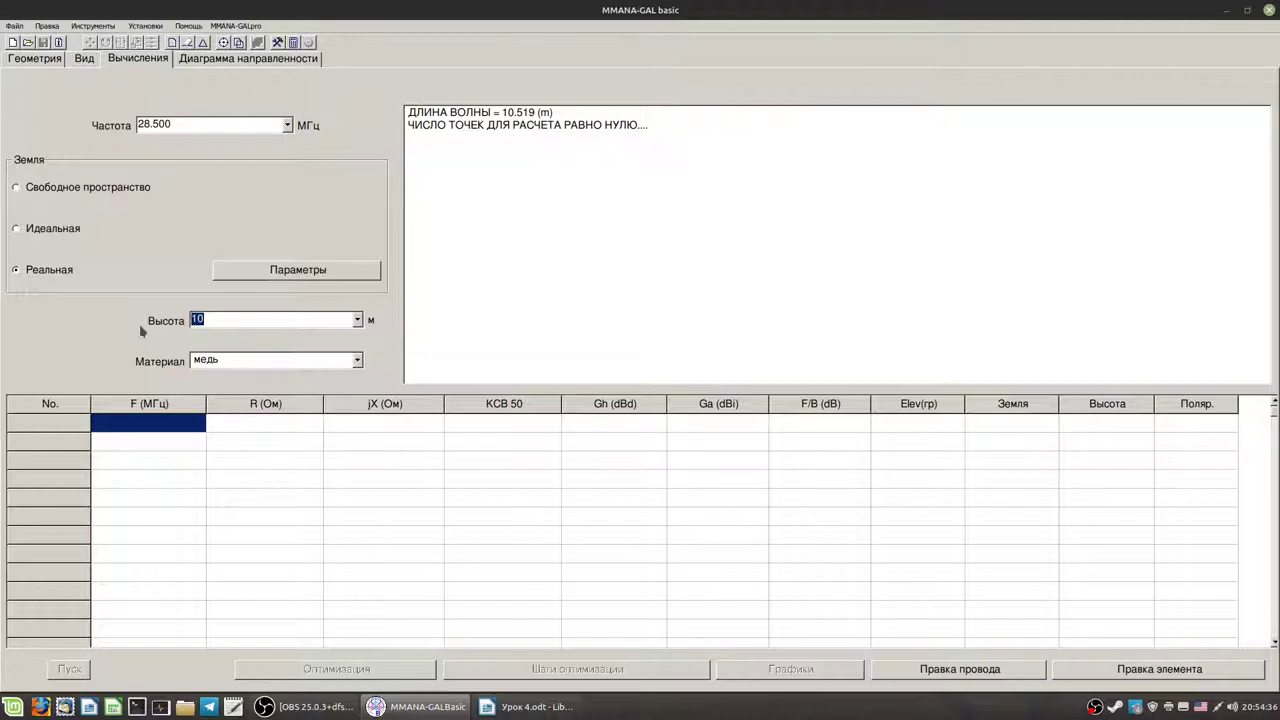
mouse_move(136, 322)
click(194, 318)
drag(194, 318, 216, 316)
click(216, 316)
double_click(205, 319)
click(205, 319)
drag(205, 319, 192, 330)
click(212, 323)
- Set the antenna material to aluminium tube (алюмин. трубка)
click(358, 361)
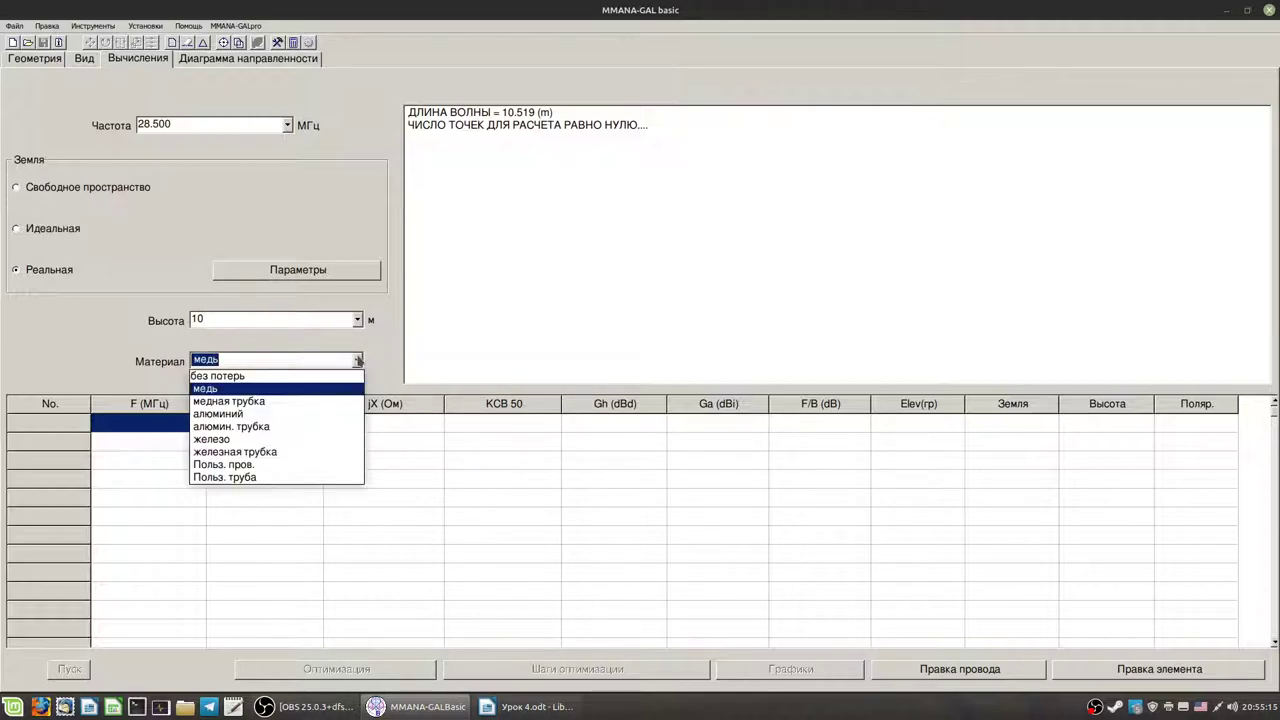
click(296, 427)
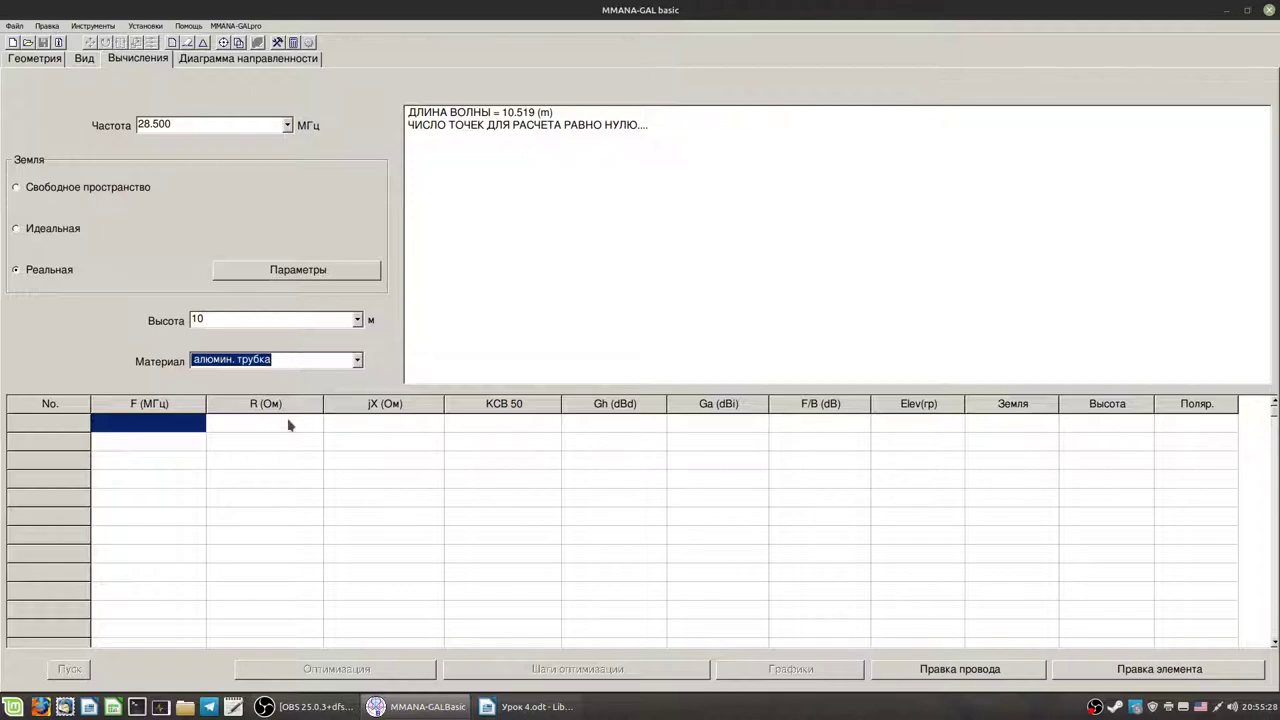
click(277, 359)
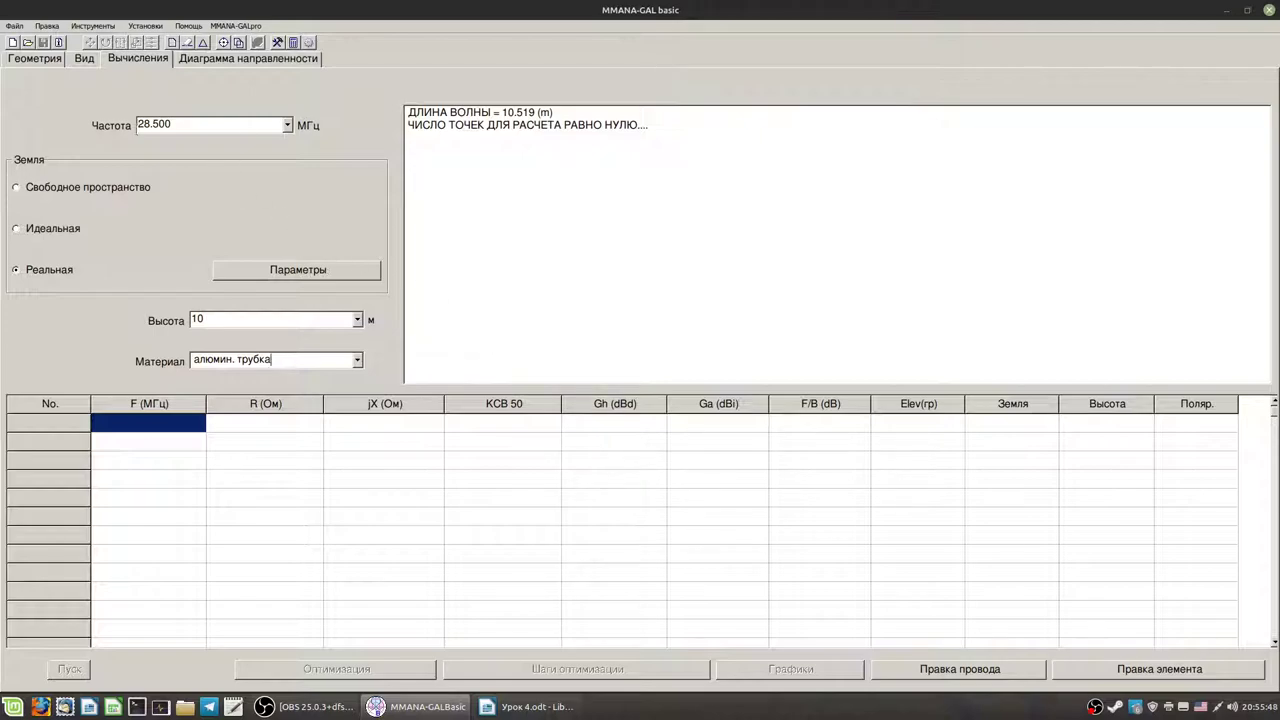
- Look through the empty model's wire table, 3D view, calculation settings and radiation pattern plots
click(84, 59)
click(62, 60)
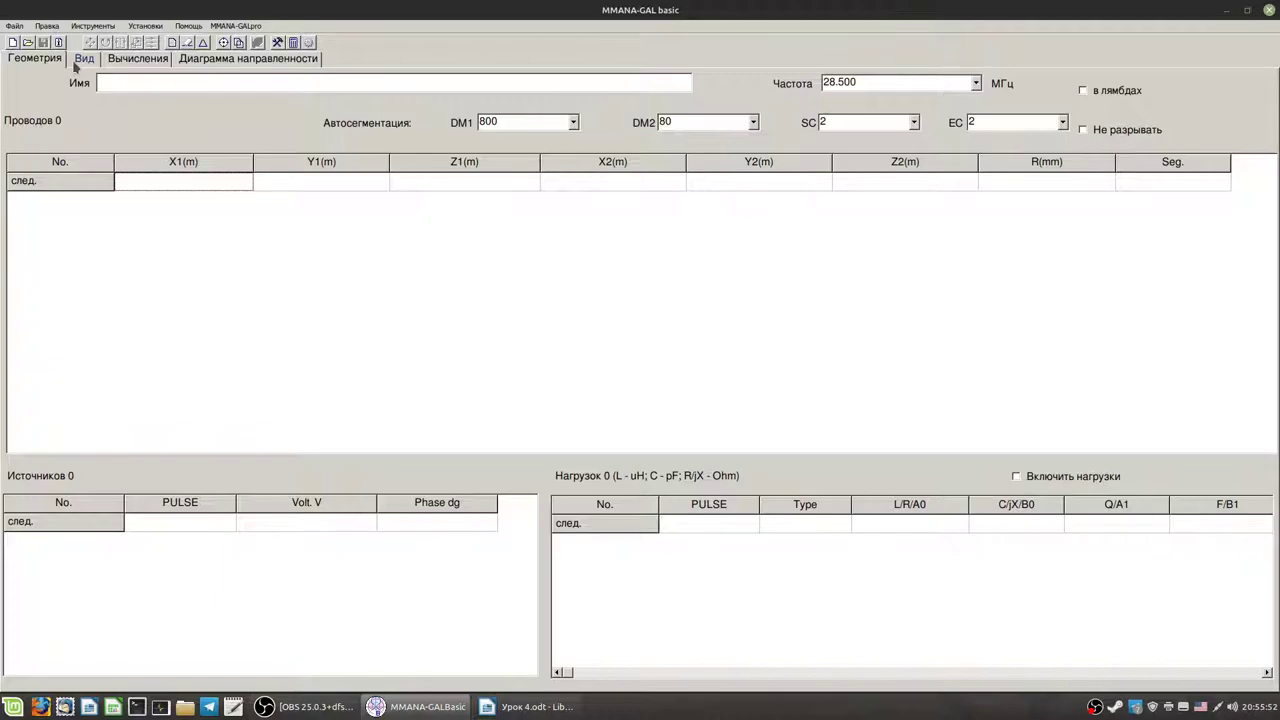
click(90, 62)
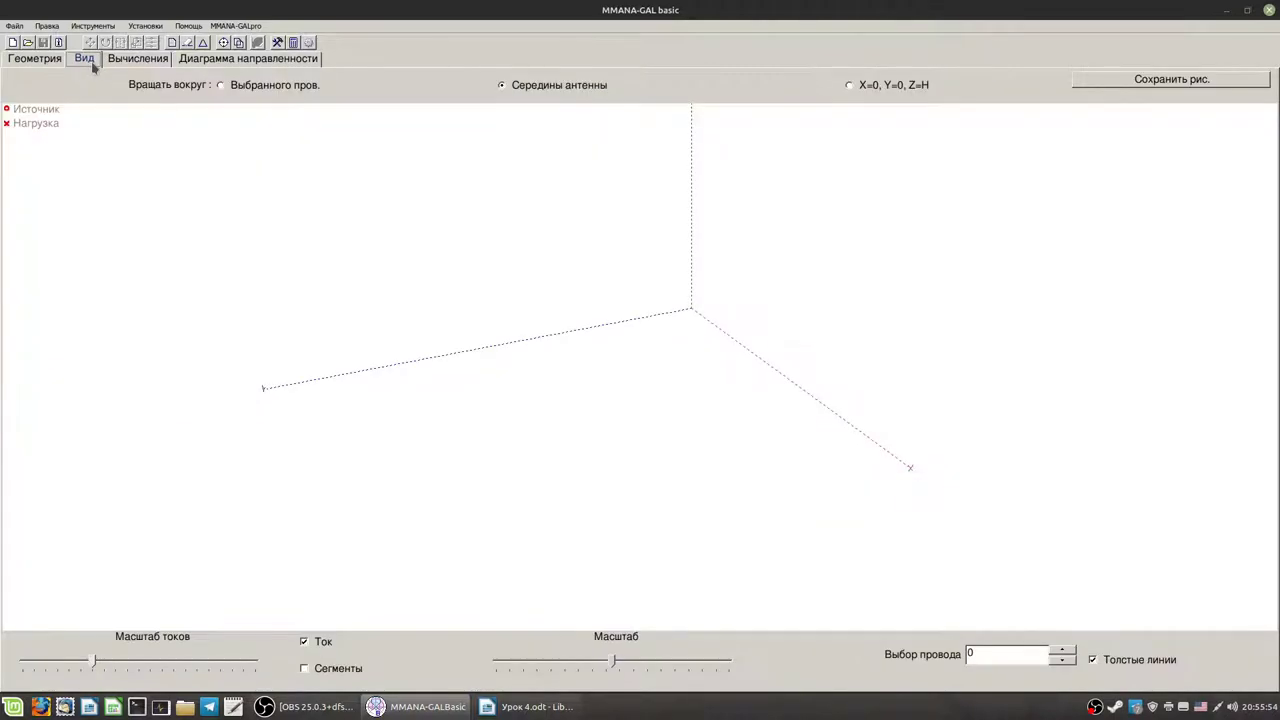
click(40, 62)
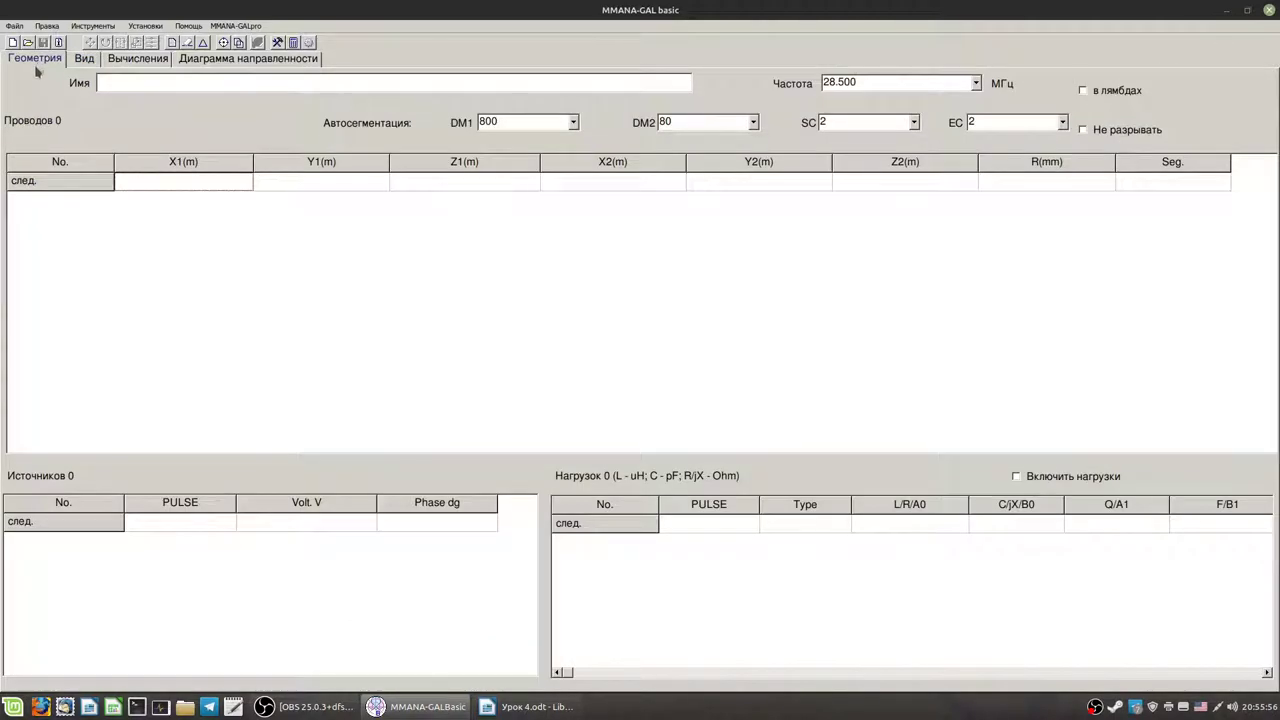
click(84, 60)
click(138, 61)
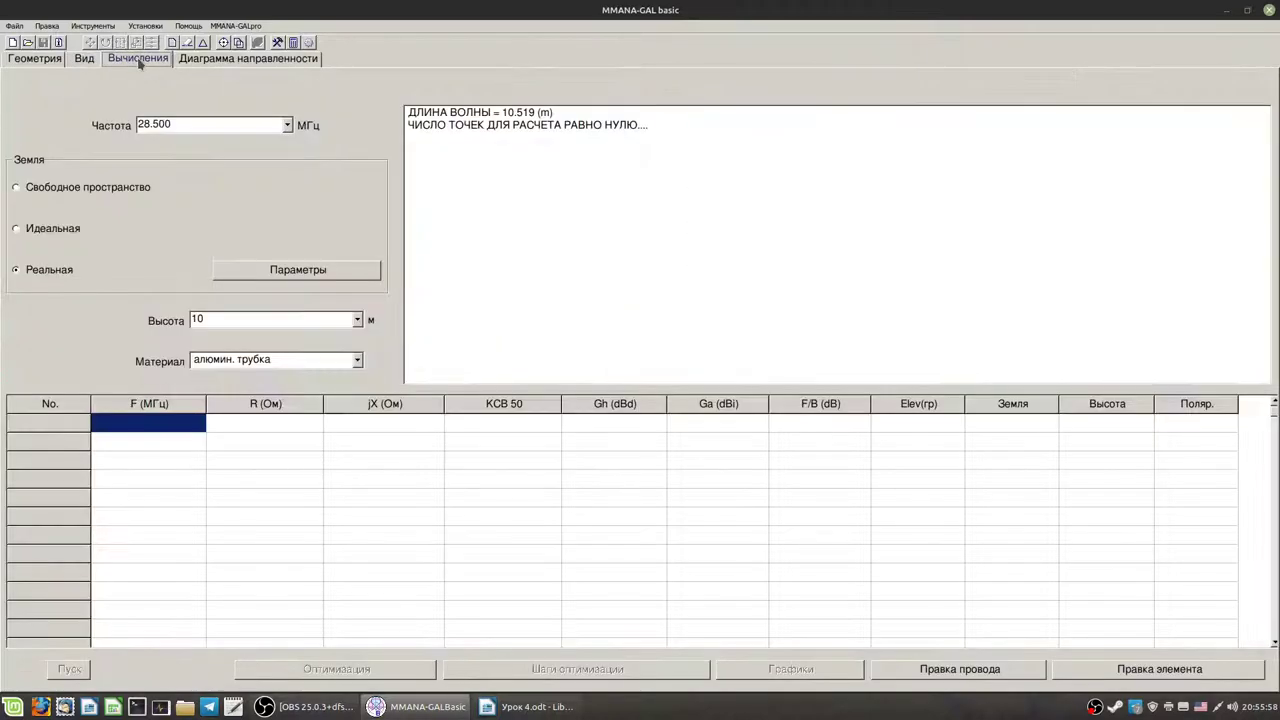
click(84, 62)
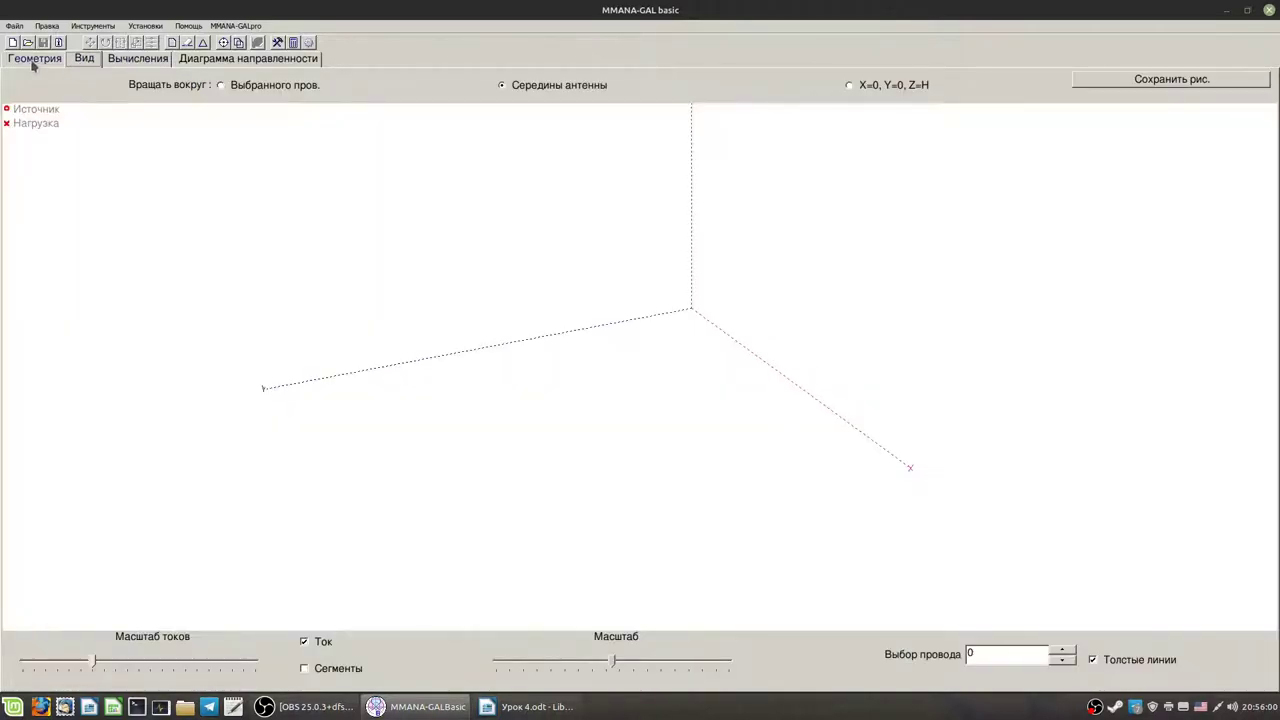
click(33, 62)
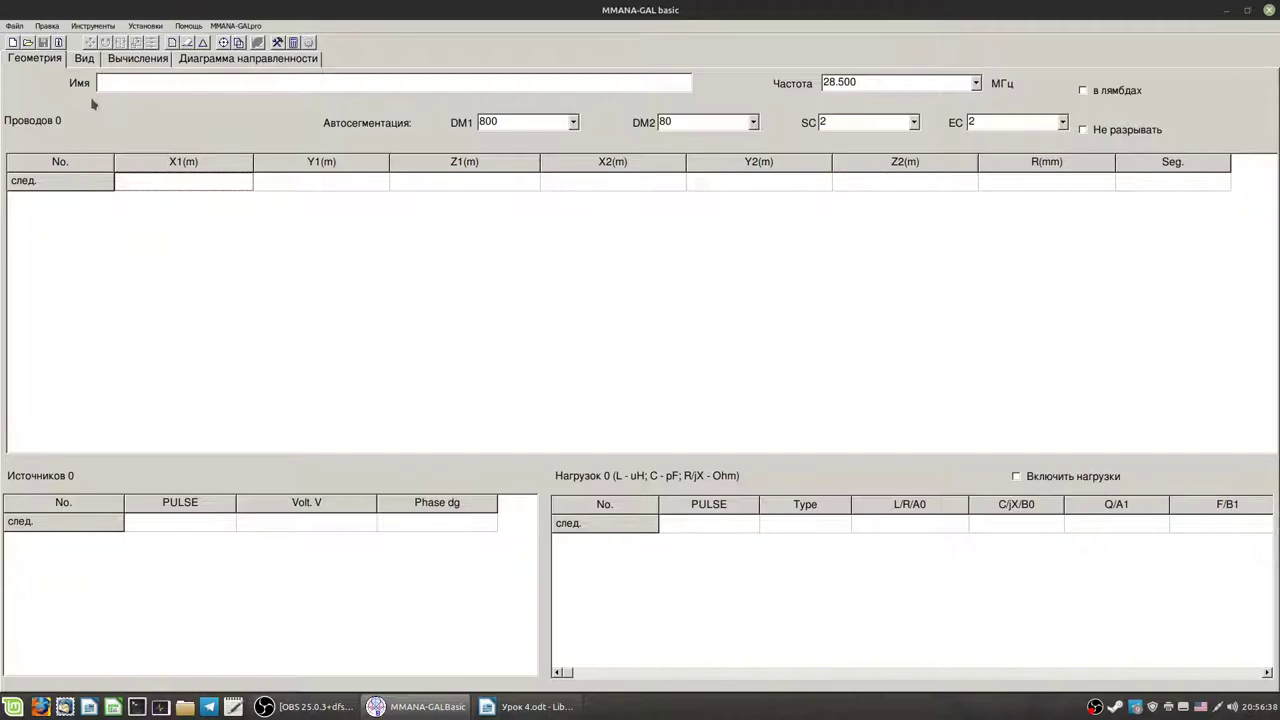
click(86, 60)
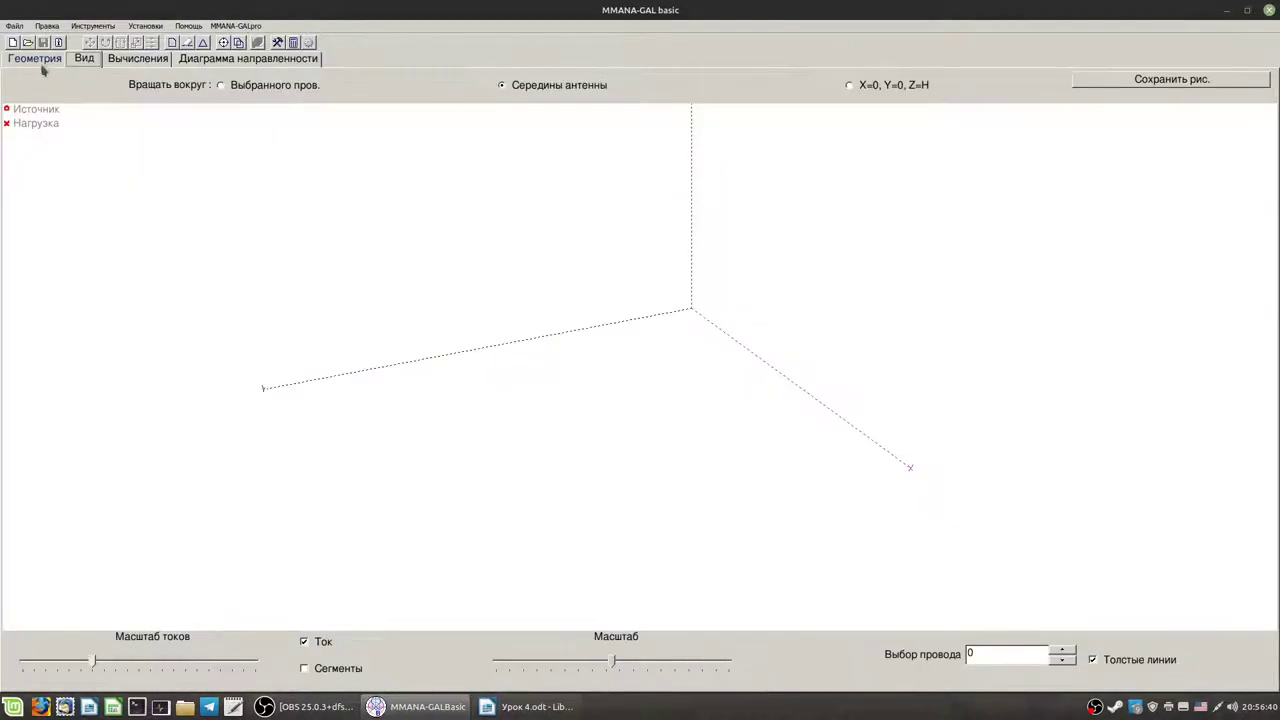
click(47, 62)
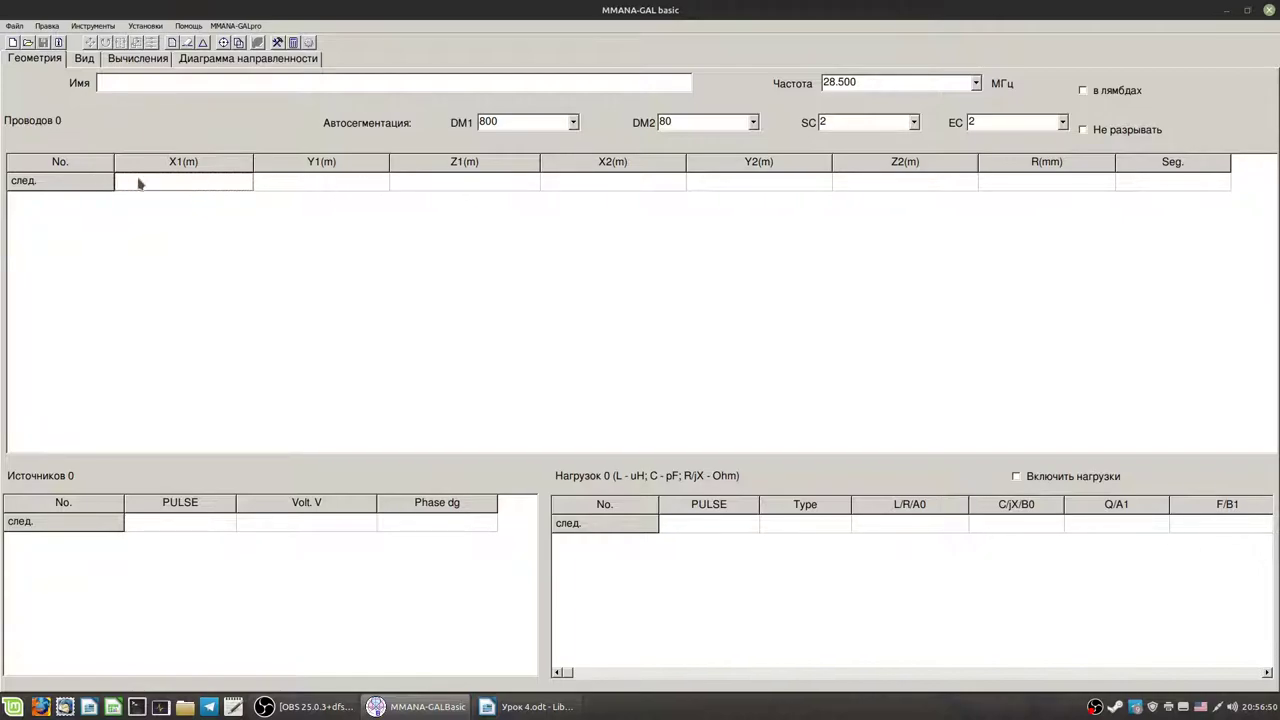
click(264, 59)
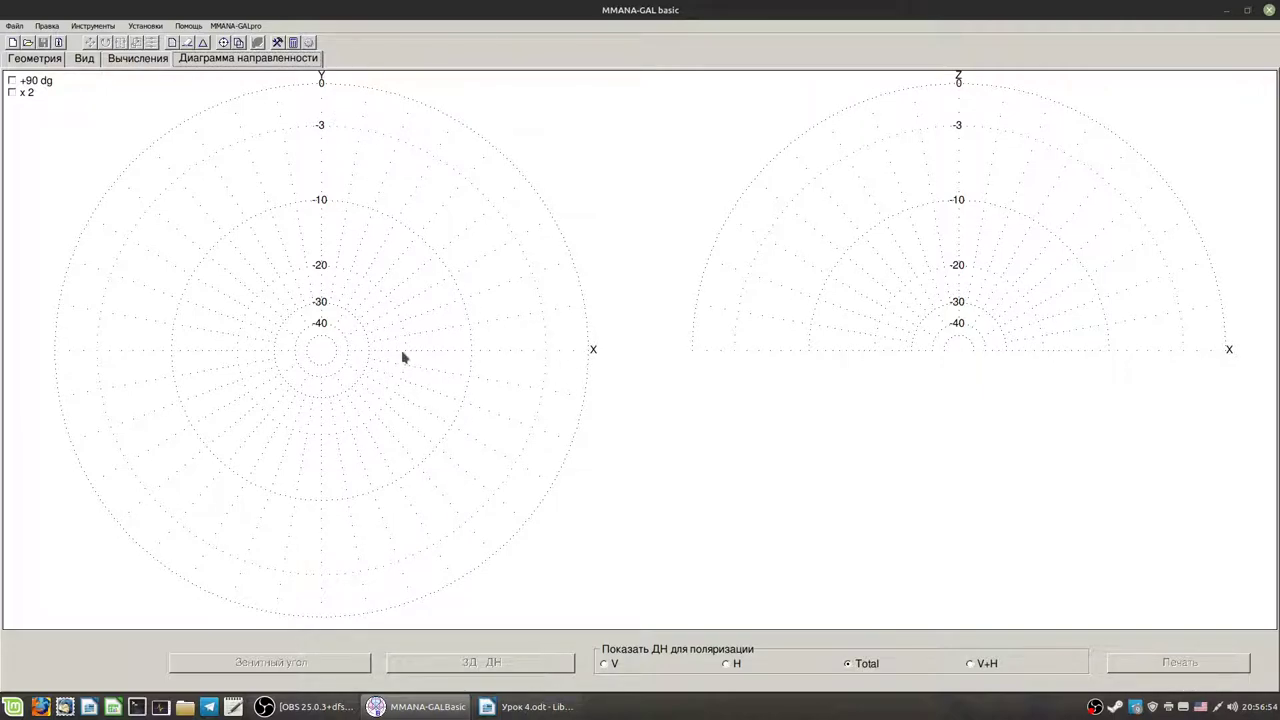
click(85, 58)
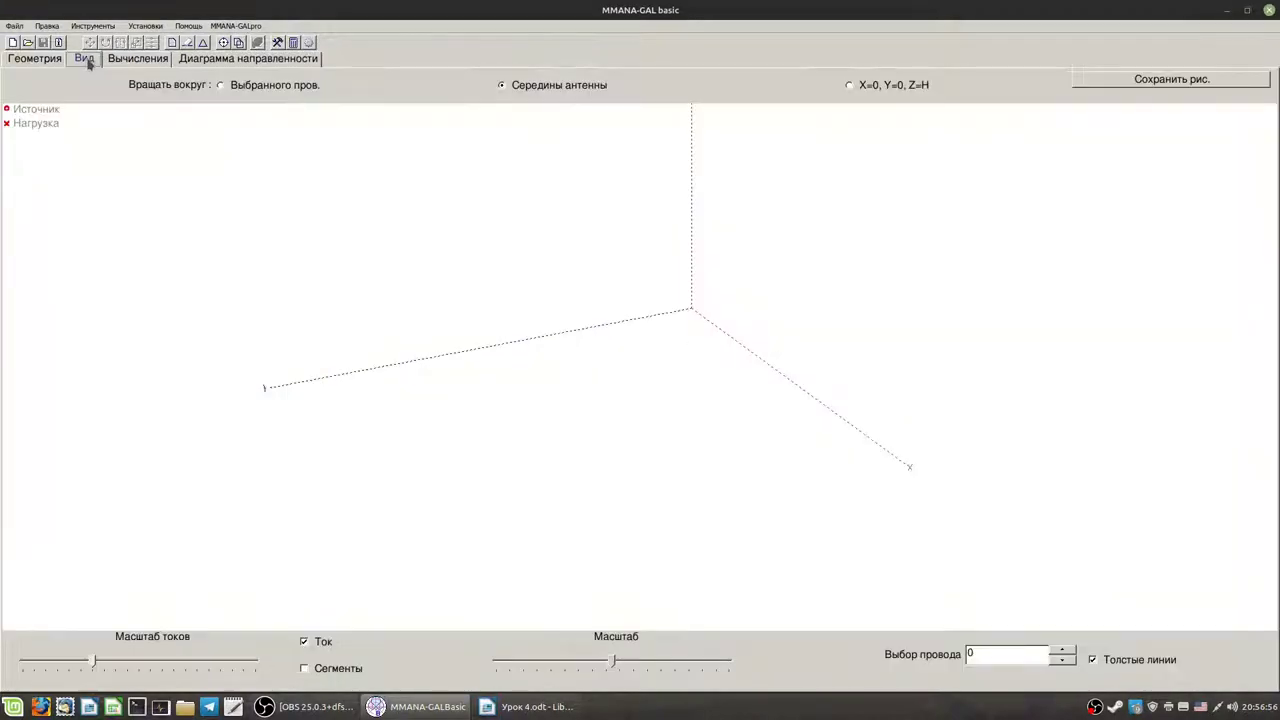
click(26, 60)
click(84, 59)
click(135, 59)
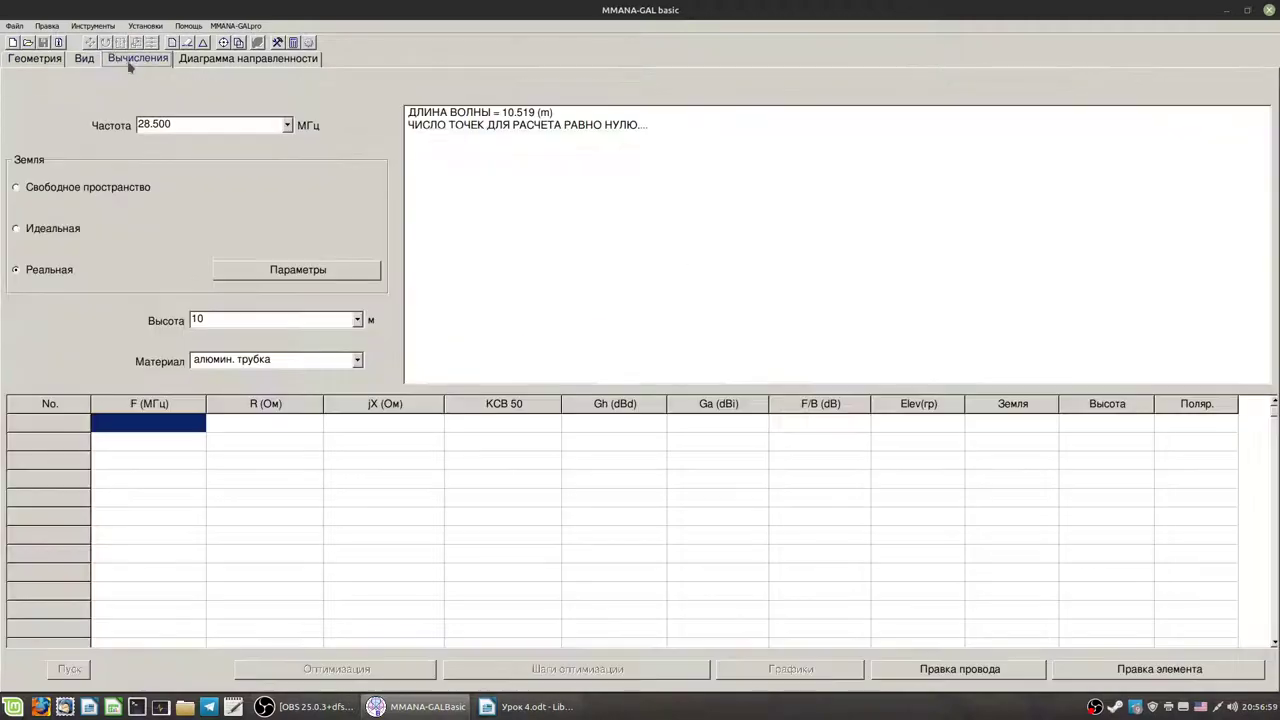
- Add a first wire along the Y axis, with Y1 at -2.5 m and Y2 at 2.5 m
click(33, 58)
click(327, 182)
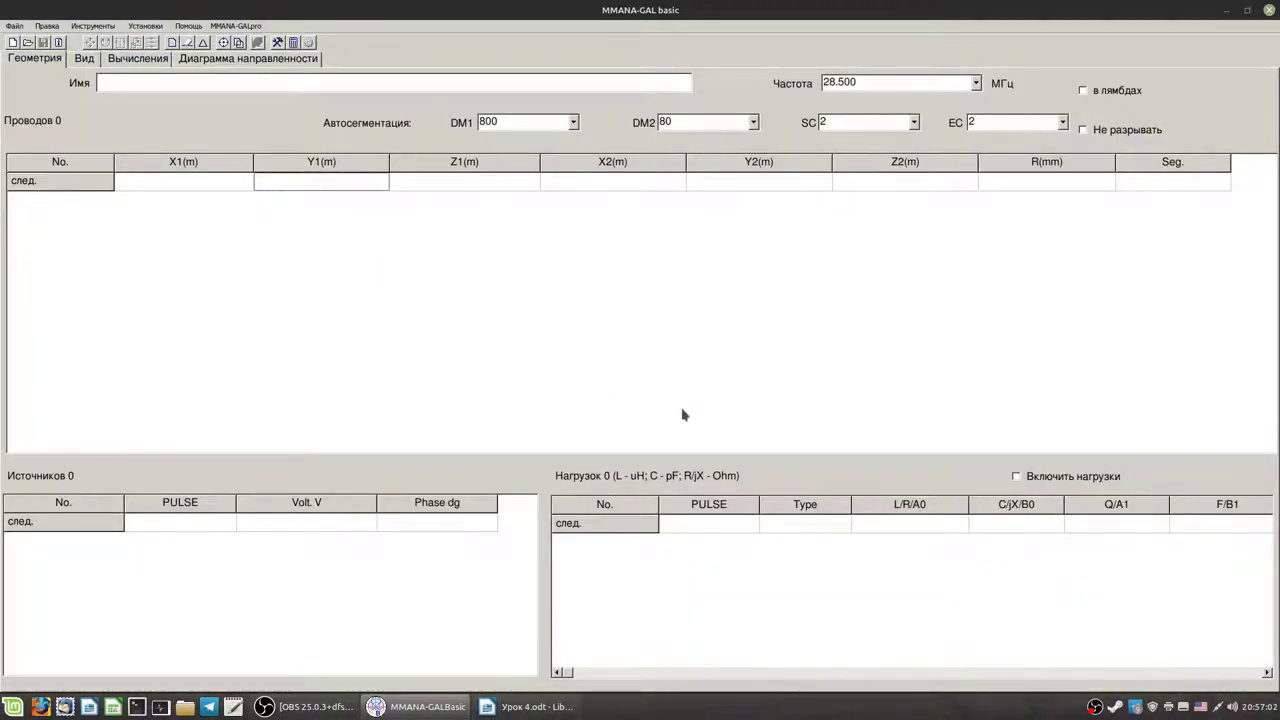
text(-2.5)
key(Return)
click(713, 186)
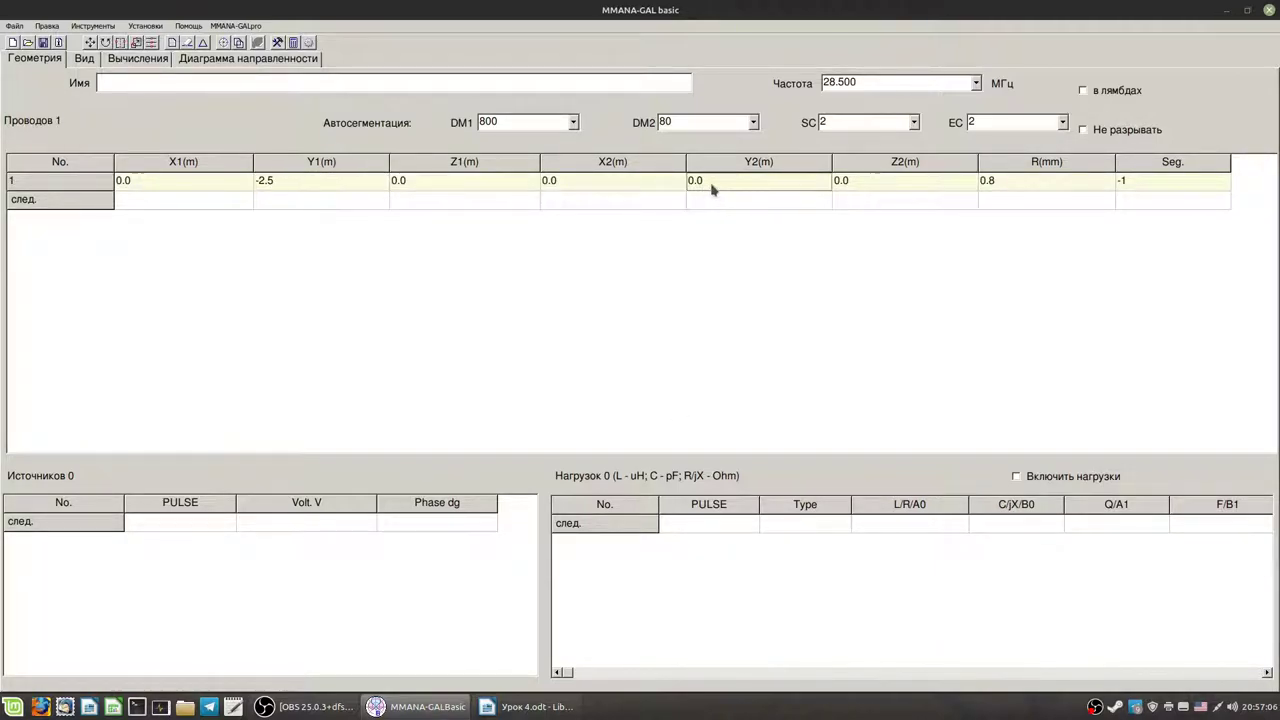
text(2.5)
key(Return)
- Set the first wire's radius to 12 mm and check the wire in the 3D view
click(991, 187)
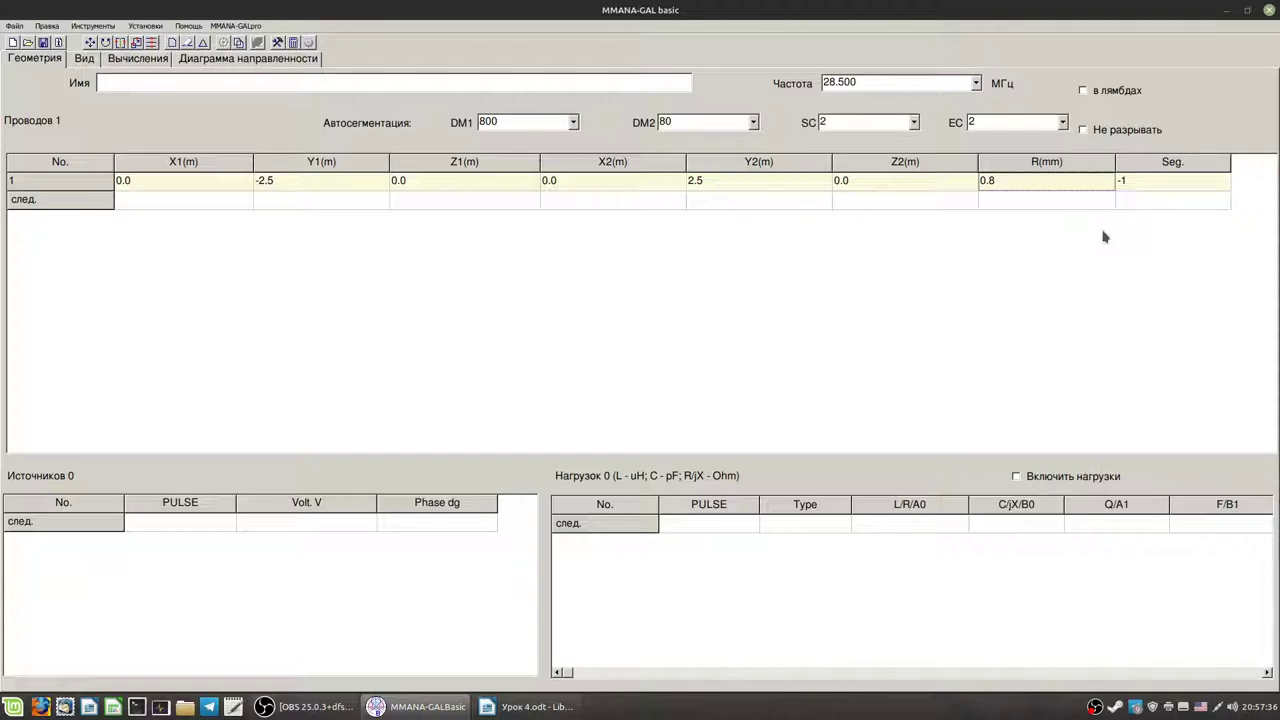
text(15.0)
click(991, 183)
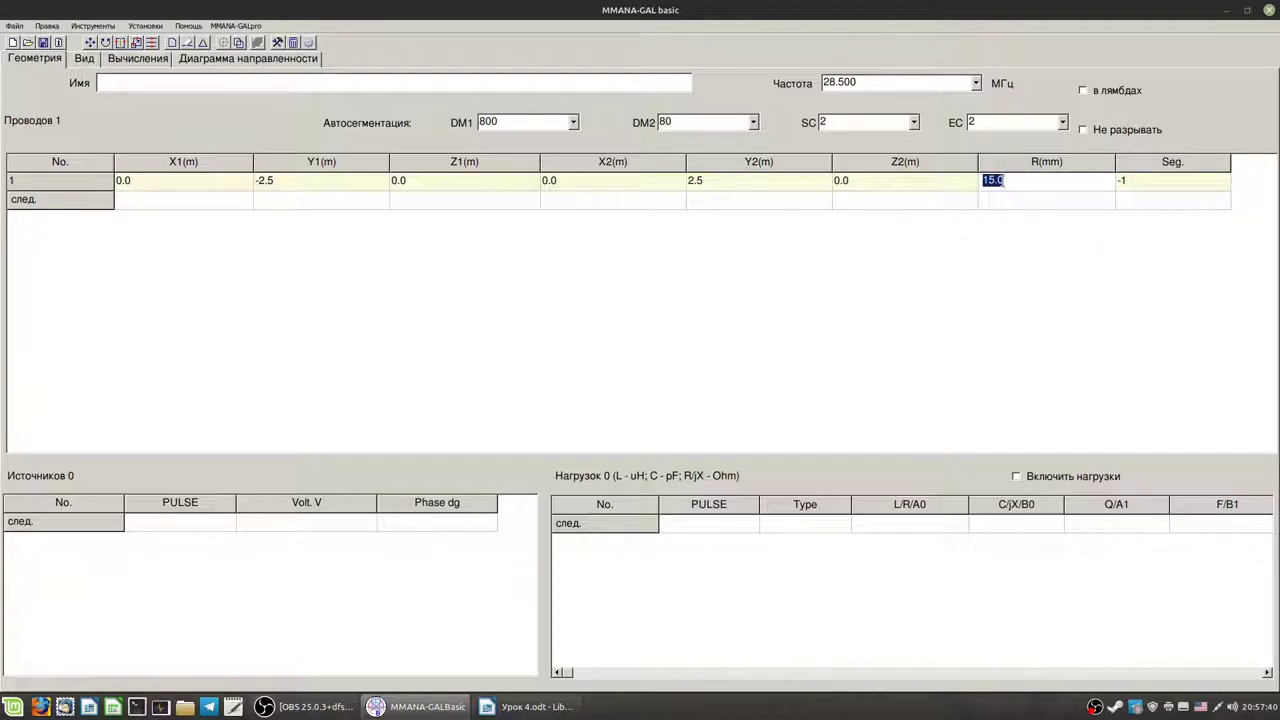
text(12.0)
click(83, 59)
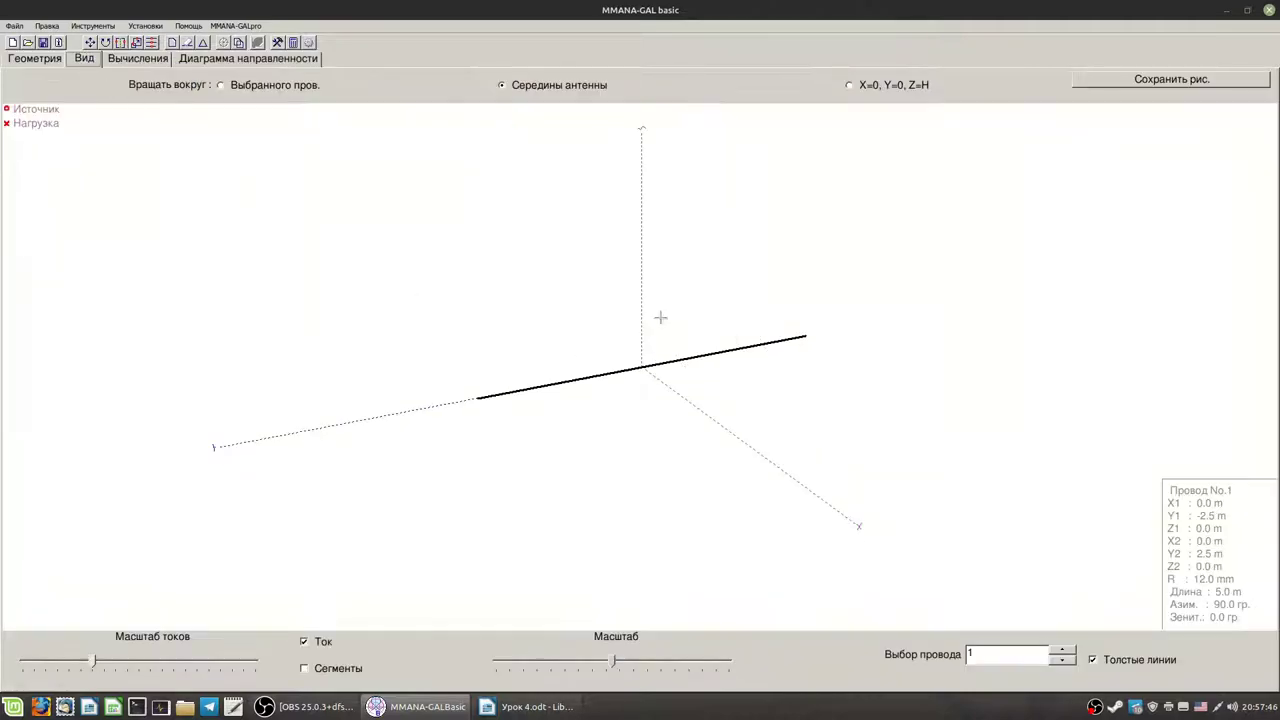
drag(674, 423, 681, 426)
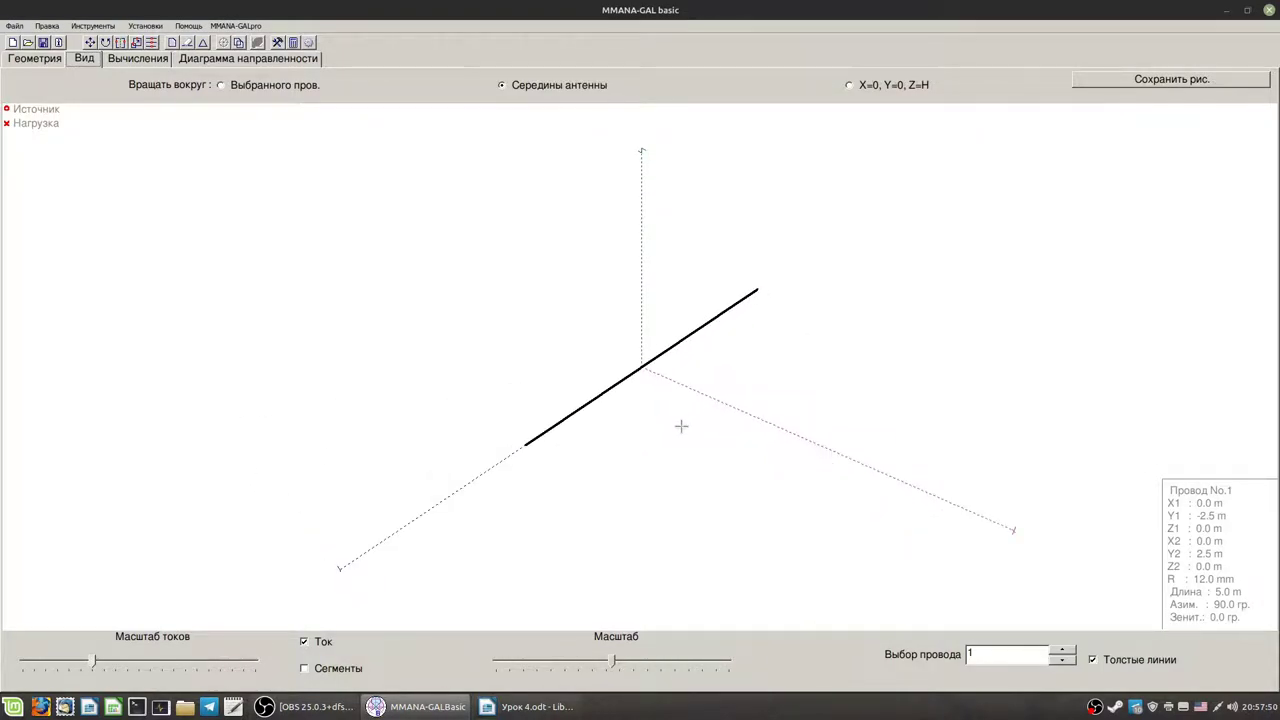
click(46, 68)
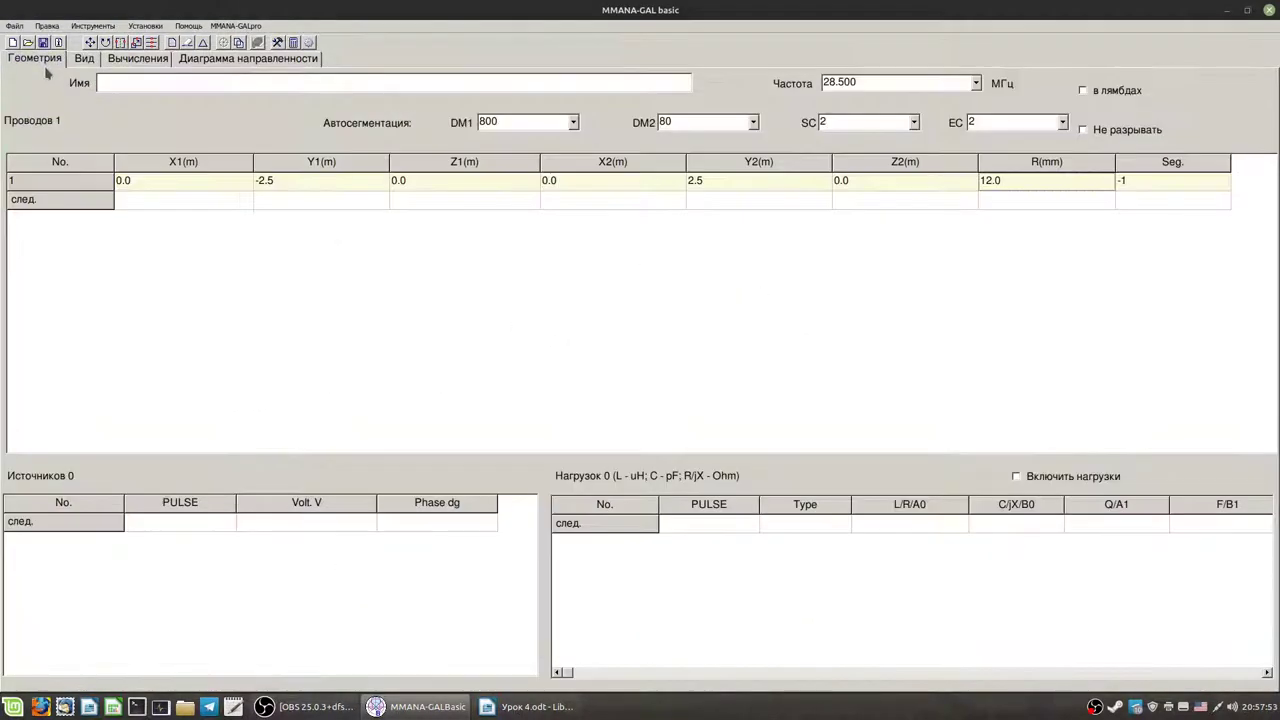
- Add a second wire to the geometry with both X1 and X2 at 0.5 m
click(205, 201)
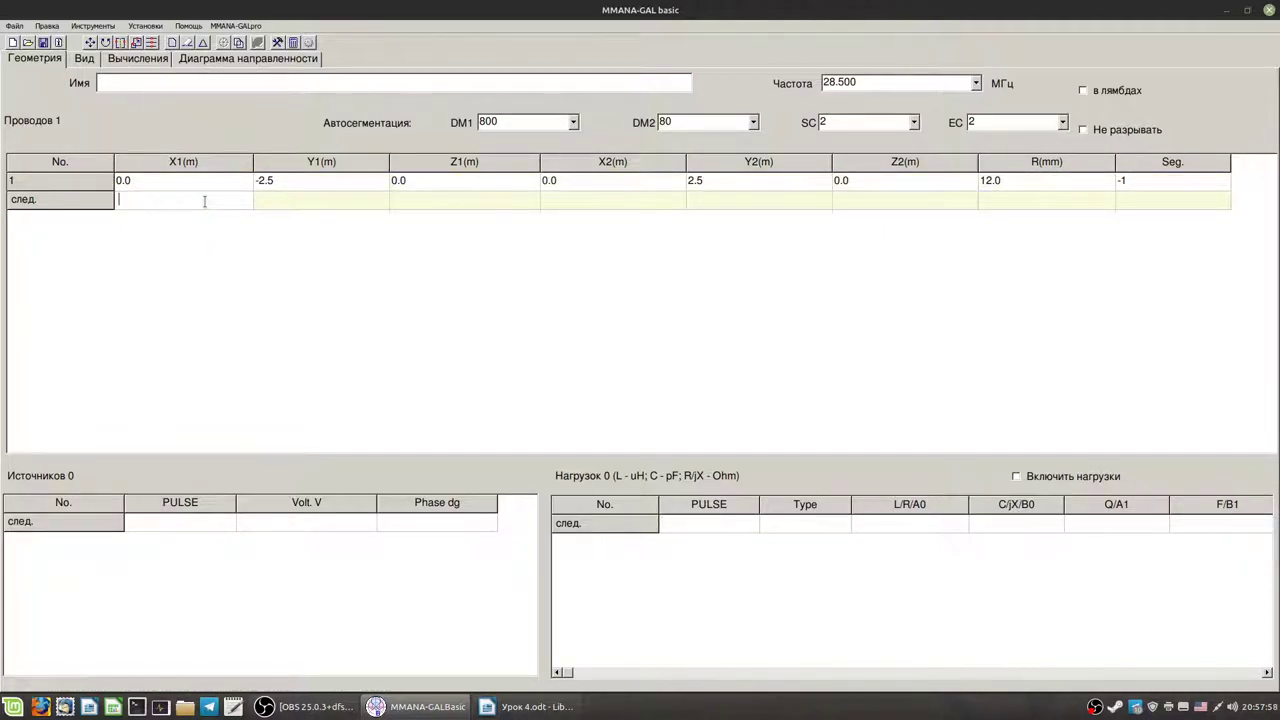
text(0.5)
key(Return)
click(567, 201)
text(0.5)
key(Return)
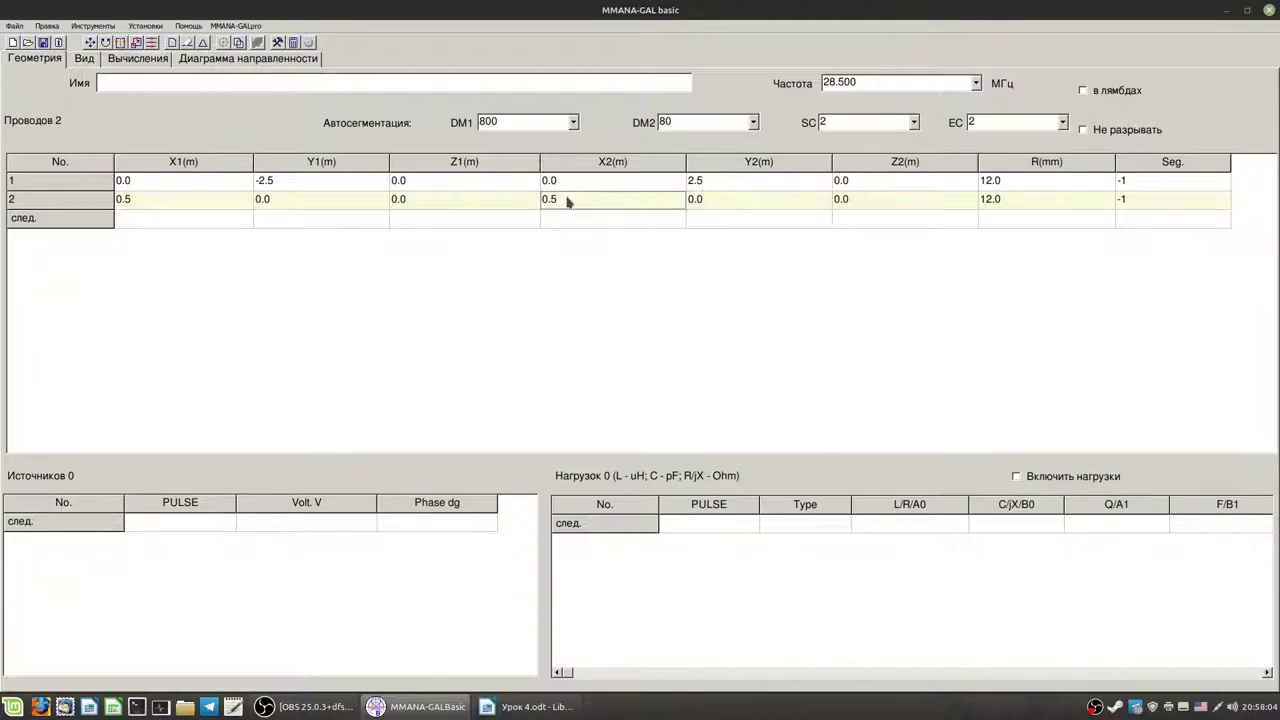
- Set the second wire's Y1 to -2.5 m and Y2 to 2.5 m
click(294, 205)
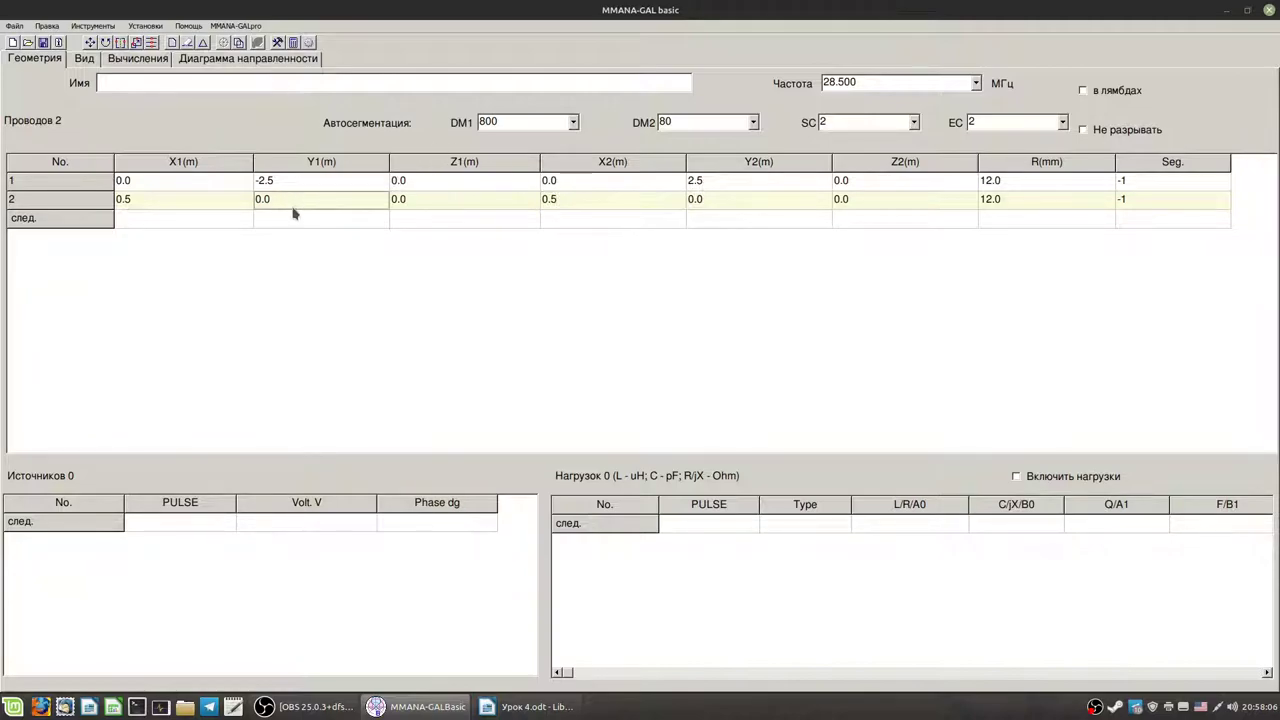
text(-)
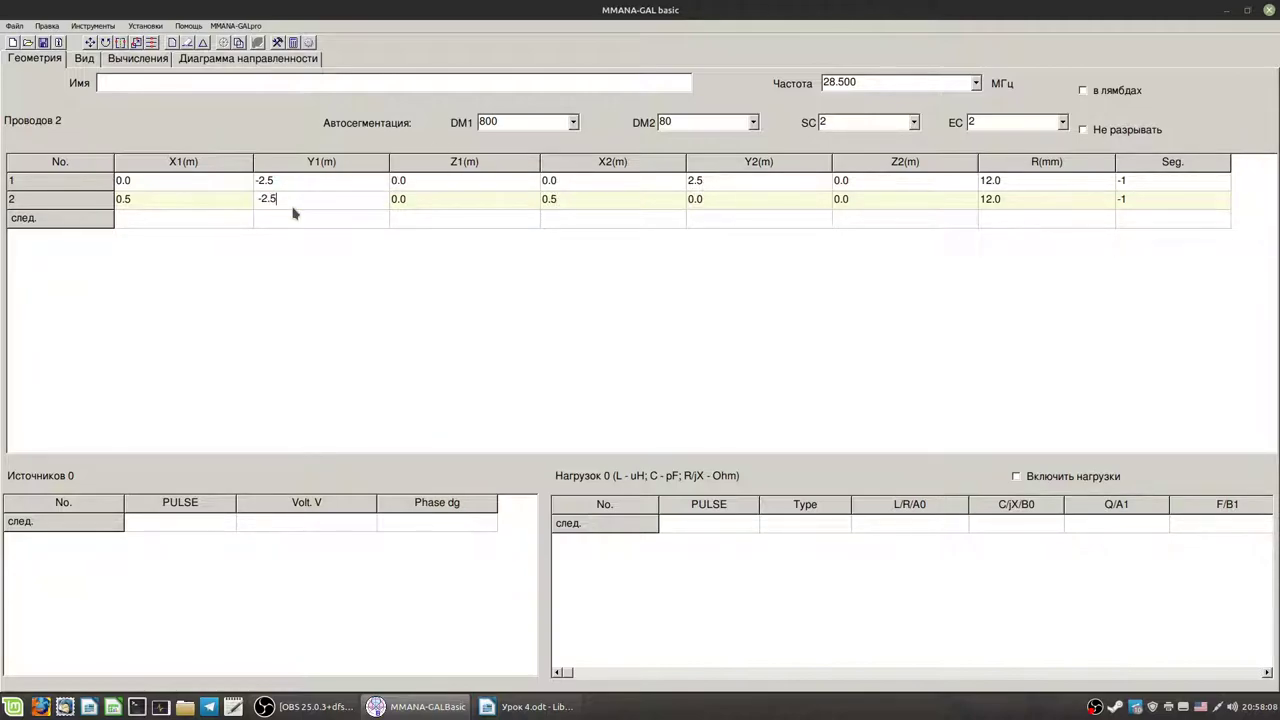
text(2.5)
key(Return)
click(737, 200)
text(2.5)
key(Return)
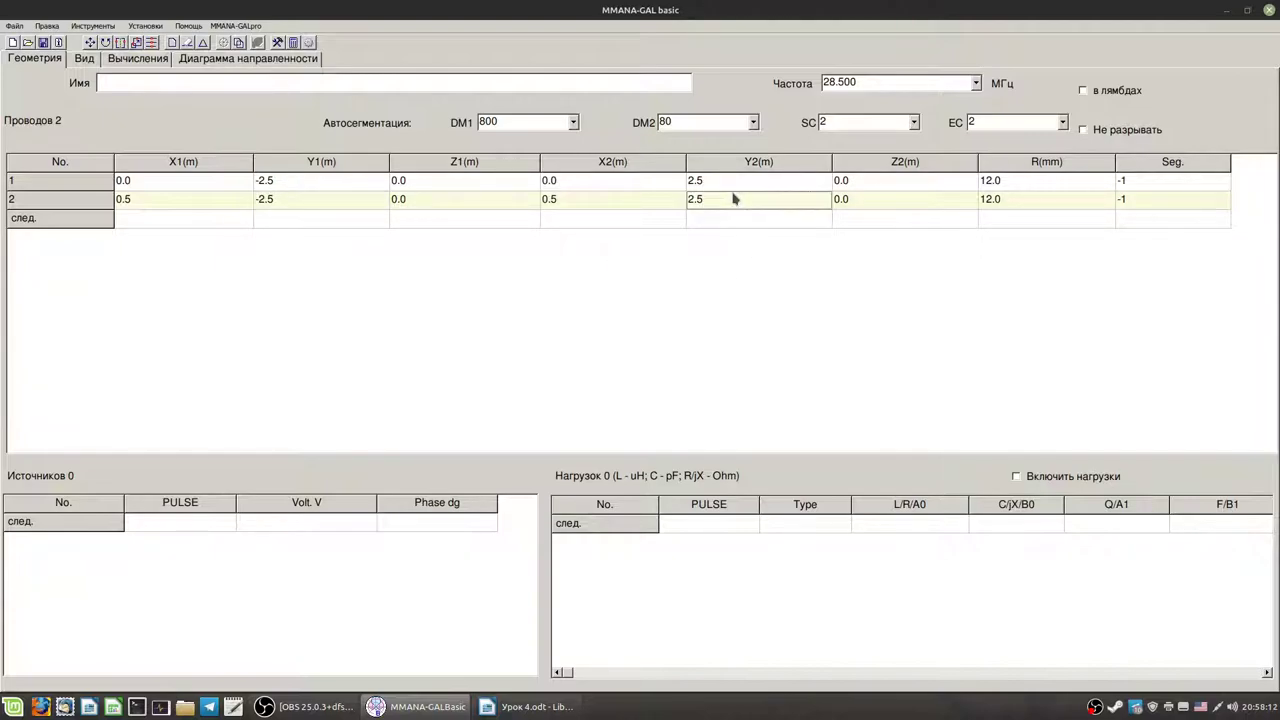
- Add a source at the middle of the second wire (середину провода) in the 3D view
click(84, 60)
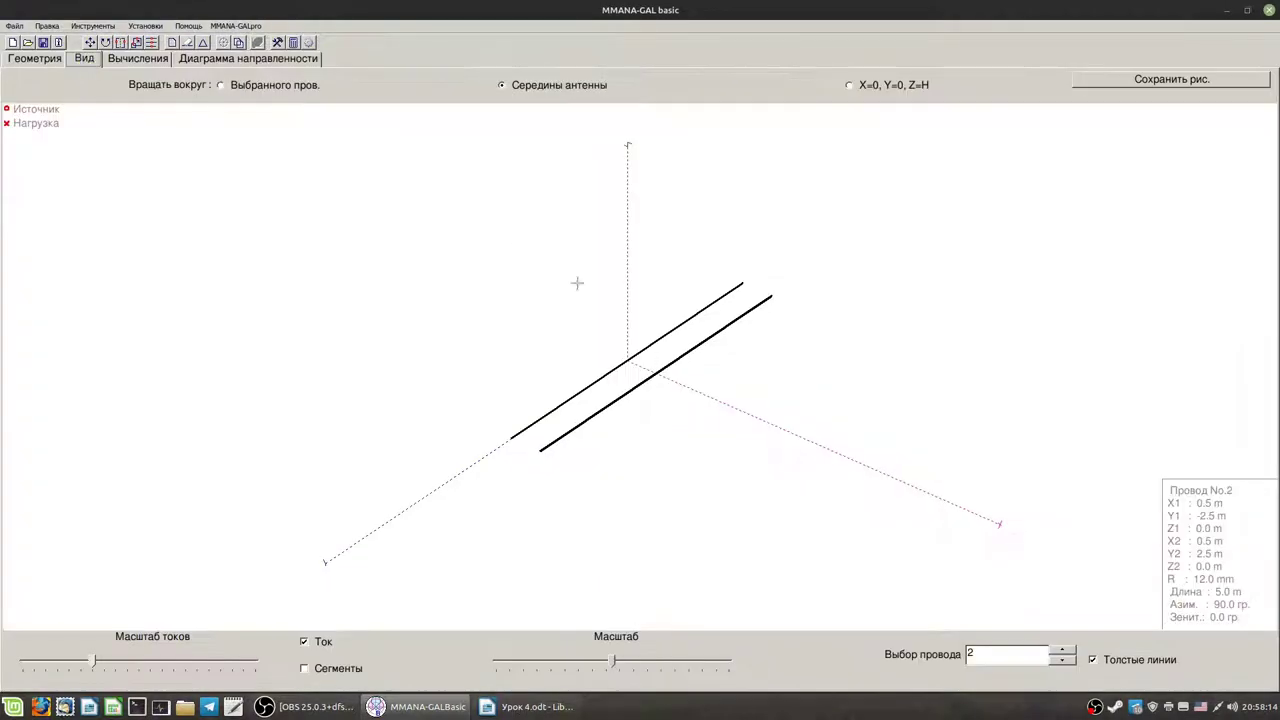
right_click(659, 373)
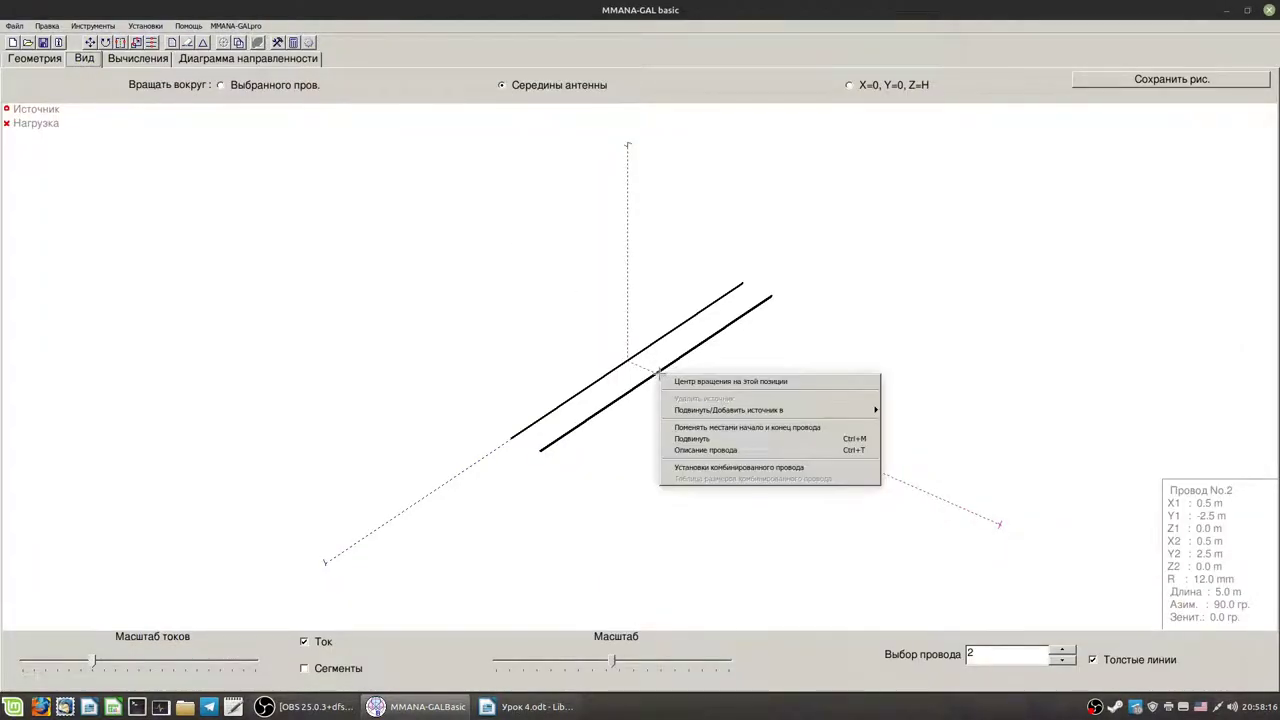
mouse_move(764, 411)
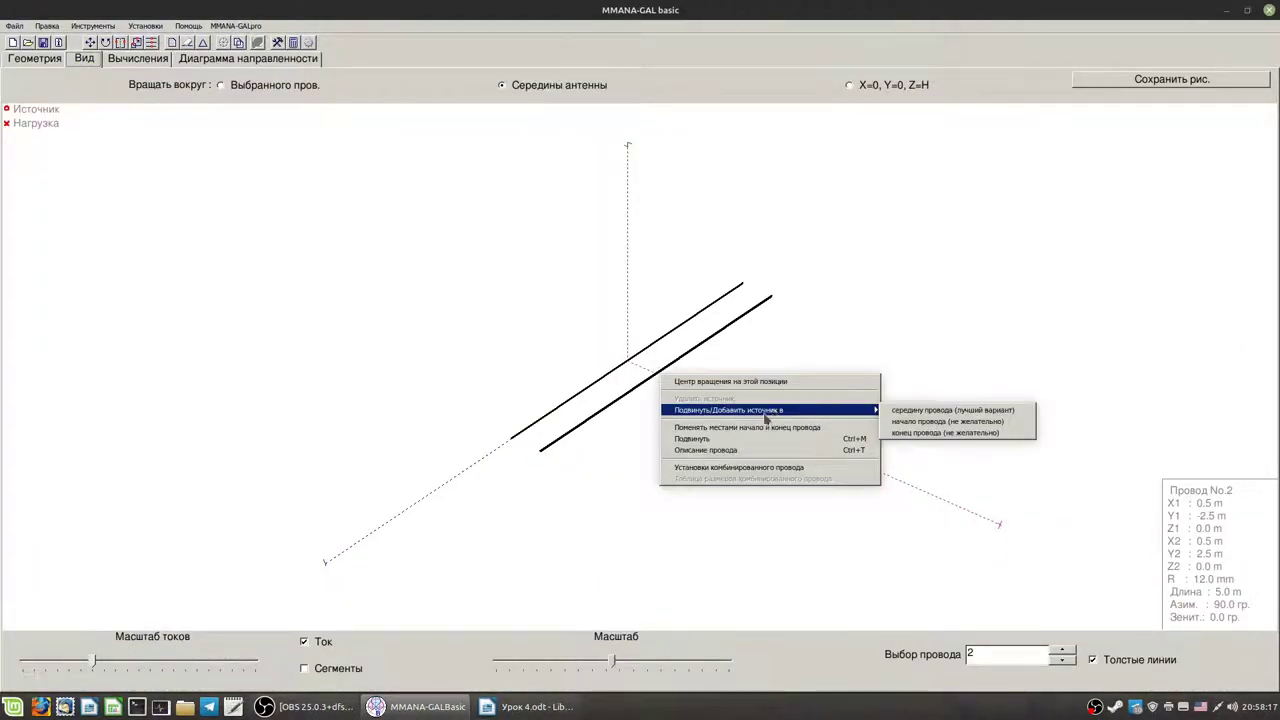
click(927, 411)
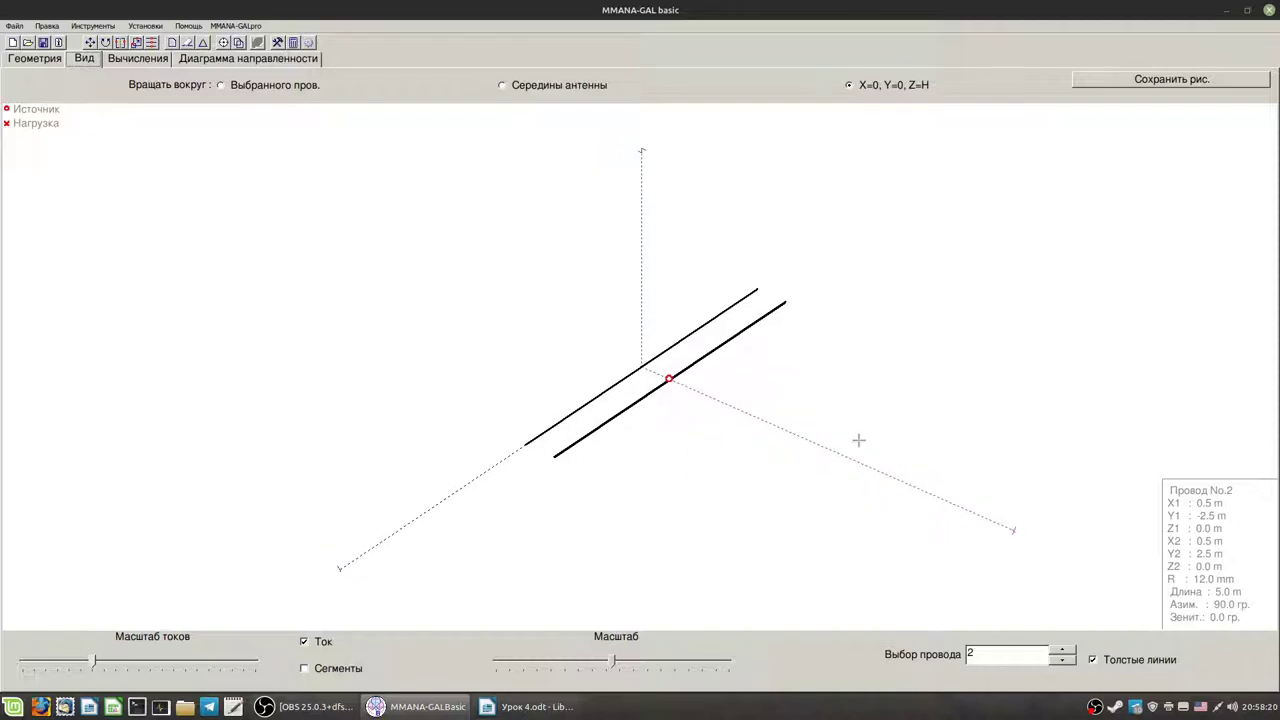
- Calculate the two-wire antenna at 28.5 MHz over real ground and display its radiation pattern
click(150, 62)
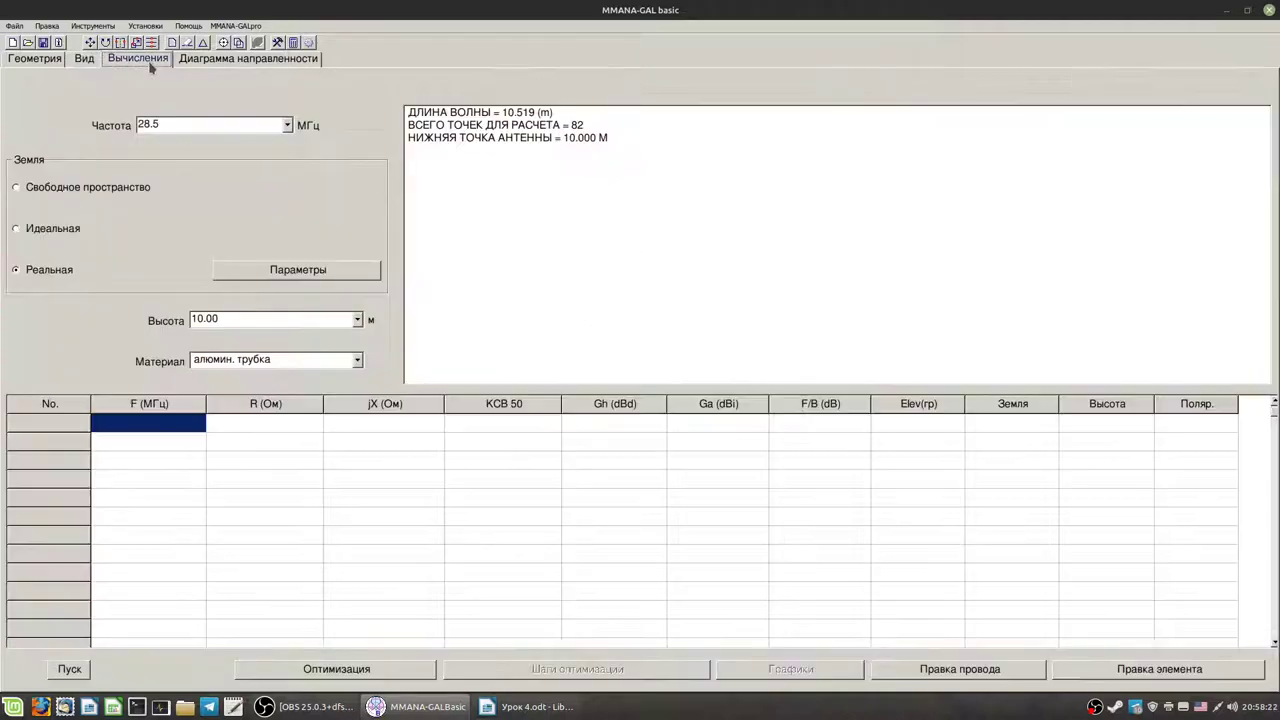
click(64, 668)
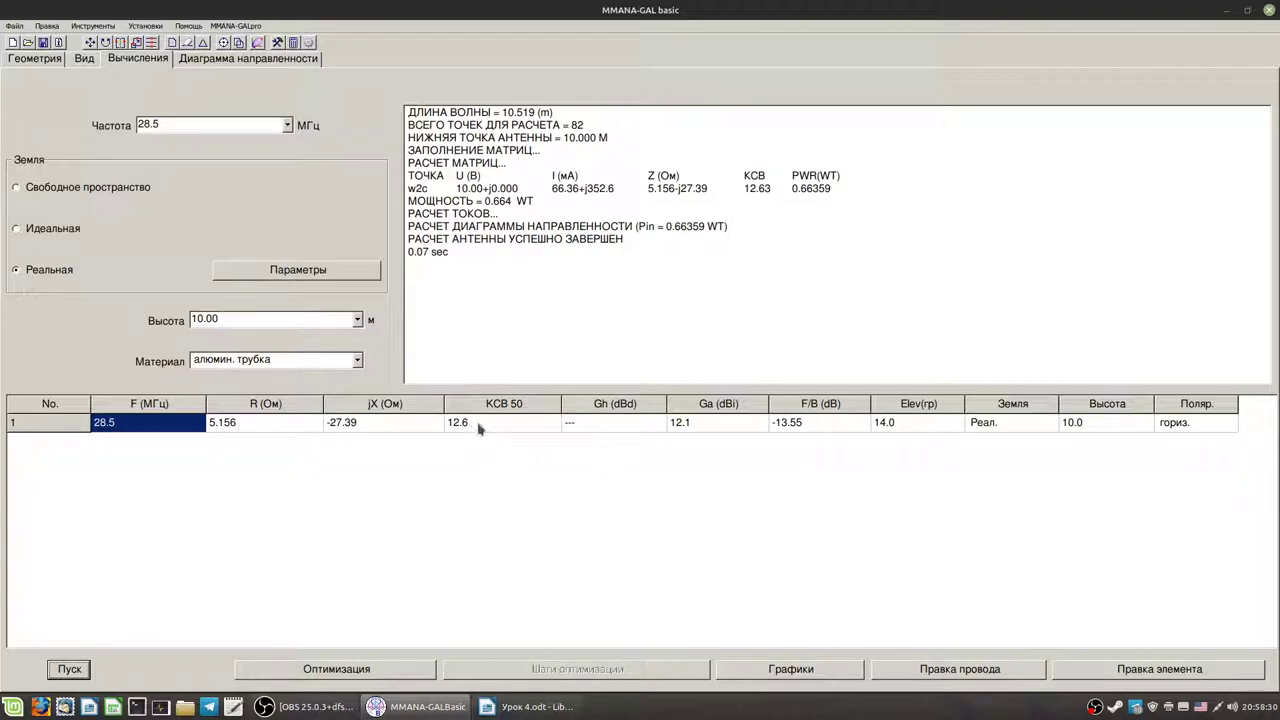
click(290, 59)
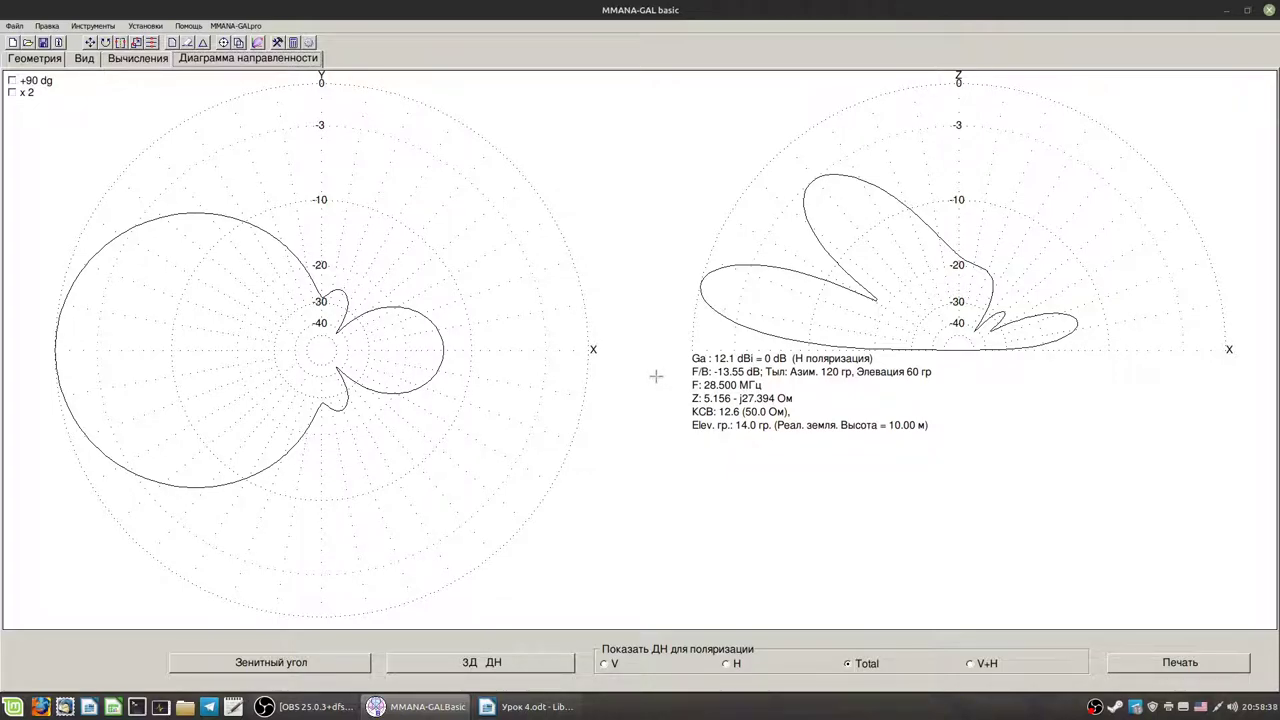
- Examine the current distribution on both wires, the calculation results and the wire and source tables
click(138, 58)
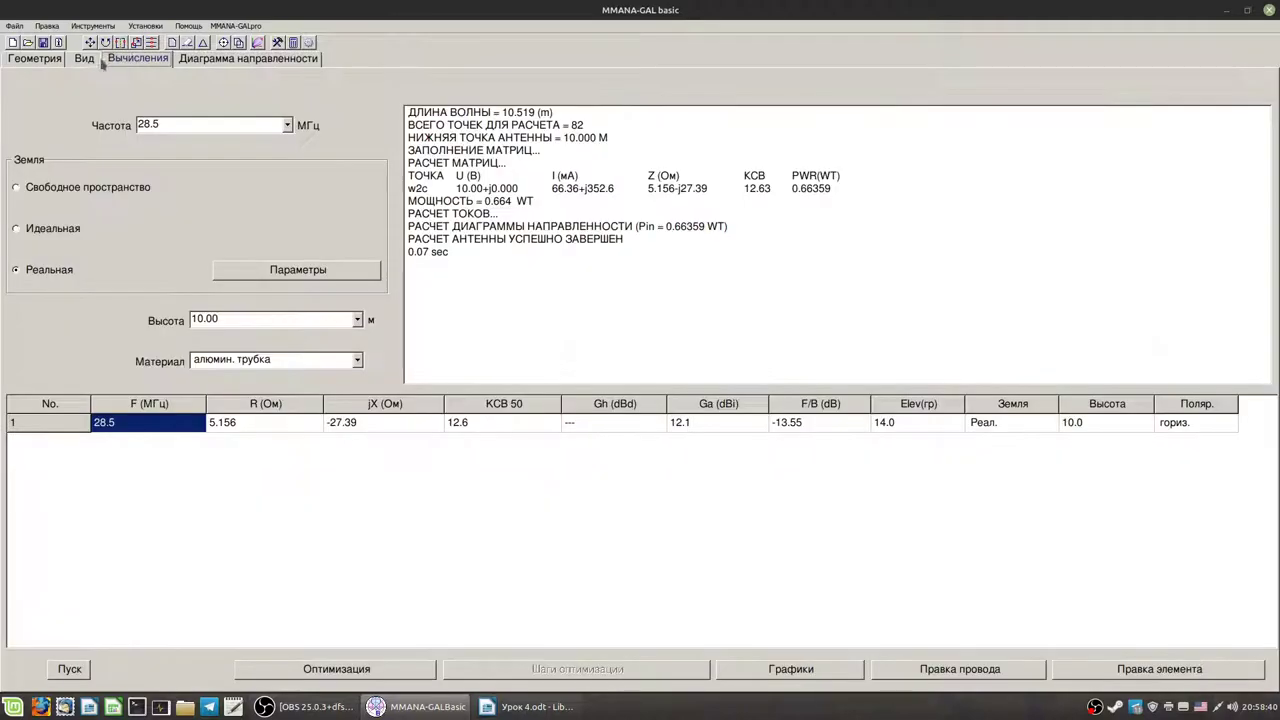
click(90, 62)
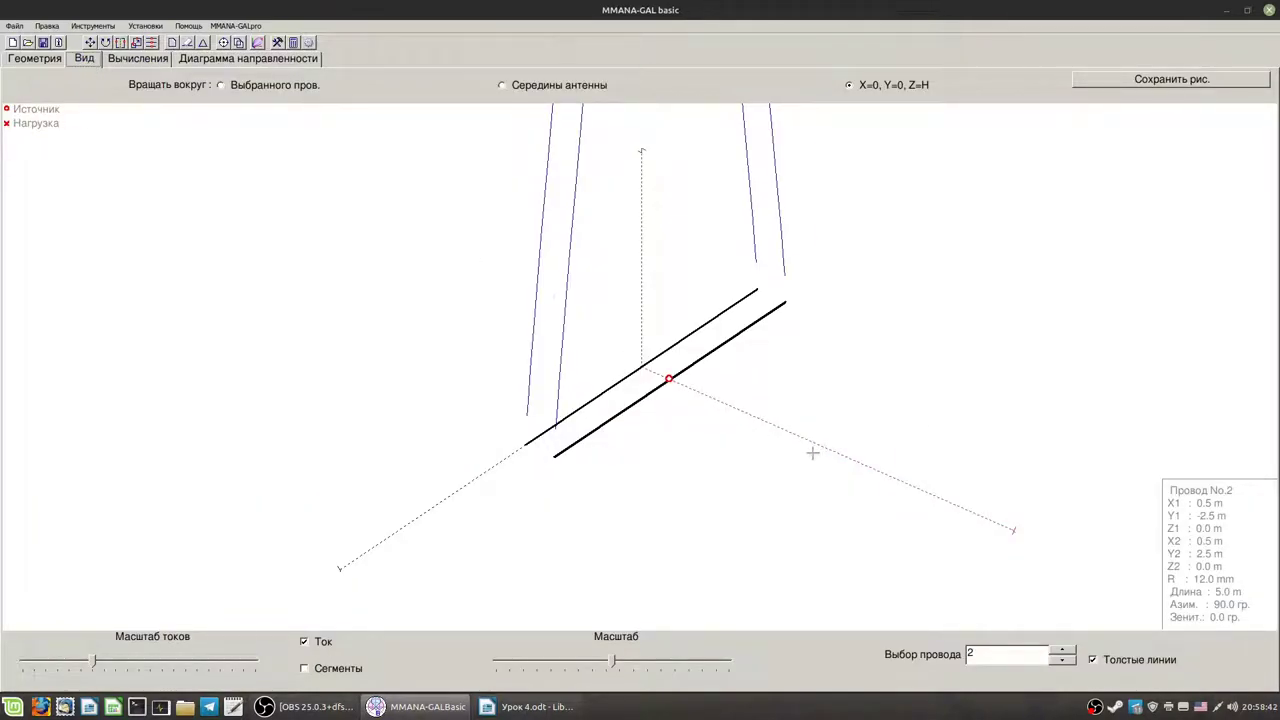
drag(612, 663, 581, 661)
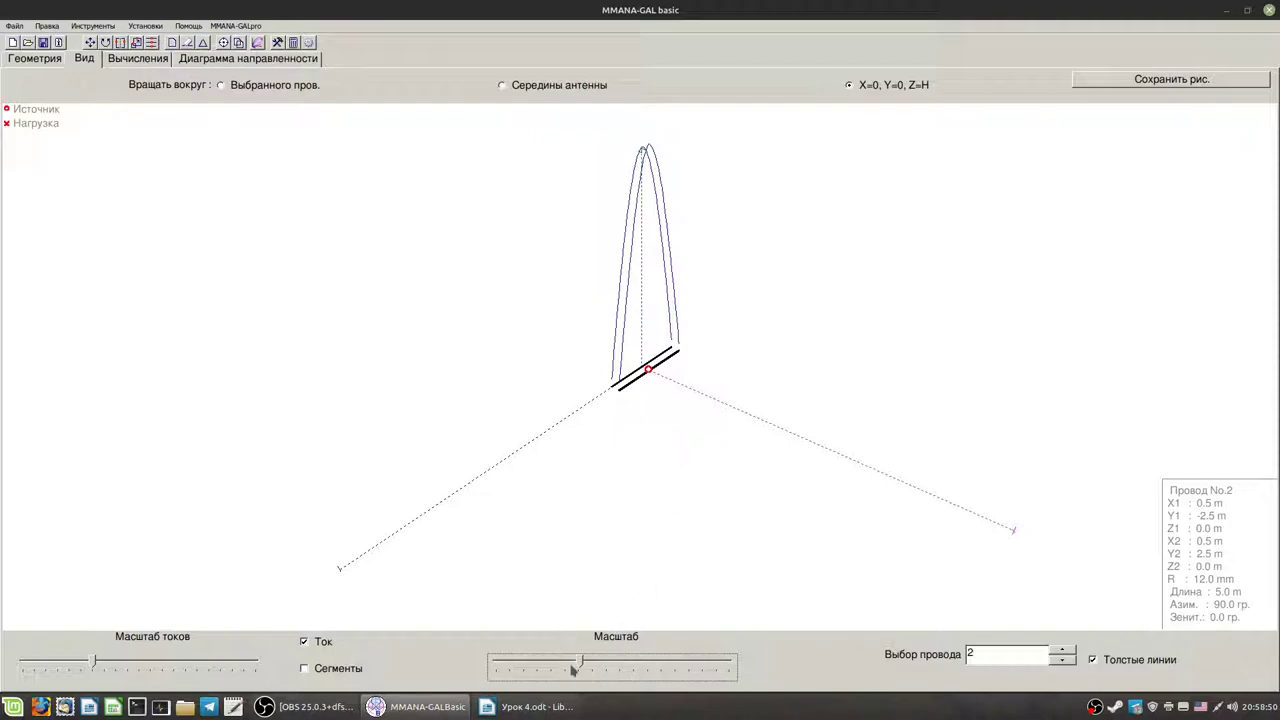
click(133, 62)
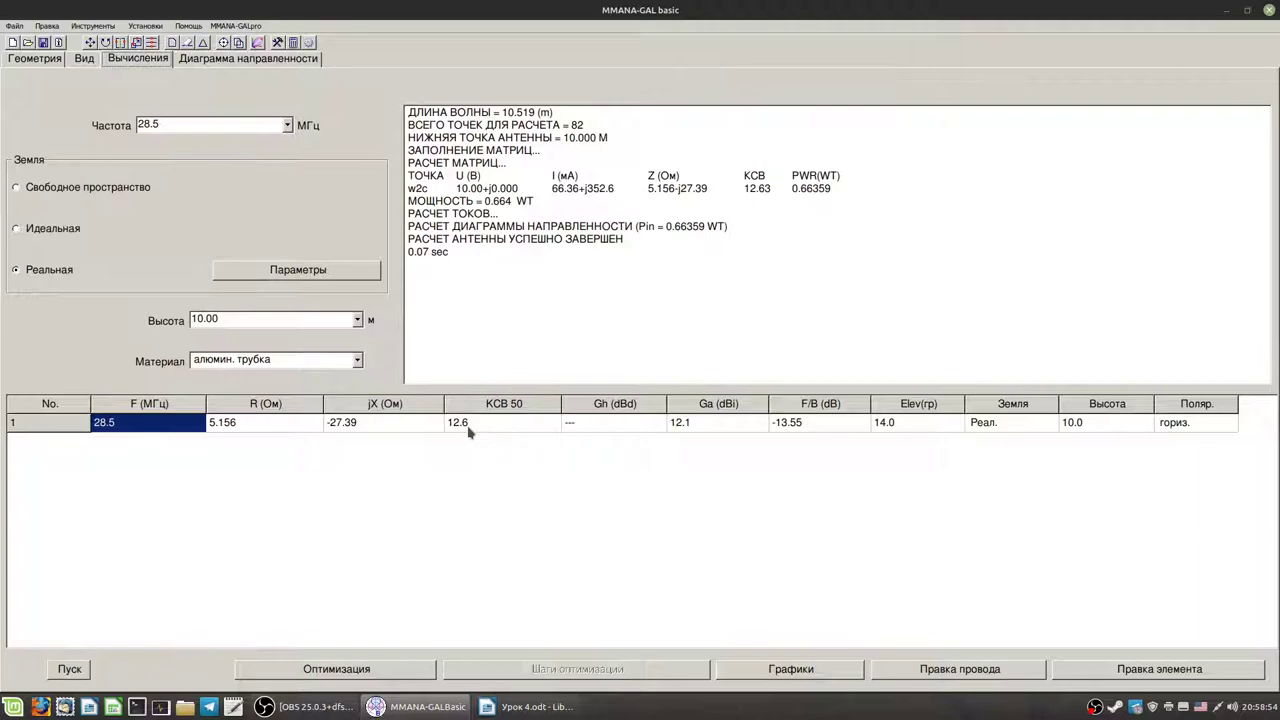
click(84, 58)
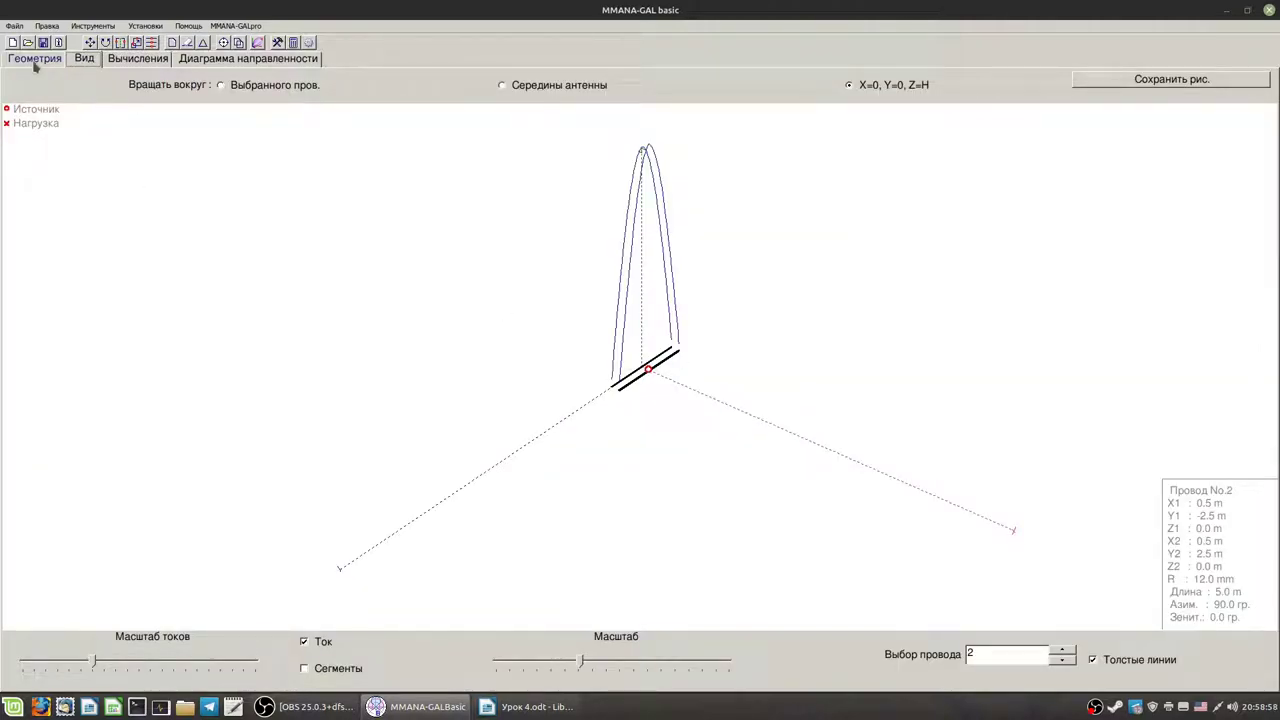
click(33, 62)
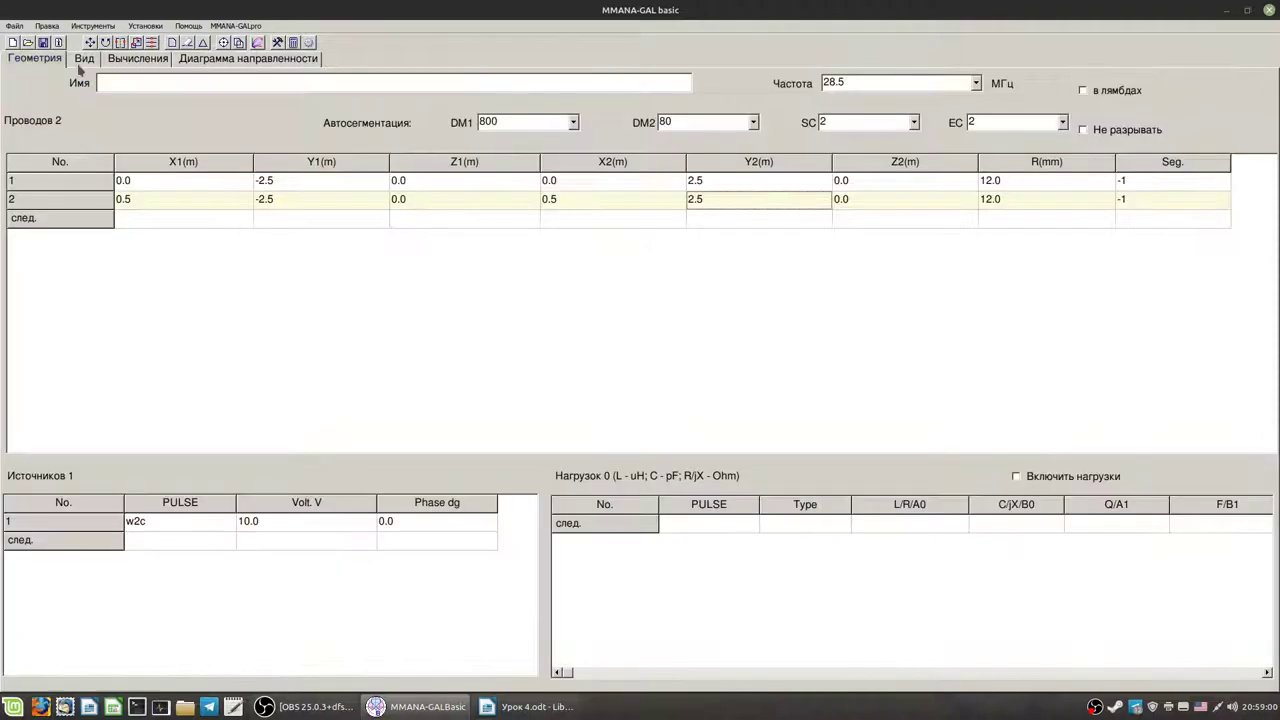
click(85, 60)
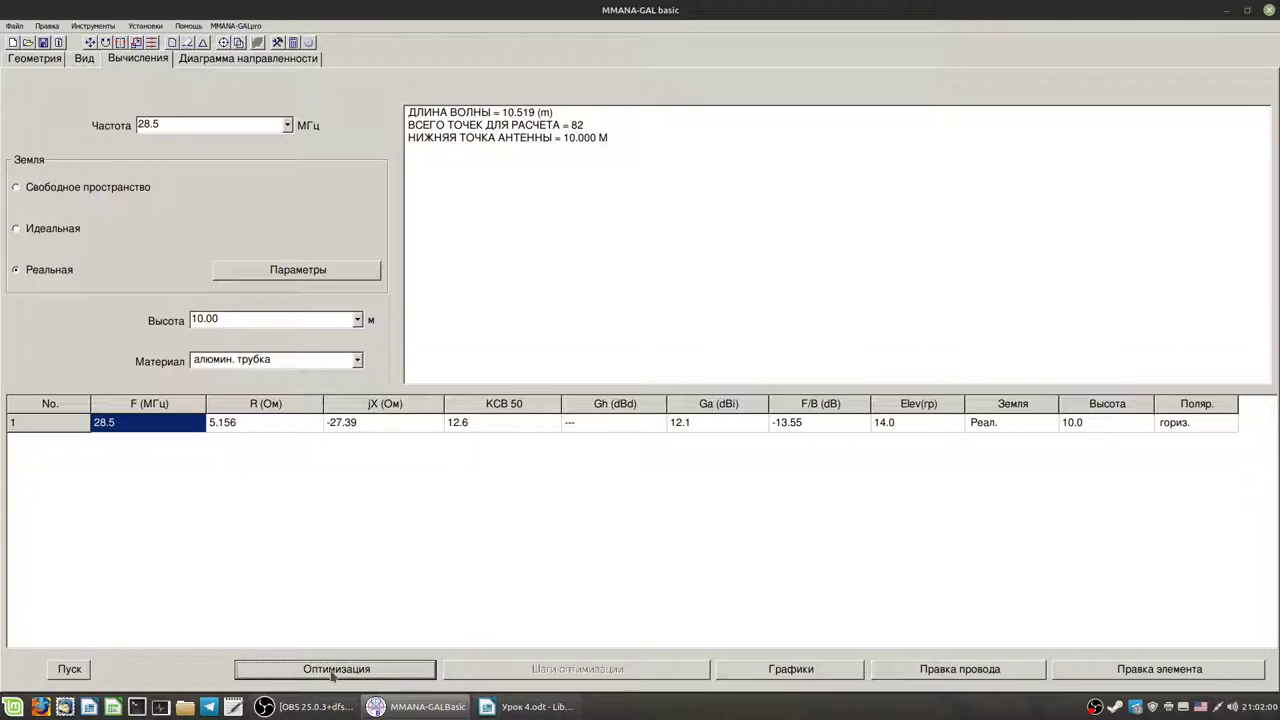
- Open the optimization settings and review the per-band sources (Источники по диапазонам), leaving them as they are
click(334, 669)
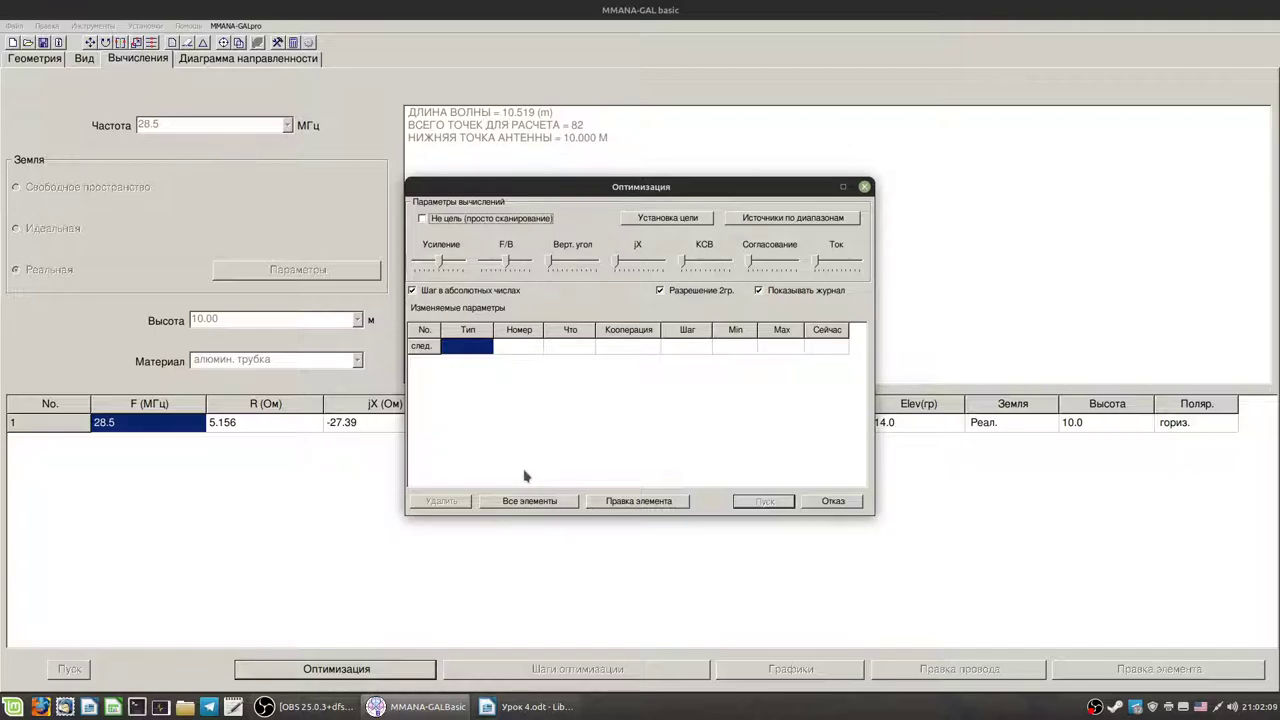
click(786, 222)
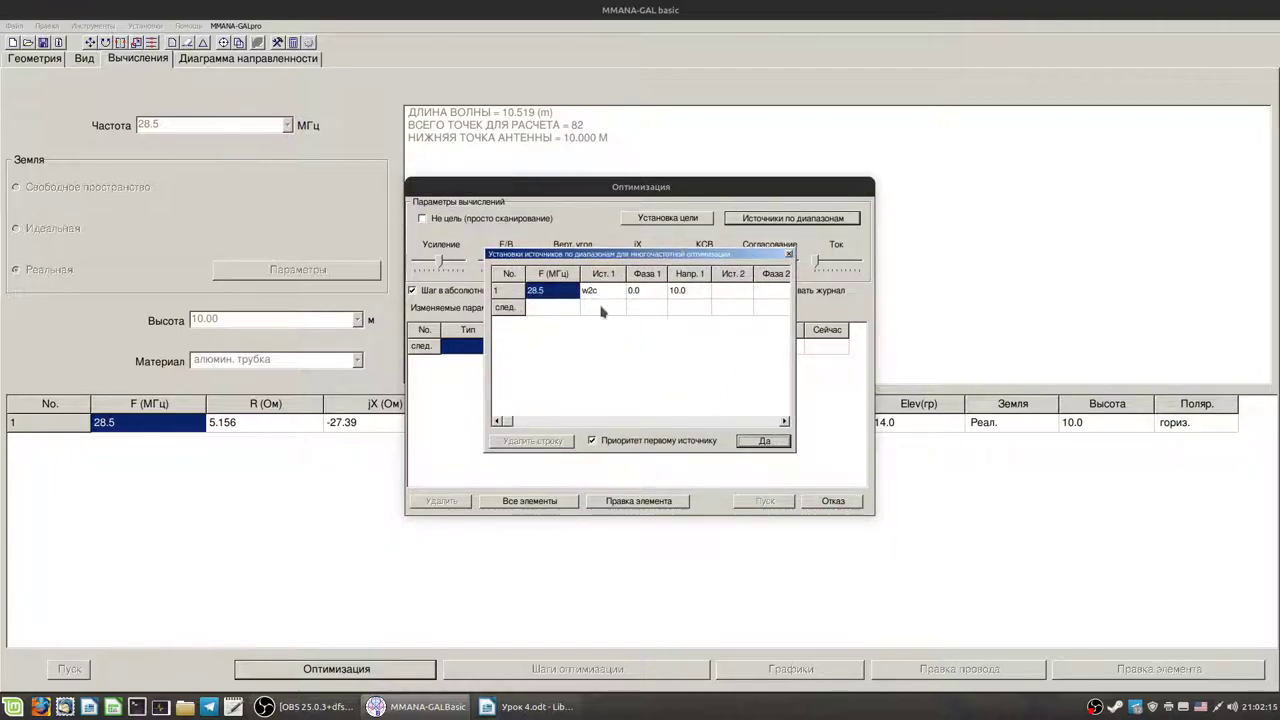
click(746, 443)
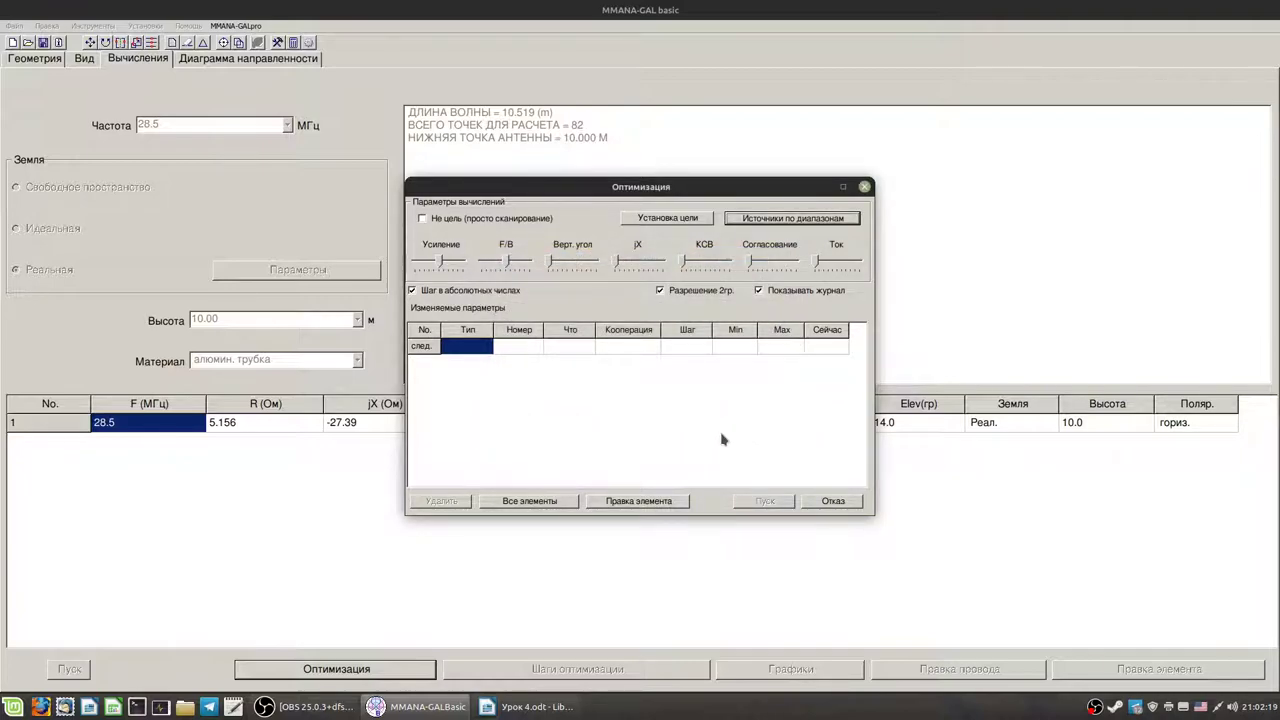
click(792, 222)
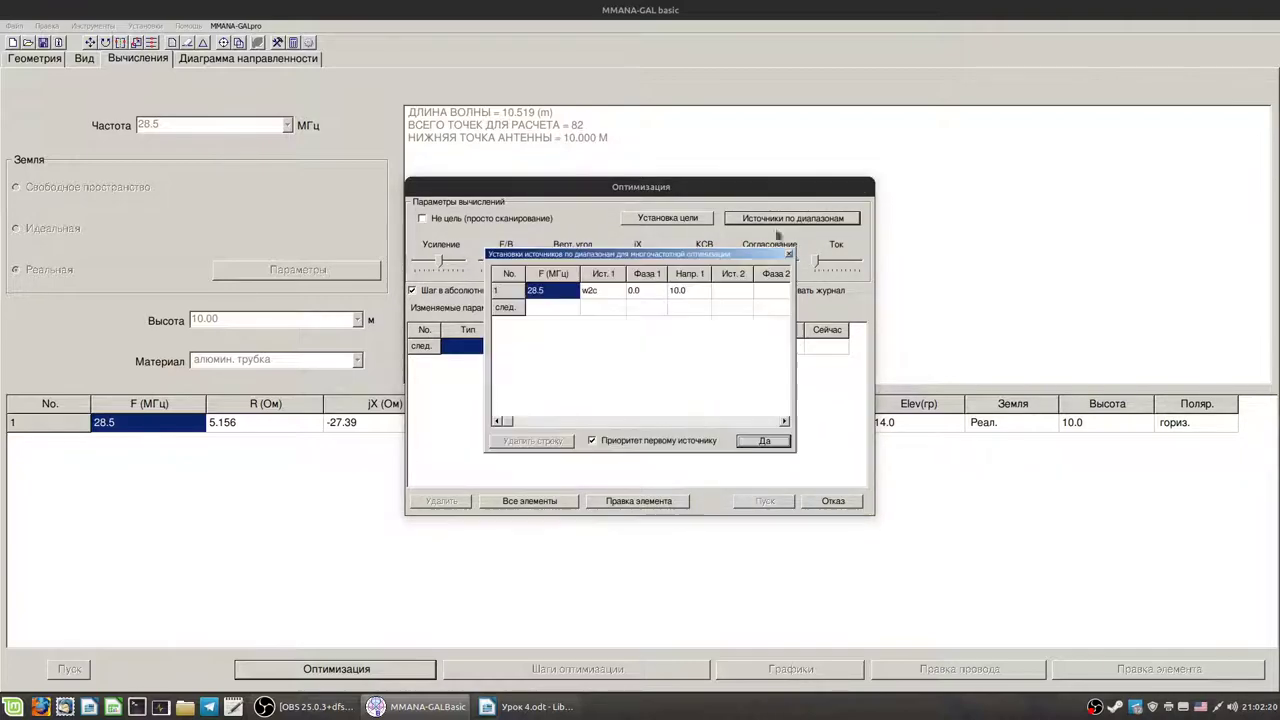
click(757, 443)
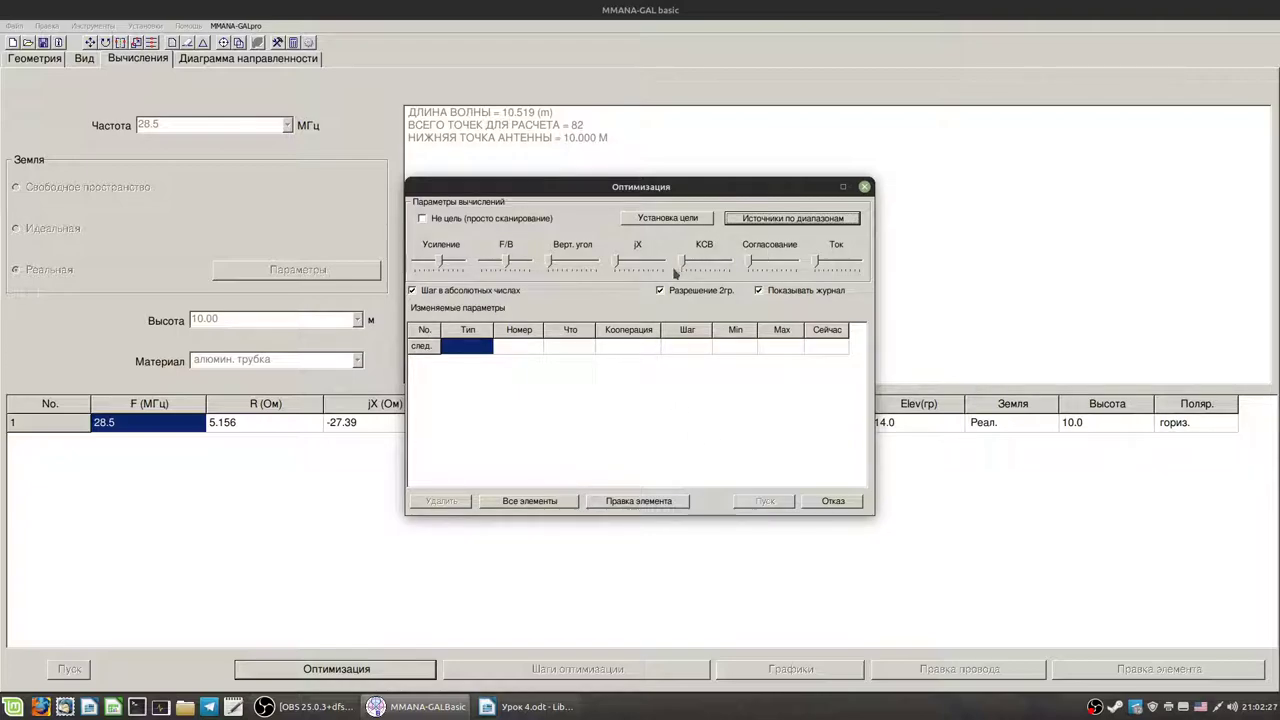
- Raise the SWR (КСВ) weight to its maximum in the optimization goals
drag(616, 188, 916, 233)
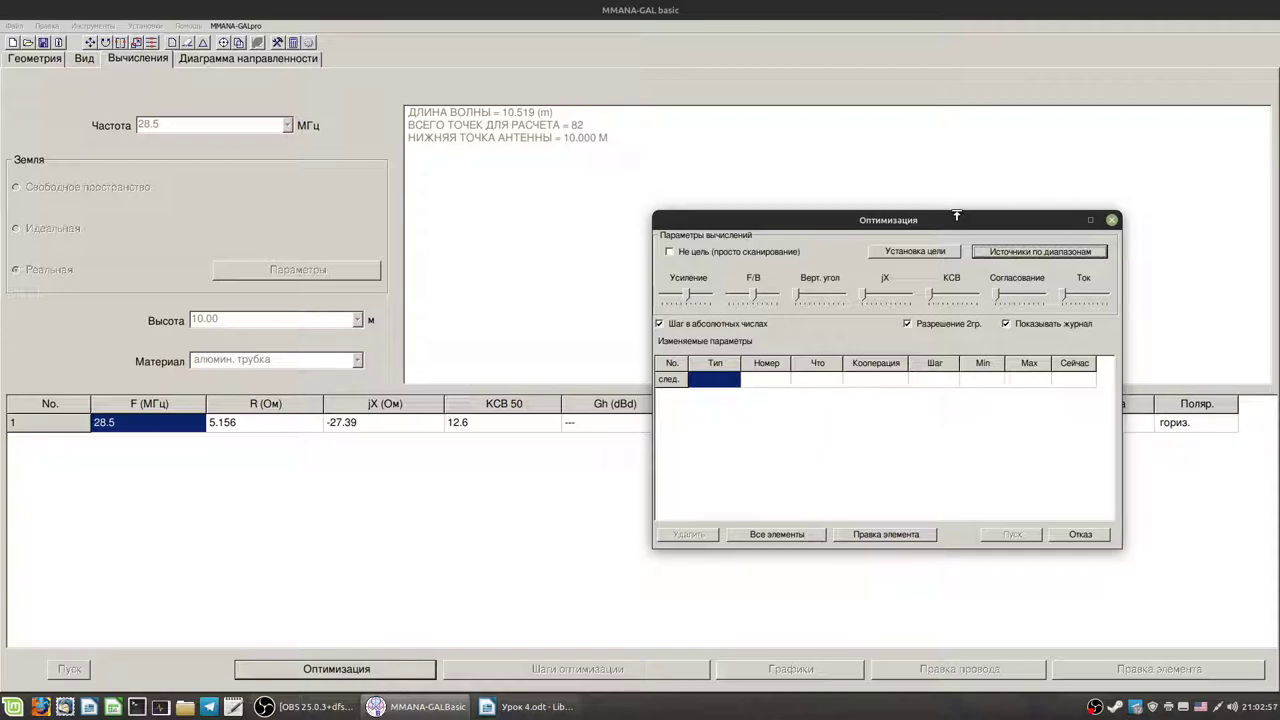
drag(940, 223, 1011, 281)
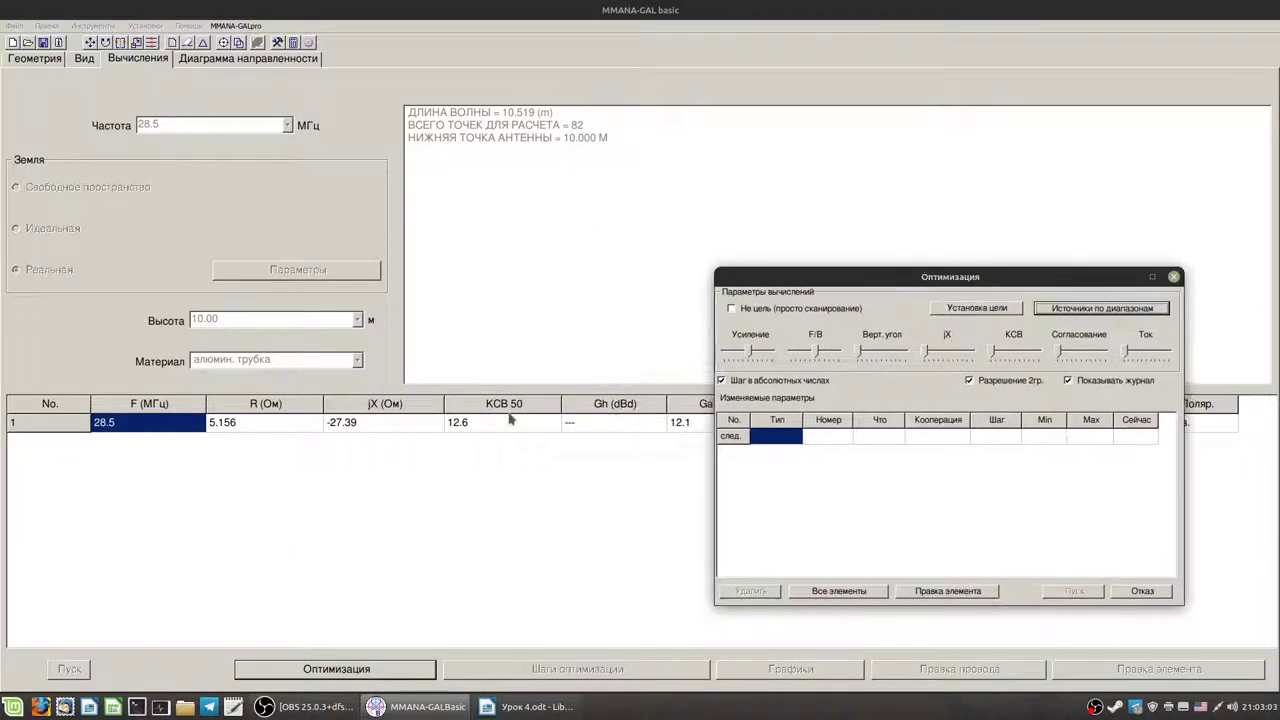
drag(921, 278, 548, 164)
drag(620, 240, 670, 240)
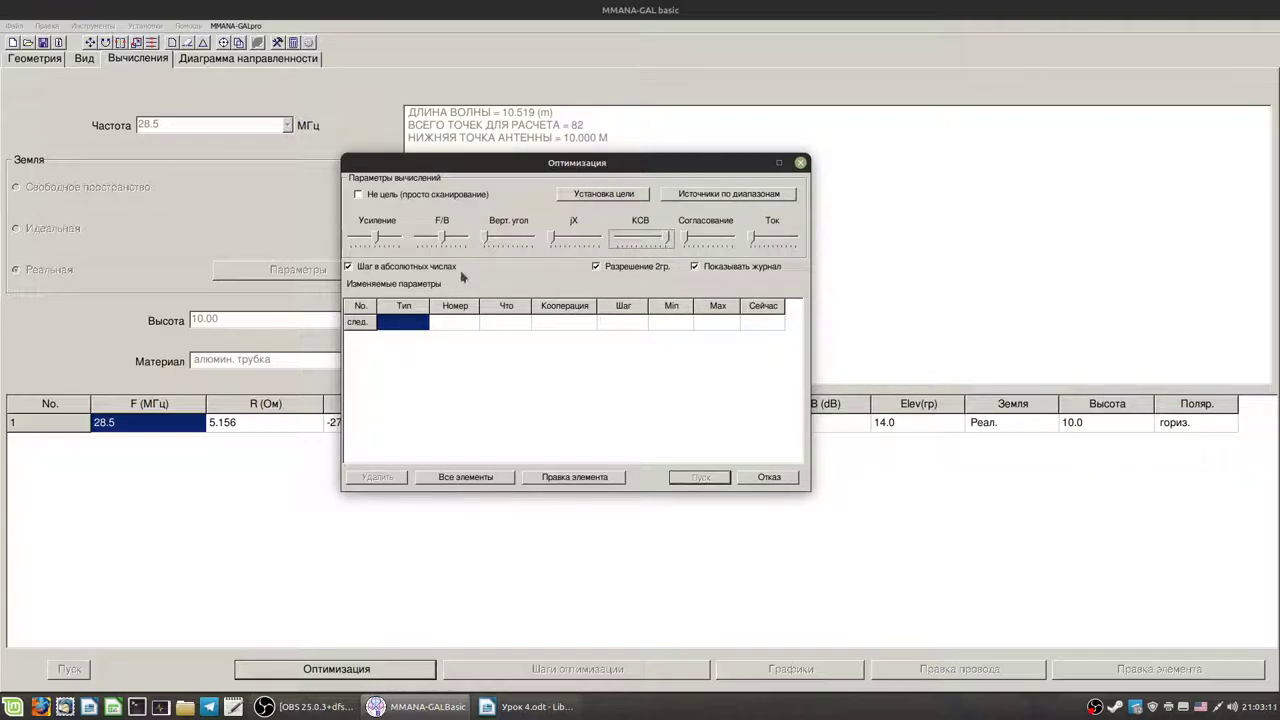
- Raise the F/B and gain (Усиление) weights to their maximum in the optimization goals
click(445, 244)
click(372, 240)
click(445, 244)
drag(443, 240, 470, 240)
drag(374, 238, 402, 238)
click(561, 323)
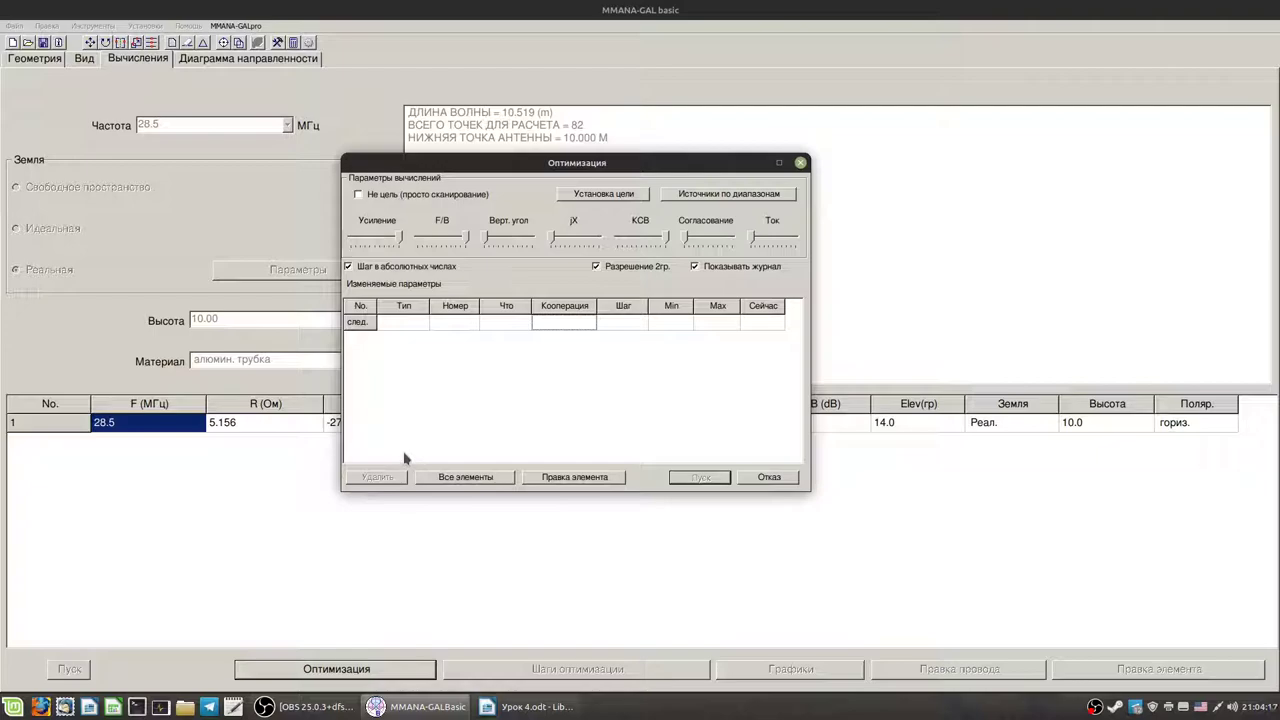
- Add element 1's width across all coordinates, Y (все), as the first variable optimization parameter
click(410, 328)
click(410, 332)
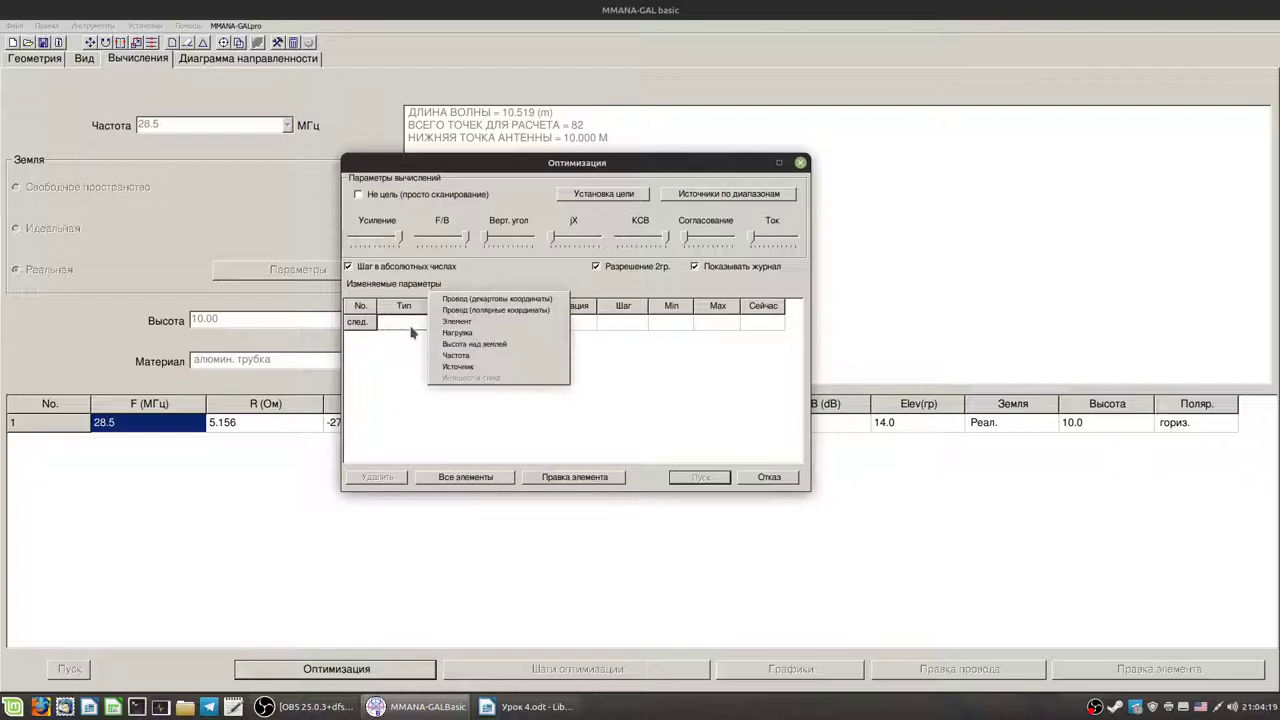
click(447, 330)
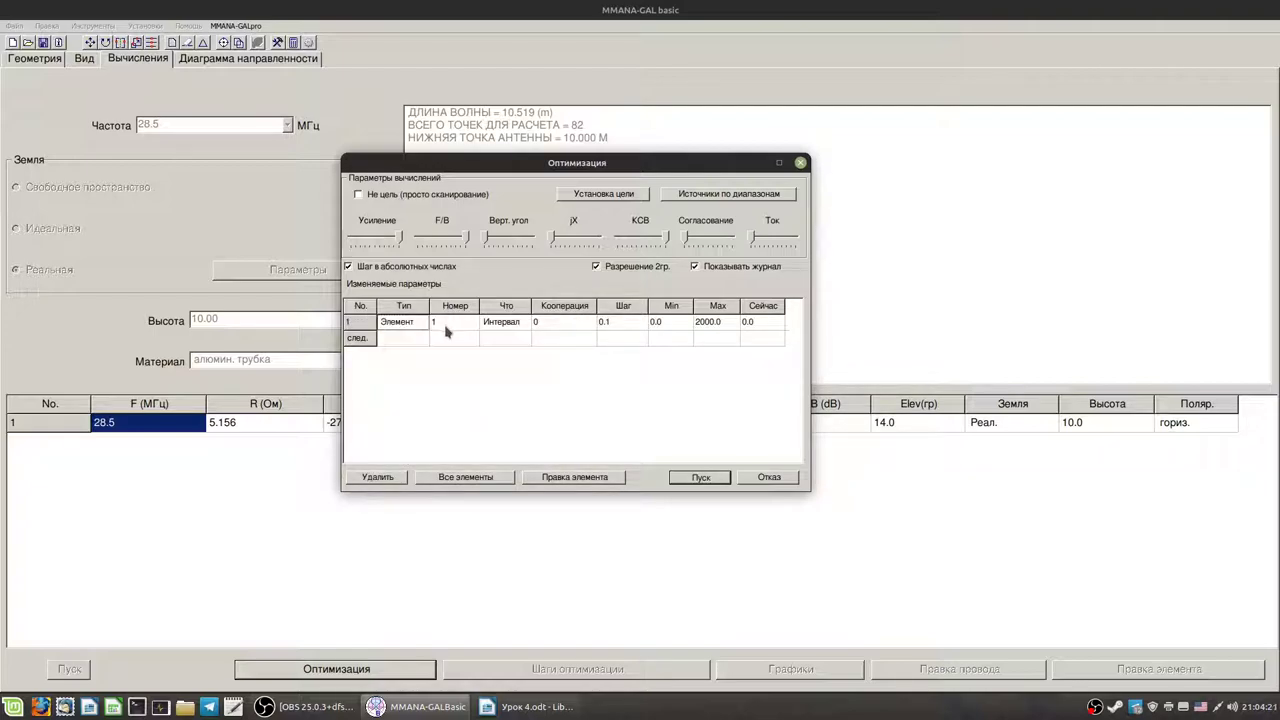
click(512, 326)
click(512, 326)
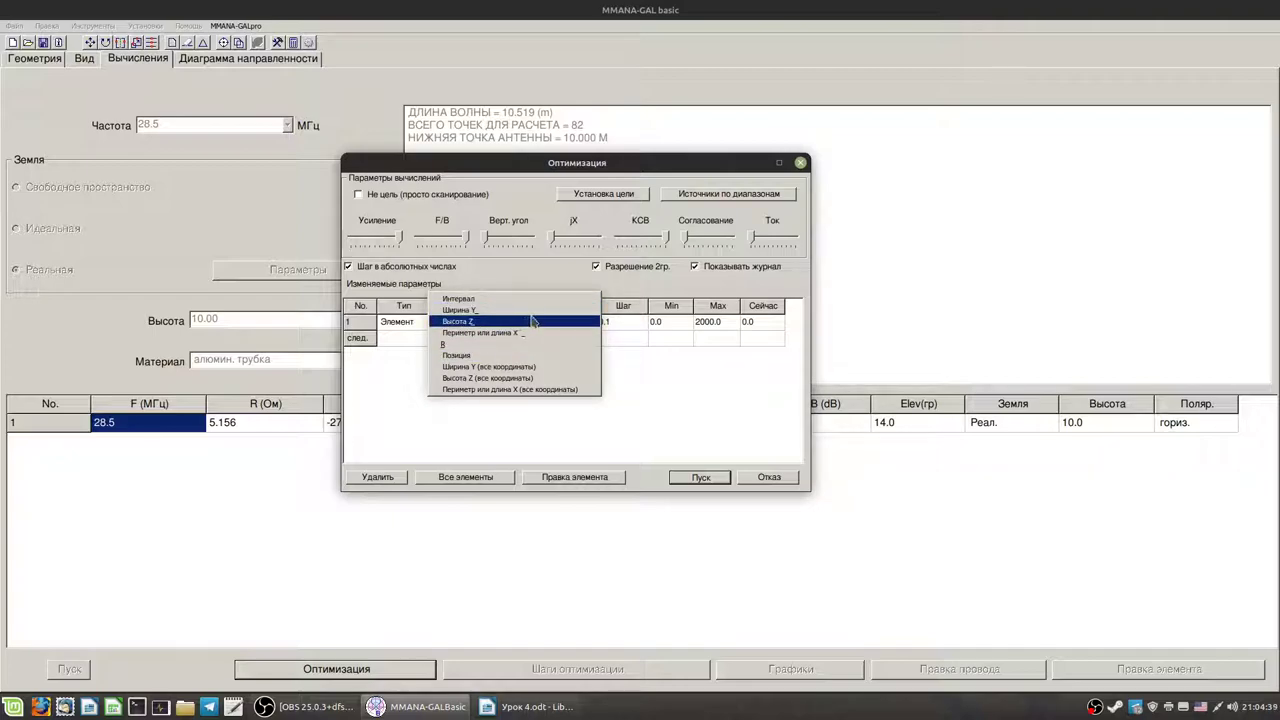
click(524, 367)
click(760, 325)
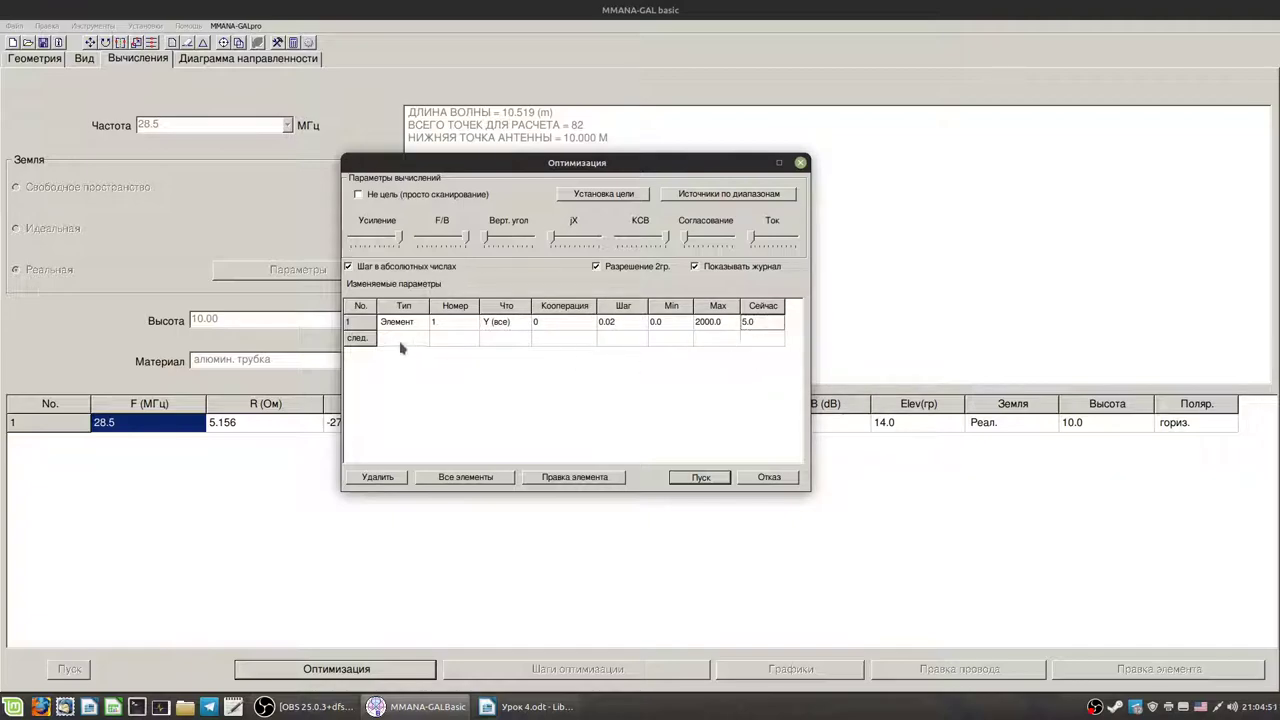
click(443, 323)
- Add element 2's width across all coordinates, Y (все), as the second variable parameter
click(409, 341)
click(409, 341)
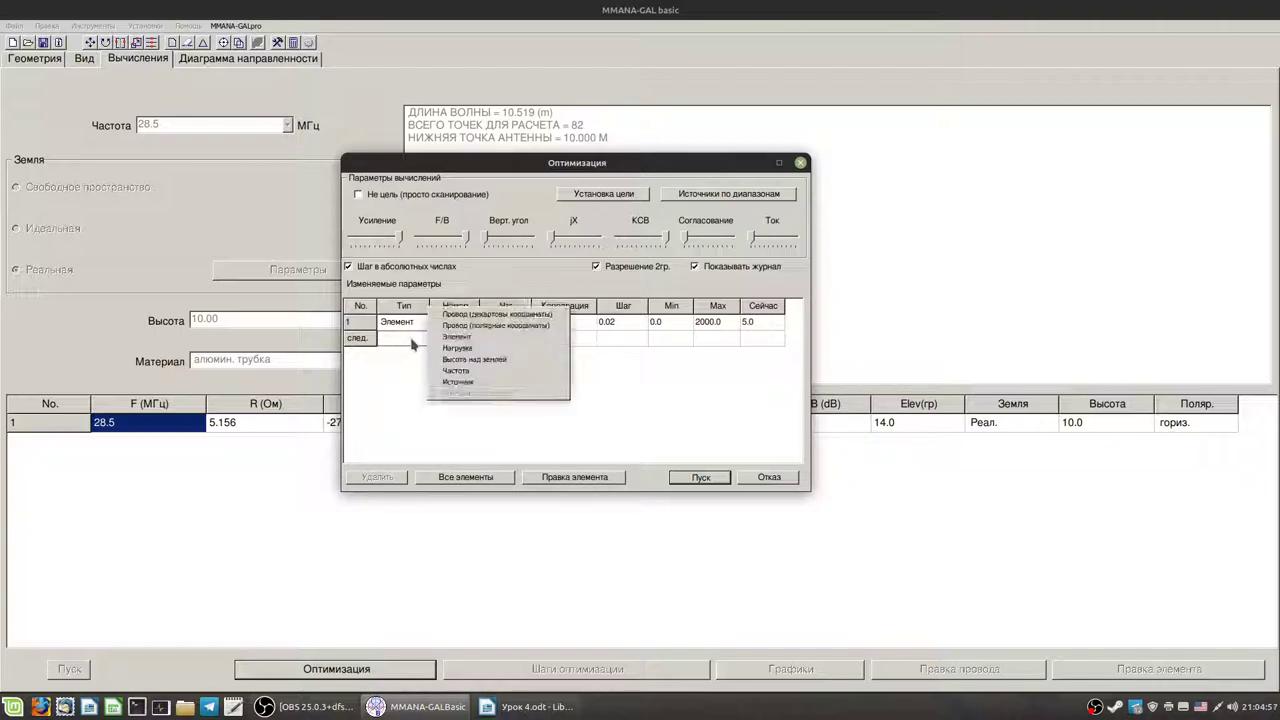
click(464, 341)
click(452, 340)
text(2)
click(495, 338)
click(522, 346)
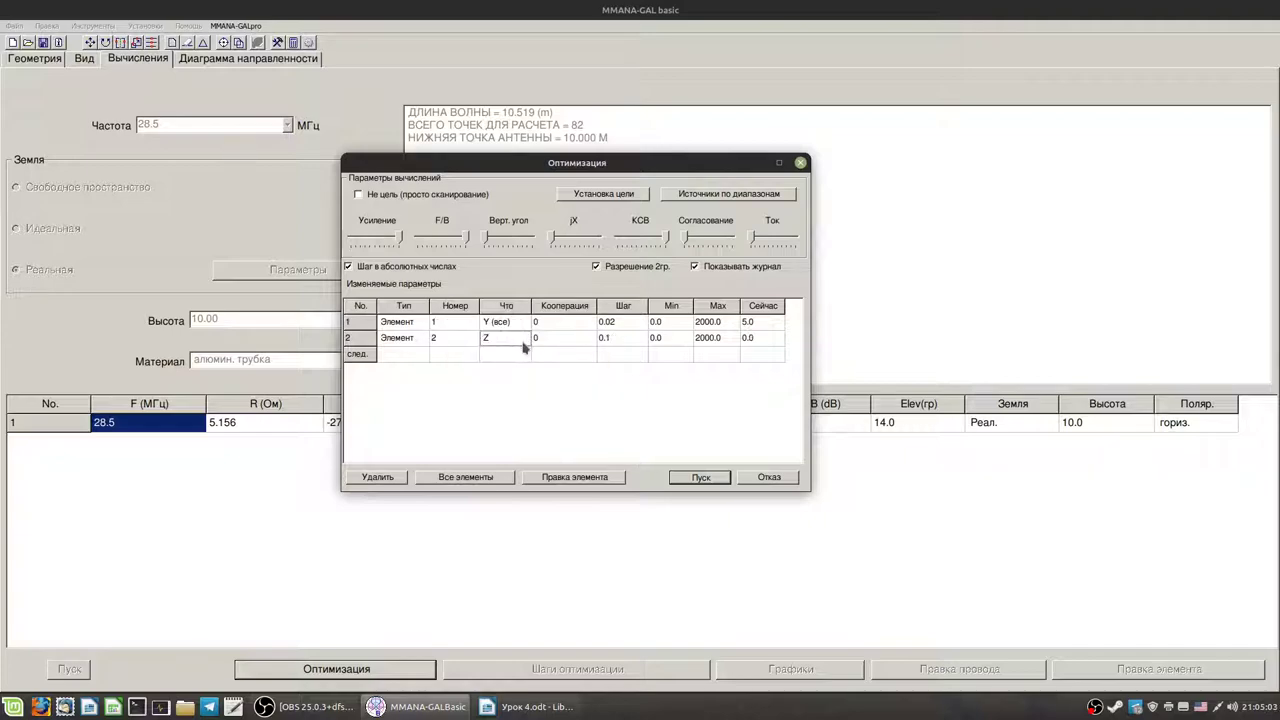
click(522, 343)
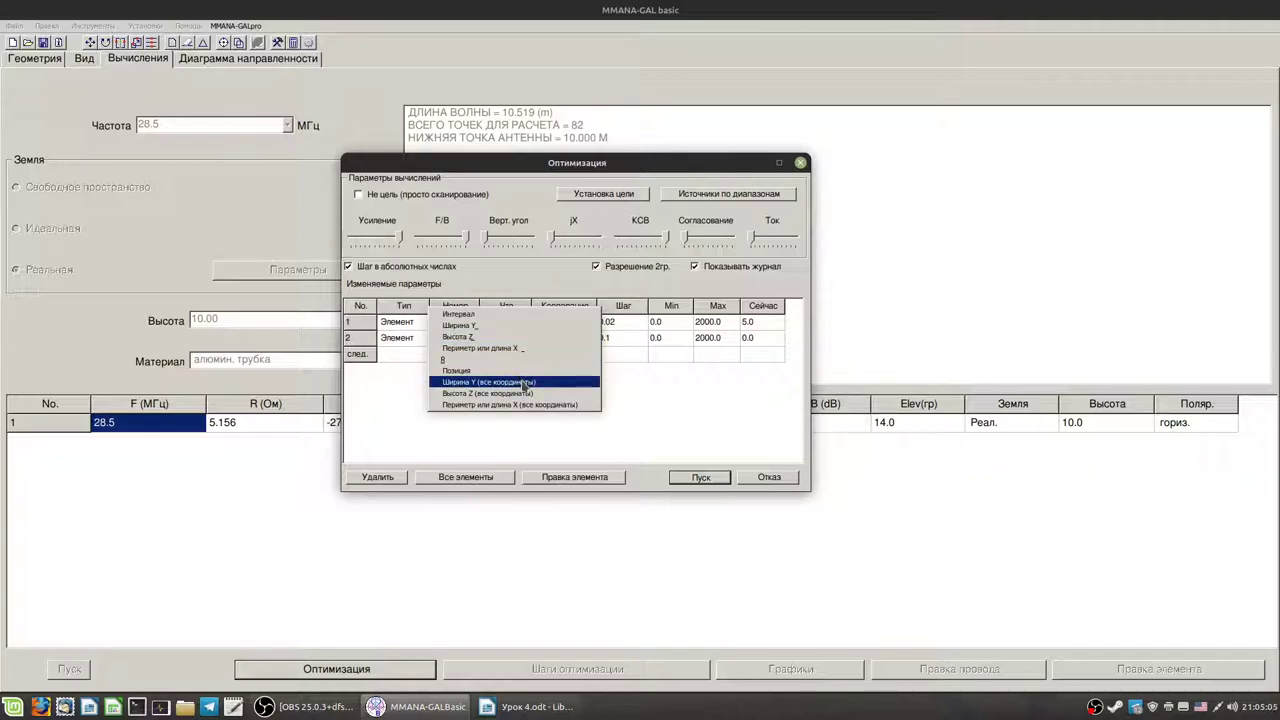
click(524, 383)
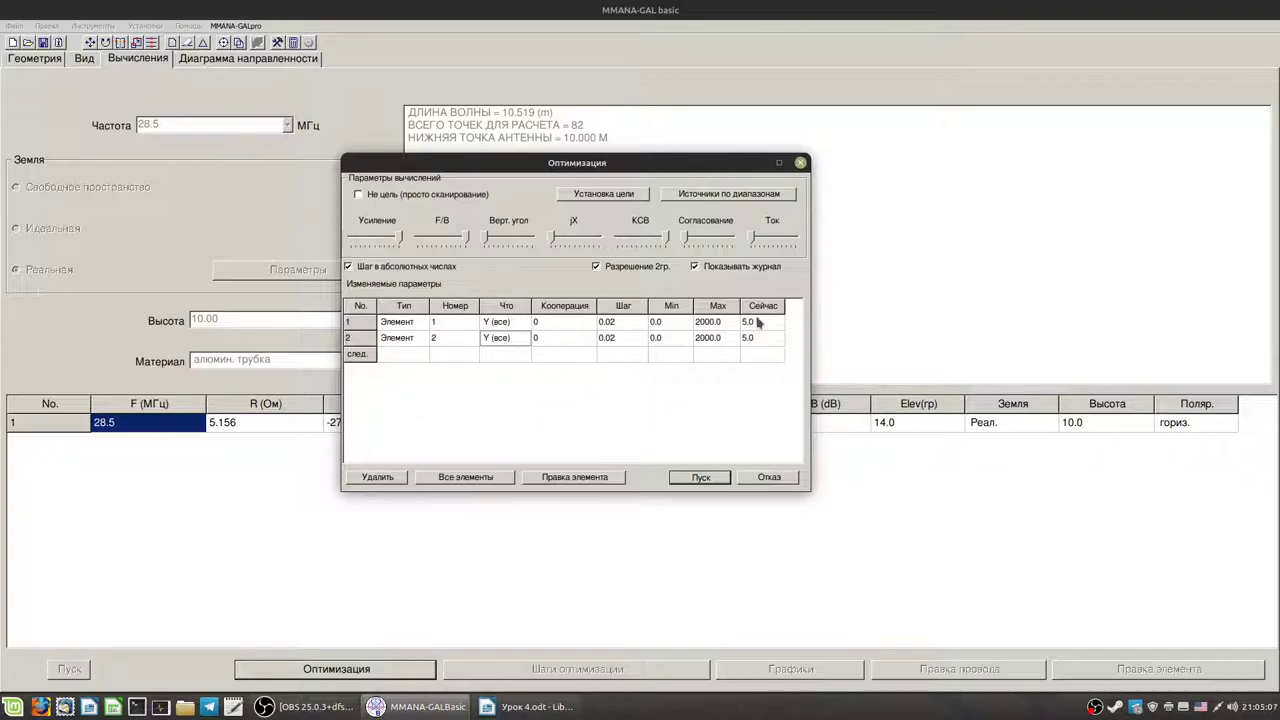
- Add element 2's spacing (Интервал) as the third variable parameter
click(405, 355)
click(416, 358)
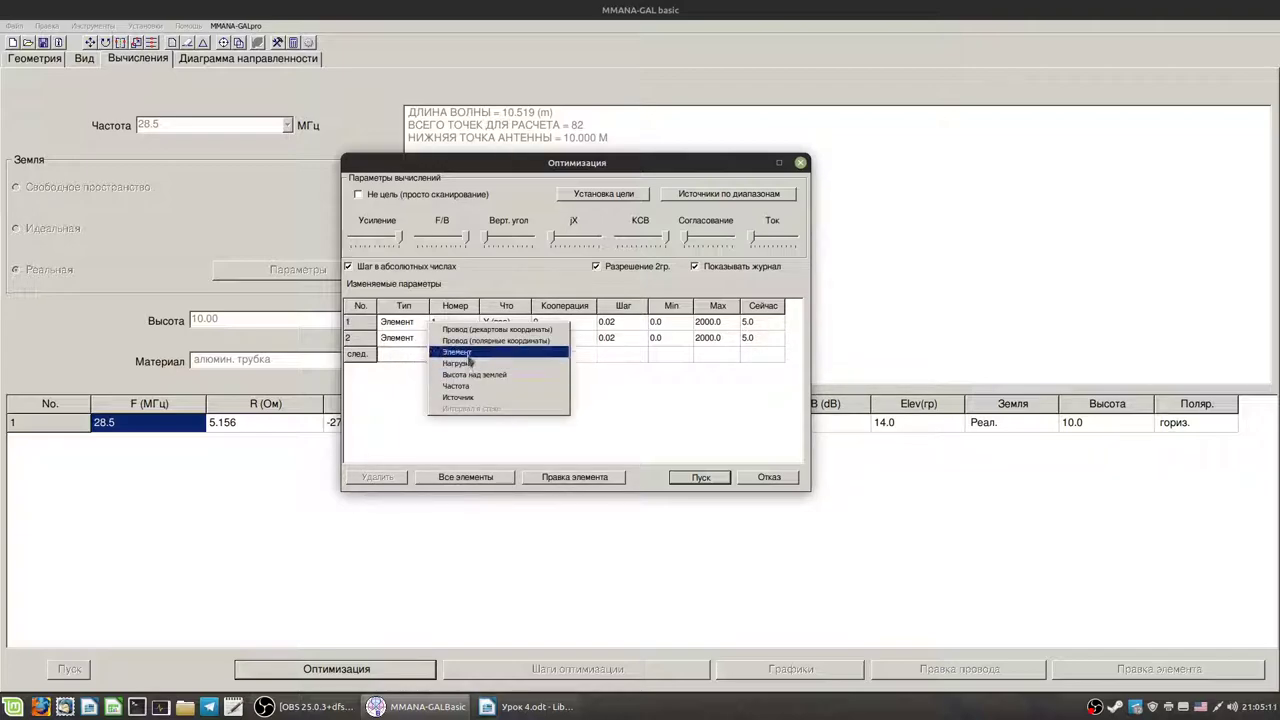
click(470, 353)
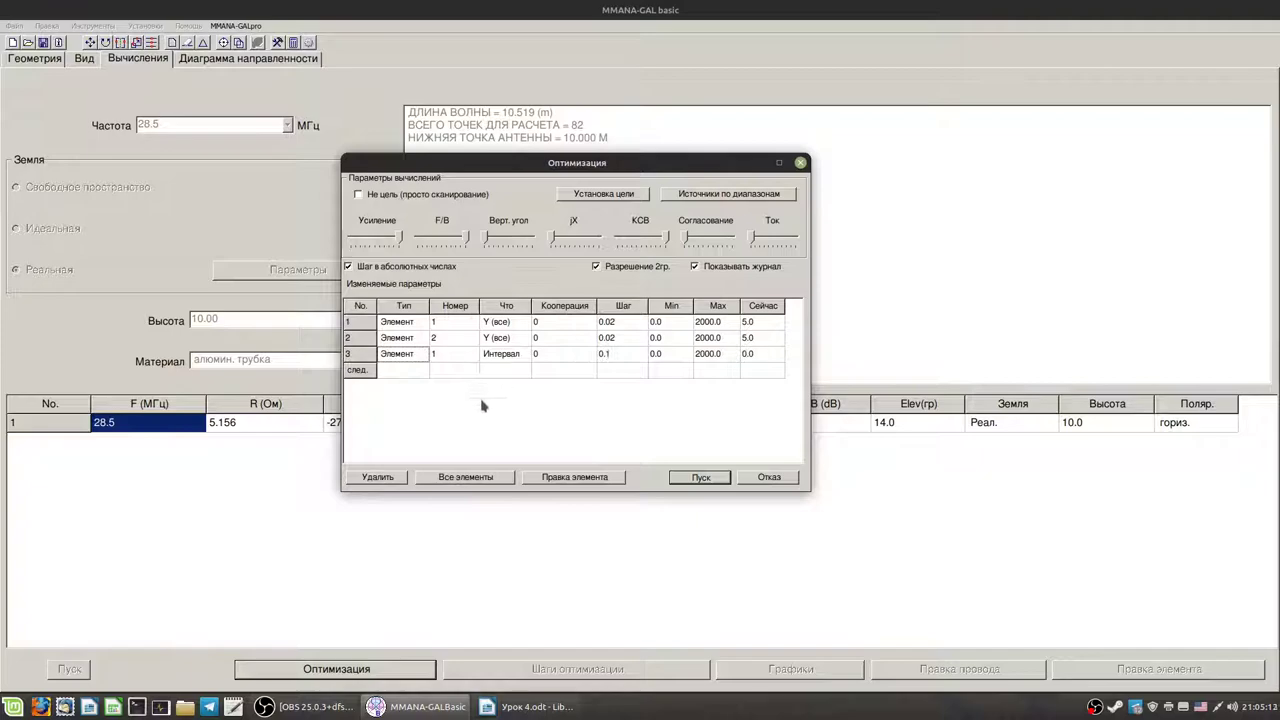
click(458, 358)
text(2)
click(753, 356)
- Set the optimization step of both element width parameters to 0.01
click(617, 324)
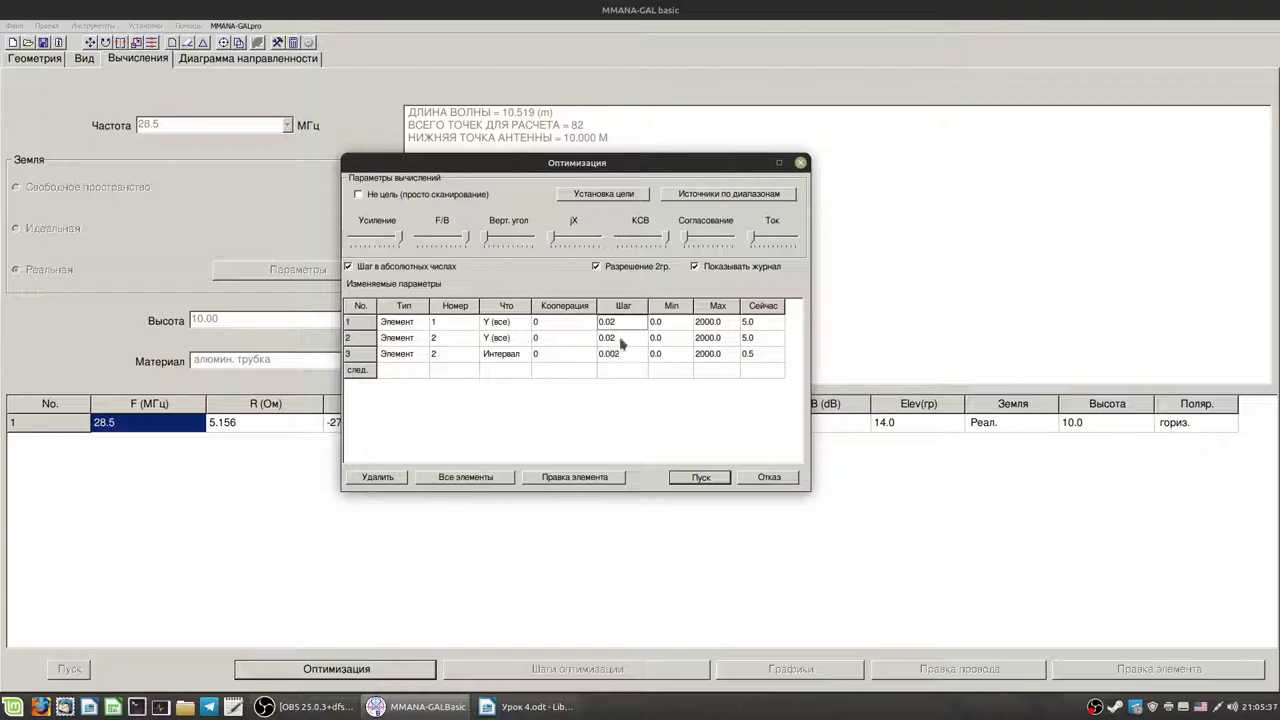
click(610, 322)
click(615, 321)
click(620, 337)
key(BackSpace)
text(1)
key(Return)
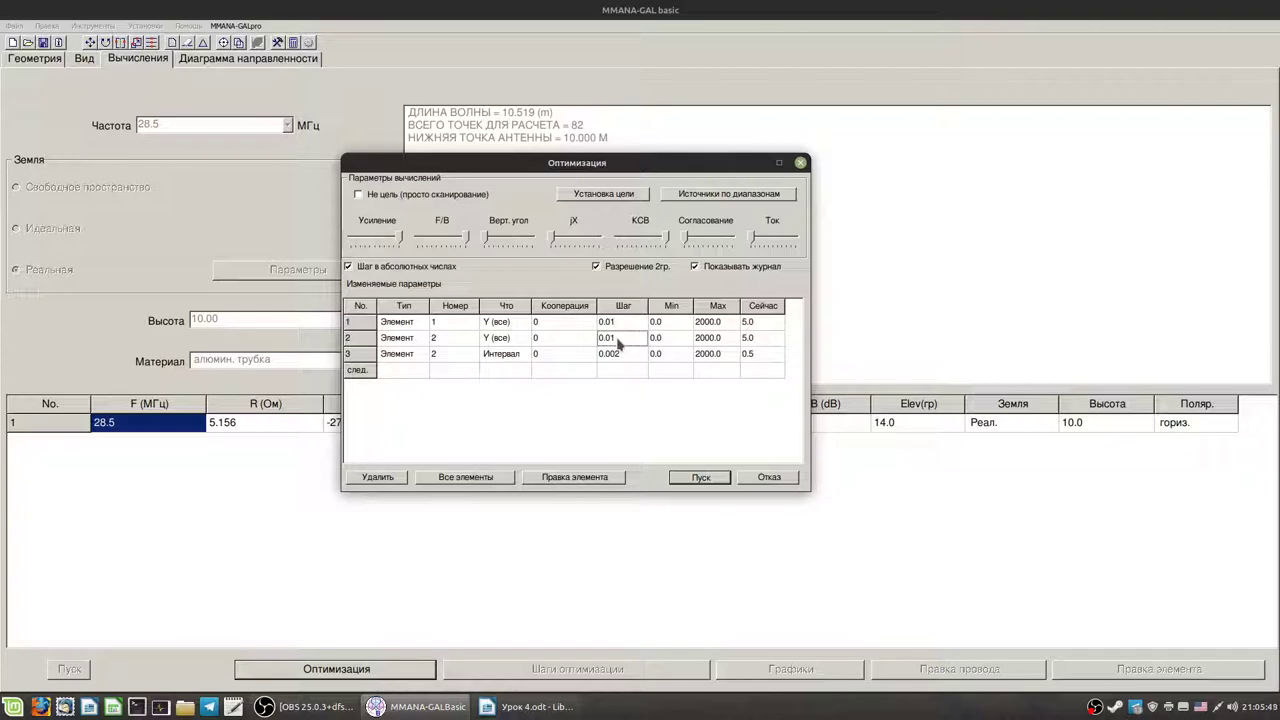
- Set the optimization step of element 2's spacing to 0.001
click(620, 354)
click(628, 355)
drag(620, 354, 633, 356)
text(1)
key(Return)
- Limit element 2's spacing to a maximum of 5.0, keeping the minimum at 0.0
click(671, 358)
click(671, 360)
click(708, 354)
text(5.0)
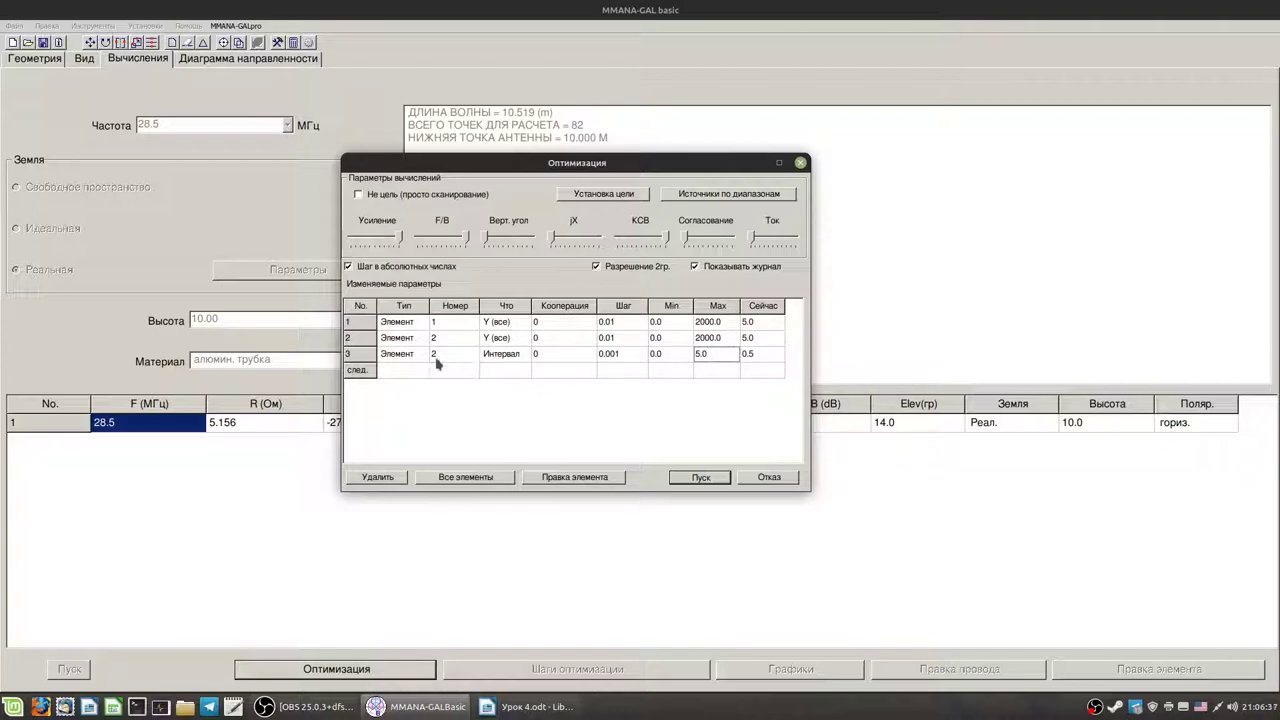
click(680, 362)
double_click(654, 355)
click(717, 355)
- Limit element 2's width to between 4.0 and 5.5
click(658, 337)
key(Return)
click(707, 337)
text(5.5)
- Limit element 1's width to between 4.5 and 5.5
click(665, 325)
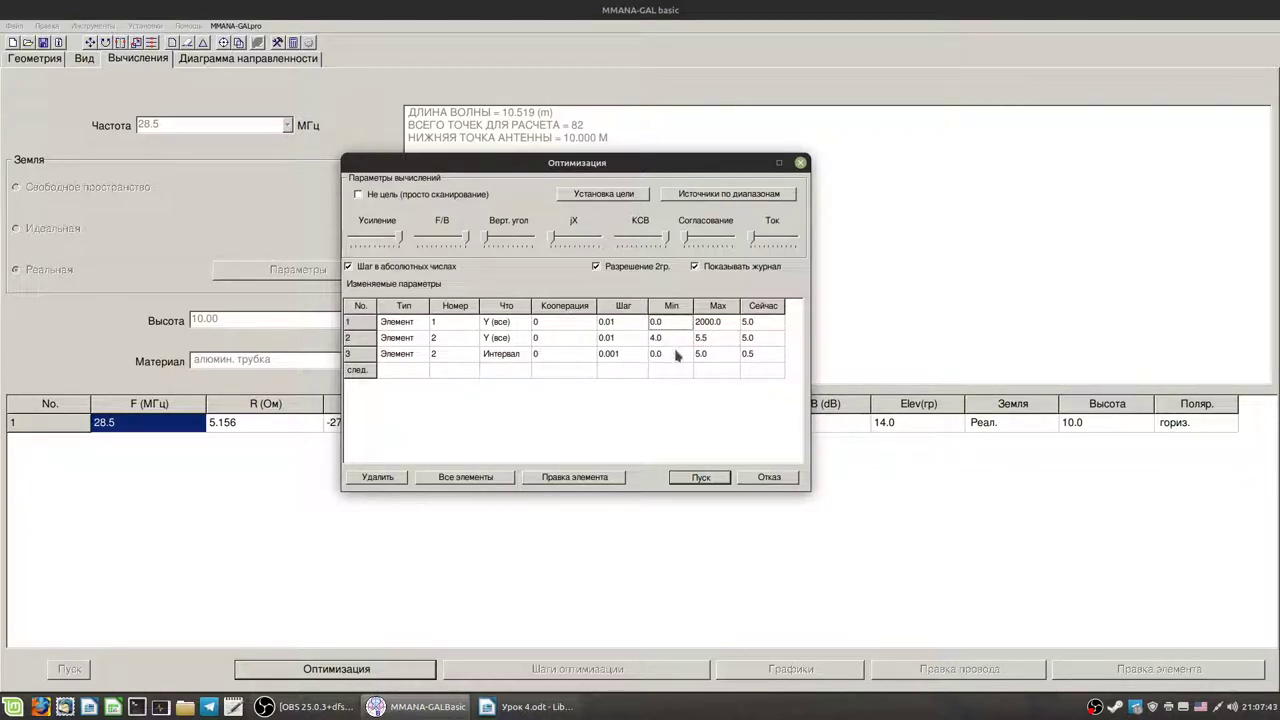
text(4.5)
click(710, 321)
double_click(710, 321)
text(5.5)
key(Return)
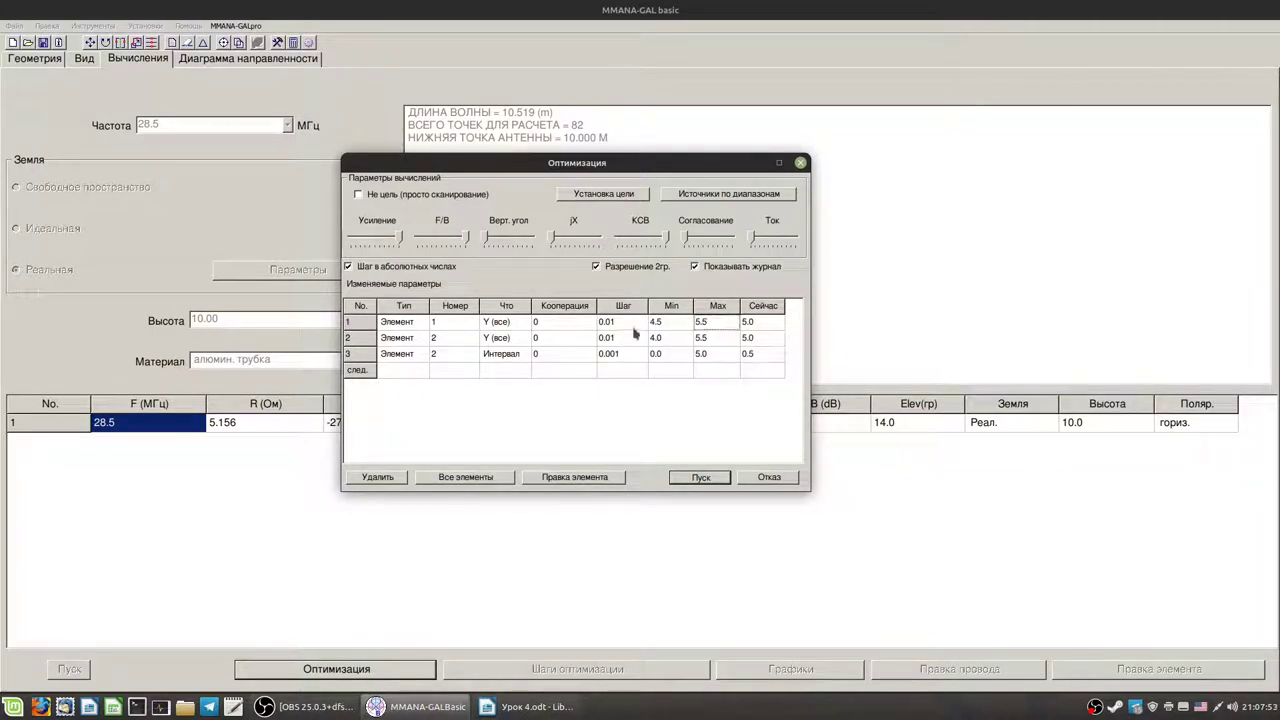
- Review the type, element number, varied quantity, limits and current value of the optimization parameters
click(666, 324)
click(665, 340)
click(392, 322)
click(449, 326)
click(423, 323)
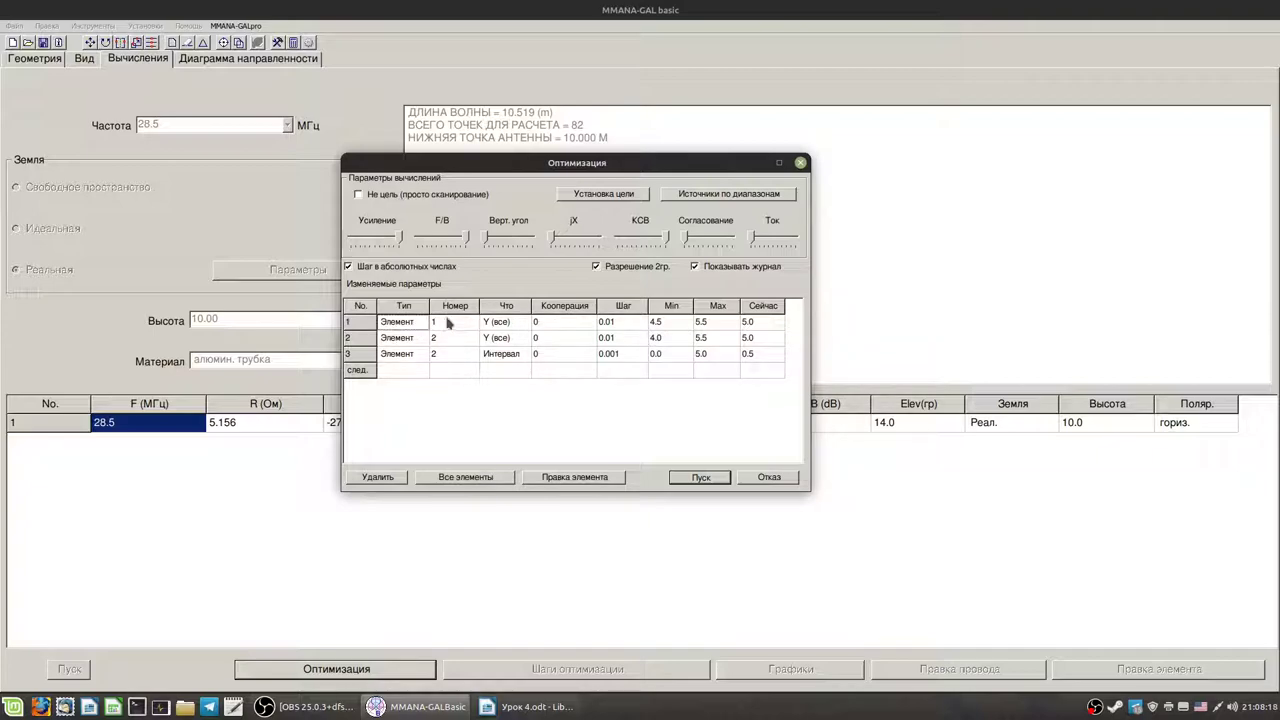
click(509, 324)
click(448, 341)
click(506, 341)
click(752, 344)
- Run the optimization, follow it in the enlarged antenna view and decline saving the optimization table
click(701, 477)
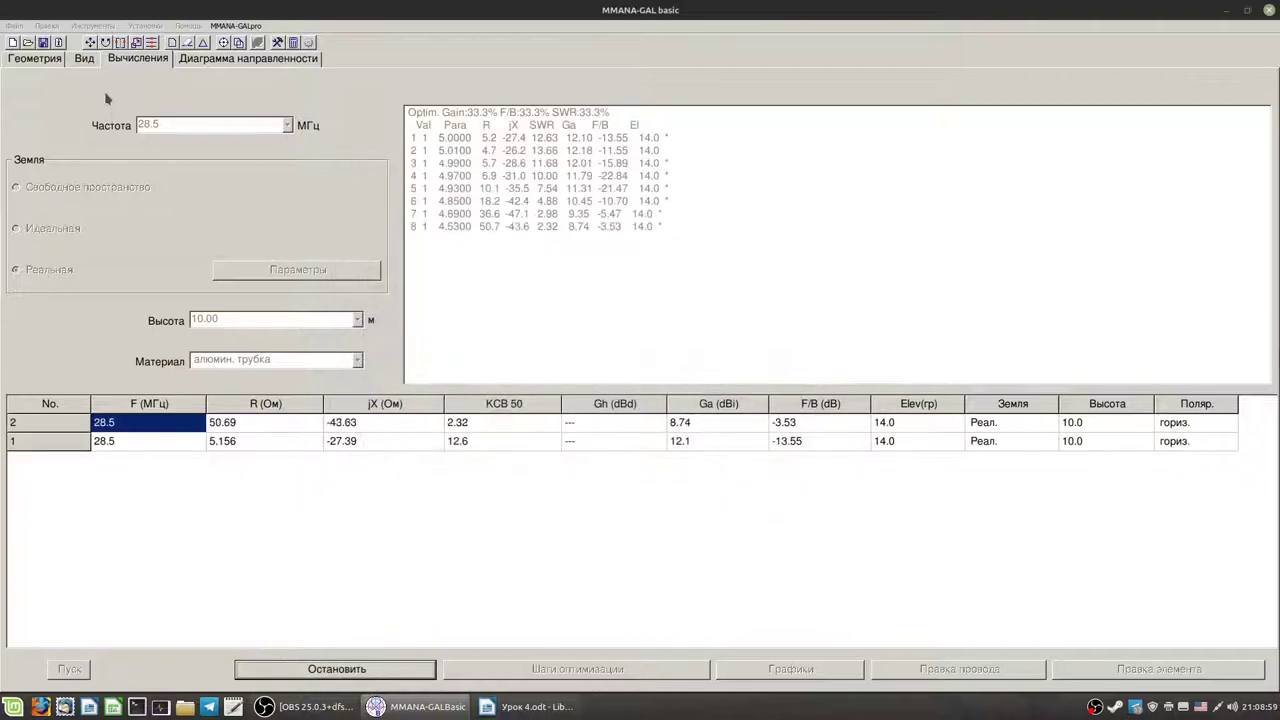
click(84, 58)
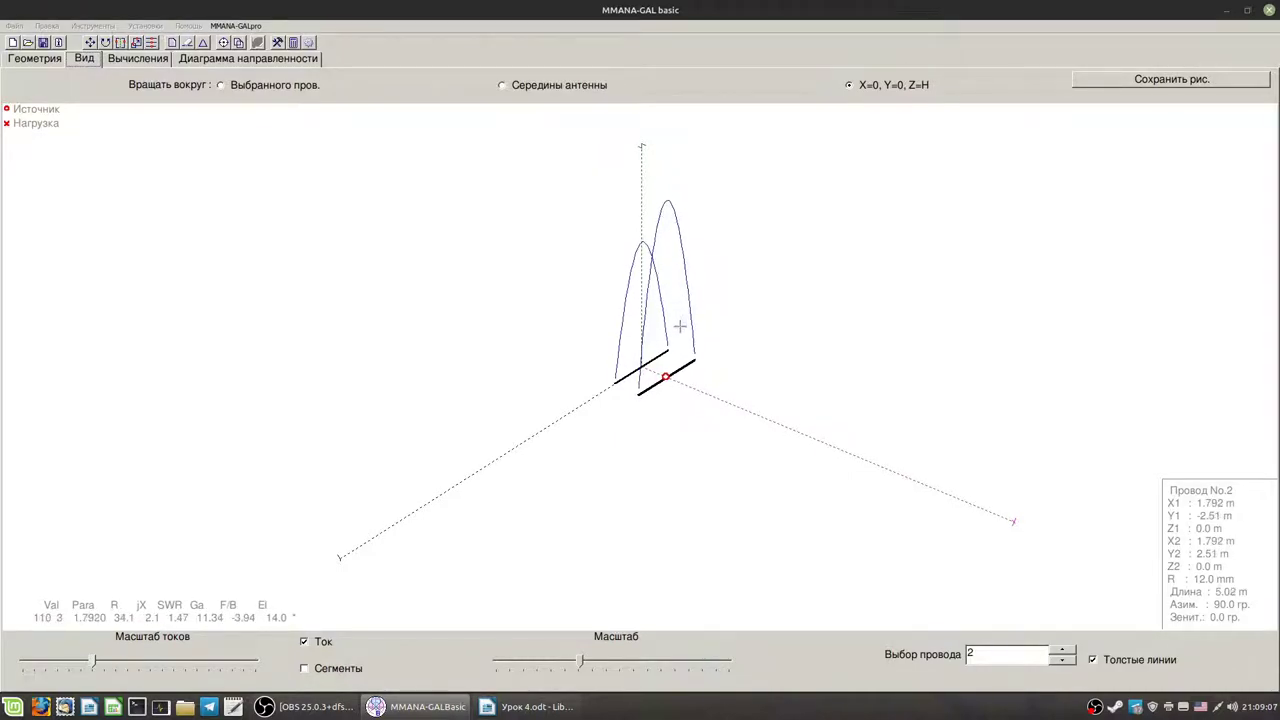
drag(580, 662, 604, 662)
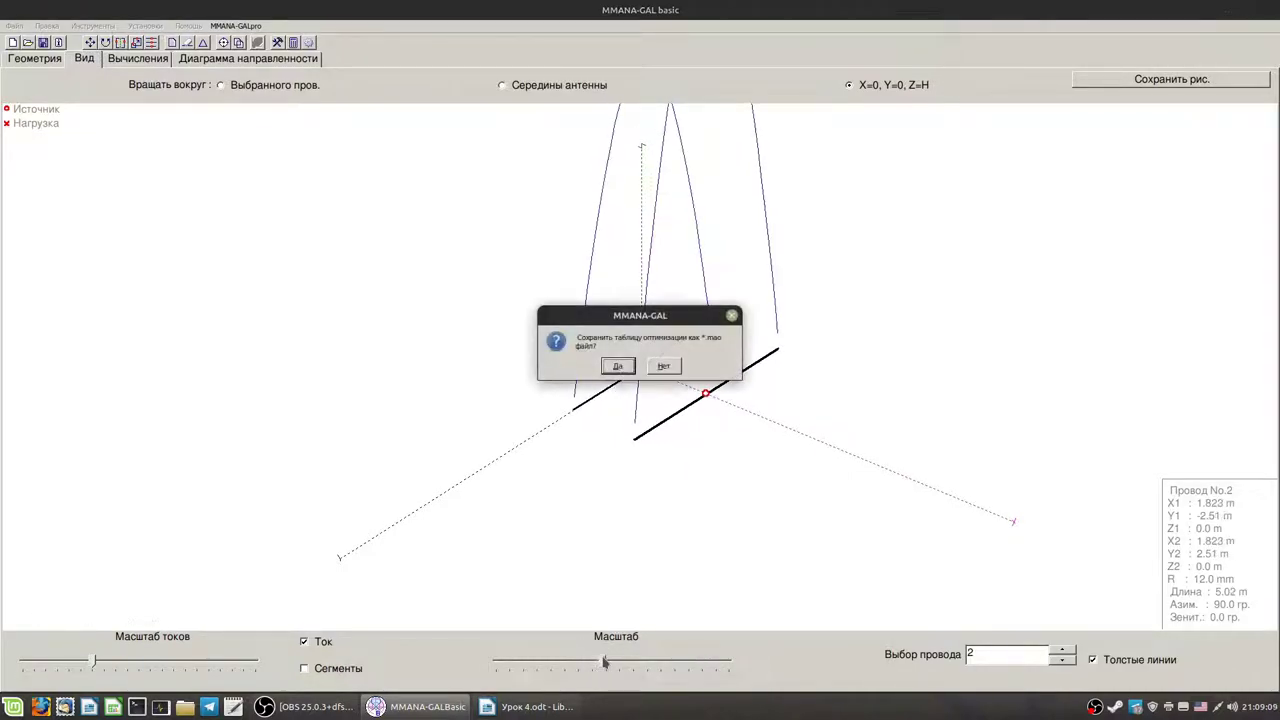
click(666, 367)
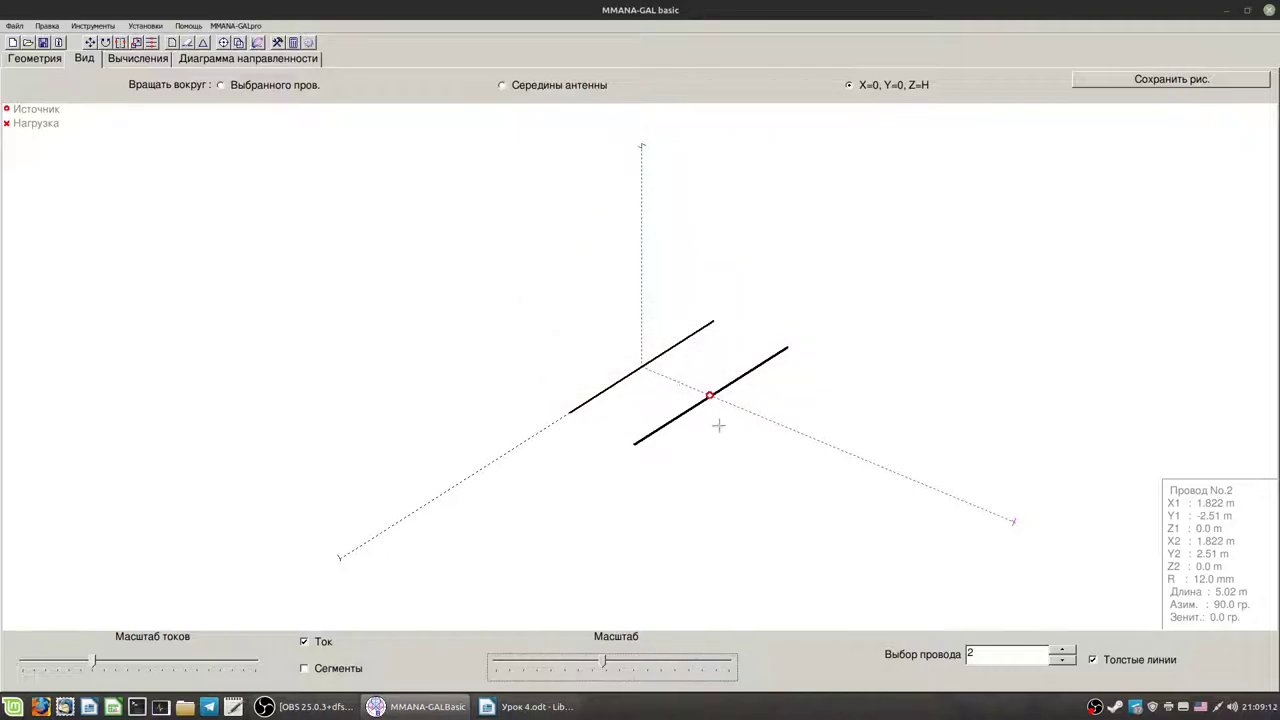
- Inspect the optimized wires, recalculate the antenna and view its radiation pattern
click(613, 383)
click(686, 411)
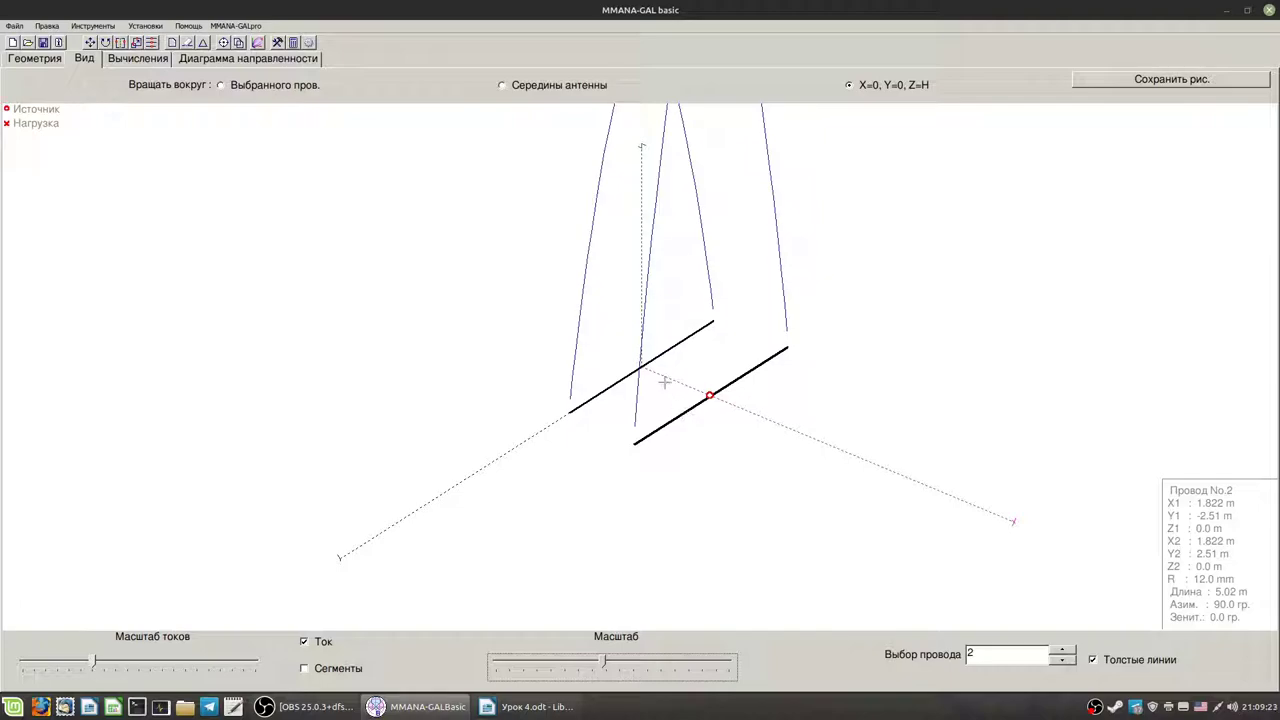
click(146, 60)
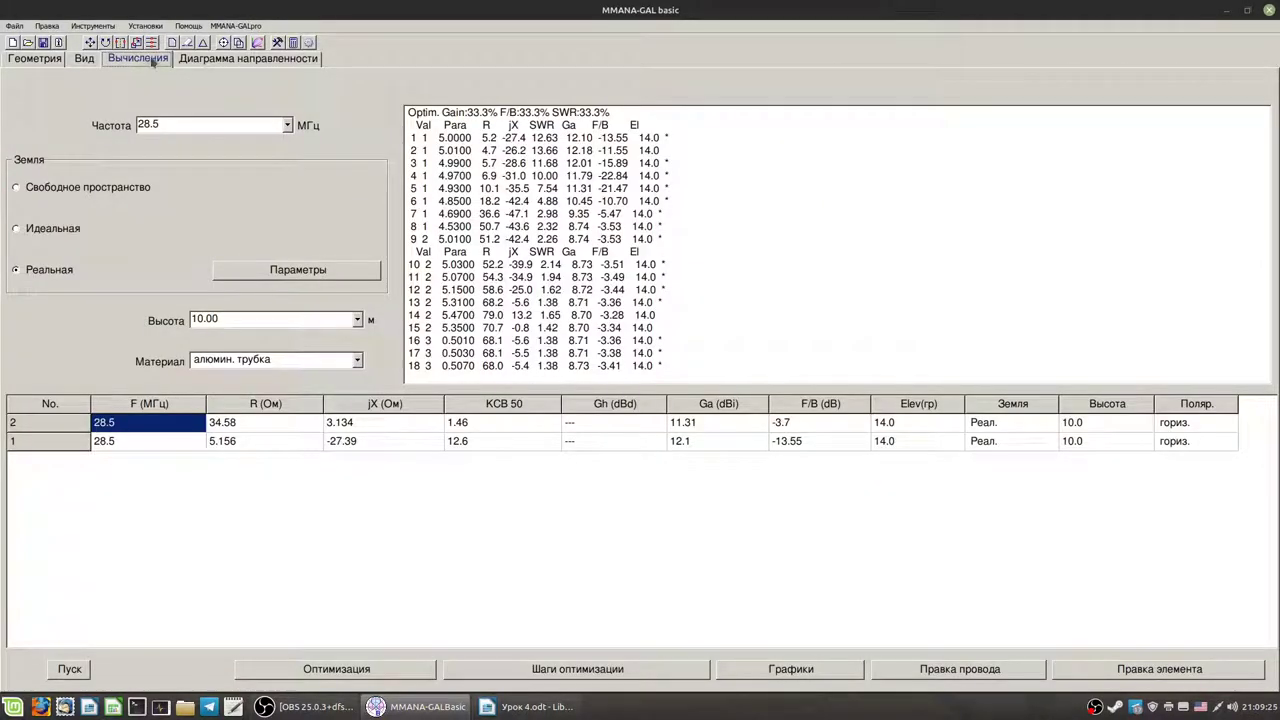
click(76, 669)
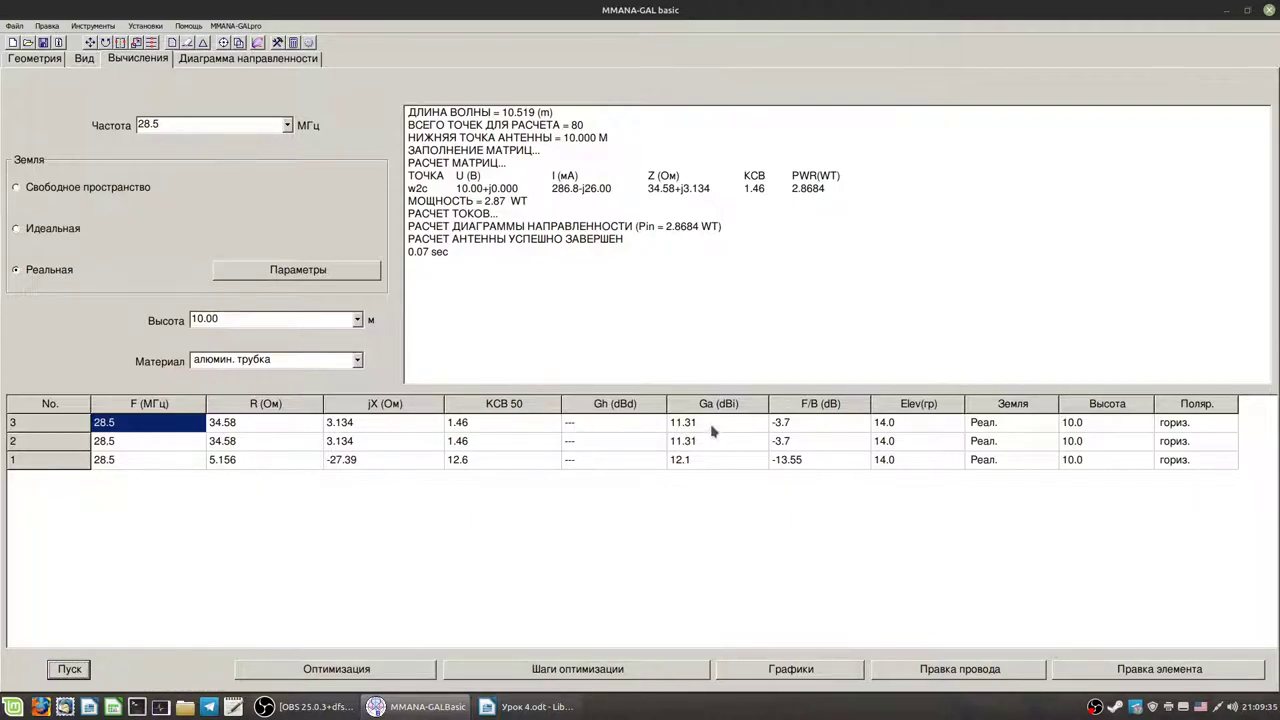
click(259, 60)
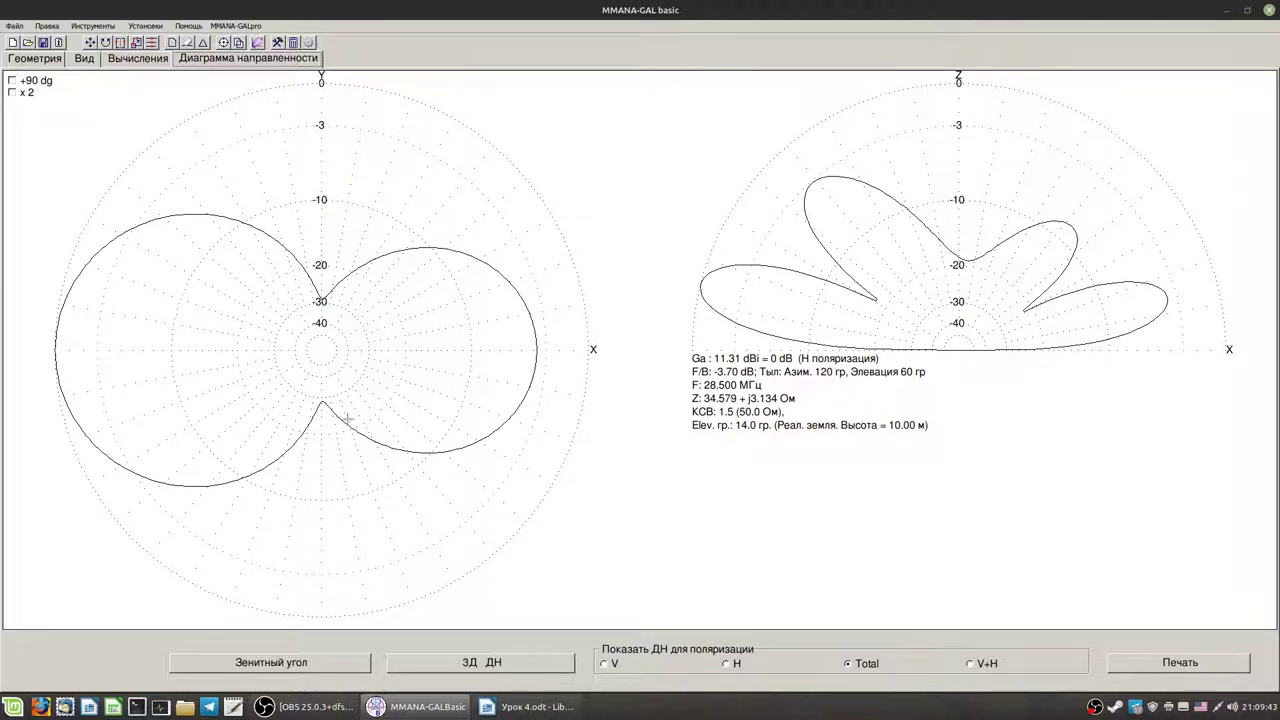
click(140, 59)
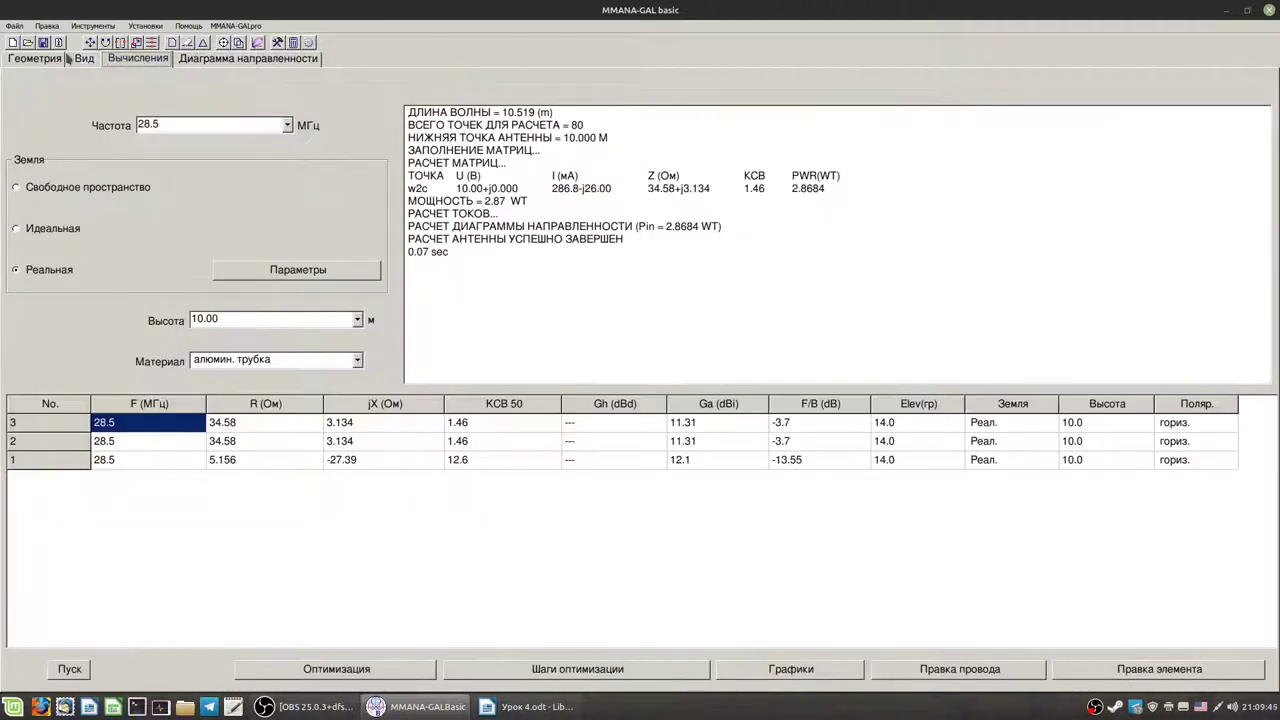
- Lengthen wire 1 to 5.12 m in its wire description, keeping its middle fixed
click(84, 60)
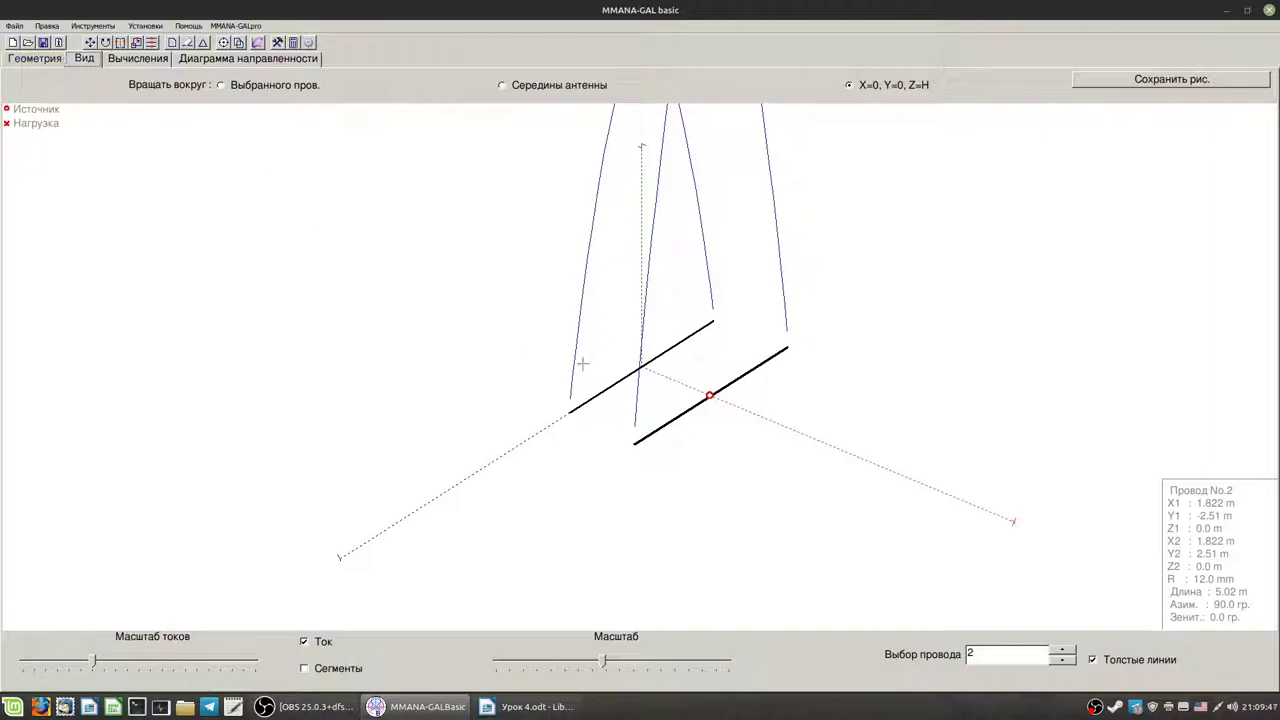
right_click(604, 390)
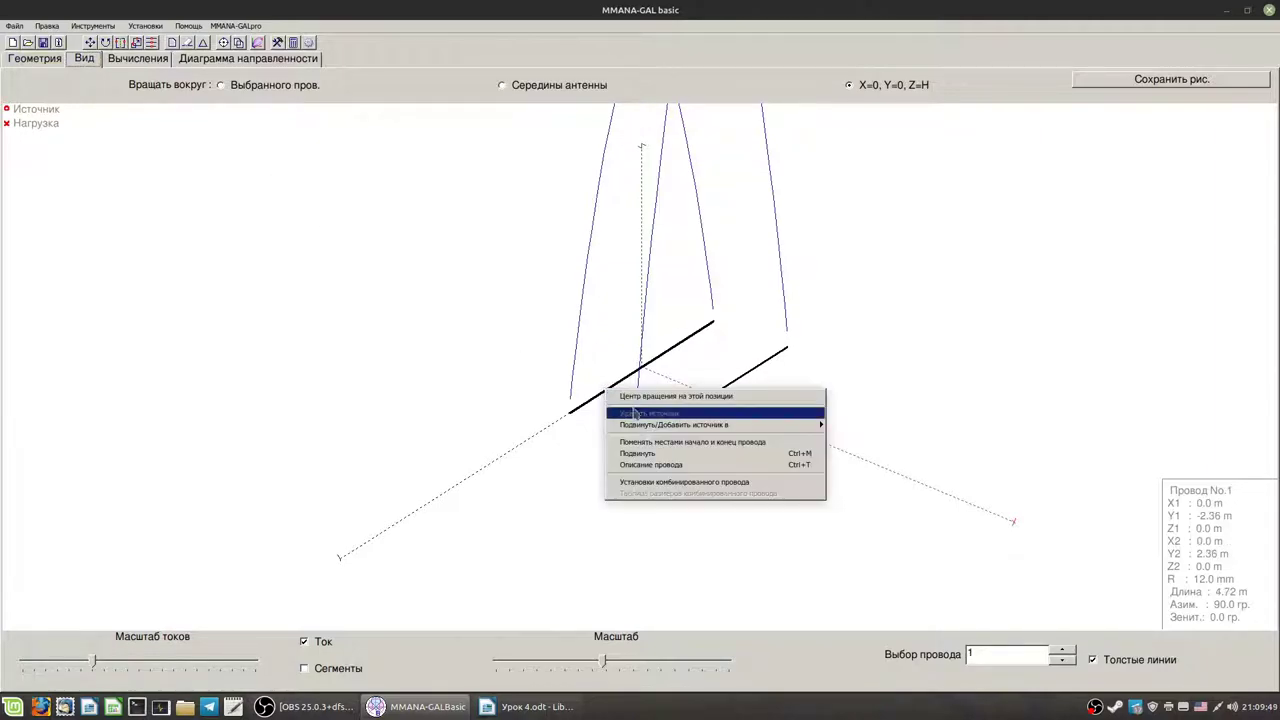
click(665, 466)
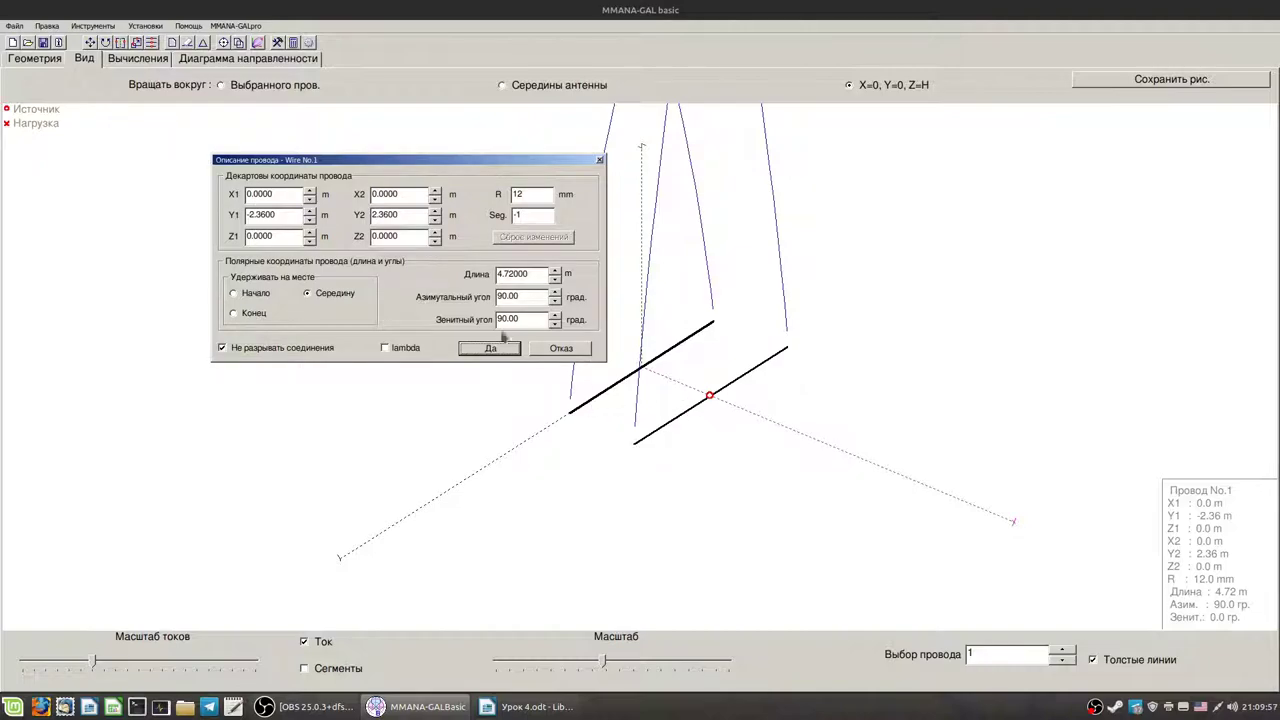
click(501, 273)
click(555, 271)
click(555, 271)
click(555, 271)
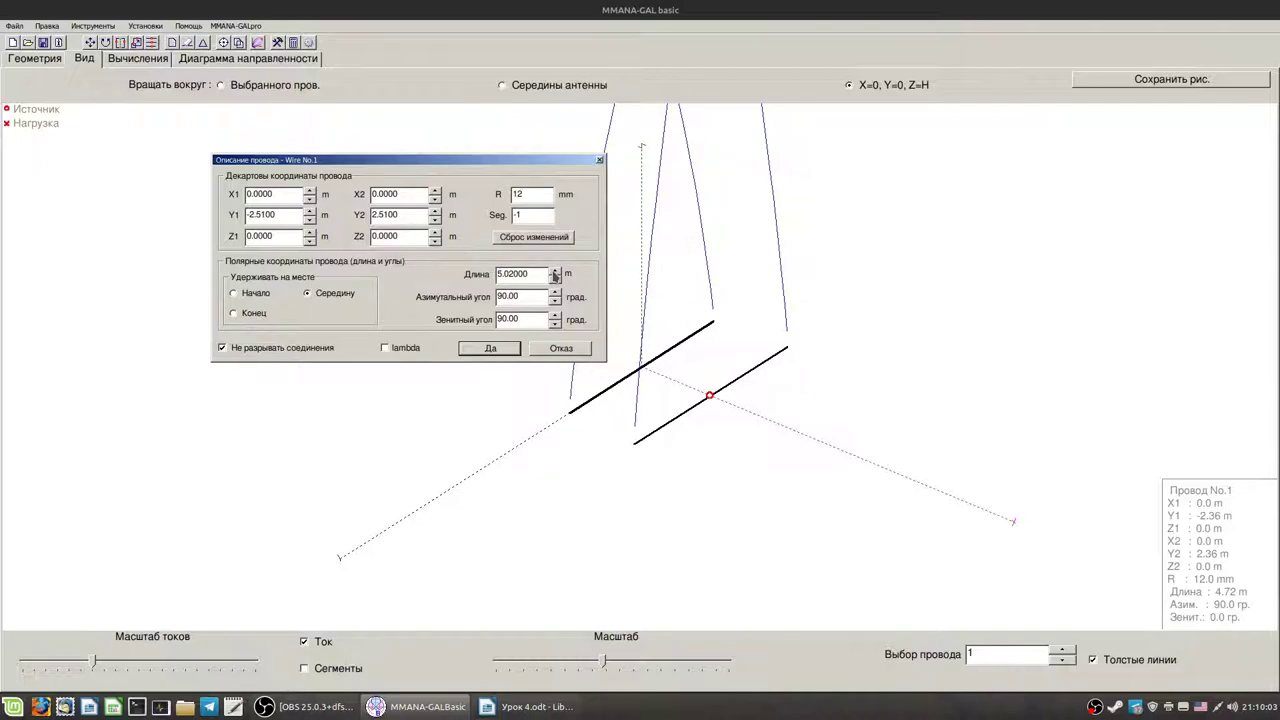
click(504, 348)
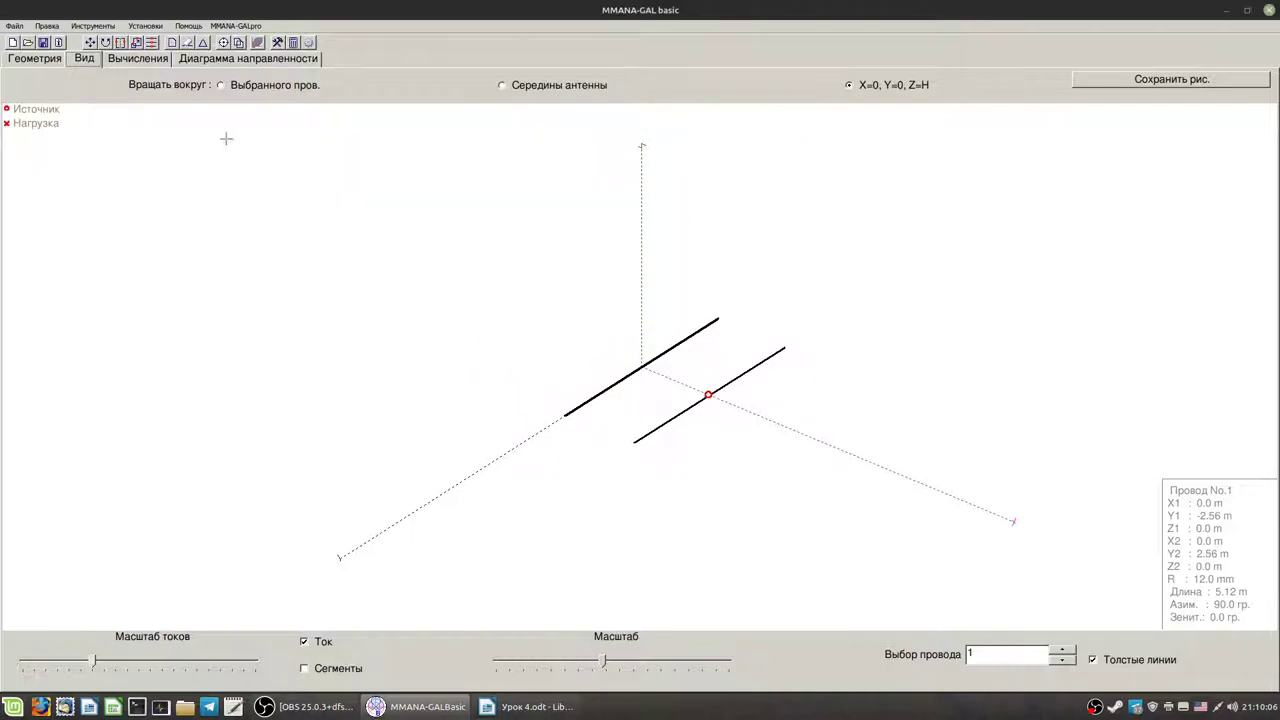
- Recalculate the antenna and check the new results against the current distribution on both wires
click(138, 58)
click(69, 666)
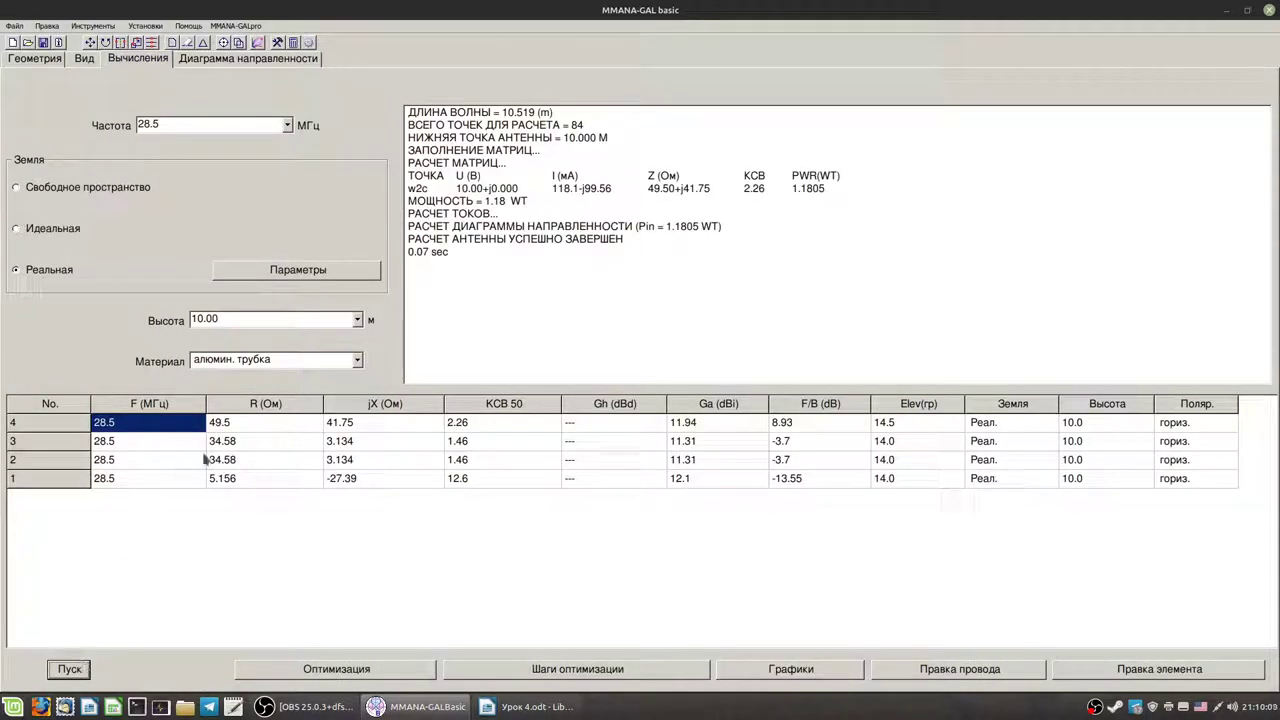
click(375, 427)
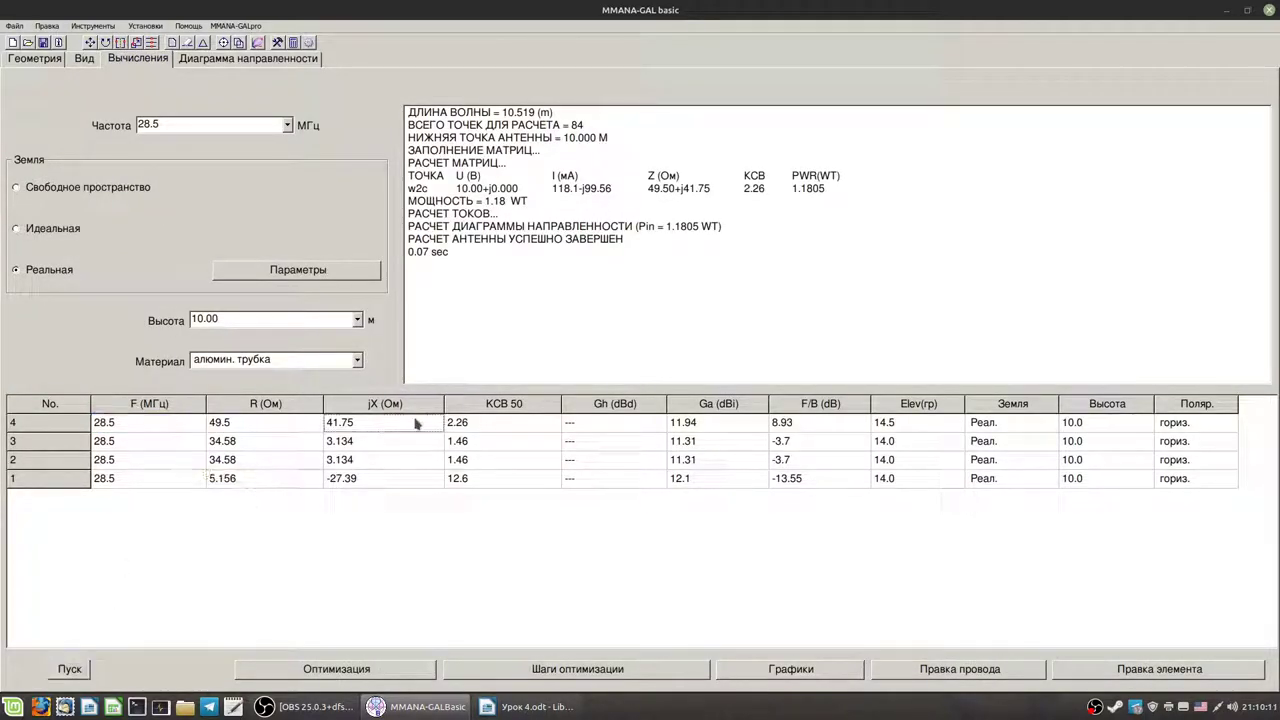
click(84, 58)
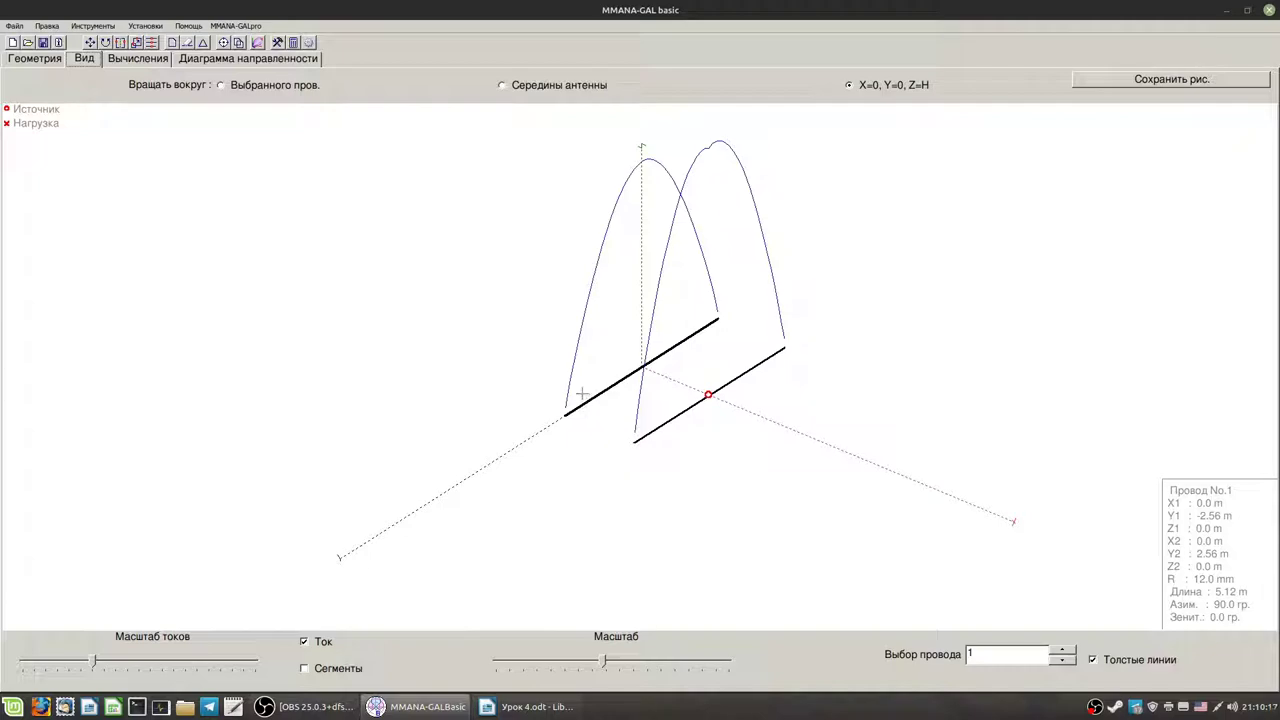
click(164, 56)
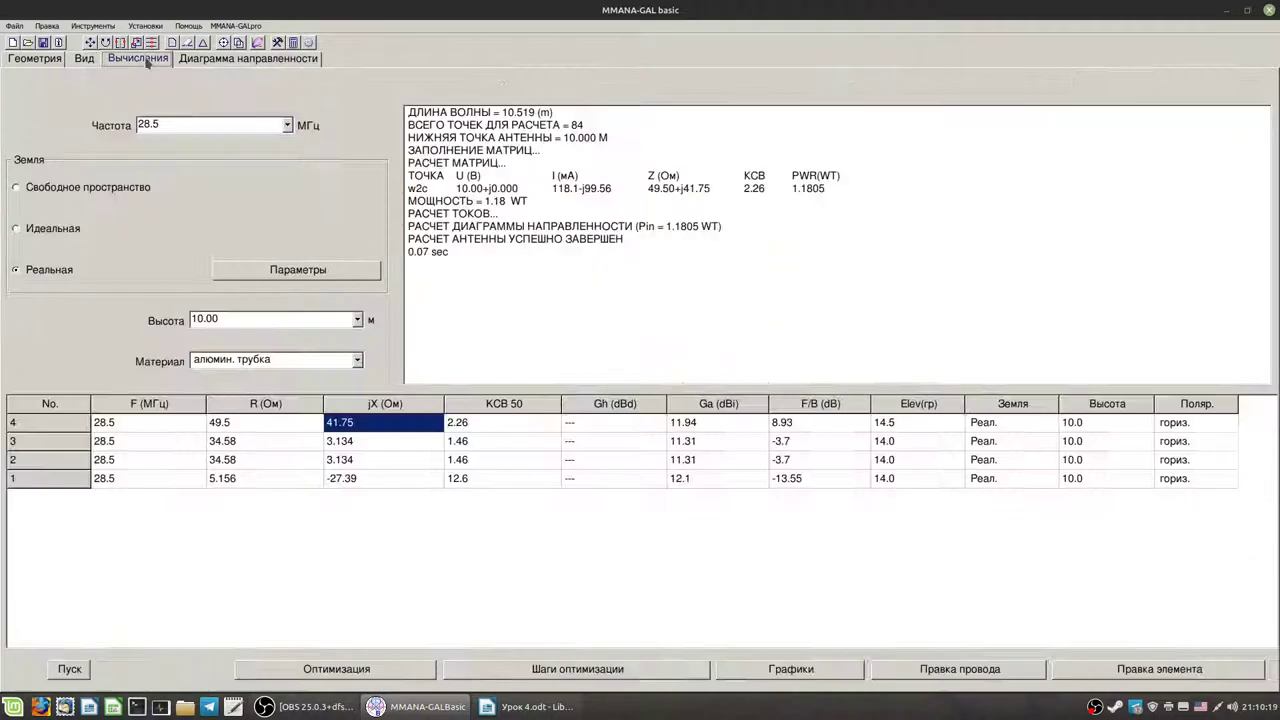
click(85, 60)
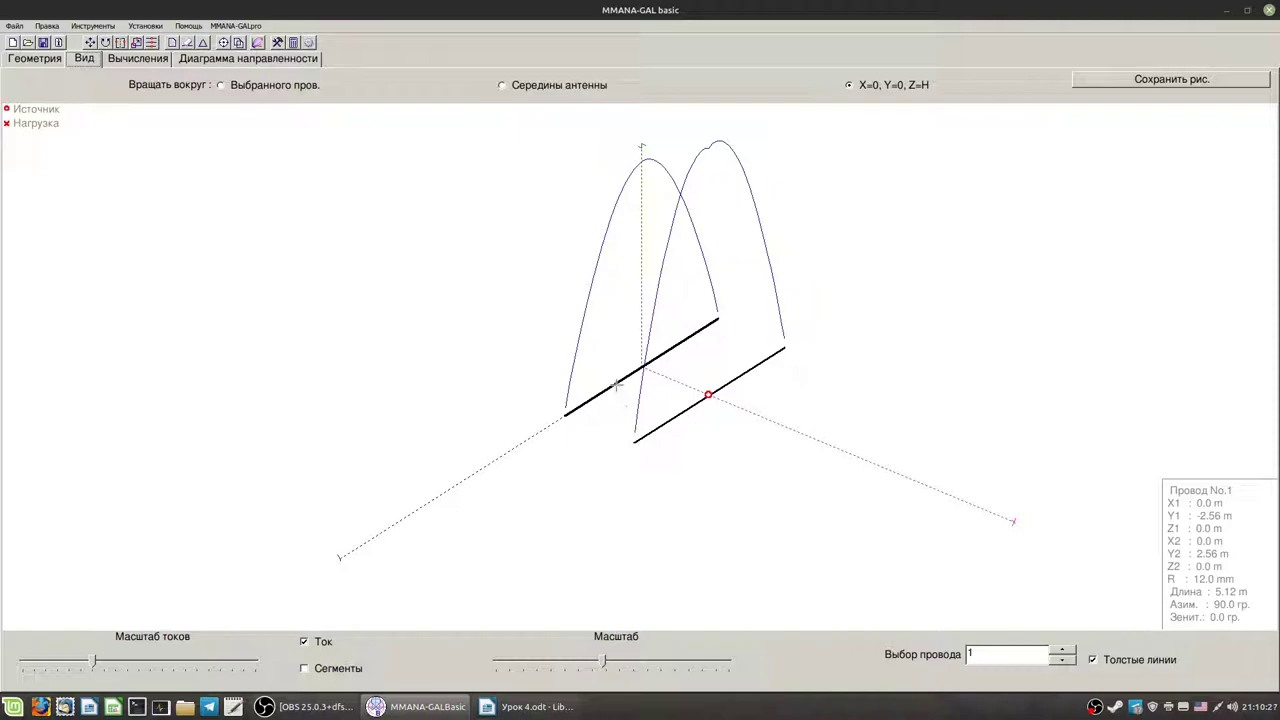
- Set the minimum Y width of element 1 to 5.1 and run the optimization without saving its table
click(152, 60)
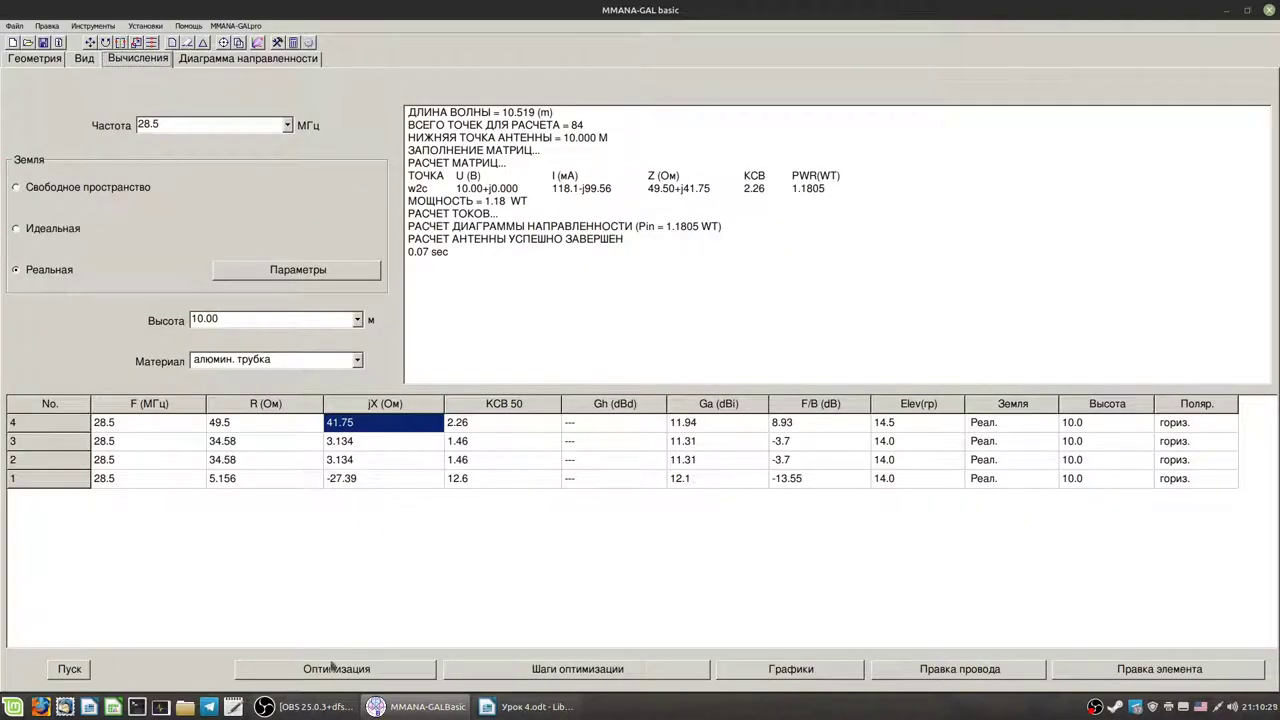
click(333, 667)
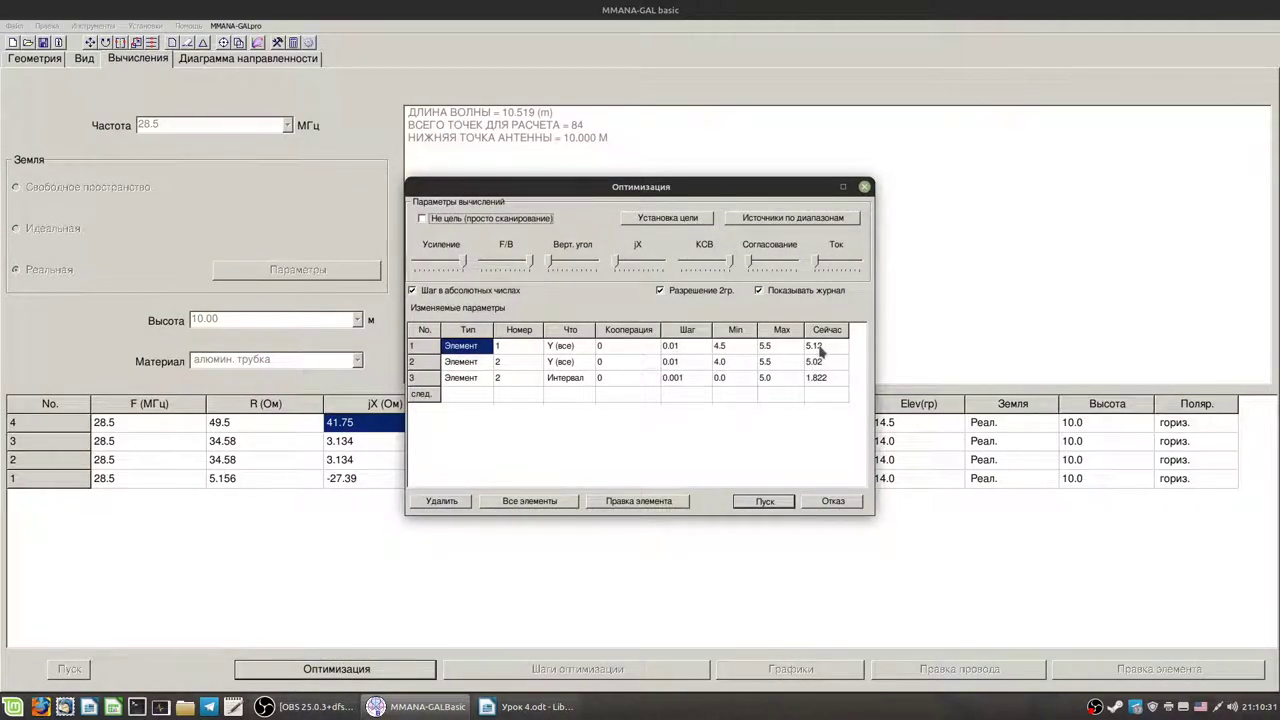
double_click(722, 346)
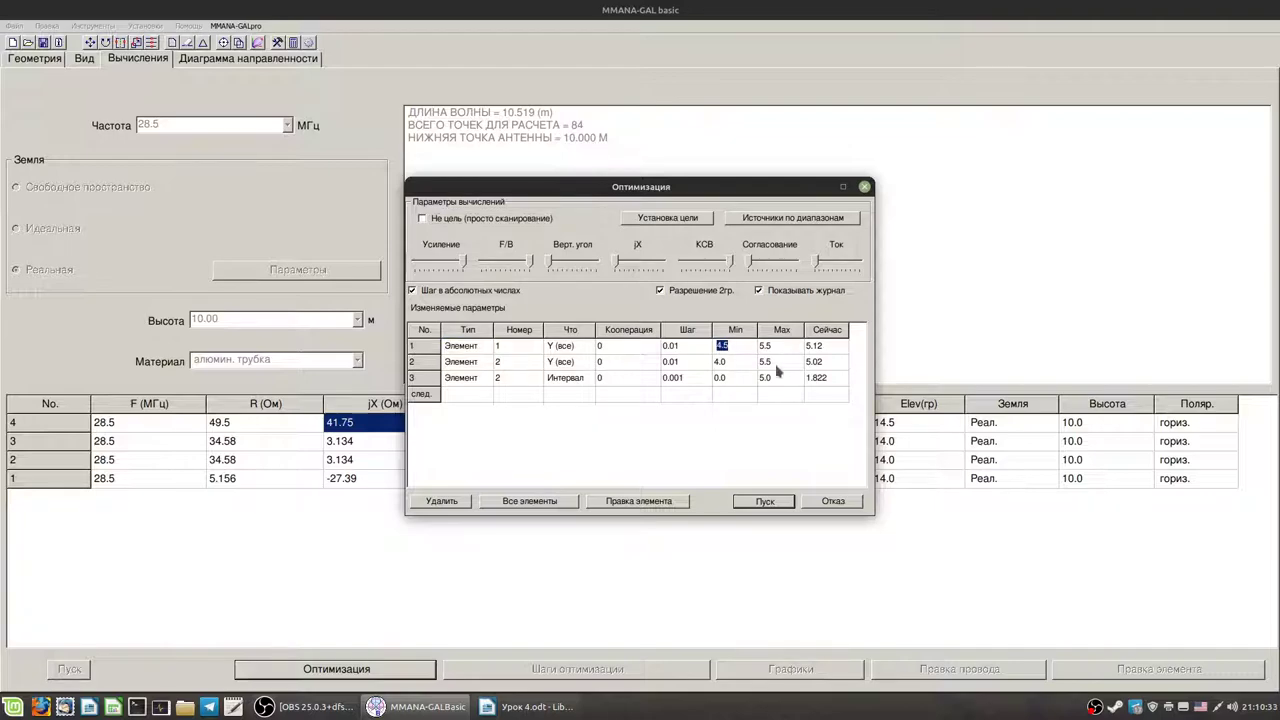
text(5.1)
key(Return)
click(823, 380)
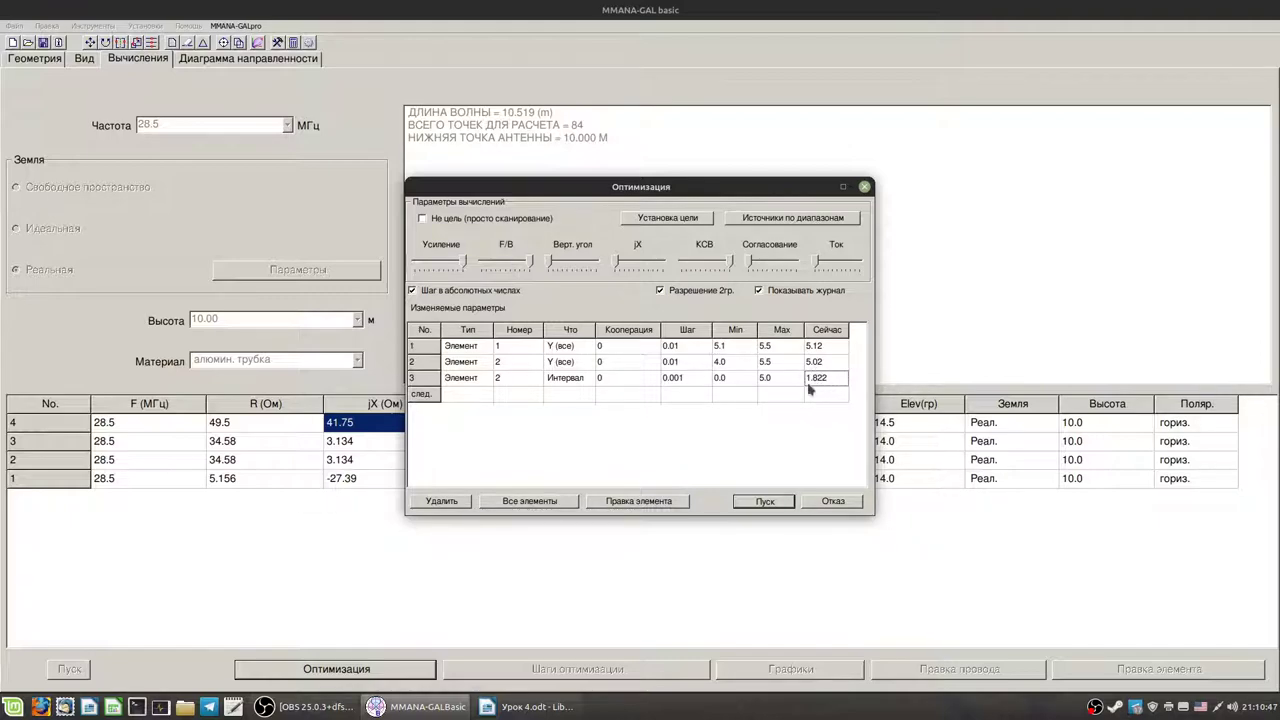
click(765, 503)
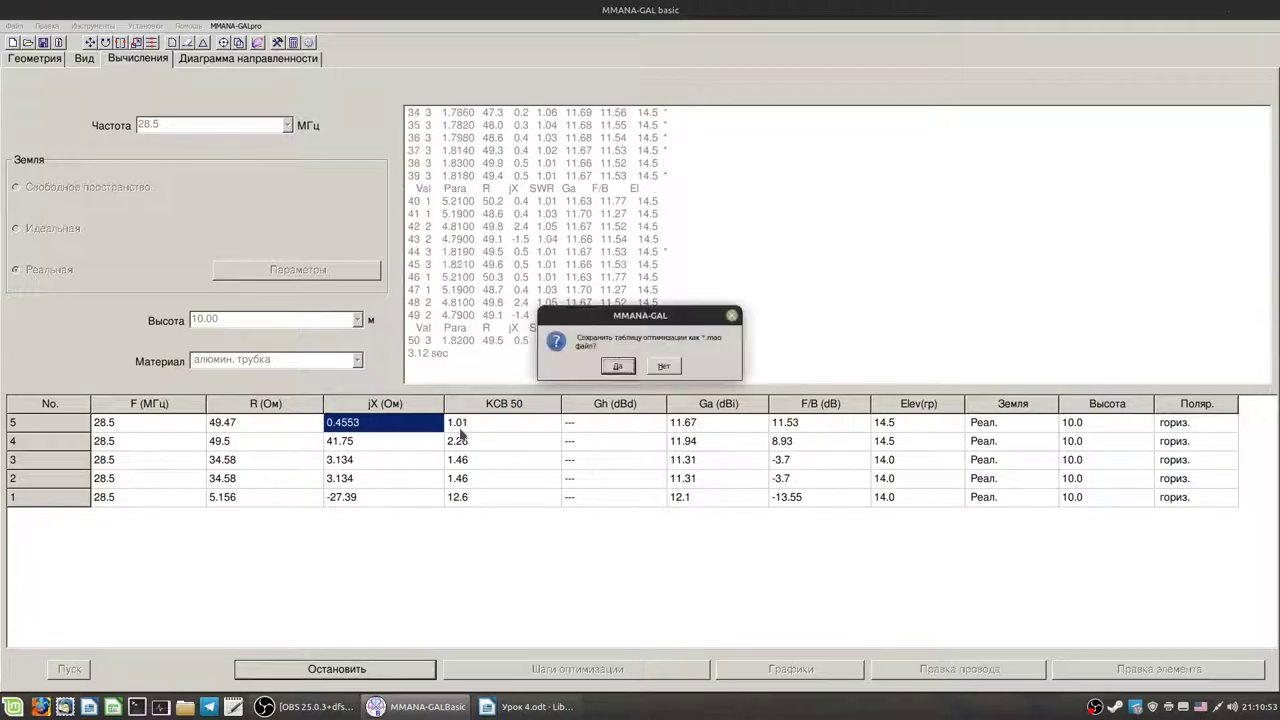
click(677, 369)
- Inspect both optimized wires with their currents and view the new radiation pattern
click(84, 58)
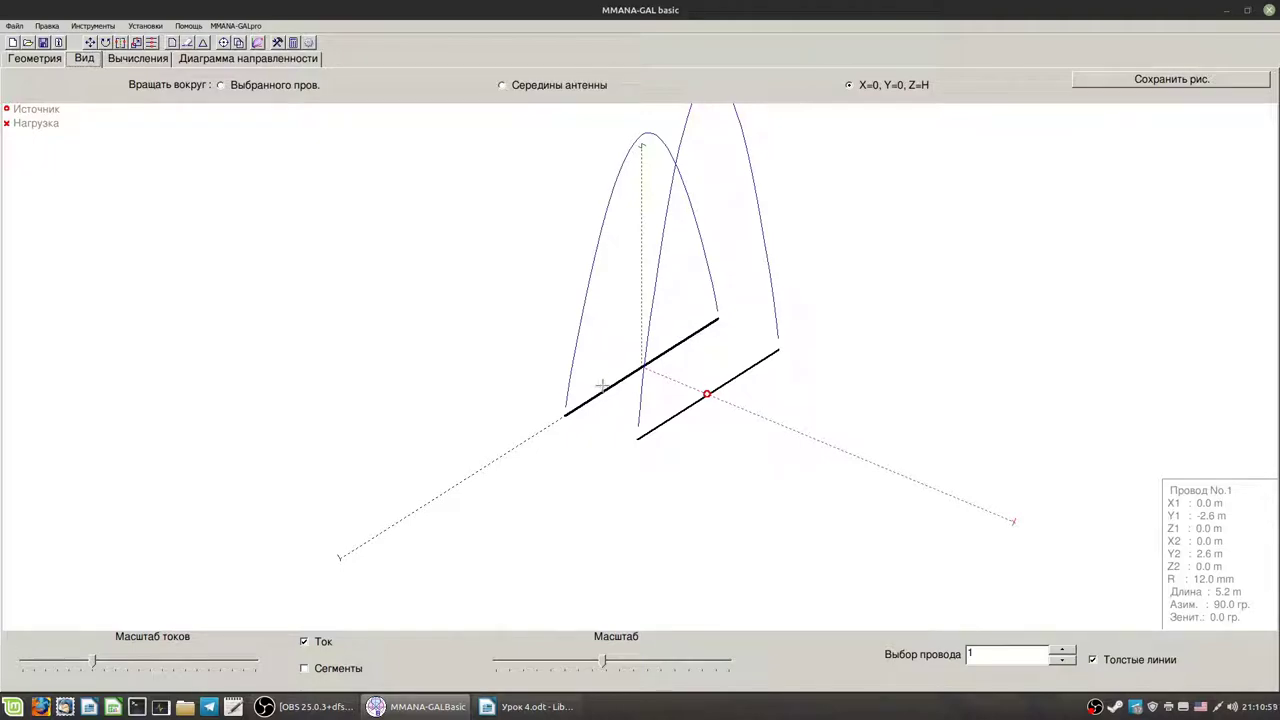
click(665, 424)
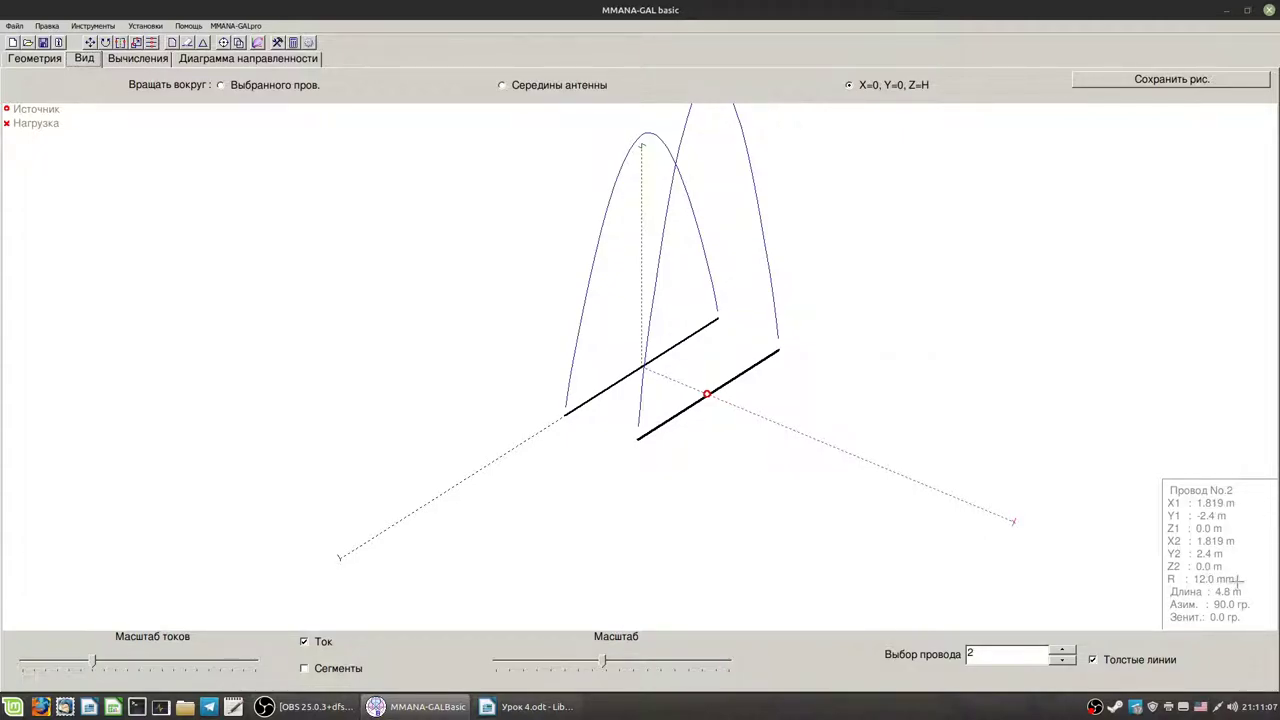
click(246, 60)
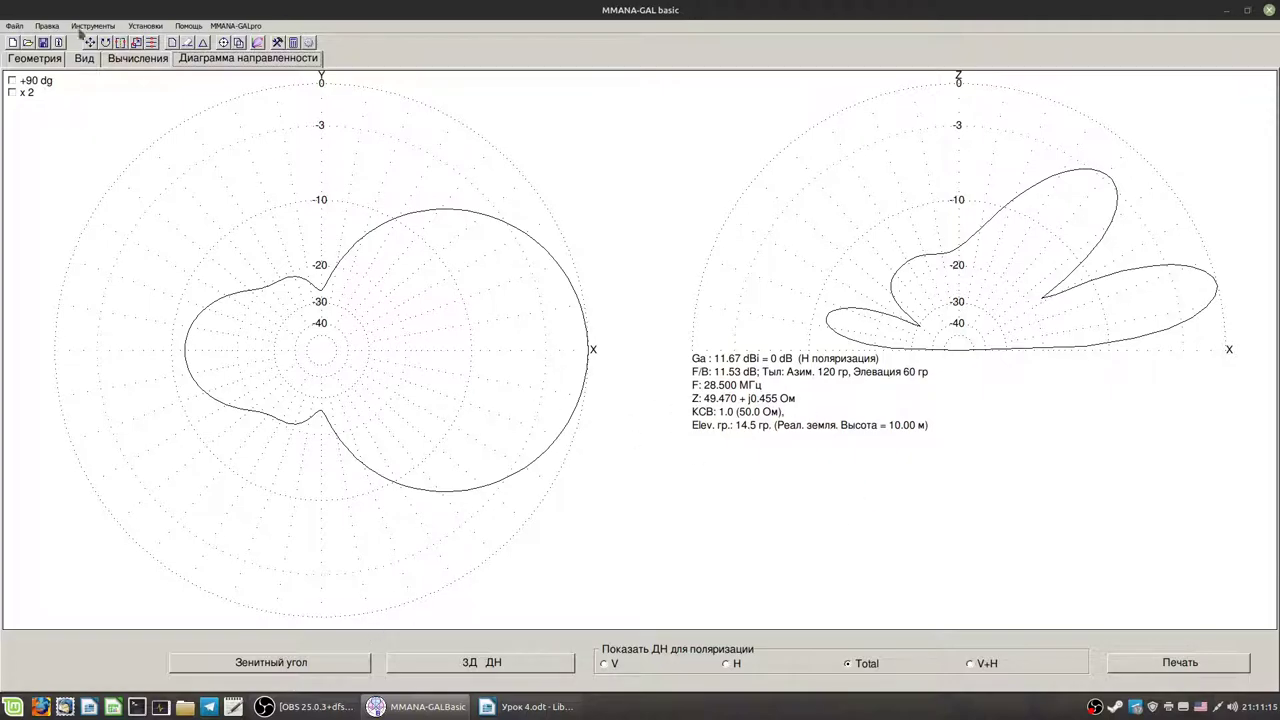
- Recalculate the optimized antenna and check the front-to-back ratio and gain in the results
click(132, 59)
click(68, 671)
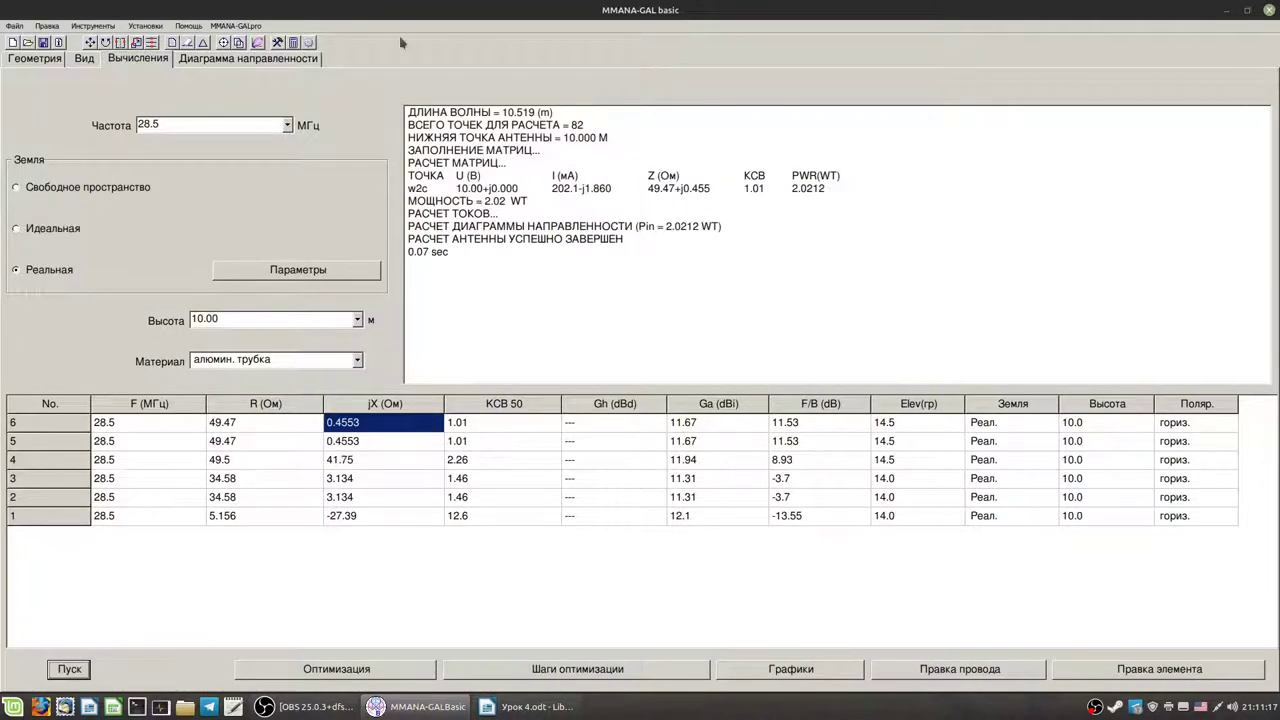
click(797, 425)
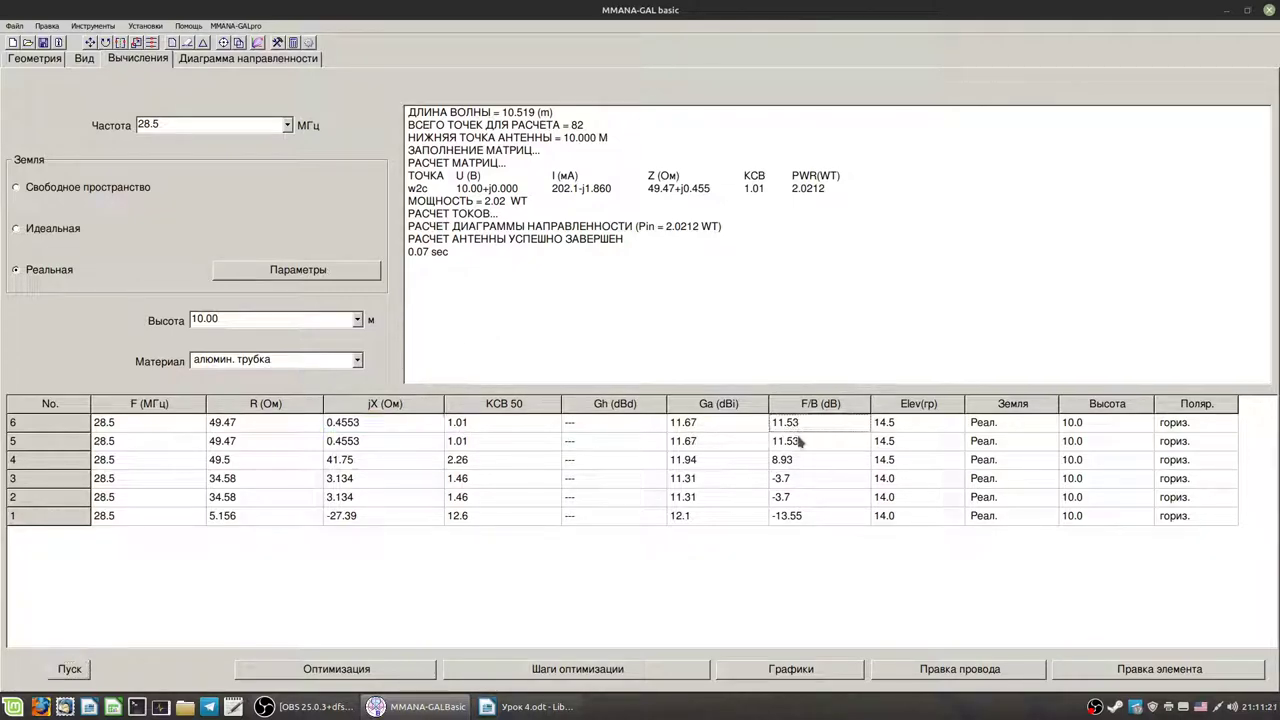
click(714, 428)
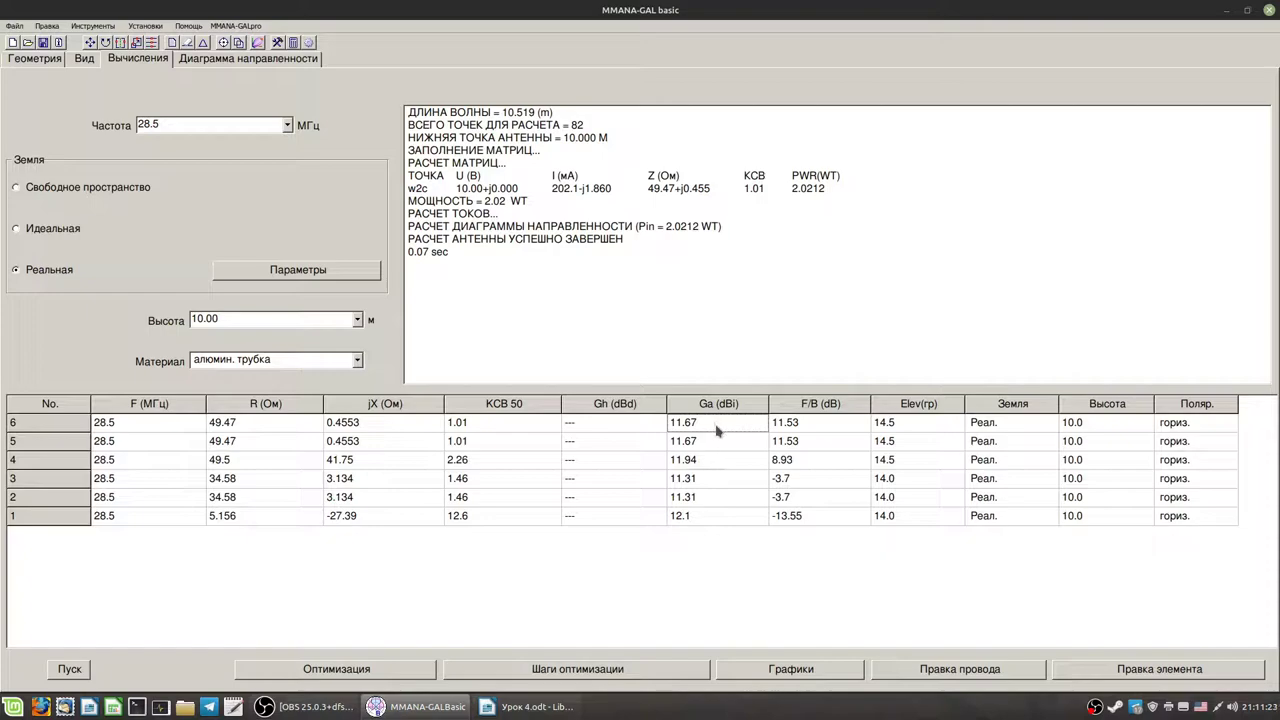
- Read the gain at the front, side and rear lobes of the horizontal pattern and examine the vertical one
click(234, 58)
click(584, 350)
click(270, 290)
click(189, 349)
mouse_move(960, 332)
mouse_down()
mouse_move(905, 346)
mouse_move(833, 316)
mouse_move(1166, 313)
mouse_move(1070, 210)
mouse_move(1169, 286)
mouse_up()
mouse_move(478, 278)
mouse_down()
mouse_move(482, 265)
mouse_move(200, 345)
mouse_move(620, 320)
mouse_move(633, 351)
mouse_up()
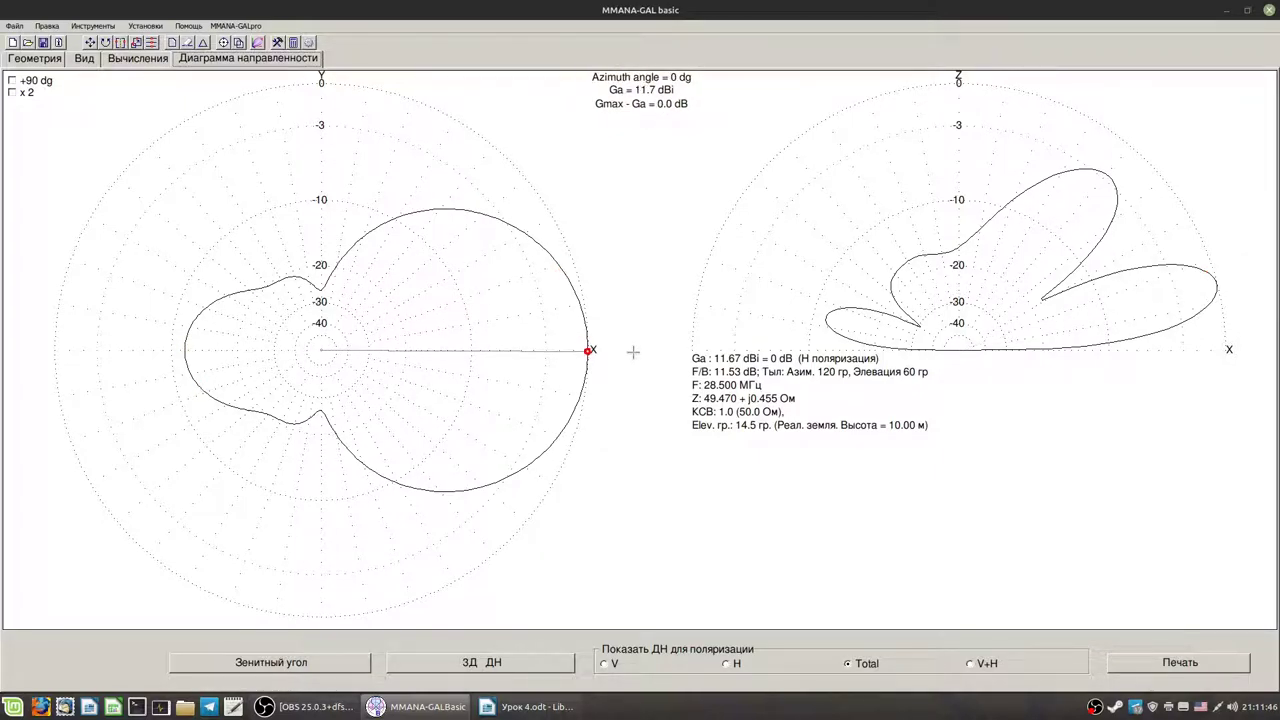
- Rotate the antenna view and compare the lengths and current distribution of wires 1 and 2
click(87, 62)
drag(786, 474, 702, 396)
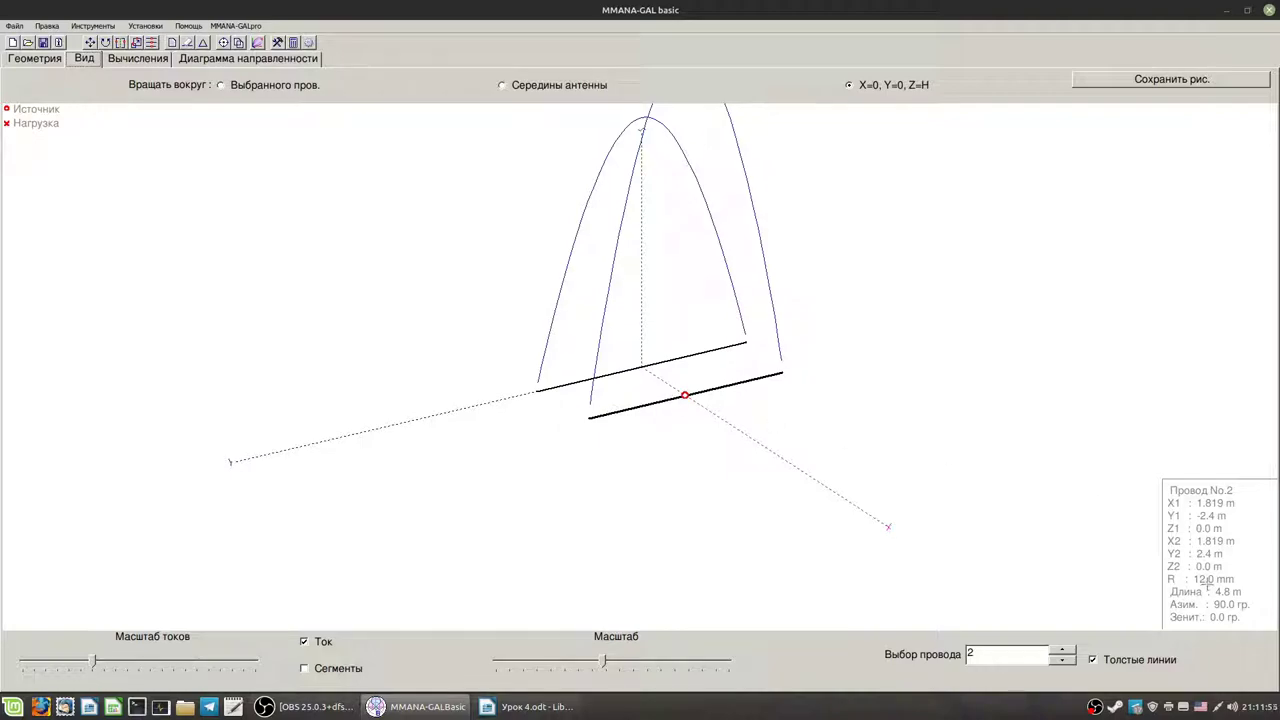
click(610, 375)
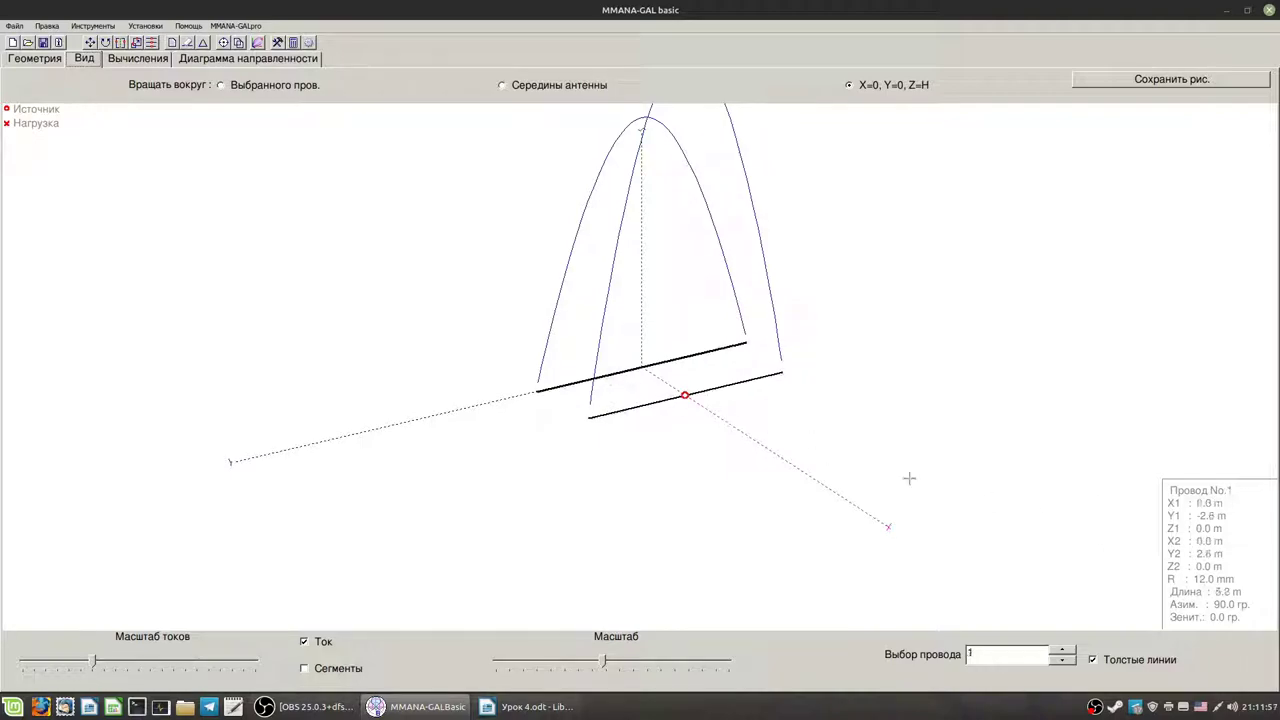
click(646, 407)
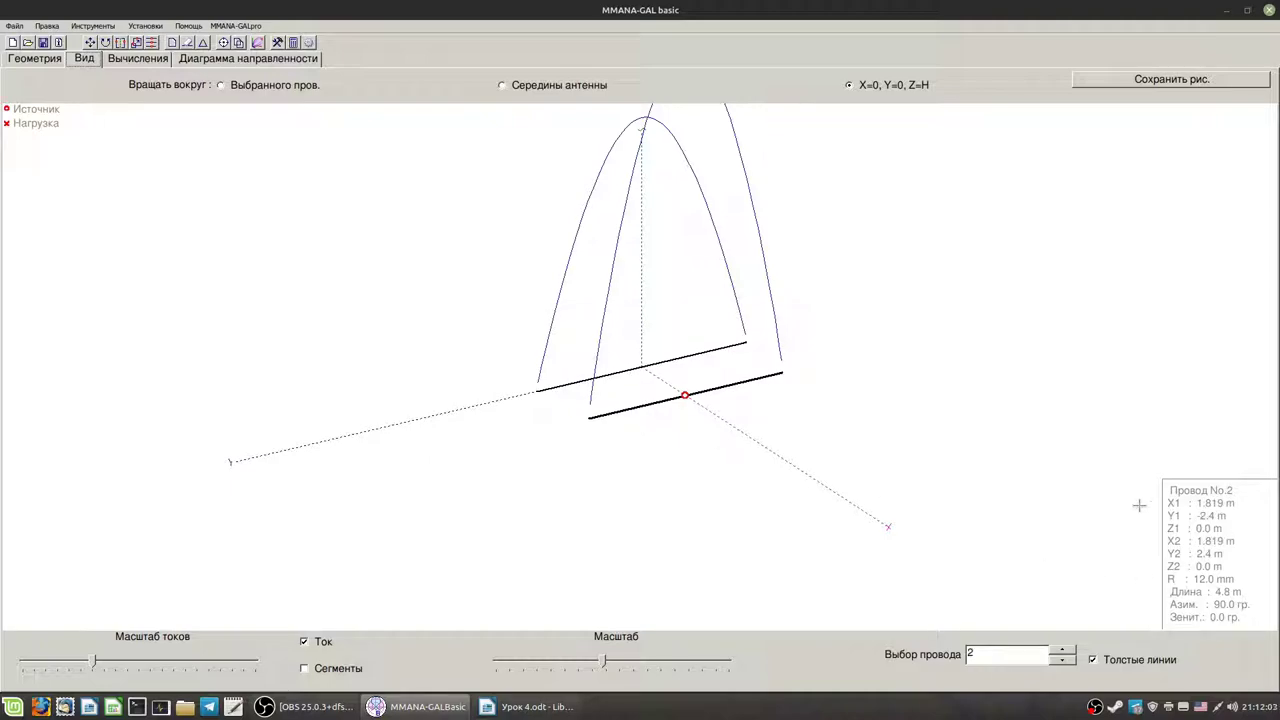
drag(839, 472, 734, 481)
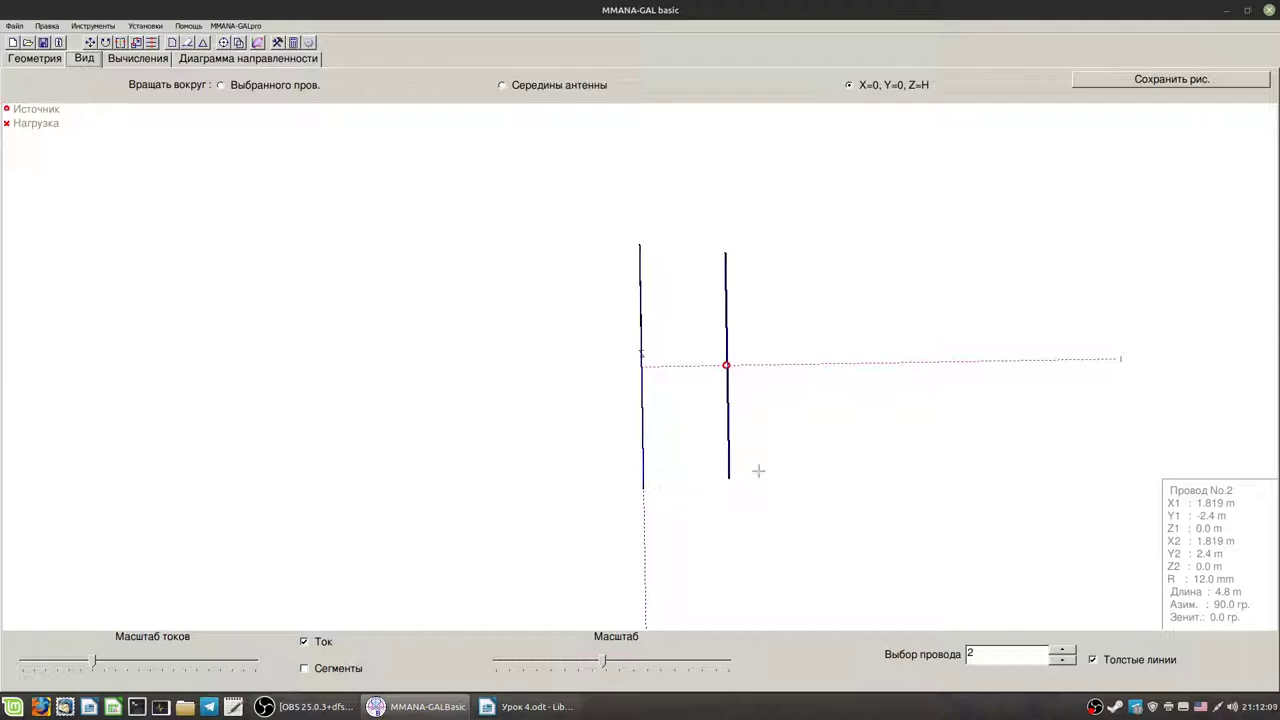
drag(843, 354, 821, 486)
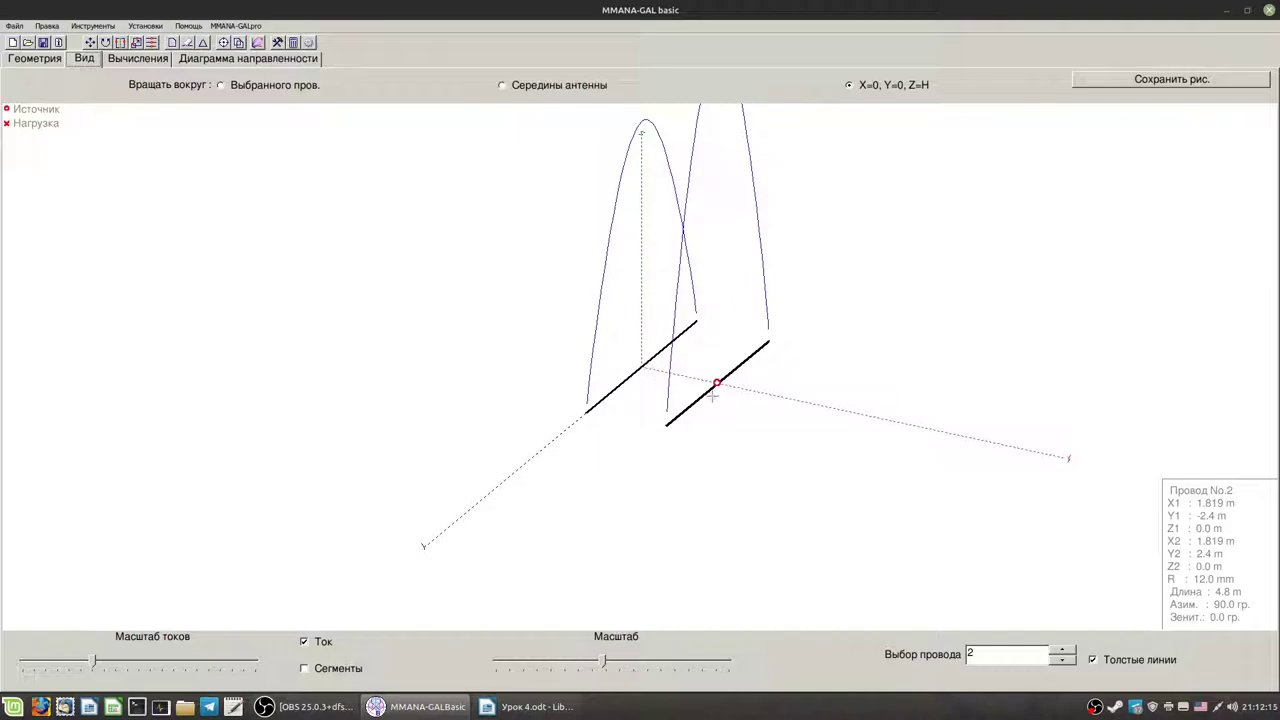
- Add a third wire to the geometry with X1 and X2 set to 2 m
click(36, 59)
click(220, 218)
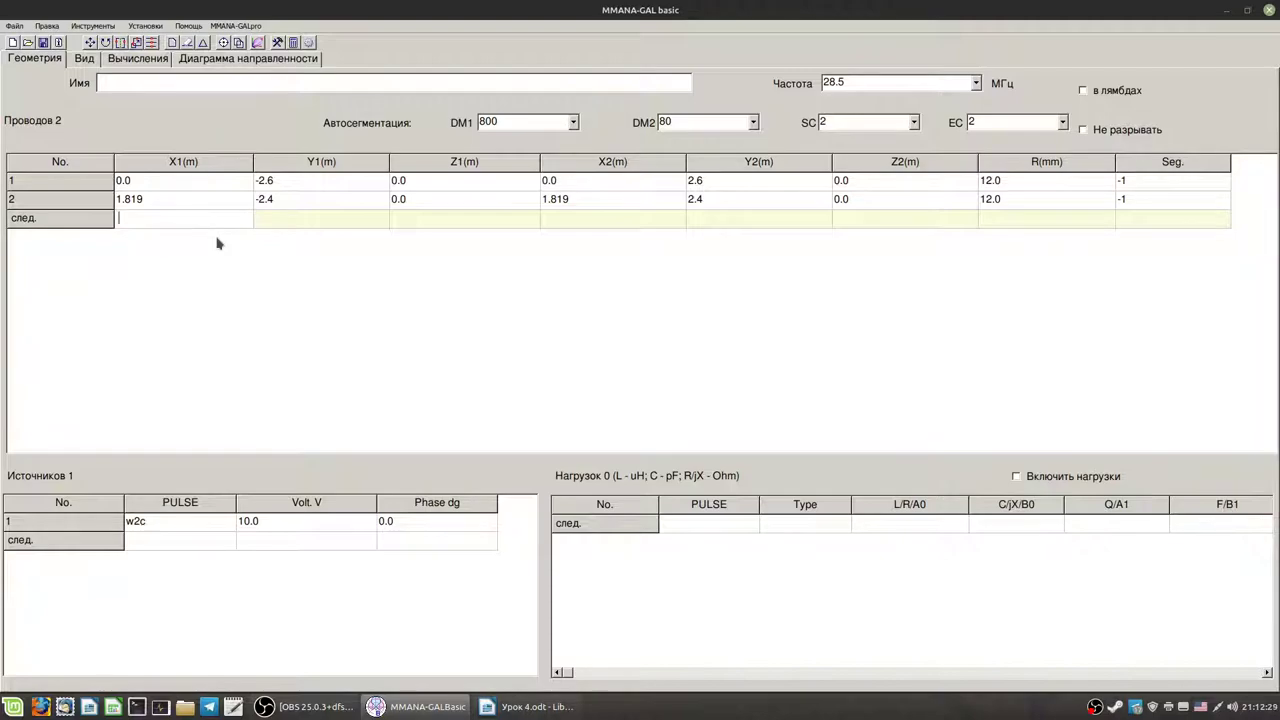
text(2)
key(Return)
click(582, 218)
text(2)
key(Return)
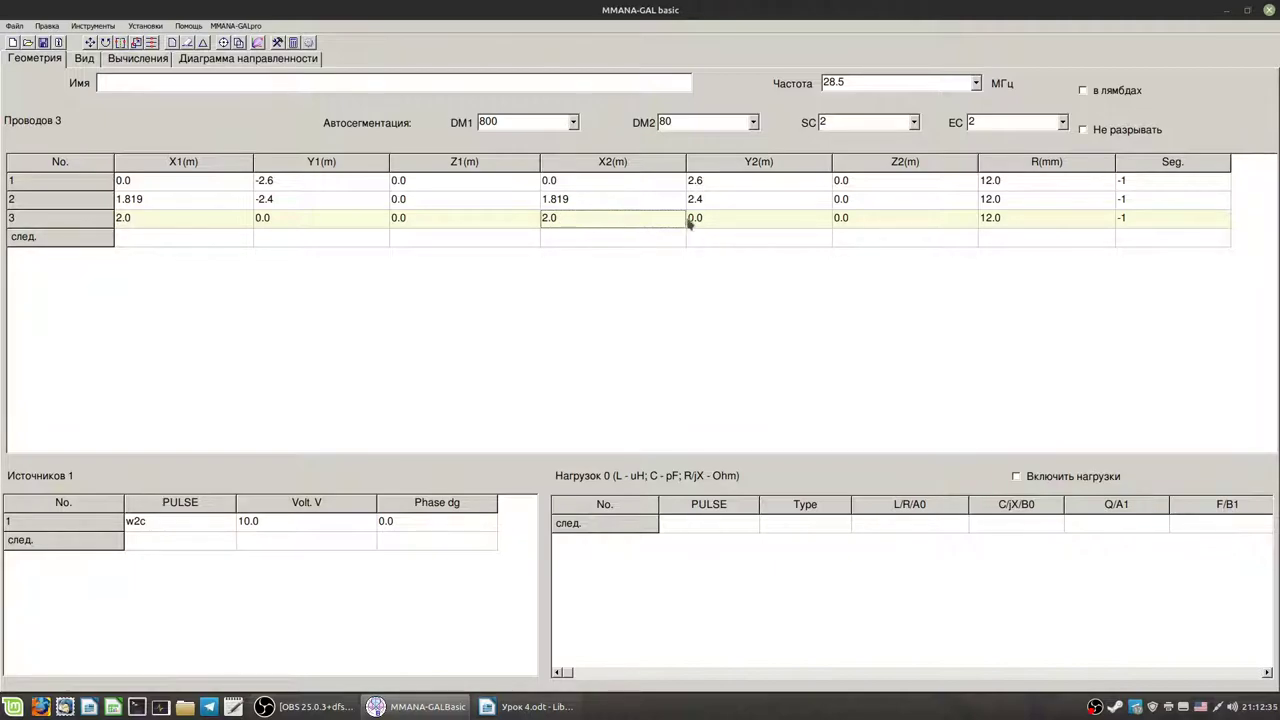
- Set the third wire's Y1 to -2.3 m and Y2 to 2.3 m, and check its placement in the antenna view
click(271, 219)
click(297, 222)
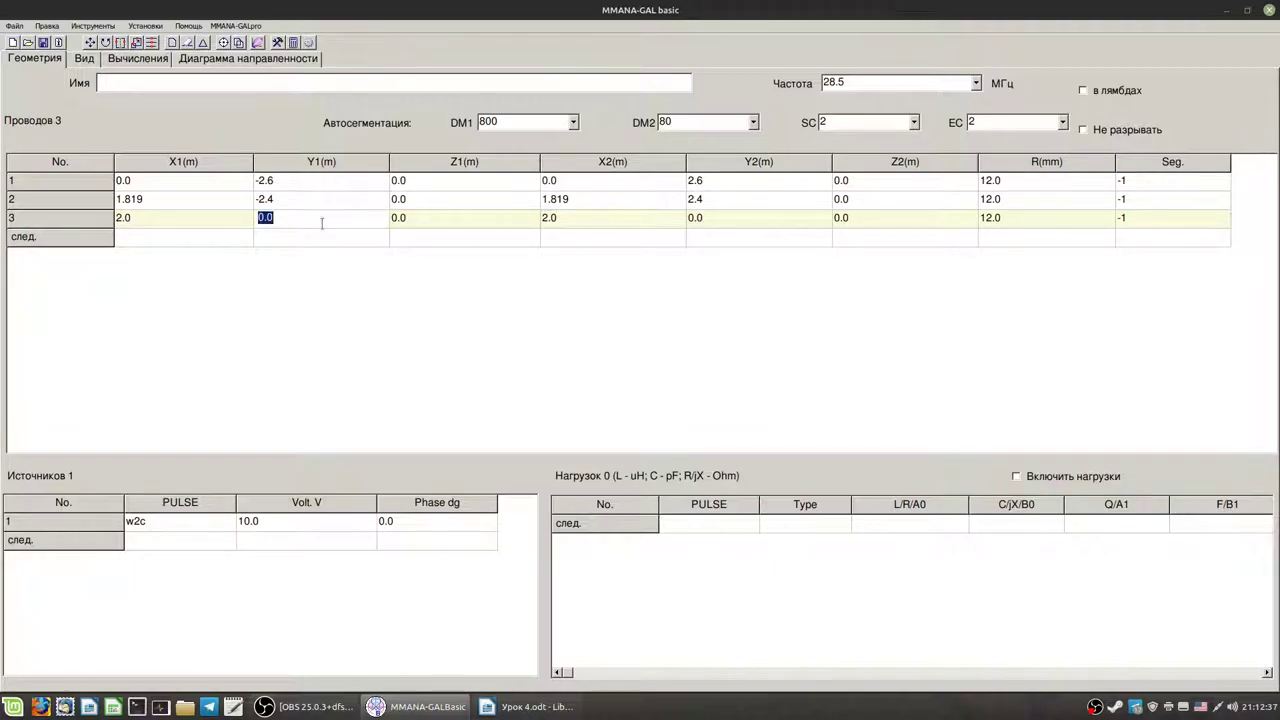
text(-2.3)
key(Return)
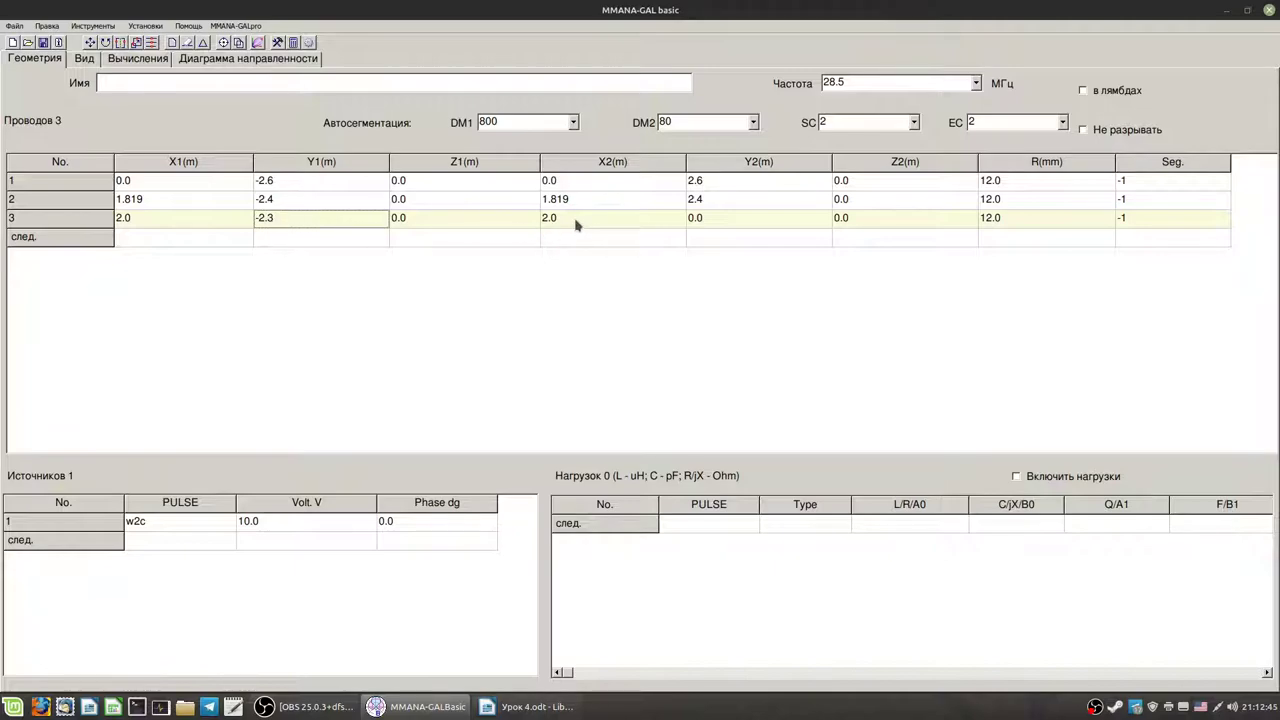
click(702, 222)
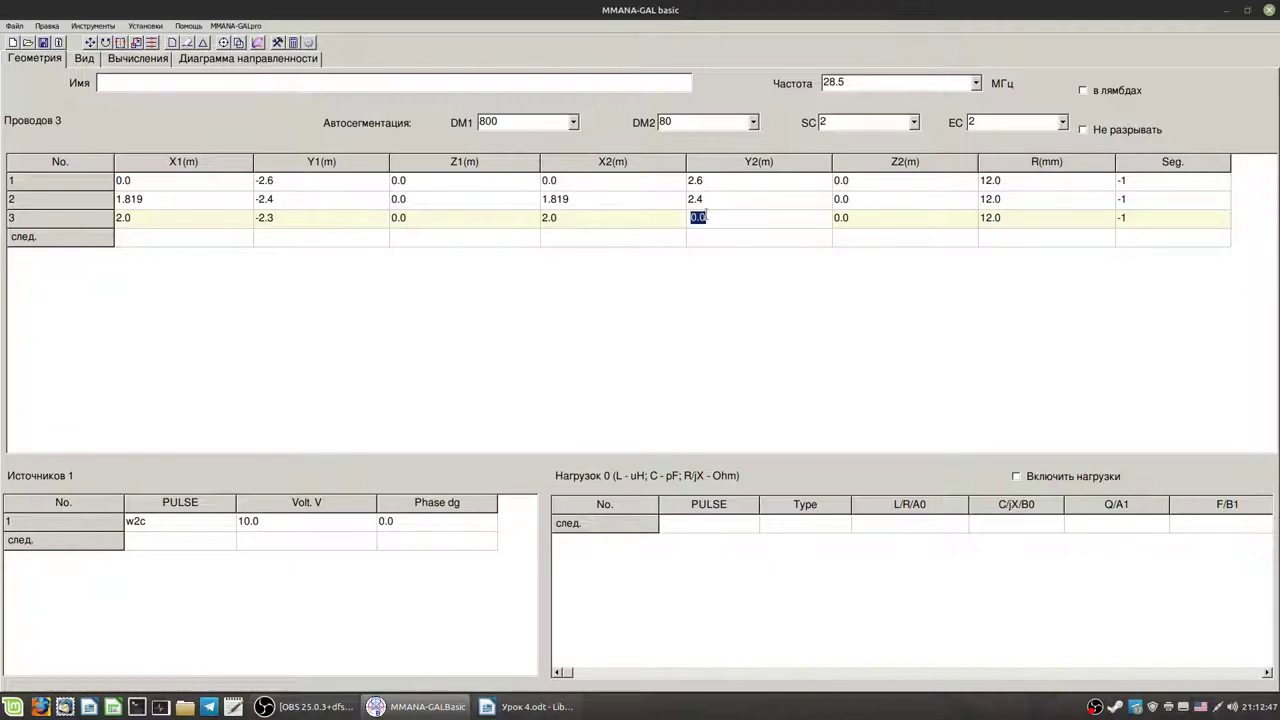
text(2.3)
key(Return)
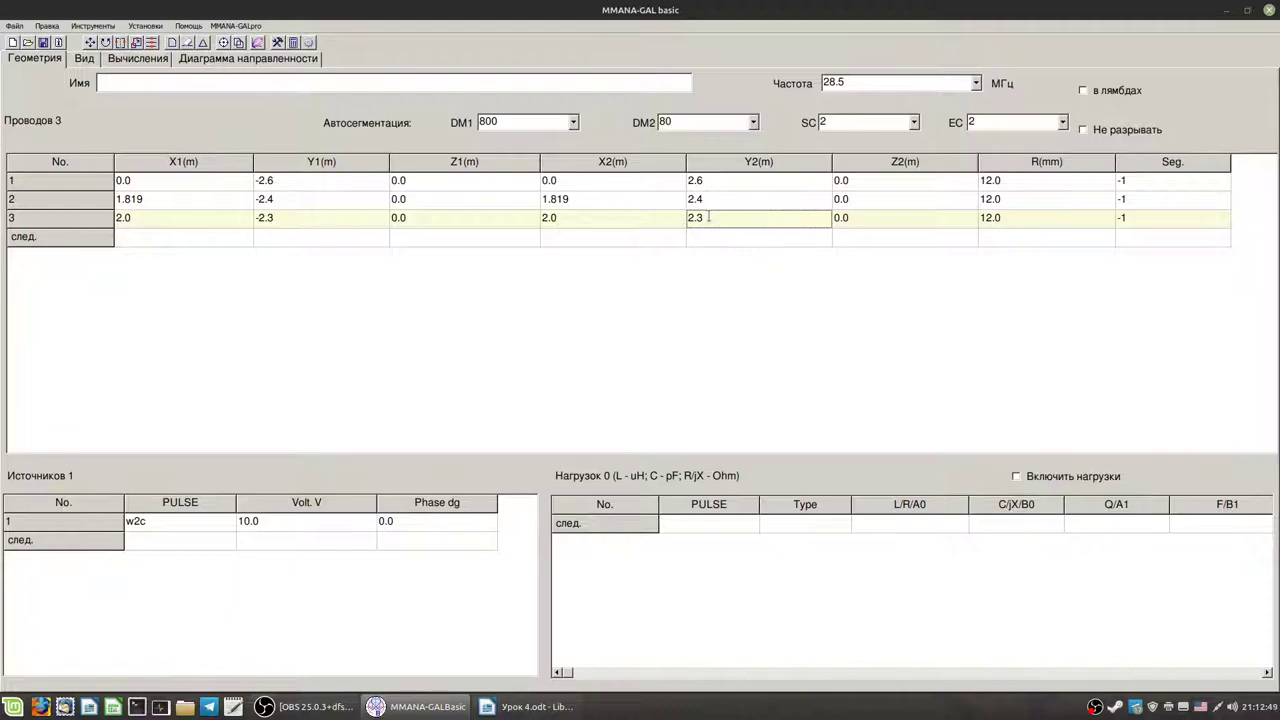
click(84, 60)
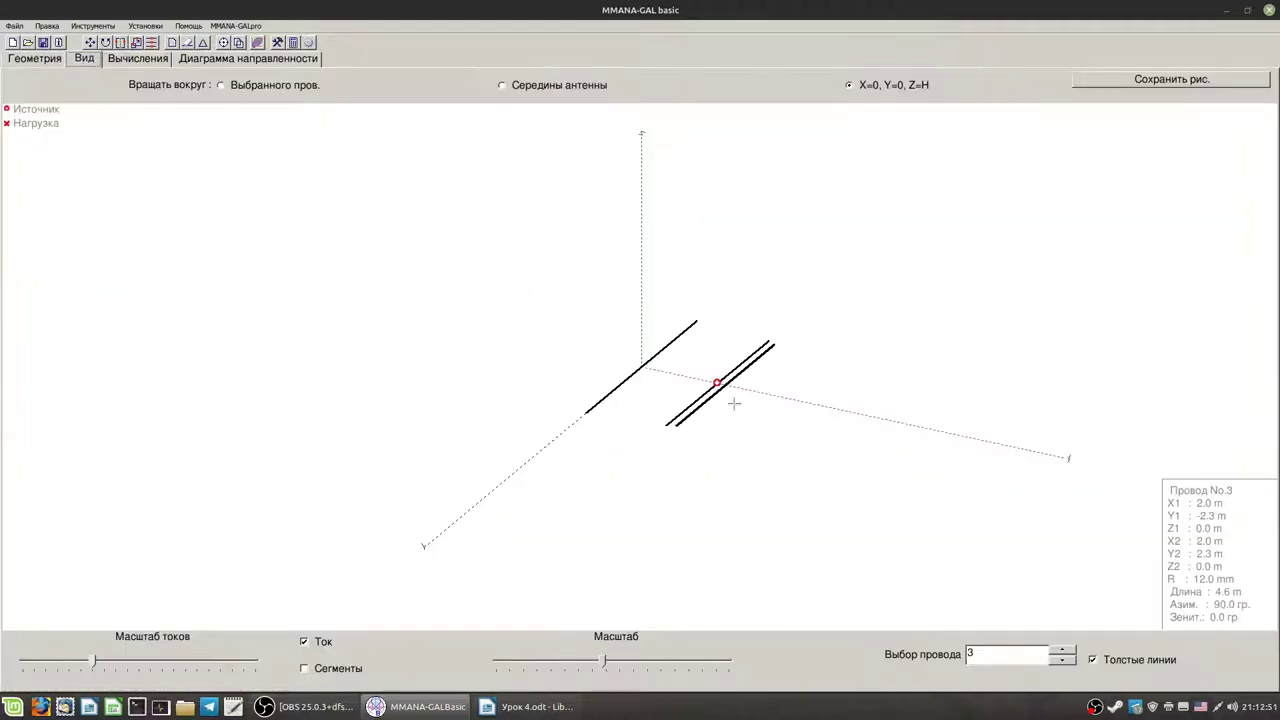
drag(738, 398, 736, 398)
- Add an element-type variable for element 3 to the optimization parameters
click(139, 60)
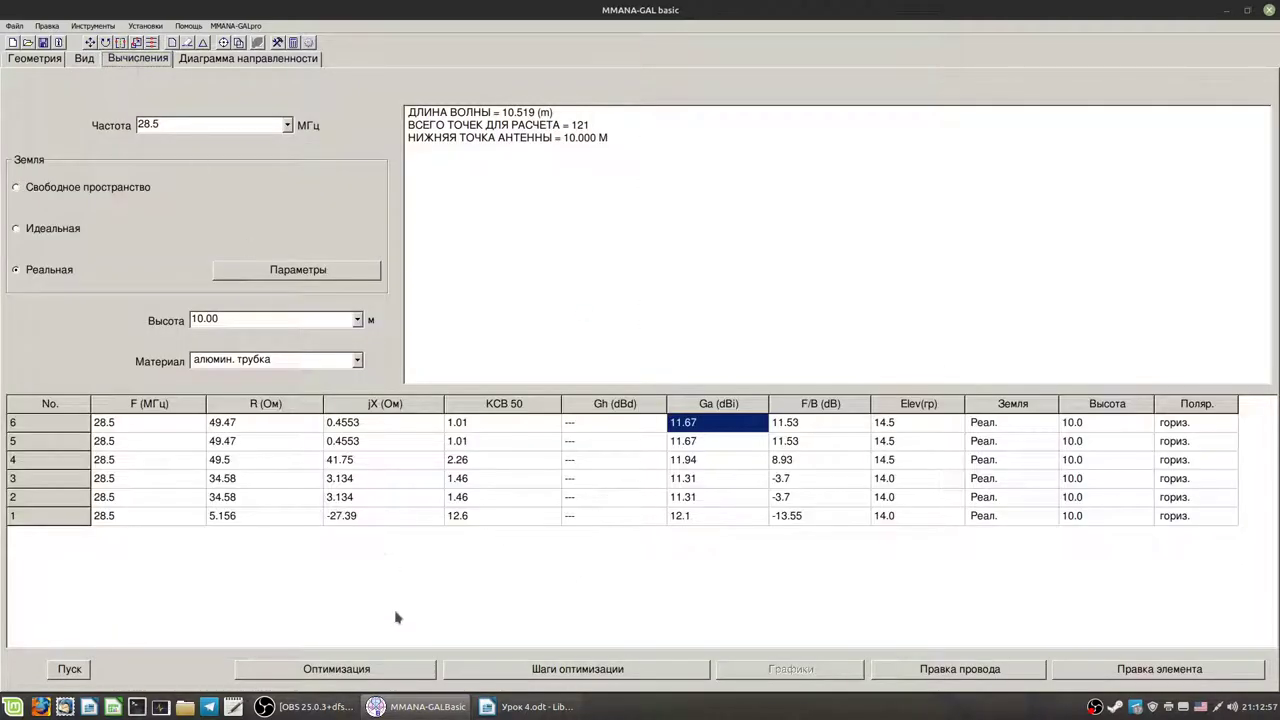
click(389, 672)
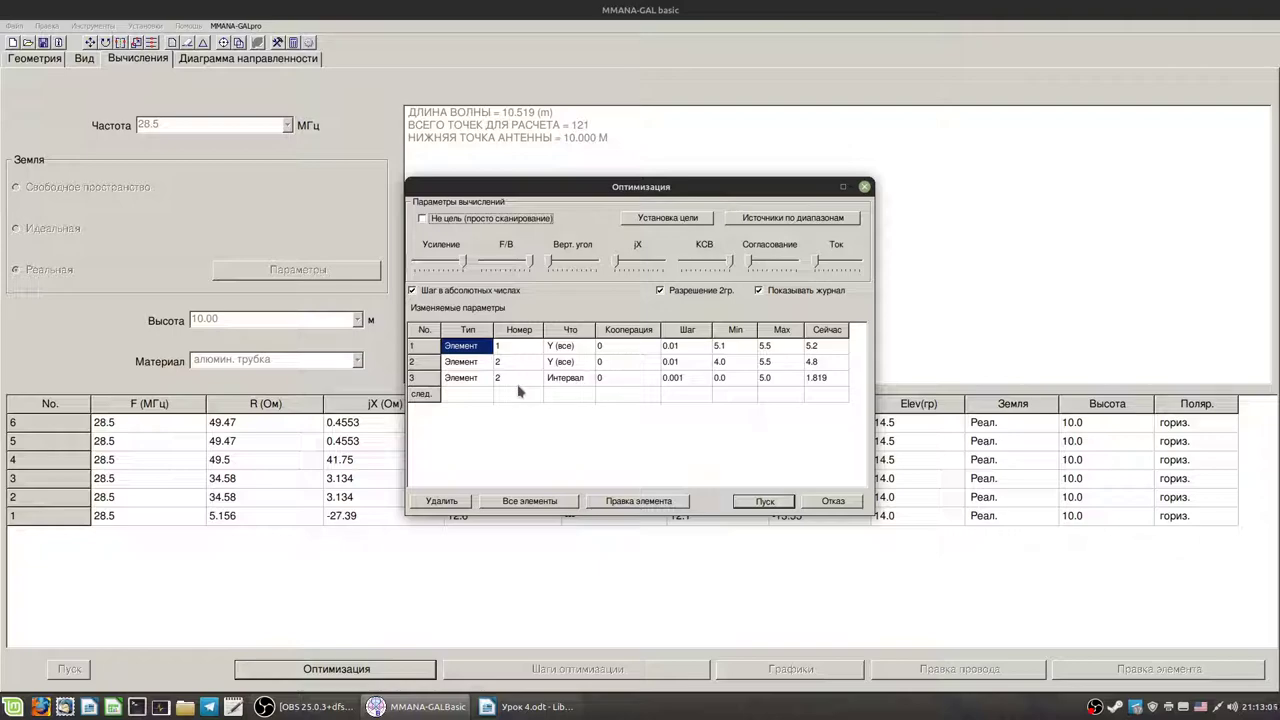
click(467, 397)
click(467, 397)
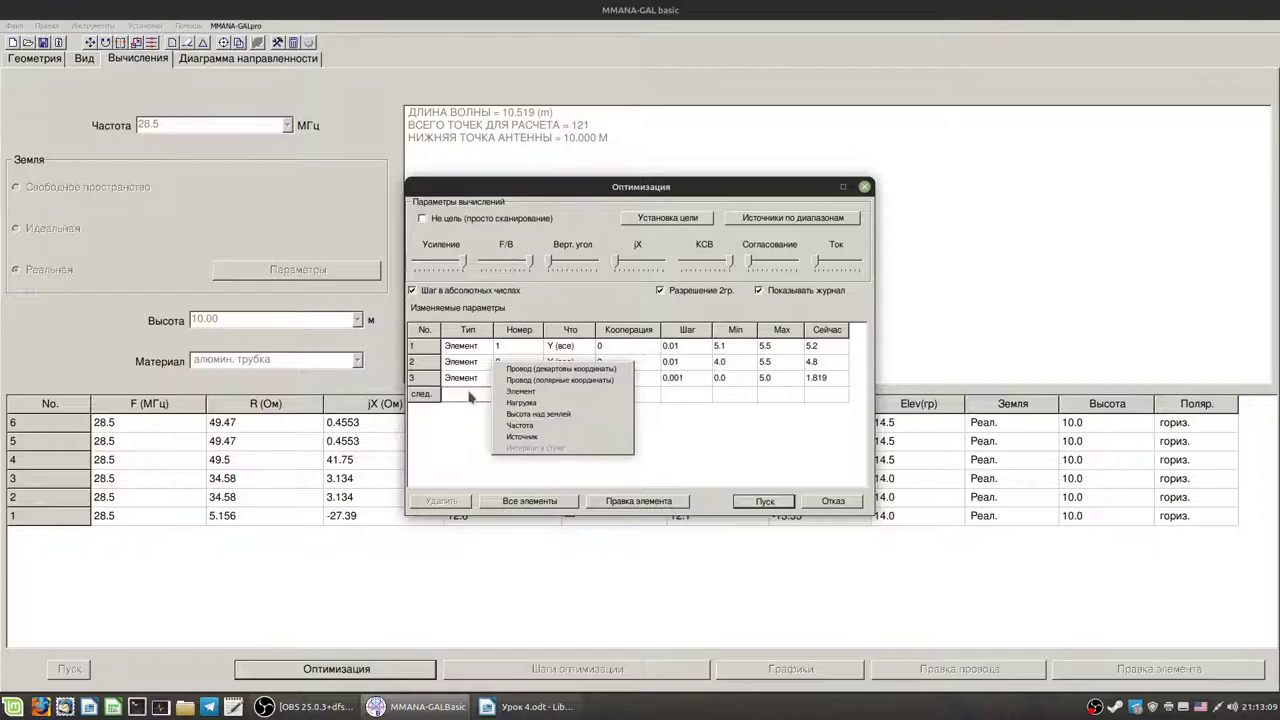
click(517, 392)
click(504, 394)
text(3)
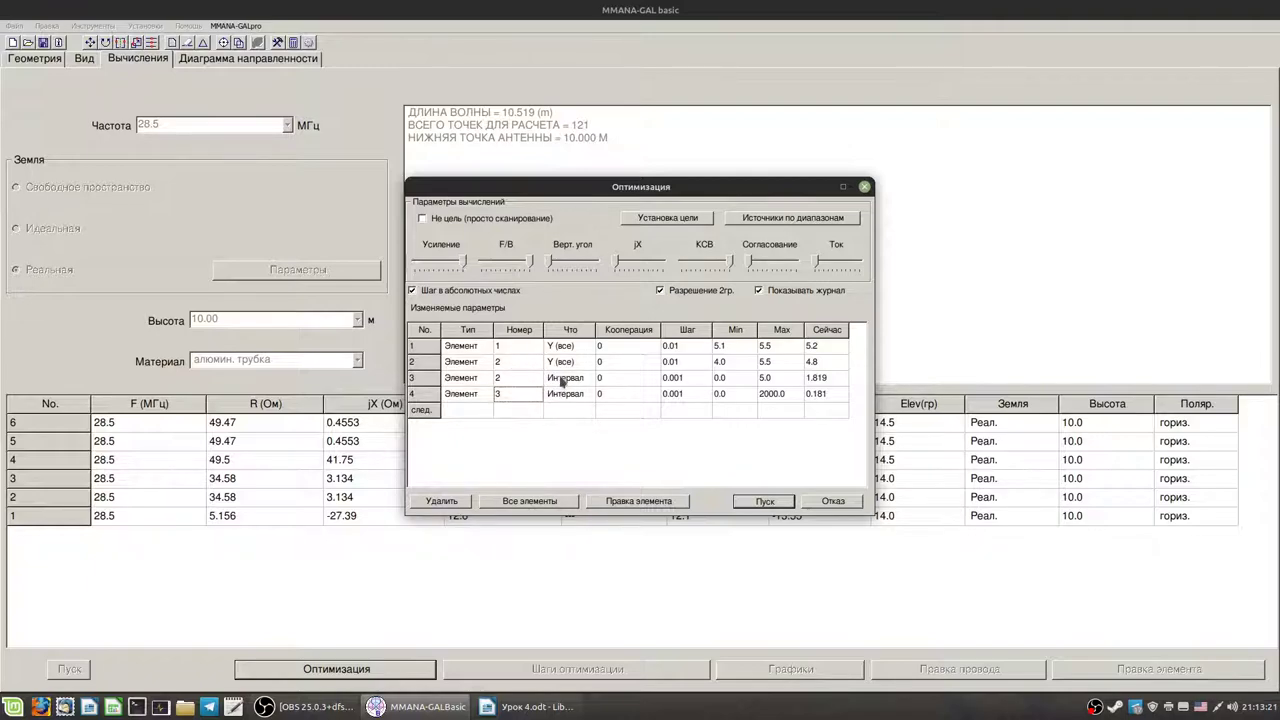
- Compare the element numbers and current interval values in the optimization rows of elements 2 and 3
click(503, 380)
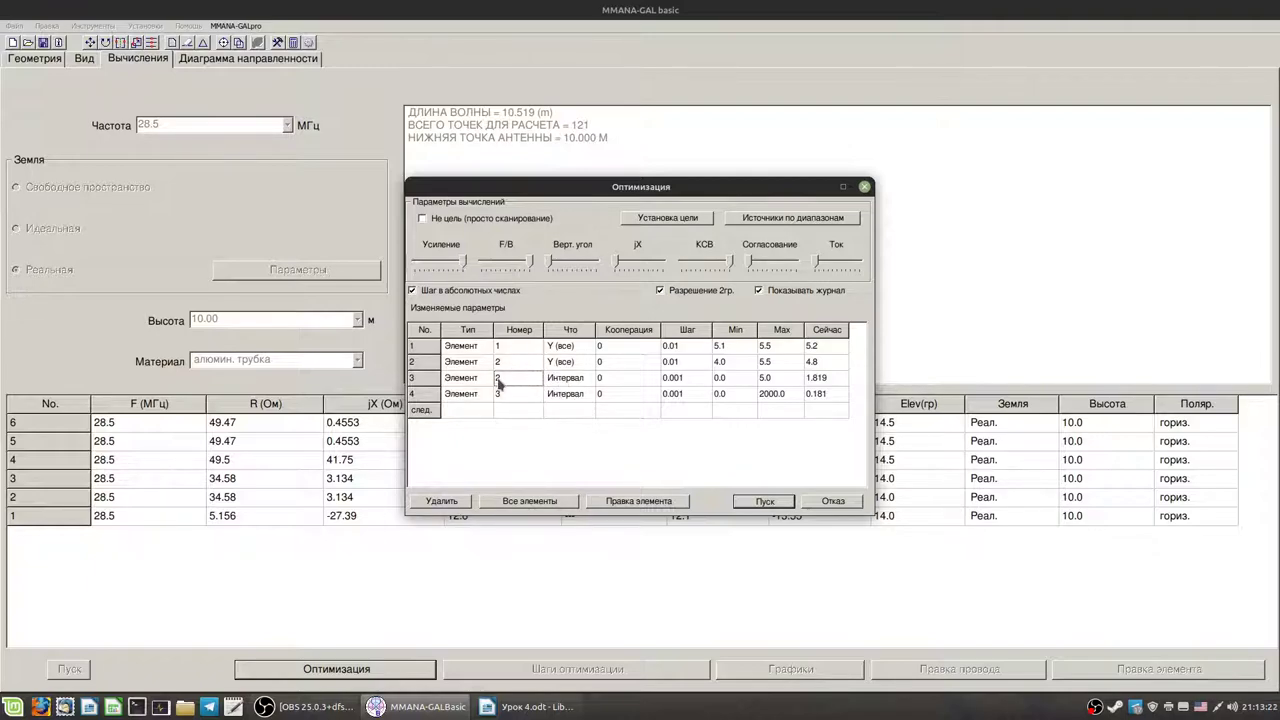
click(824, 396)
click(815, 399)
click(505, 396)
click(821, 399)
- Try Position as the optimized quantity for element 3 and return it to Interval
click(560, 395)
click(560, 395)
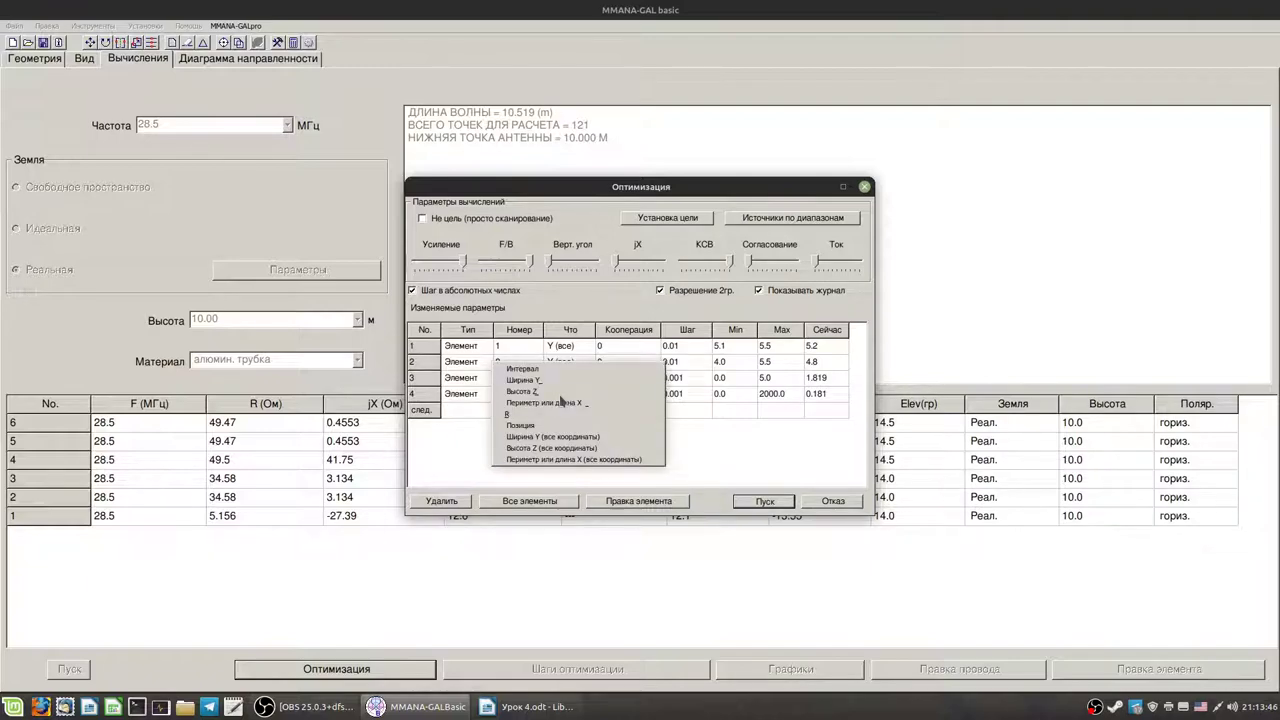
click(546, 426)
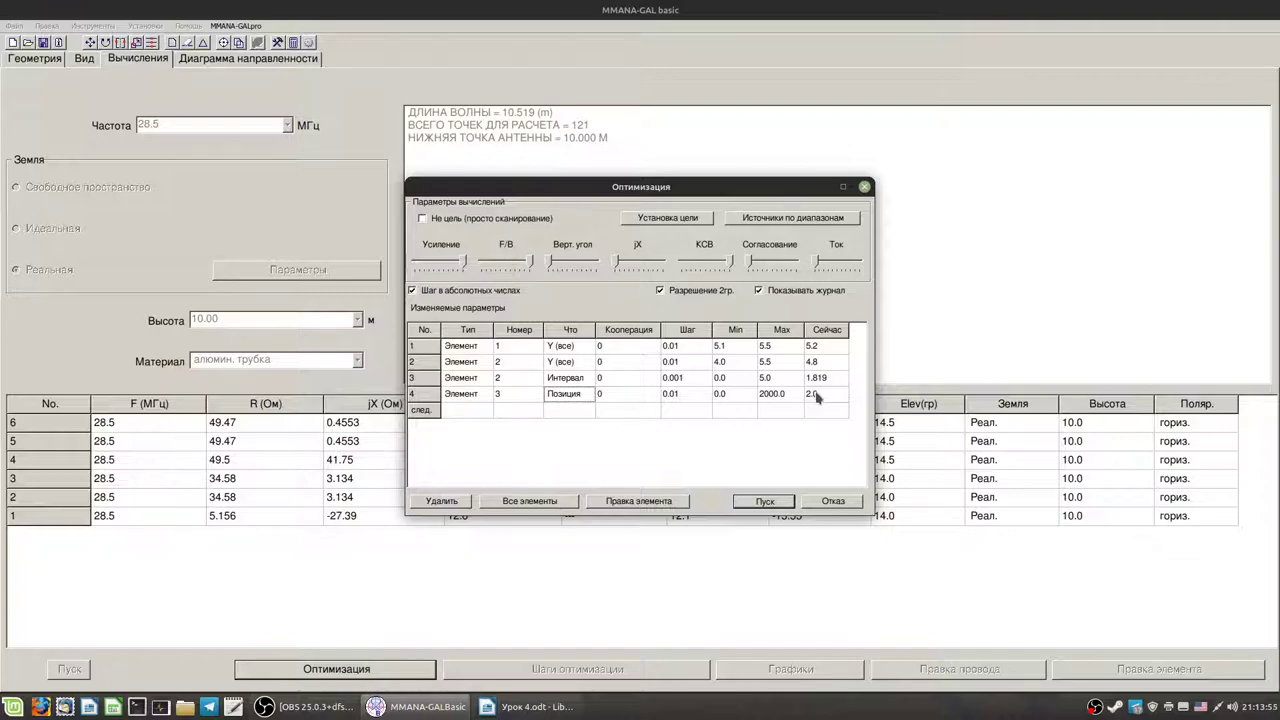
click(560, 410)
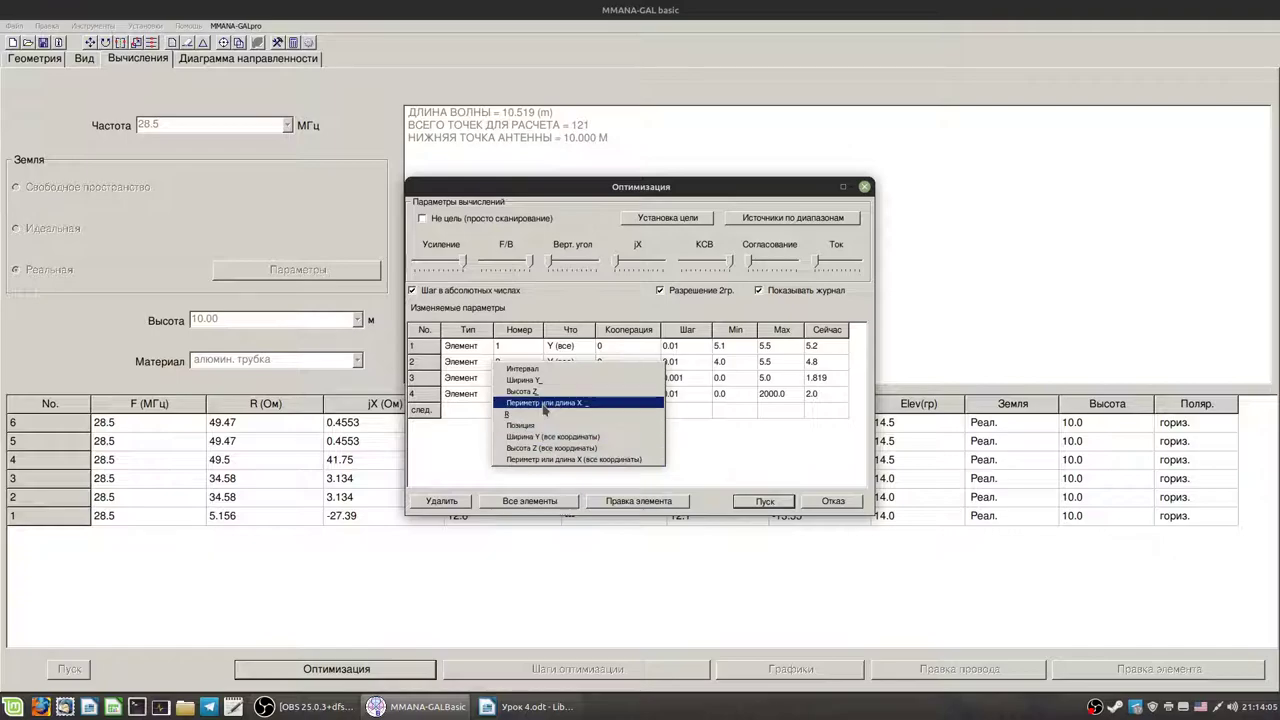
click(556, 369)
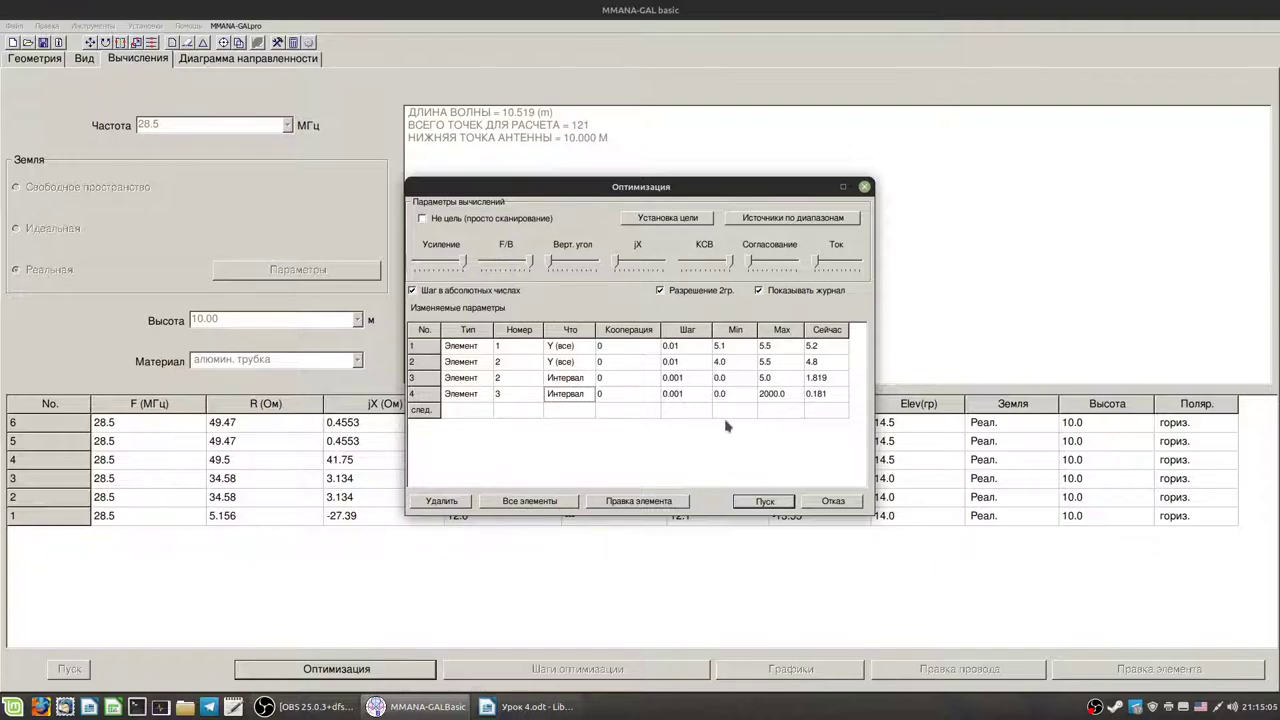
- Limit the optimized interval of element 3 to a minimum of 0.2 and a maximum of 2.0
click(685, 398)
double_click(685, 398)
click(686, 396)
drag(678, 393, 691, 393)
double_click(727, 396)
text(0.2)
key(Return)
click(783, 395)
text(2.0)
- Add an optimization variable for element 3 that varies its width Y (all coordinates)
click(477, 412)
click(477, 413)
click(493, 407)
click(505, 413)
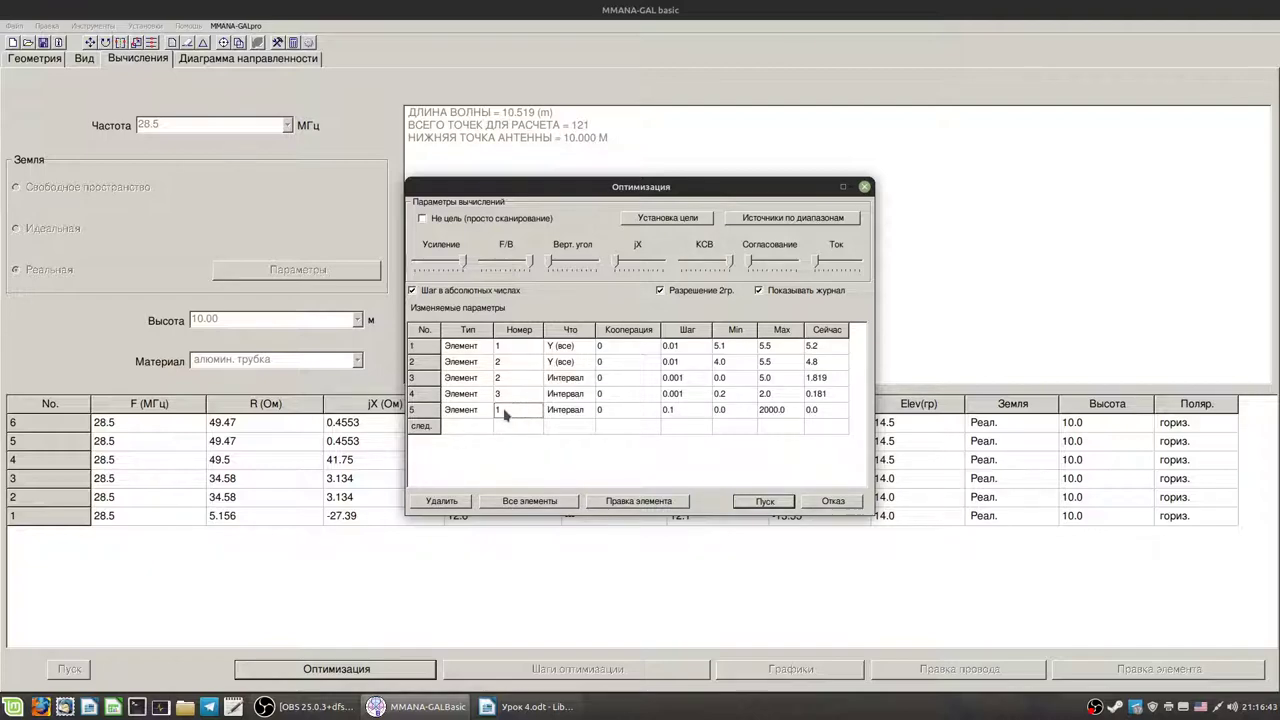
text(3)
key(Return)
click(562, 411)
click(562, 411)
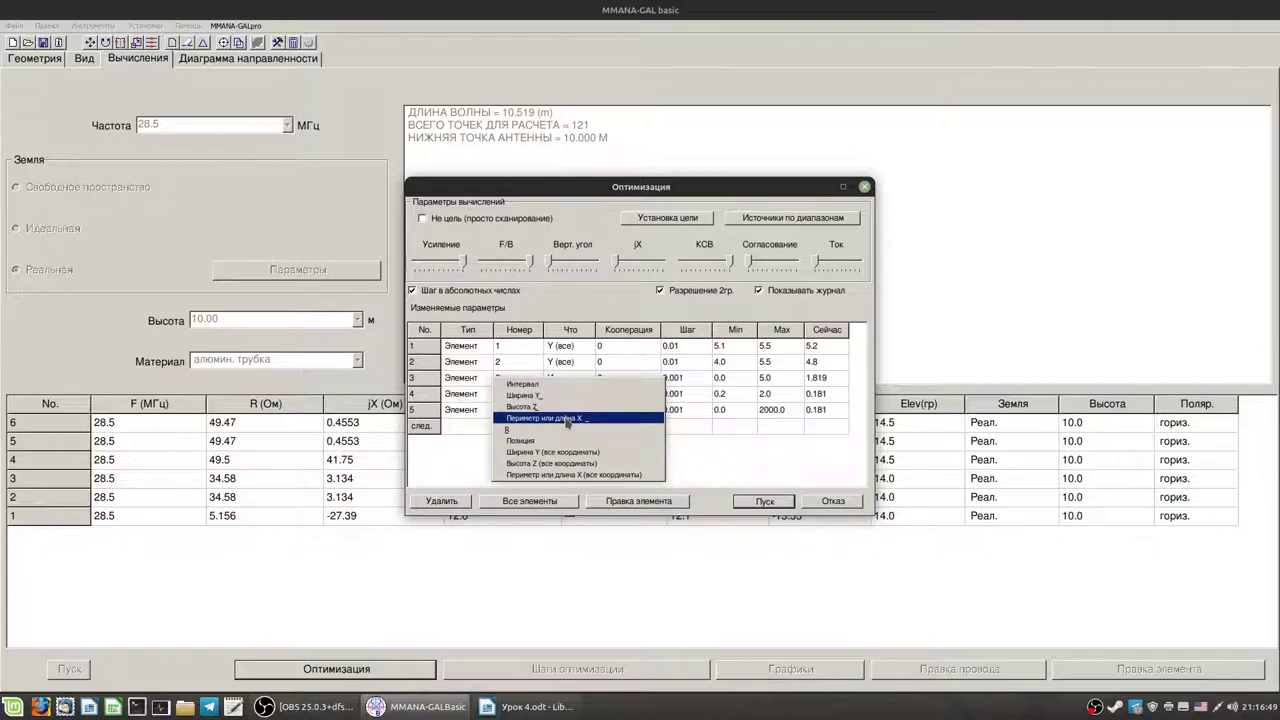
click(577, 452)
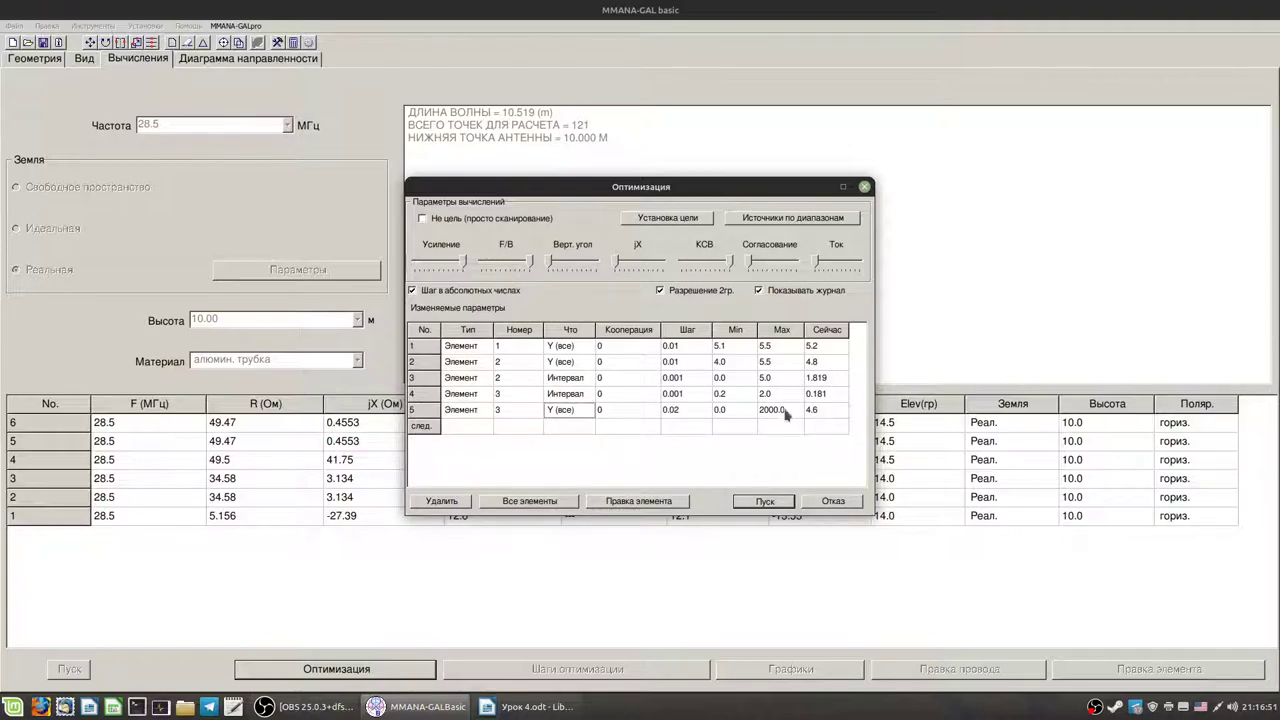
- Set the element 3 width variable to a step of 0.01, a minimum of 4.0 and a maximum of 4.8
click(676, 410)
drag(677, 410, 686, 410)
text(1)
click(727, 416)
click(775, 409)
click(778, 407)
text(4.8)
key(Return)
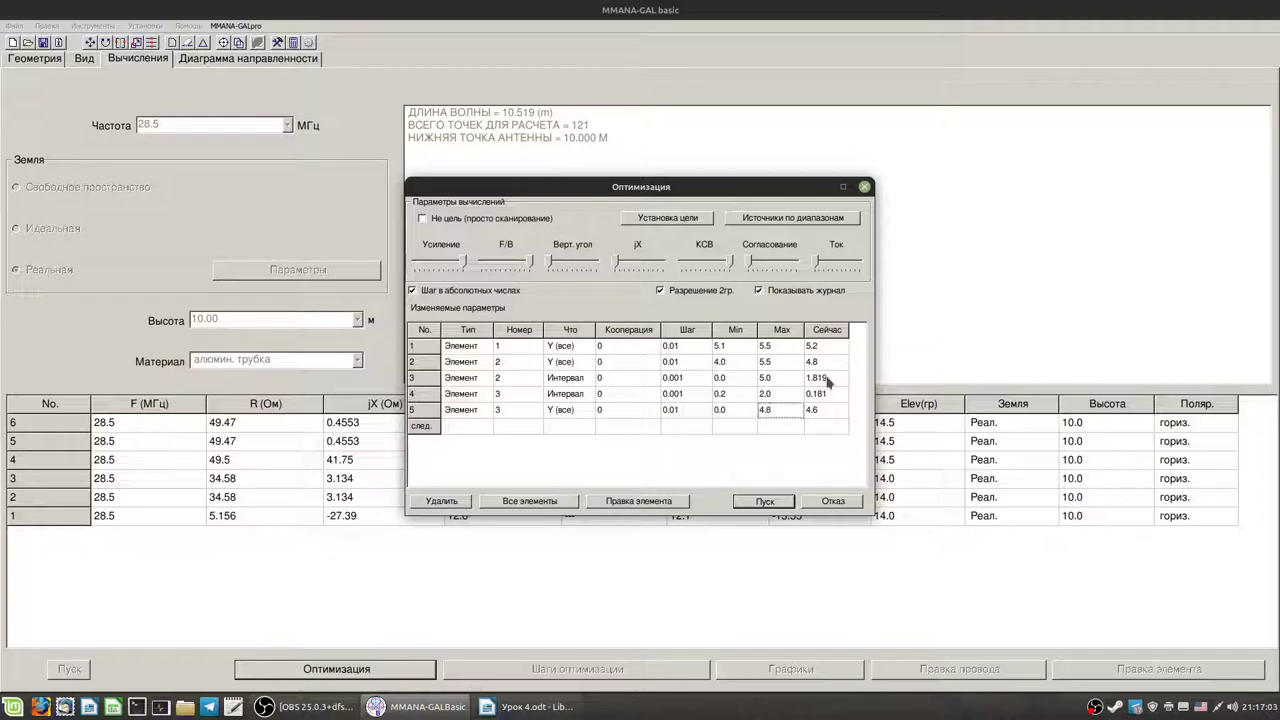
click(740, 413)
click(739, 410)
key(Return)
- Review which quantity, width or interval, is optimized for each of the three elements
click(560, 412)
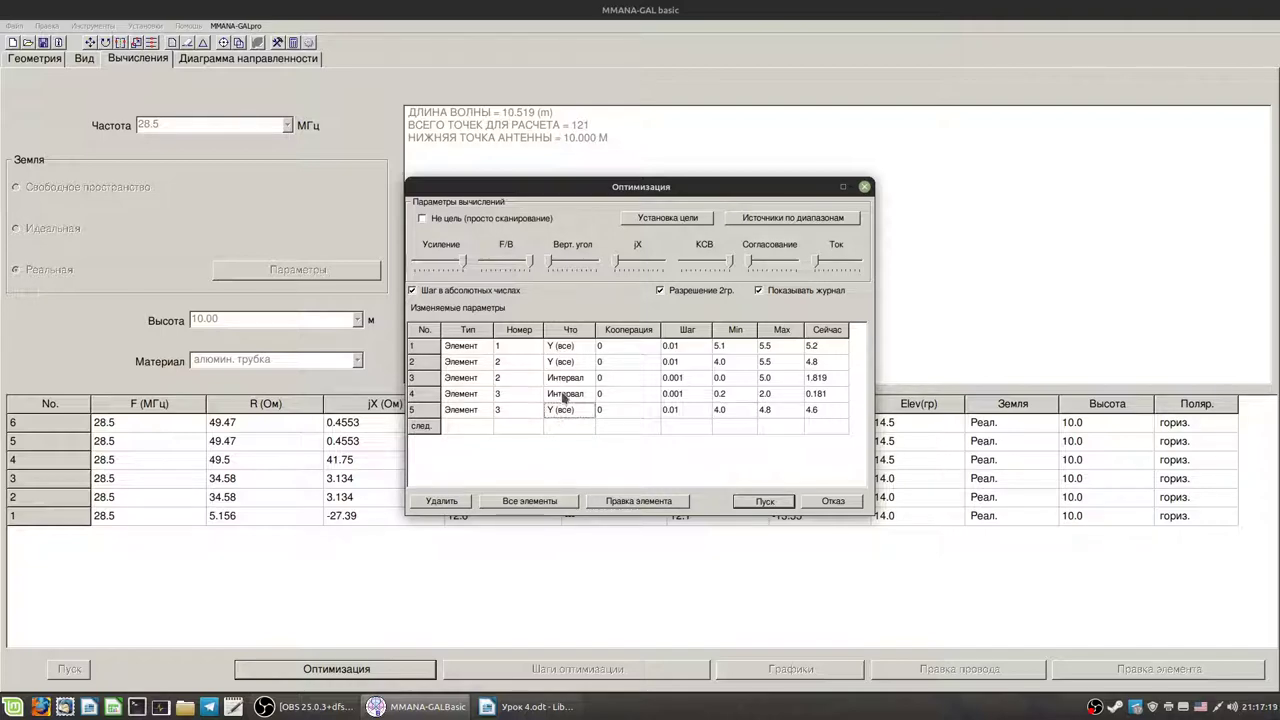
click(570, 366)
click(574, 348)
click(573, 363)
click(567, 413)
click(576, 365)
click(578, 348)
click(573, 379)
click(572, 396)
- Run the optimization without saving its table, and recalculate the optimized antenna
click(757, 502)
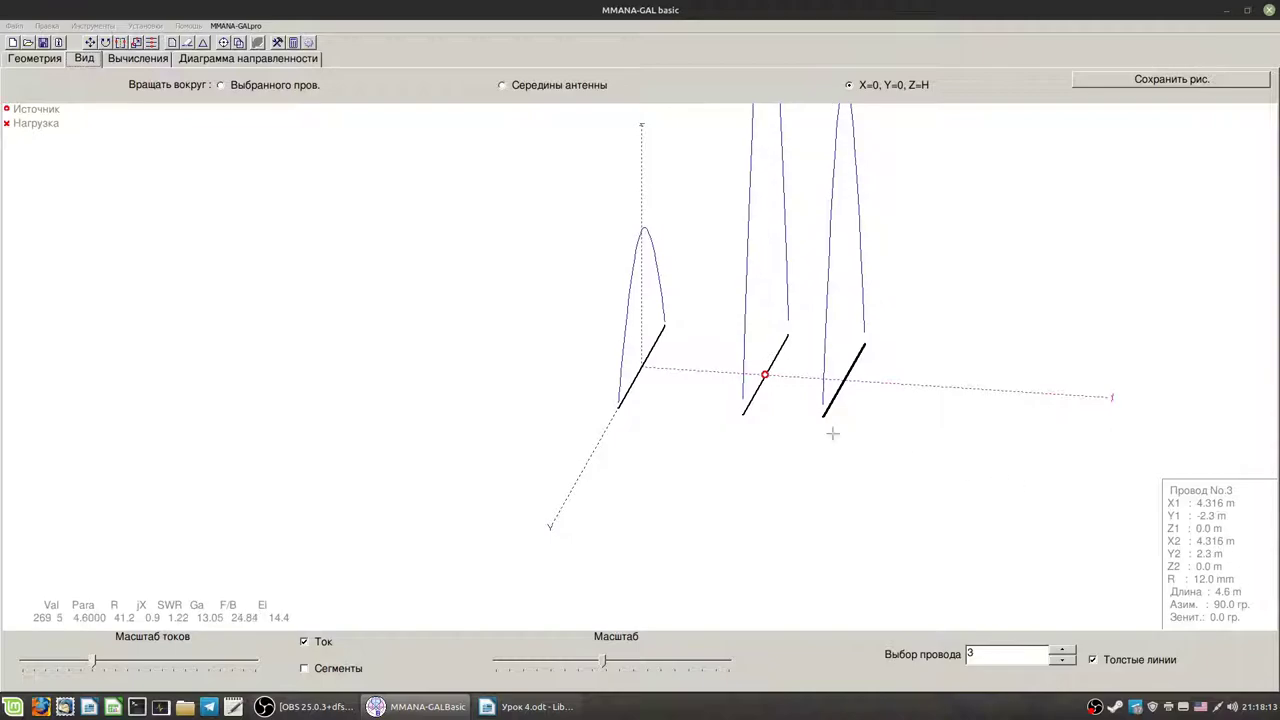
click(138, 58)
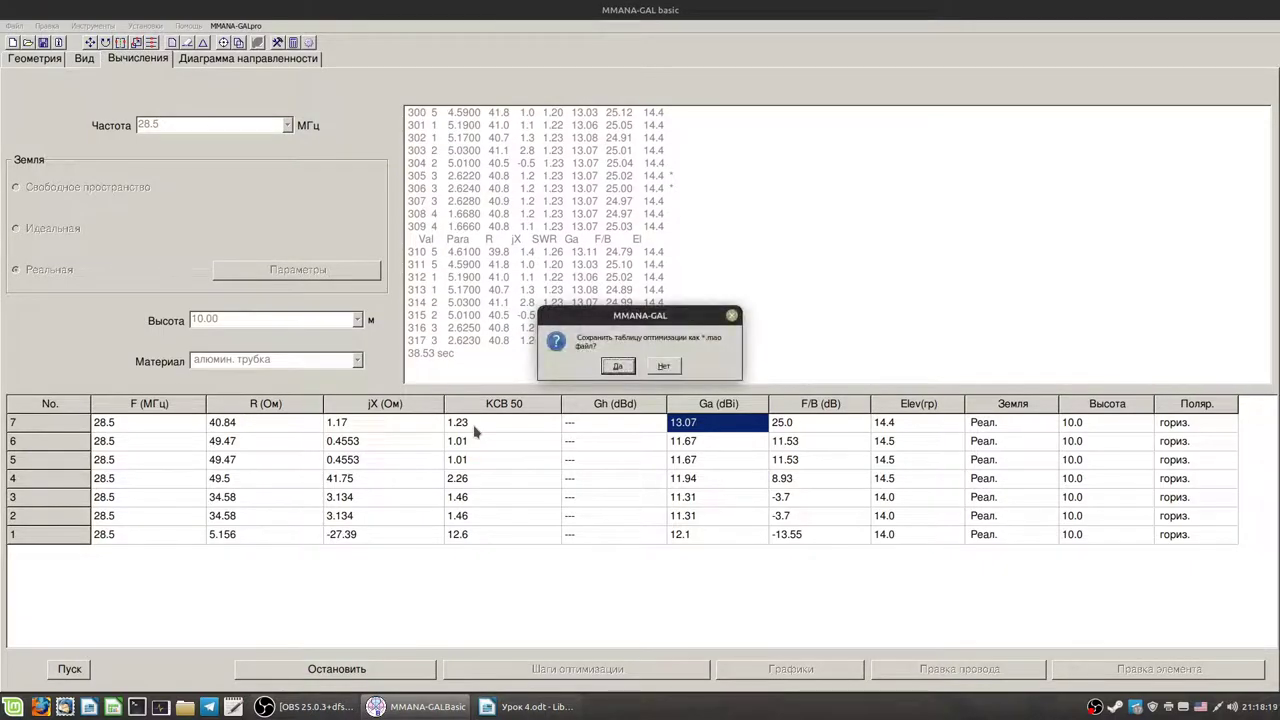
click(662, 366)
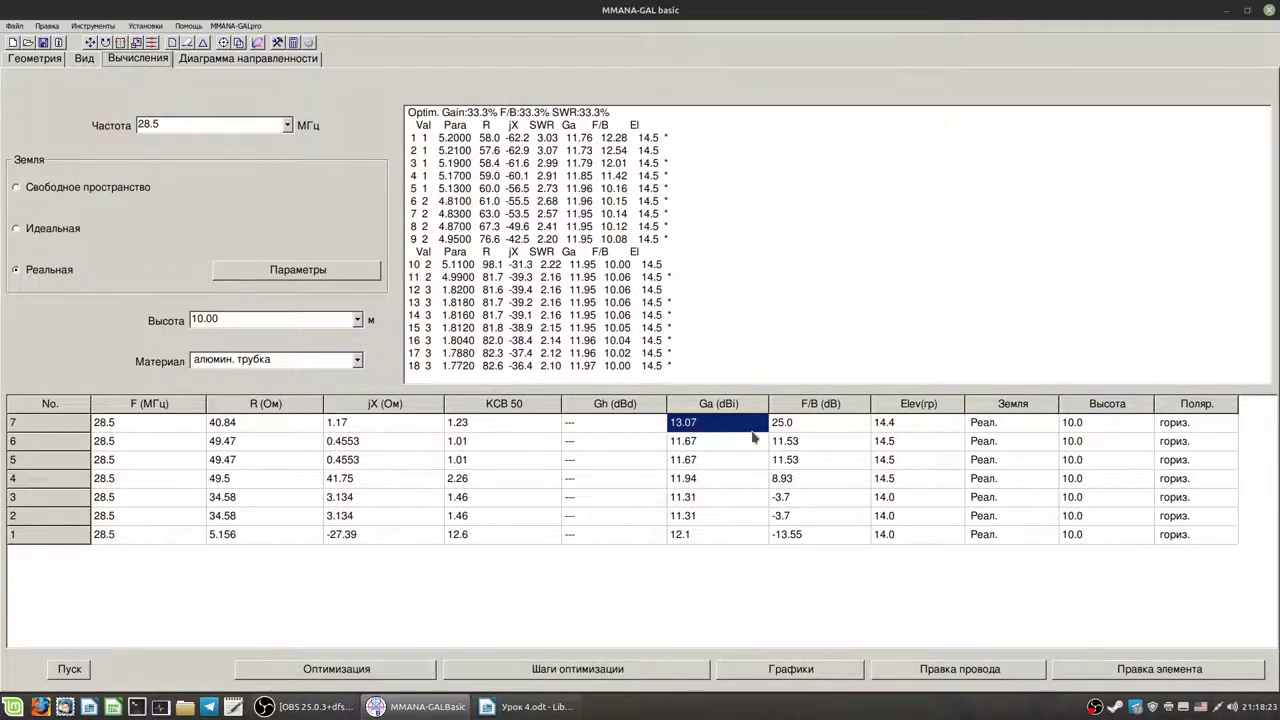
click(72, 672)
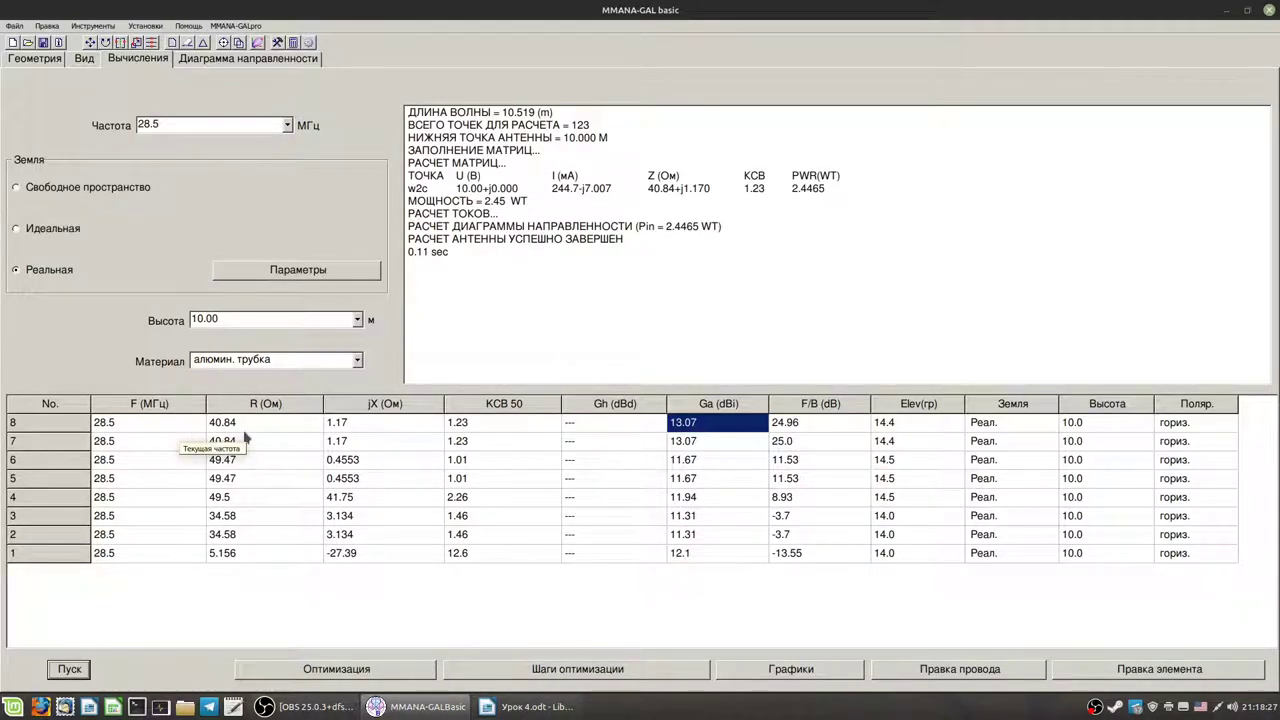
- Check the SWR, reactance and gain of the latest calculation
click(502, 427)
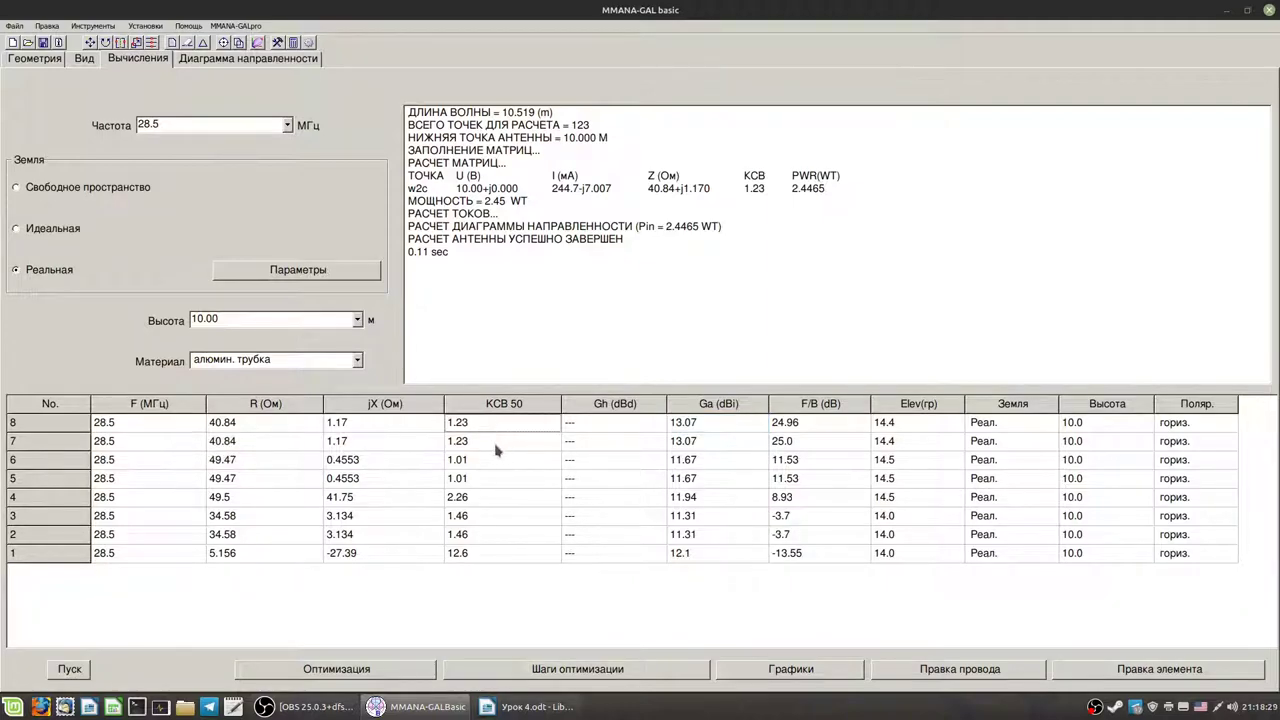
click(363, 428)
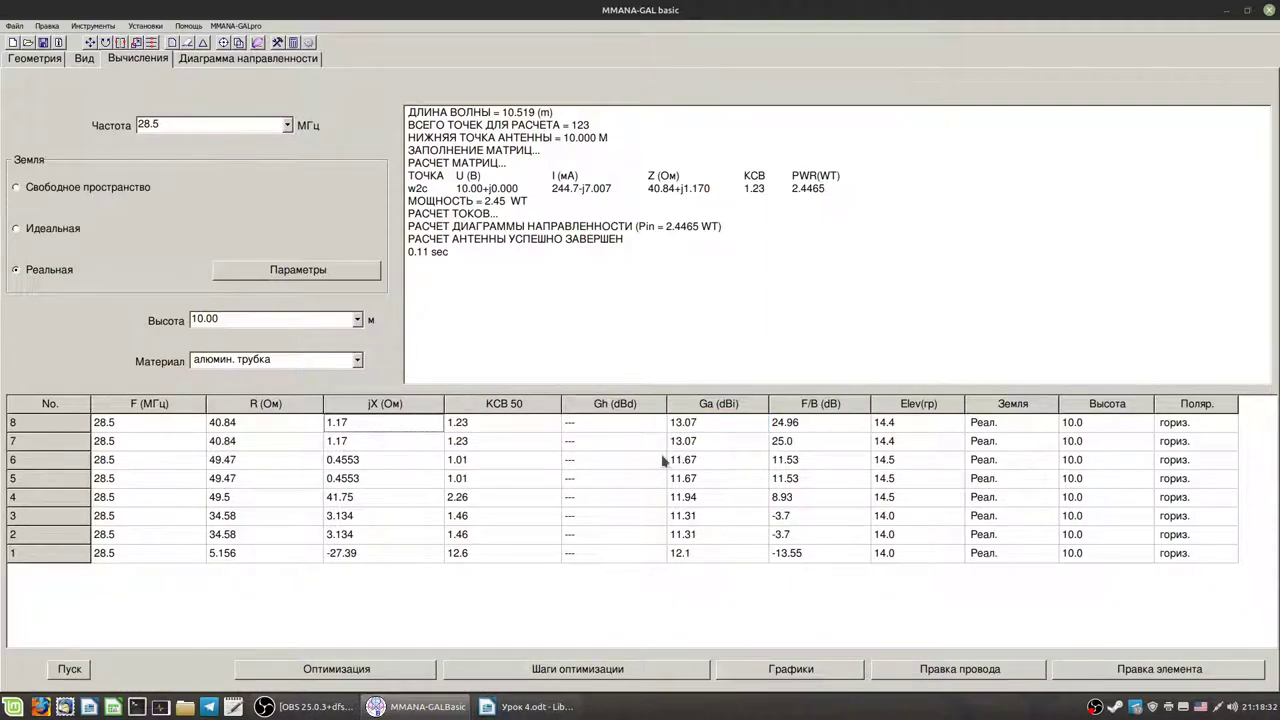
click(713, 427)
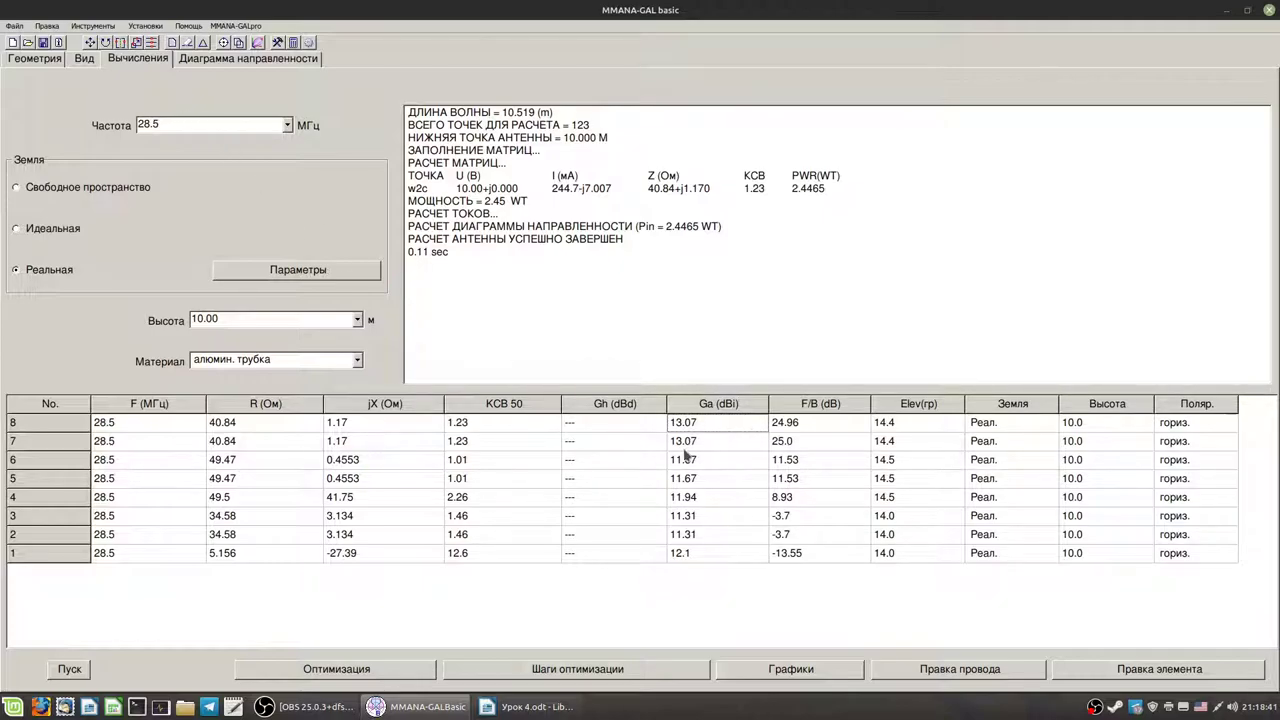
- Compare the front-to-back ratios of the two latest calculation results with the earlier ones
key(Right)
key(Down)
key(Down)
key(Up)
key(Up)
key(Down)
key(Down)
click(796, 446)
click(806, 426)
click(802, 445)
click(805, 426)
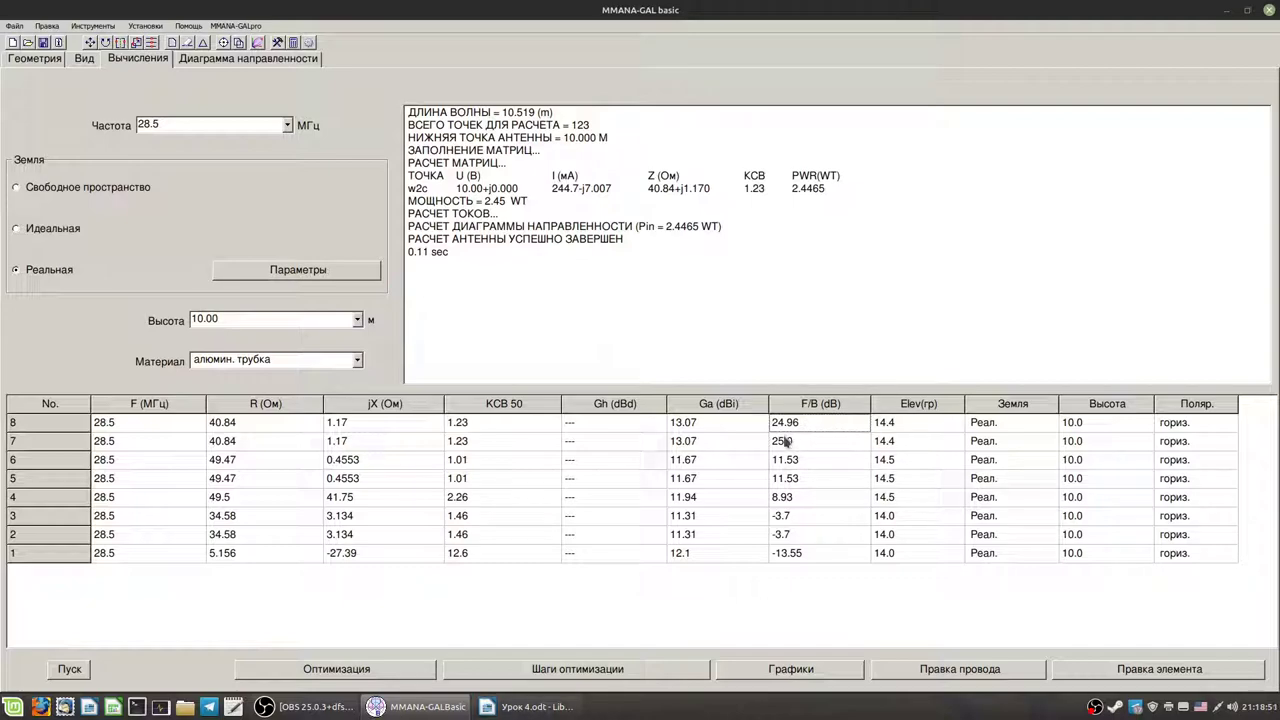
click(788, 447)
click(780, 429)
click(789, 448)
- Examine the azimuth and elevation radiation patterns of the optimized three-element antenna
click(255, 60)
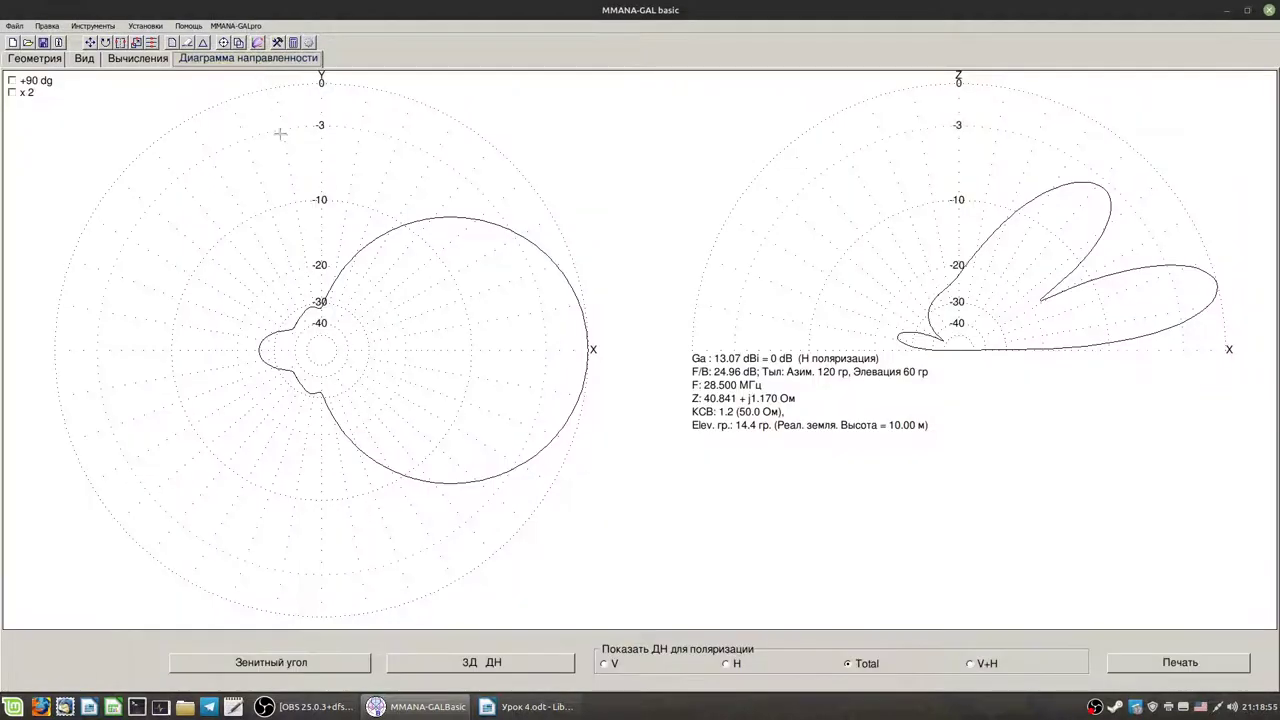
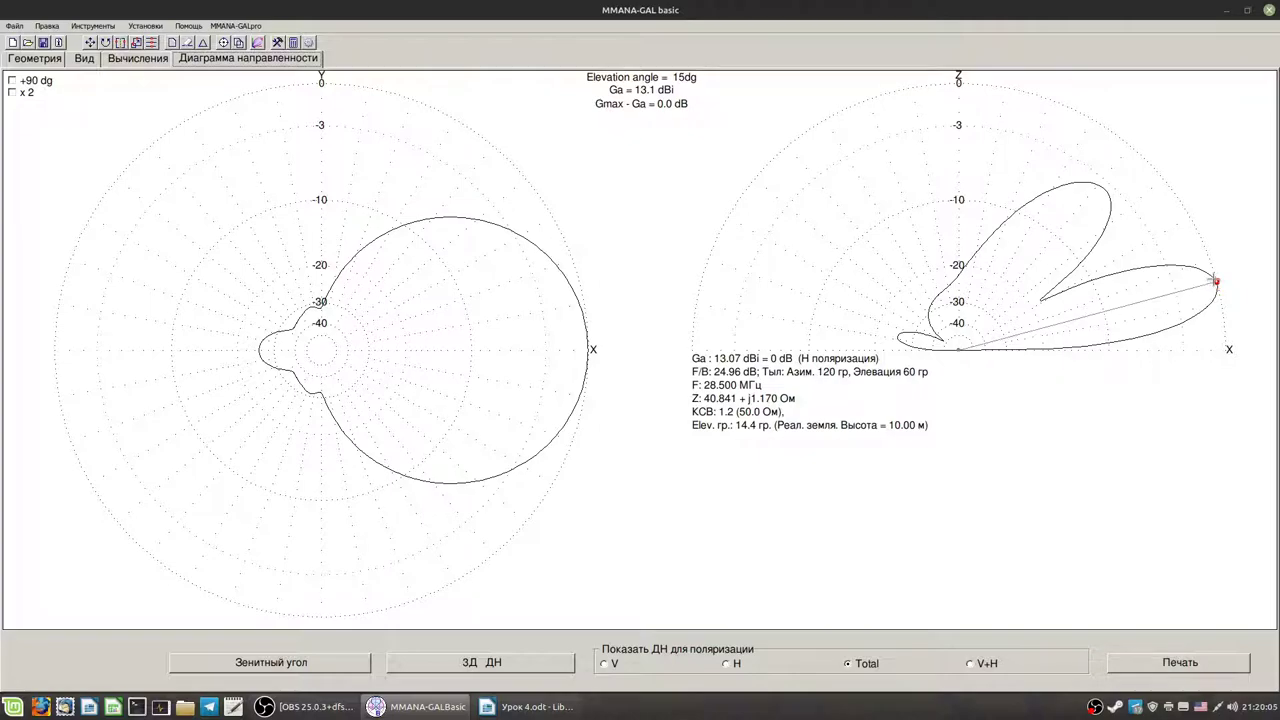
click(141, 61)
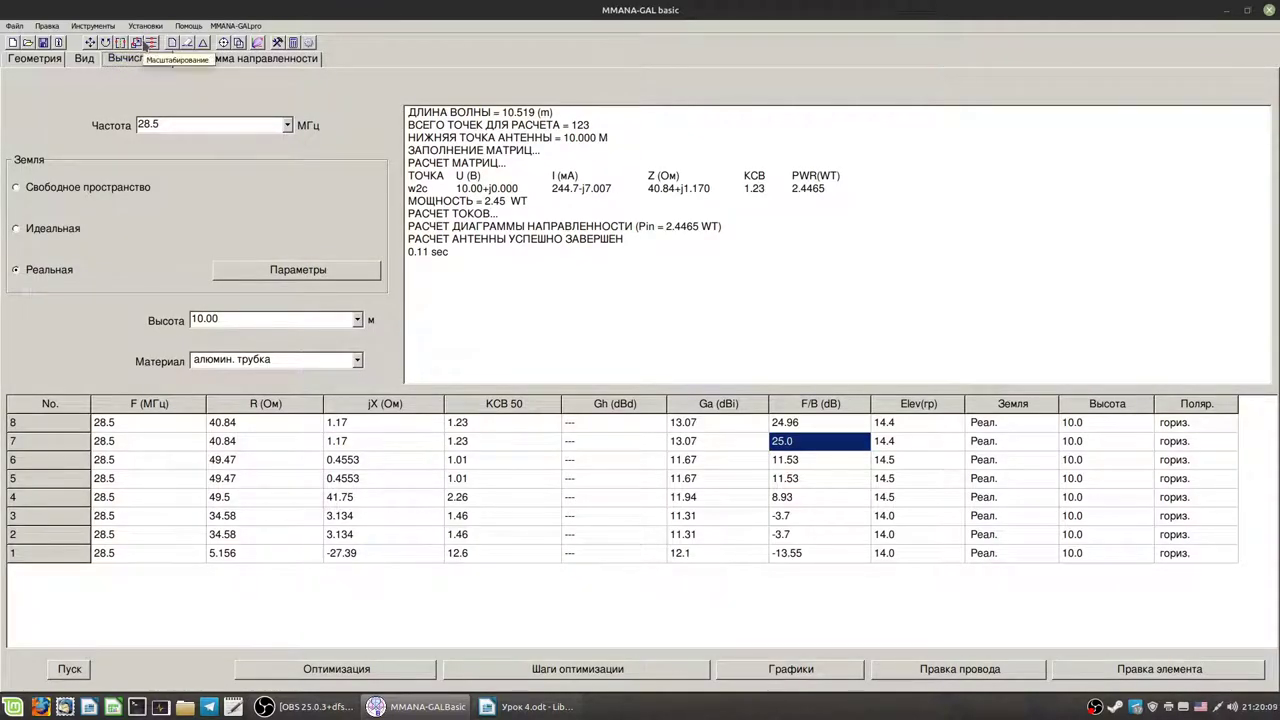
click(220, 59)
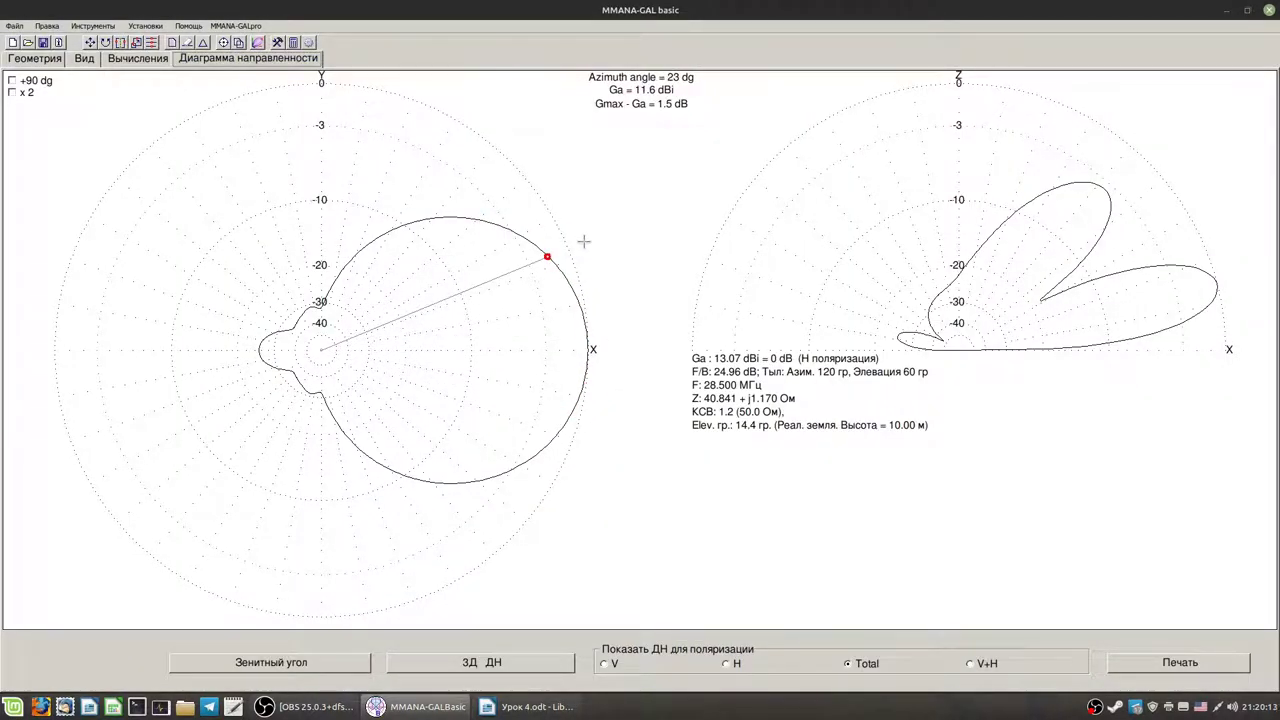
- Inspect the optimized three-element layout and its current distribution in the 3D antenna view
click(138, 58)
click(84, 58)
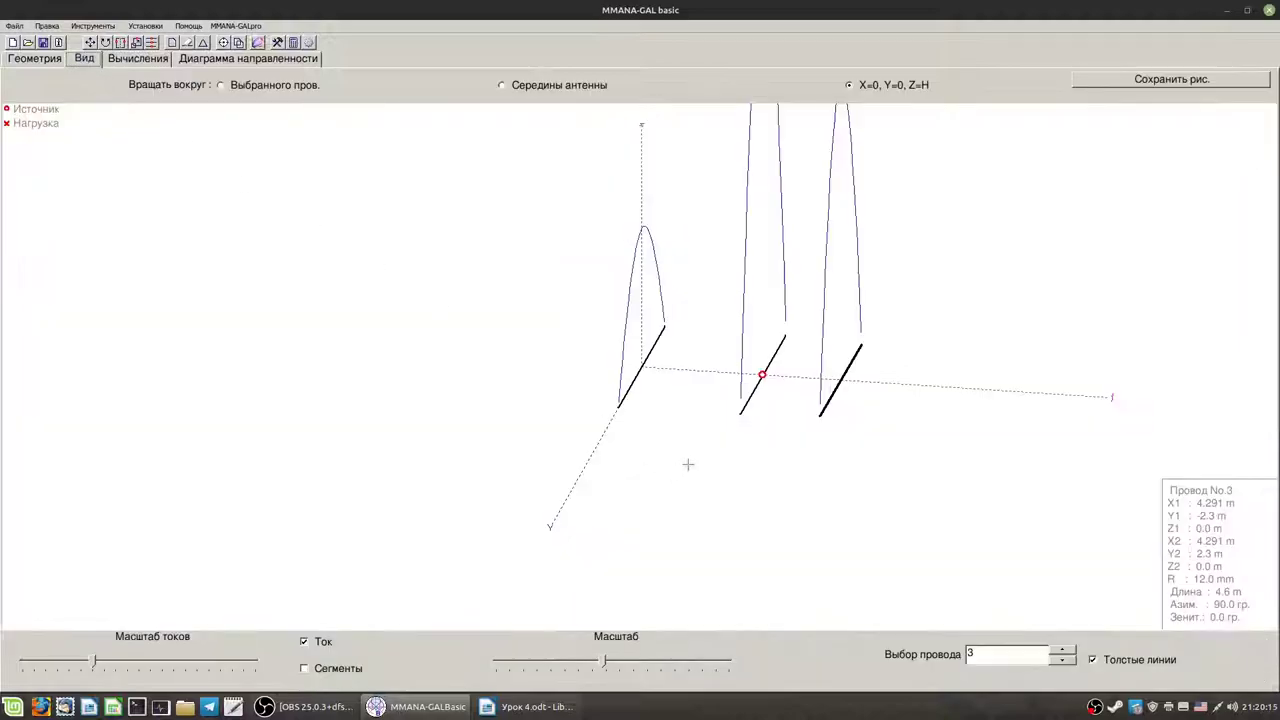
drag(842, 372, 886, 454)
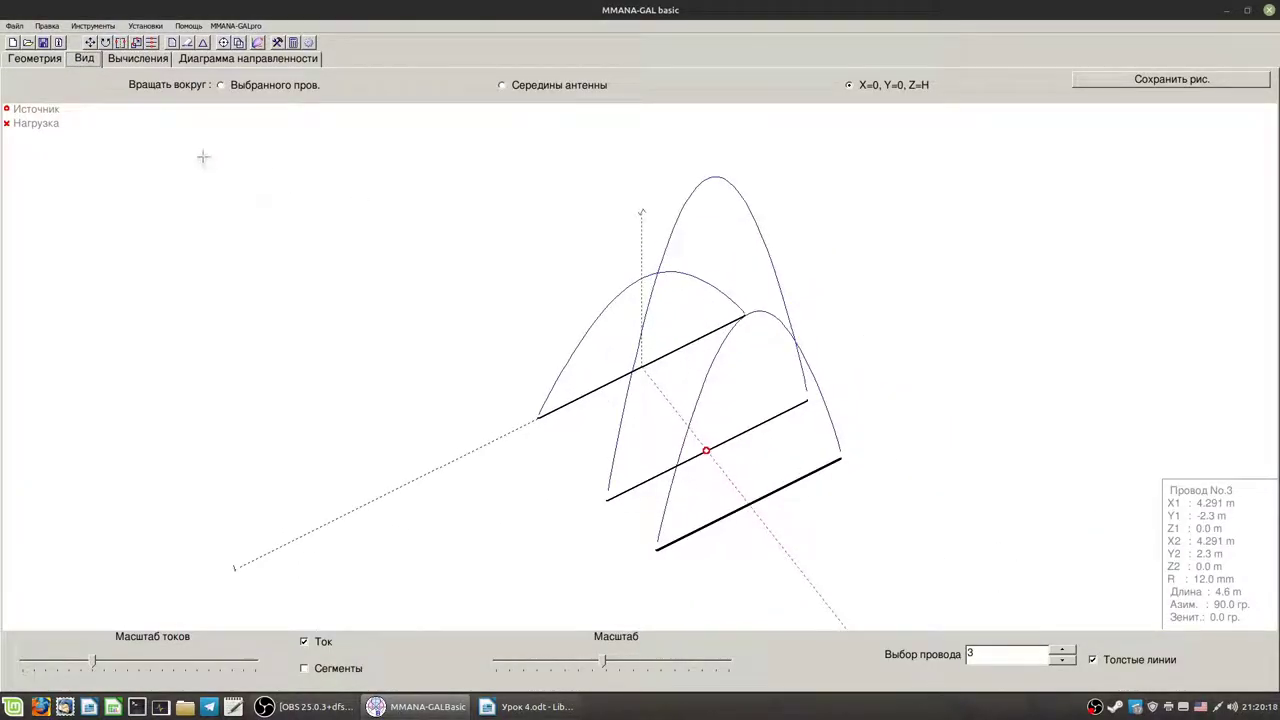
- Check the X positions of the three wires in the geometry table
click(38, 62)
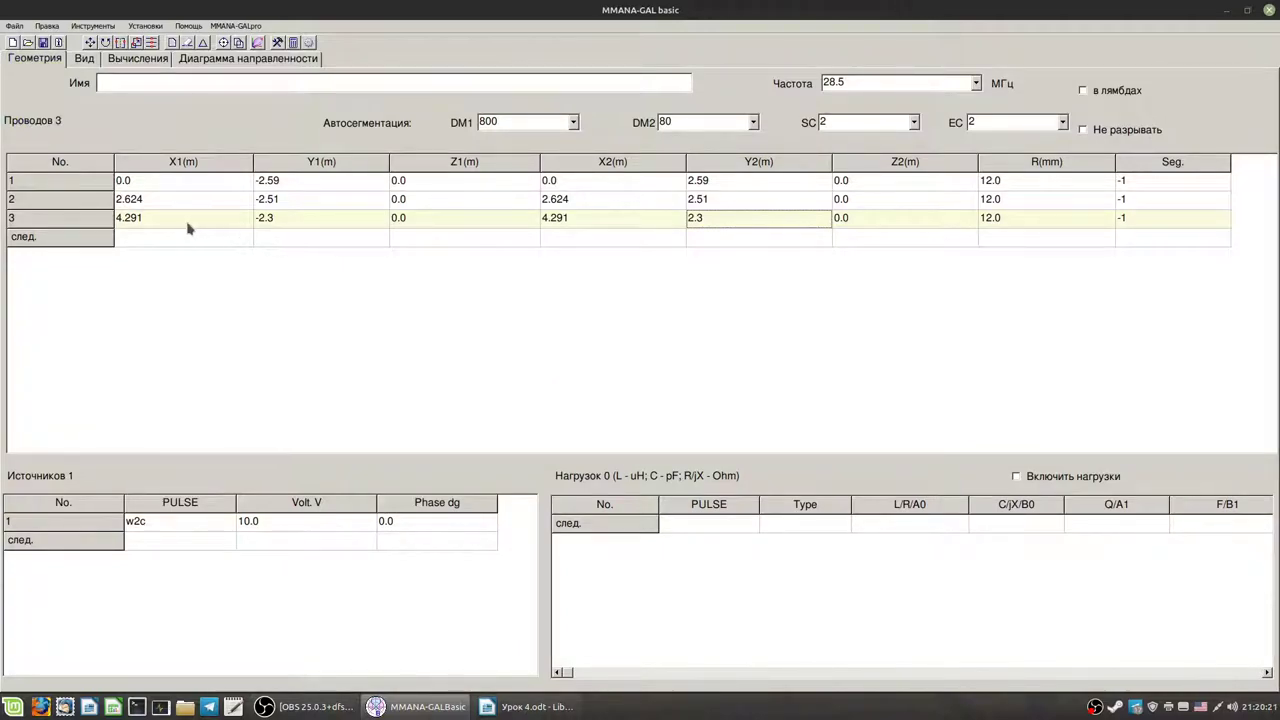
click(158, 238)
click(155, 221)
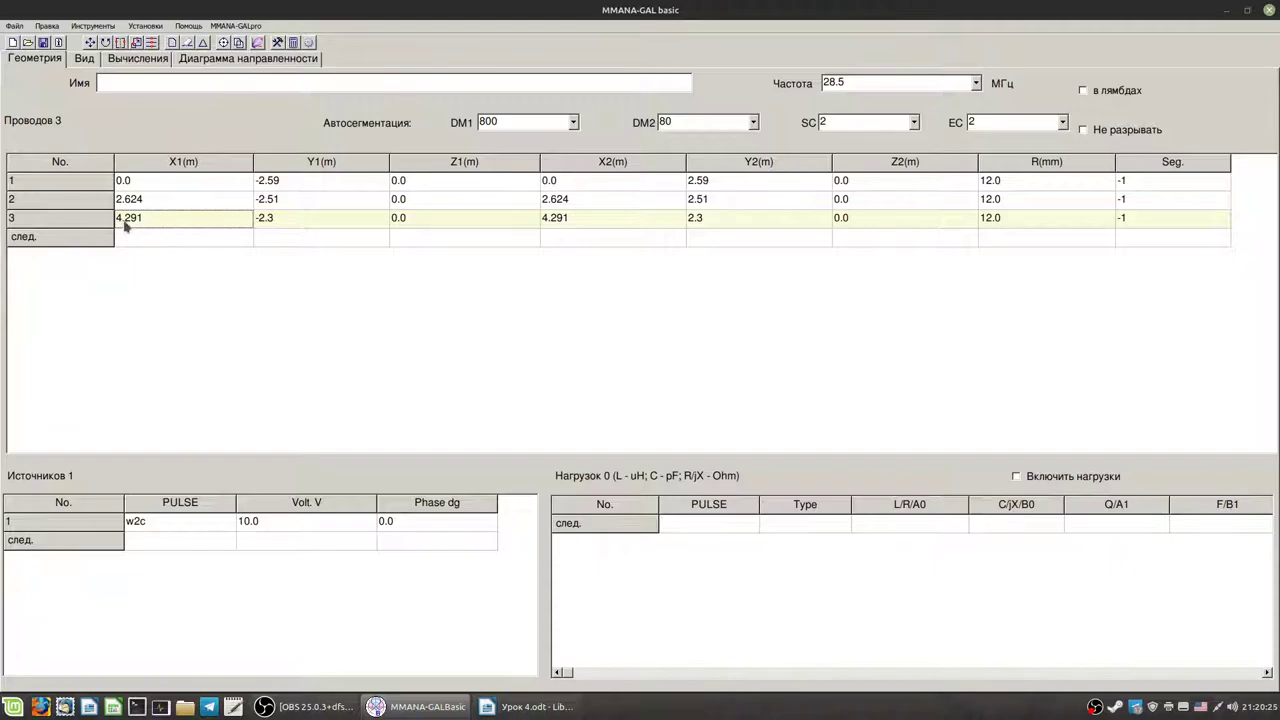
click(133, 200)
click(134, 184)
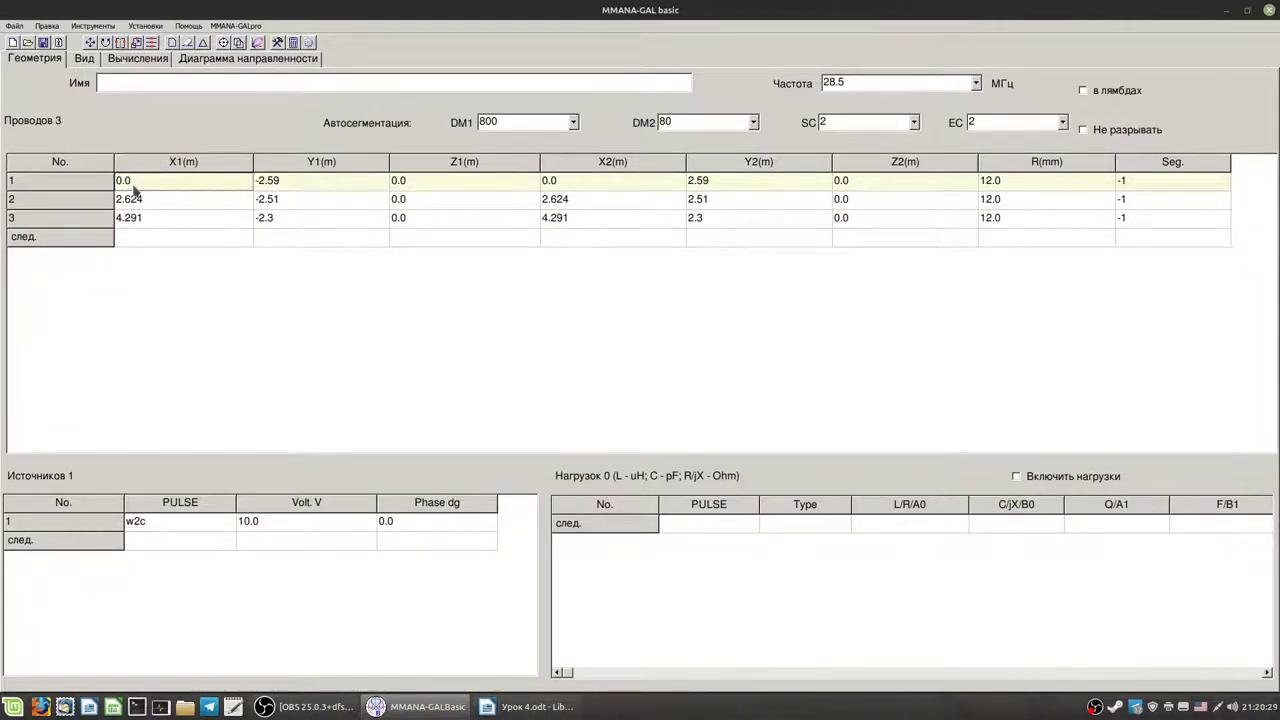
click(128, 207)
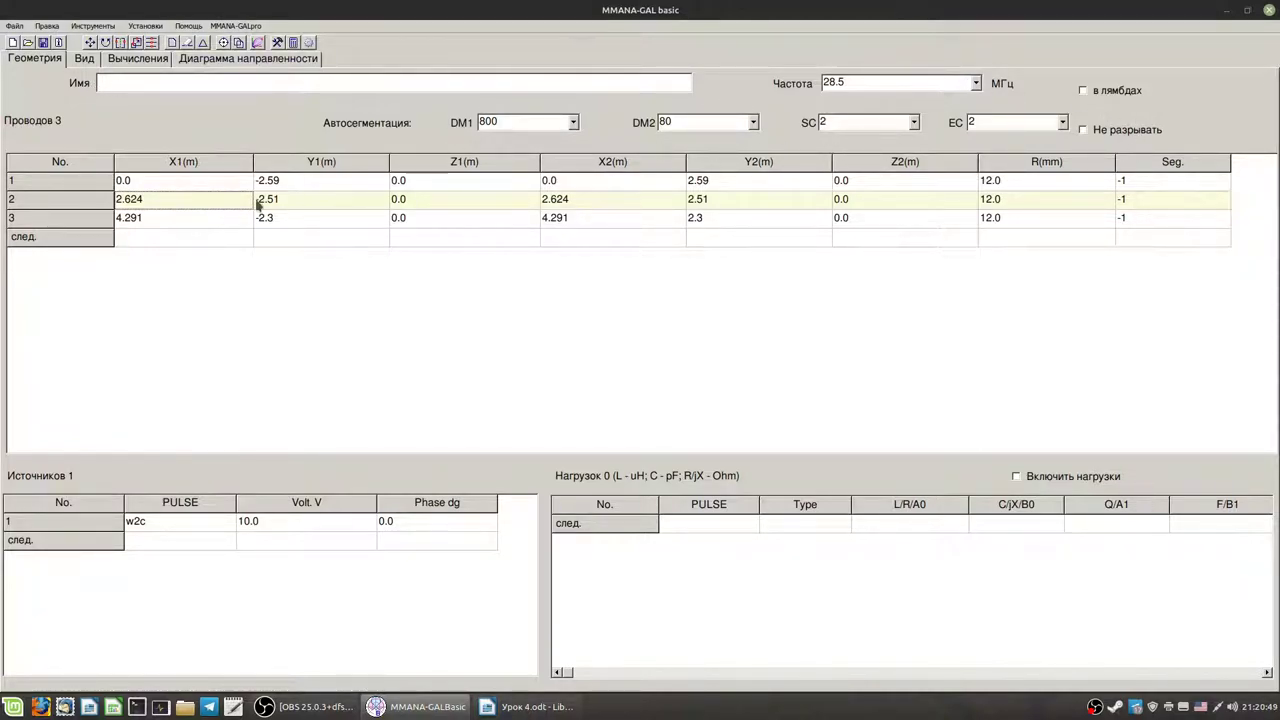
- Compare the coordinates of the driven element, director and reflector with the 3D view of the antenna
click(86, 58)
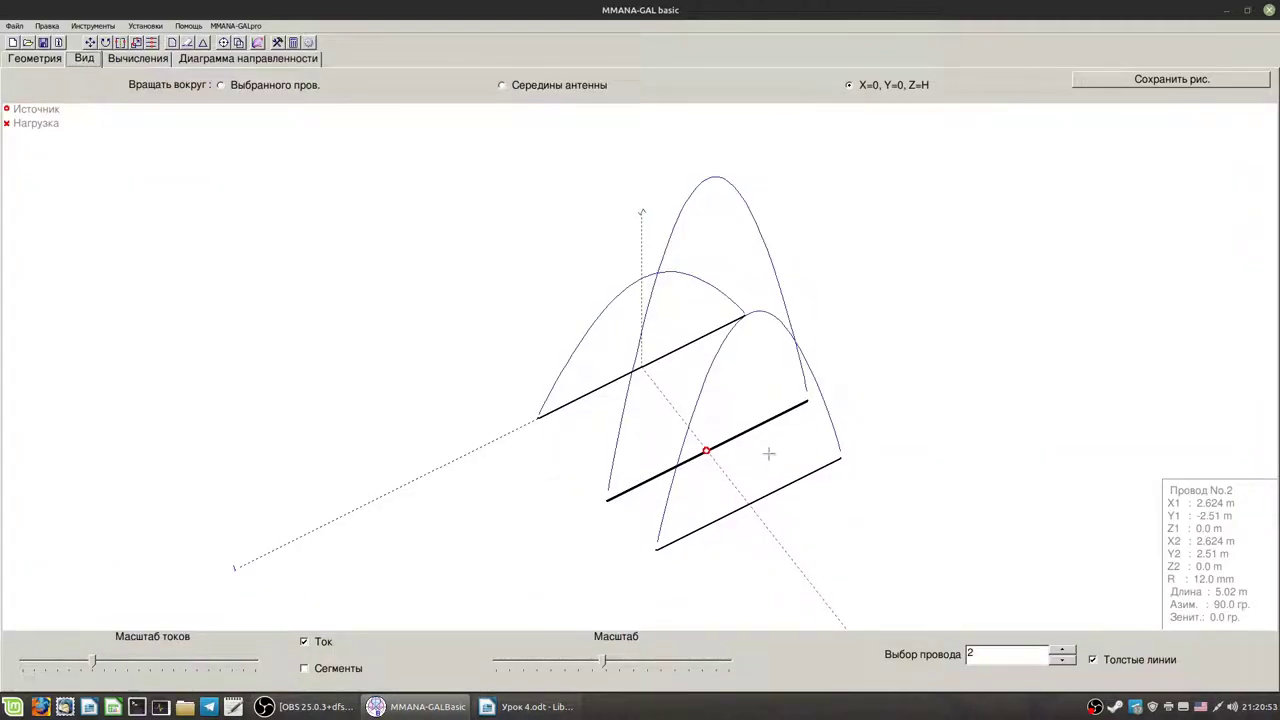
click(42, 64)
click(138, 218)
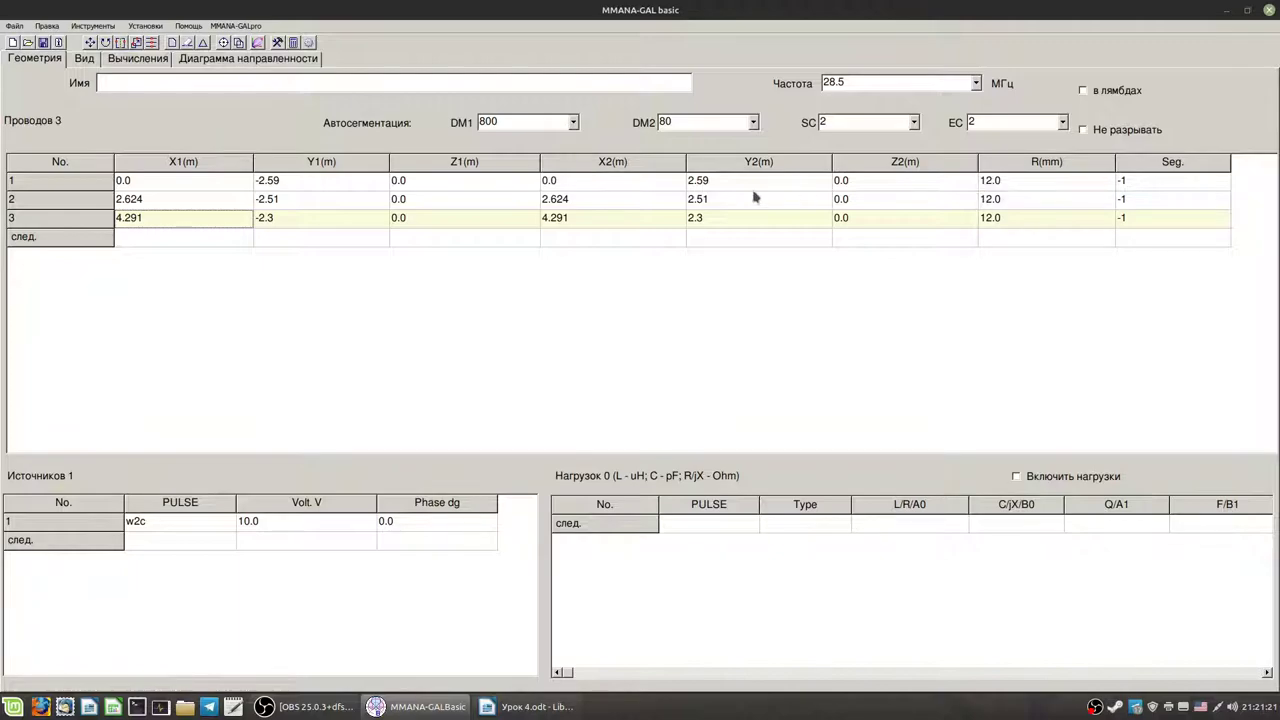
click(713, 184)
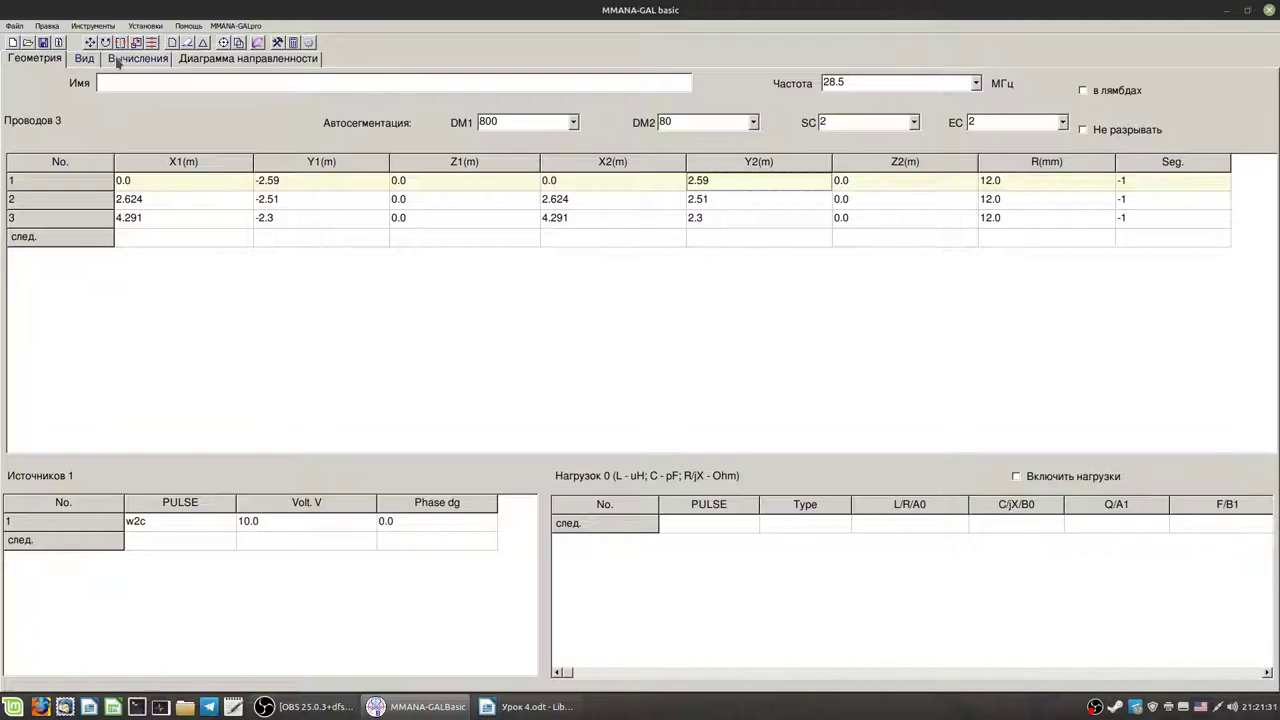
click(86, 59)
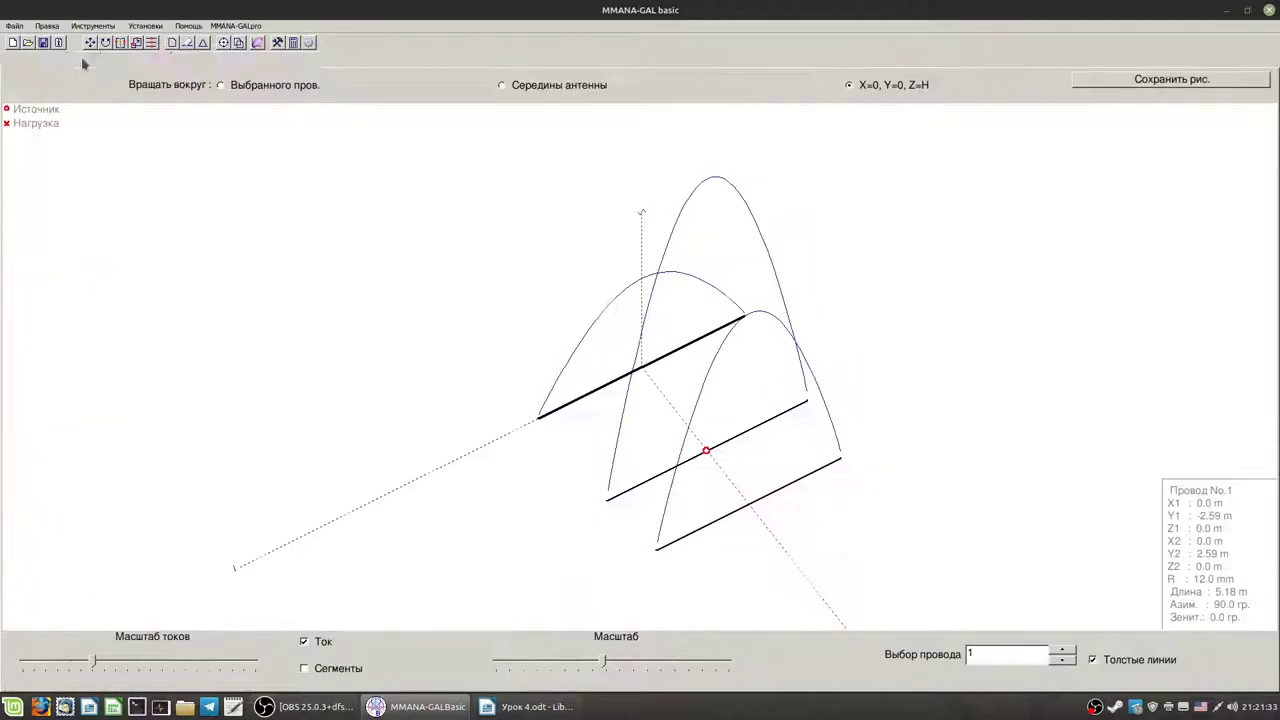
mouse_move(680, 480)
mouse_down()
mouse_move(726, 474)
mouse_move(683, 467)
mouse_move(700, 478)
mouse_up()
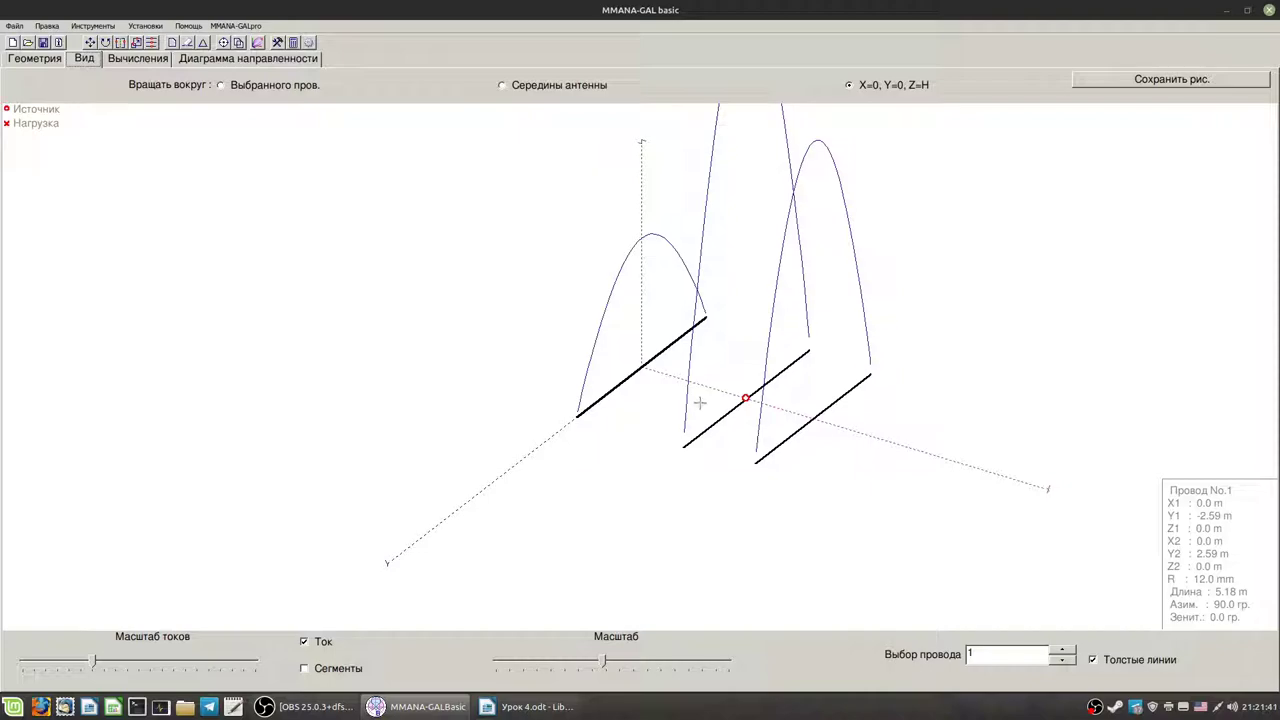
- Add a fourth wire to the geometry table with X1 and X2 set to 5 m
click(35, 62)
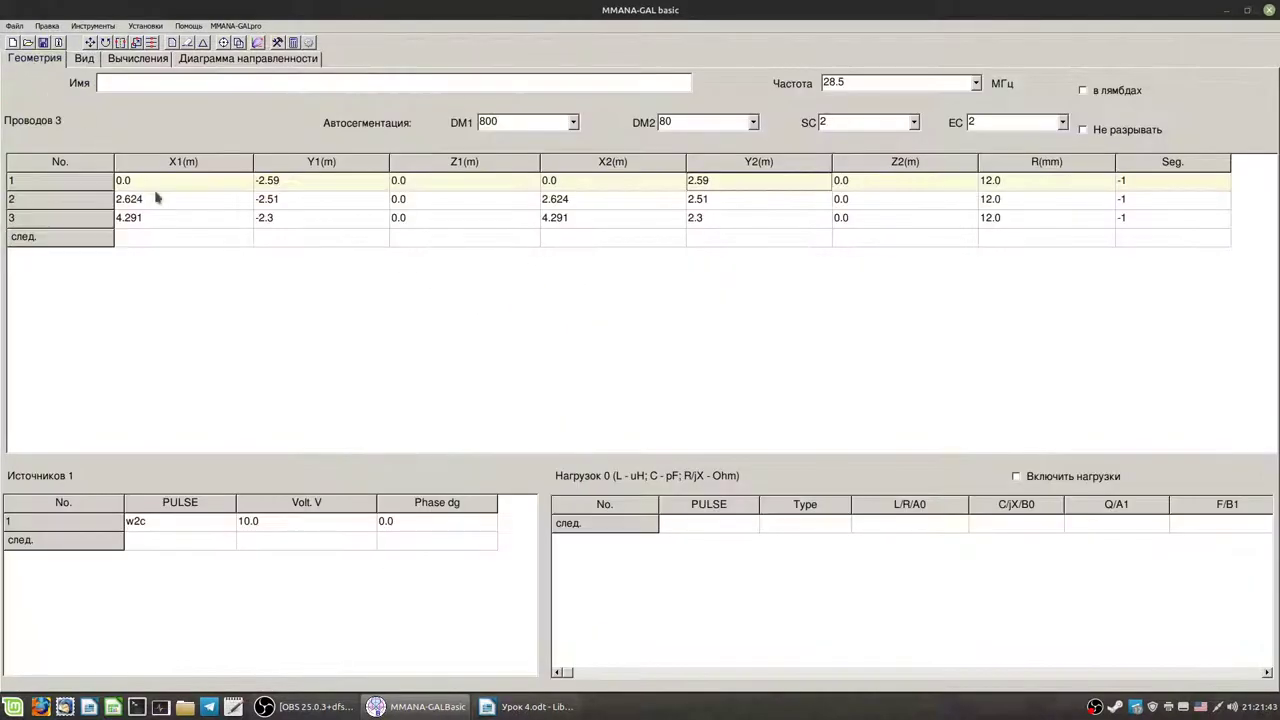
click(150, 237)
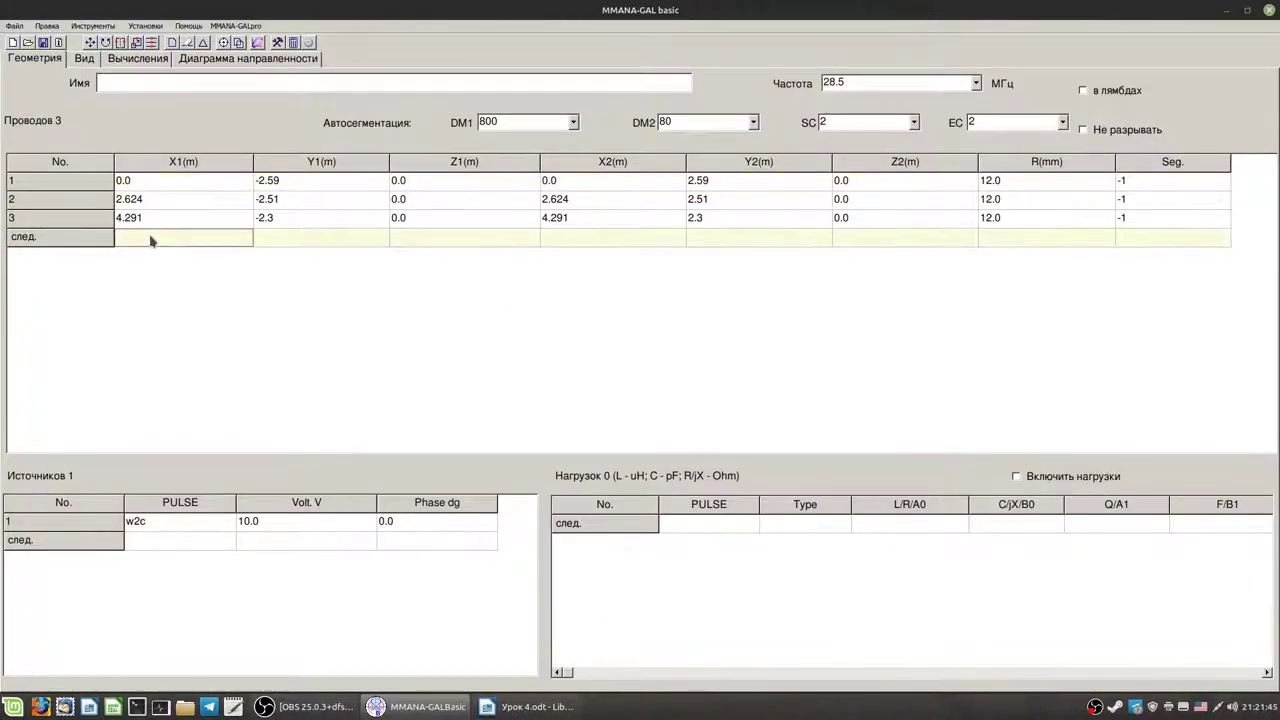
text(5)
key(Return)
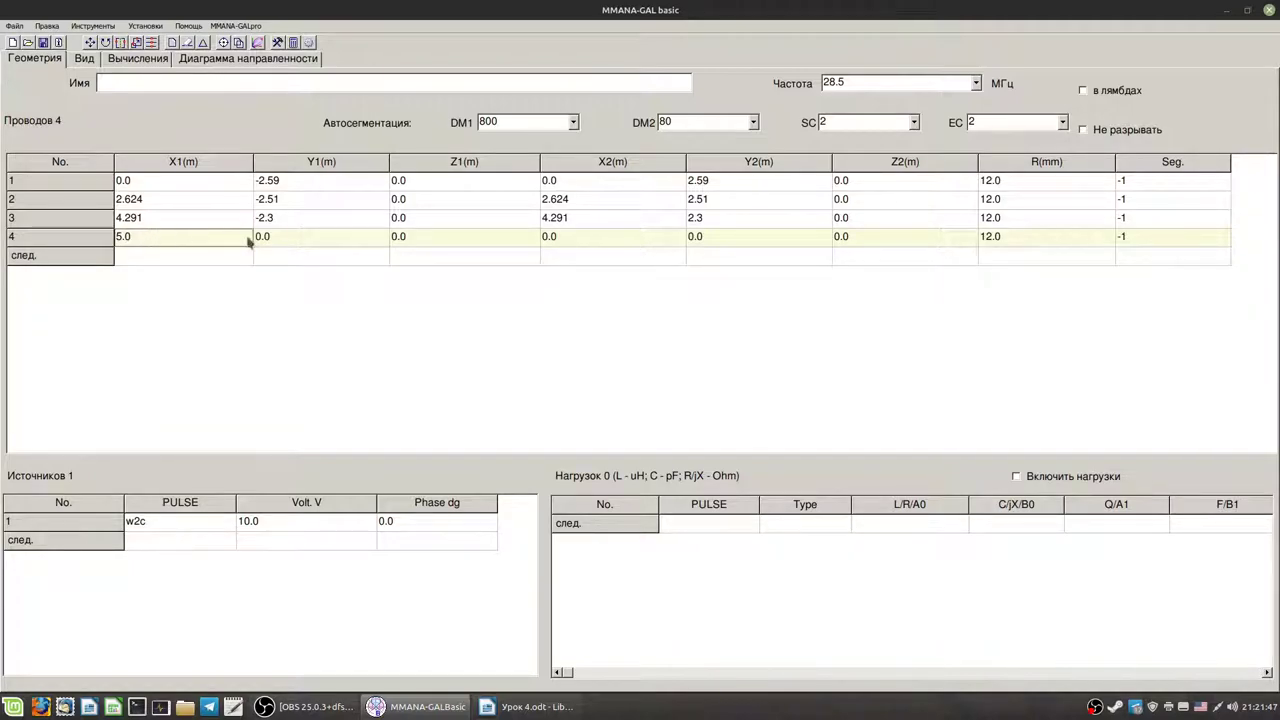
click(594, 243)
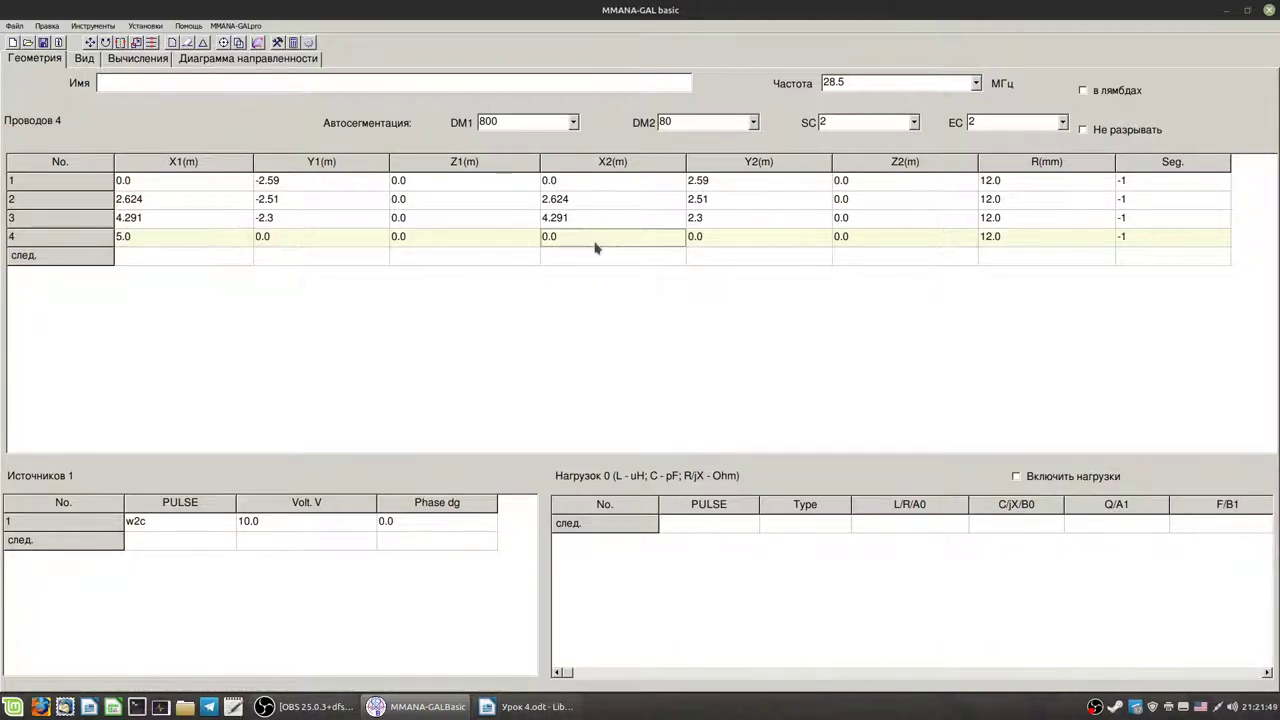
text(5)
key(Return)
- Set the fourth wire's Y1 to -2.3 m and Y2 to 2.3 m, and display it in the 3D view
click(290, 238)
text(-)
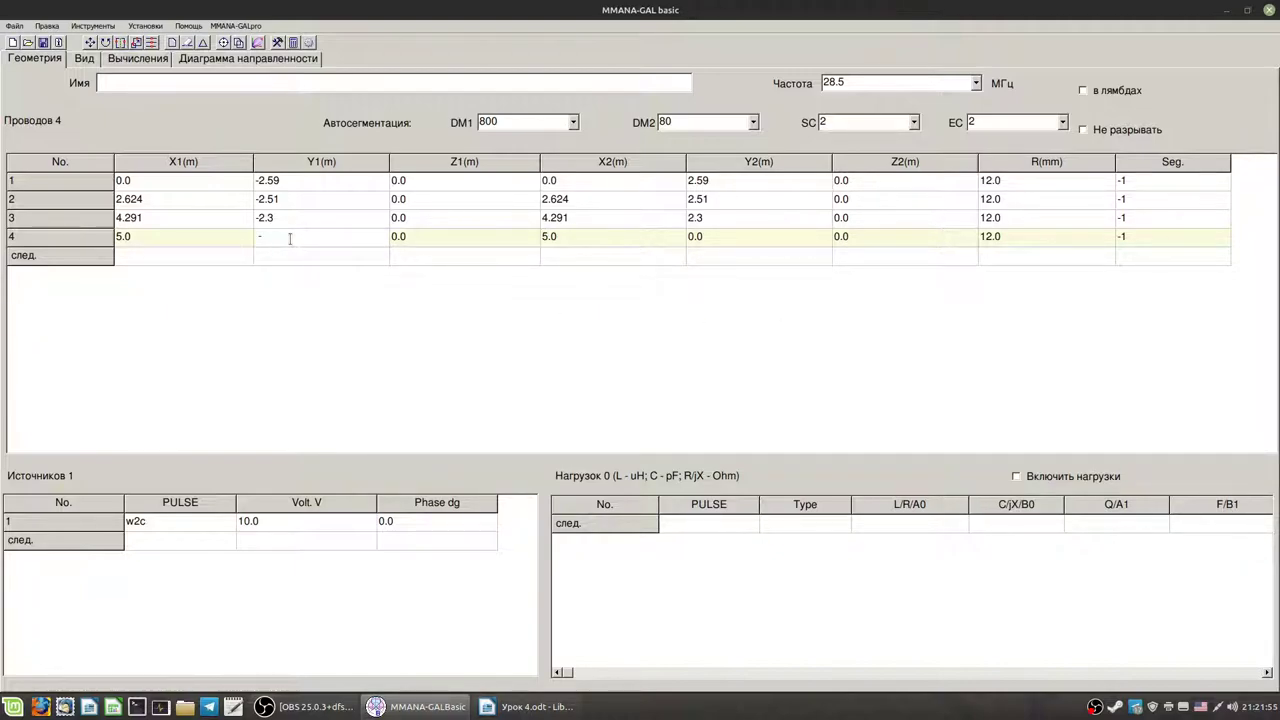
text(2.3)
key(Return)
click(736, 238)
text(2.3)
key(Return)
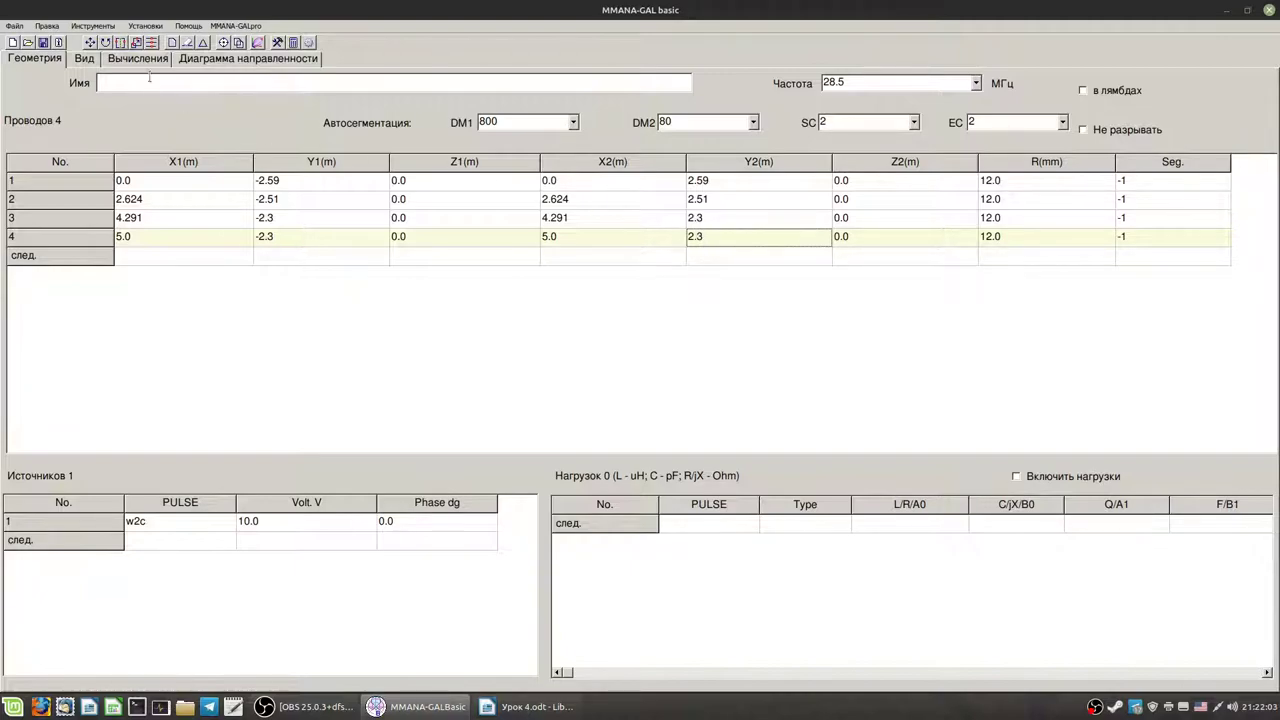
click(94, 60)
mouse_move(869, 472)
mouse_down()
mouse_move(880, 471)
mouse_move(869, 470)
mouse_up()
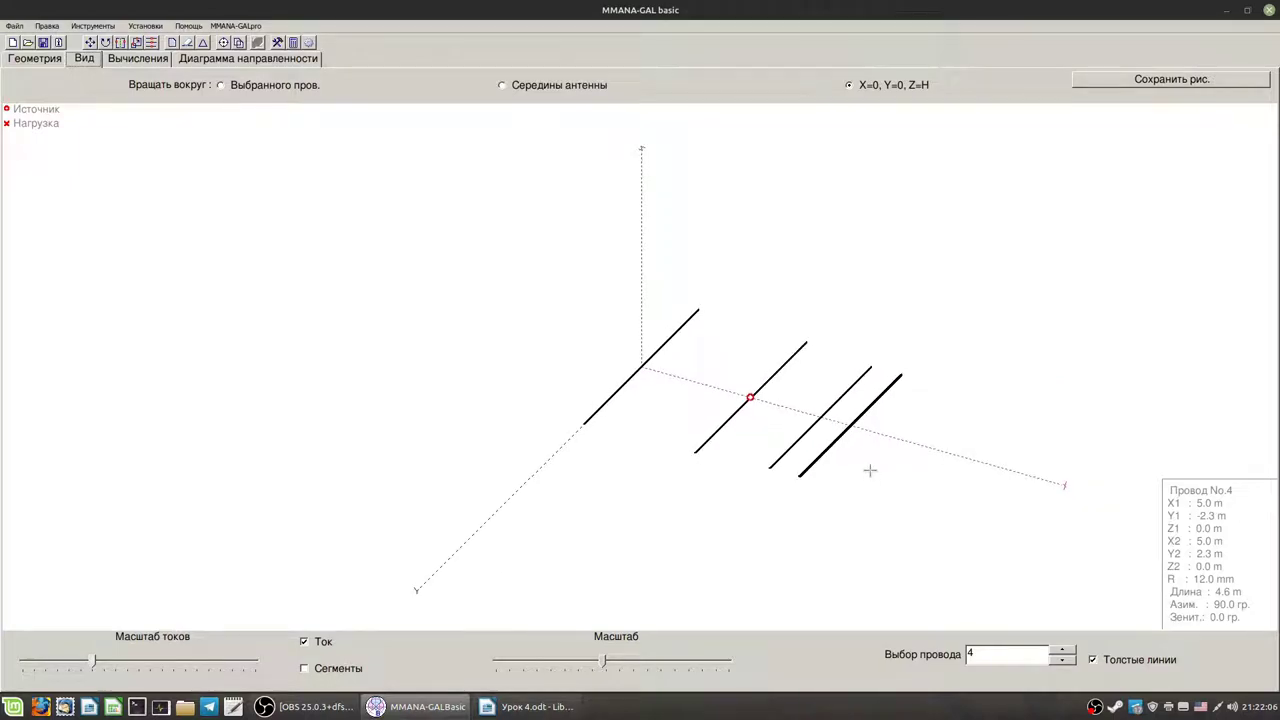
- Inspect the arrangement of the four antenna elements in the 3D view from several angles, starting with the reflector wire
click(632, 379)
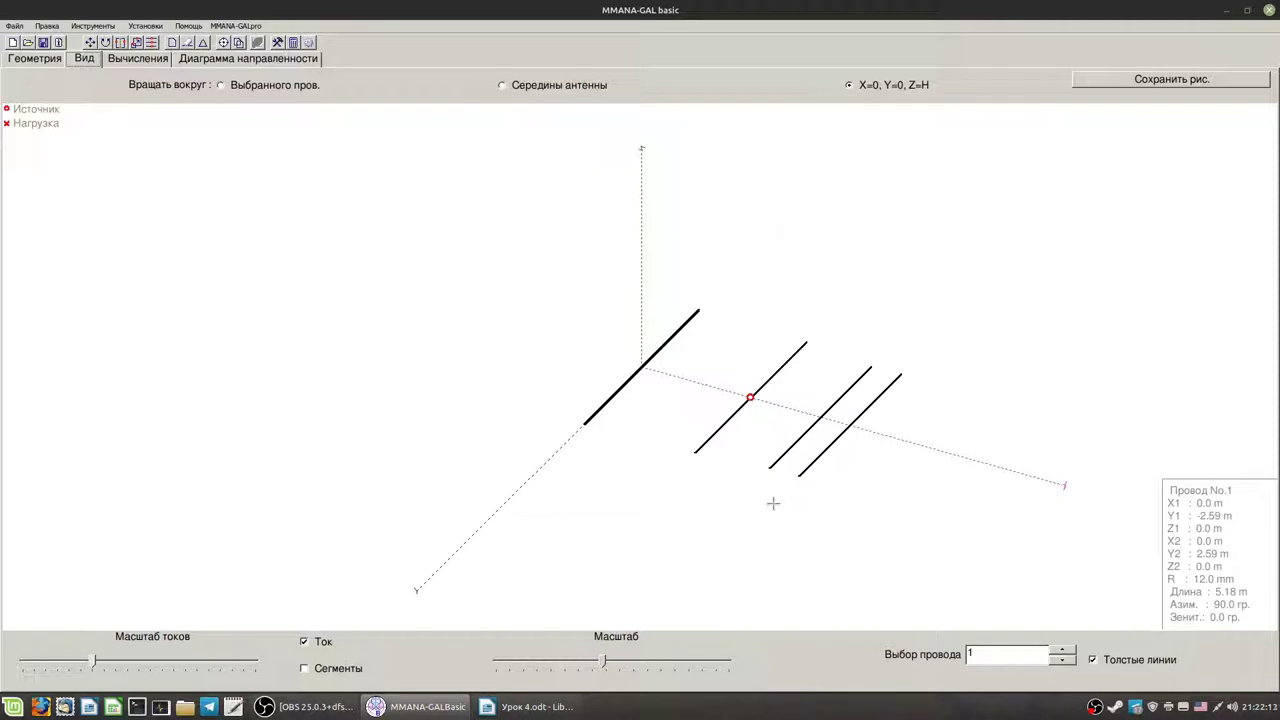
drag(702, 536, 646, 376)
mouse_move(826, 517)
mouse_down()
mouse_move(800, 507)
mouse_move(823, 514)
mouse_up()
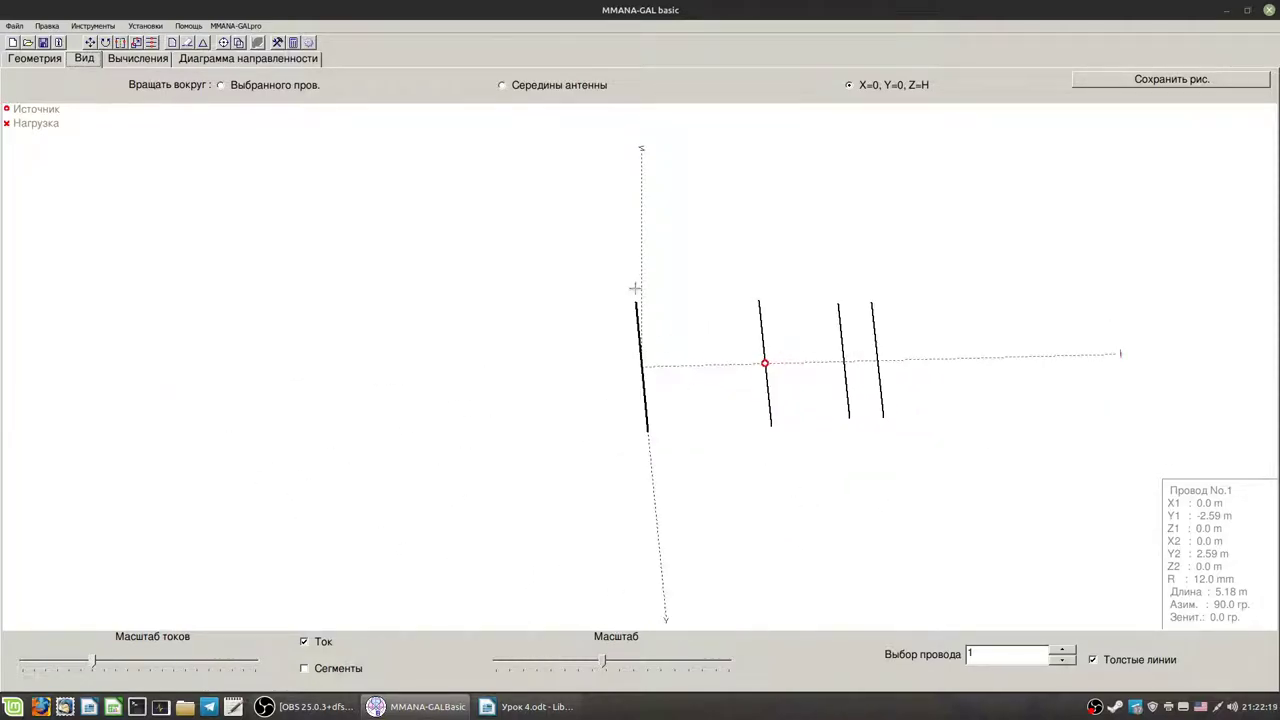
drag(735, 487, 789, 514)
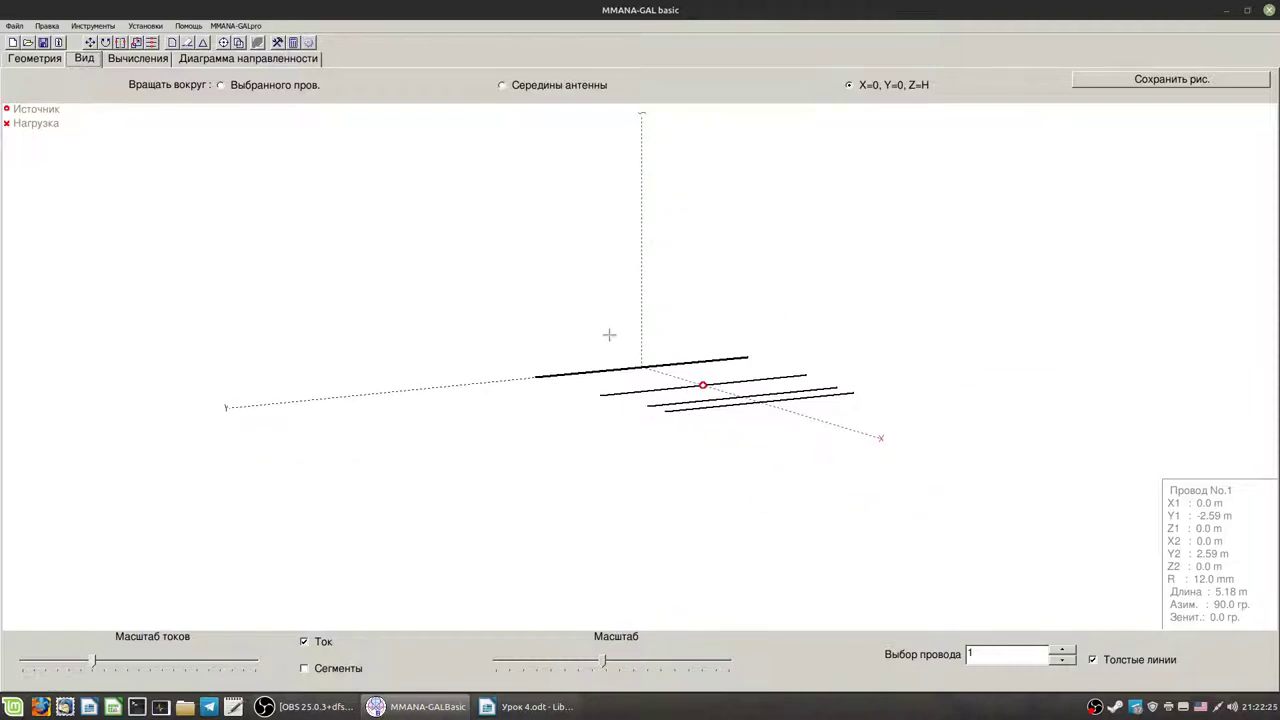
mouse_move(688, 519)
mouse_down()
mouse_move(706, 523)
mouse_move(686, 506)
mouse_move(710, 530)
mouse_up()
- Compare the coordinates and lengths of the reflector, driven element and two directors in the 3D view
click(850, 418)
click(810, 414)
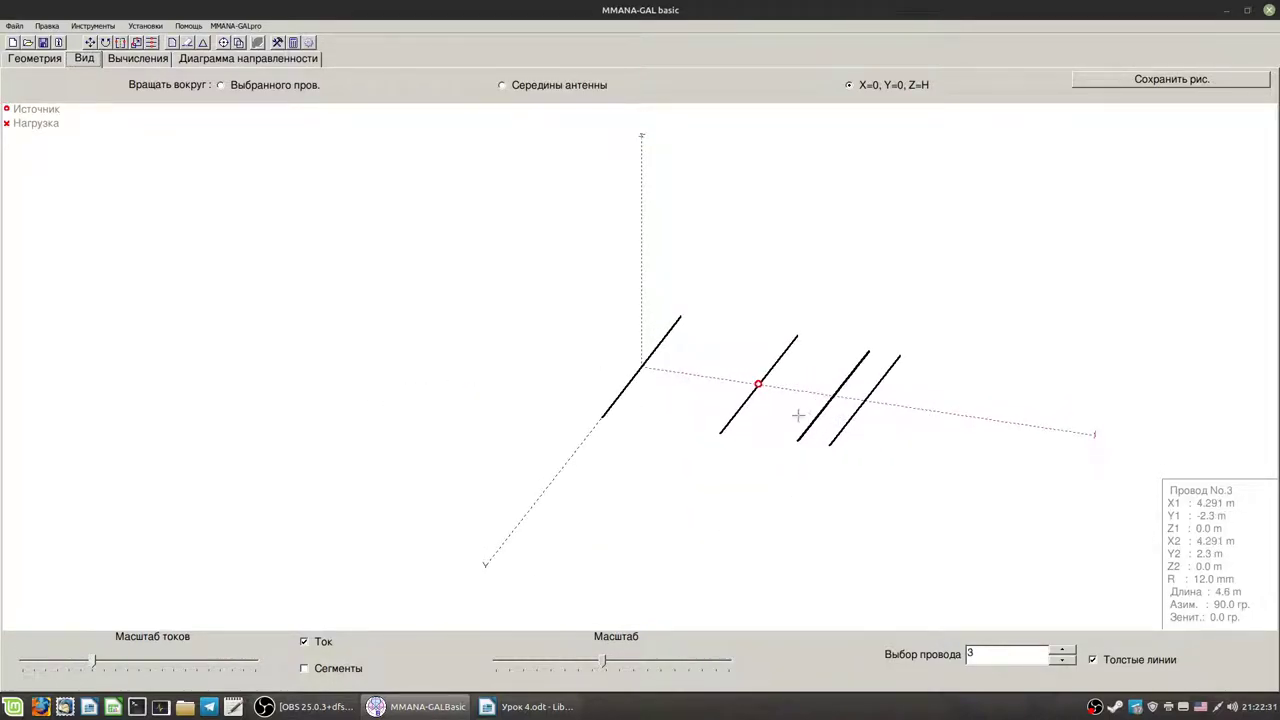
click(740, 408)
click(625, 386)
click(749, 405)
click(849, 421)
click(818, 414)
click(833, 442)
- Calculate the four-element antenna at 28.5 MHz and check its SWR, gain and front-to-back ratio
click(148, 61)
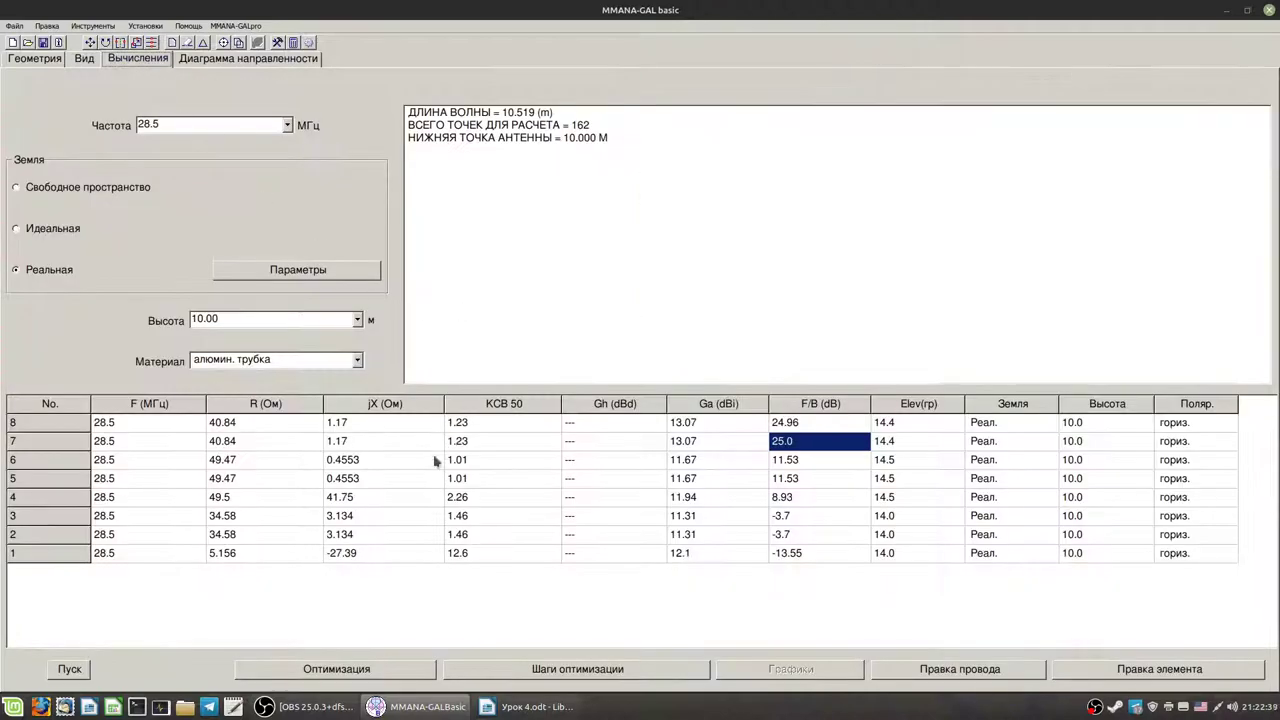
click(47, 668)
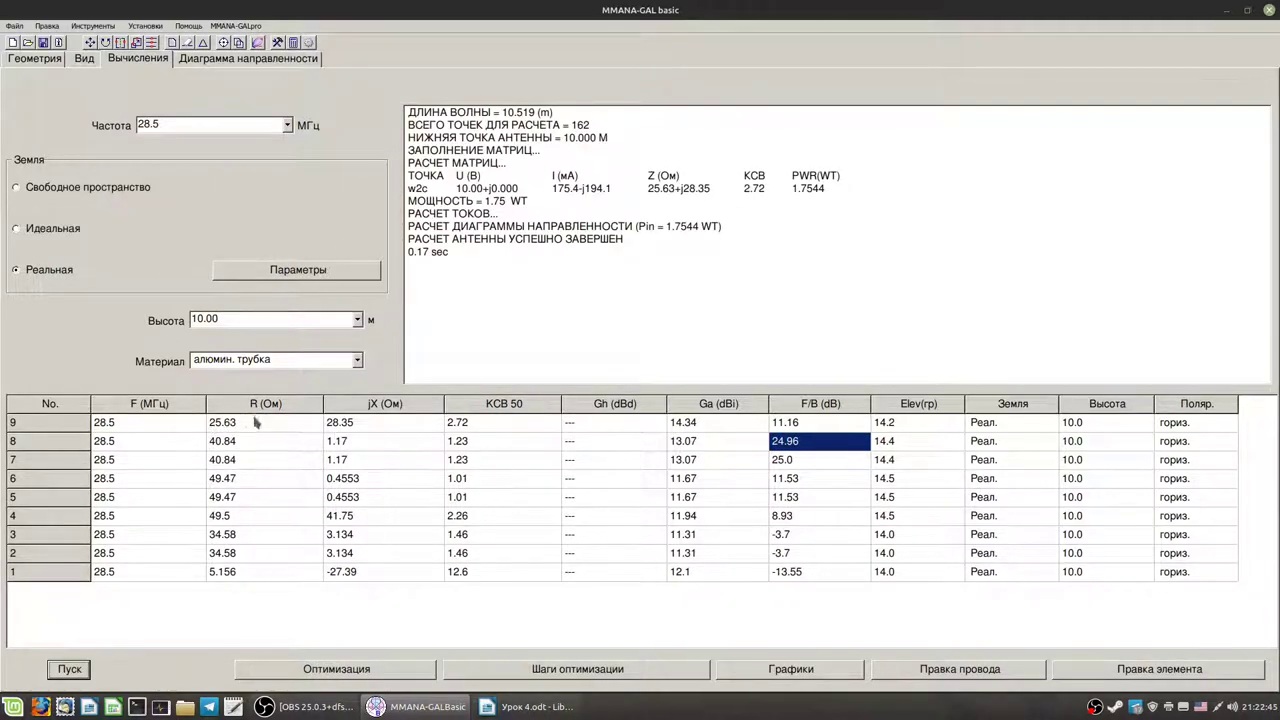
click(462, 426)
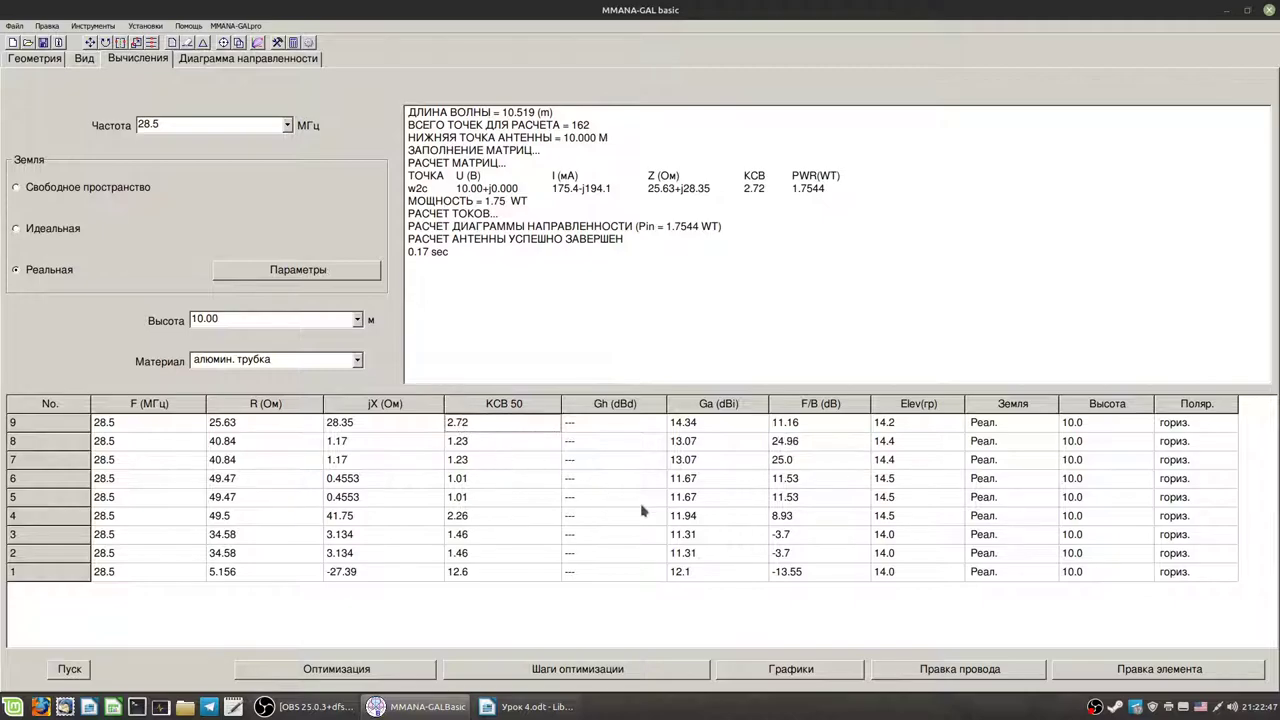
click(708, 426)
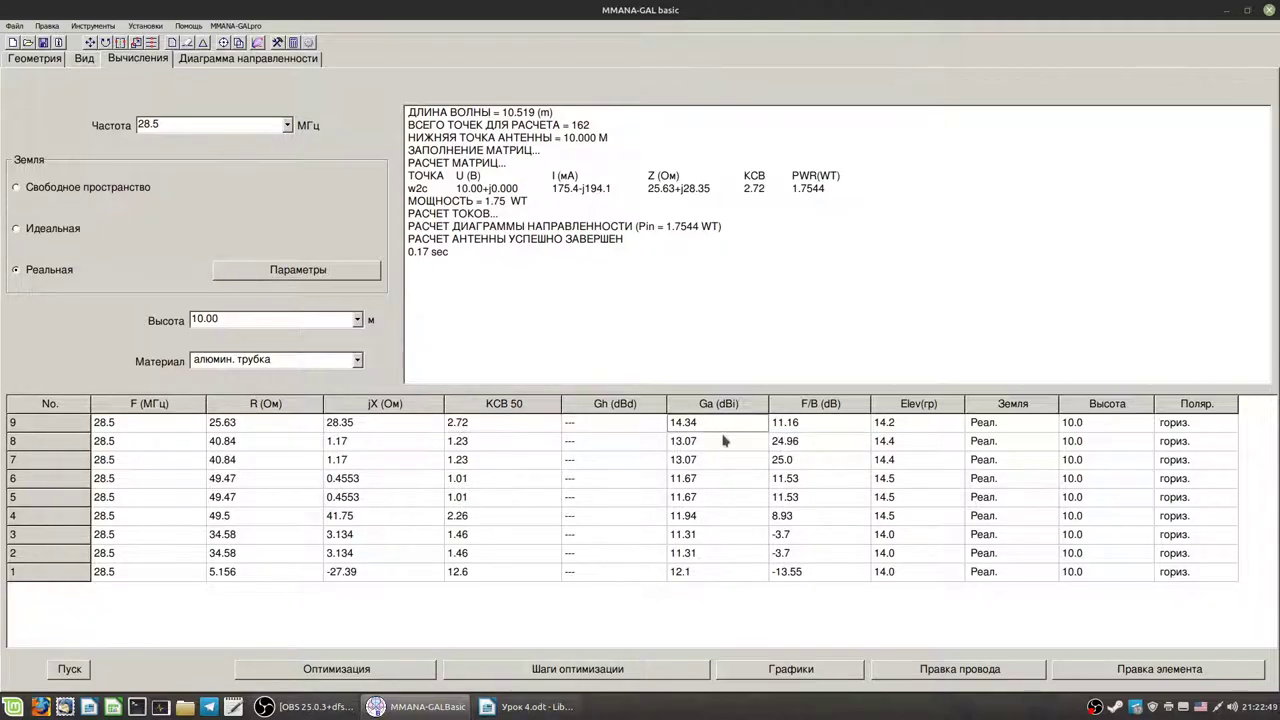
click(796, 425)
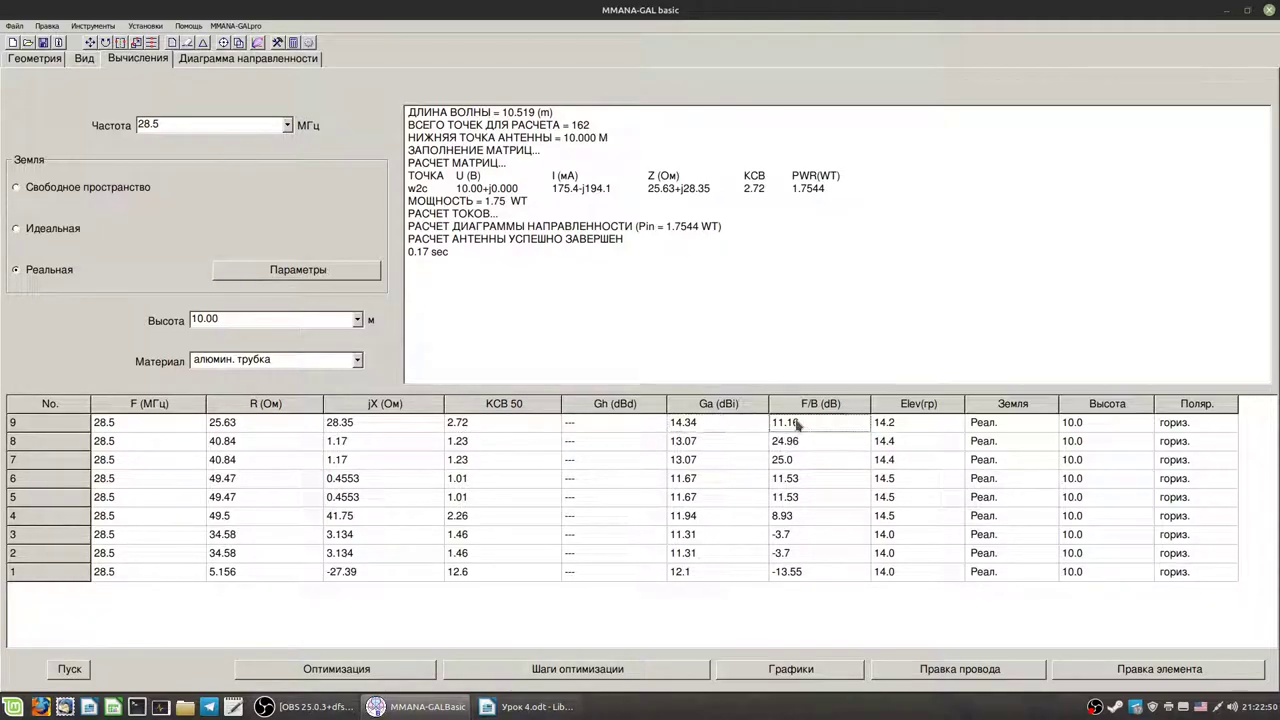
- Read the gain of the front and rear lobes in the azimuth and elevation radiation patterns
click(241, 61)
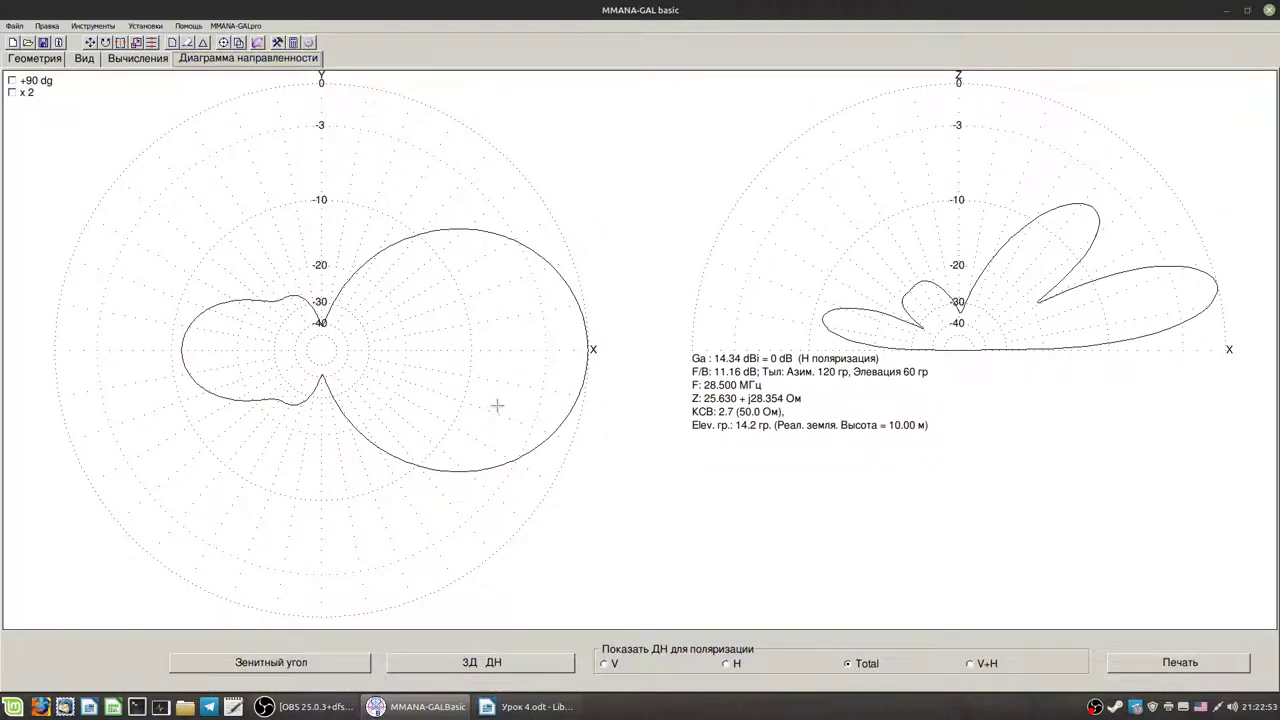
click(182, 345)
mouse_move(210, 345)
mouse_down()
mouse_move(286, 294)
mouse_move(200, 386)
mouse_move(620, 345)
mouse_move(985, 355)
mouse_move(1040, 245)
mouse_move(860, 314)
mouse_move(1097, 218)
mouse_move(1063, 208)
mouse_move(1082, 210)
mouse_move(1125, 268)
mouse_move(1198, 291)
mouse_up()
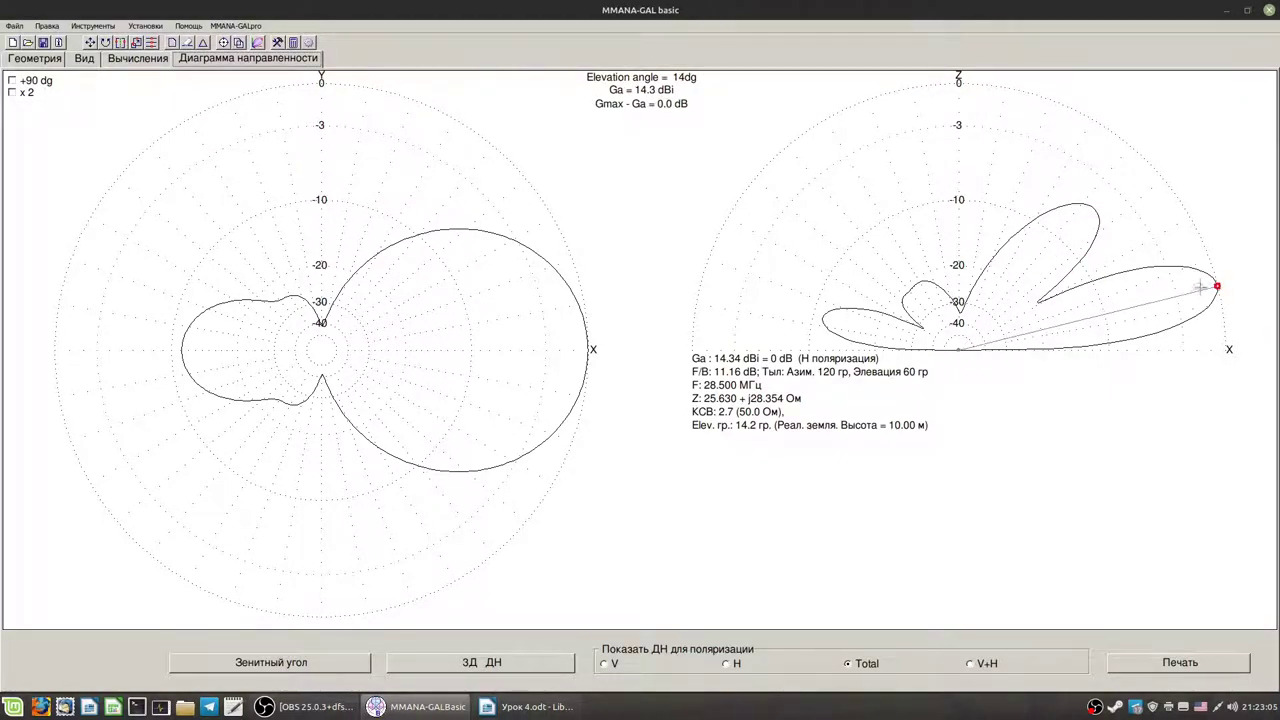
drag(855, 342, 848, 330)
click(237, 350)
mouse_move(224, 362)
mouse_down()
mouse_move(217, 333)
mouse_move(218, 350)
mouse_up()
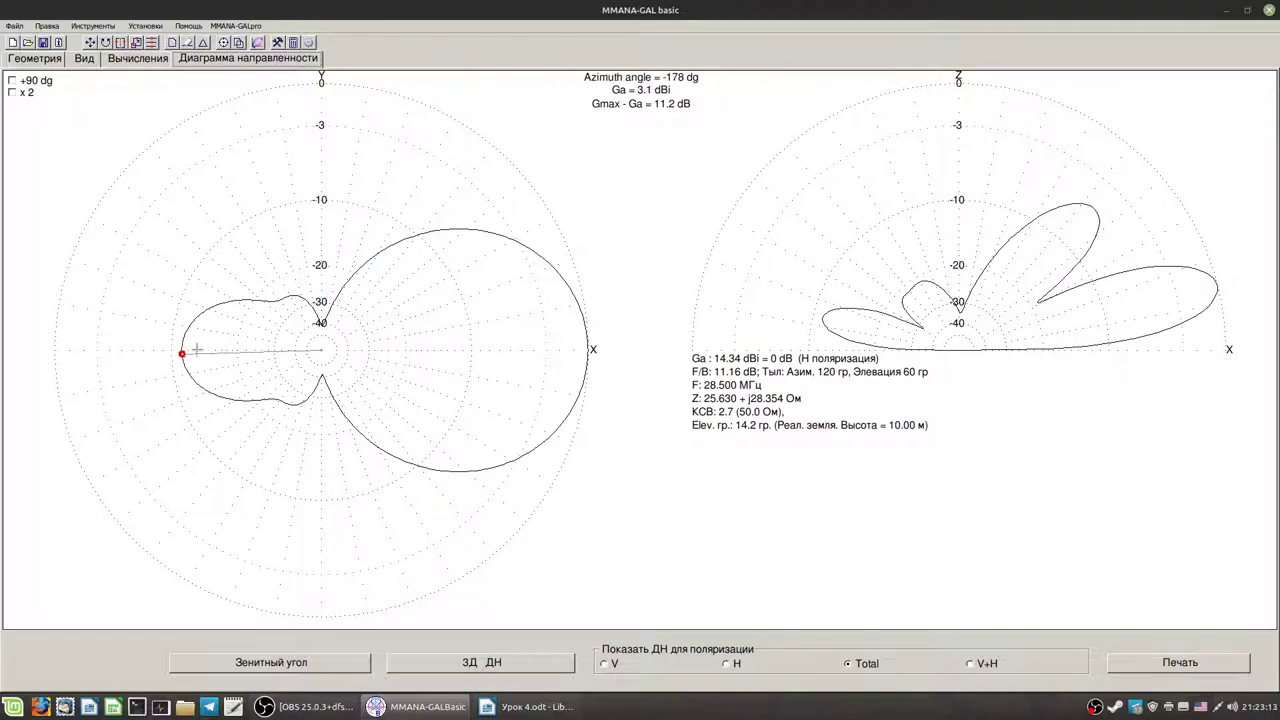
click(300, 332)
mouse_move(300, 332)
mouse_down()
mouse_move(324, 310)
mouse_move(316, 326)
mouse_up()
mouse_move(294, 372)
mouse_down()
mouse_move(334, 318)
mouse_move(308, 335)
mouse_move(319, 370)
mouse_move(322, 357)
mouse_move(298, 347)
mouse_move(332, 344)
mouse_move(230, 350)
mouse_move(257, 337)
mouse_move(474, 351)
mouse_up()
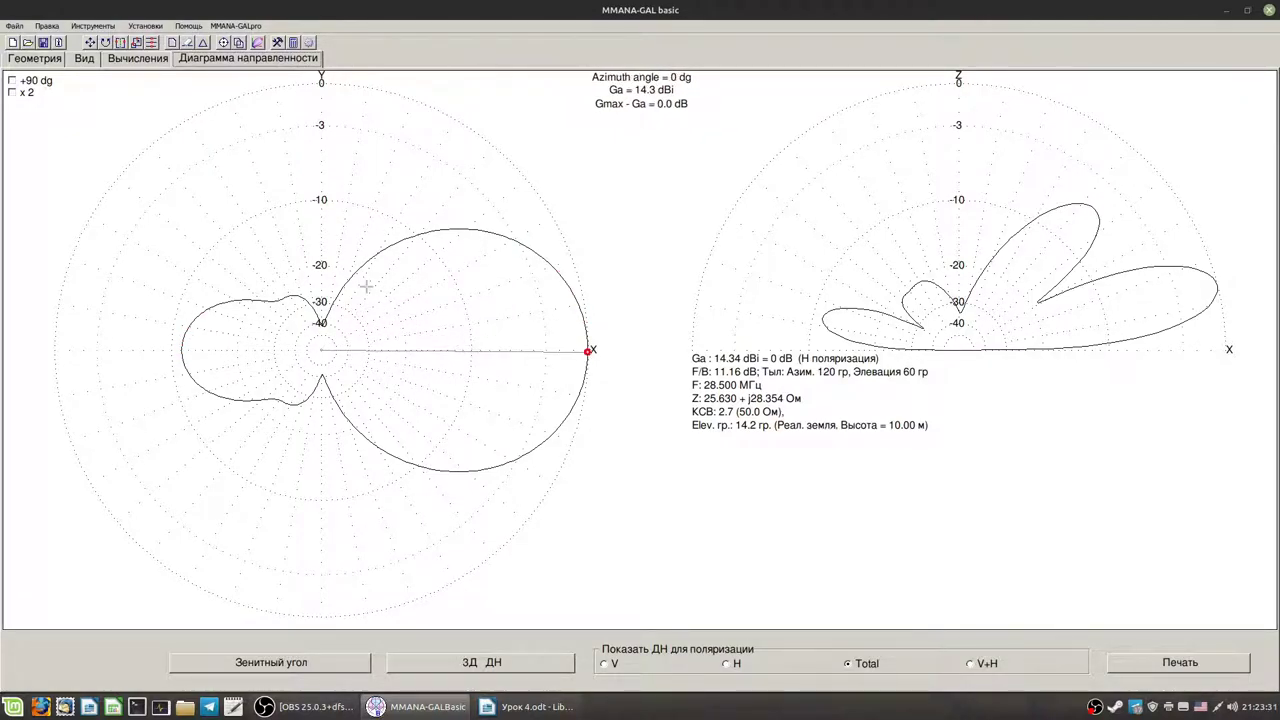
- Add element 4's position (Позиция) as an optimization variable with a minimum of 4.5 and a maximum of 5.0
click(138, 59)
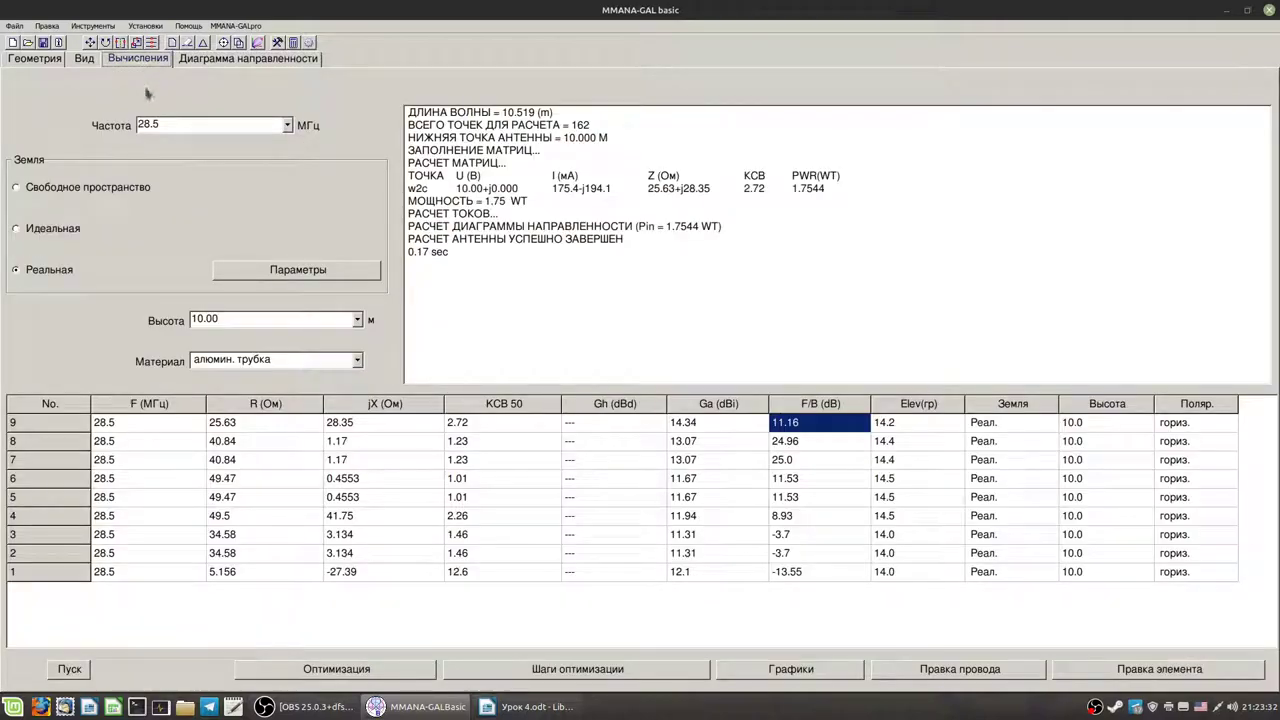
click(275, 669)
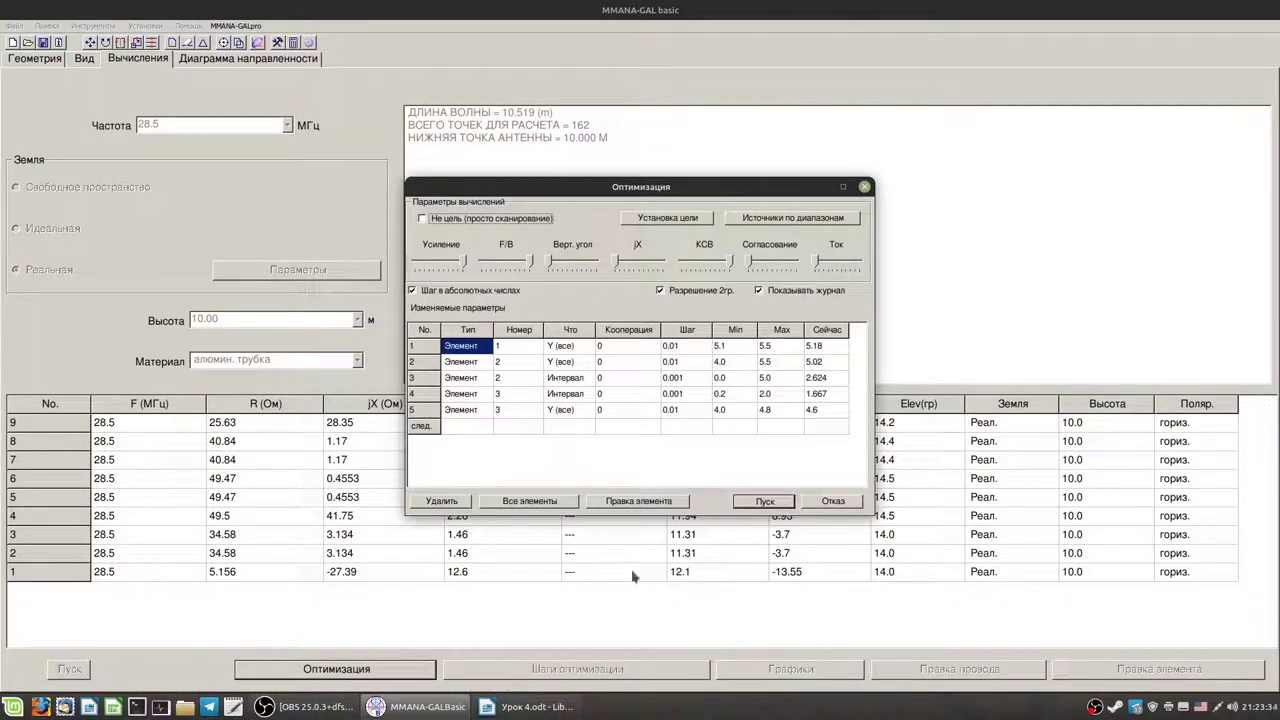
click(488, 427)
click(545, 422)
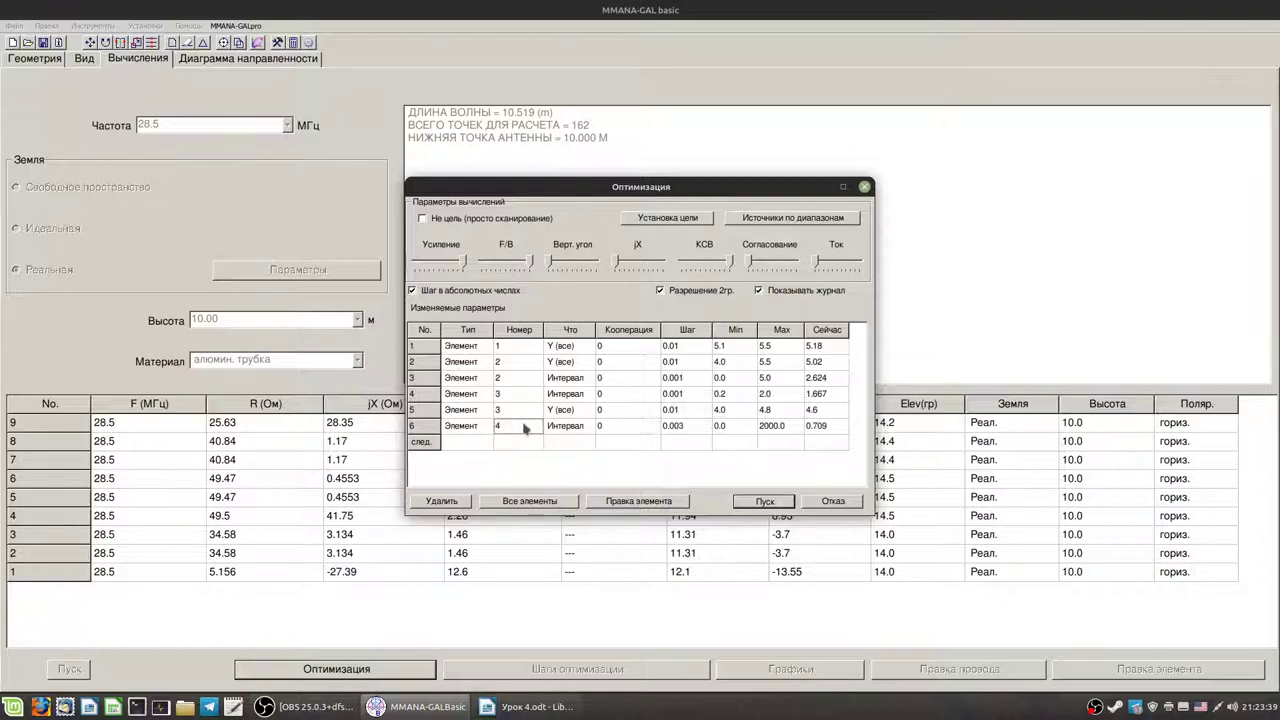
click(577, 431)
click(577, 433)
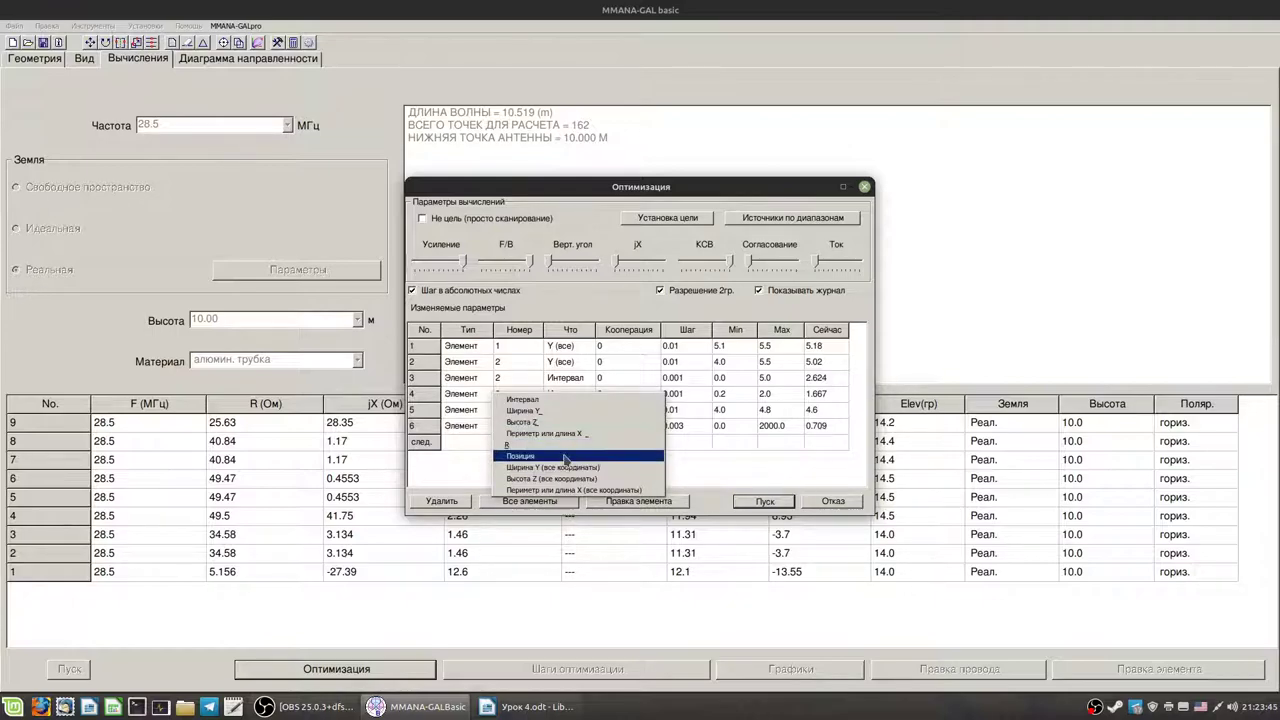
click(530, 456)
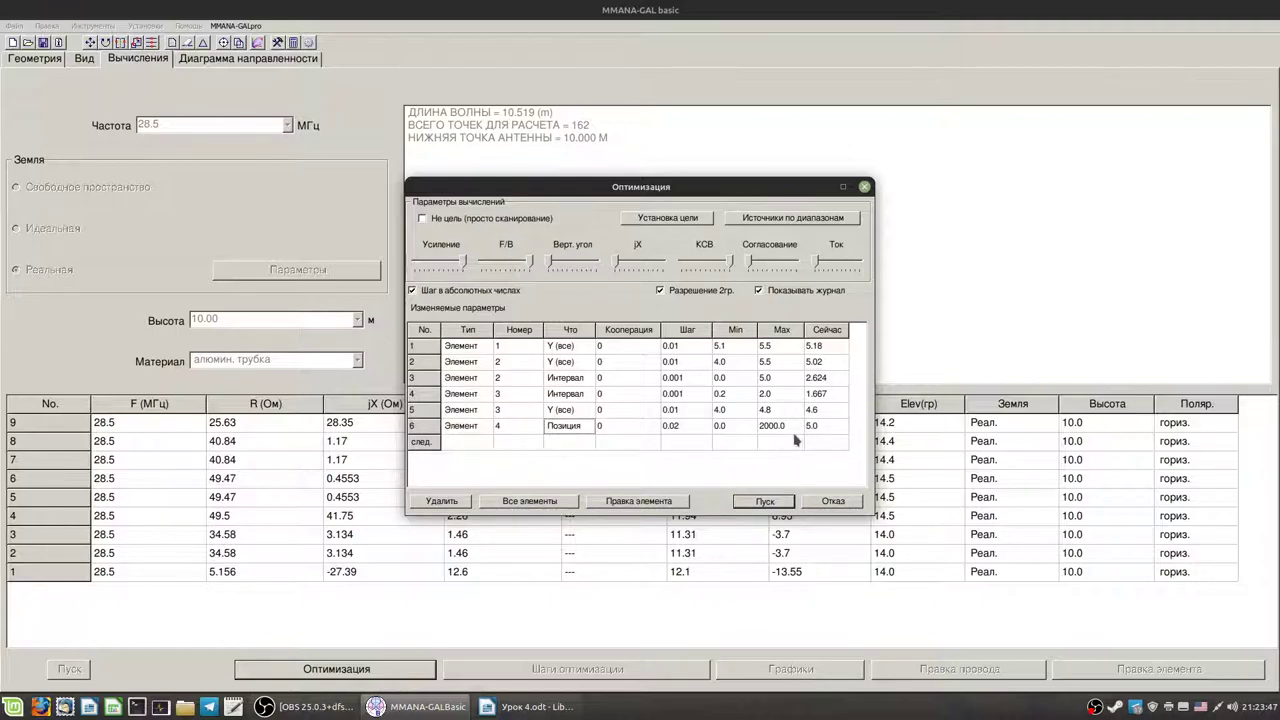
click(775, 428)
text(5.0)
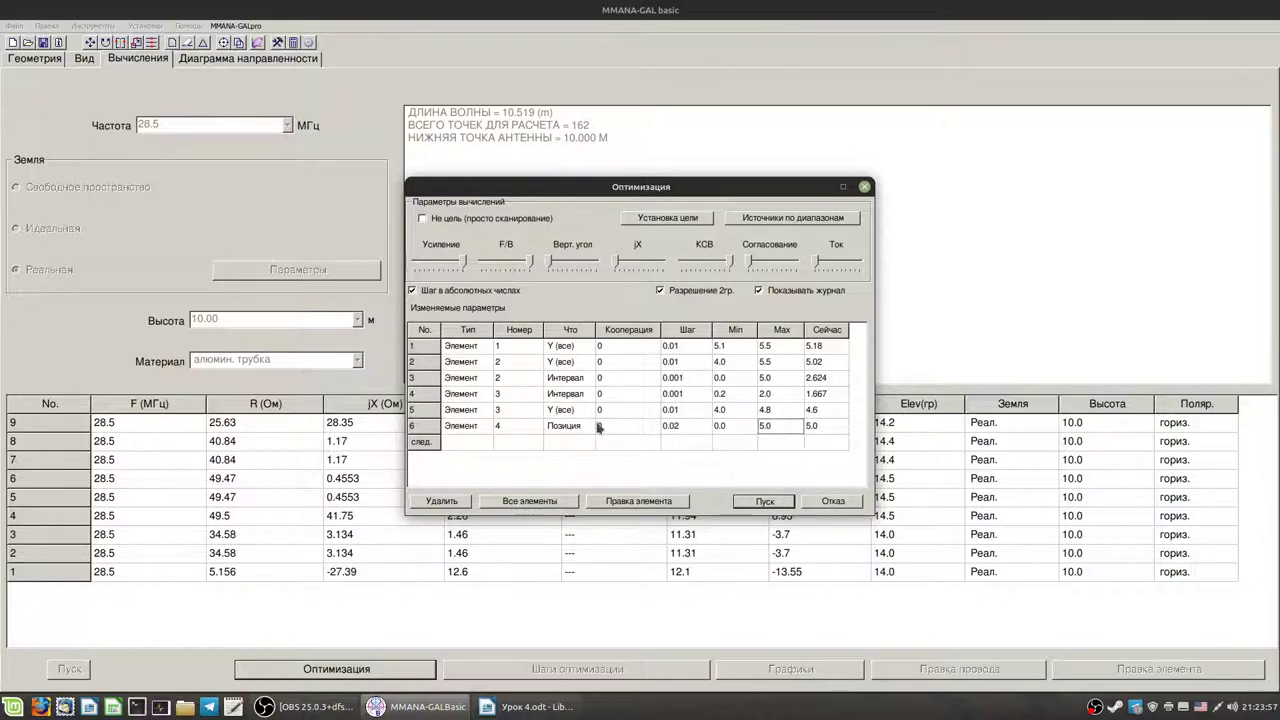
click(719, 427)
text(4.5)
- Add element 4's width Y for all coordinates (Ширина Y) as another optimization variable
click(463, 447)
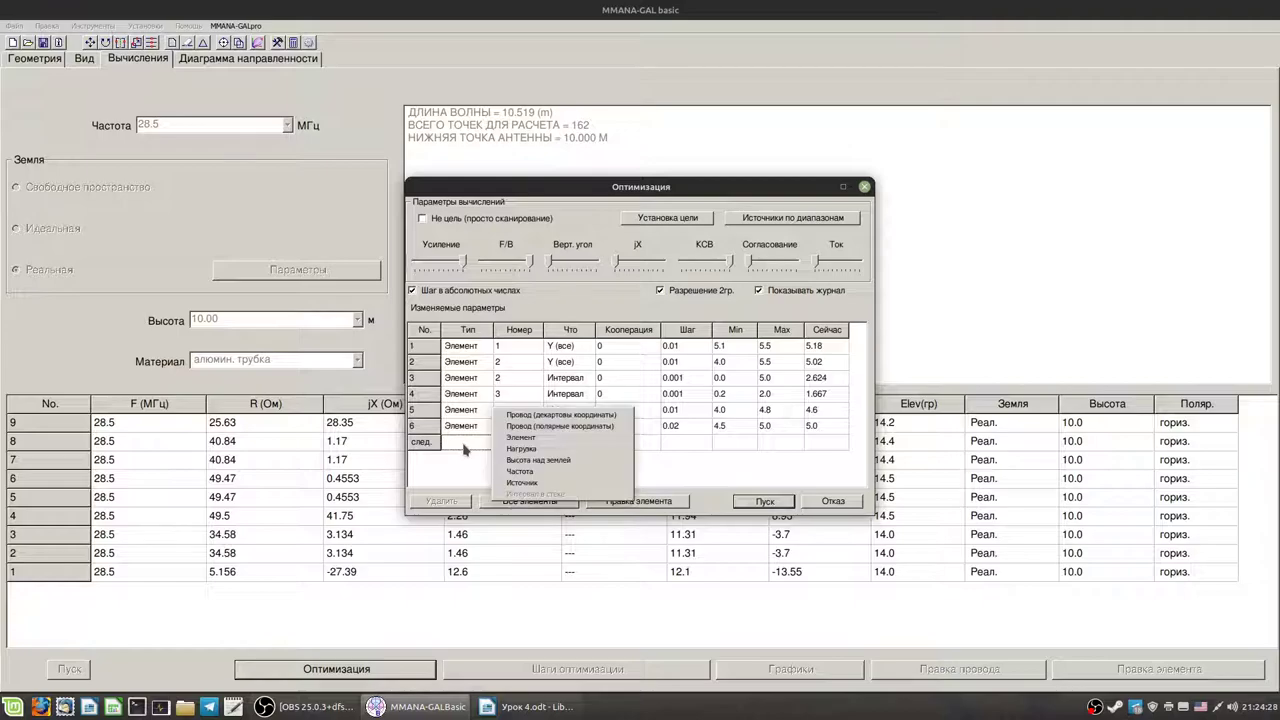
click(541, 438)
click(515, 442)
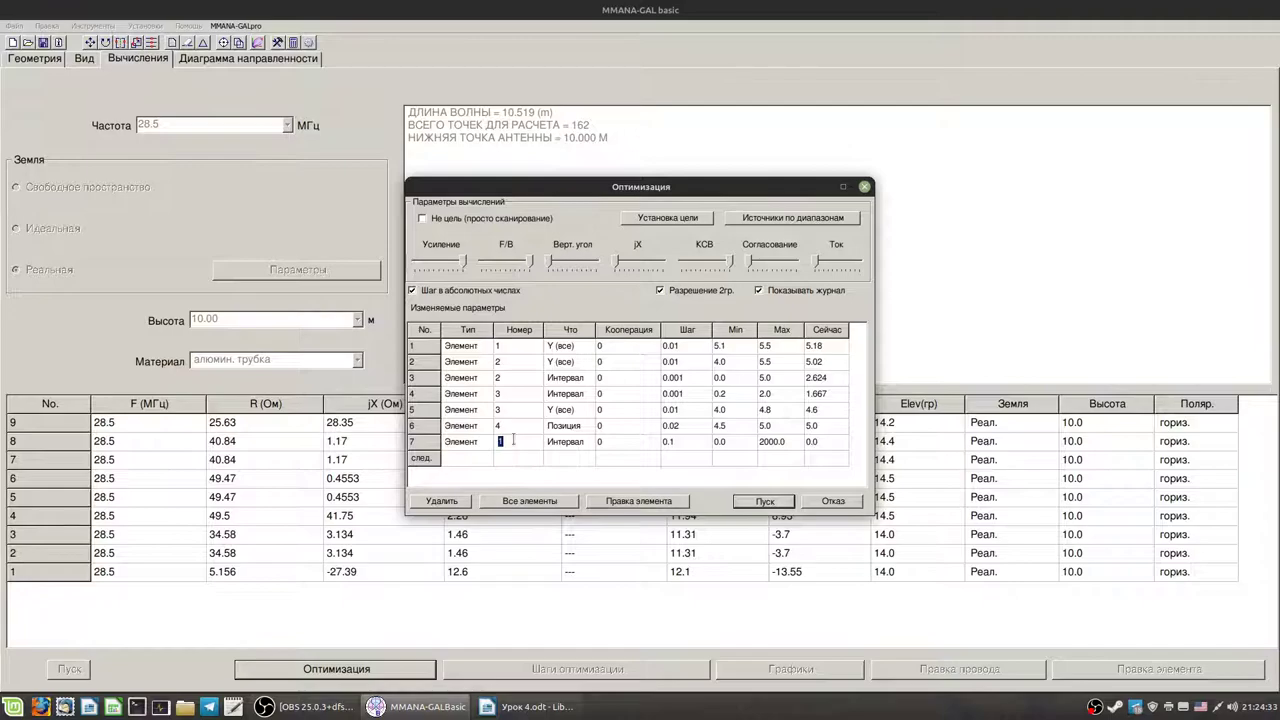
text(4)
click(550, 443)
click(552, 444)
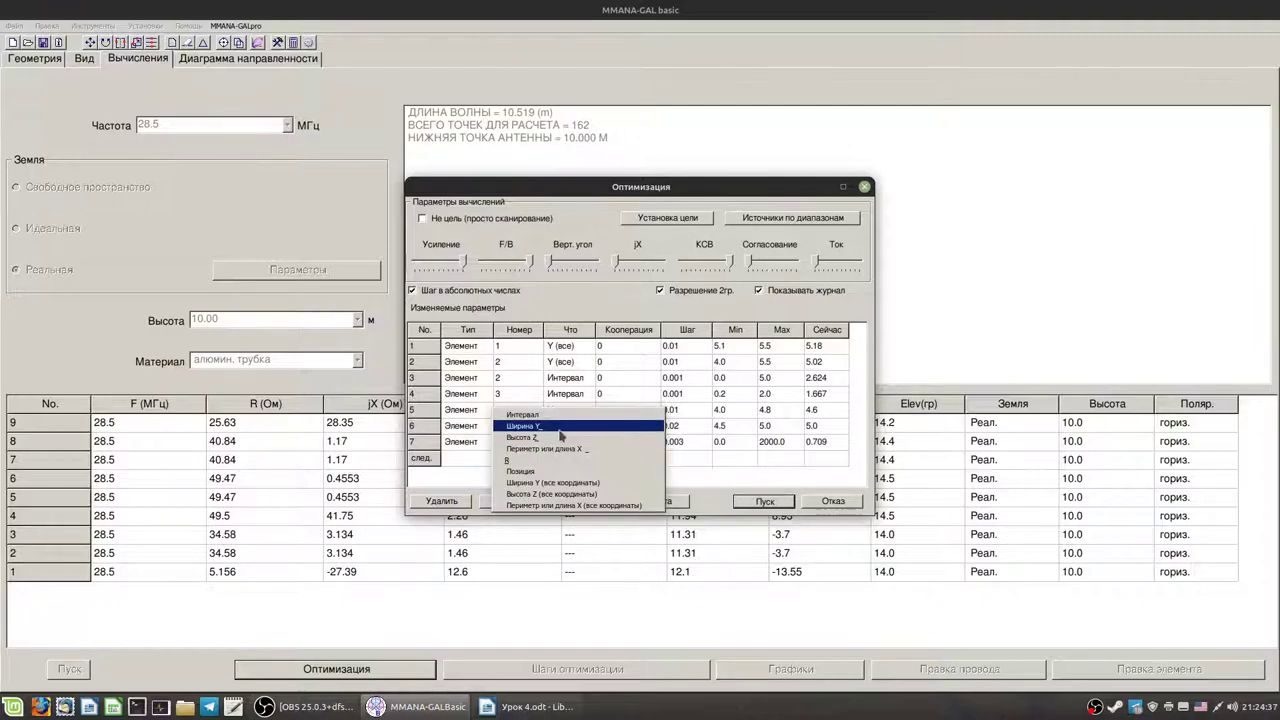
click(580, 483)
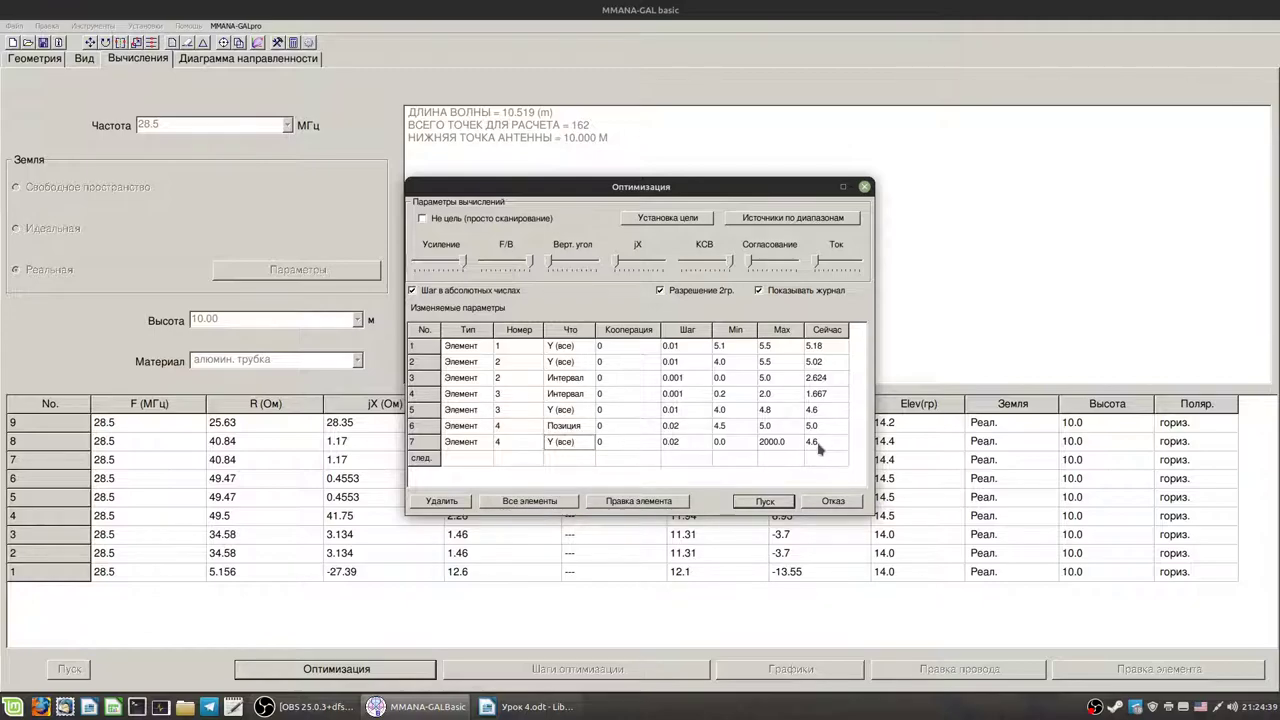
- Limit element 4's Y width to a minimum of 4.2 and a maximum of 4.6
click(818, 445)
click(773, 446)
click(773, 446)
text(4.6)
key(Return)
click(727, 449)
text(4.2)
key(Return)
- Set the minimum of element 3's Y width to 4.4 in the optimization variables
click(736, 411)
click(729, 410)
drag(725, 410, 757, 421)
key(Return)
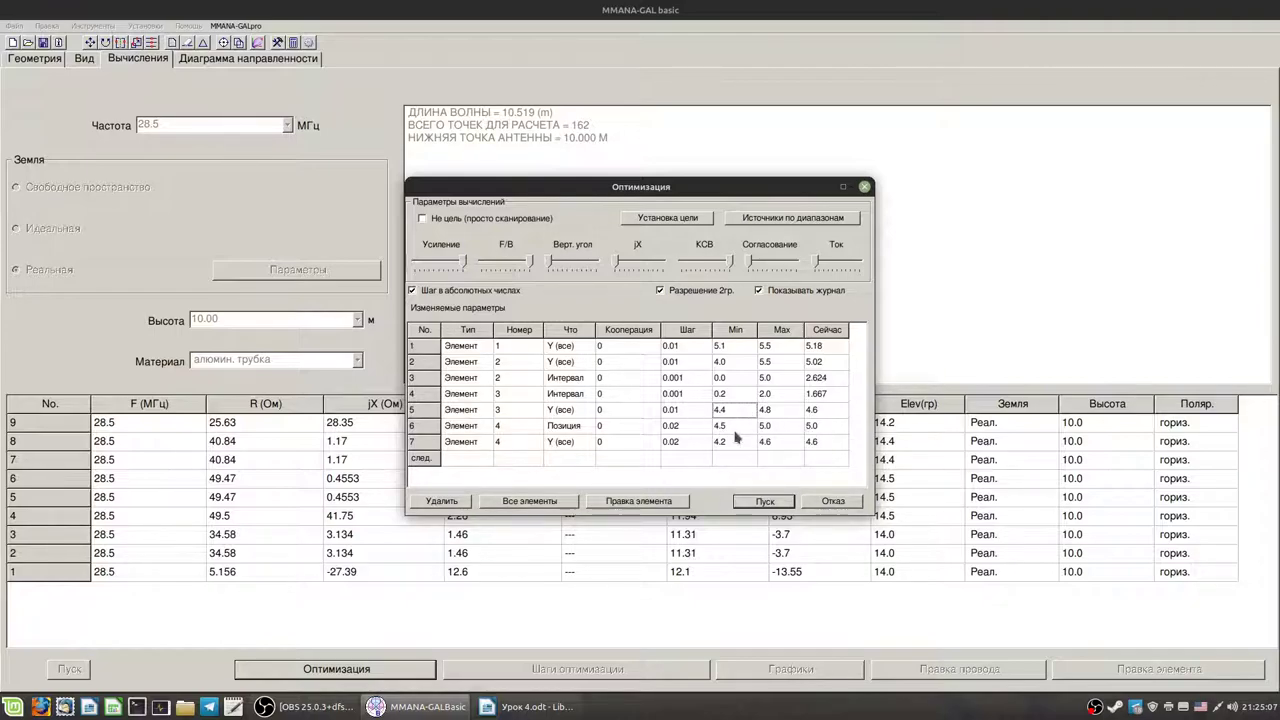
- Review the interval variables of elements 2 and 3 and their cooperation settings
click(578, 382)
click(614, 379)
click(610, 396)
click(617, 377)
click(604, 399)
click(602, 379)
- Set the optimization step of element 4's Y width and of its position to 0.01
click(681, 449)
click(686, 444)
drag(685, 441, 677, 441)
key(Return)
double_click(686, 427)
text(1)
key(Return)
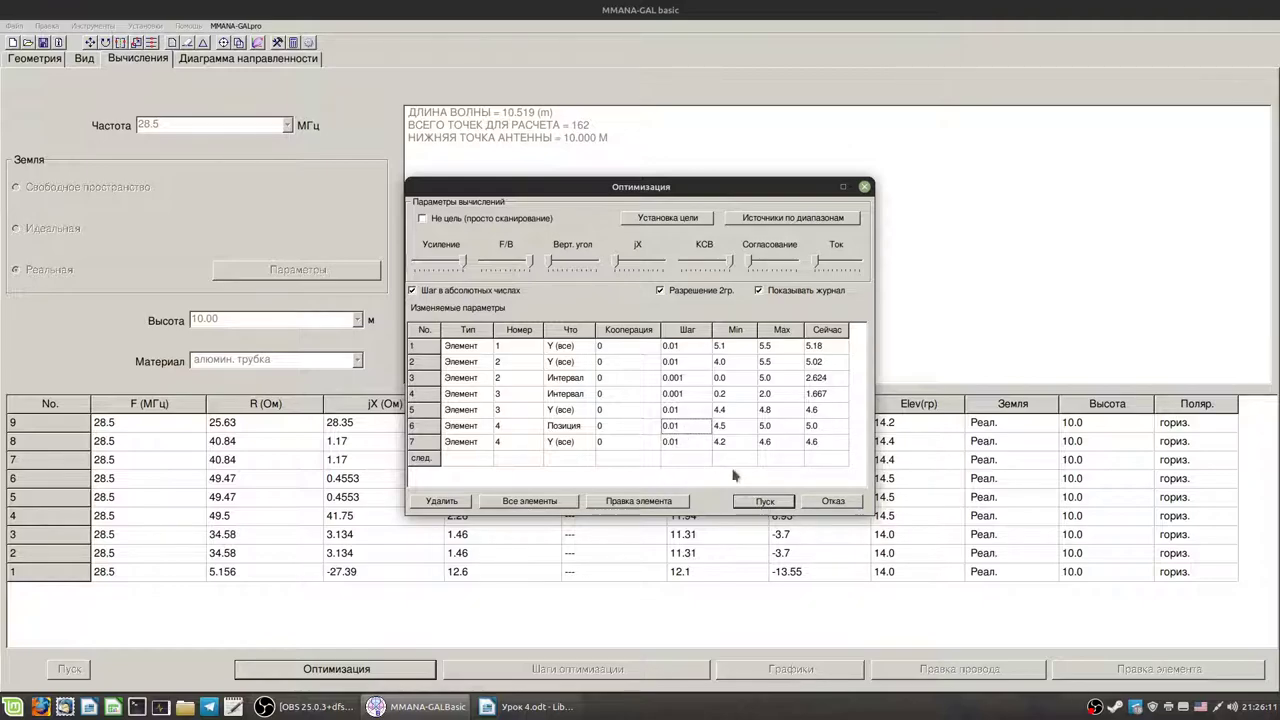
- Refine the optimization step of element 4's Y width to 0.001
click(679, 446)
click(679, 446)
key(shift+Left)
text(01)
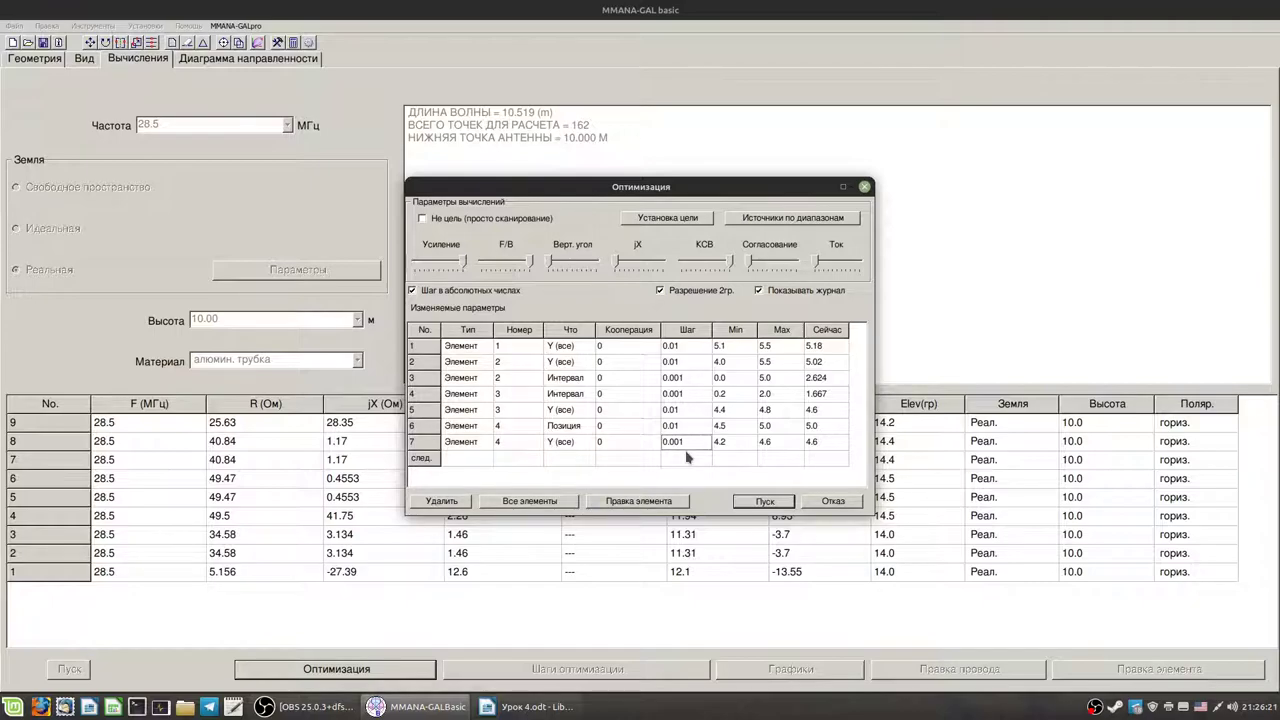
- Run the four-element optimization, watch it in the 3D view, and decline saving the optimization table
click(765, 501)
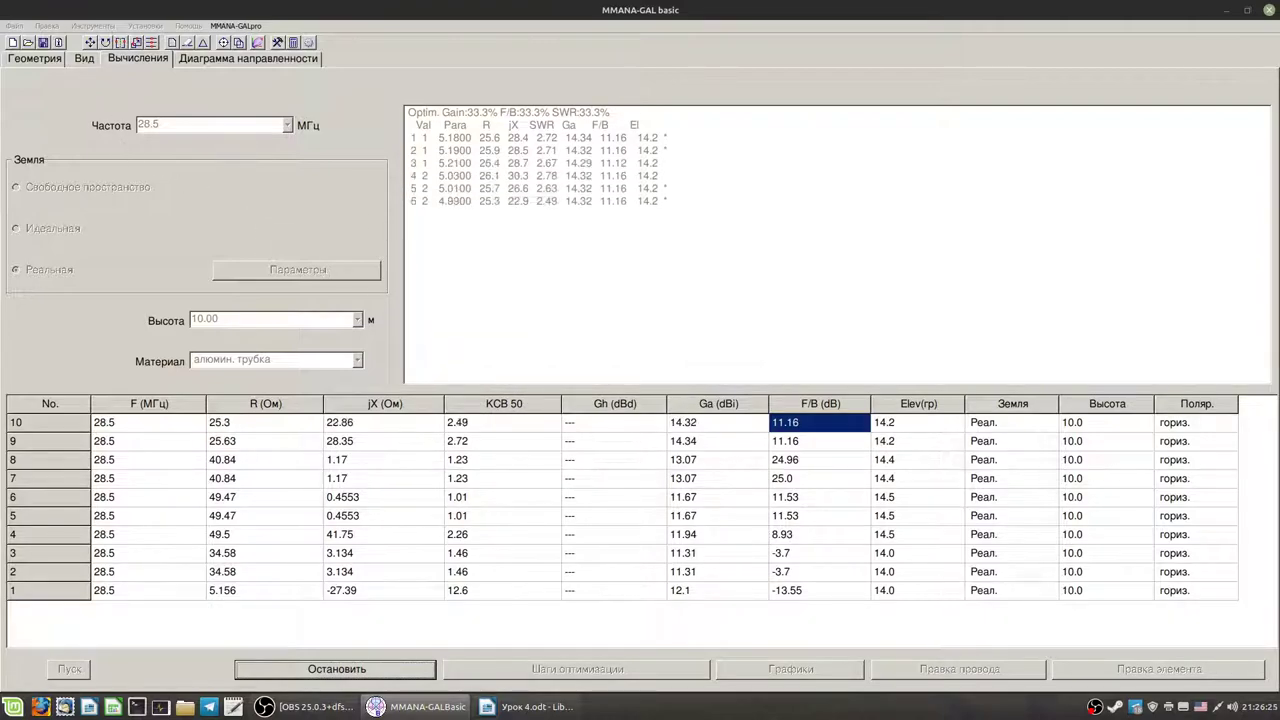
click(86, 59)
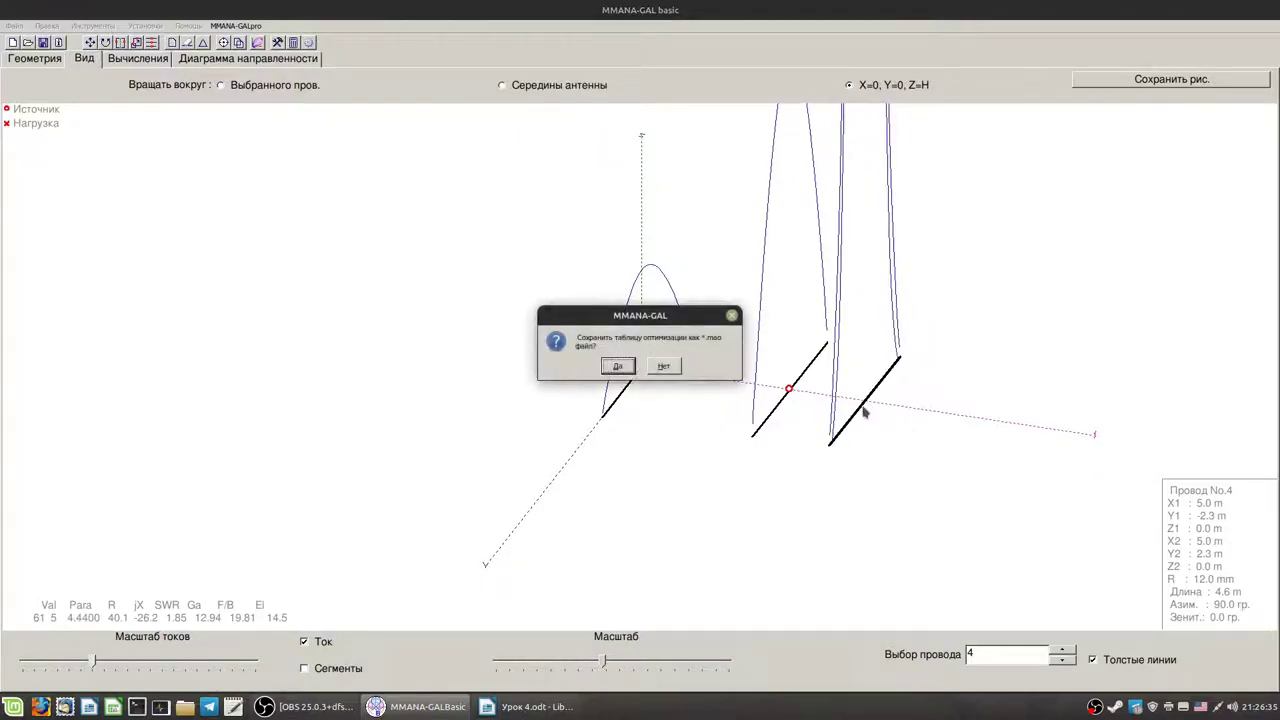
click(663, 366)
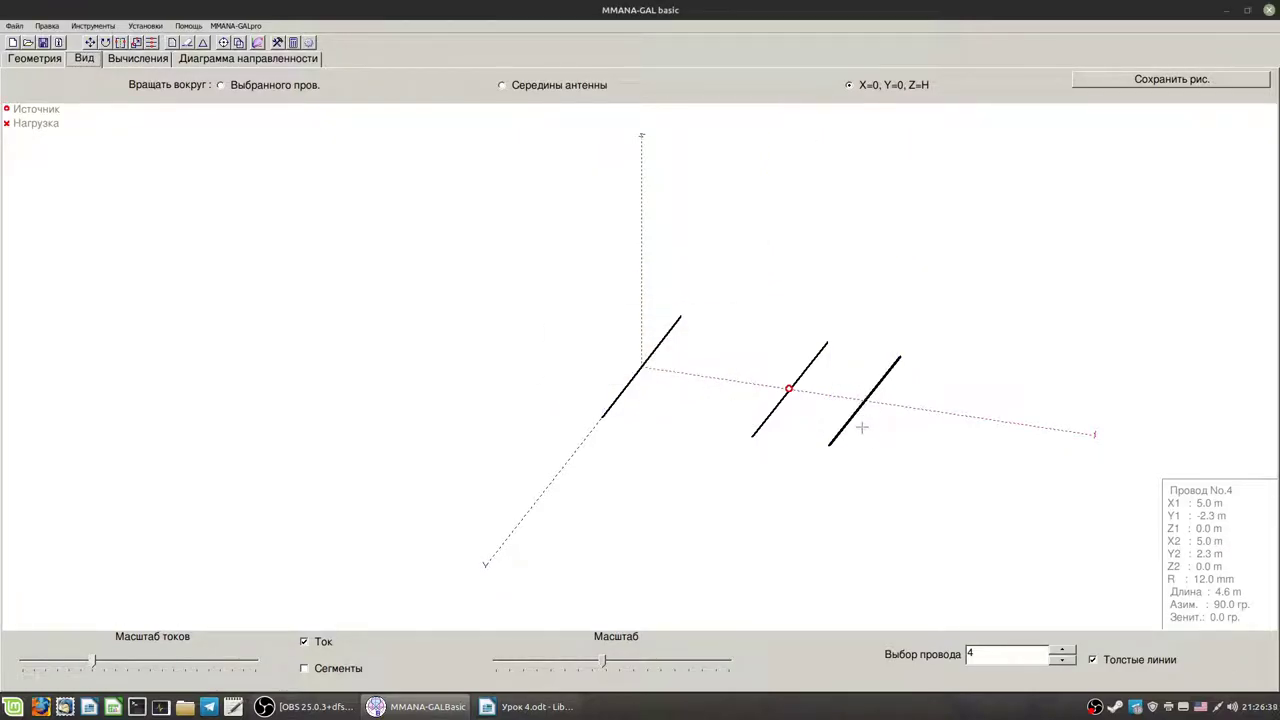
- Examine the optimized element spacing in an enlarged 3D view, and display the resulting radiation pattern
drag(601, 664, 626, 662)
drag(880, 429, 959, 435)
click(214, 60)
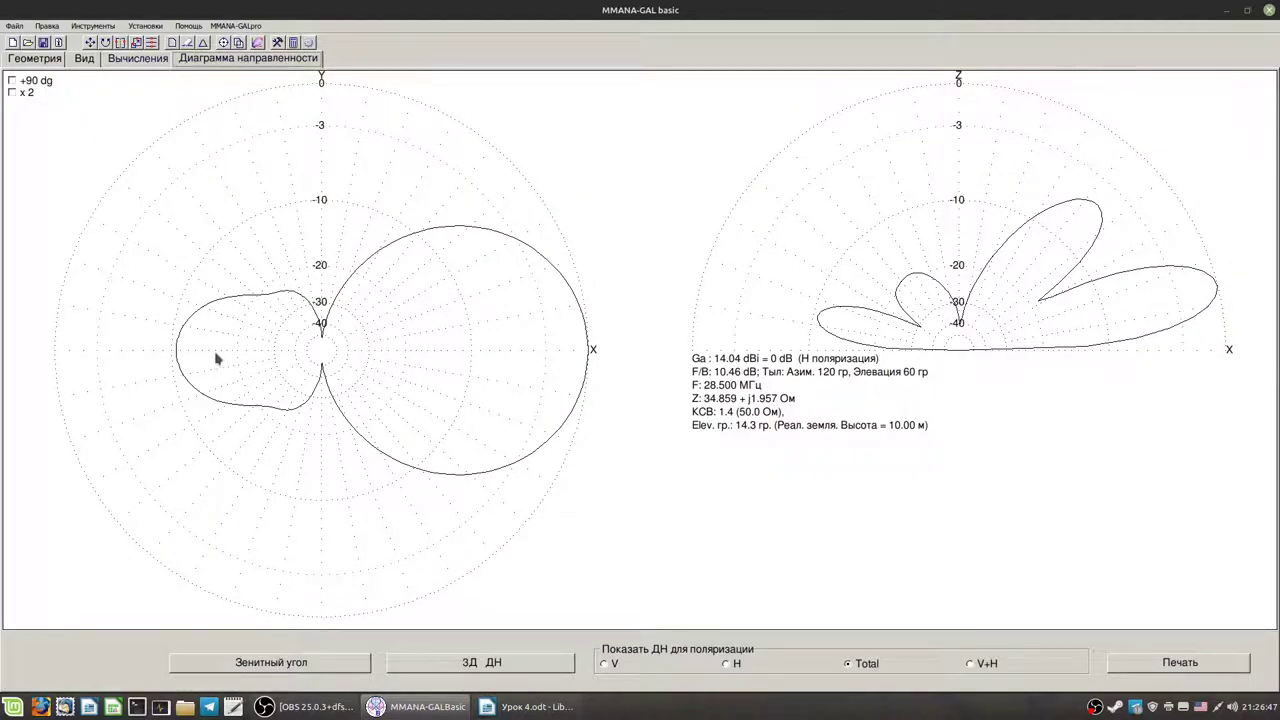
- Compare the gain and front-to-back ratio of the optimized four-element antenna with the earlier three-element results
click(138, 58)
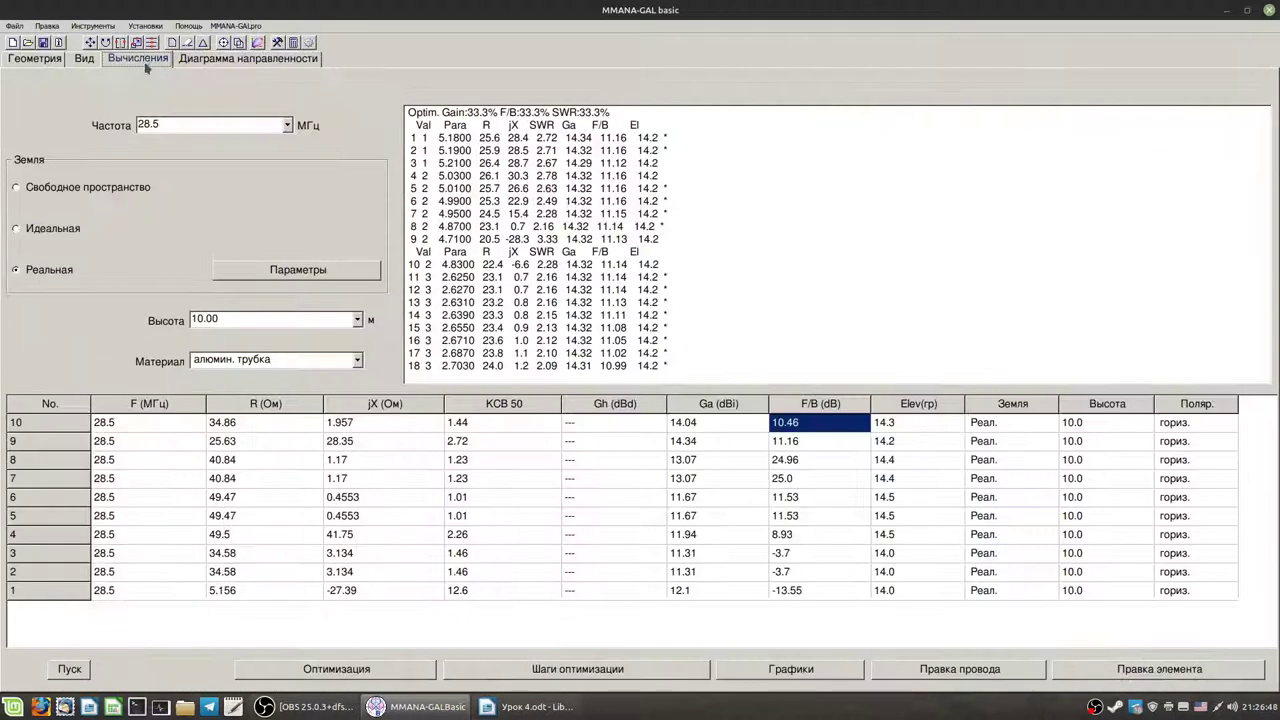
click(668, 440)
drag(764, 451, 800, 425)
click(687, 426)
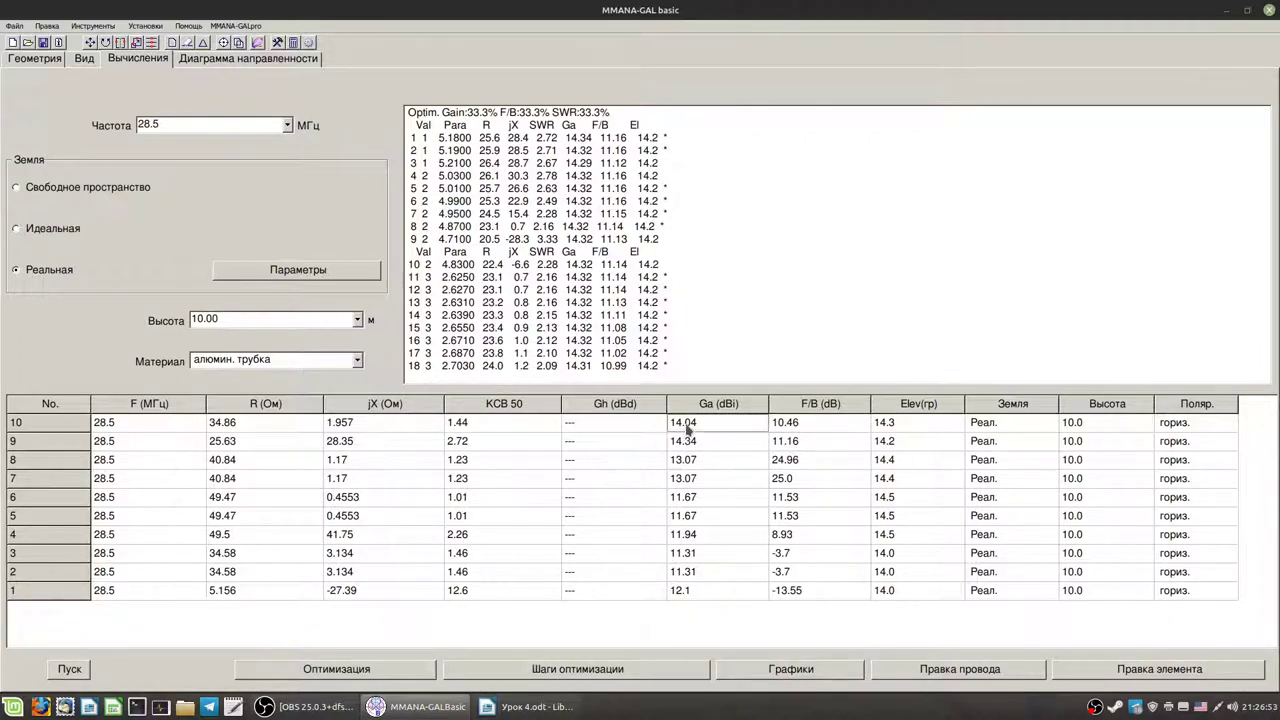
click(692, 478)
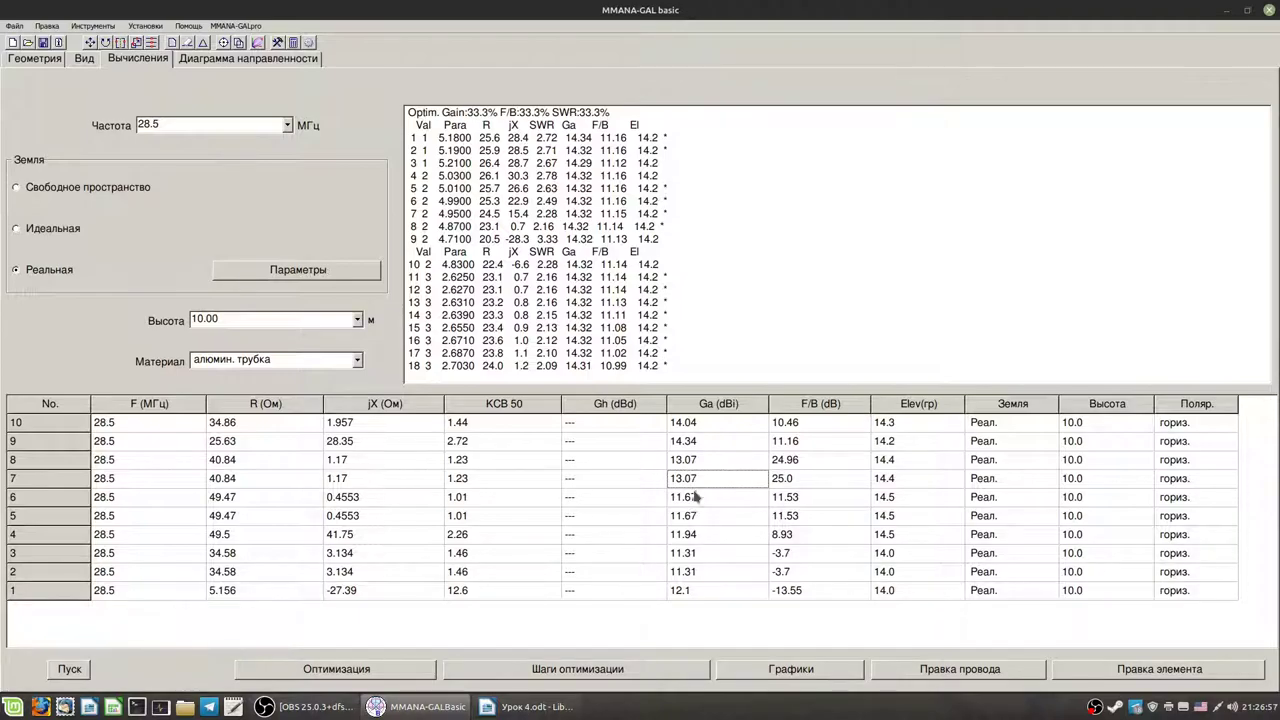
click(703, 460)
click(703, 426)
click(698, 459)
click(707, 430)
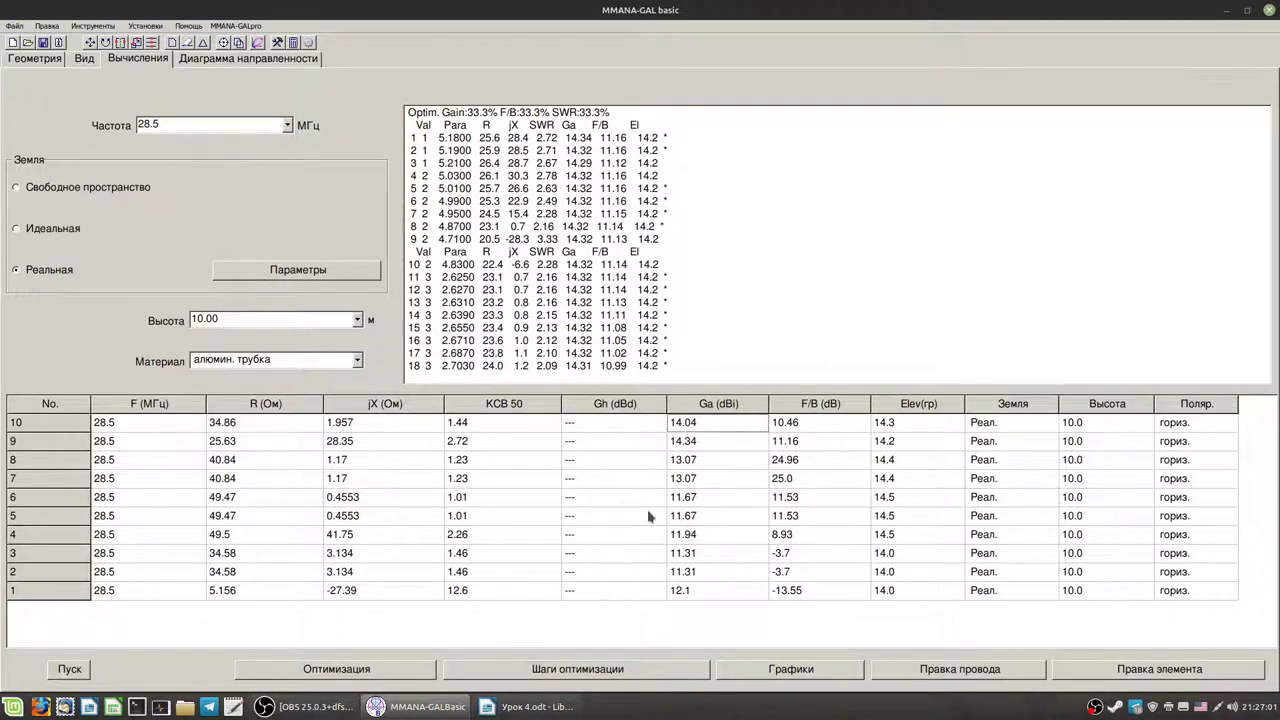
- Open the optimization setup and switch element 3's Interval variable to Position
click(318, 672)
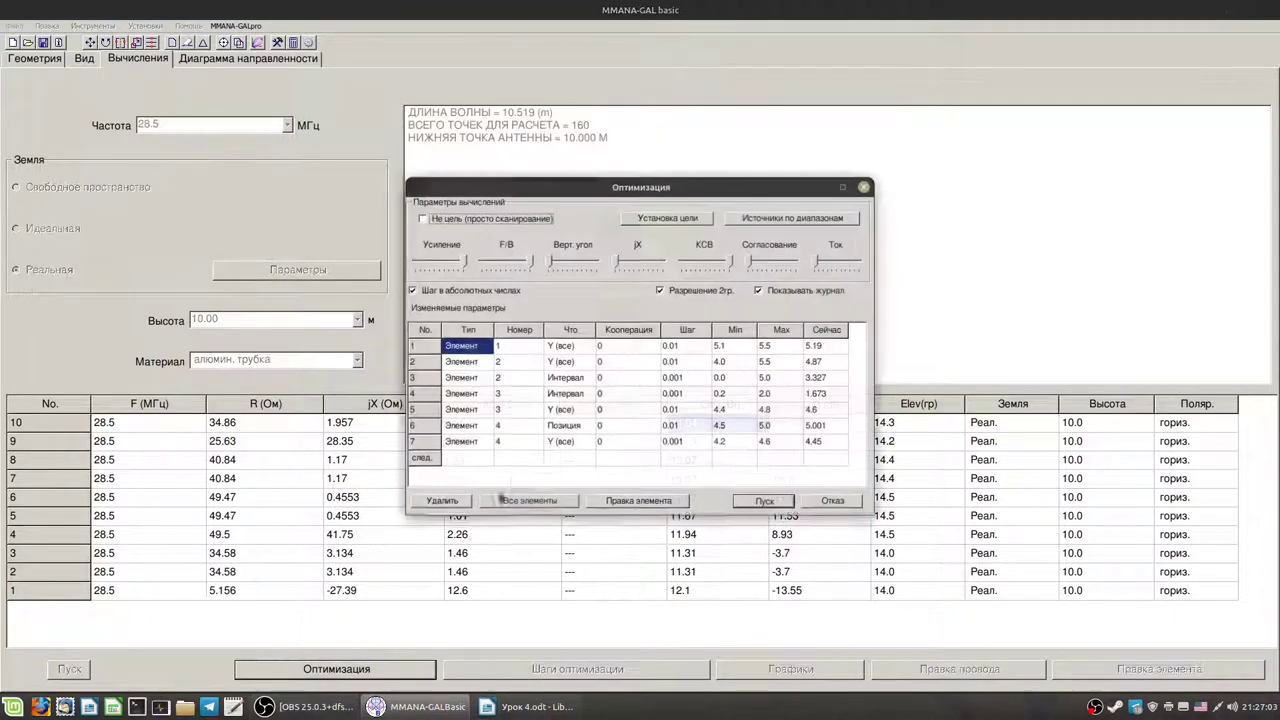
click(566, 397)
click(566, 397)
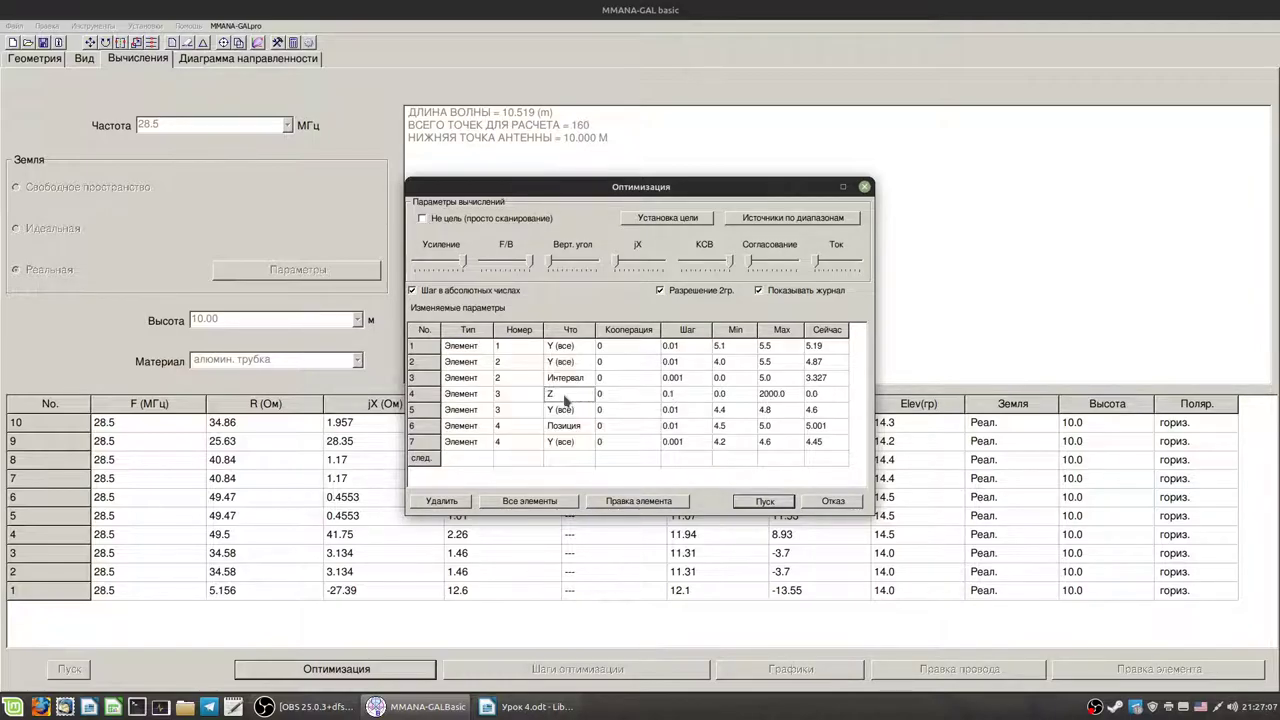
click(566, 397)
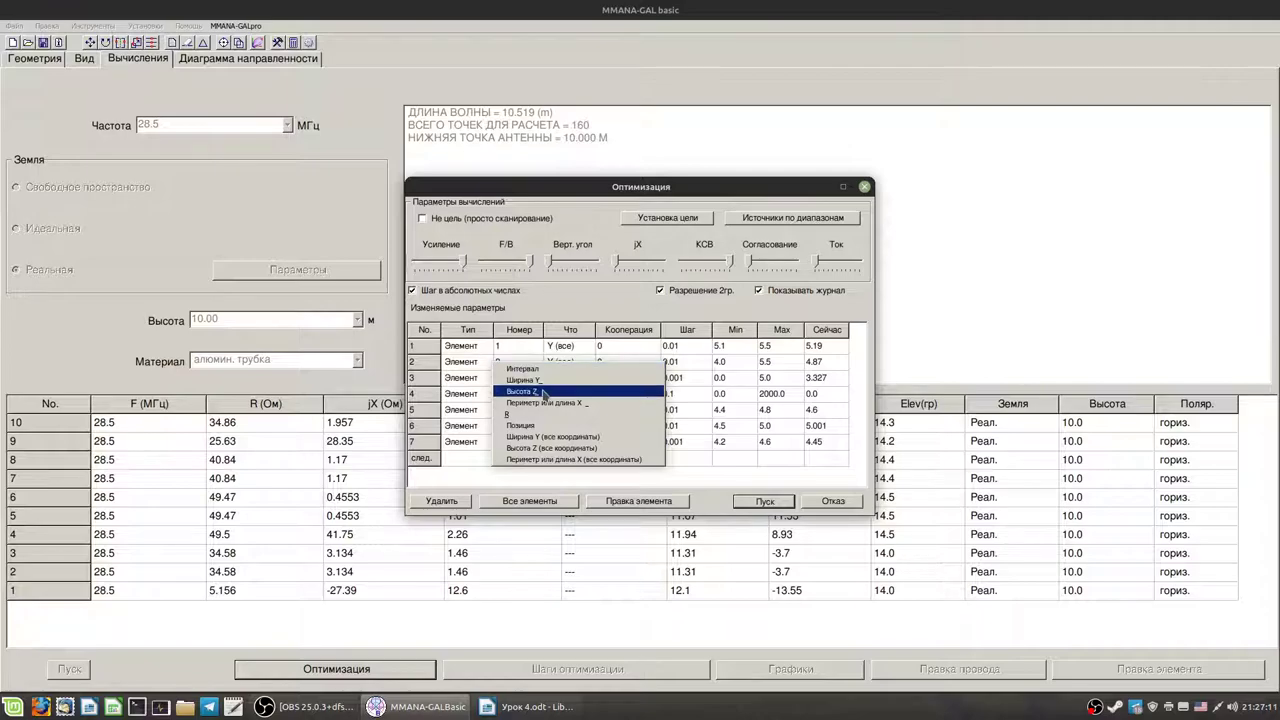
click(604, 425)
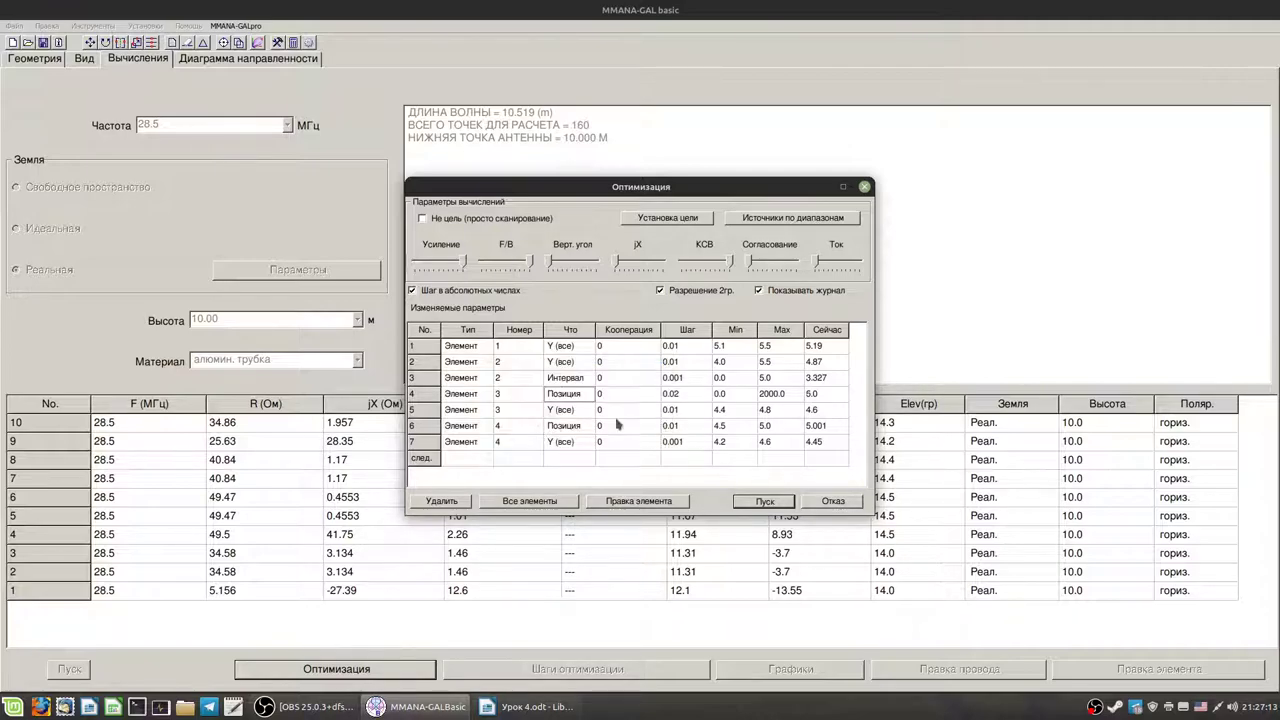
- Set element 3's position variable to a maximum of 4.5, a current value of 4.2 and a minimum of 3.0
click(815, 430)
click(816, 395)
click(819, 430)
click(818, 395)
click(826, 432)
click(824, 397)
double_click(686, 395)
double_click(724, 427)
double_click(766, 394)
text(4.5)
double_click(815, 401)
text(4.2)
click(725, 398)
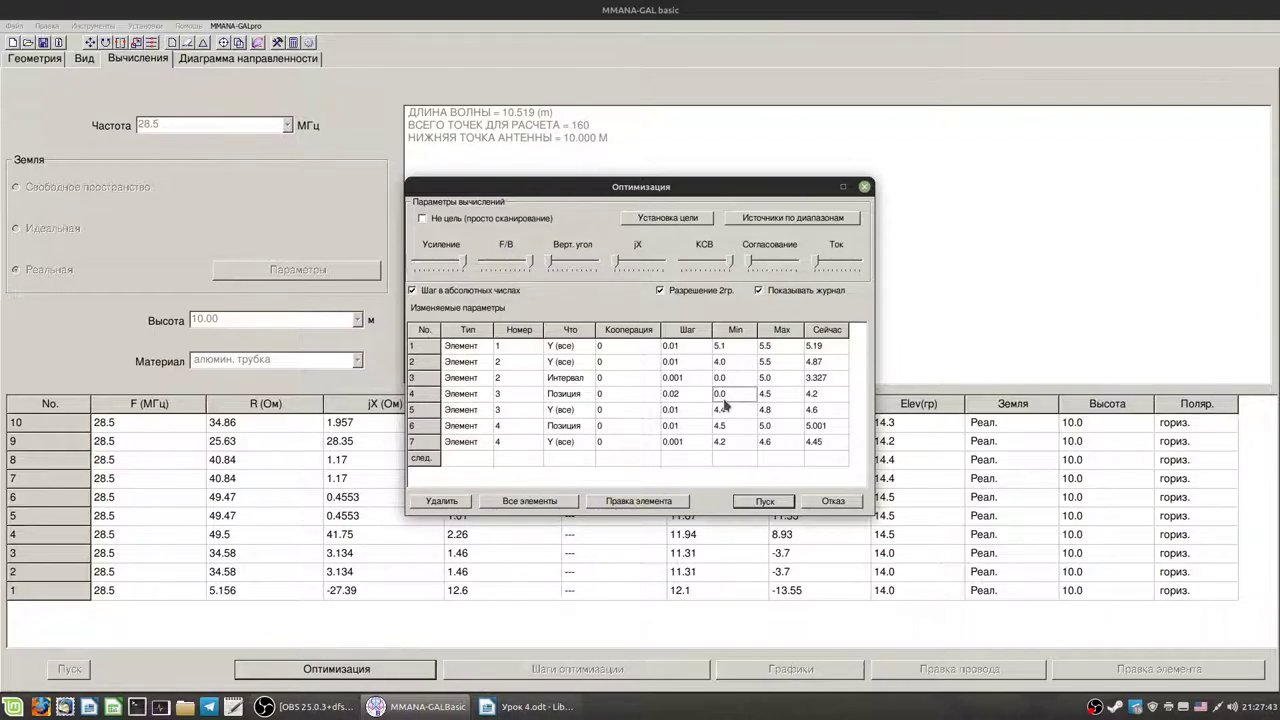
text(3.0)
- Run the optimization with element 3's position limits, watch it in a reduced 3D view, and decline saving the optimization table
click(749, 506)
click(84, 58)
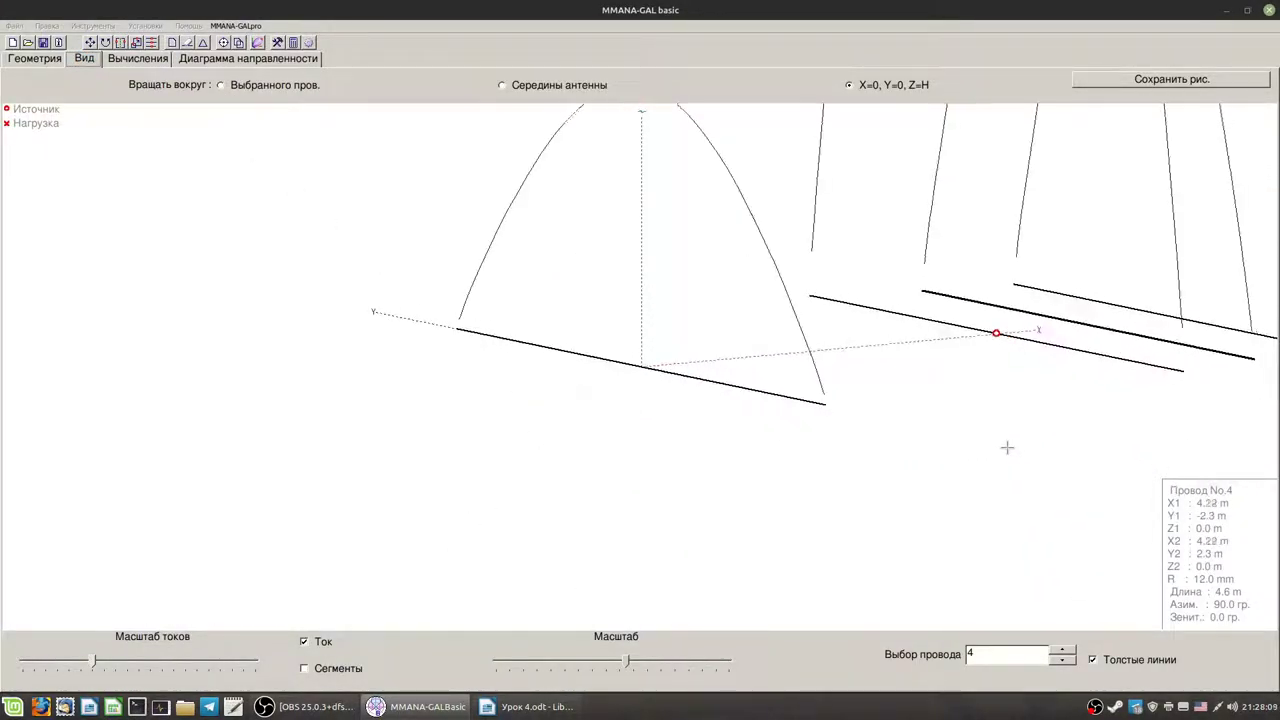
click(623, 664)
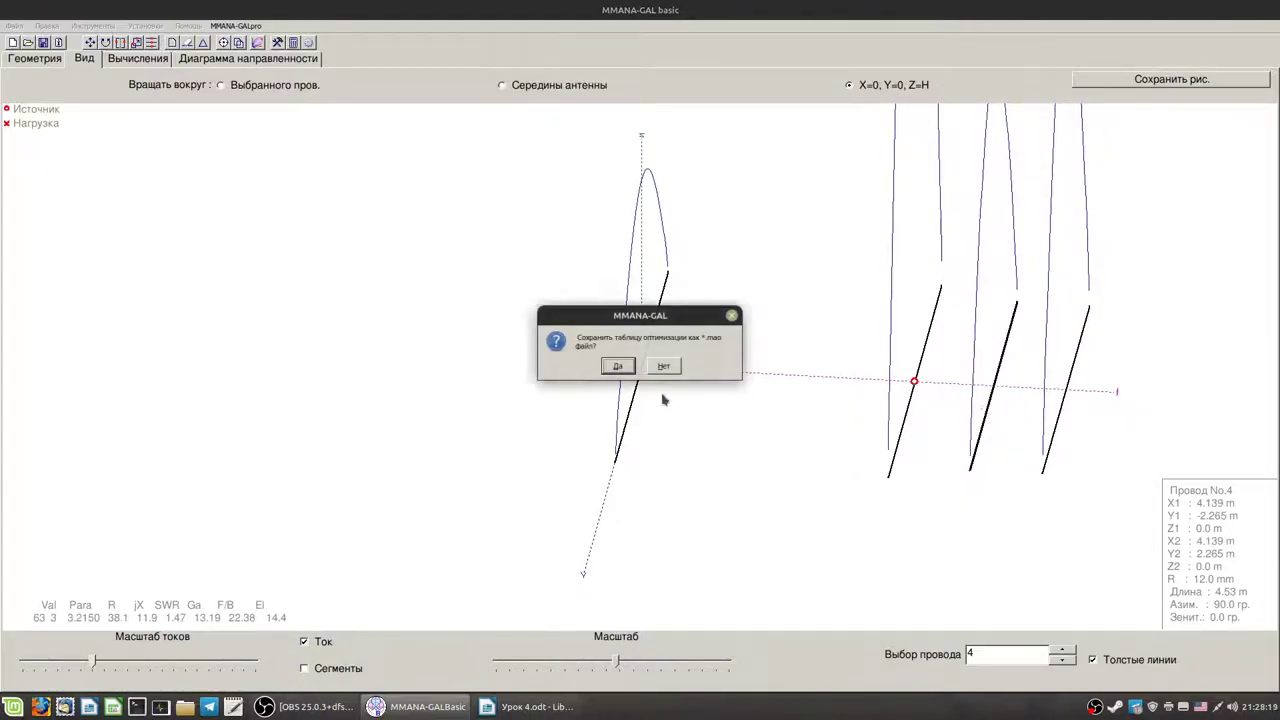
click(666, 367)
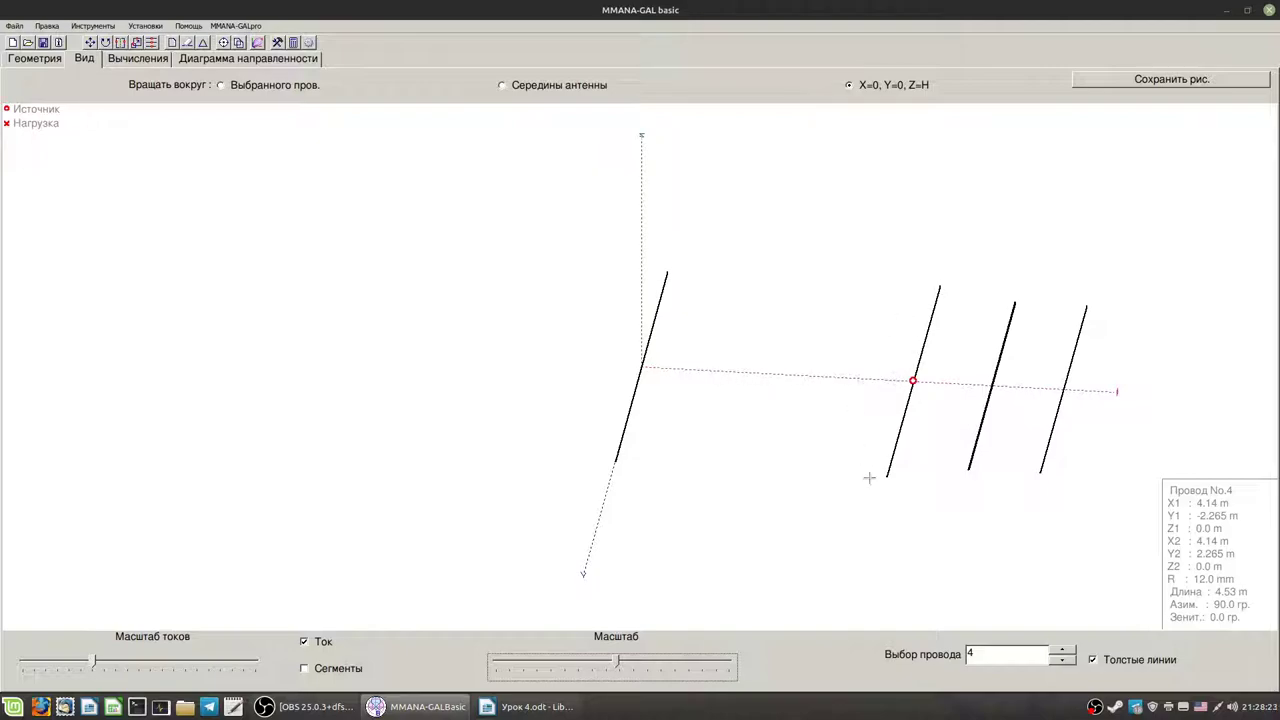
- Compare the newly optimized antenna's gain and front-to-back ratio with the previous calculation results
click(141, 60)
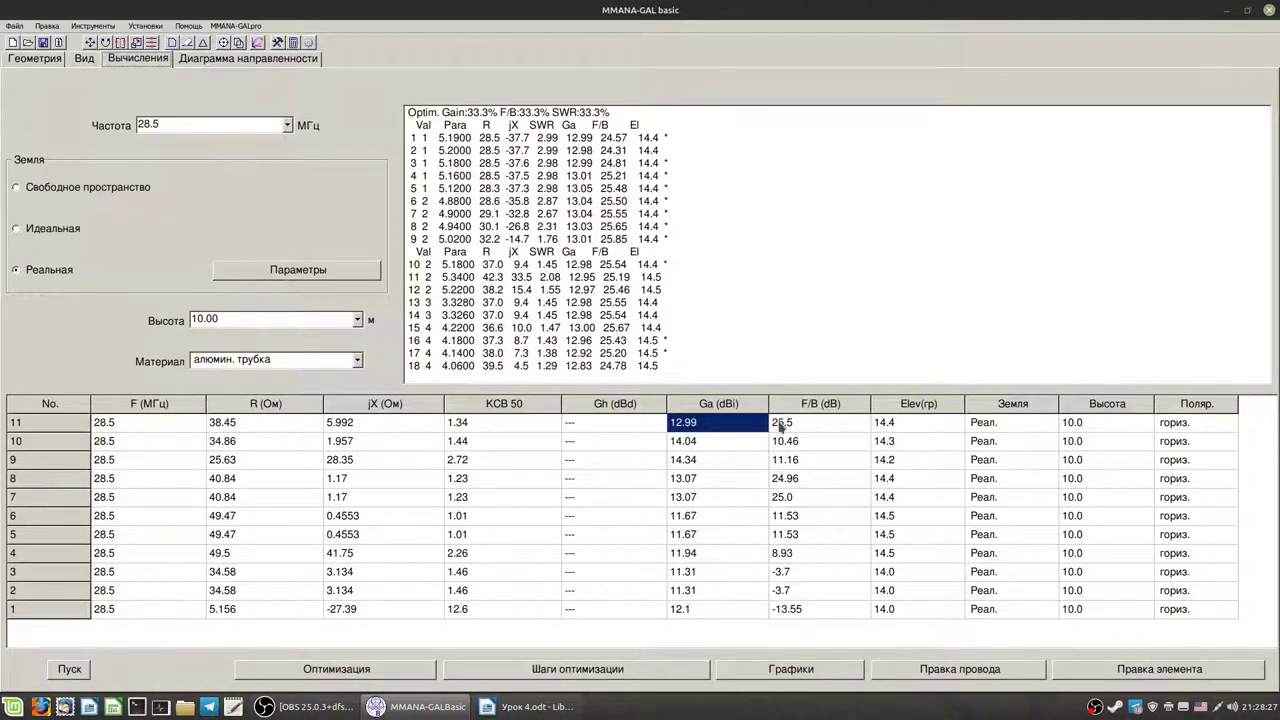
click(781, 425)
click(703, 429)
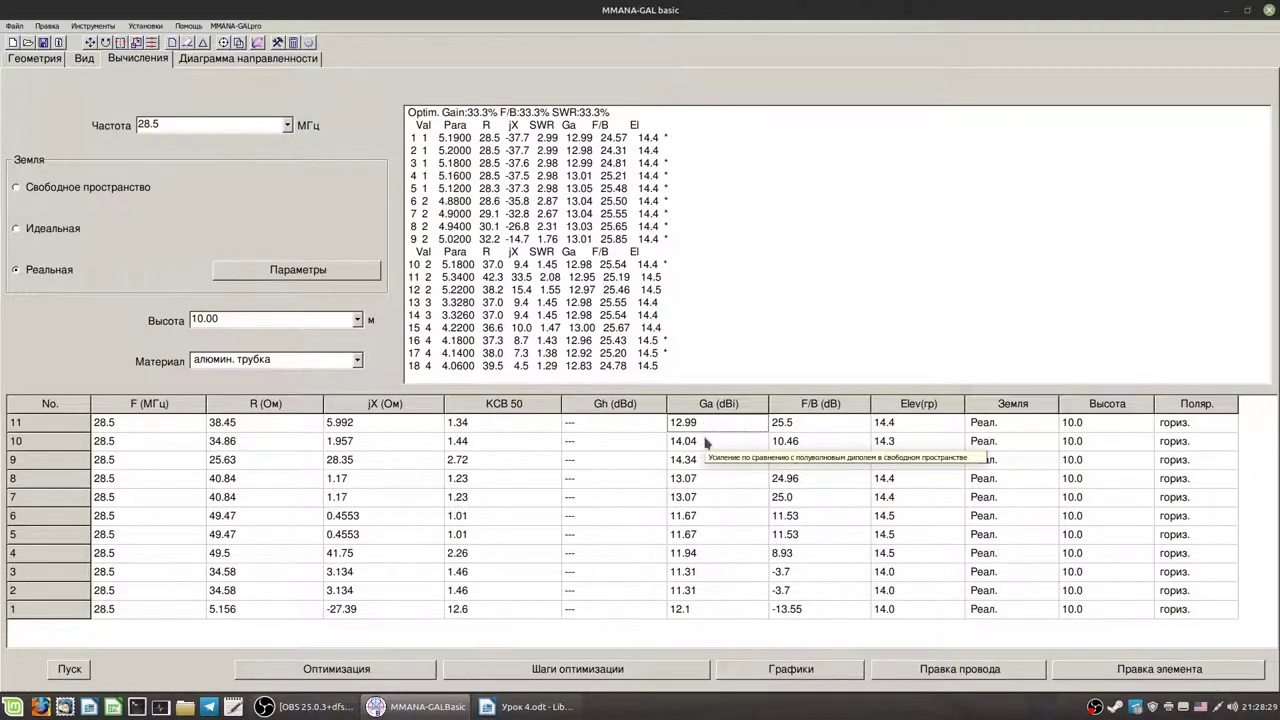
click(701, 480)
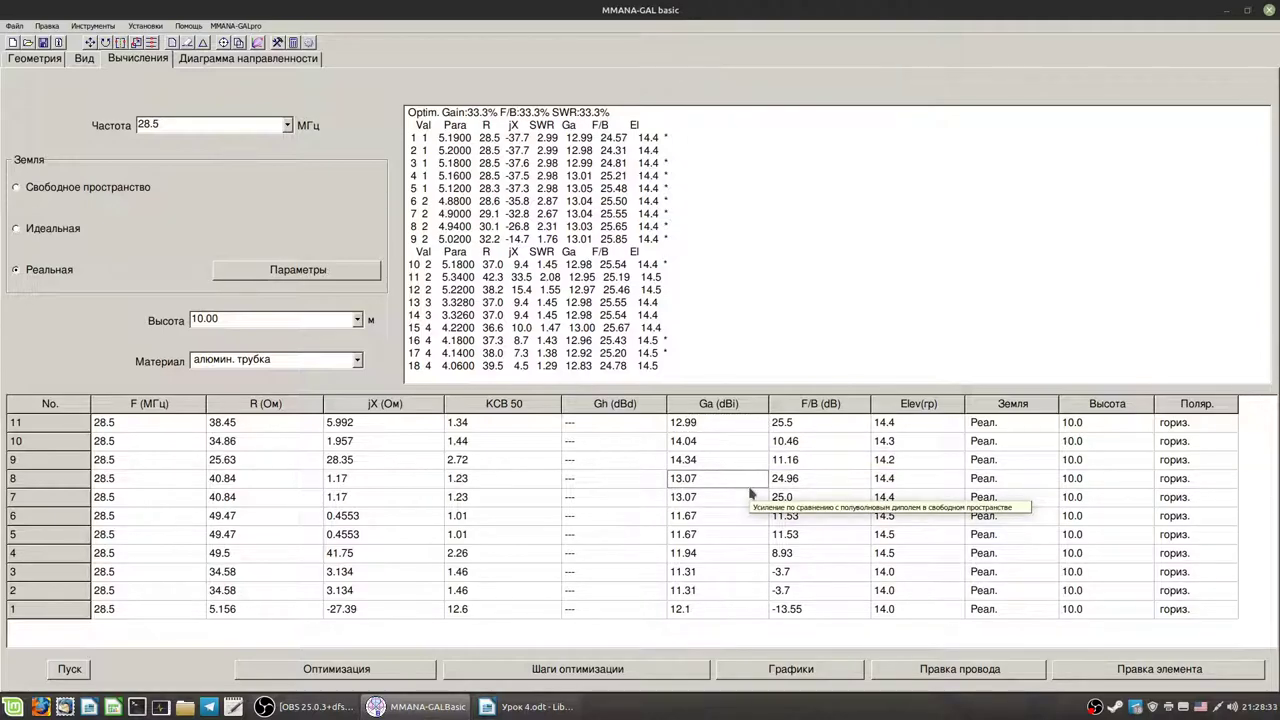
- Recalculate the optimized antenna, check its front-to-back ratio against the previous row, and display its radiation pattern
click(69, 669)
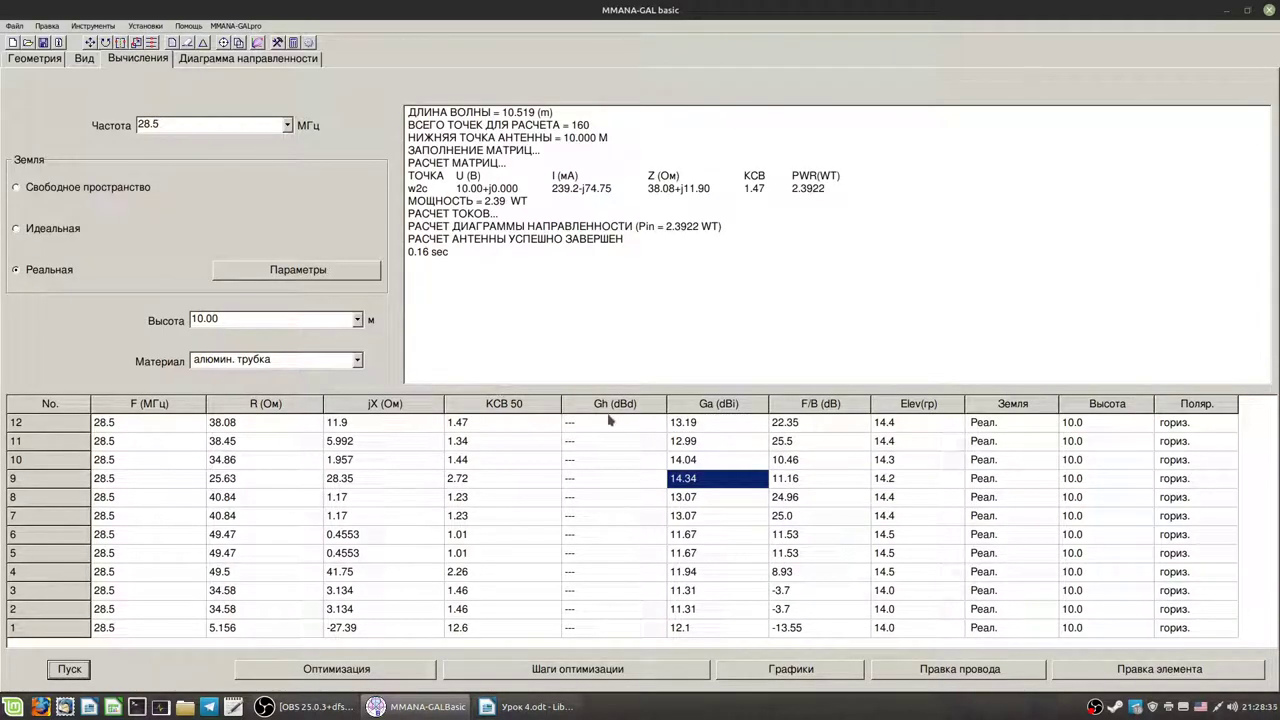
click(812, 428)
click(805, 443)
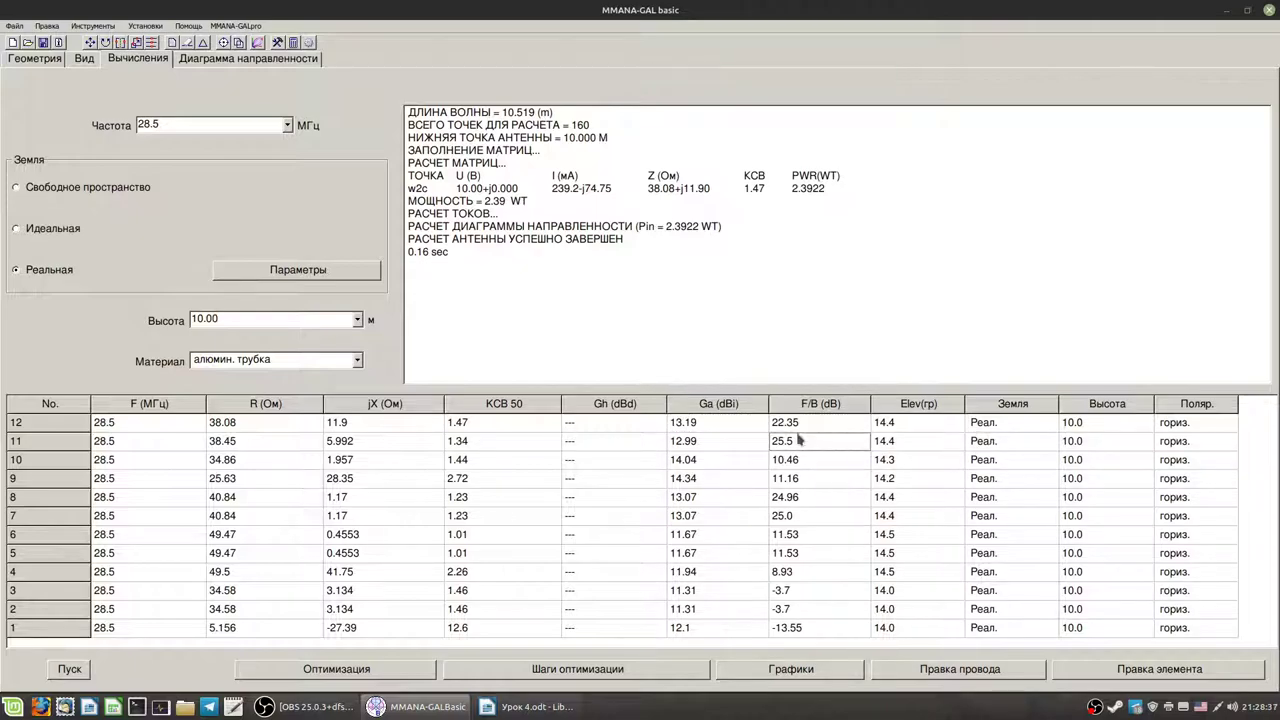
click(229, 60)
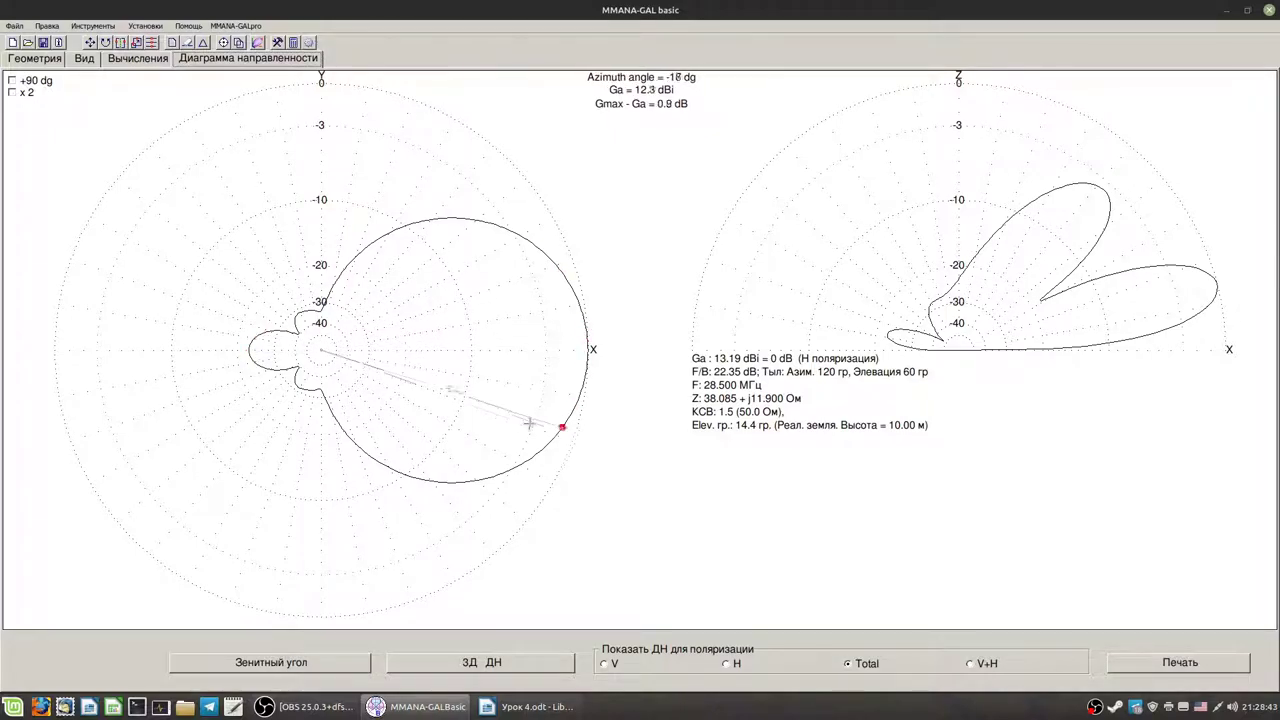
- Examine the position and length of each of the four elements in the 3D view
click(85, 58)
click(1055, 414)
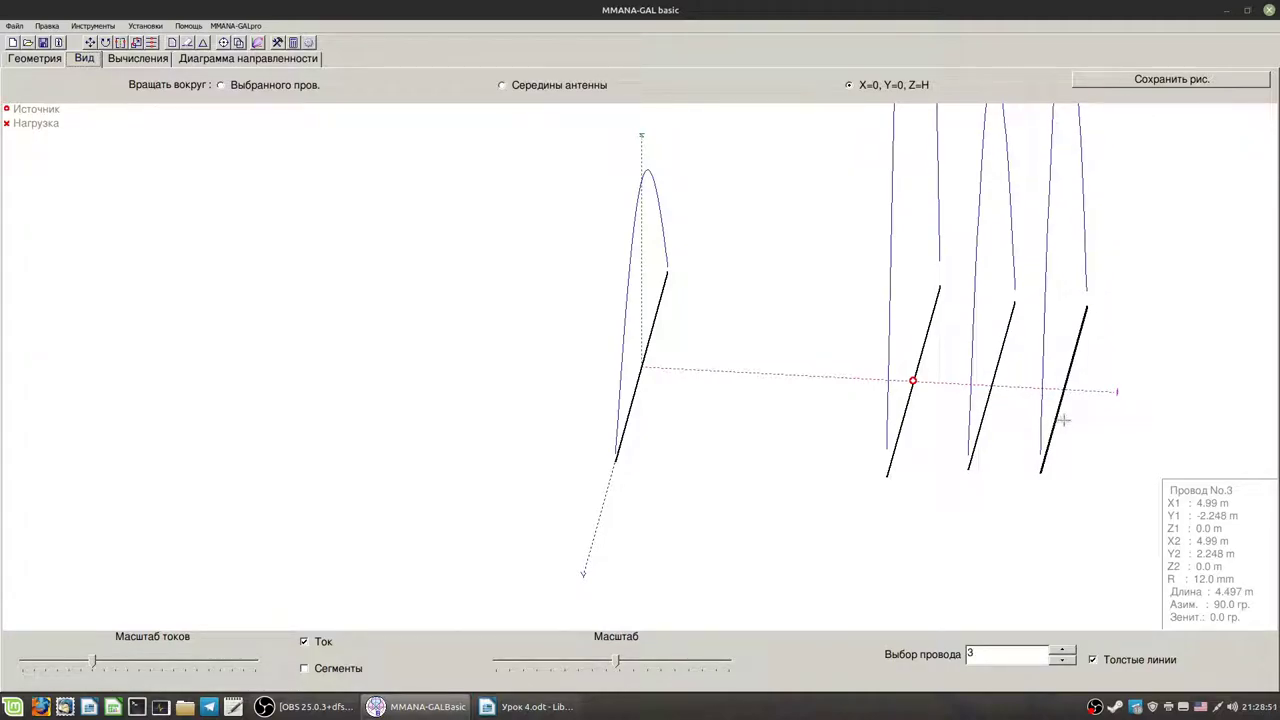
click(984, 410)
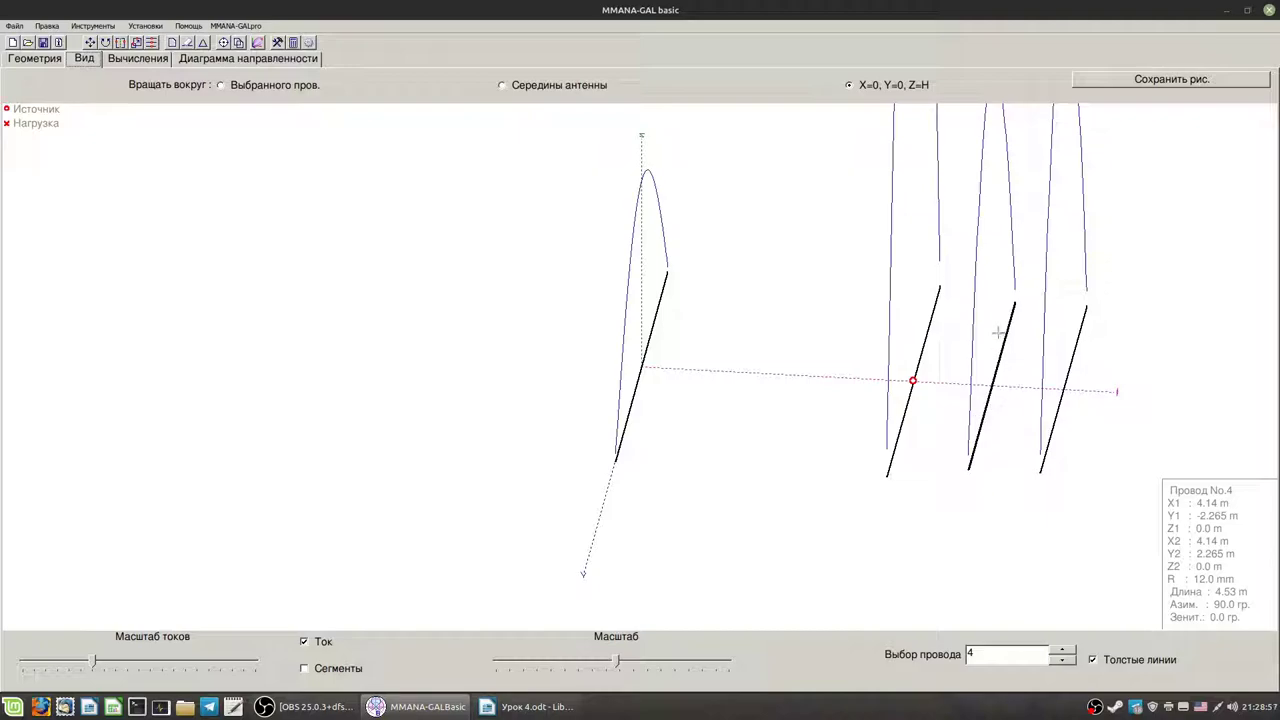
click(905, 407)
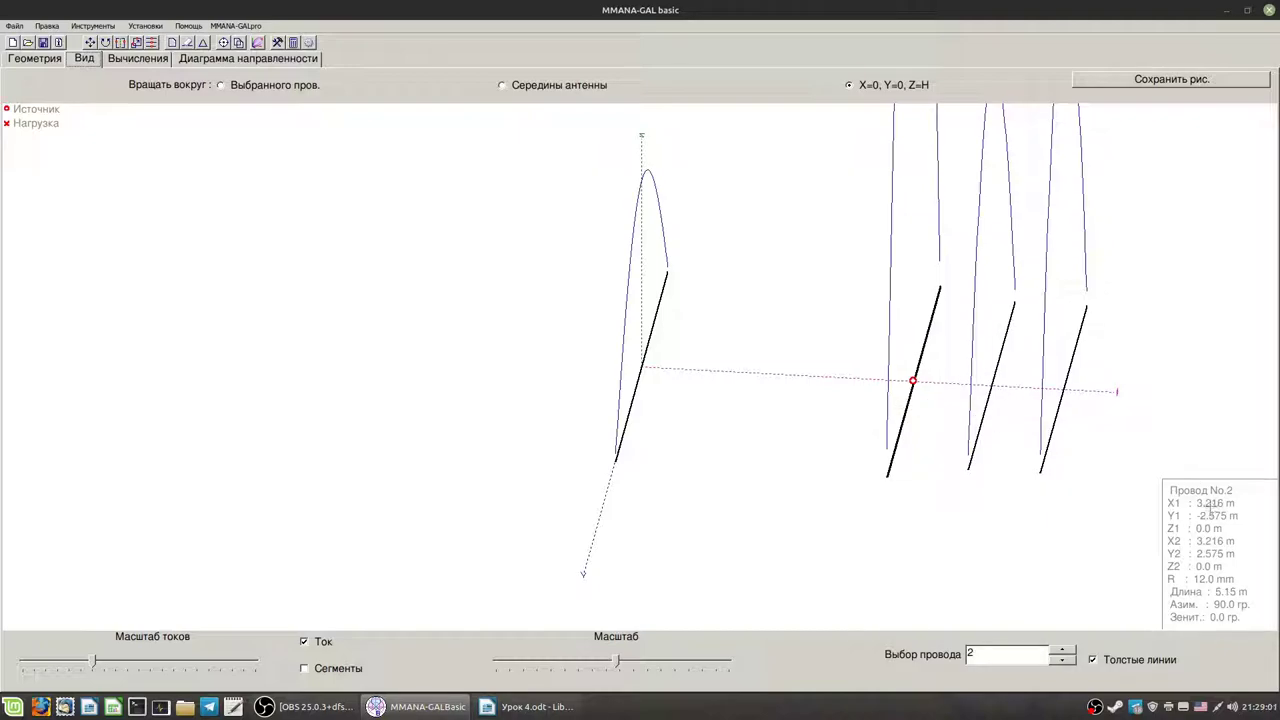
click(638, 382)
click(908, 408)
click(1057, 415)
click(907, 405)
- Reopen the optimization setup and review the parameter types available for element 2's Interval variable
click(138, 58)
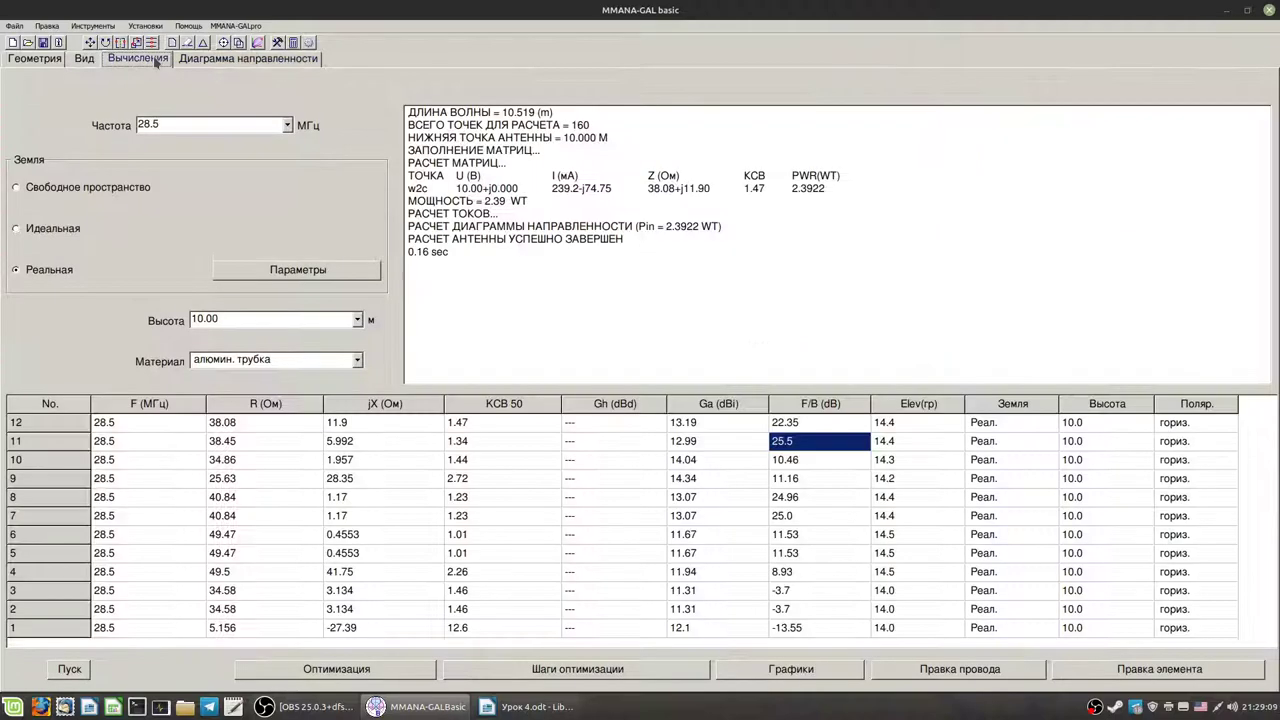
click(313, 676)
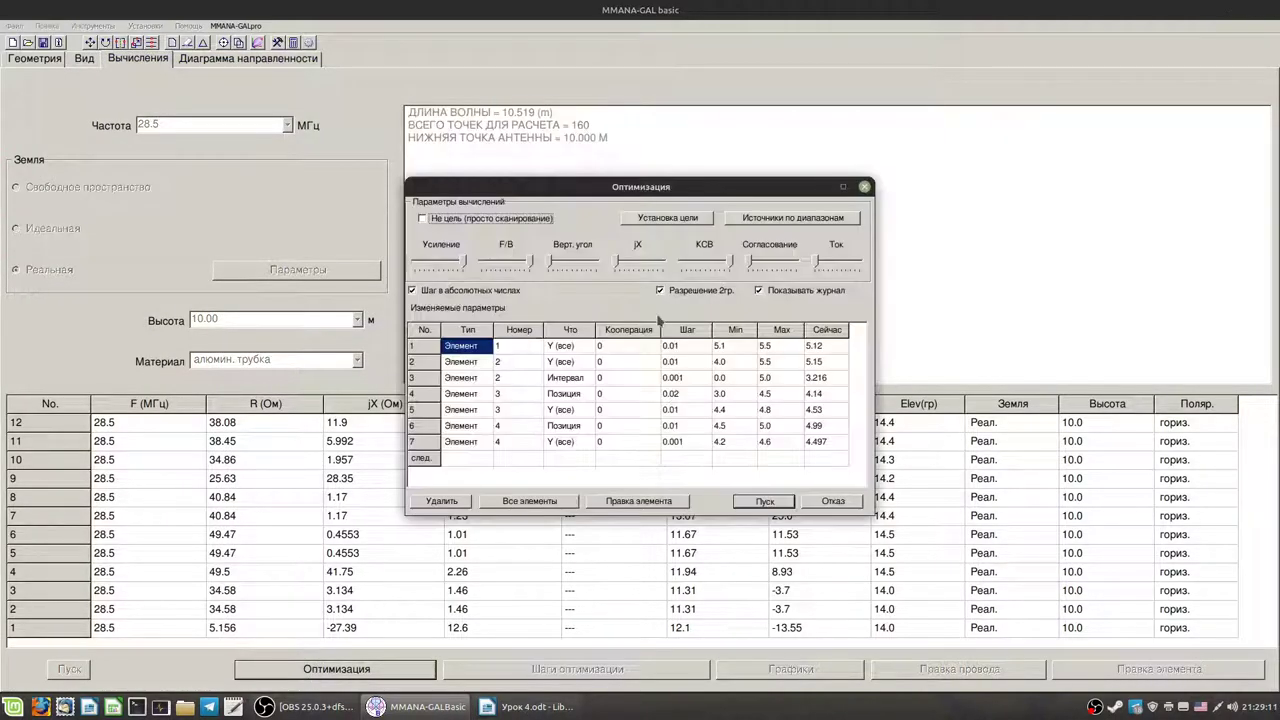
click(575, 383)
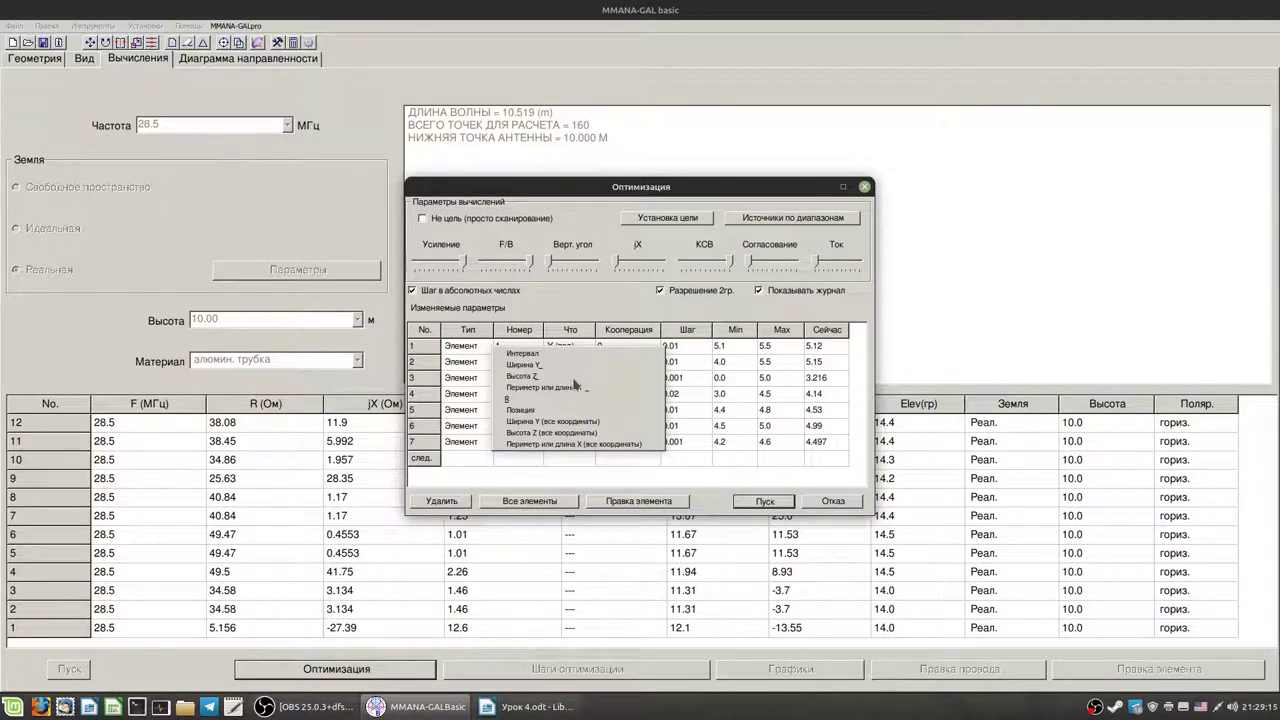
click(575, 385)
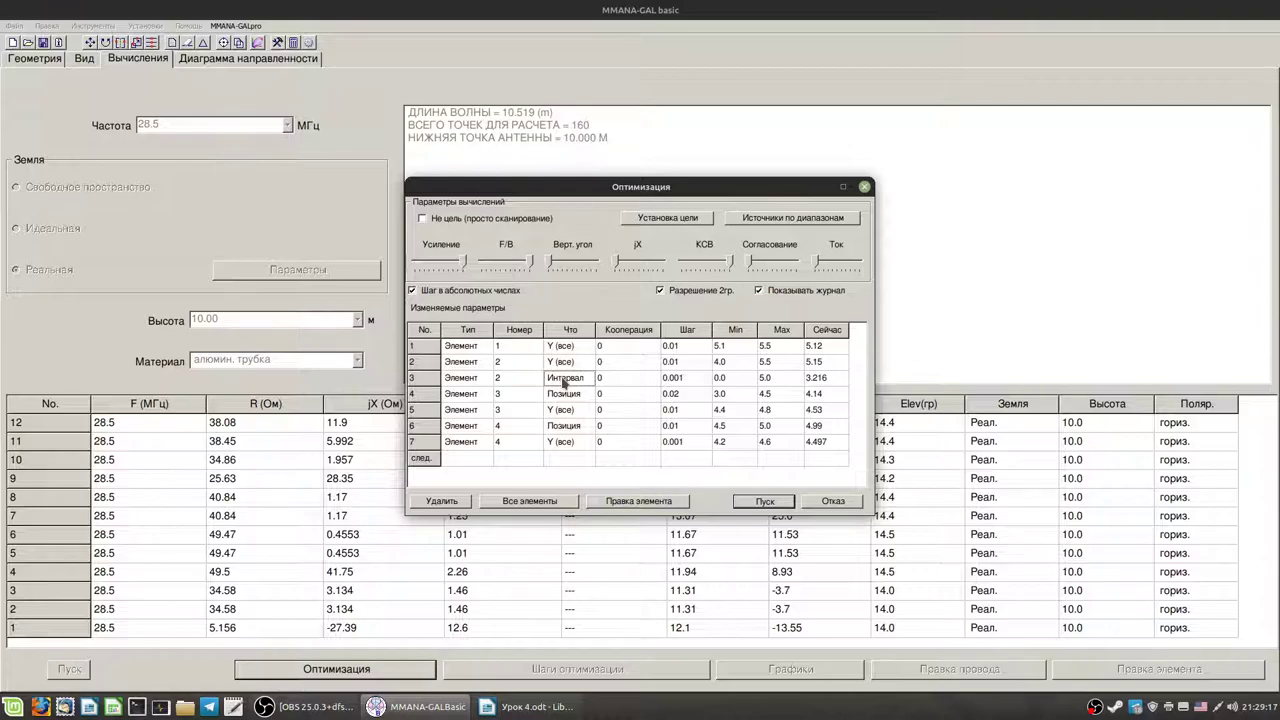
click(565, 380)
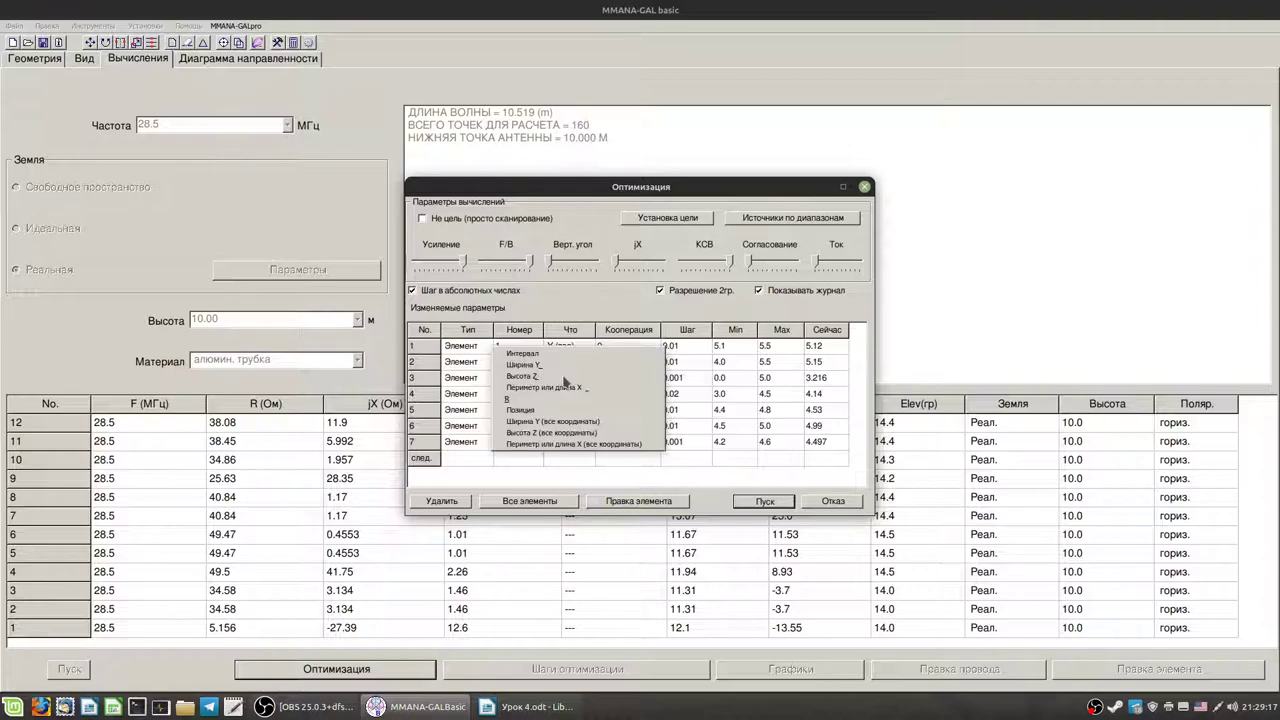
click(810, 393)
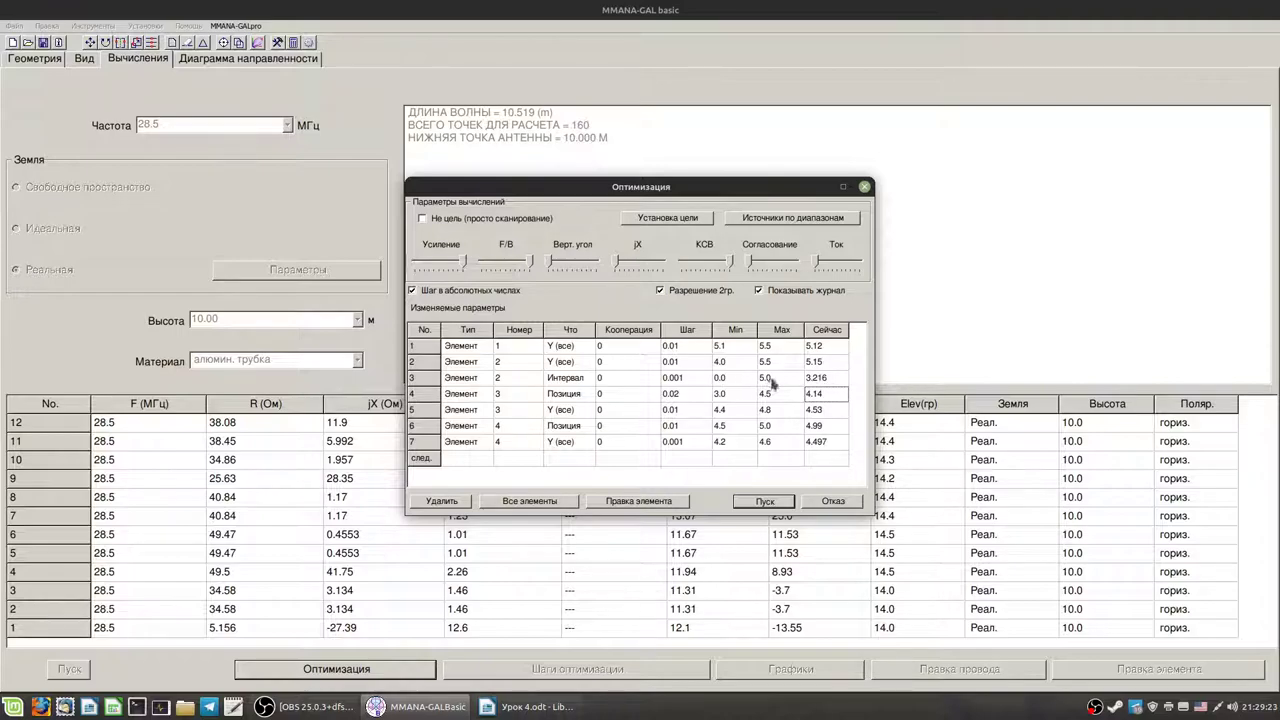
- Set element 2's interval variable to a maximum of 3.0, a current value of 1.0 and a minimum of 0.5
double_click(763, 378)
text(3.0)
click(818, 378)
click(822, 377)
text(1.0)
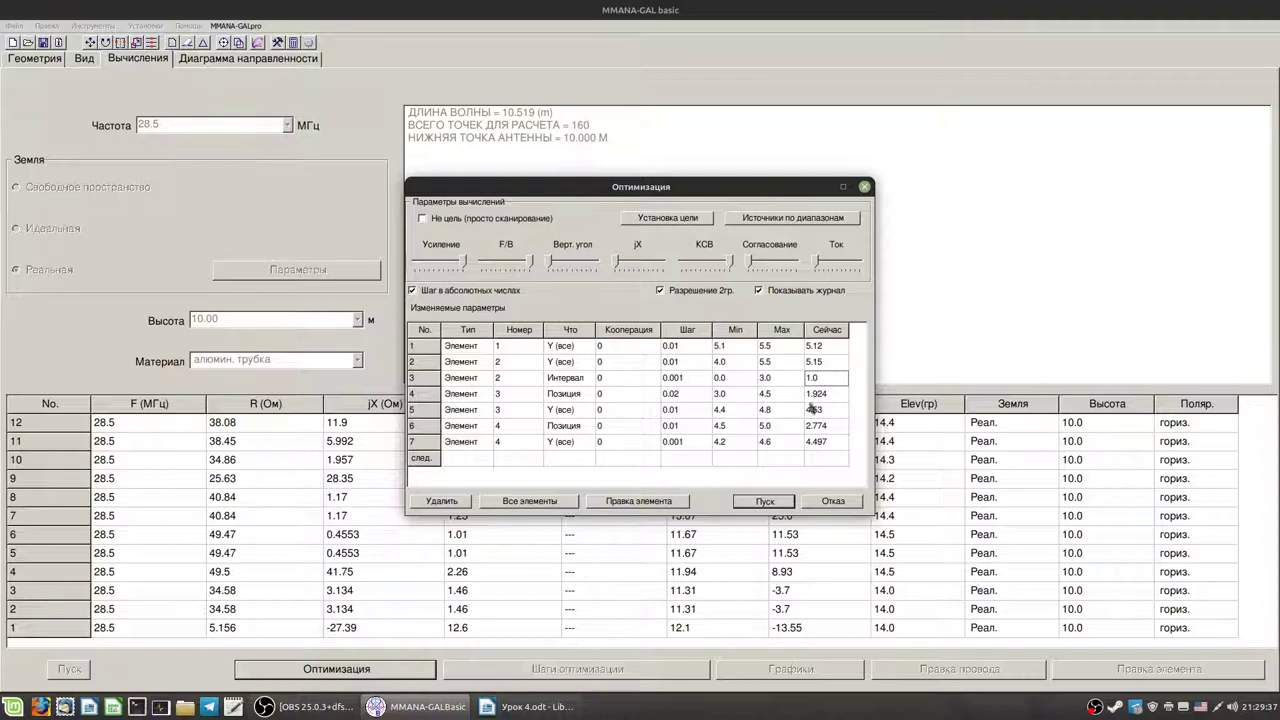
click(731, 380)
double_click(735, 378)
text(0.5)
- Run the optimization with element 2's new interval limits, watch it in the 3D view, and decline saving the optimization table
click(765, 501)
click(80, 58)
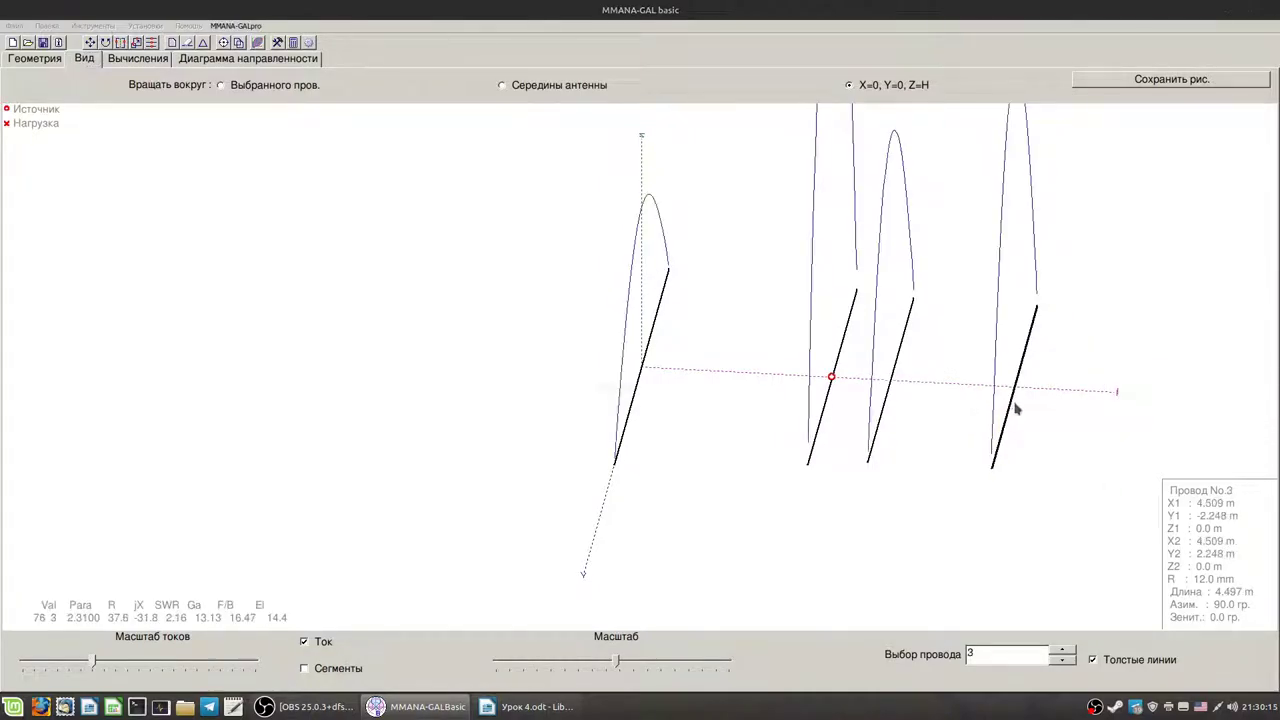
click(661, 367)
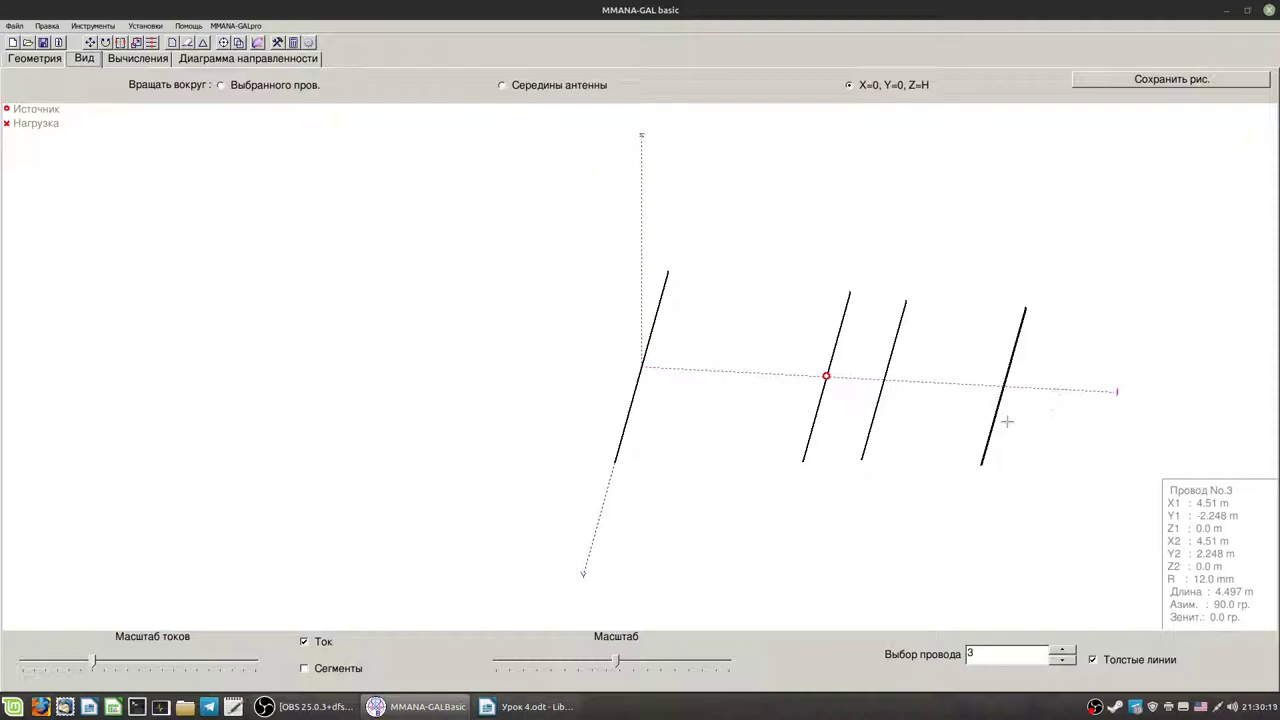
- Examine the positions of both directors and the driven element in the 3D view, and recalculate the antenna
drag(995, 422, 1010, 430)
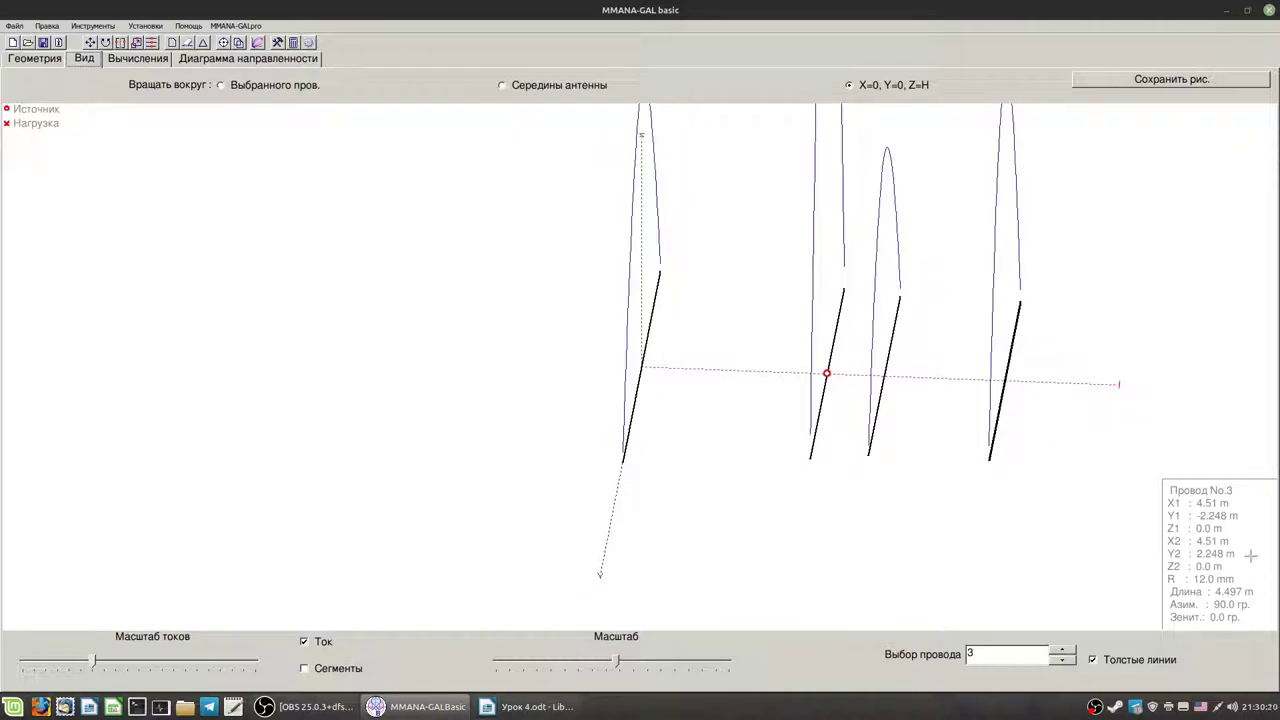
click(875, 420)
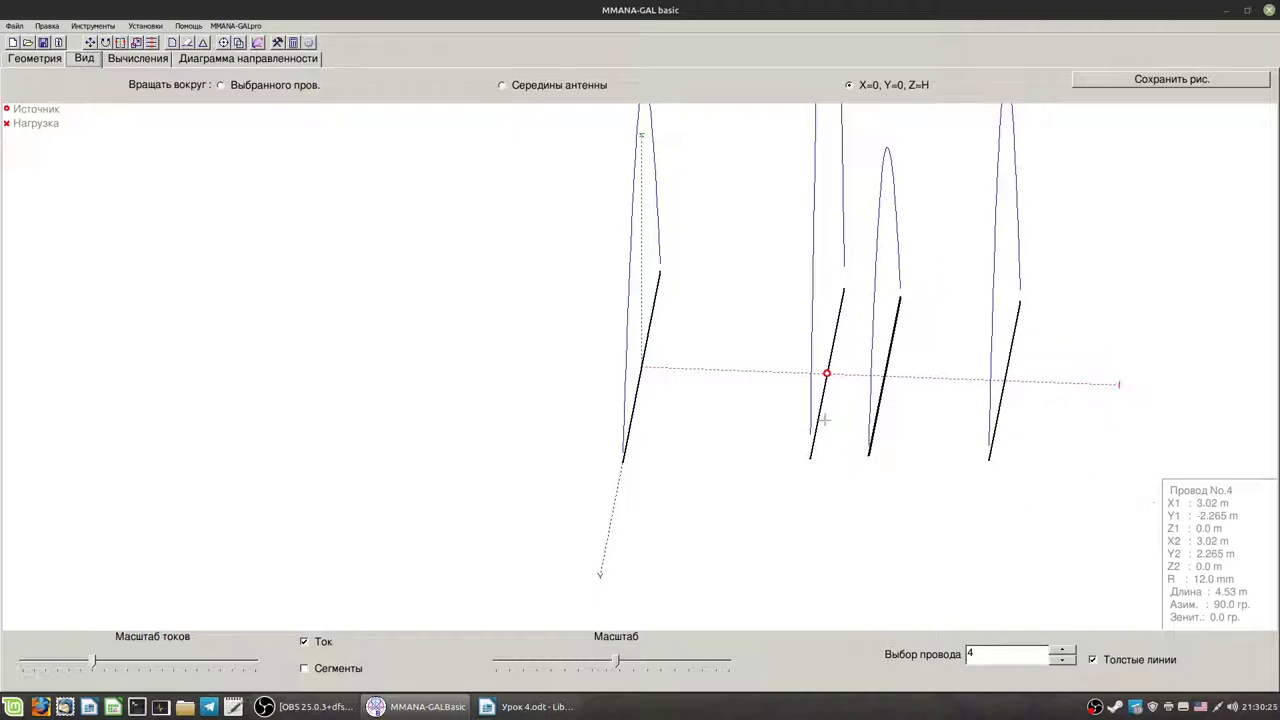
drag(820, 419, 820, 415)
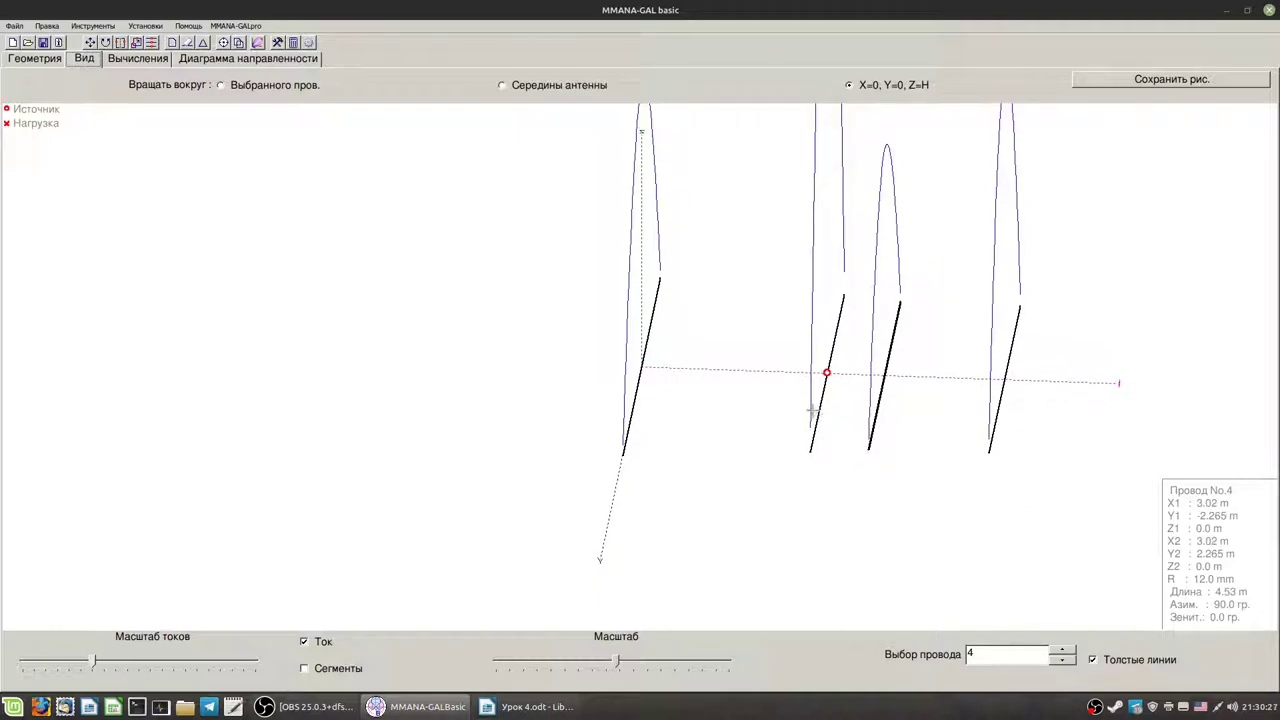
click(820, 413)
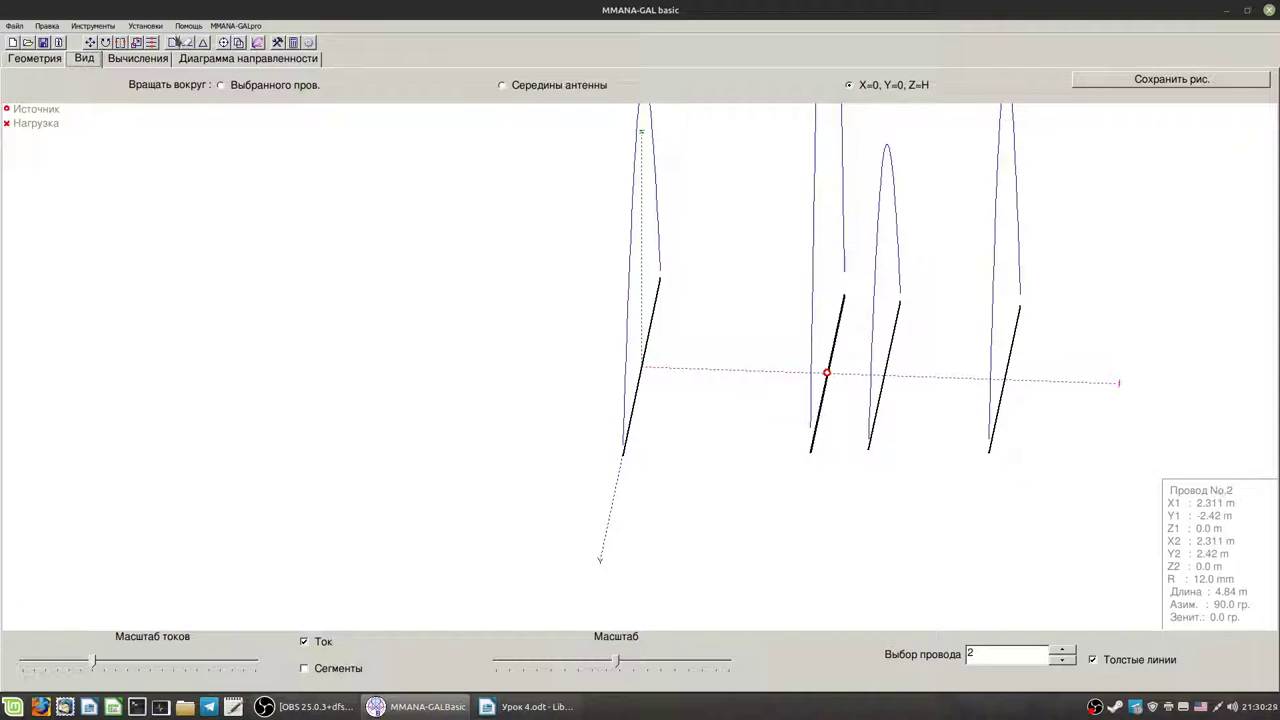
click(145, 58)
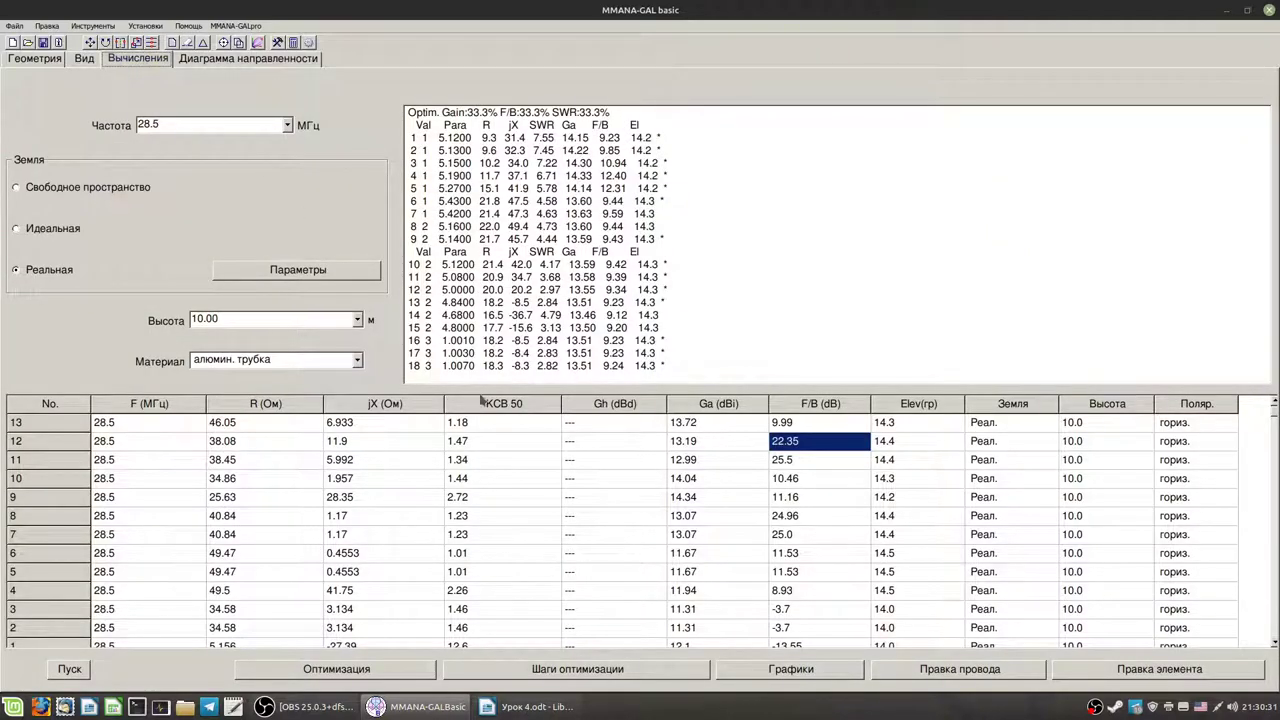
click(85, 672)
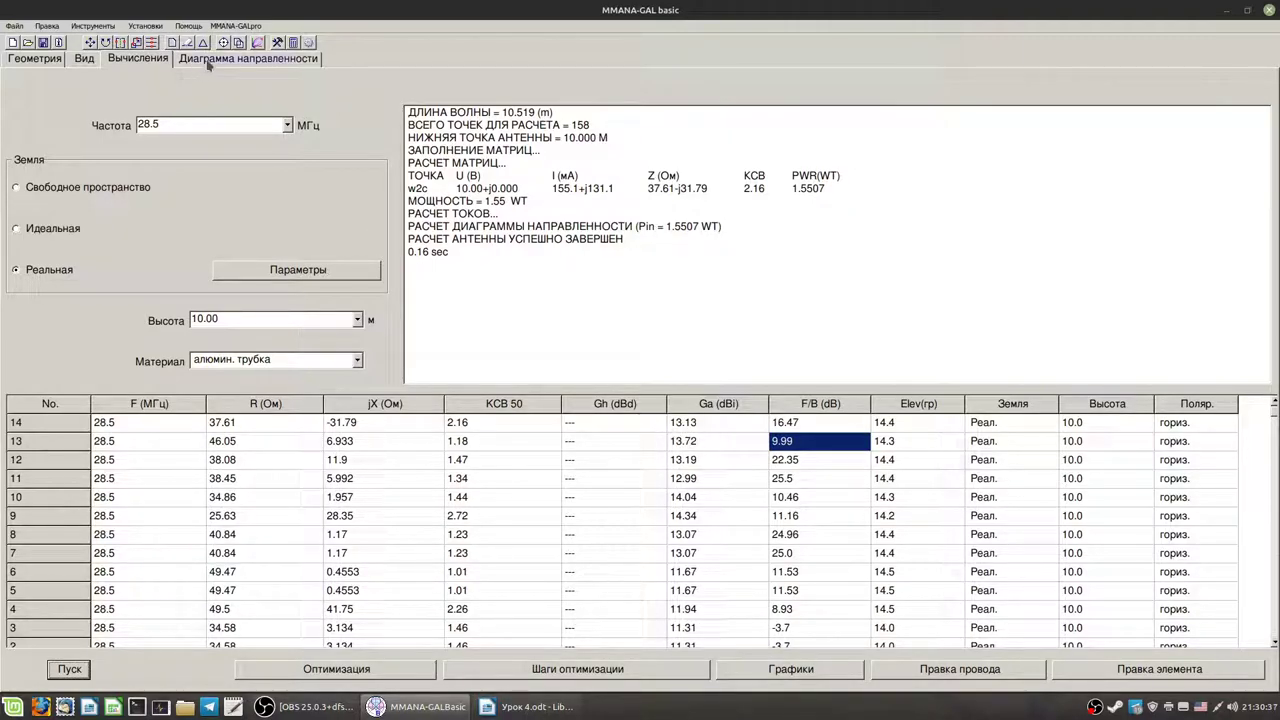
- Rerun the optimization with the same variables and limits, decline saving the table, and show the calculation results
click(313, 669)
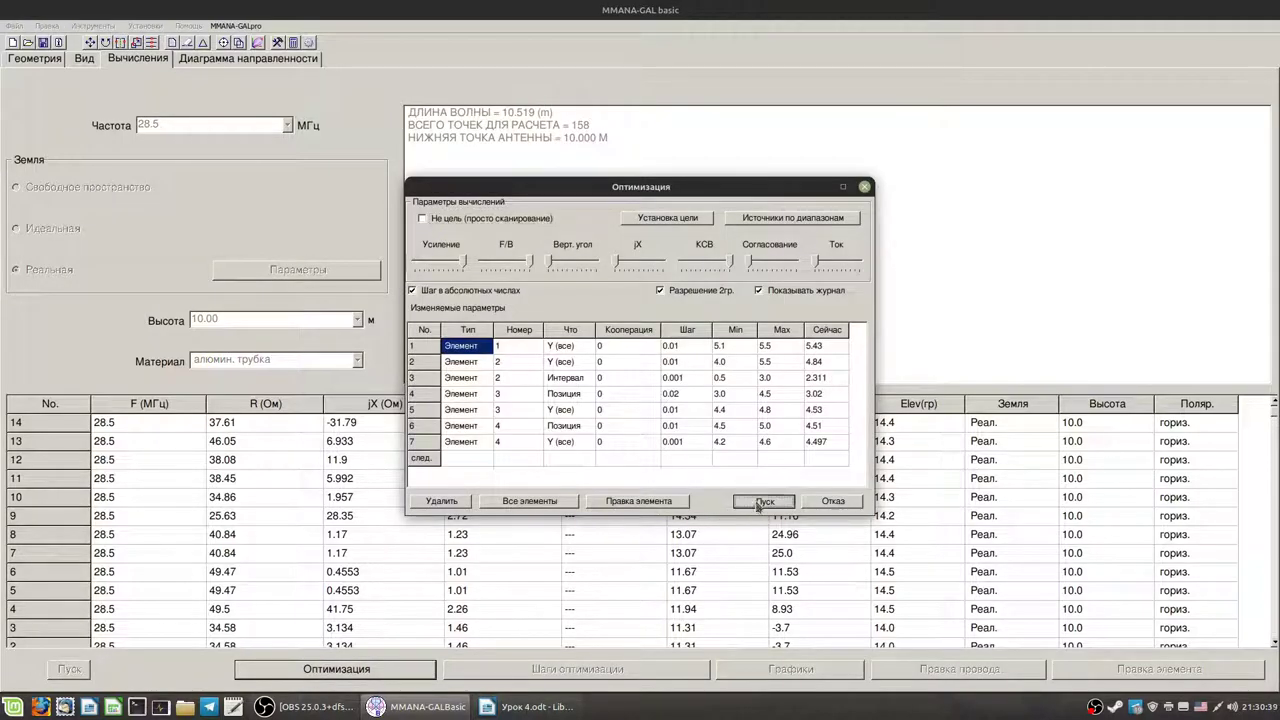
click(762, 501)
click(85, 58)
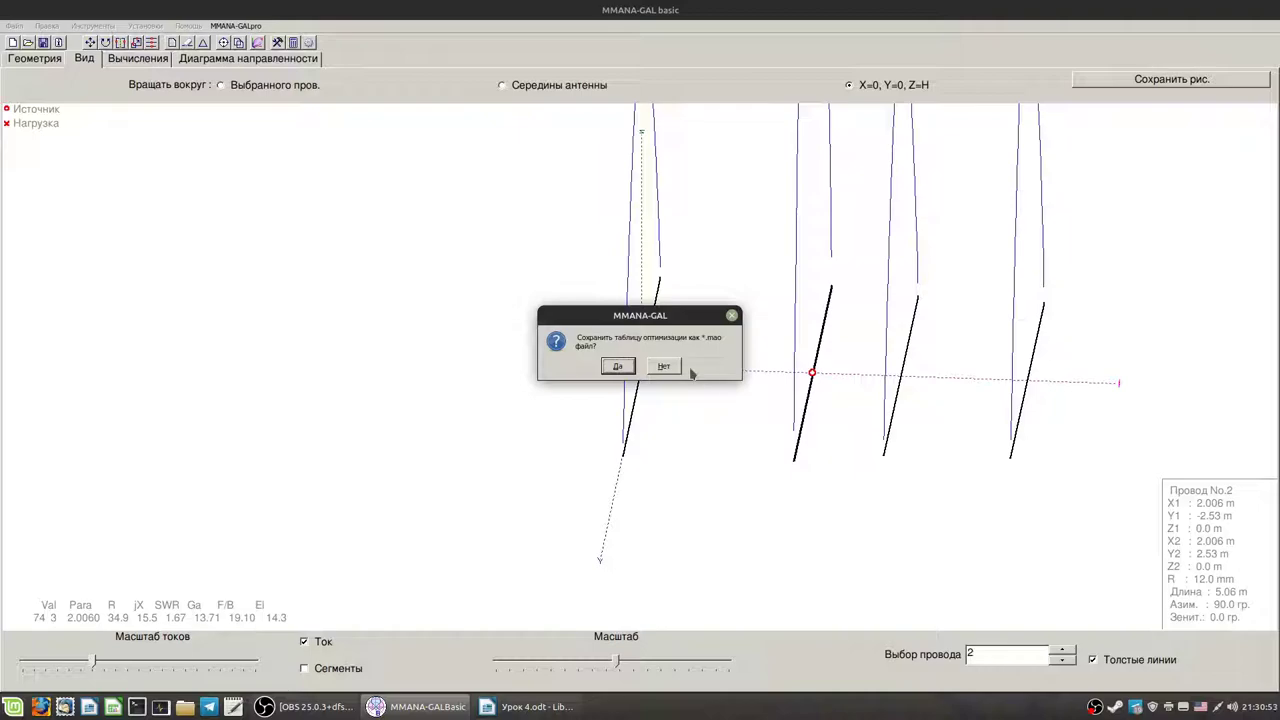
click(663, 366)
click(138, 58)
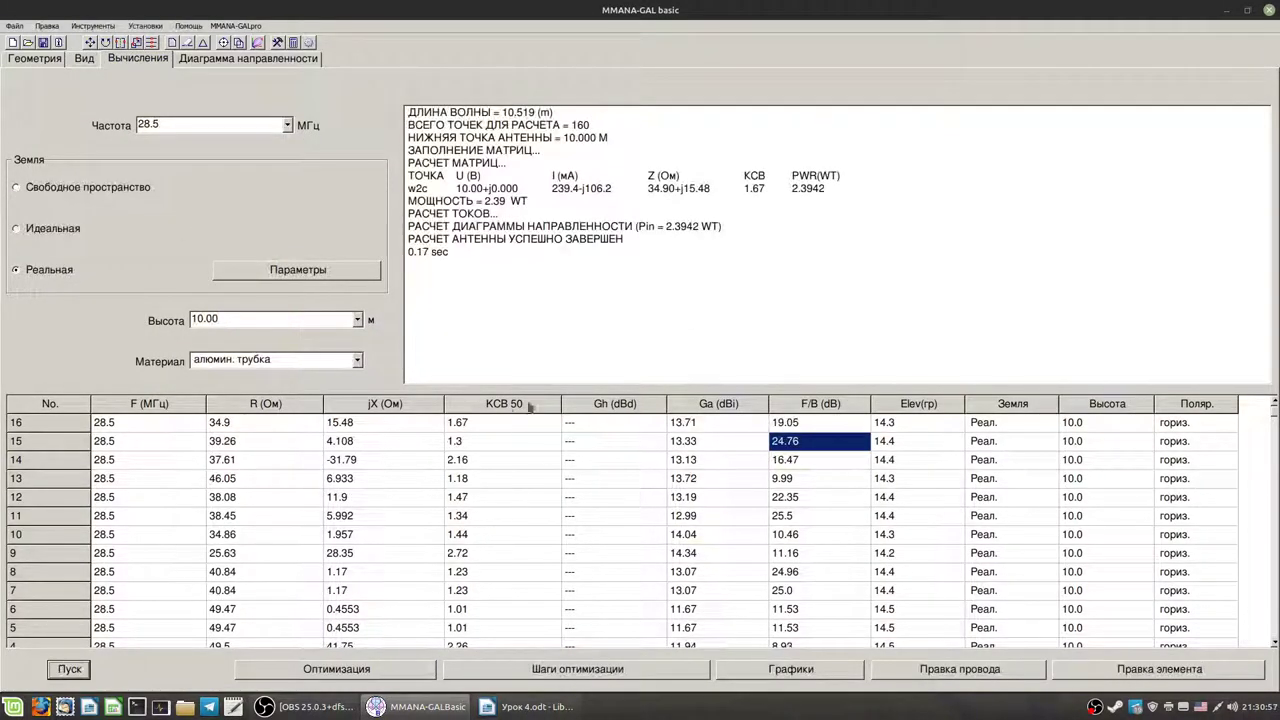
- Examine the latest calculation's SWR, gain and F/B values along with the antenna's radiation pattern
click(463, 427)
click(711, 427)
click(786, 424)
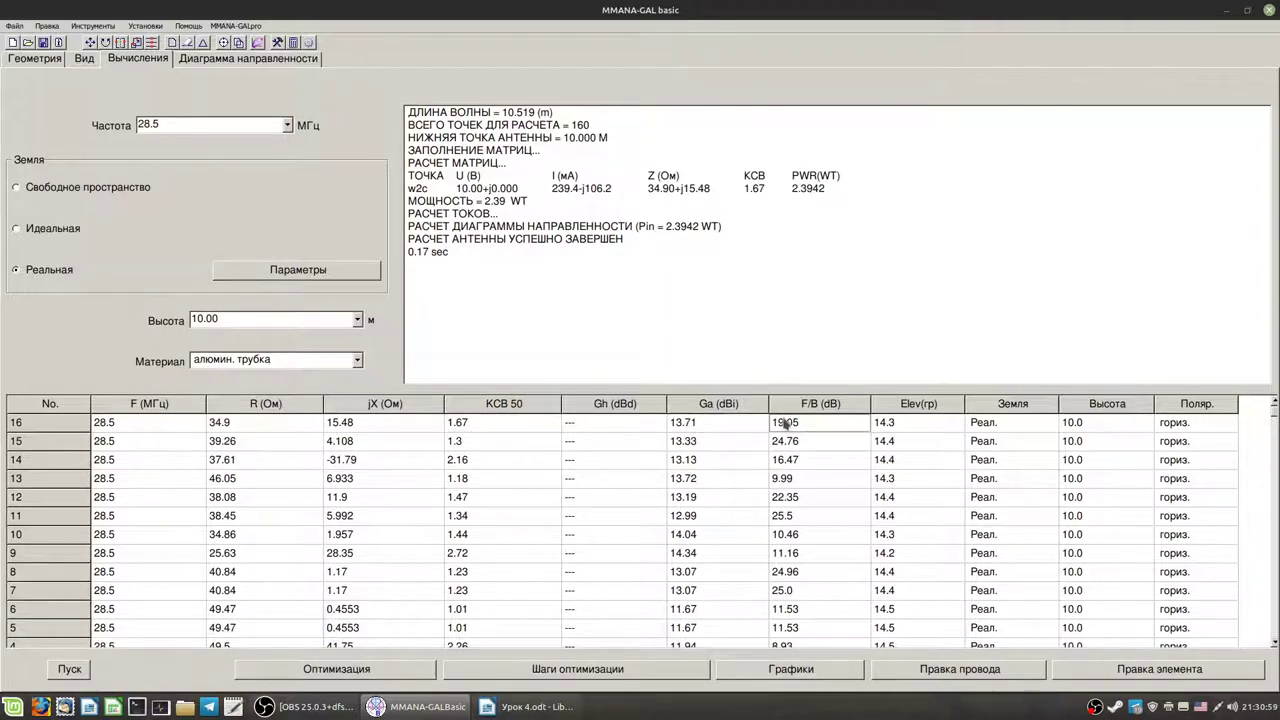
click(248, 58)
click(116, 62)
click(248, 58)
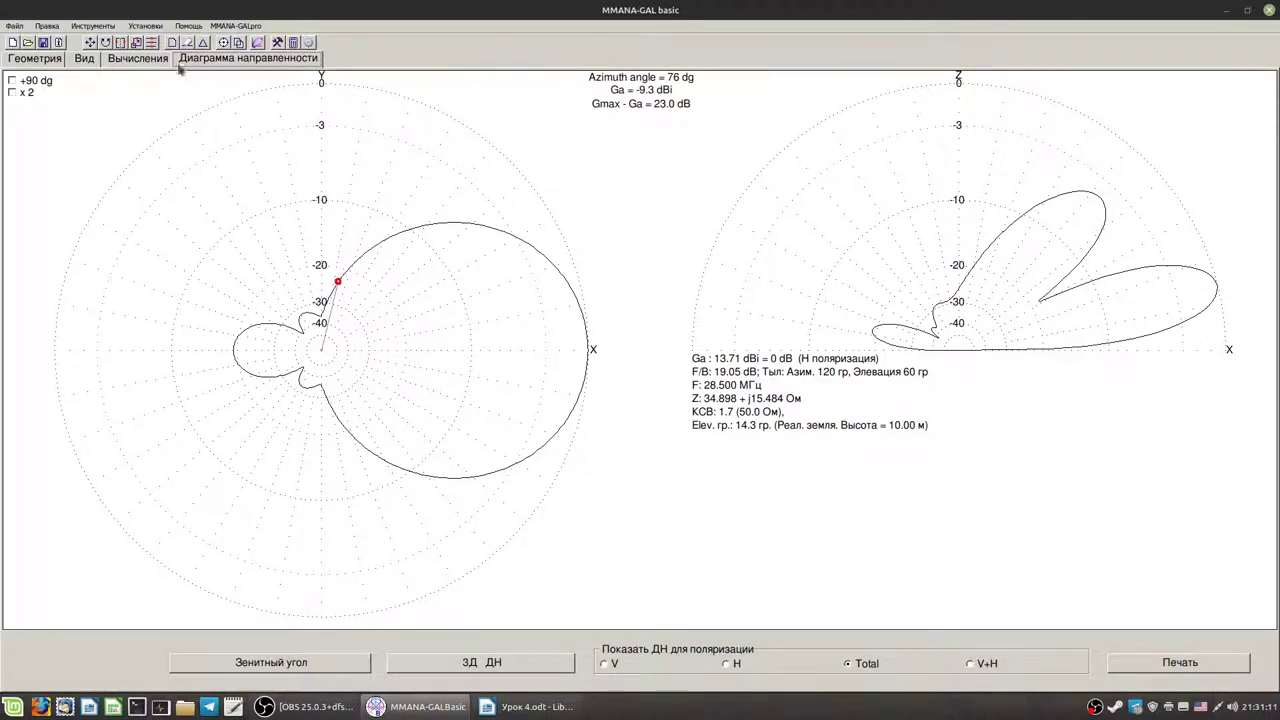
click(138, 58)
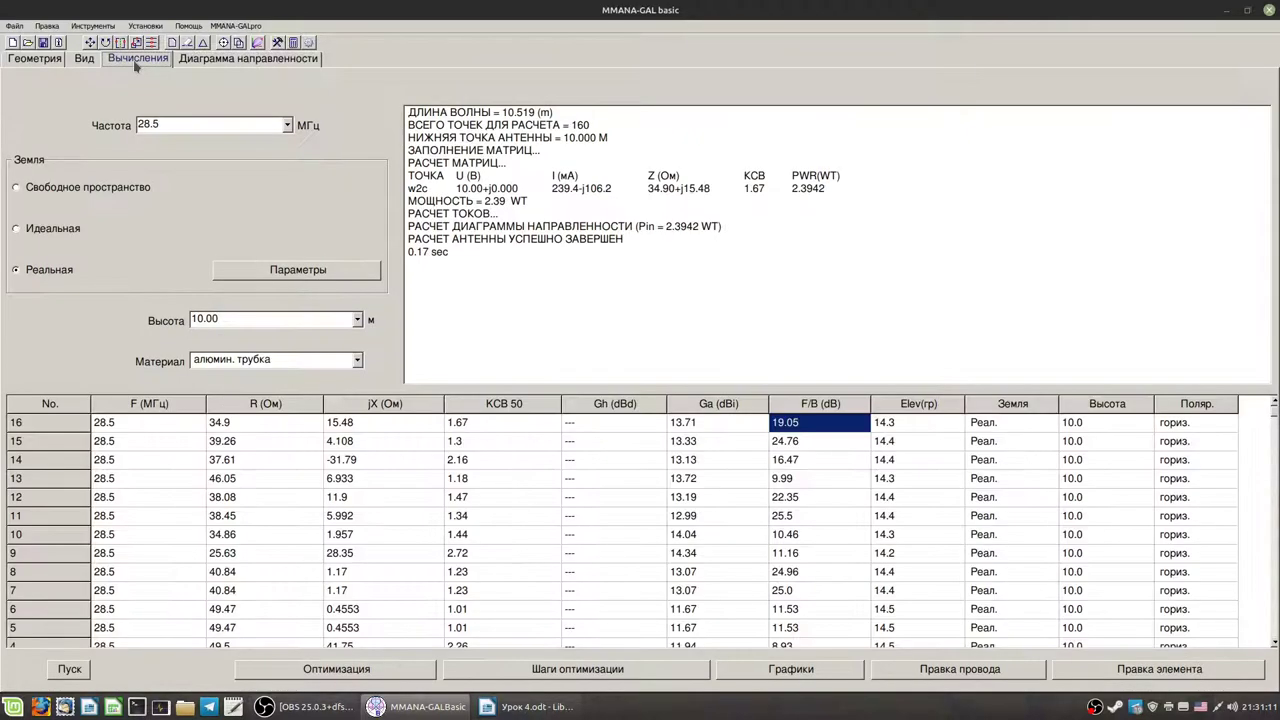
- Change the optimization variables of elements 3 and 4 from position to interval
click(320, 676)
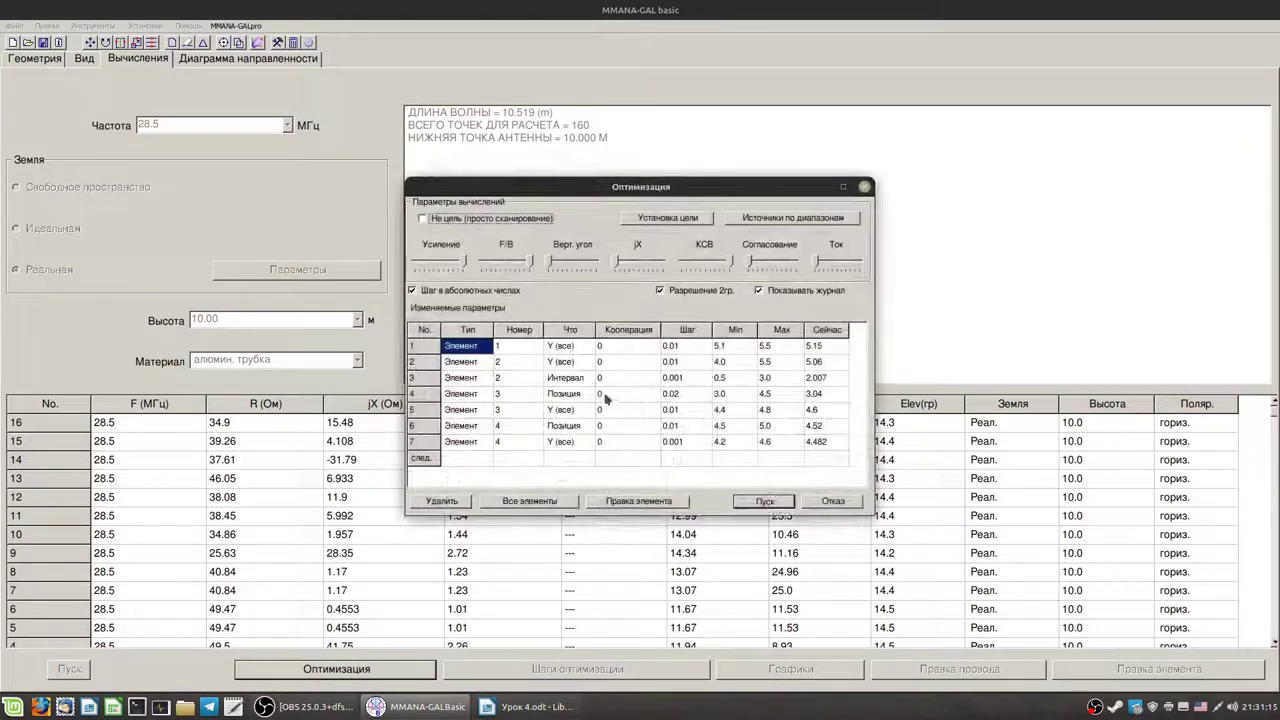
click(566, 393)
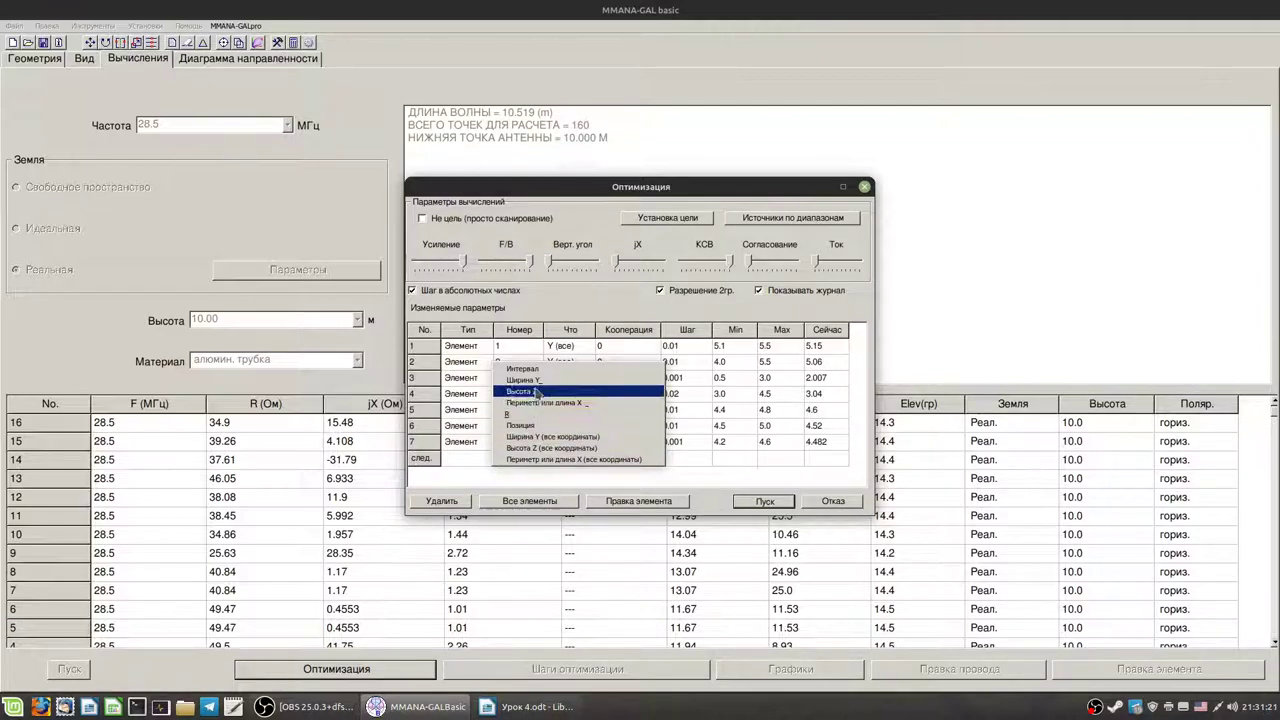
click(537, 369)
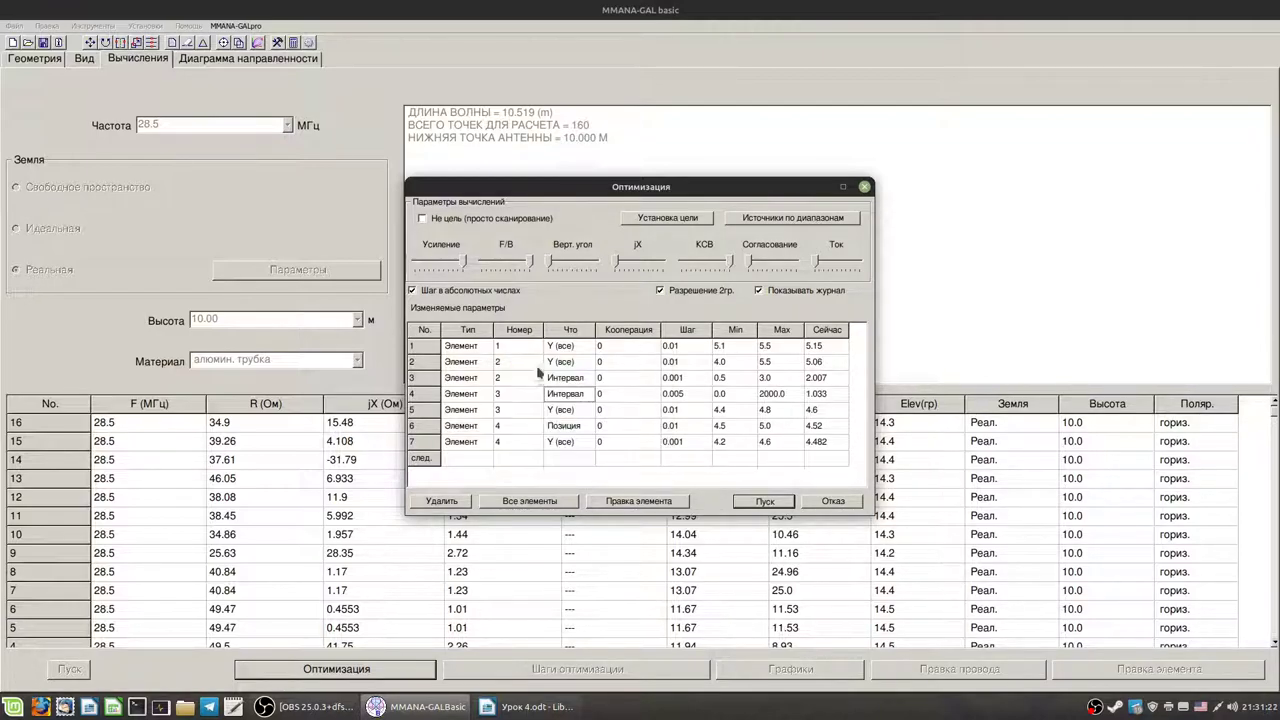
click(563, 427)
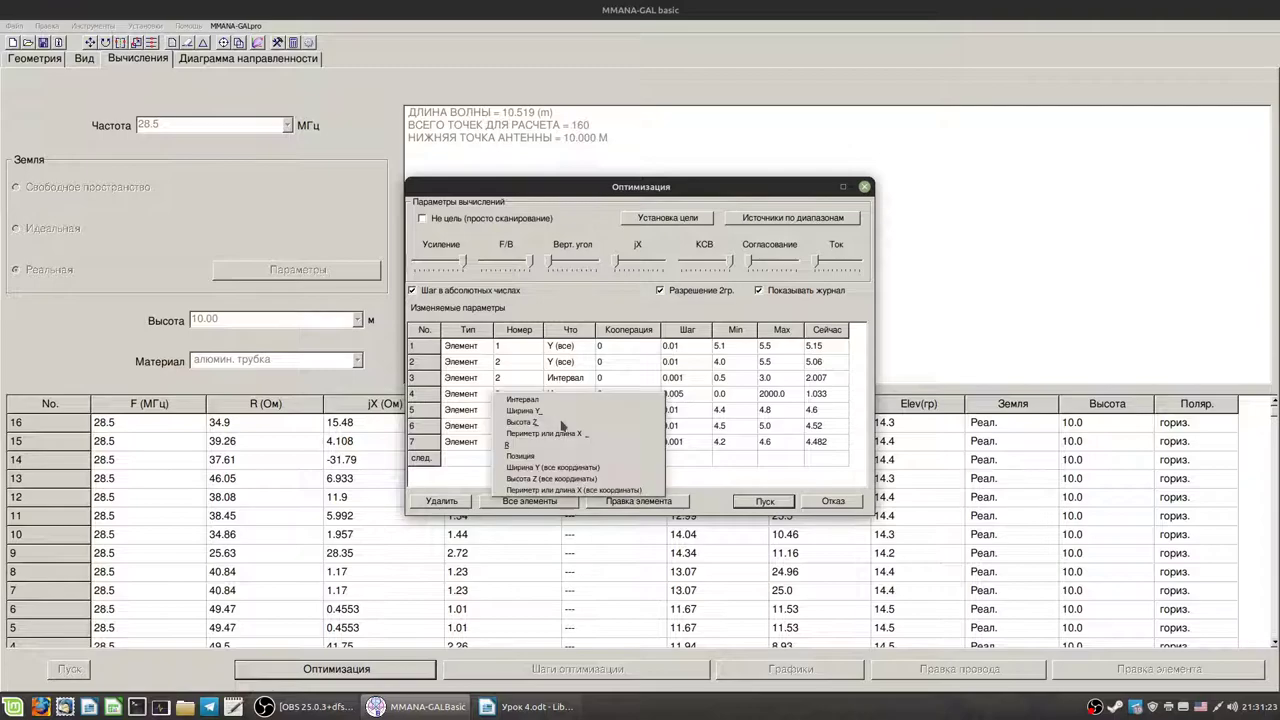
click(548, 401)
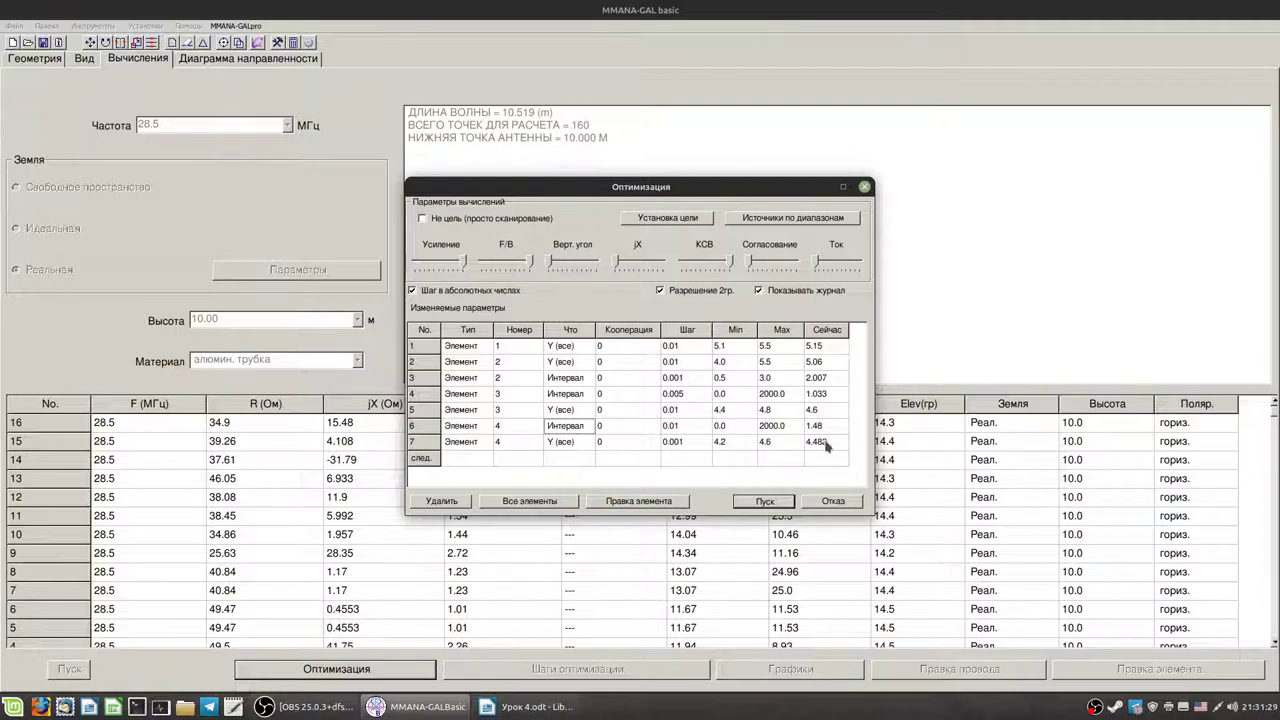
click(817, 428)
- Set the minimum of the interval variables for elements 2, 3 and 4 to 0.2
click(658, 379)
click(685, 381)
click(692, 382)
click(724, 379)
click(728, 378)
text(2)
key(Return)
click(727, 411)
click(724, 411)
click(724, 394)
click(724, 394)
text(2)
key(Return)
click(725, 427)
click(724, 426)
drag(724, 427, 734, 427)
key(Return)
- Set the maximum of the interval variables for elements 2, 3 and 4 to 2.0
click(773, 429)
text(1.5)
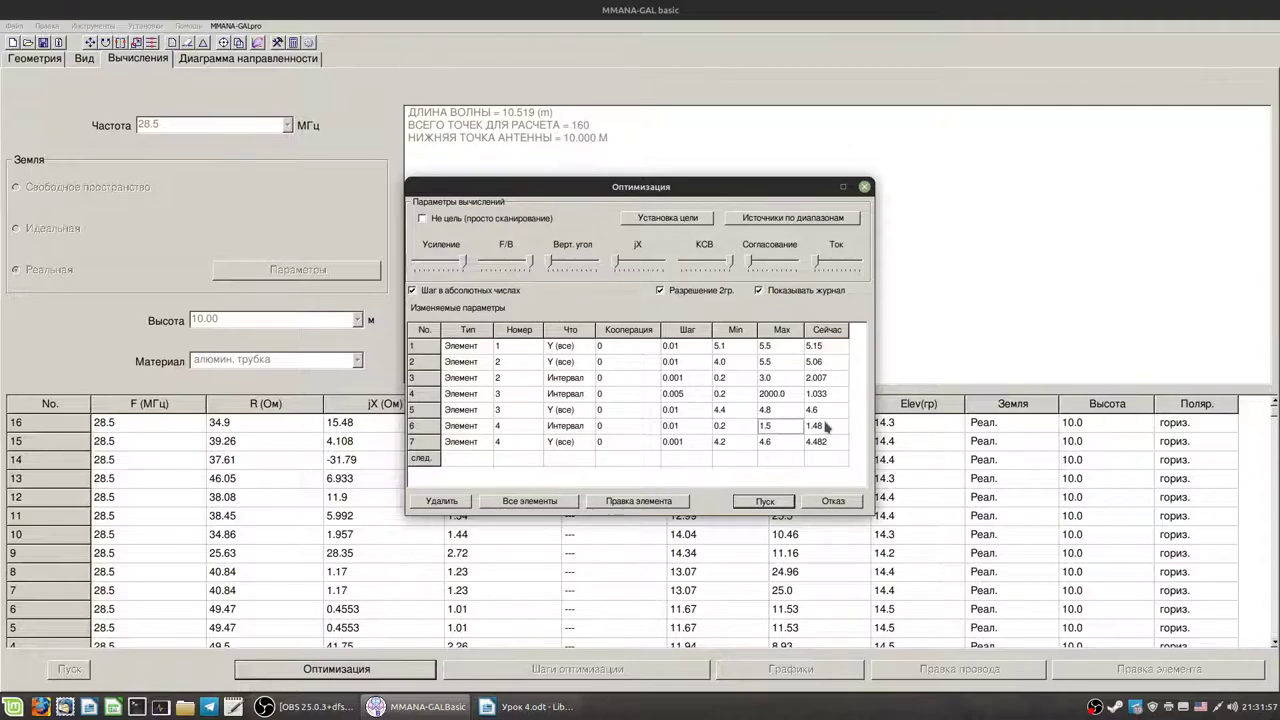
double_click(770, 425)
text(2.0)
click(777, 394)
text(2.0)
click(773, 378)
text(2.0)
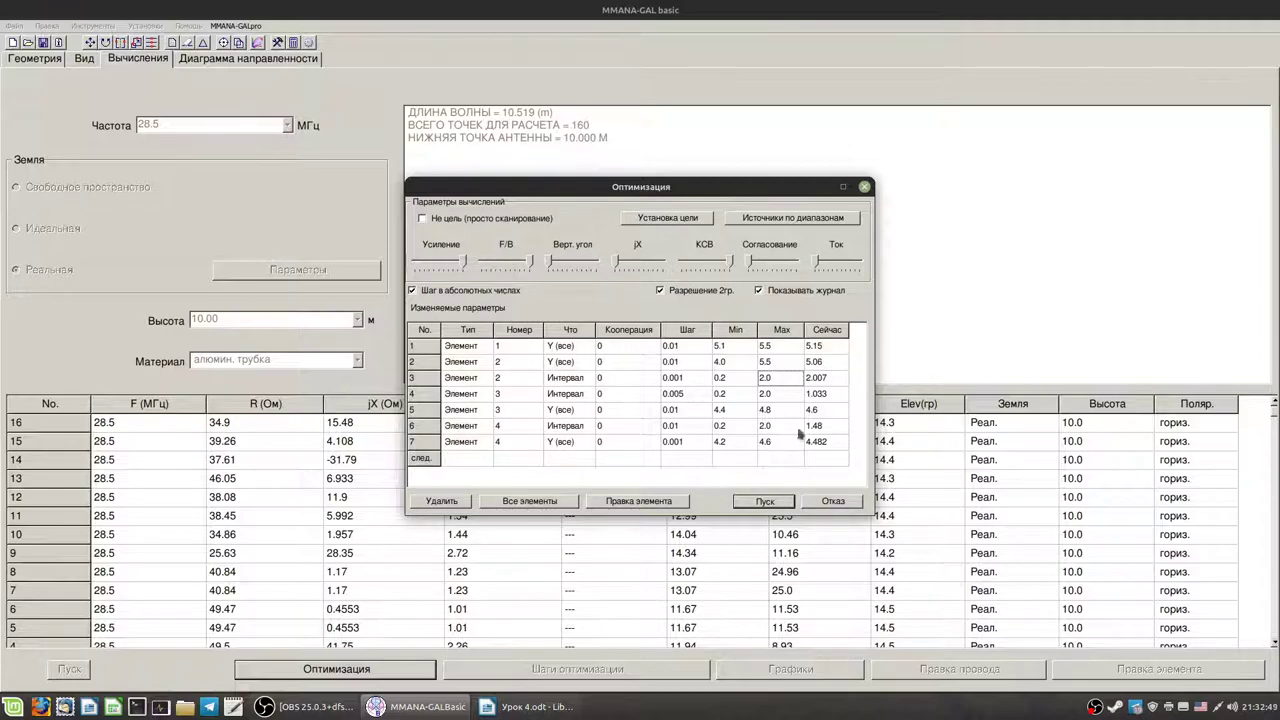
- Run the optimization with the three interval variables, decline saving the optimization table, and recalculate the antenna
click(766, 502)
click(95, 58)
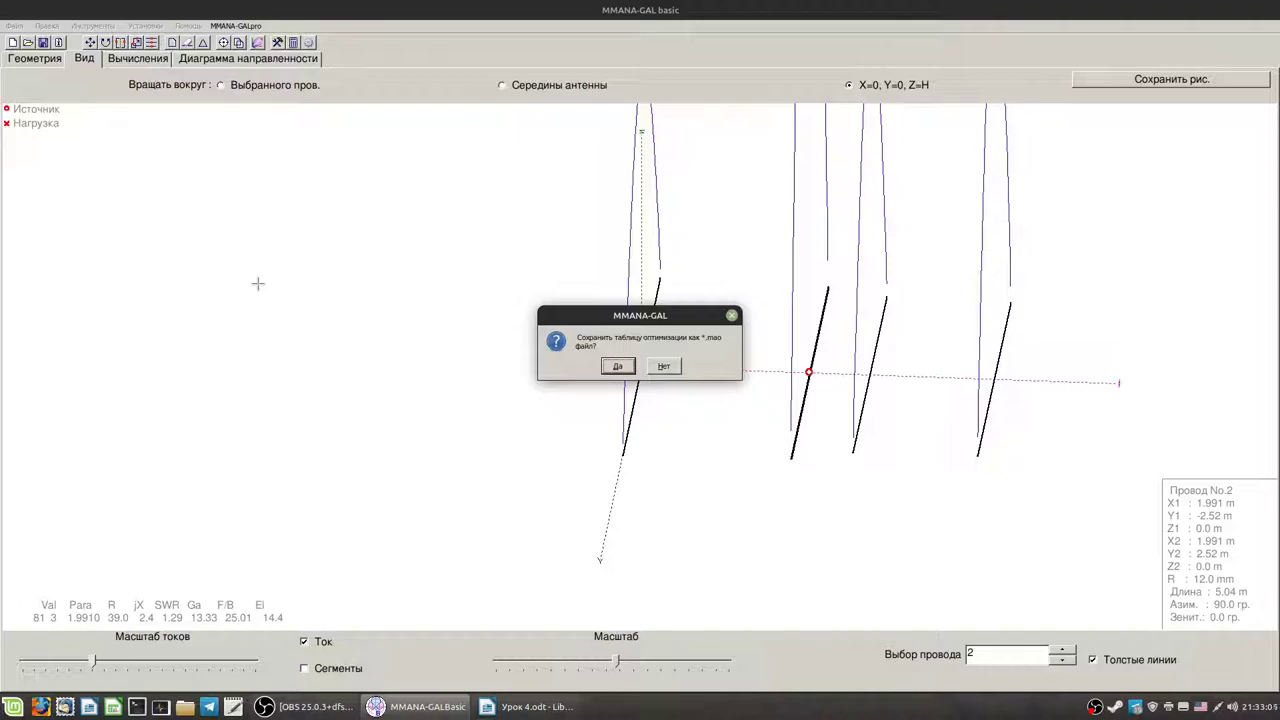
click(678, 367)
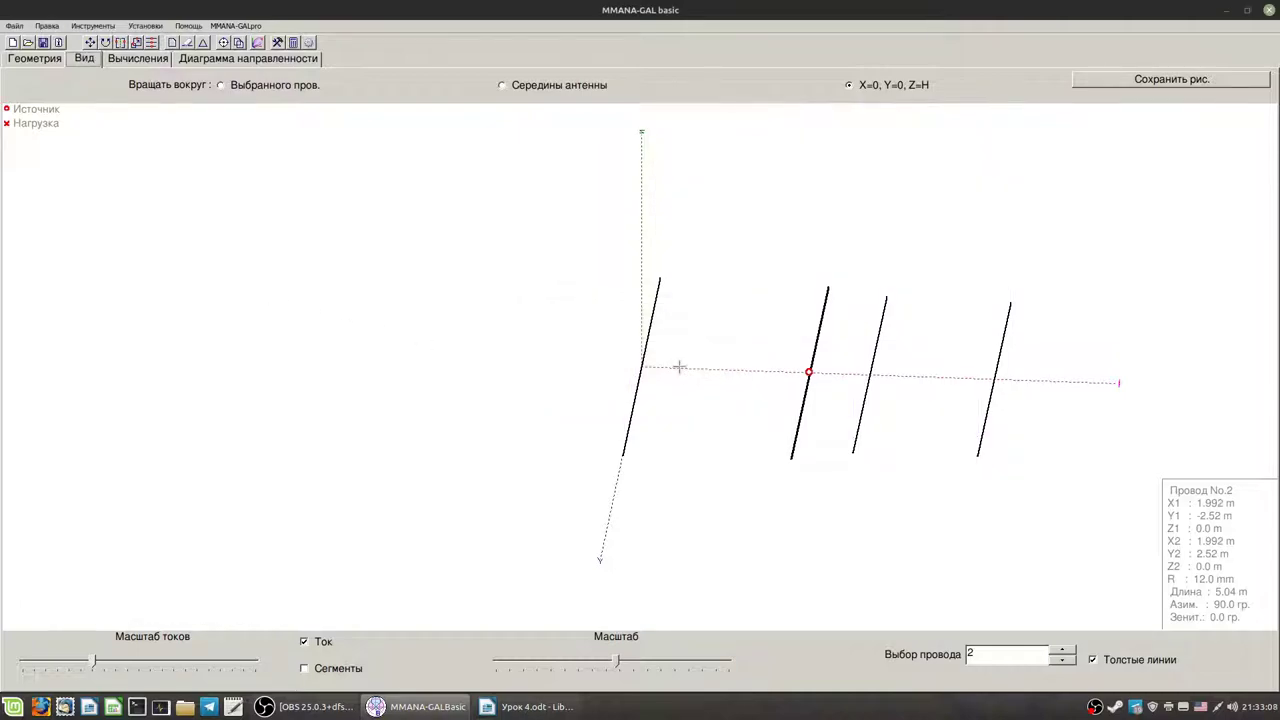
click(138, 58)
click(70, 669)
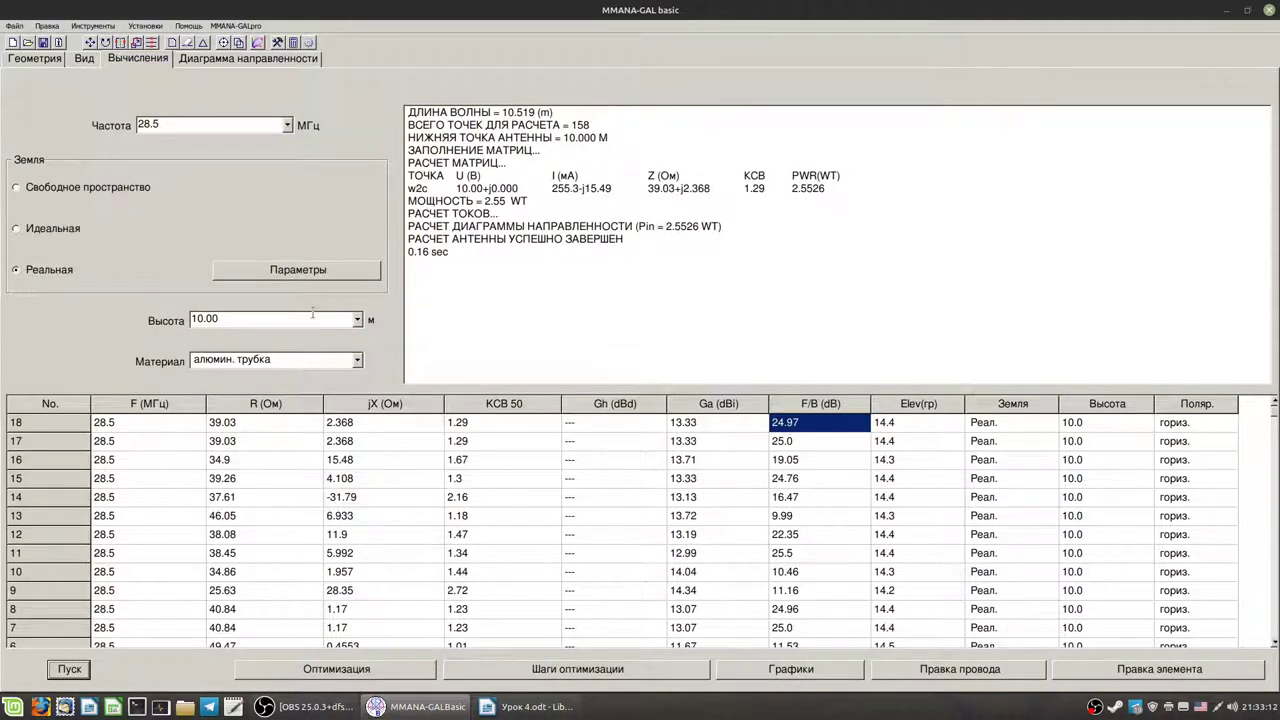
- Compare the SWR, F/B and gain of calculation 18 with those of calculation 16 in the results table
click(747, 430)
click(836, 430)
click(708, 430)
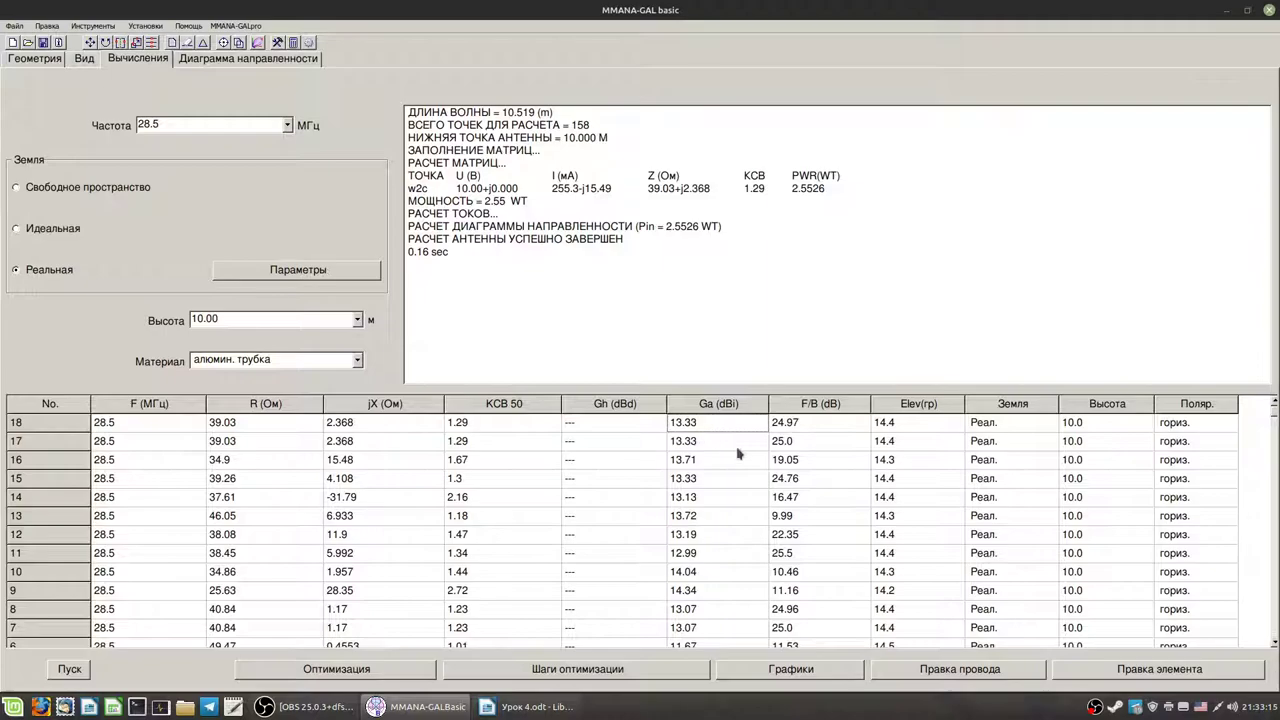
click(739, 459)
click(793, 425)
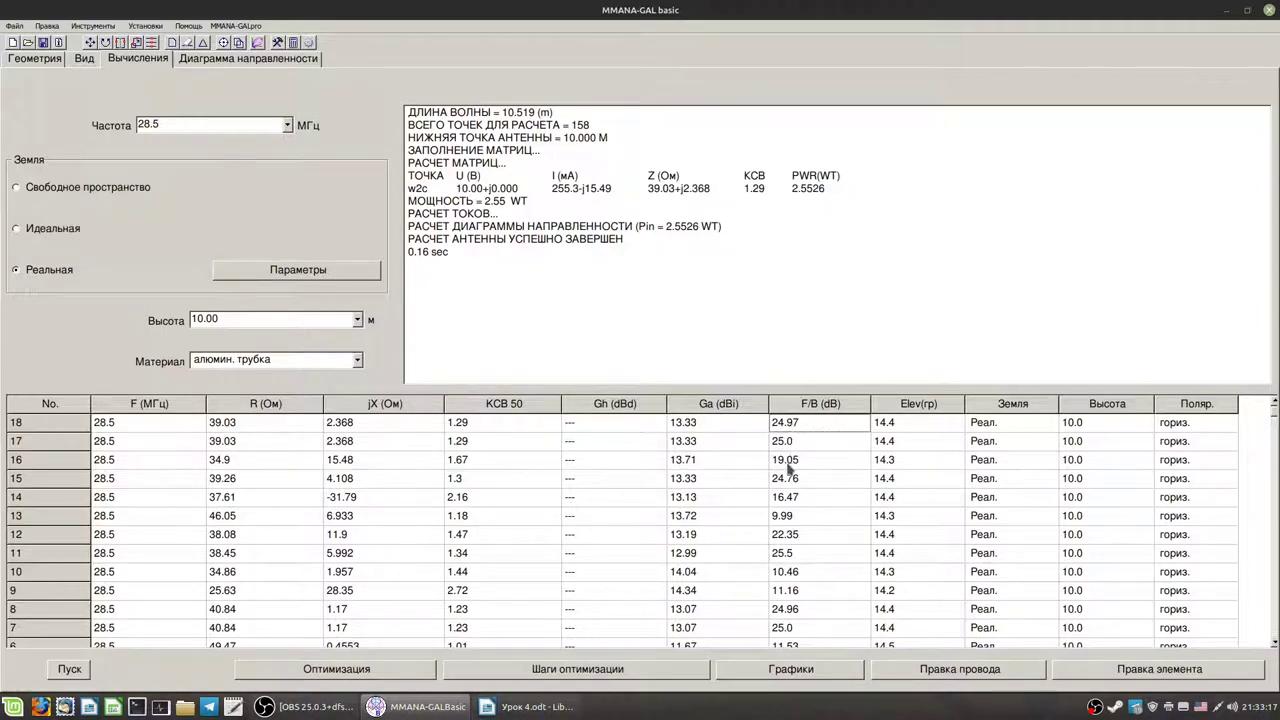
click(787, 464)
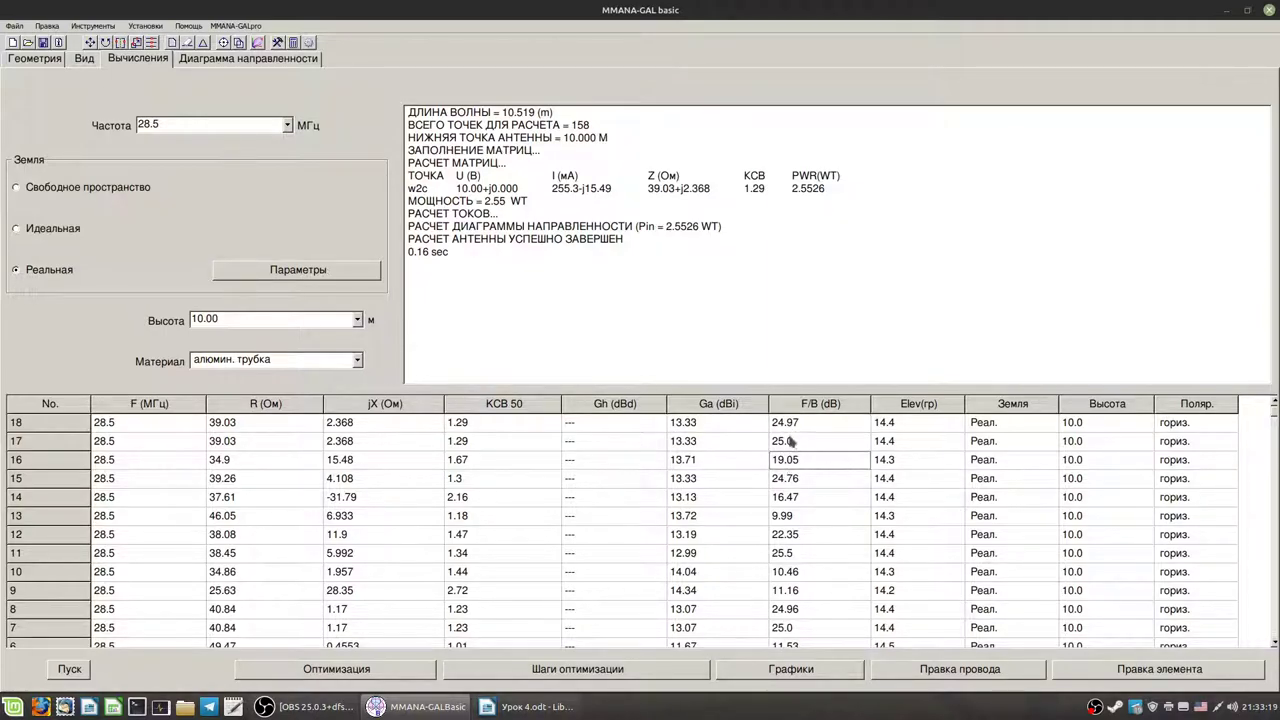
click(461, 462)
click(500, 426)
click(490, 464)
click(499, 428)
click(494, 462)
click(803, 461)
click(808, 427)
click(802, 464)
click(806, 423)
click(802, 461)
click(805, 426)
click(802, 465)
click(800, 426)
click(800, 463)
click(697, 461)
click(705, 428)
click(698, 463)
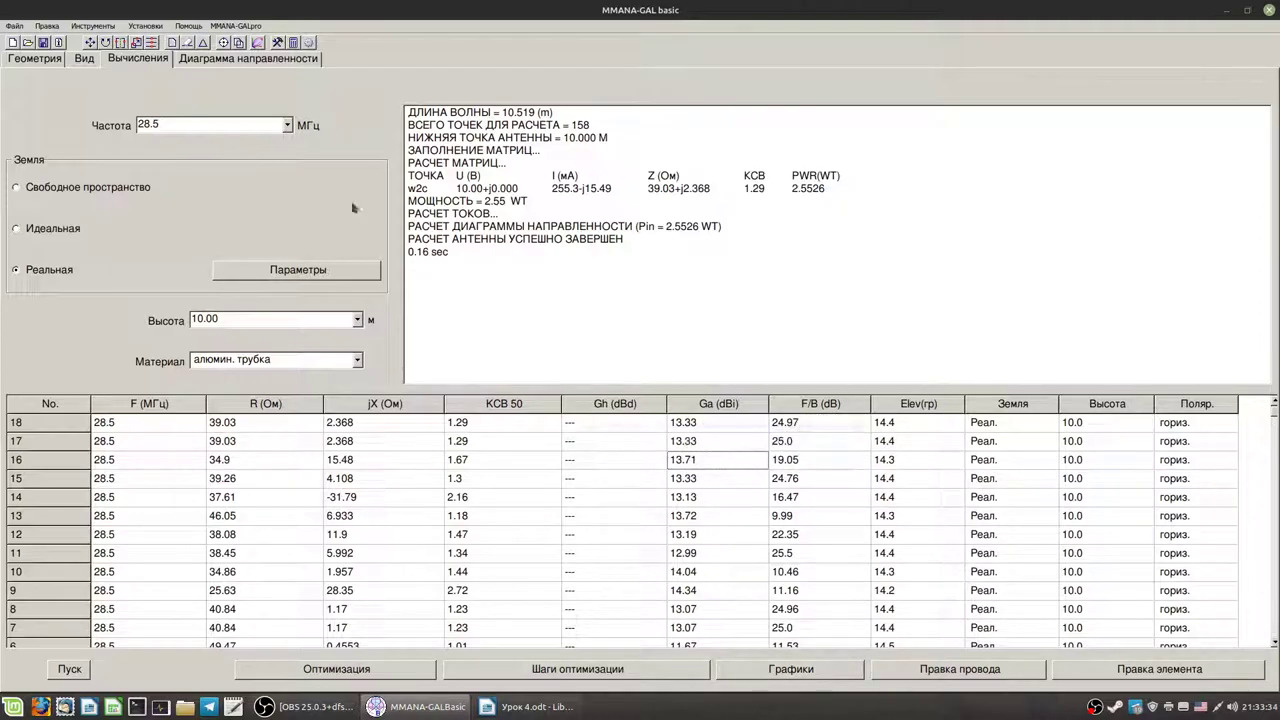
- Examine the positions of the two directors, wires 3 and 4, in the antenna's 3D view
click(92, 63)
click(986, 410)
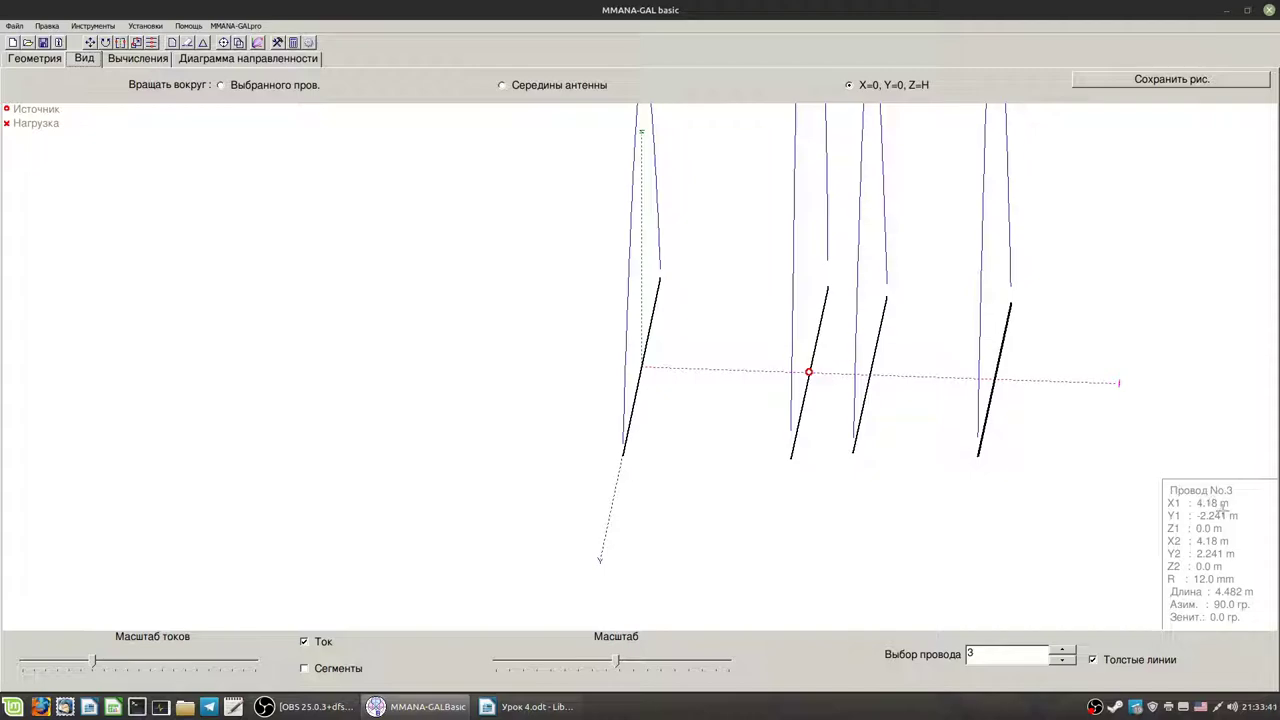
drag(1051, 505, 1020, 489)
drag(616, 662, 603, 662)
mouse_move(780, 455)
mouse_down()
mouse_move(794, 457)
mouse_move(783, 478)
mouse_up()
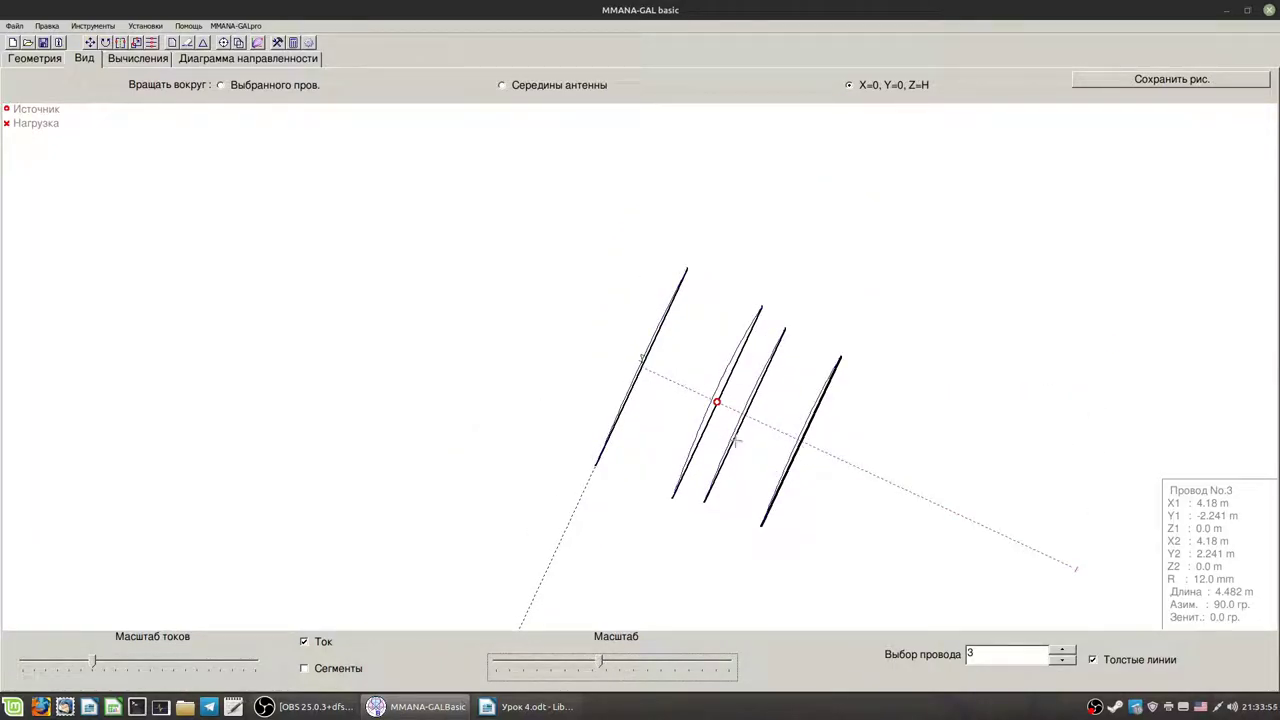
click(733, 440)
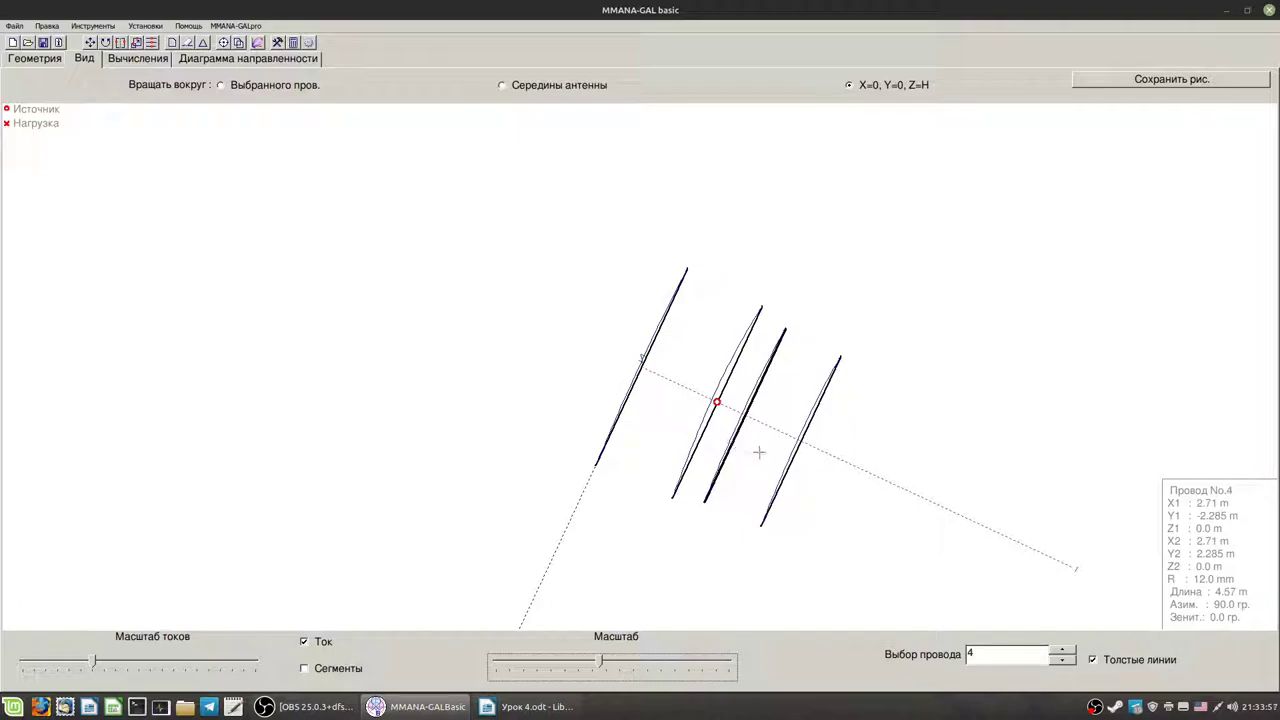
click(790, 465)
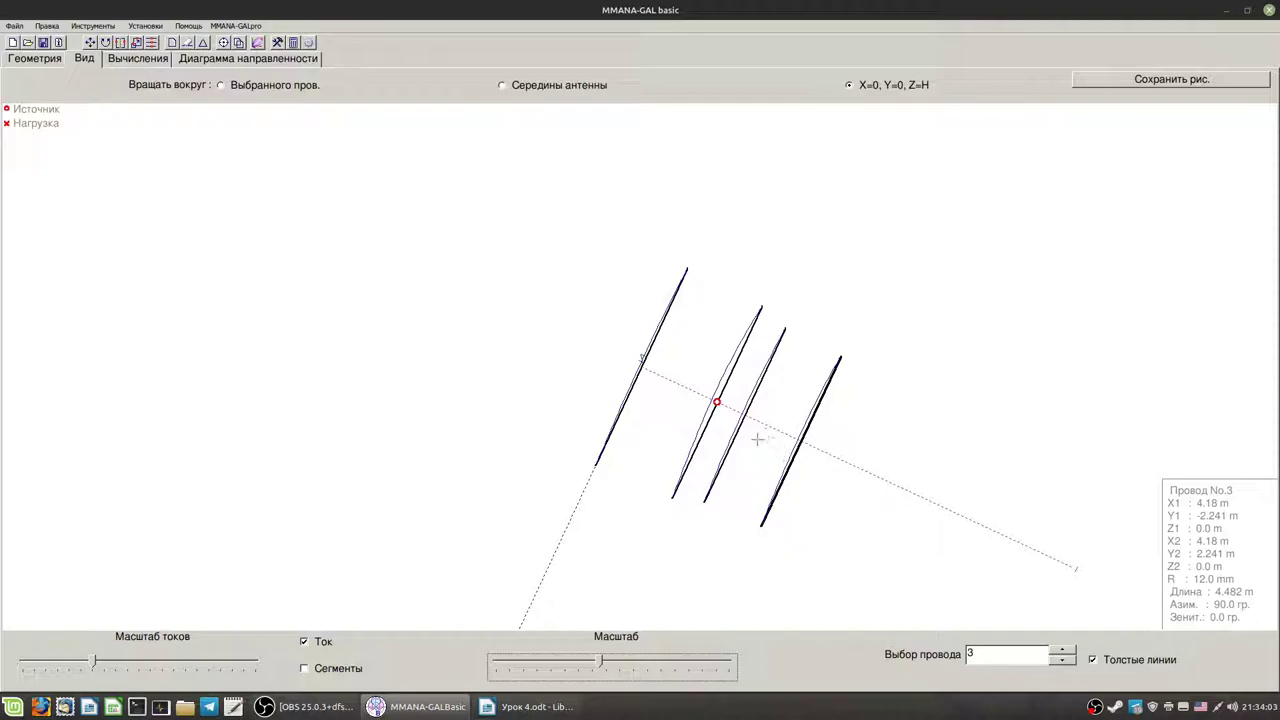
- Compare the positions and lengths of the reflector, driven element and directors in the 3D view from several angles
click(617, 418)
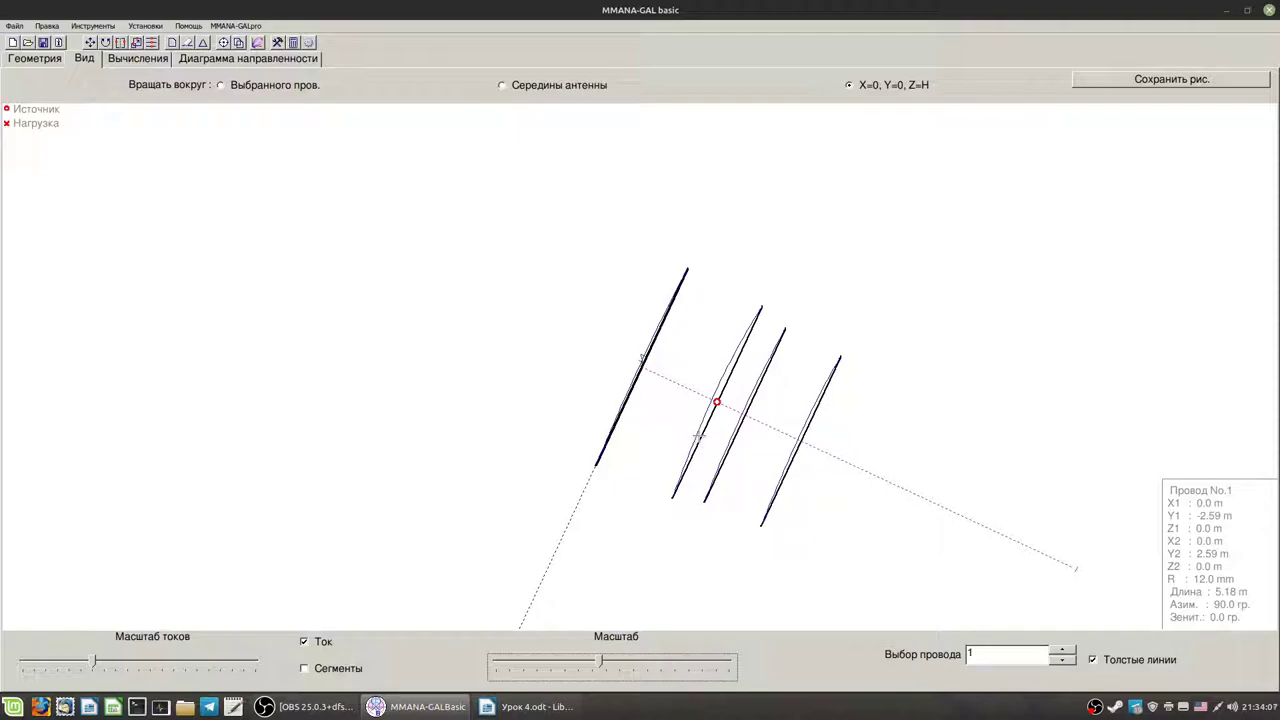
drag(697, 436, 700, 435)
click(706, 434)
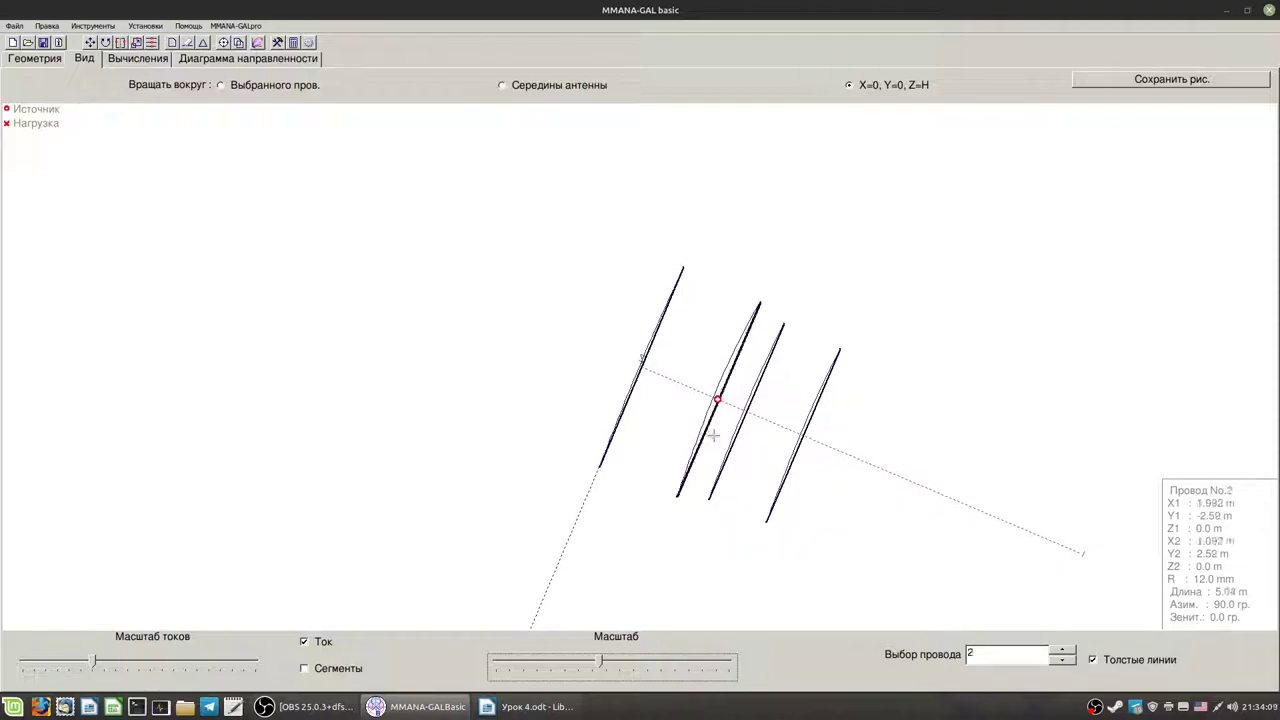
click(733, 447)
click(788, 463)
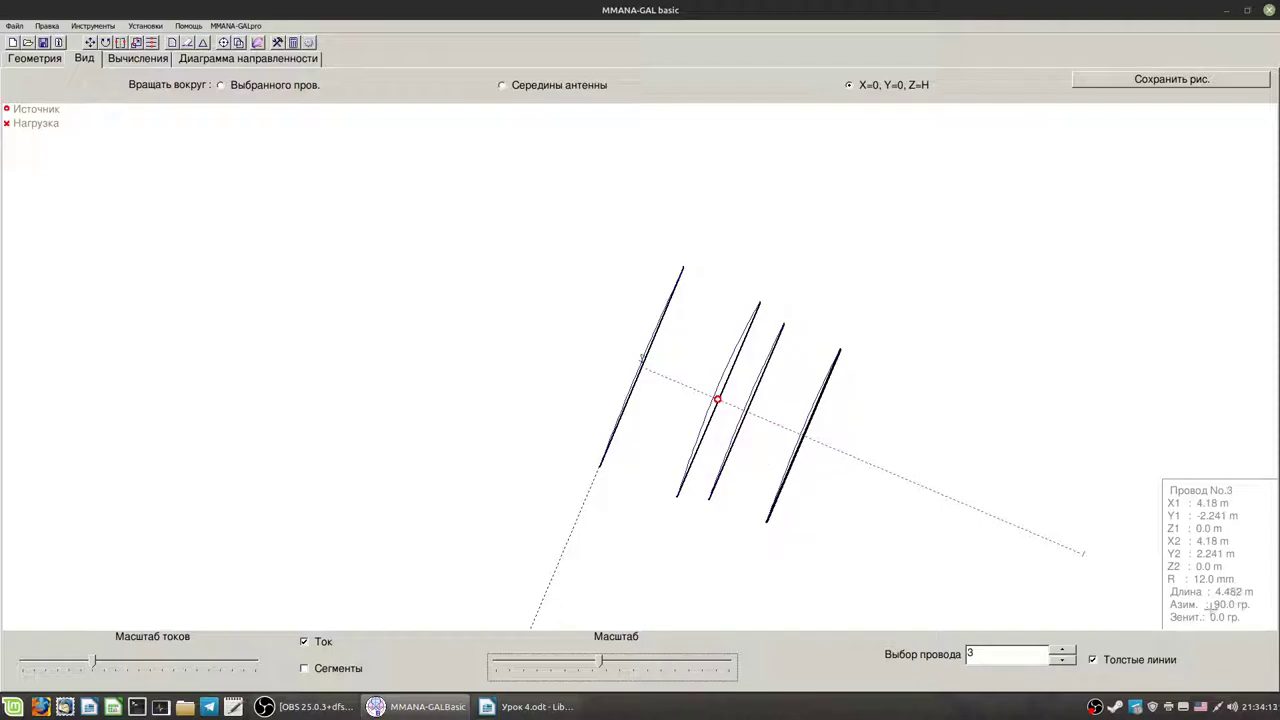
click(728, 461)
click(697, 451)
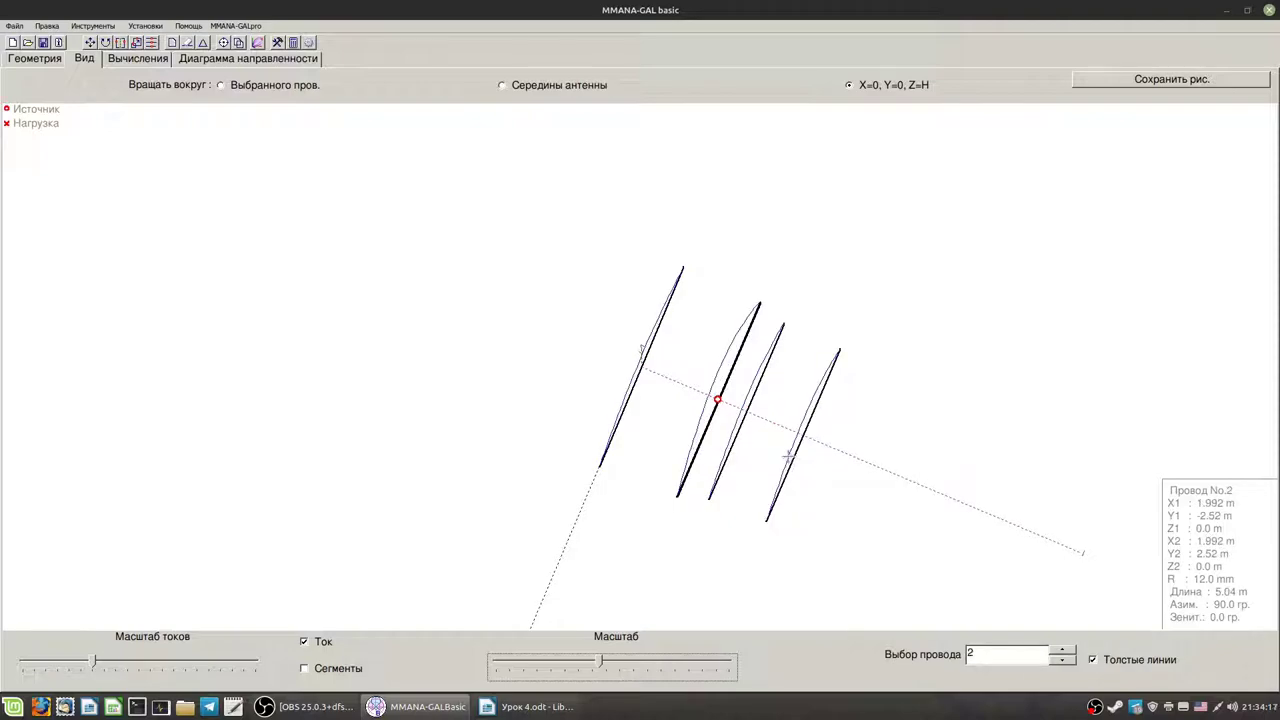
click(792, 462)
key(Left)
key(Left)
key(Left)
key(Down)
key(Down)
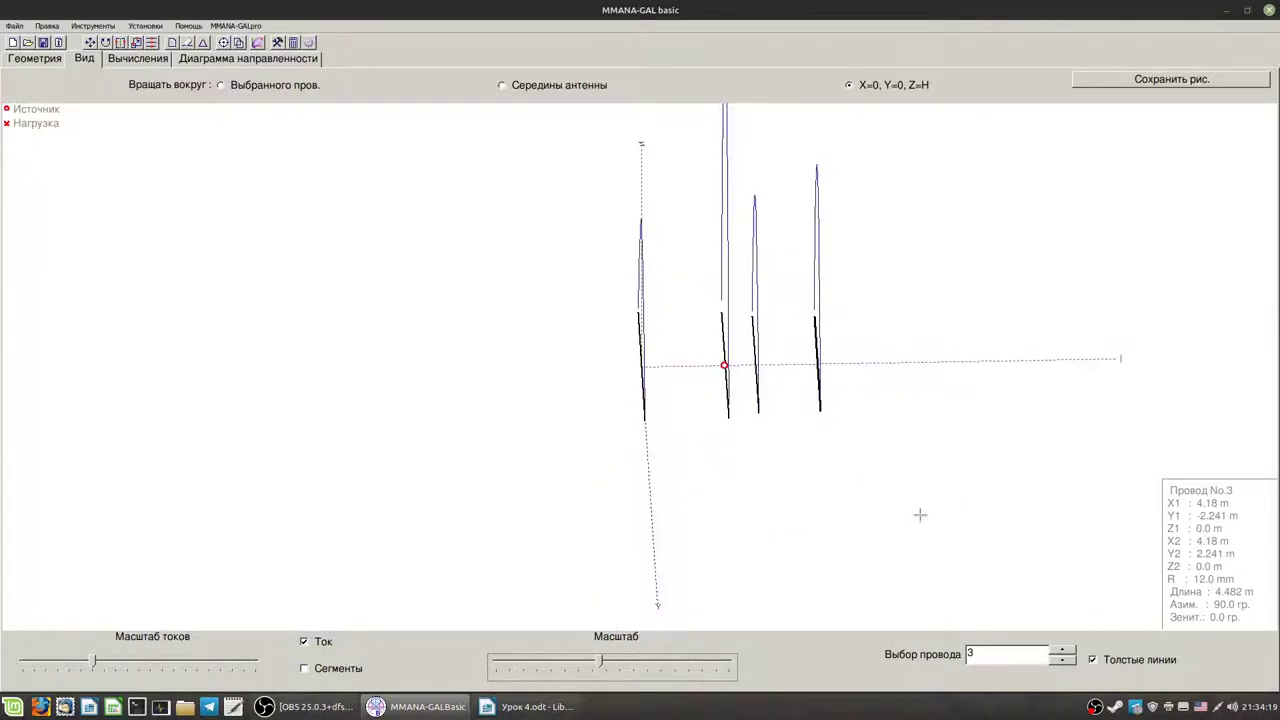
click(709, 414)
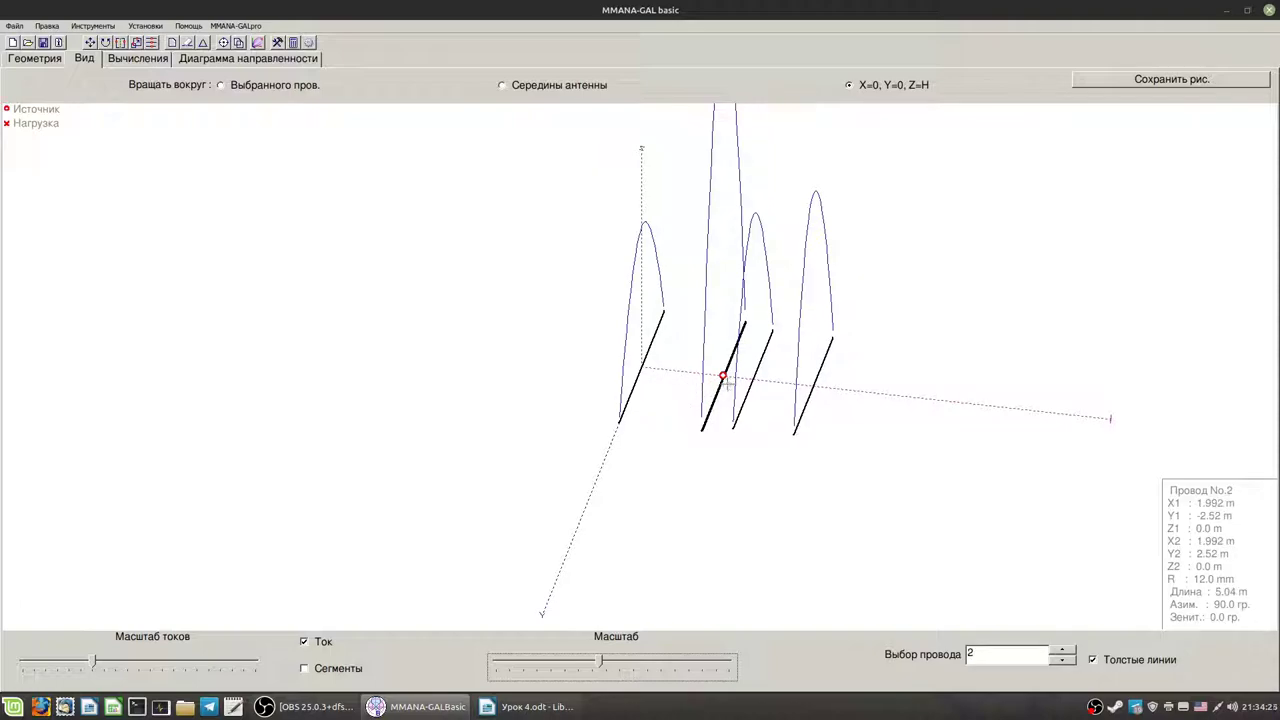
- Rerun the optimization with the same element and interval variables, and decline saving the optimization table
click(121, 60)
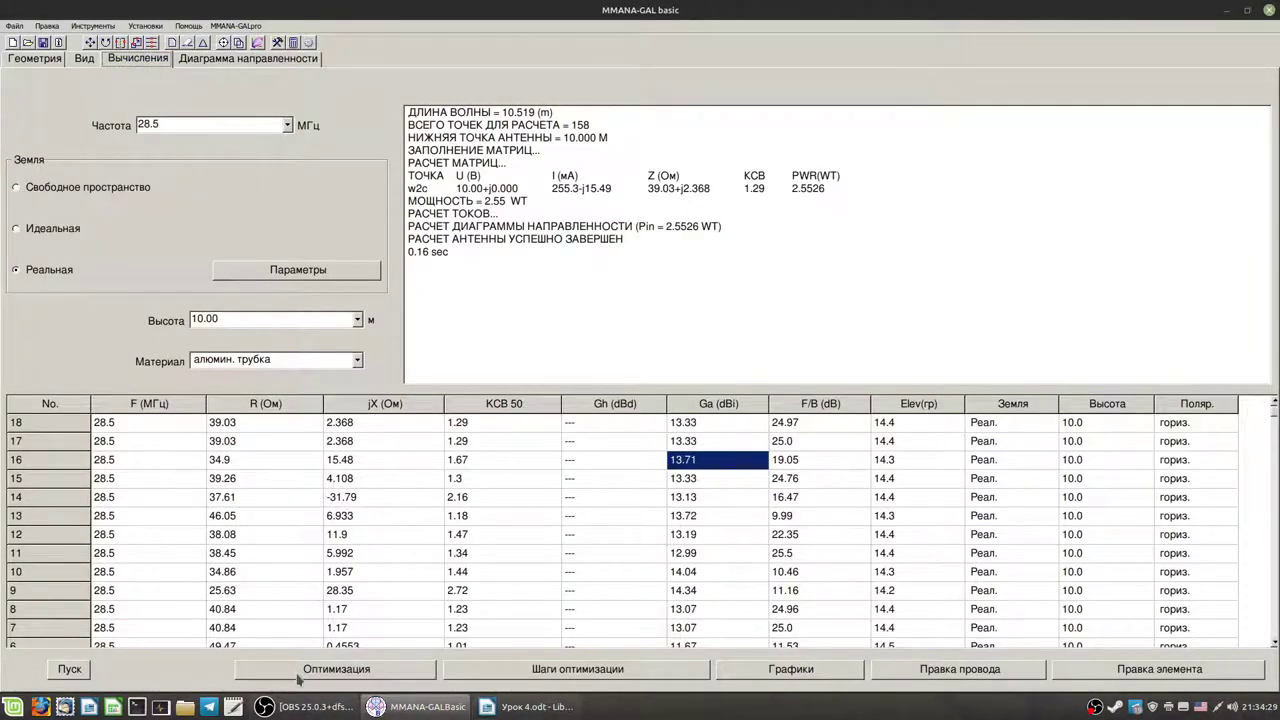
click(354, 668)
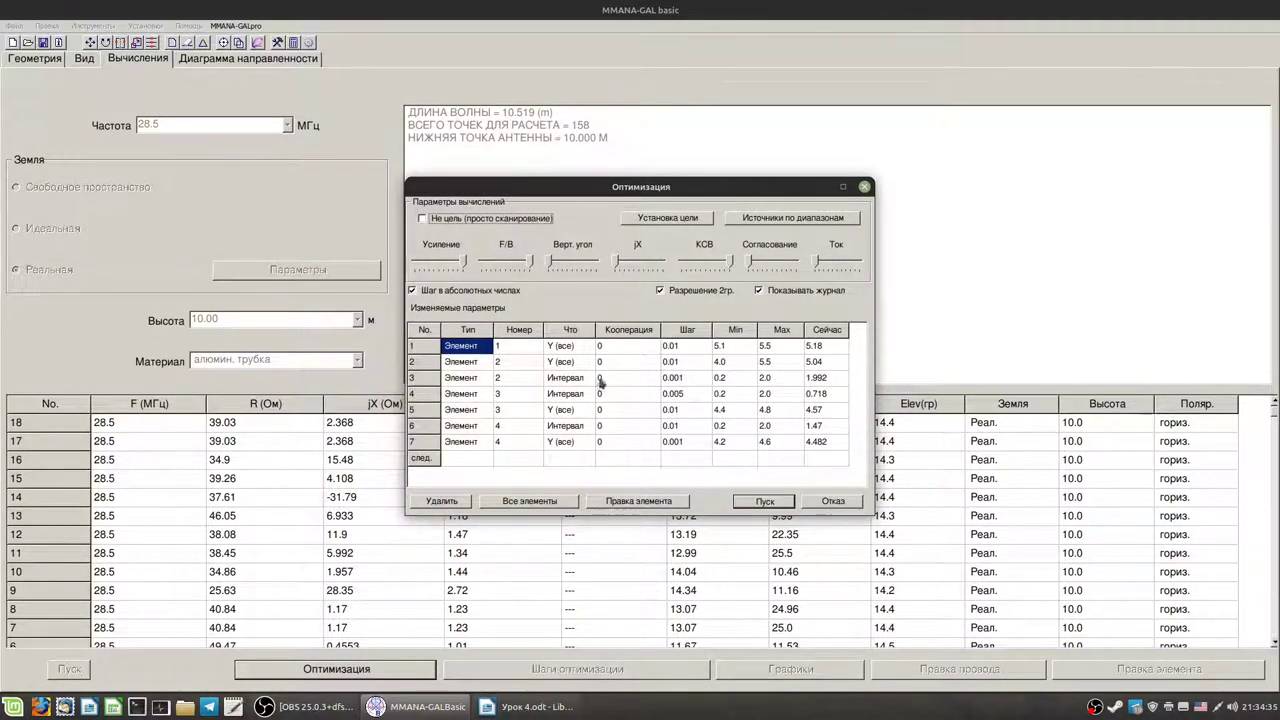
click(716, 379)
click(724, 378)
click(784, 378)
double_click(768, 377)
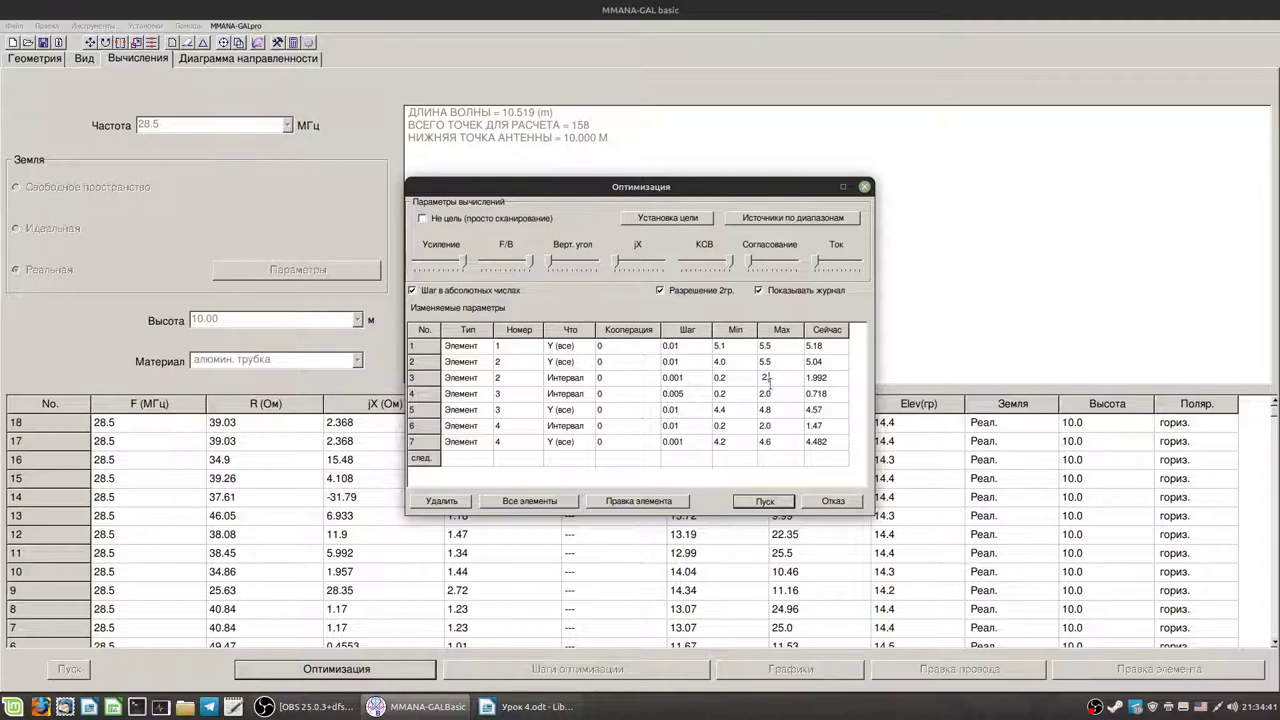
key(Return)
click(766, 502)
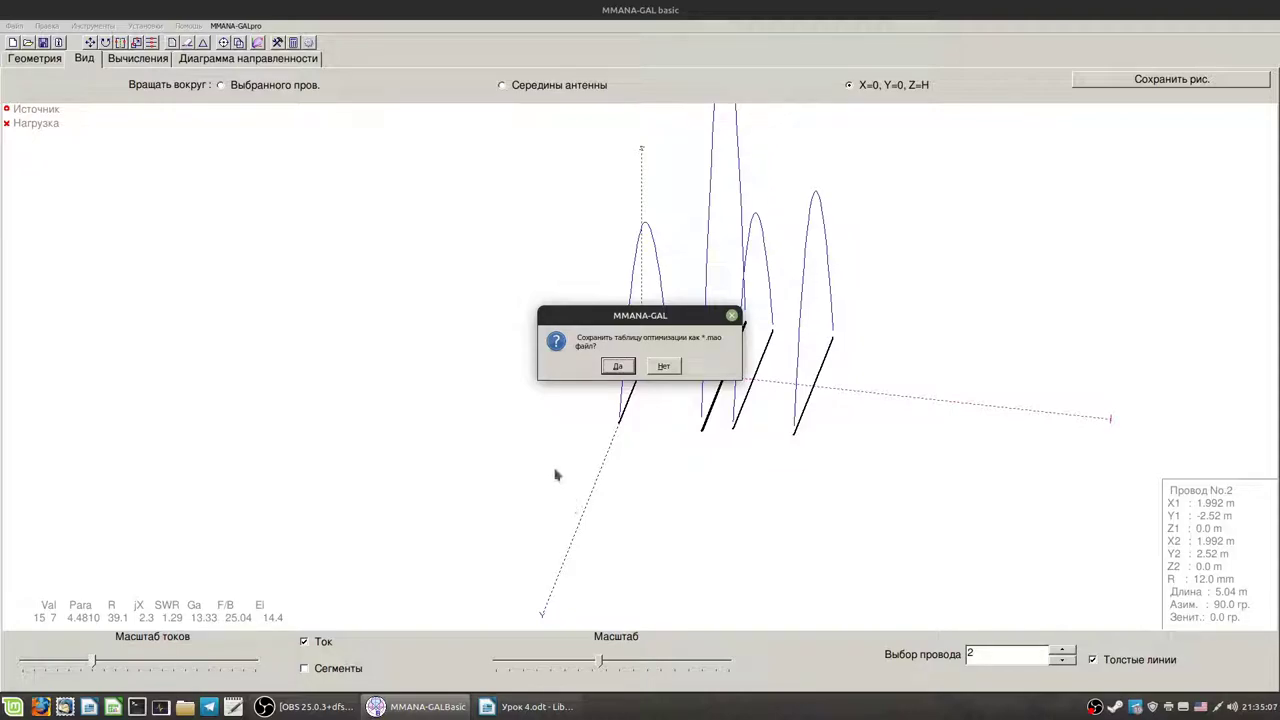
click(663, 366)
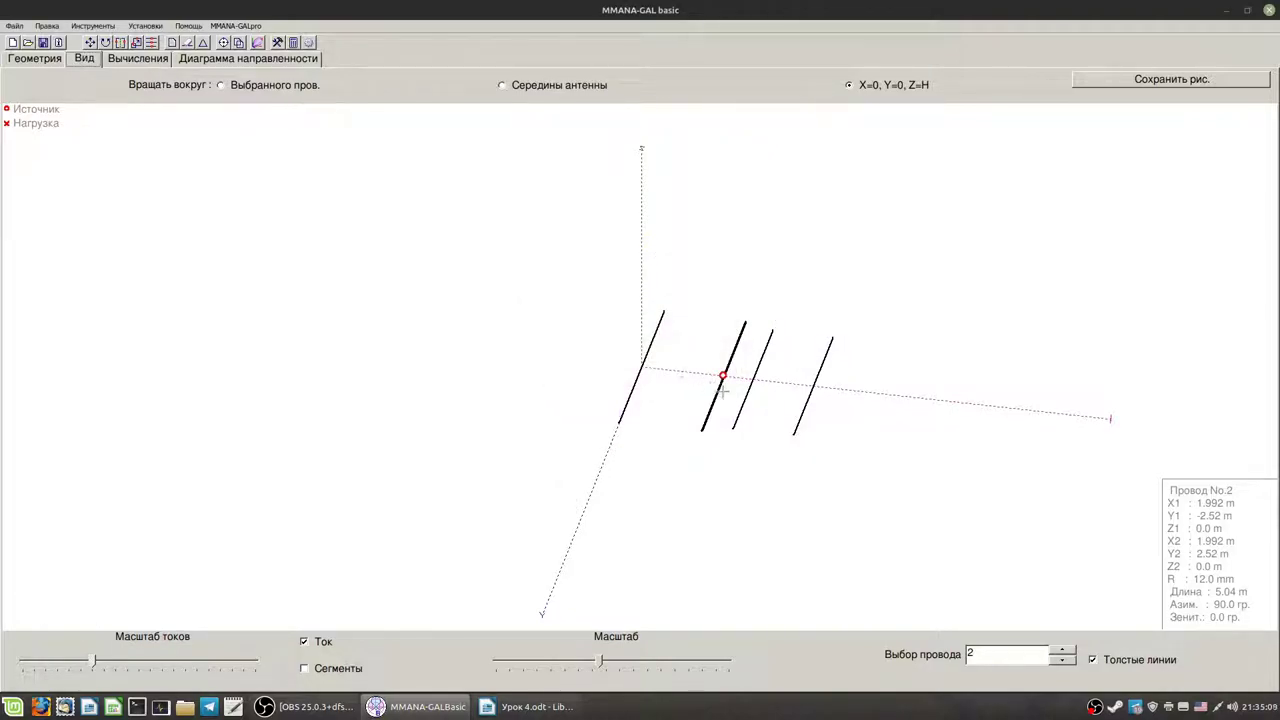
- Inspect wire 4 in the 3D view, recalculate the antenna, and check the new result's F/B value
click(742, 398)
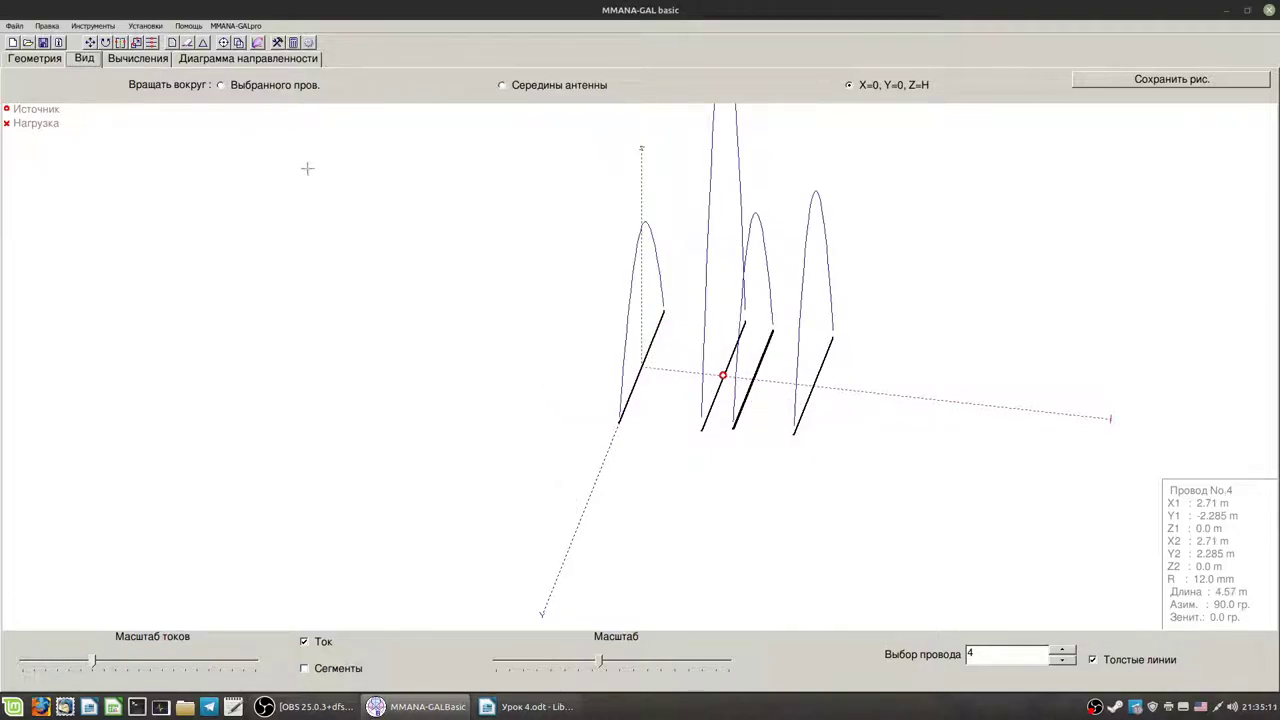
click(140, 60)
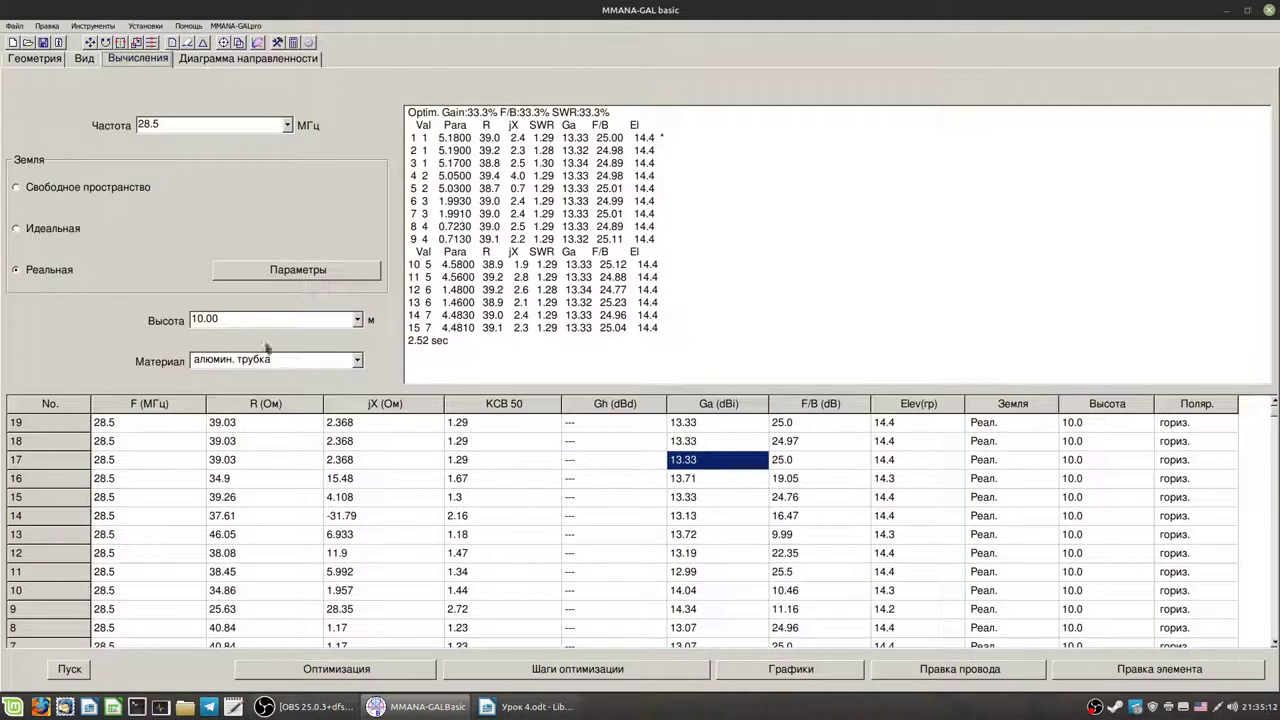
click(66, 669)
click(815, 424)
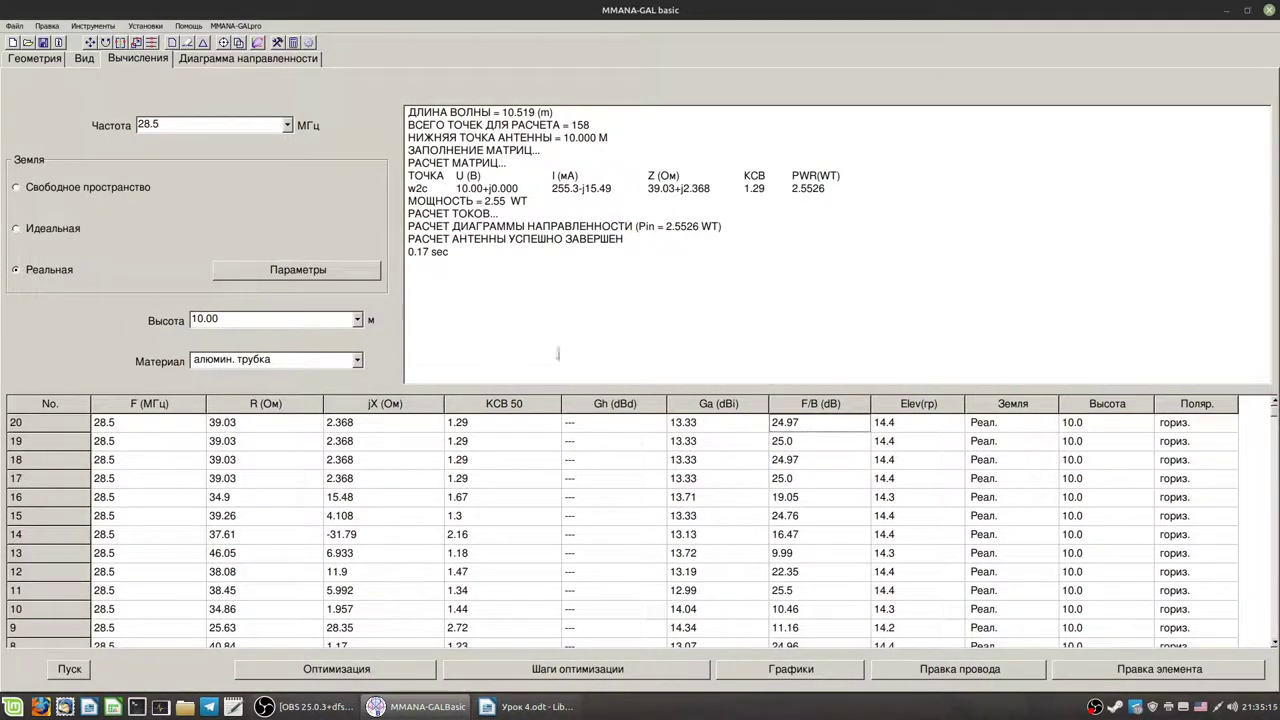
- Set the current value of element 2's interval to about 2.2 m, rerun the optimization, and decline saving the optimization table
click(385, 672)
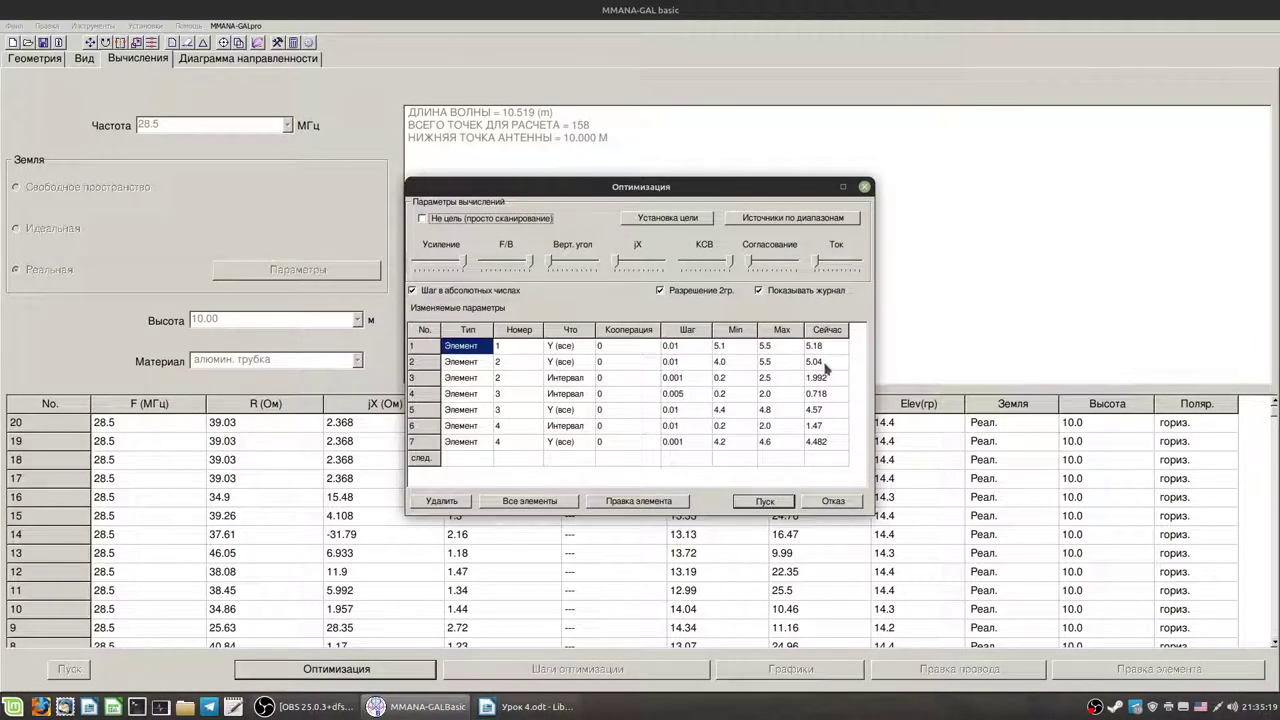
click(824, 382)
click(838, 378)
drag(838, 377, 819, 377)
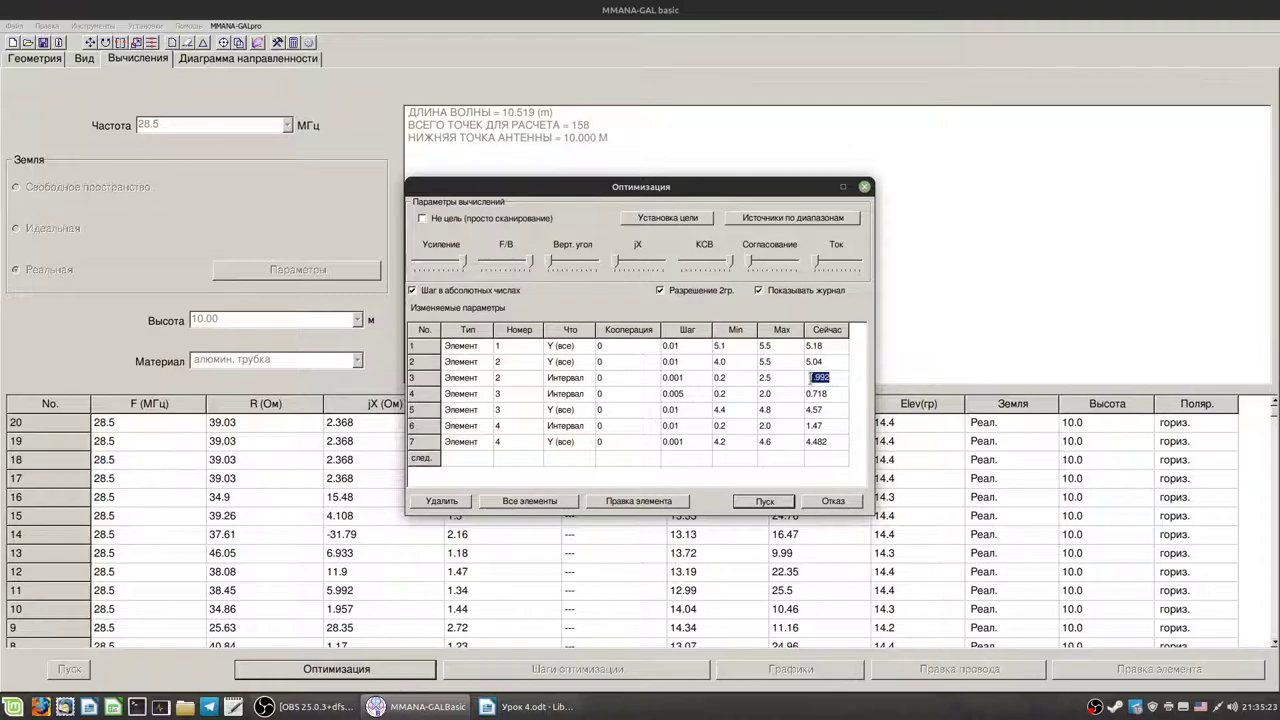
key(BackSpace)
click(766, 501)
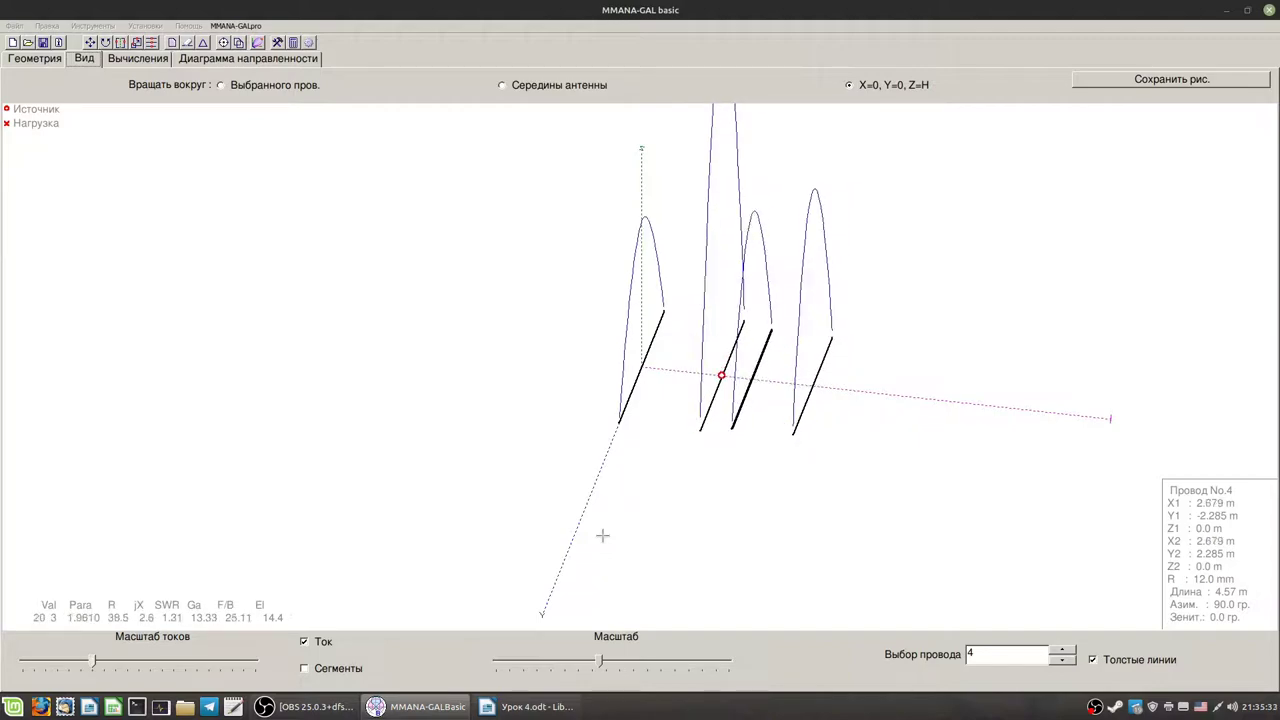
click(718, 400)
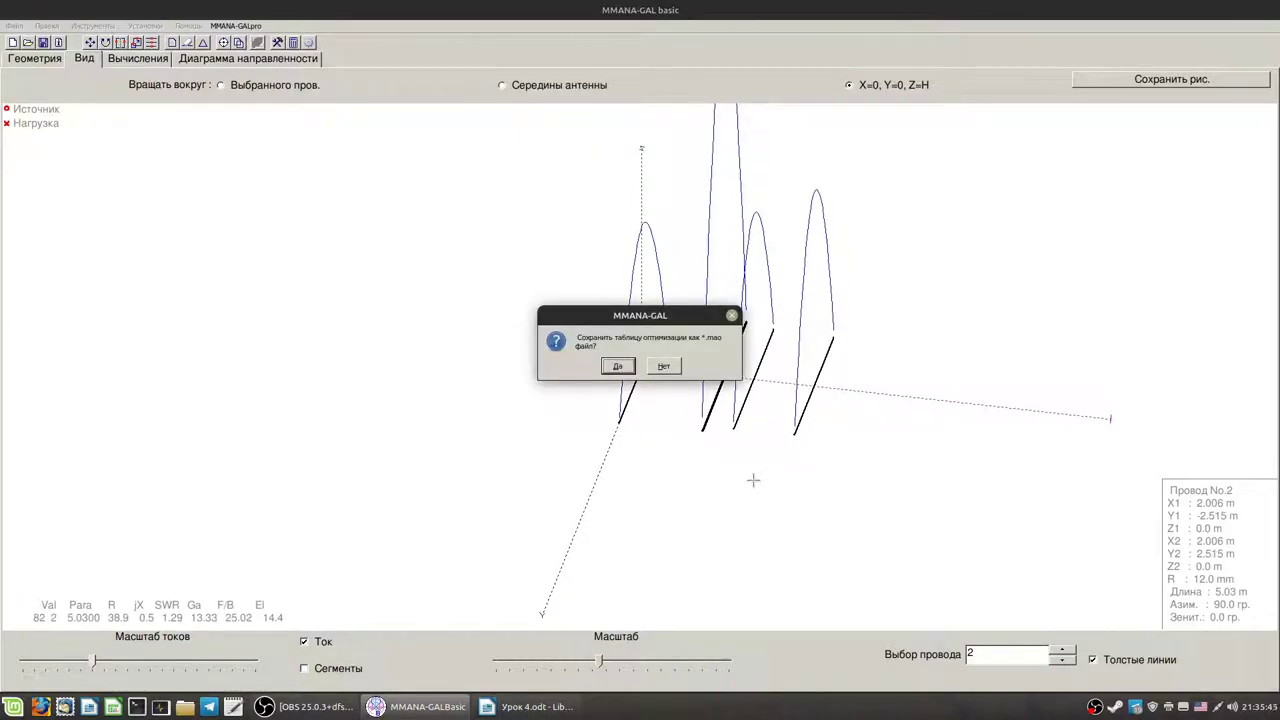
click(663, 366)
- Compare the positions and spacing of the optimized reflector, driven element and two directors in the 3D view from several angles
click(807, 404)
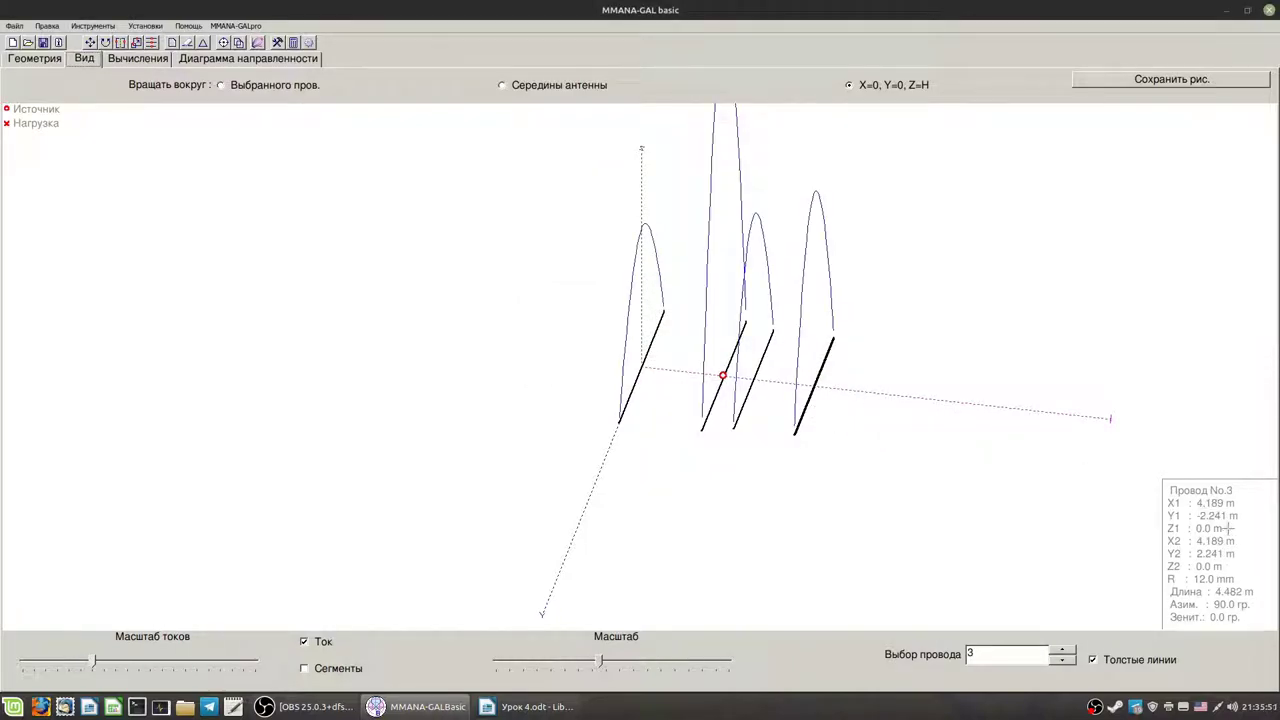
click(739, 414)
click(710, 403)
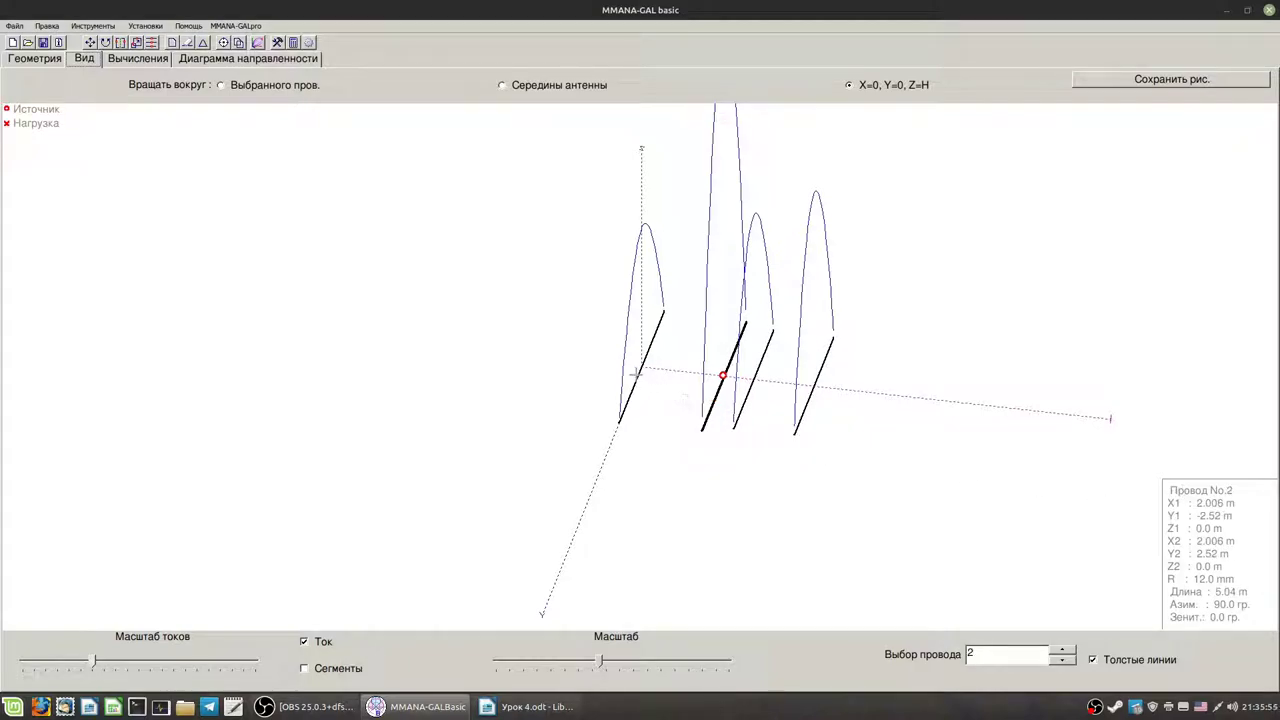
click(637, 375)
click(814, 389)
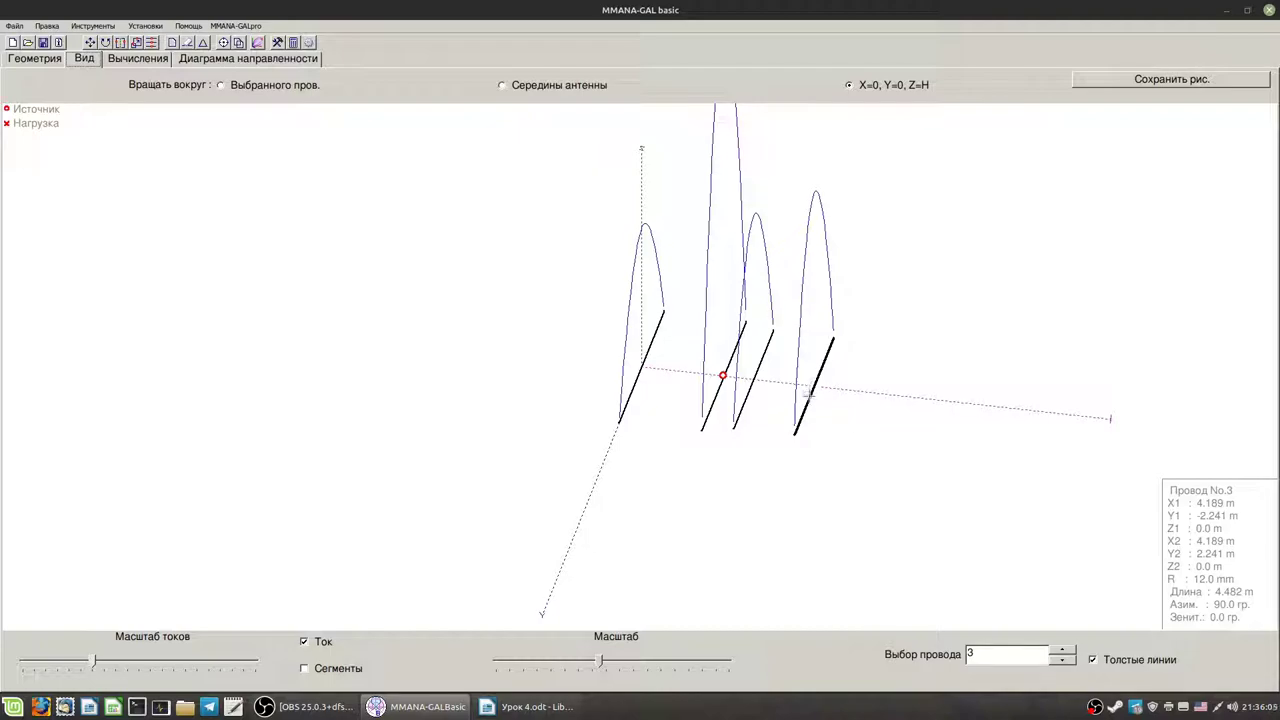
mouse_move(836, 461)
mouse_down()
mouse_move(837, 477)
mouse_move(803, 456)
mouse_move(840, 457)
mouse_move(817, 480)
mouse_move(830, 461)
mouse_up()
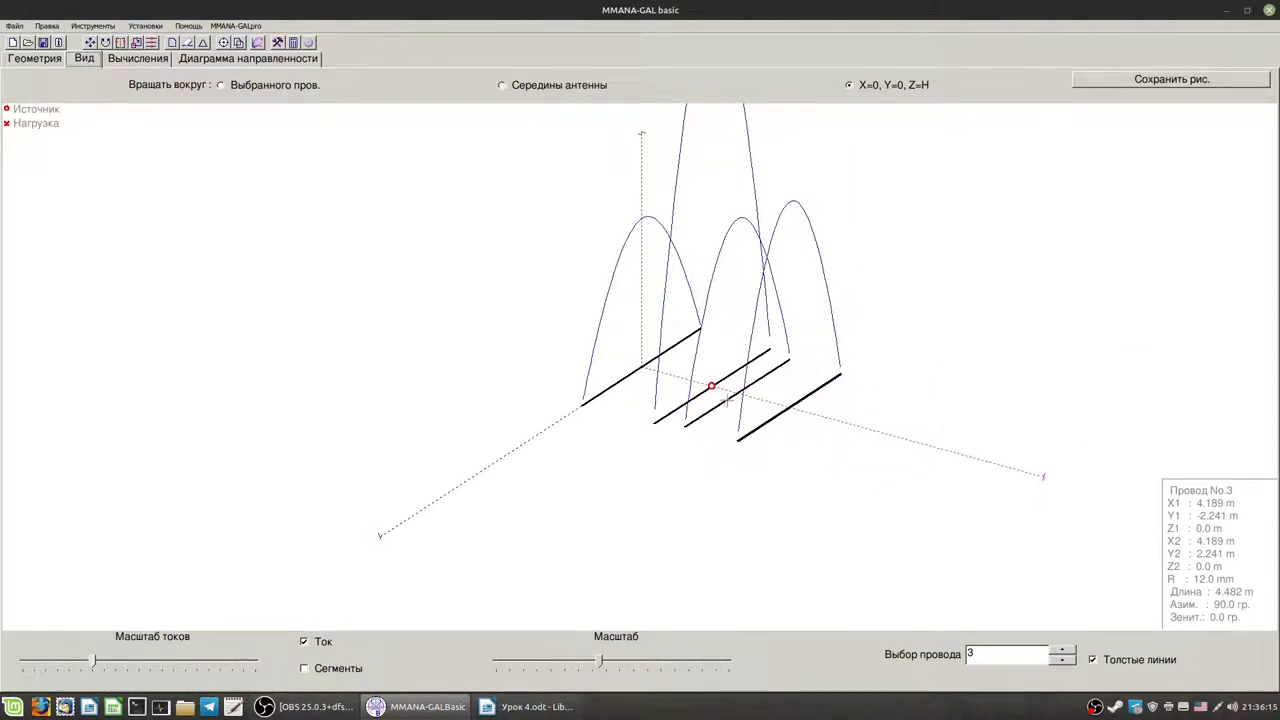
drag(793, 423, 820, 426)
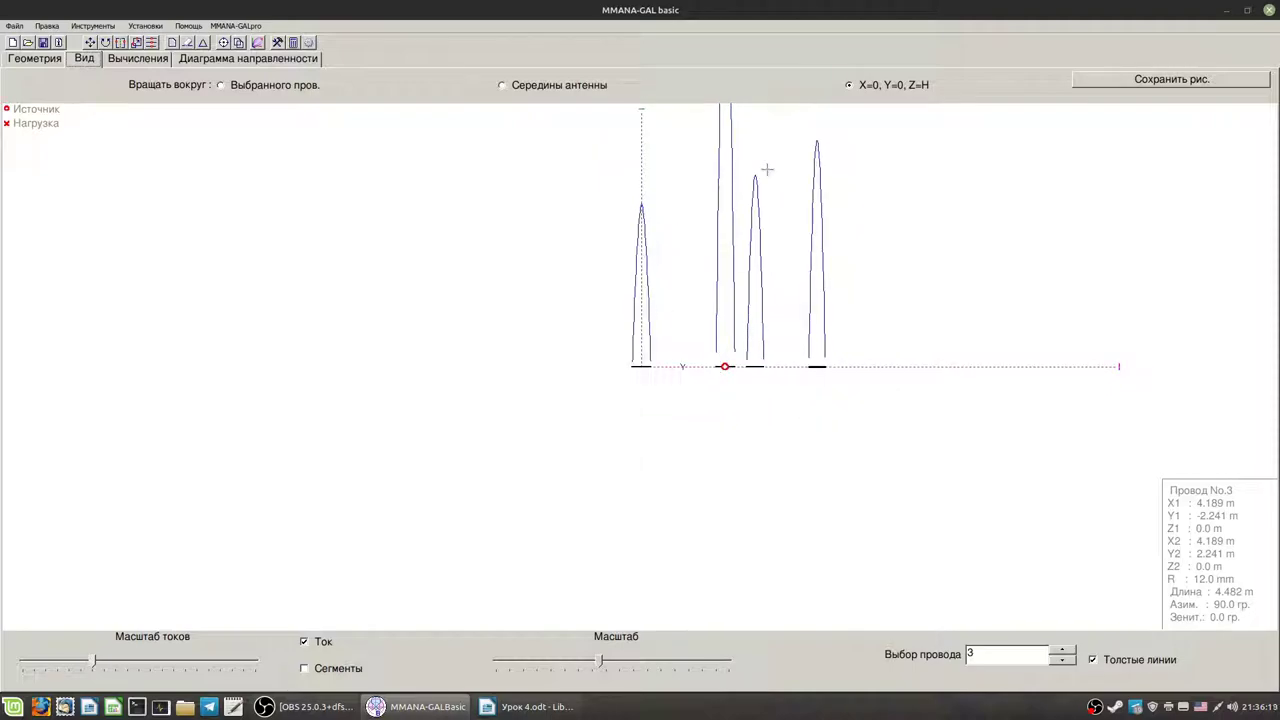
drag(861, 261, 858, 285)
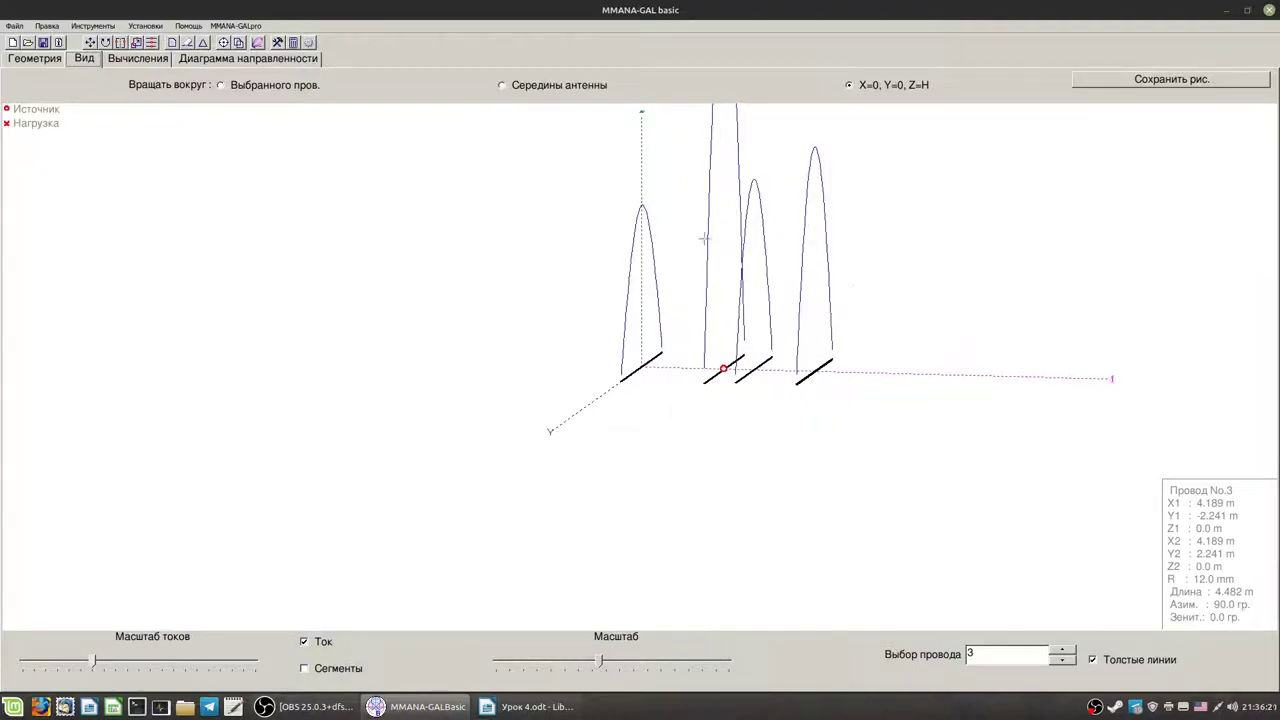
drag(1046, 194, 988, 377)
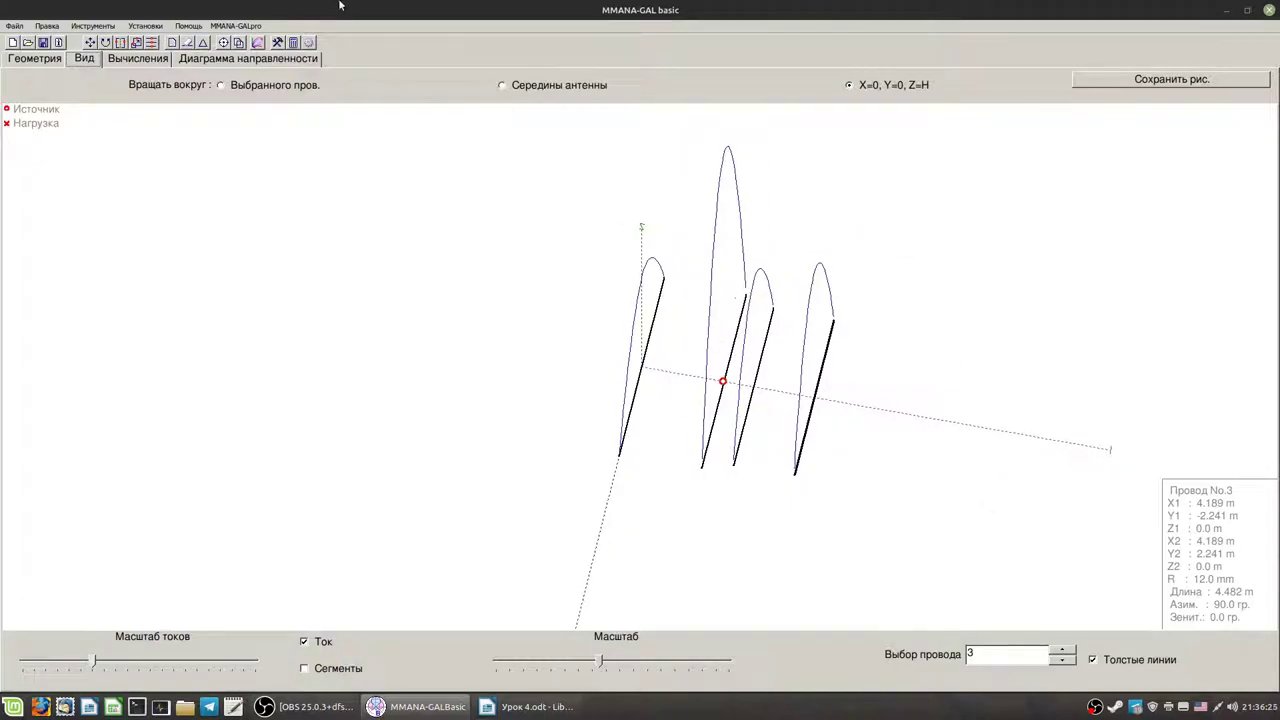
- Check the optimized antenna's radiation pattern, then recalculate and compare the SWR, F/B and Ga values in the results table
click(216, 60)
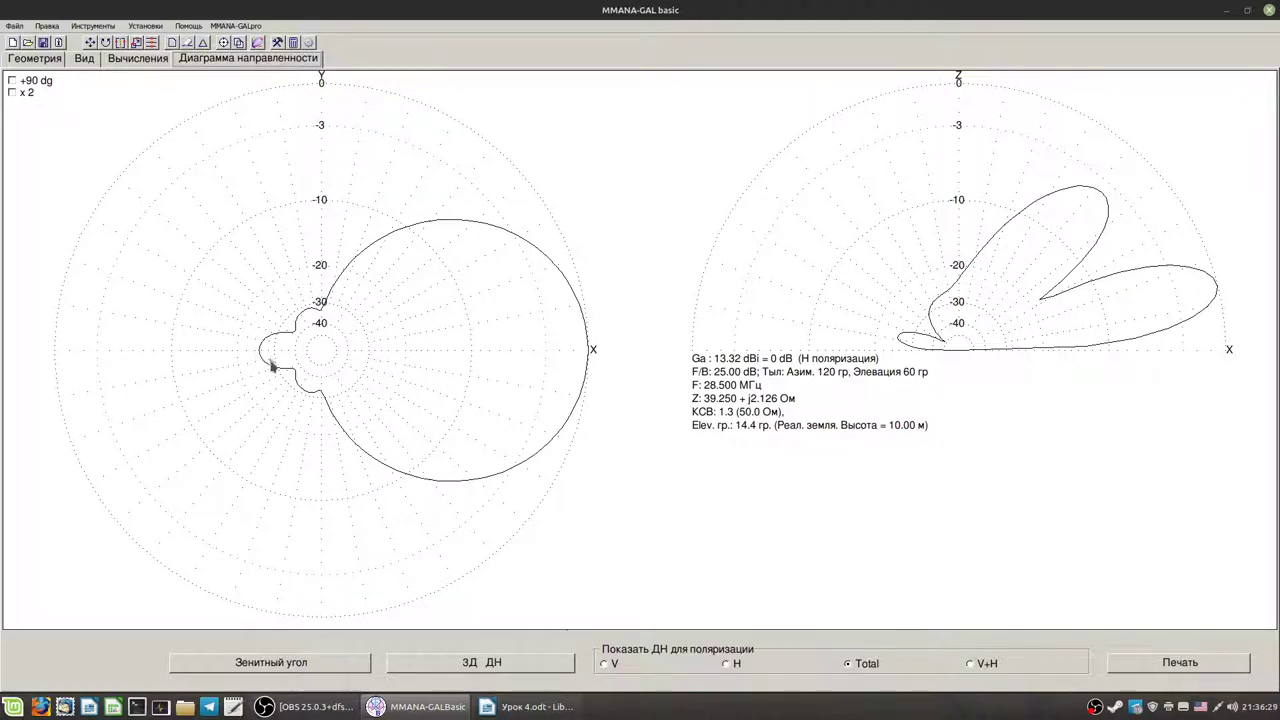
click(138, 59)
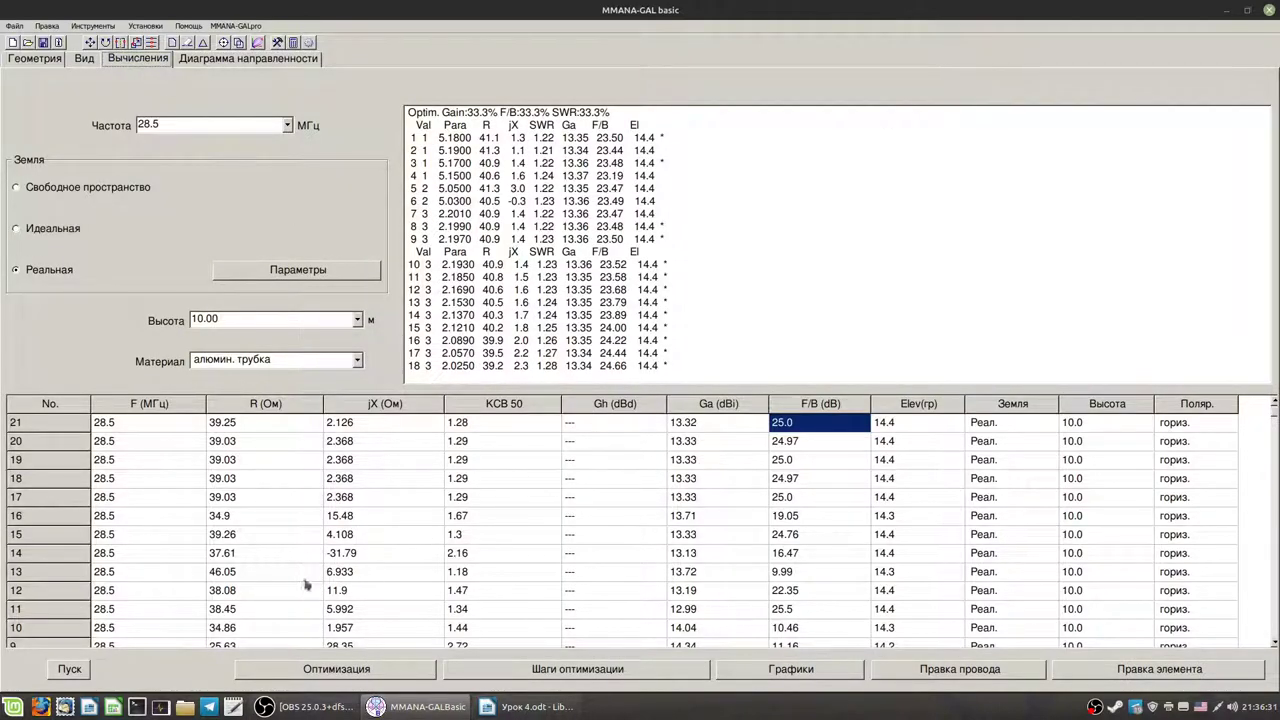
click(70, 669)
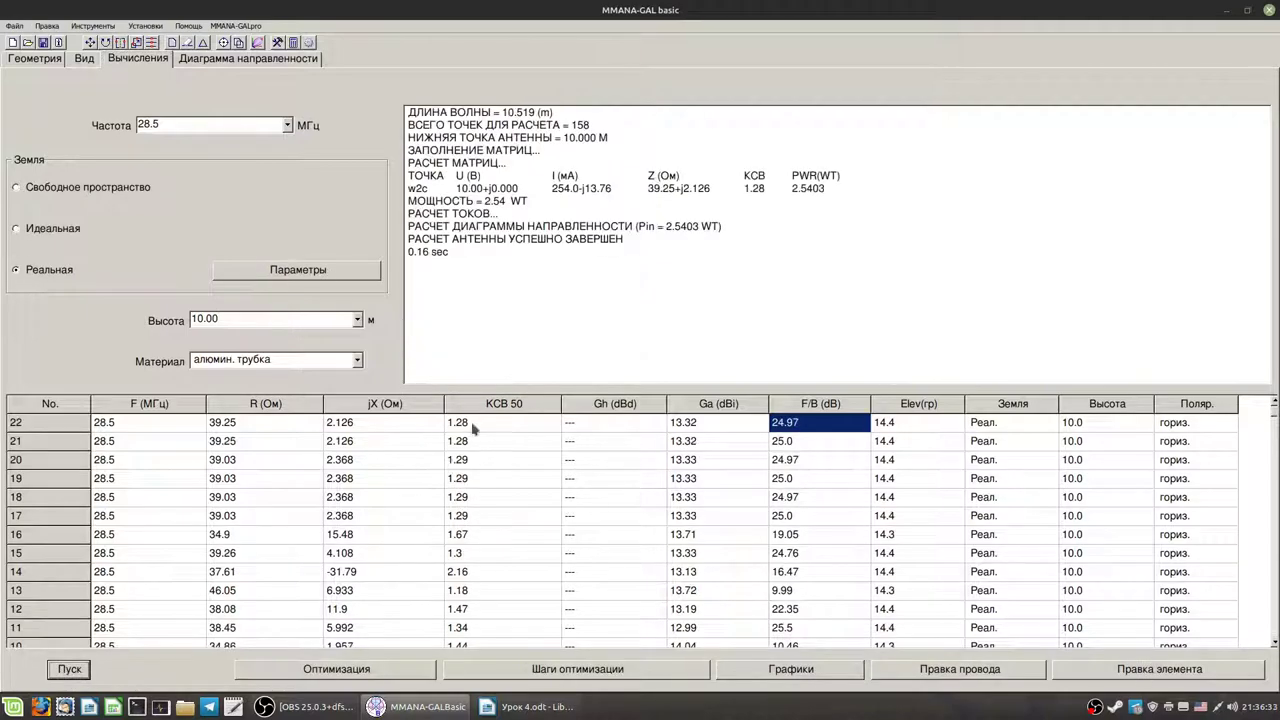
click(474, 427)
click(808, 422)
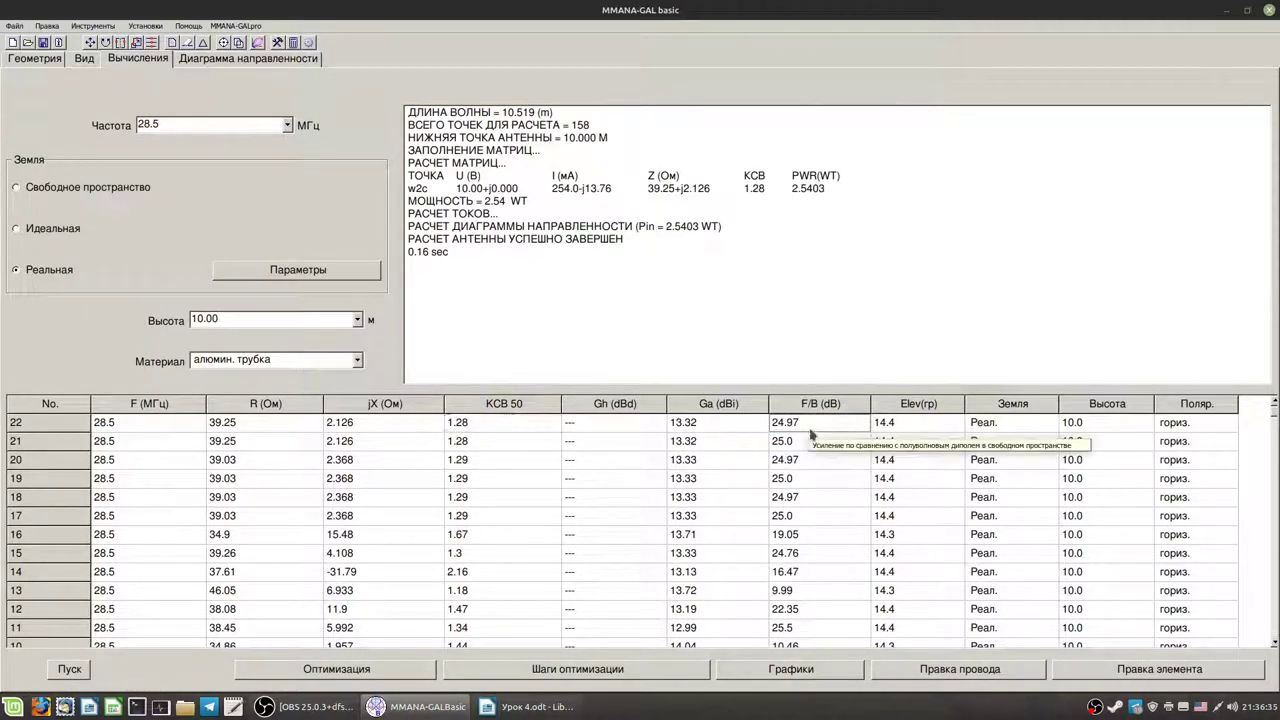
click(697, 430)
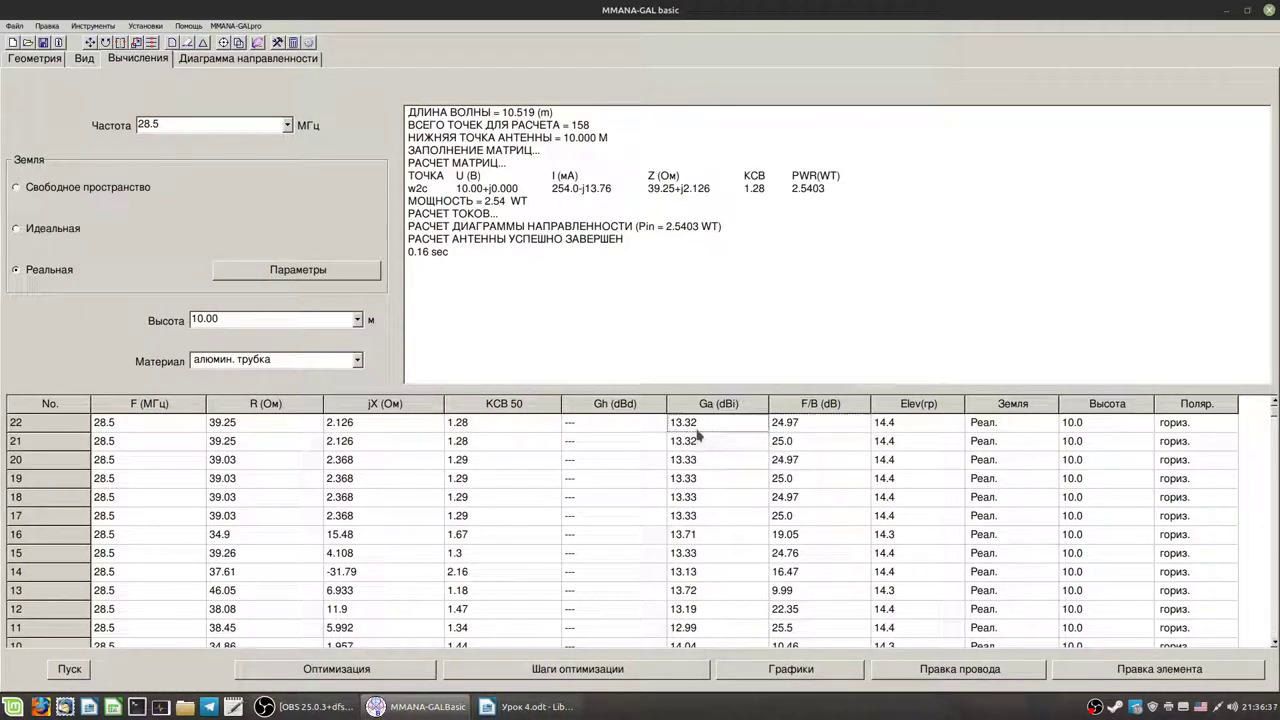
click(686, 442)
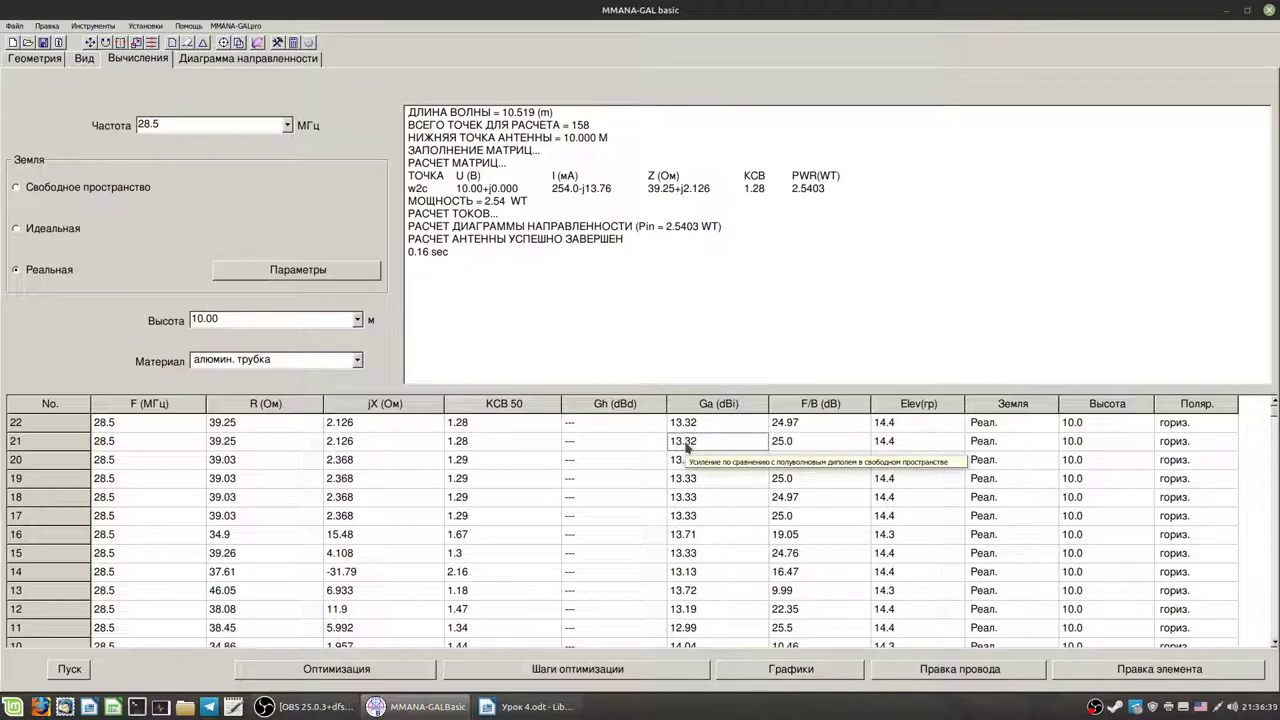
- Review the optimized wire coordinates in the geometry table, comparing the X1 positions of wires 3 and 4
click(84, 58)
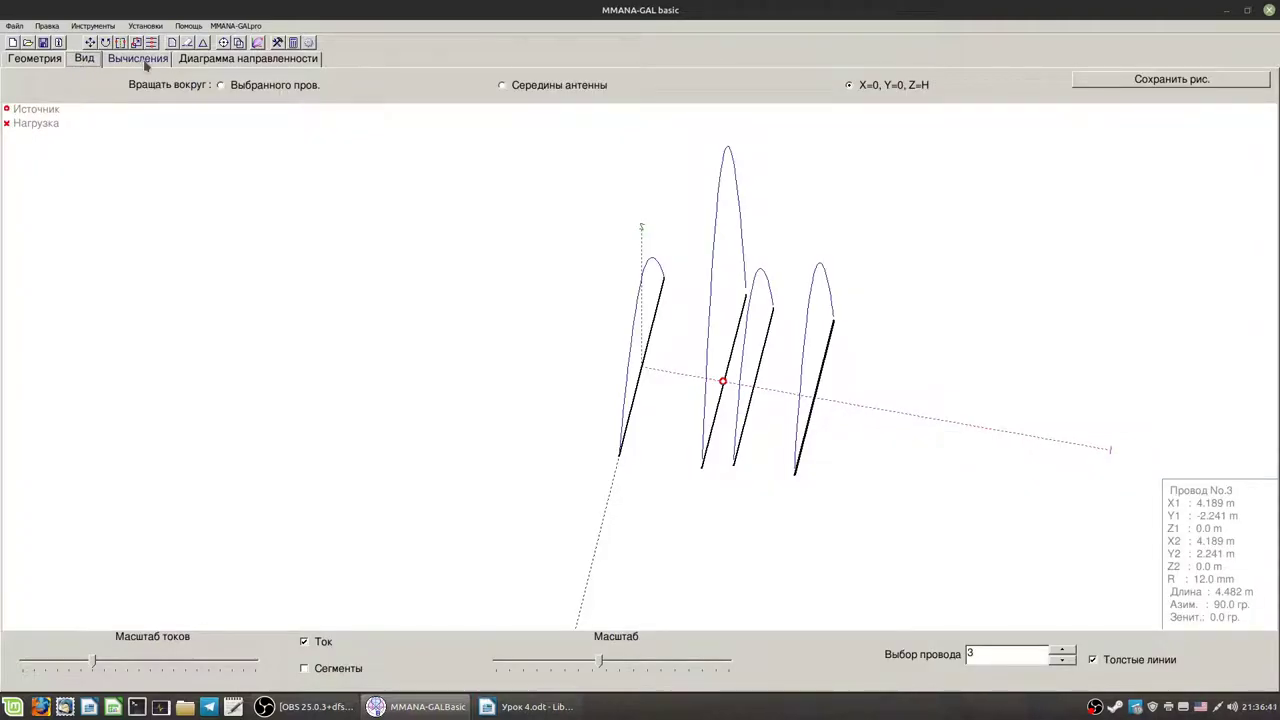
click(138, 60)
click(35, 58)
click(108, 59)
click(35, 58)
click(144, 254)
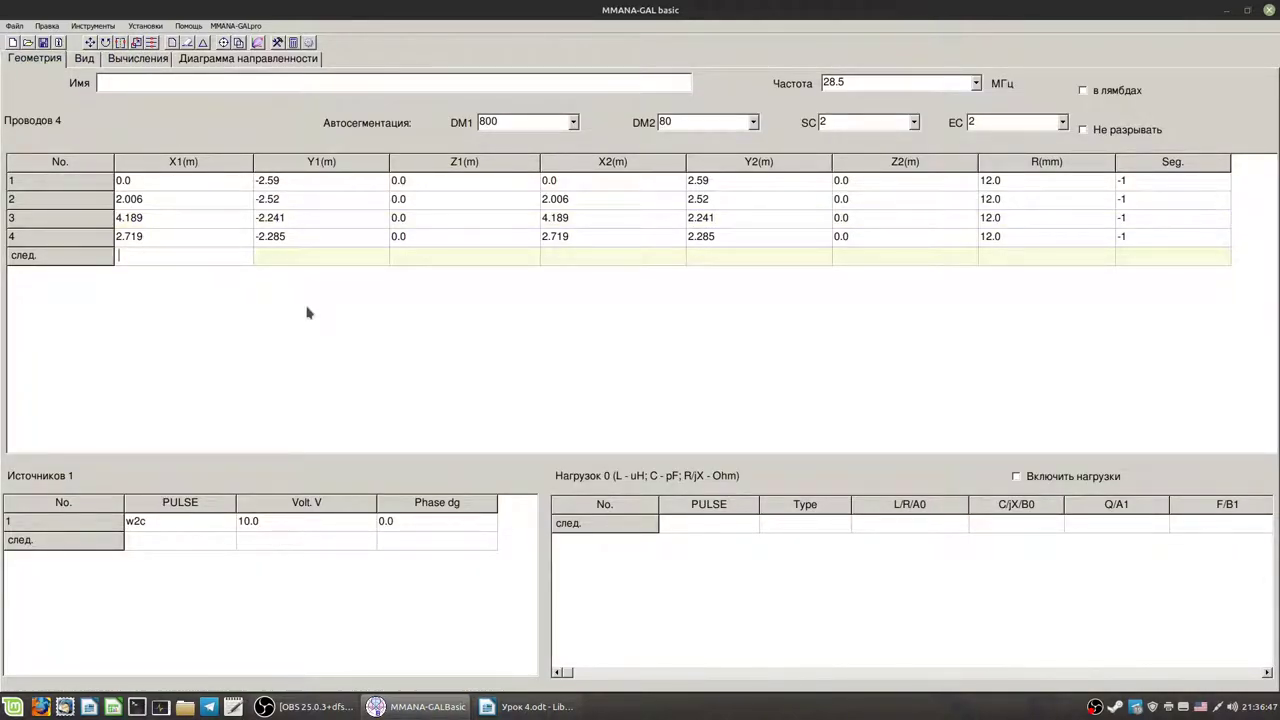
click(167, 222)
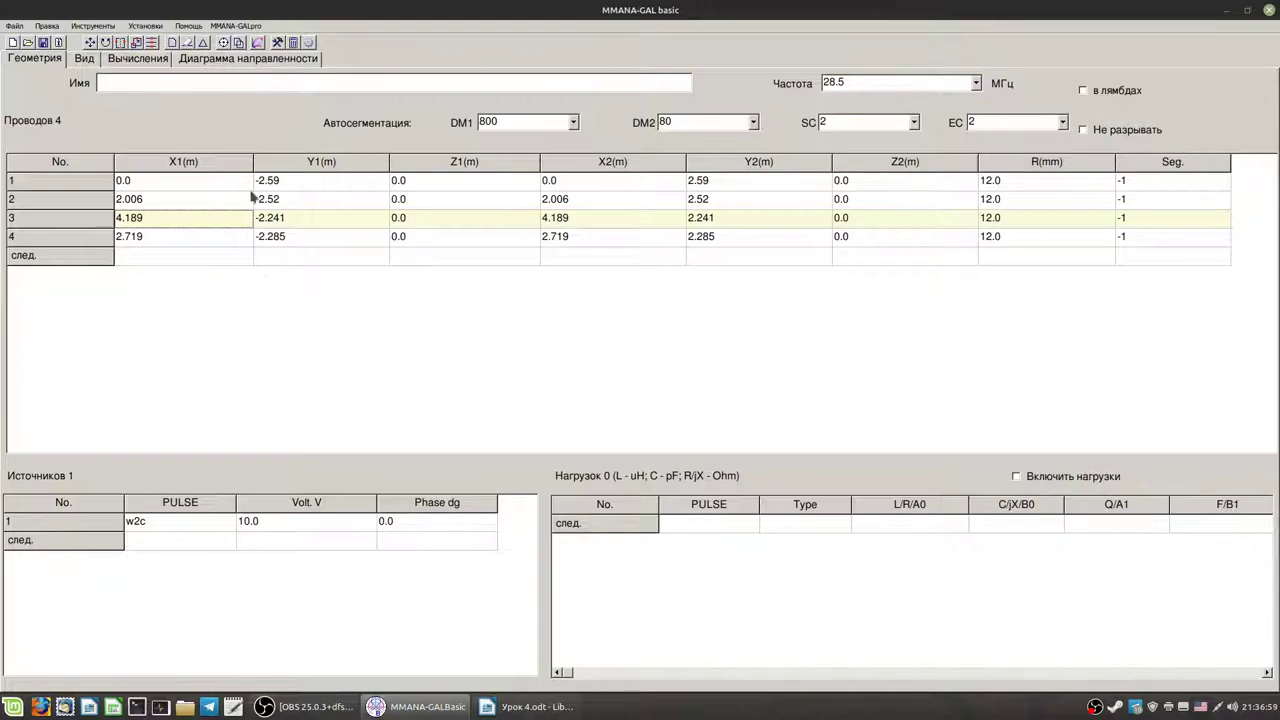
click(145, 237)
click(148, 220)
- Add a fifth wire to the geometry table with X1 and X2 both set to 5 m
click(140, 257)
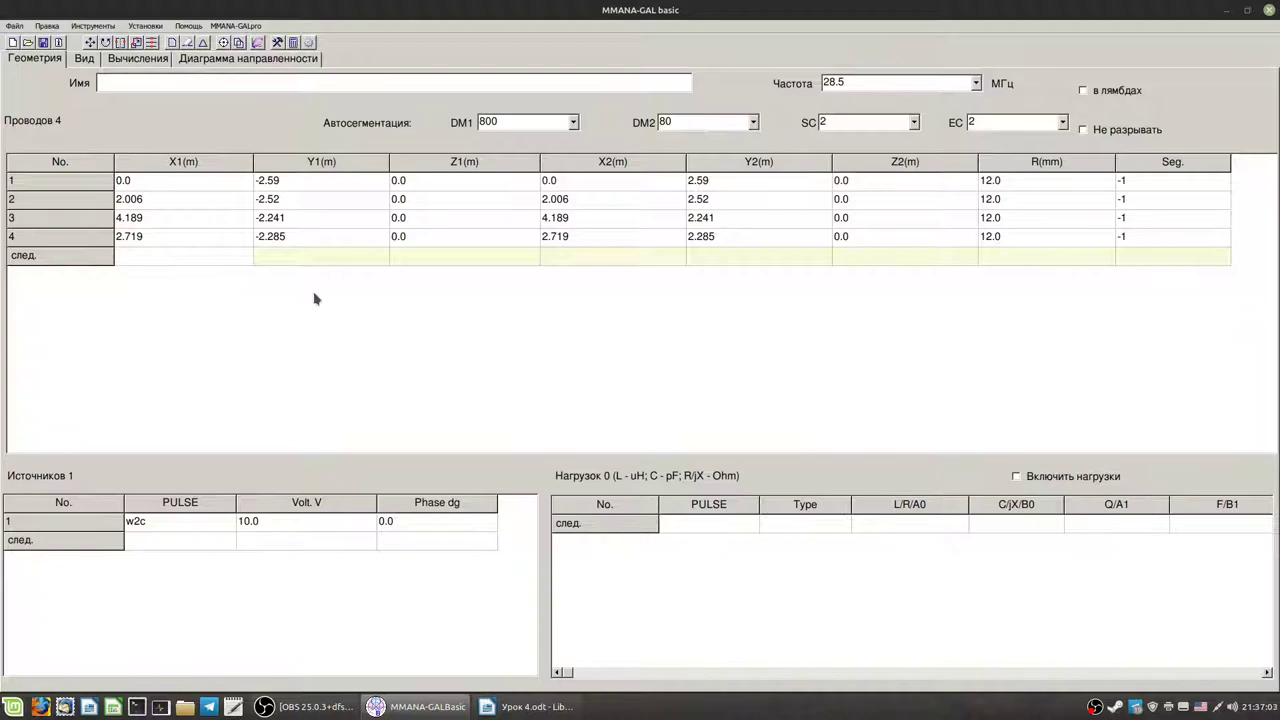
text(5)
key(Return)
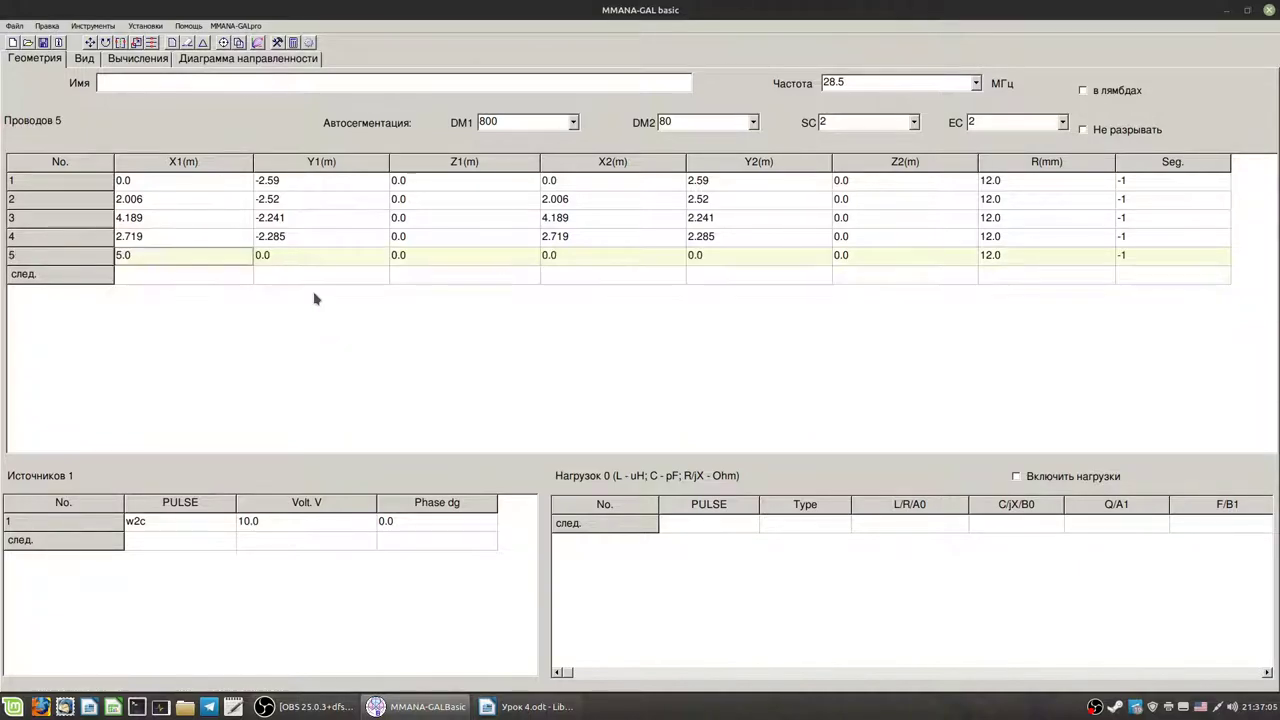
click(576, 258)
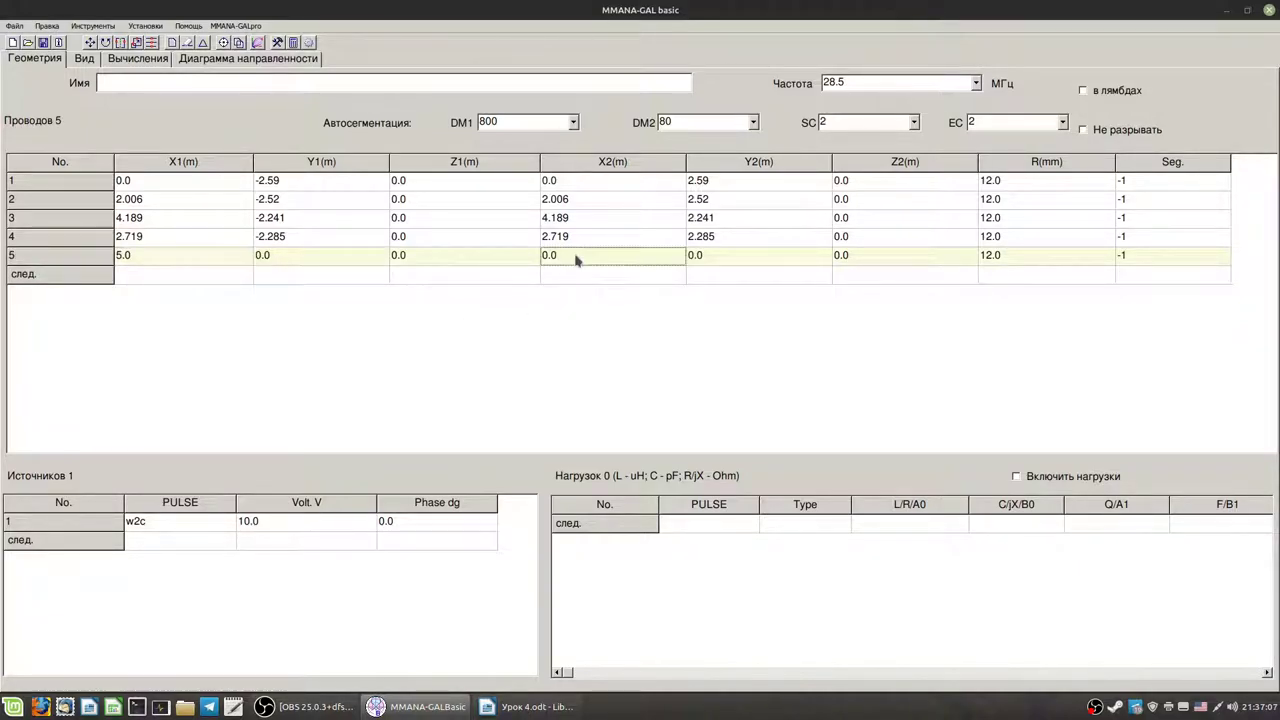
text(5)
key(Return)
- Set wire 5's Y1 to -2.23 m and Y2 to 2.23 m
click(281, 258)
click(281, 258)
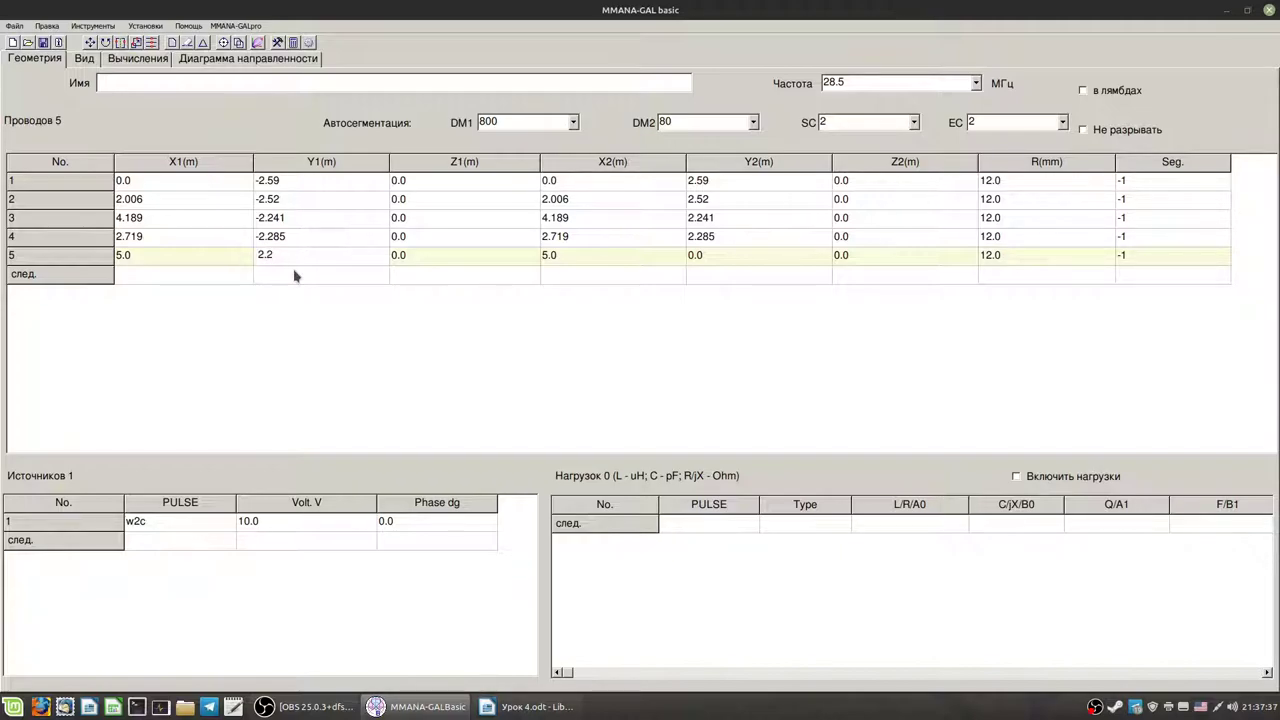
double_click(265, 256)
key(Return)
text(-)
key(Return)
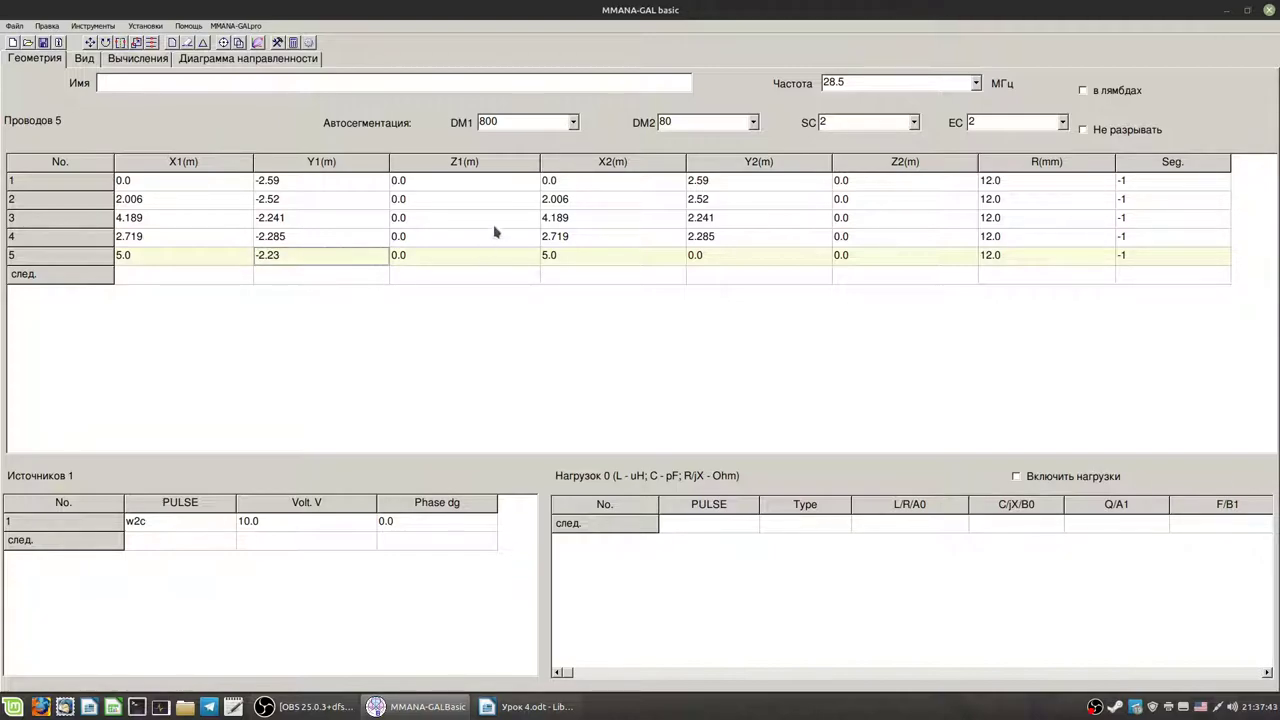
double_click(698, 255)
text(2.23)
key(Return)
- Inspect wire 5 as an added director in the 3D view and compare its position with the other directors
click(94, 59)
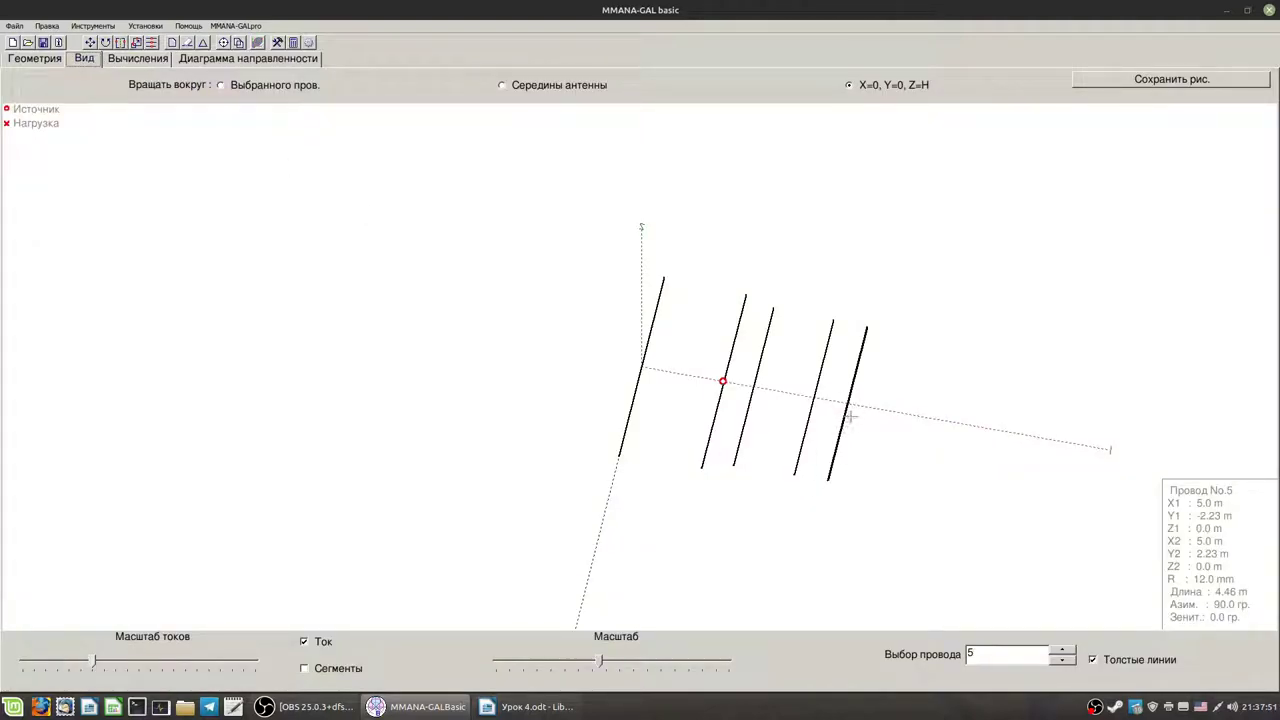
click(810, 408)
click(747, 401)
drag(849, 455, 865, 435)
click(812, 428)
click(788, 416)
click(828, 412)
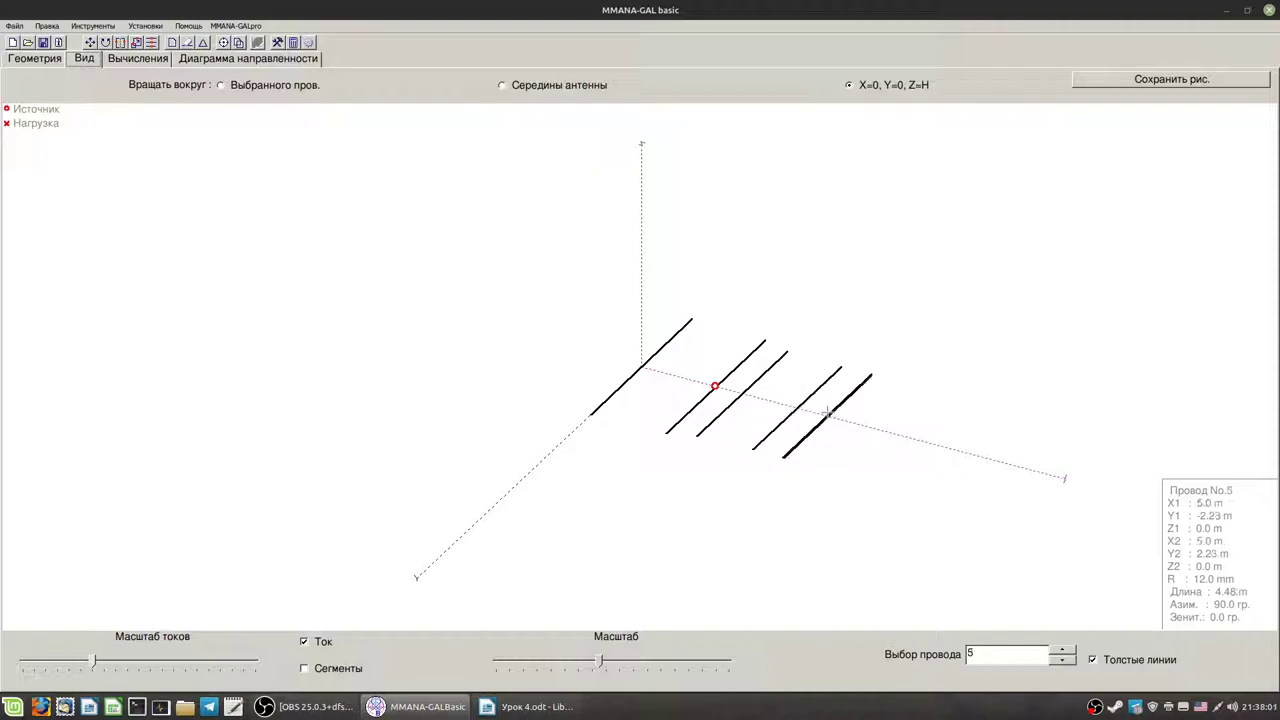
- Reopen the optimization settings and start adding a new variable below the seven existing ones
click(138, 58)
click(318, 670)
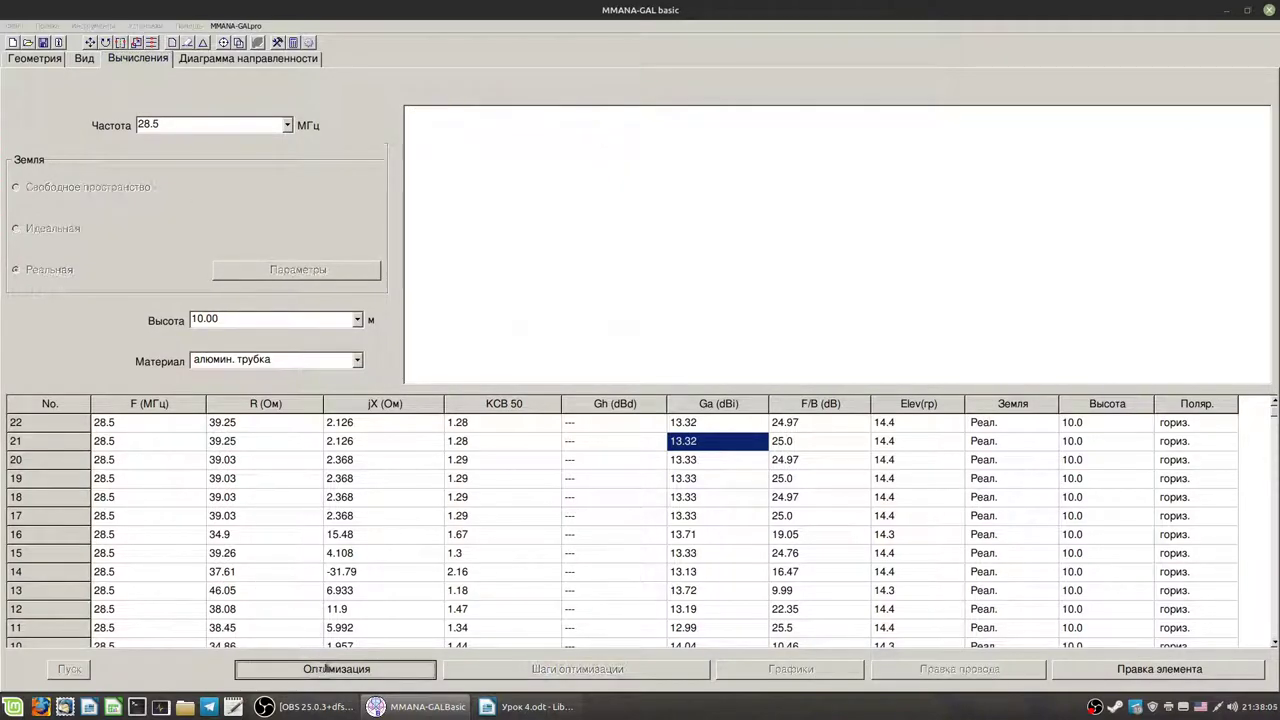
click(474, 458)
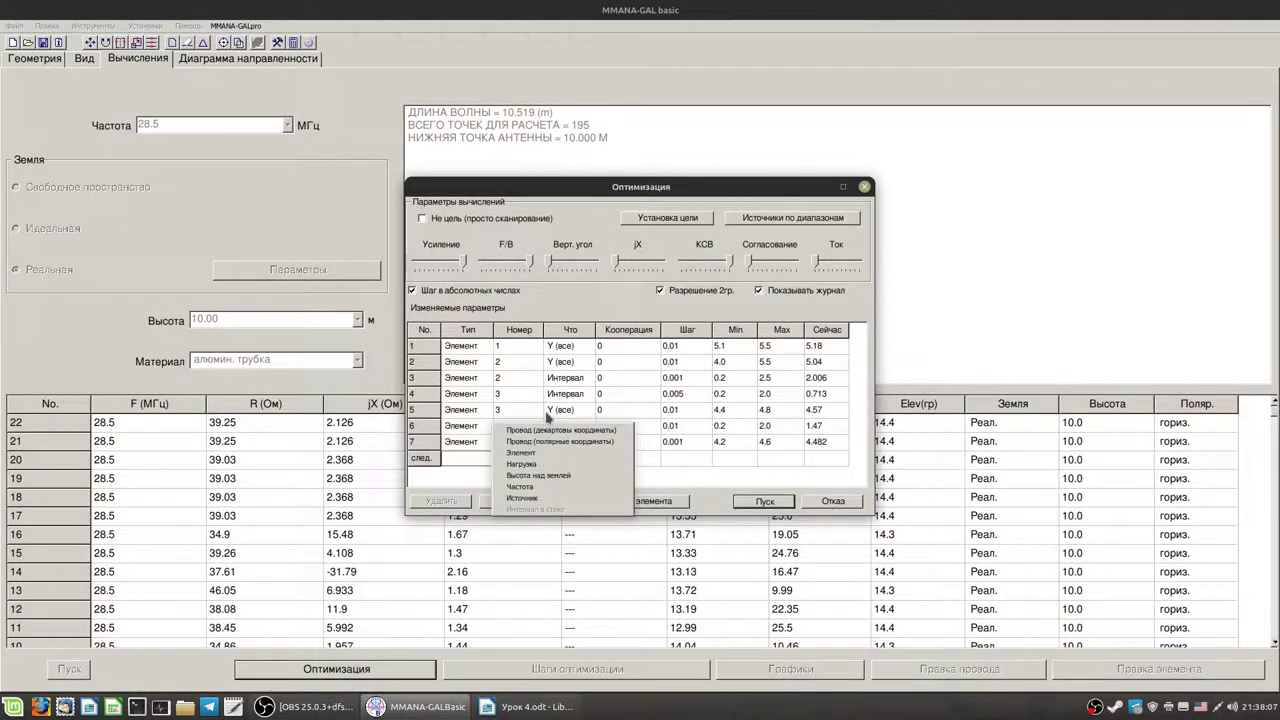
- Add the spacing (Интервал) of element 5 as a new variable in the optimization table
click(544, 458)
click(509, 458)
text(5)
key(Return)
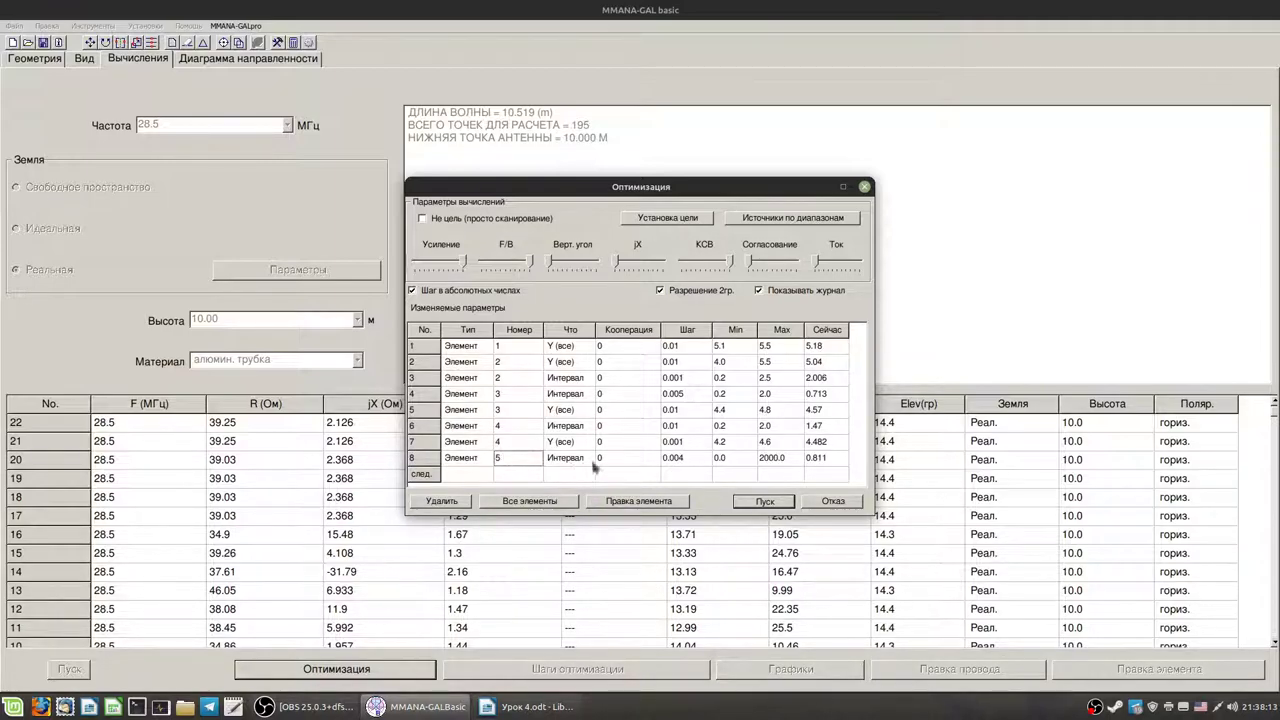
- Limit the element 5 spacing variable to a 0.001 step, a minimum of 0.2 and a maximum of 1.0
click(680, 458)
click(684, 457)
drag(684, 457, 693, 458)
click(721, 457)
text(0)
click(778, 458)
double_click(778, 458)
text(1.0)
- Add a ninth optimization variable for element 5 with the parameter "Ширина Y (все координаты)"
click(479, 475)
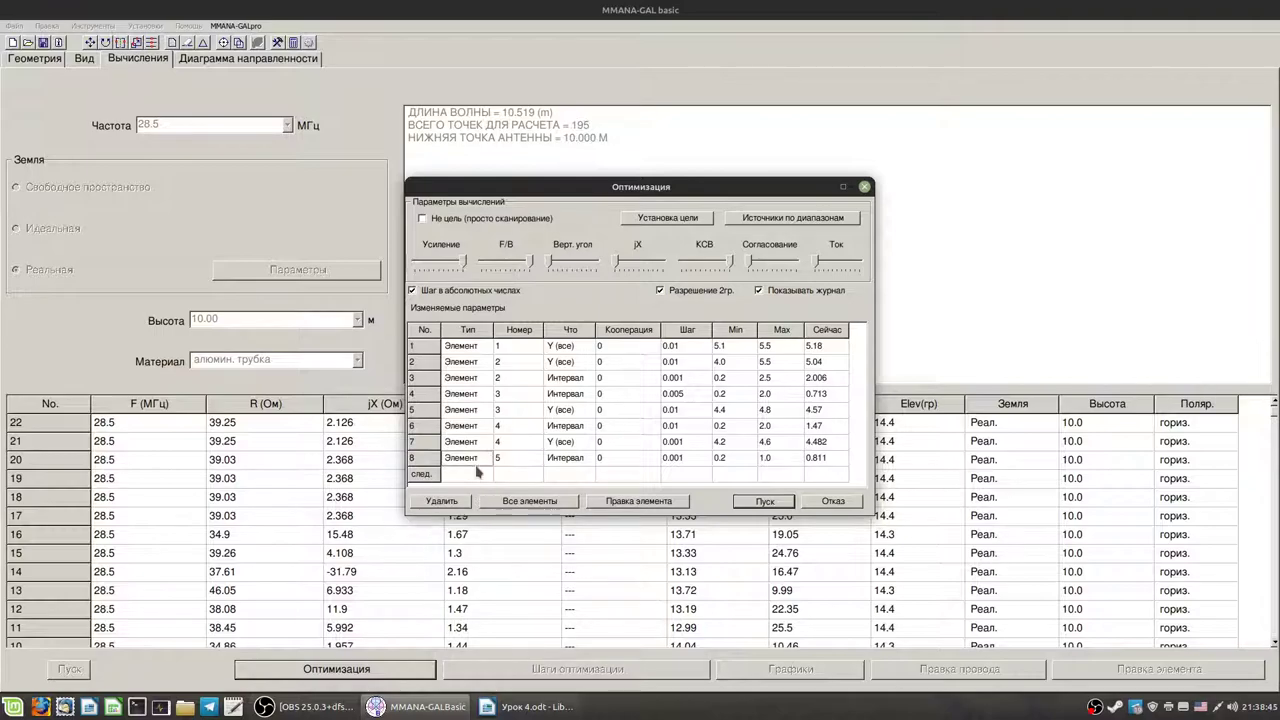
click(479, 477)
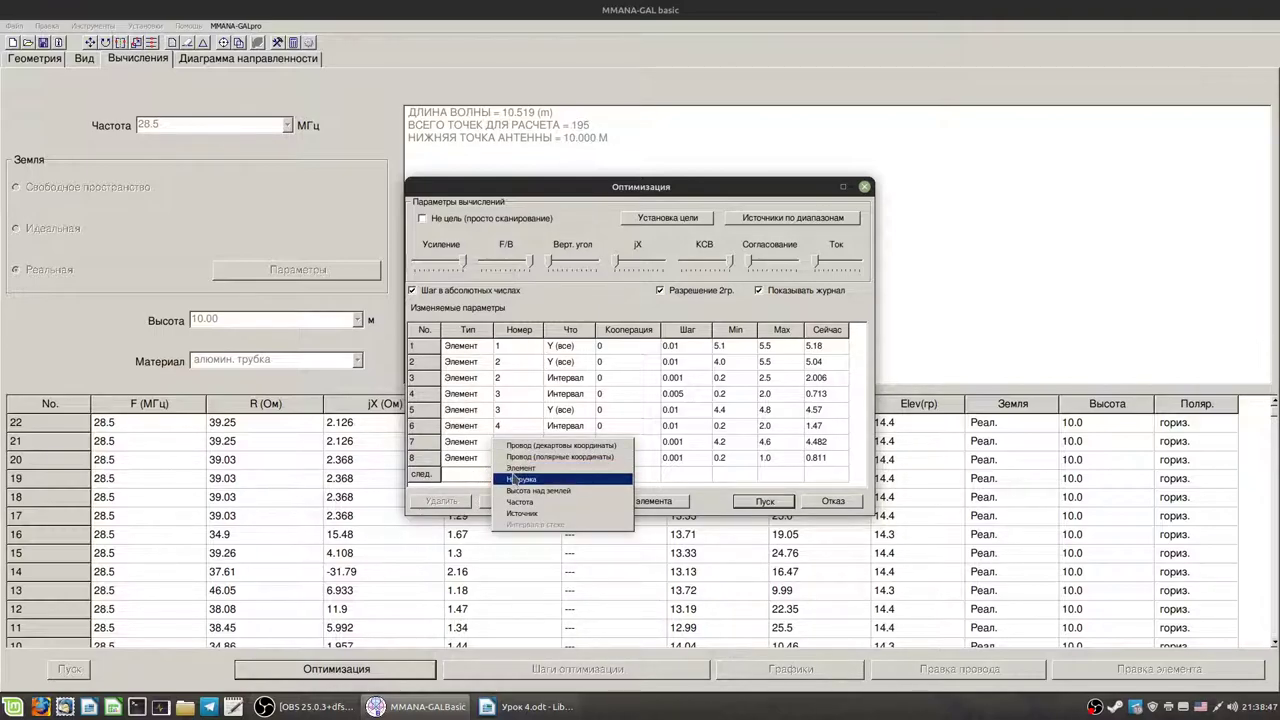
click(508, 480)
click(479, 475)
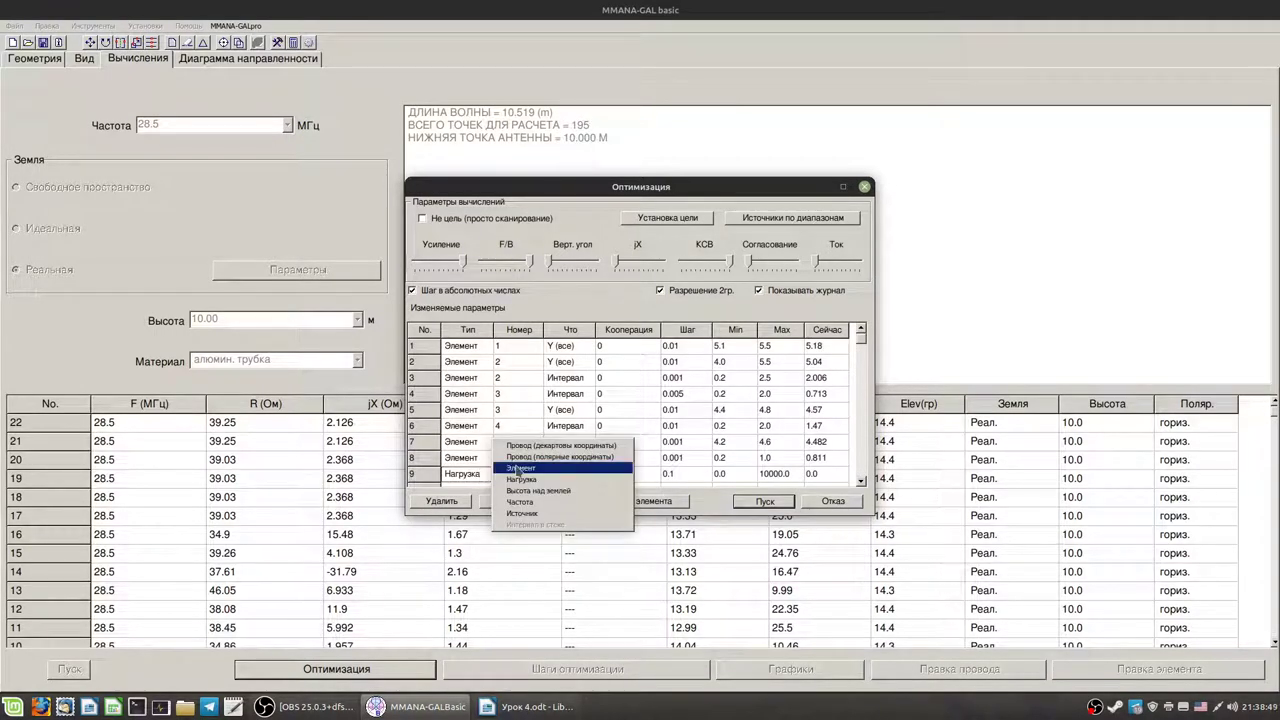
click(510, 472)
click(514, 477)
text(5)
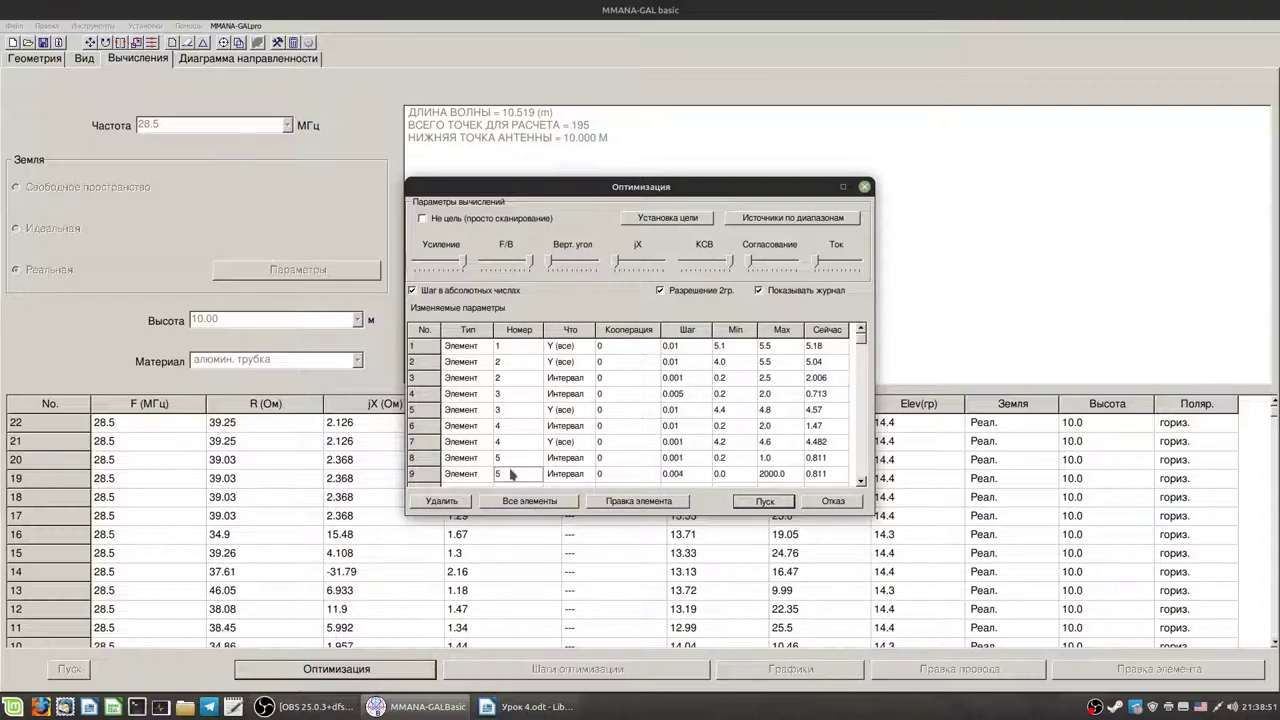
click(585, 475)
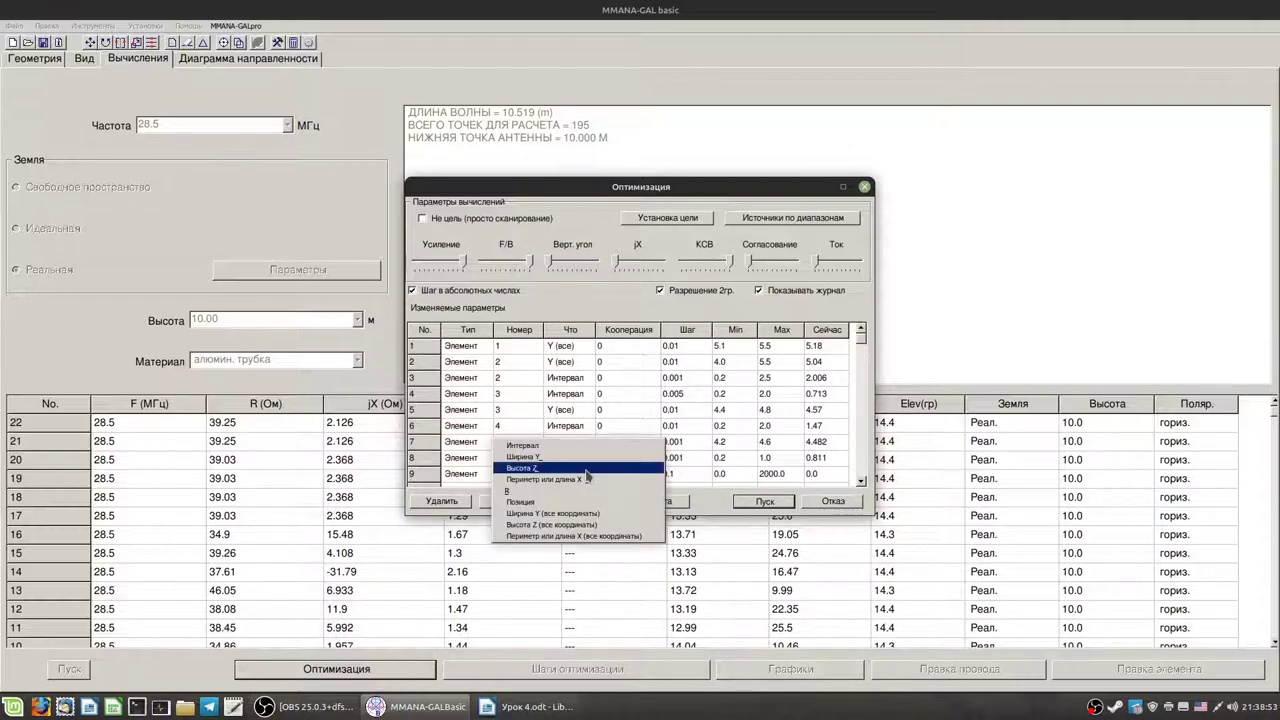
click(576, 514)
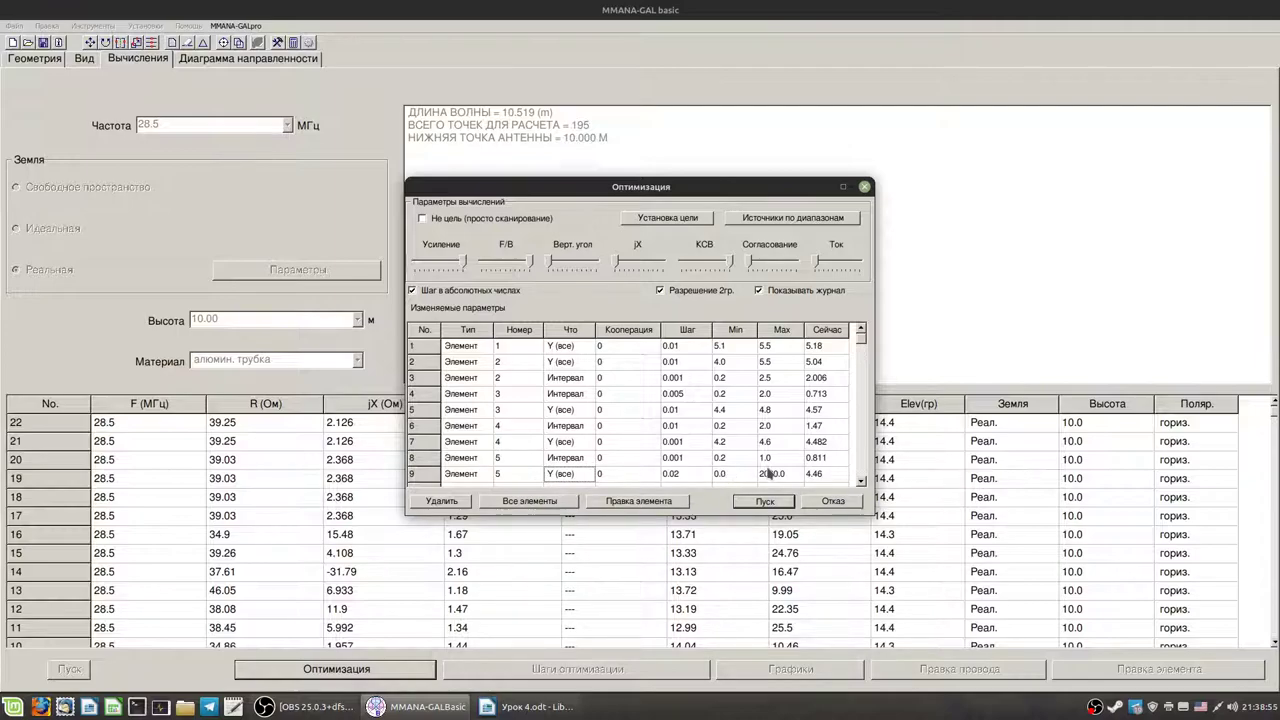
- Set the range of the element 5 Y (все) variable to a maximum of 4.5 and a minimum of 4.0
scroll(770, 475, down, 1)
click(770, 459)
key(BackSpace)
key(BackSpace)
key(BackSpace)
key(BackSpace)
key(BackSpace)
key(BackSpace)
text(4.5)
click(736, 458)
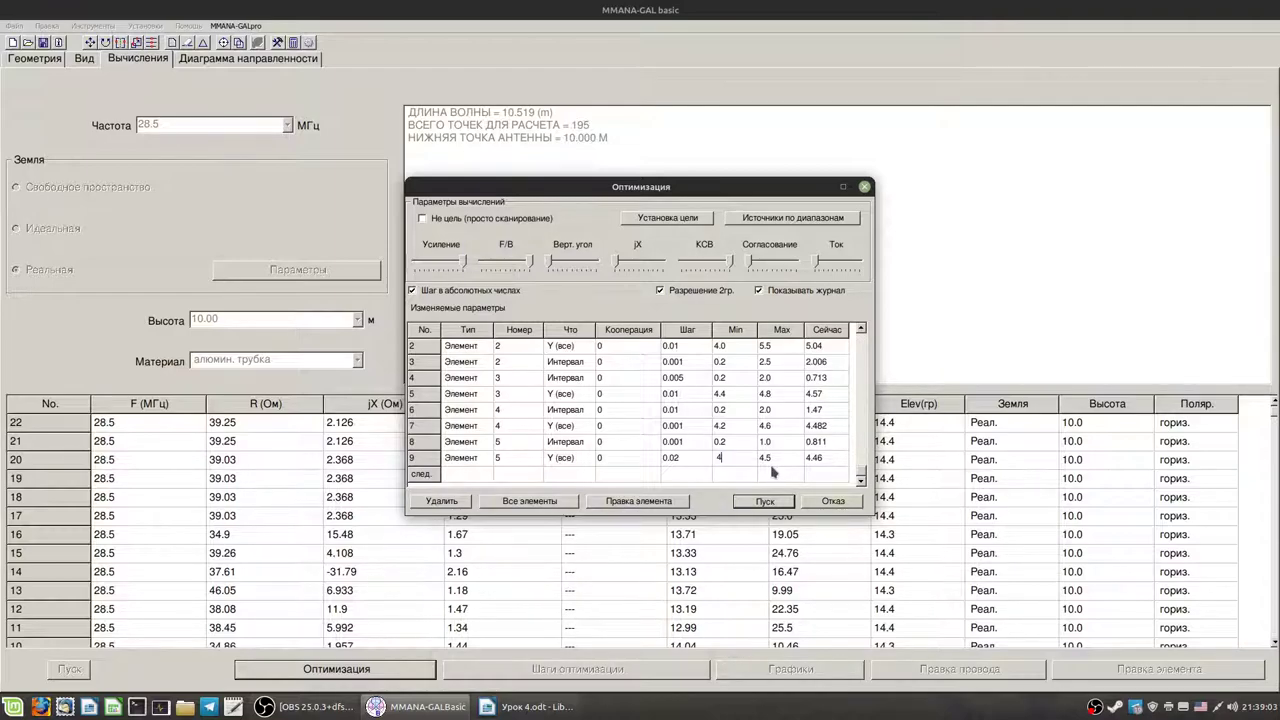
text(4.0)
- Run the optimization with the nine variables and recalculate the antenna at 28.5 MHz
click(760, 501)
click(84, 58)
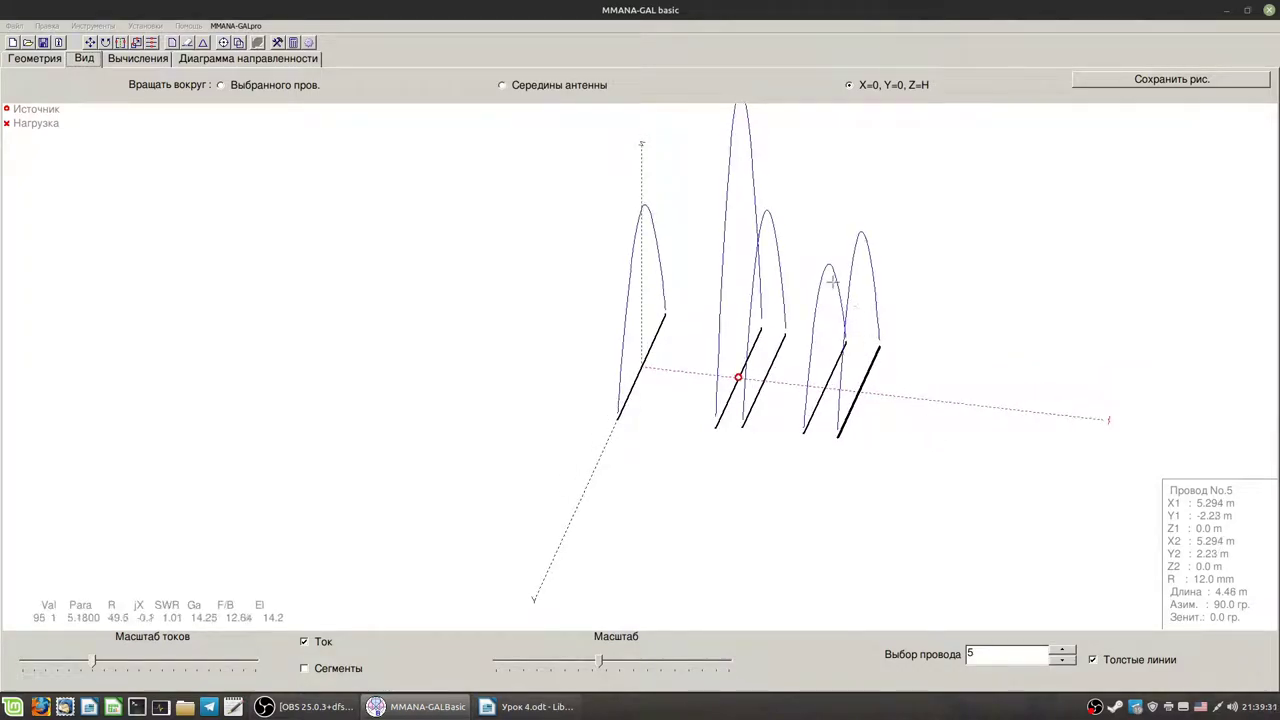
click(664, 374)
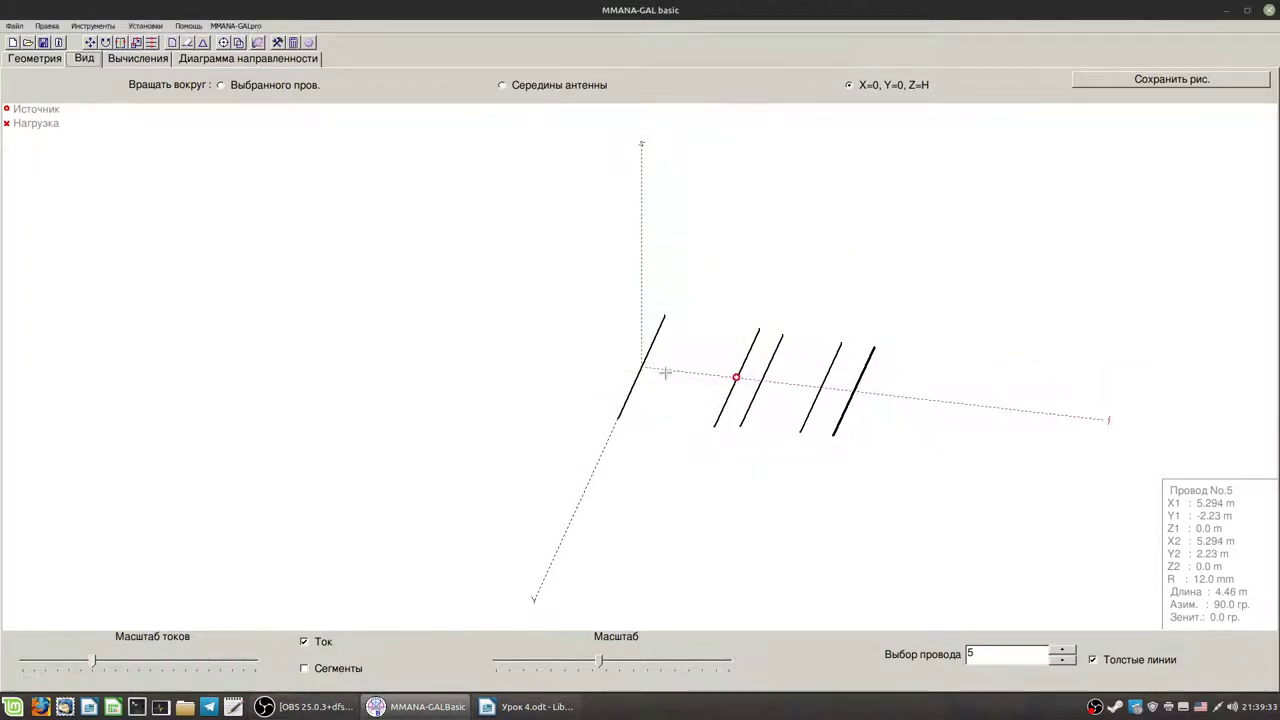
click(148, 59)
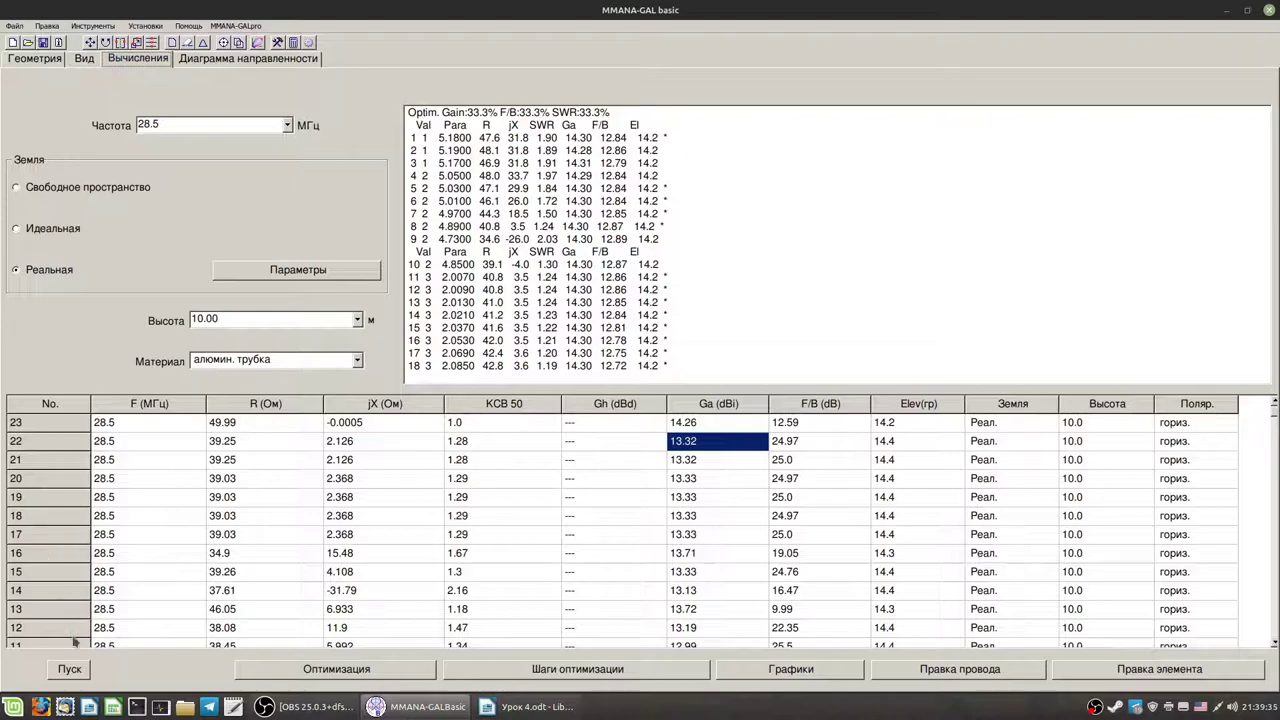
click(63, 667)
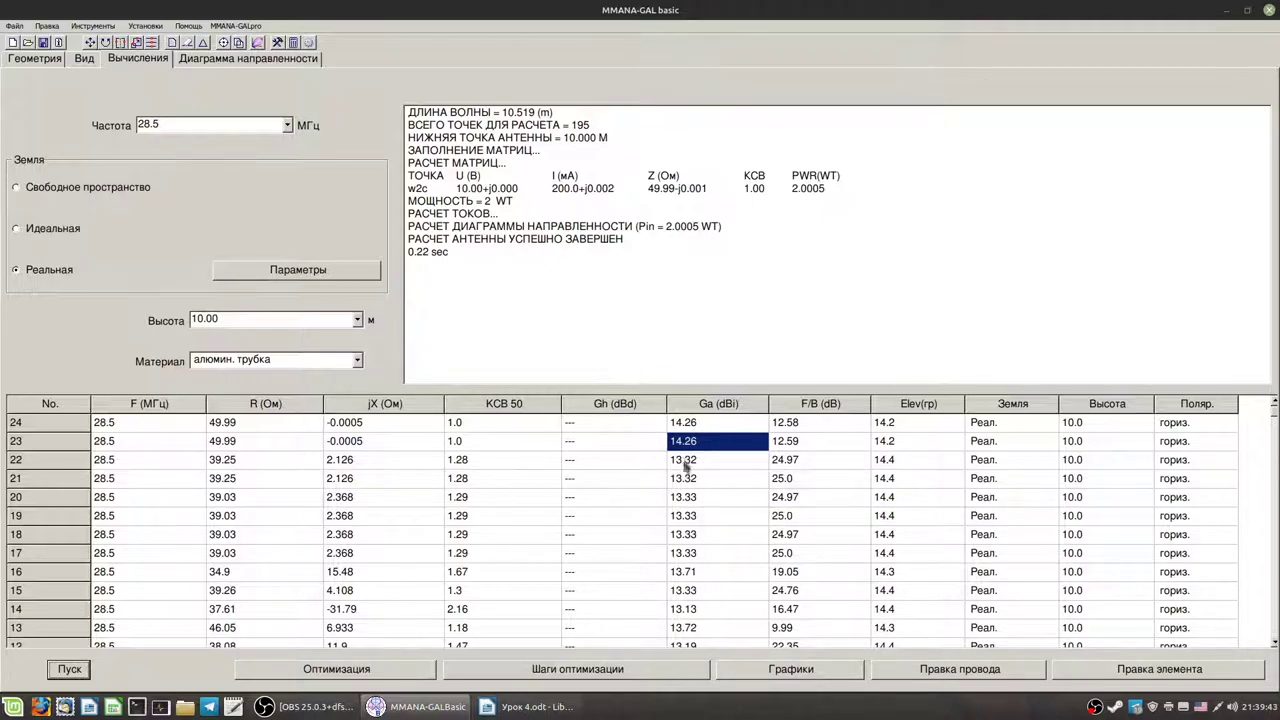
- Examine the radiation pattern, and inspect the current distribution and coordinates of wires 3, 5, 4 and 2 in the antenna view
click(226, 60)
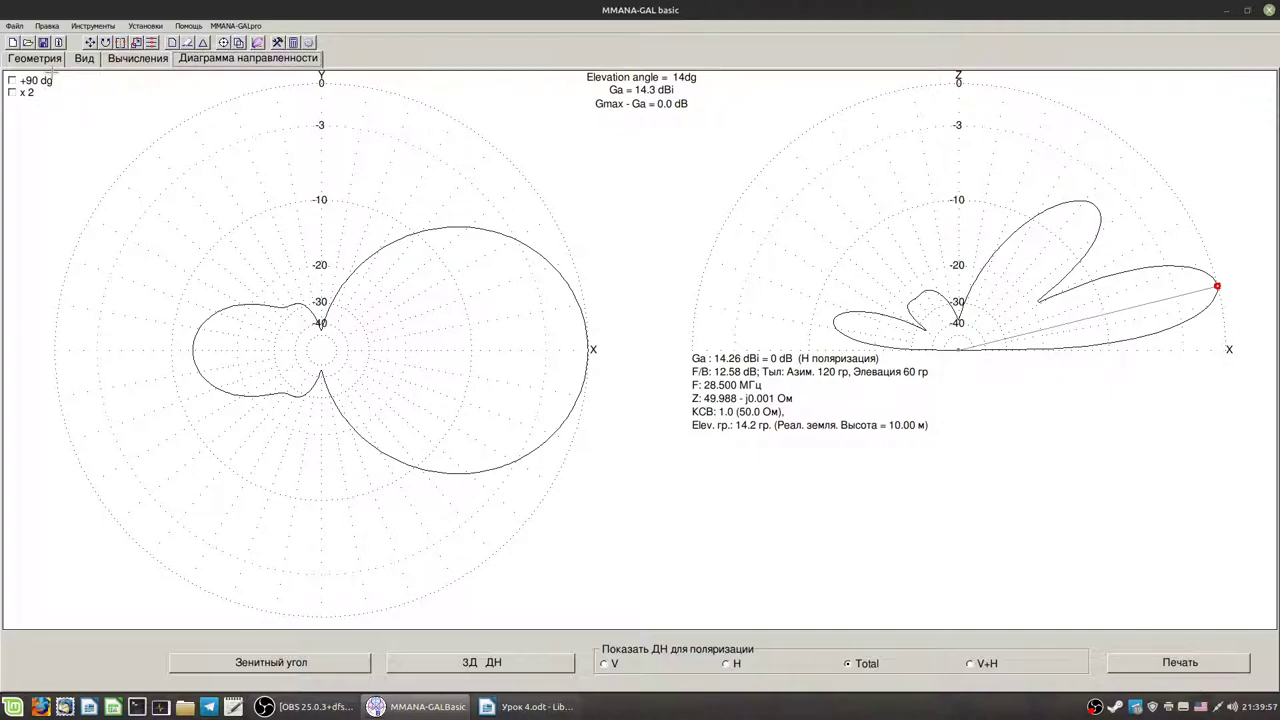
click(84, 58)
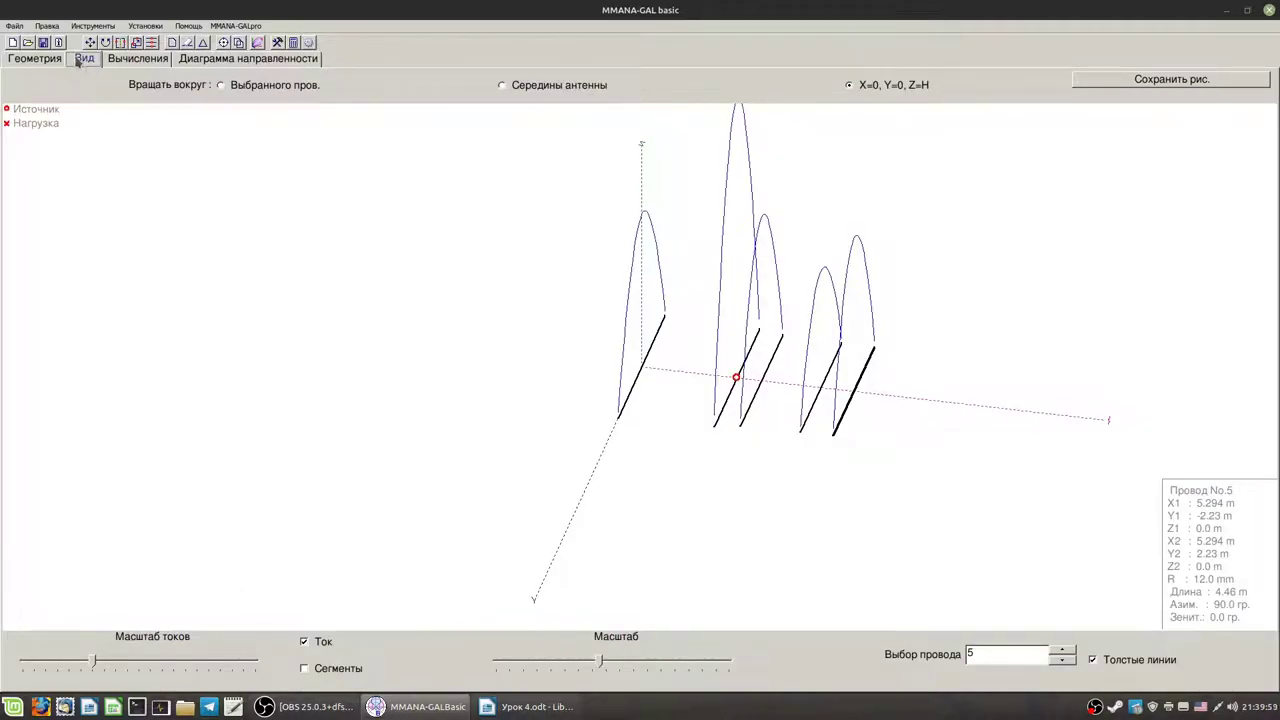
drag(863, 437, 851, 412)
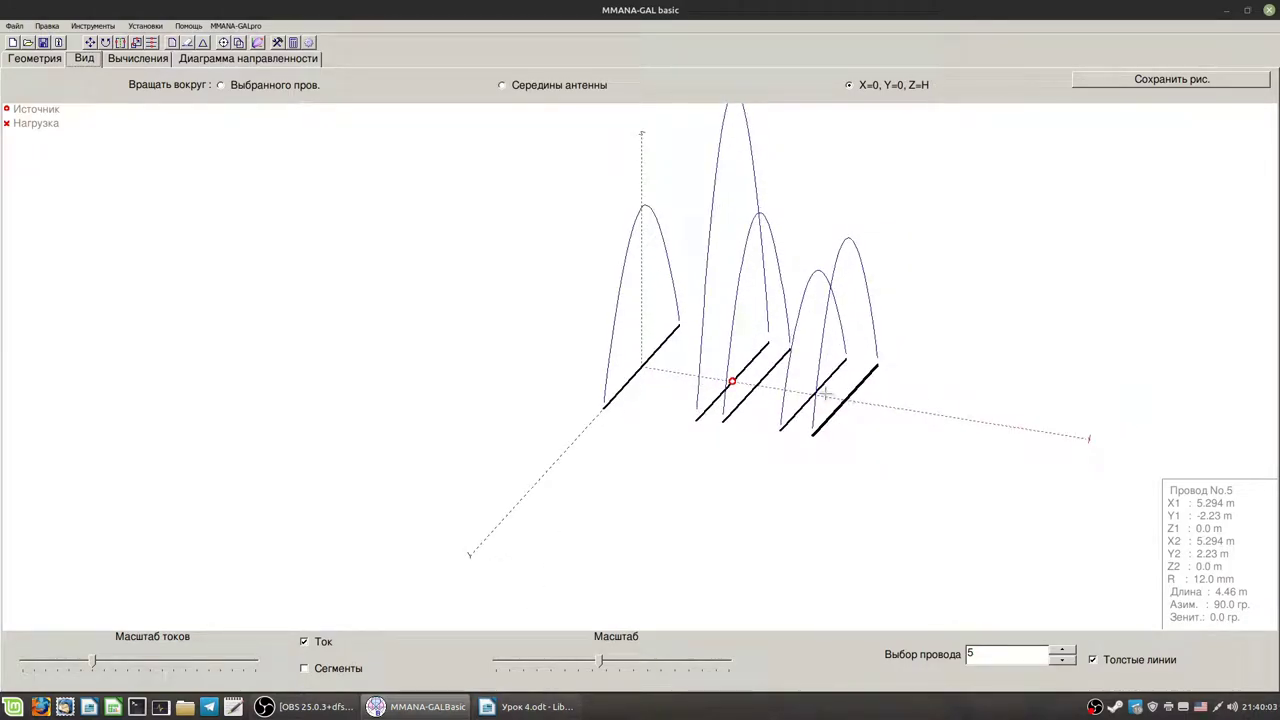
click(820, 393)
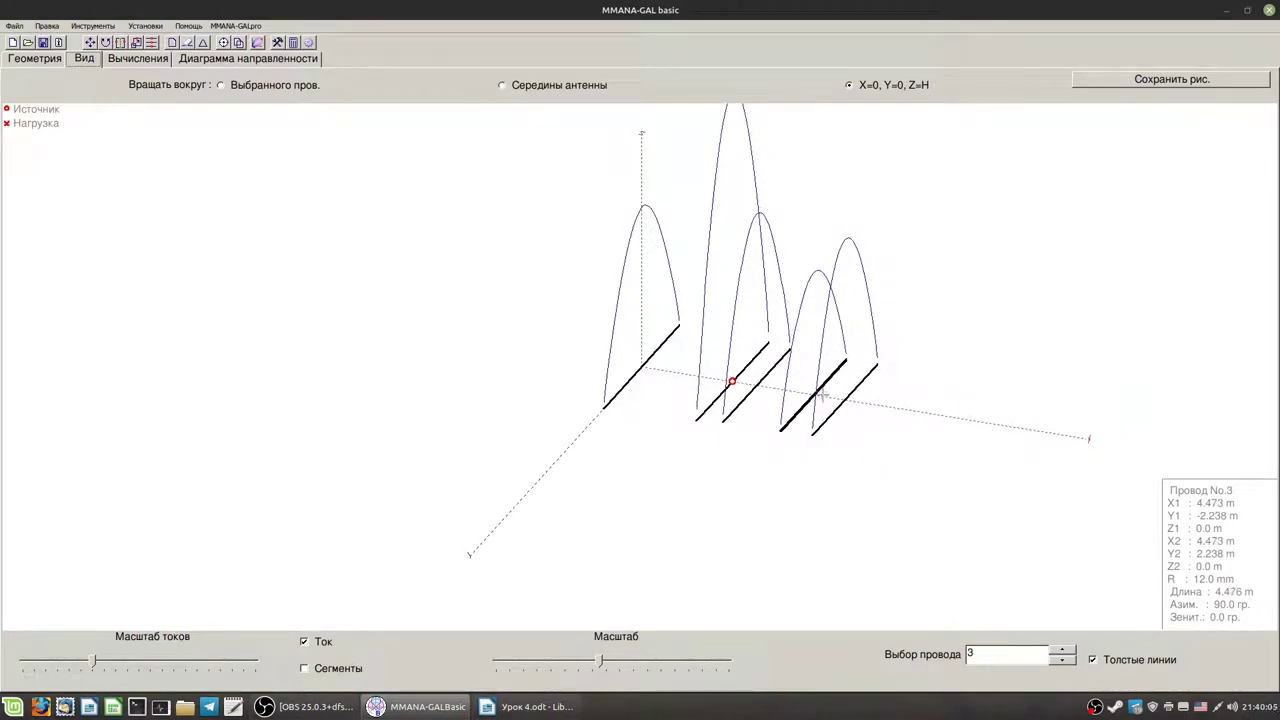
click(842, 405)
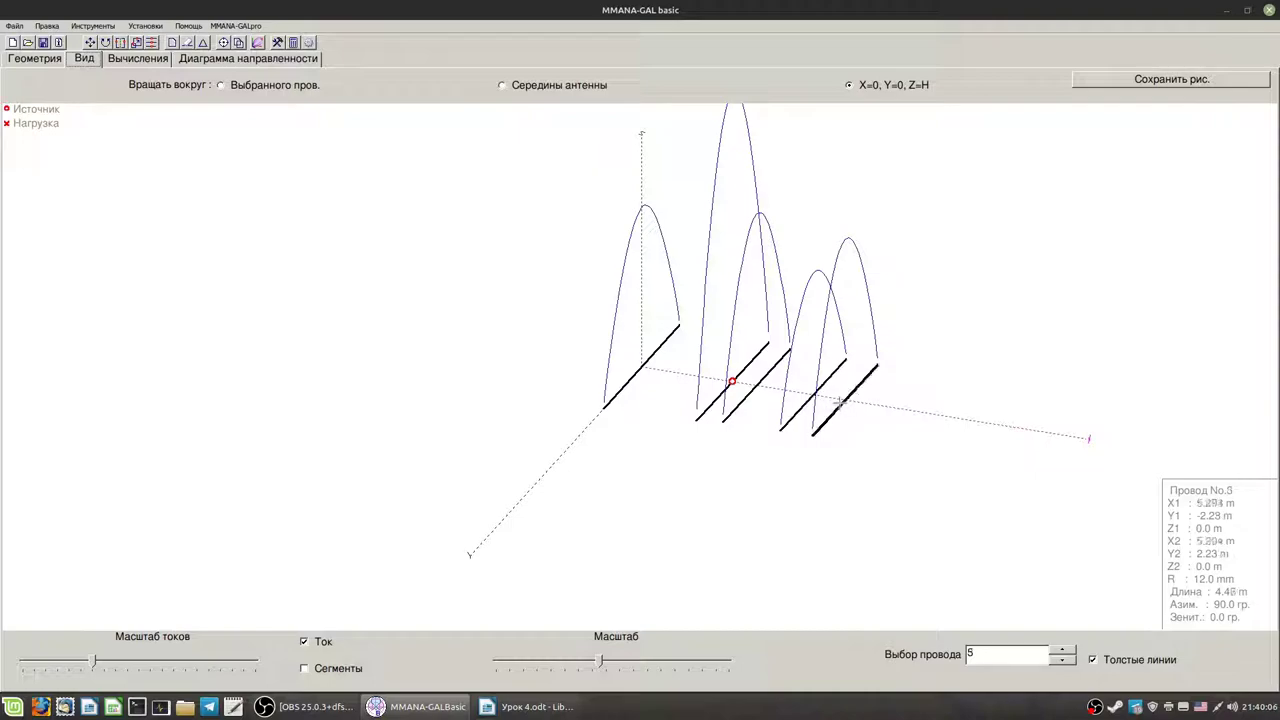
click(763, 377)
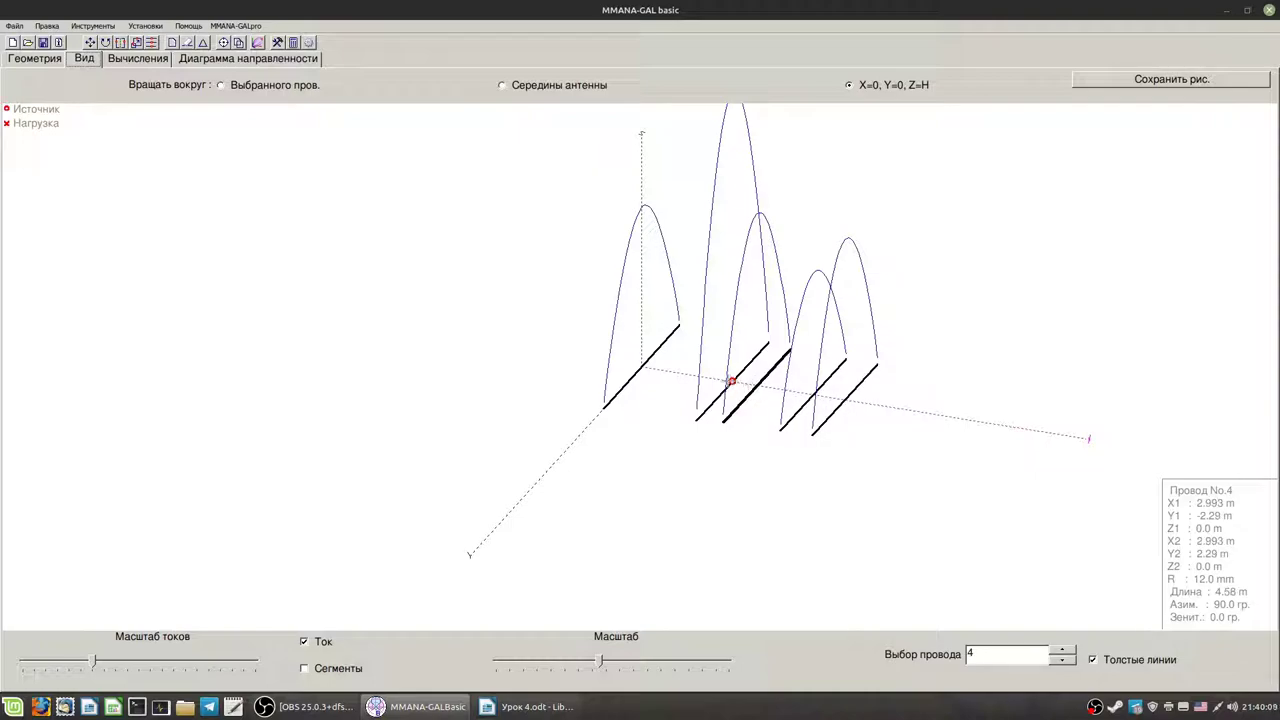
click(717, 397)
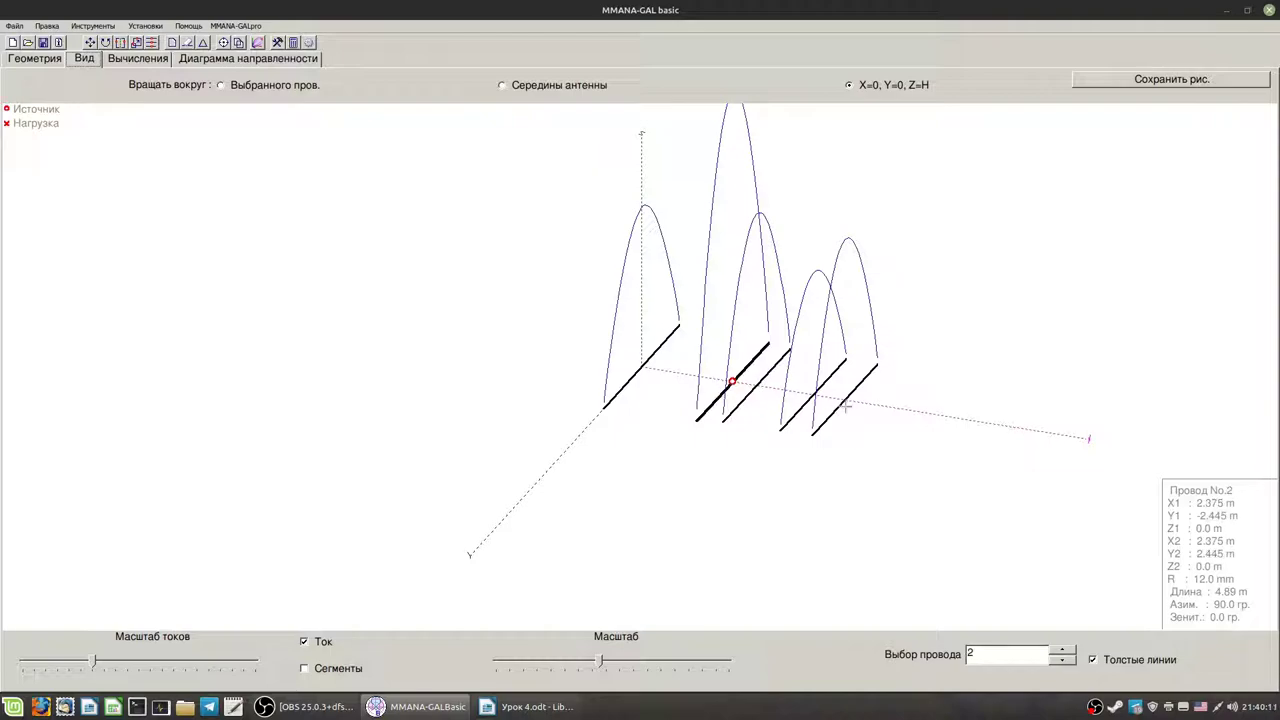
click(841, 405)
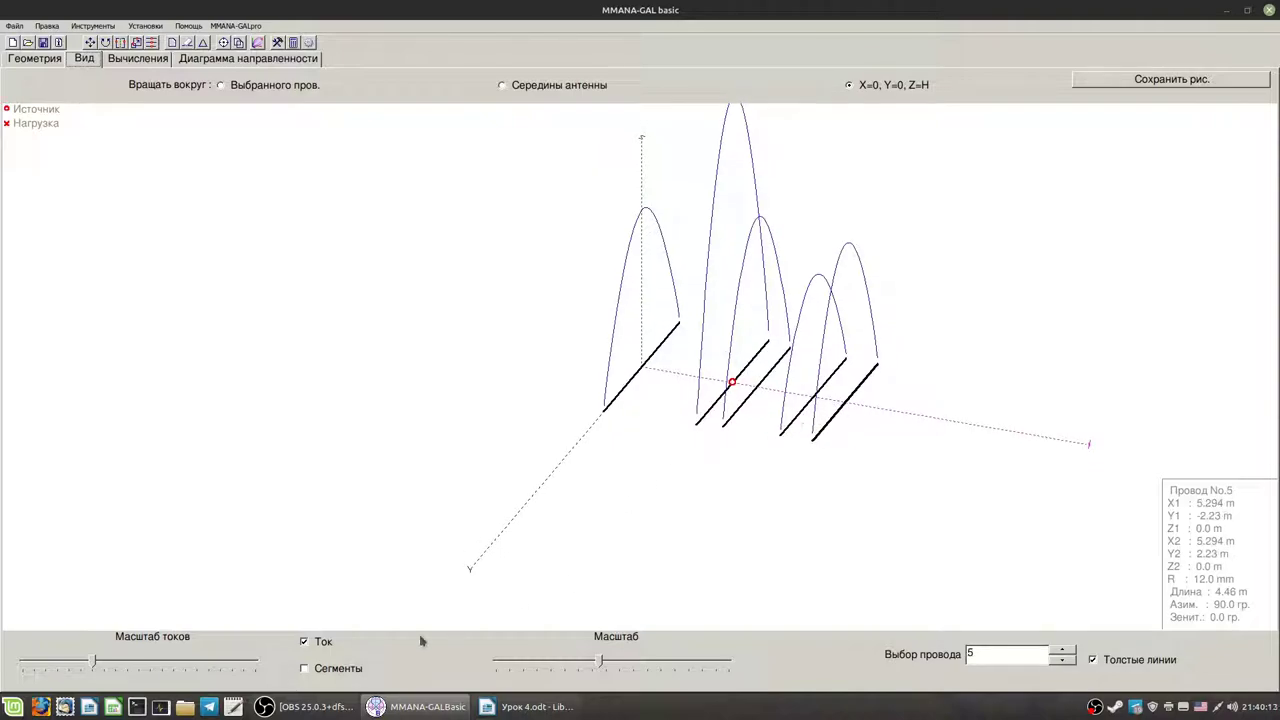
- Lower the gain weight in the optimization goal to 16.7%, run the optimization and decline saving its table
click(138, 58)
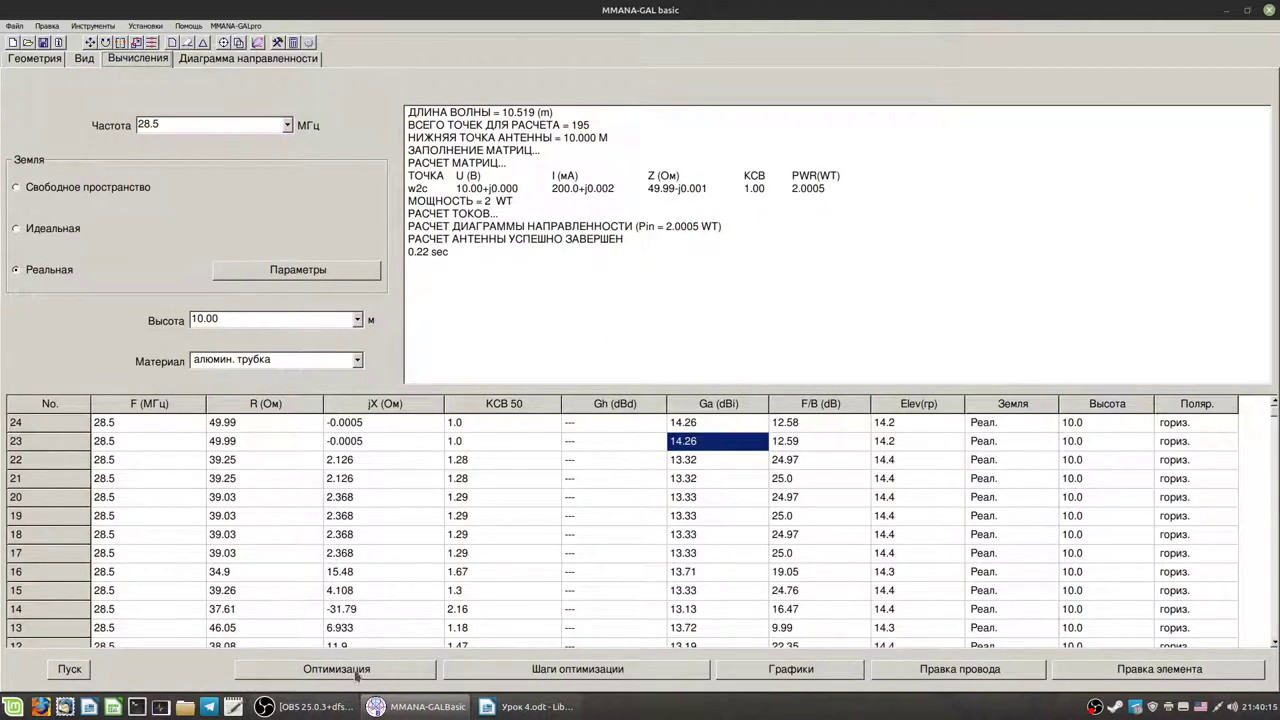
click(336, 669)
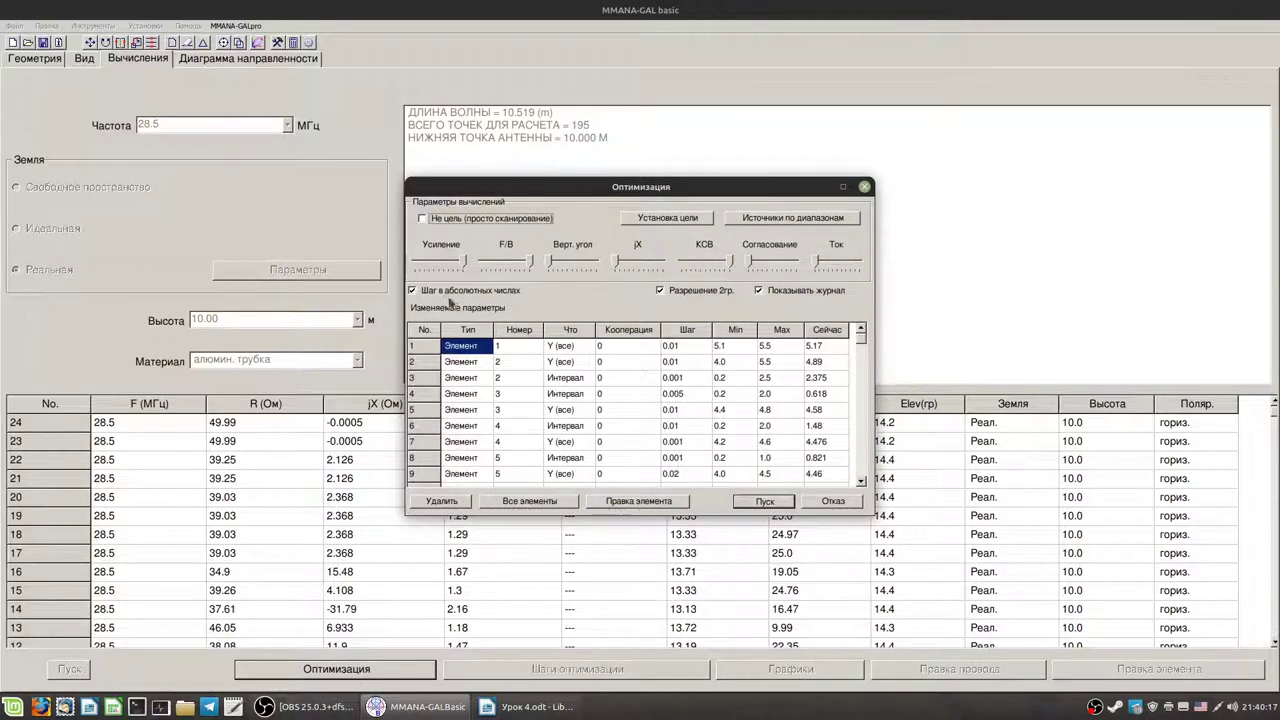
drag(466, 262, 436, 262)
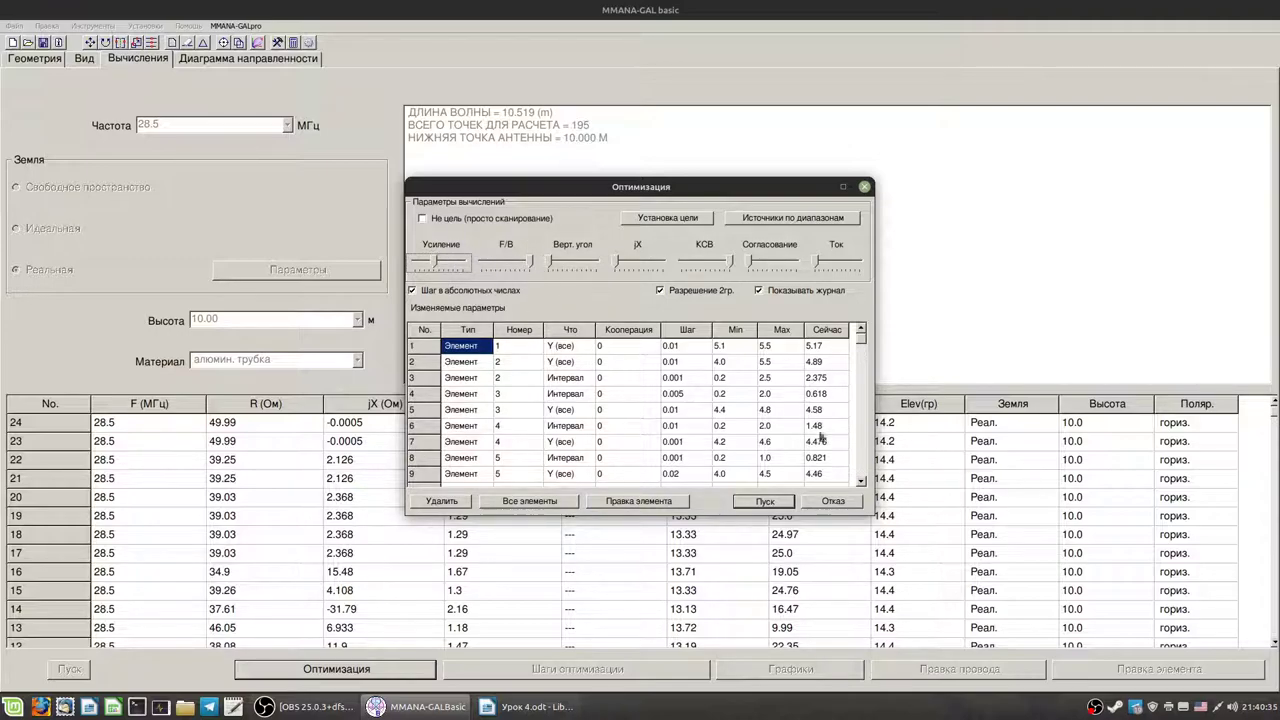
click(762, 502)
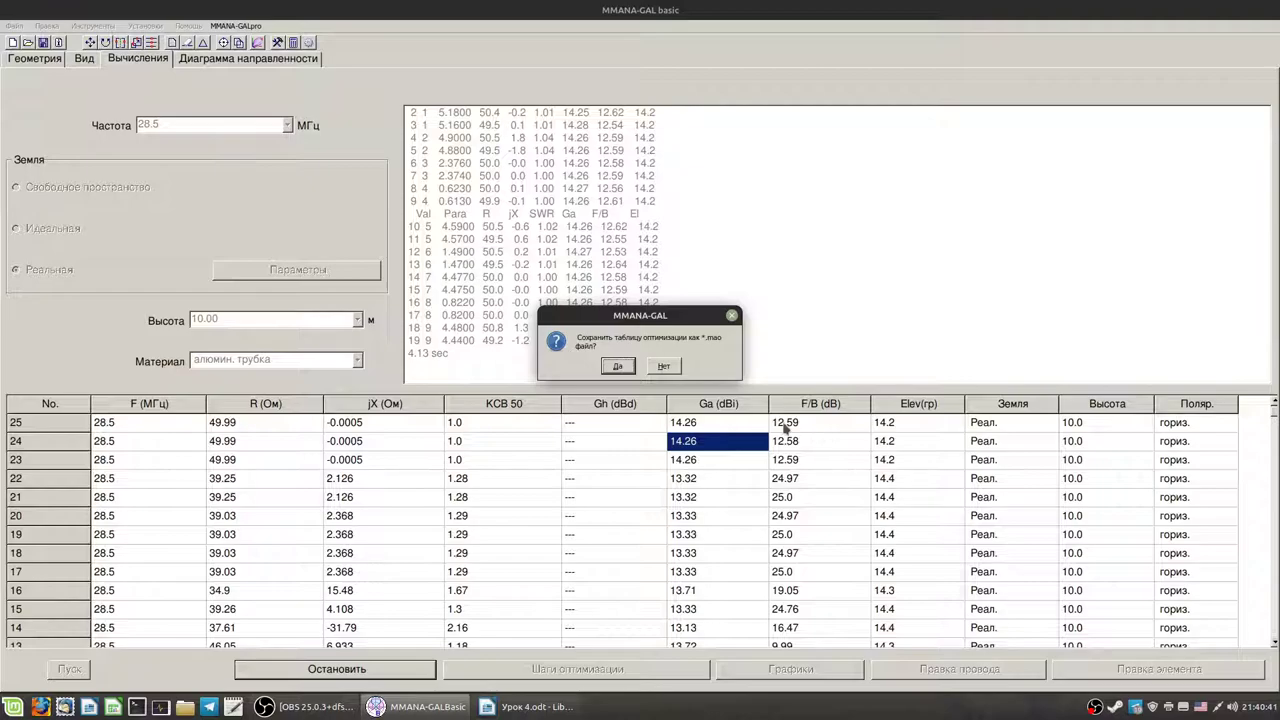
click(678, 368)
- Reopen the optimization settings and change the current spacing of element 5 to 0.3 as a new starting point
click(88, 60)
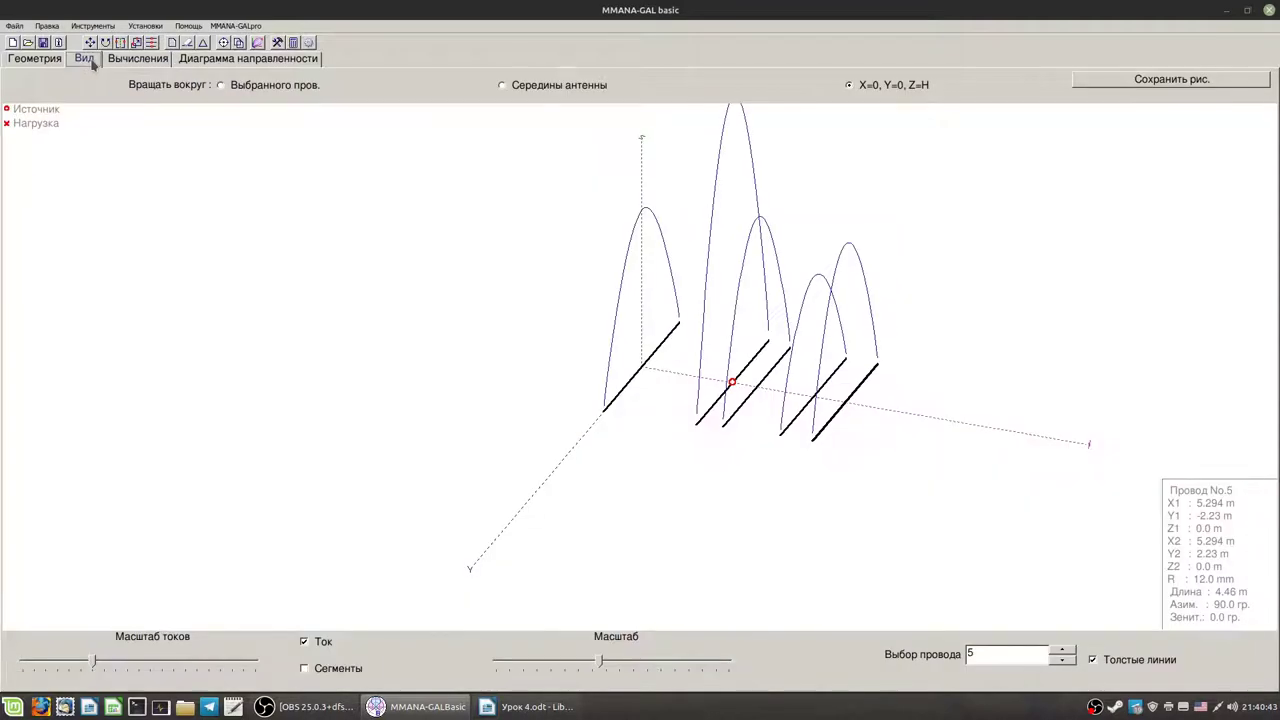
click(125, 62)
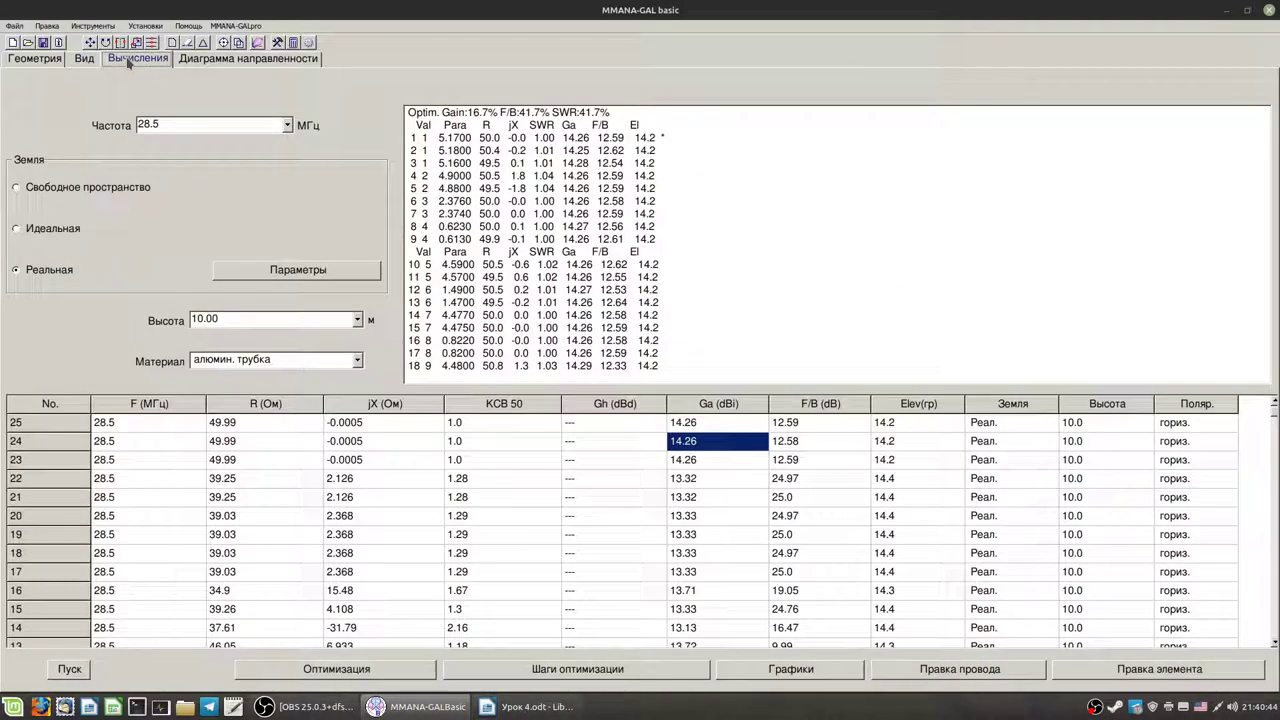
click(336, 669)
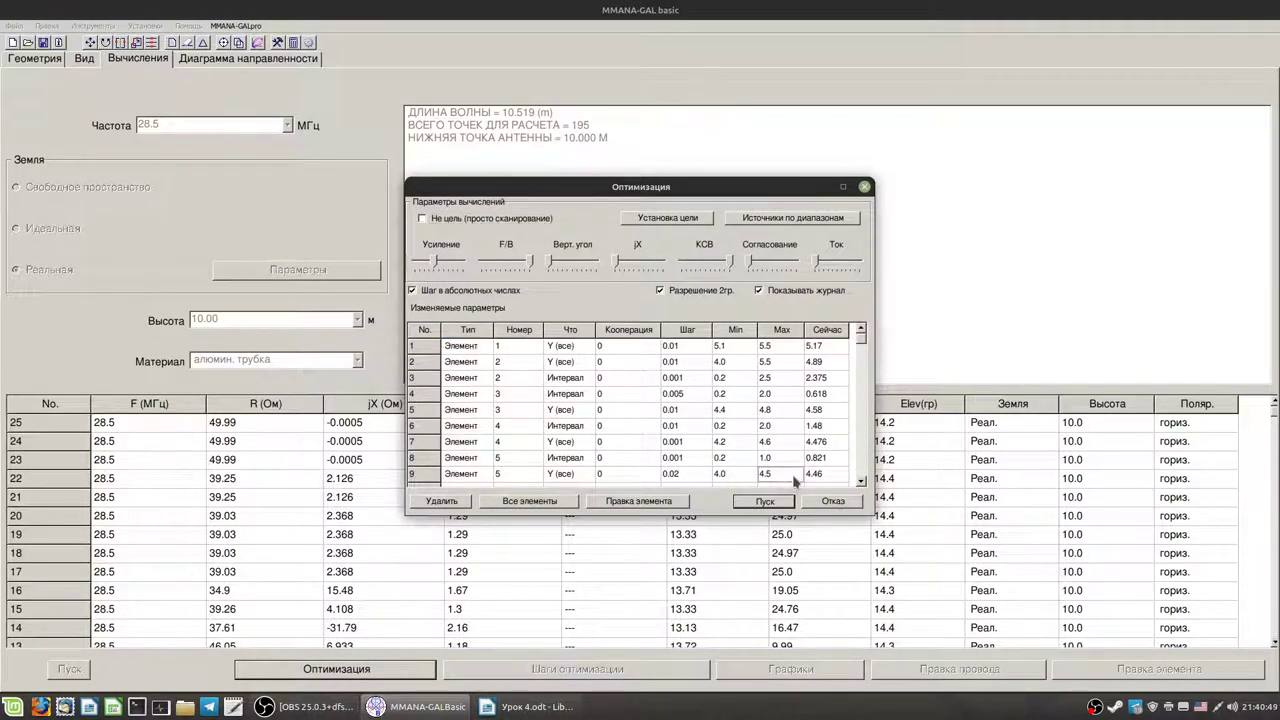
scroll(795, 482, down, 1)
click(723, 443)
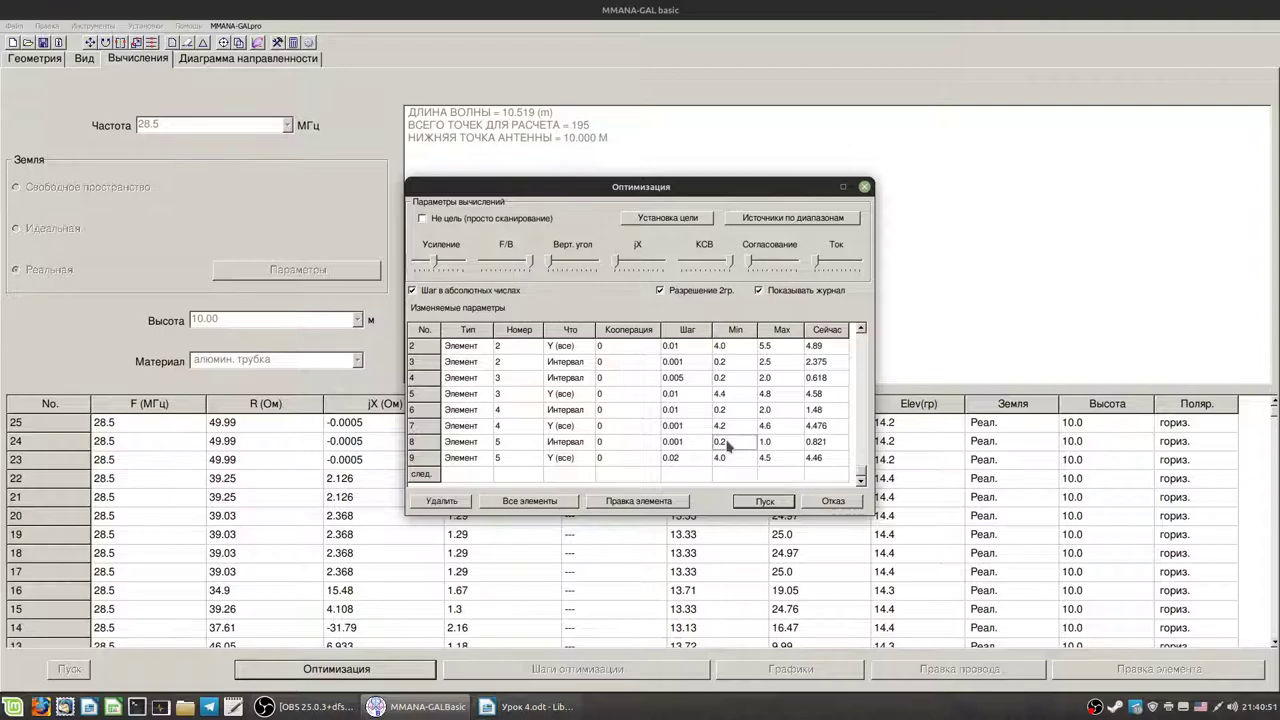
click(783, 446)
click(821, 443)
click(821, 444)
click(817, 444)
drag(815, 442, 829, 444)
text(3)
- Run the optimization from the new spacing, decline saving the table and recalculate the antenna
click(772, 505)
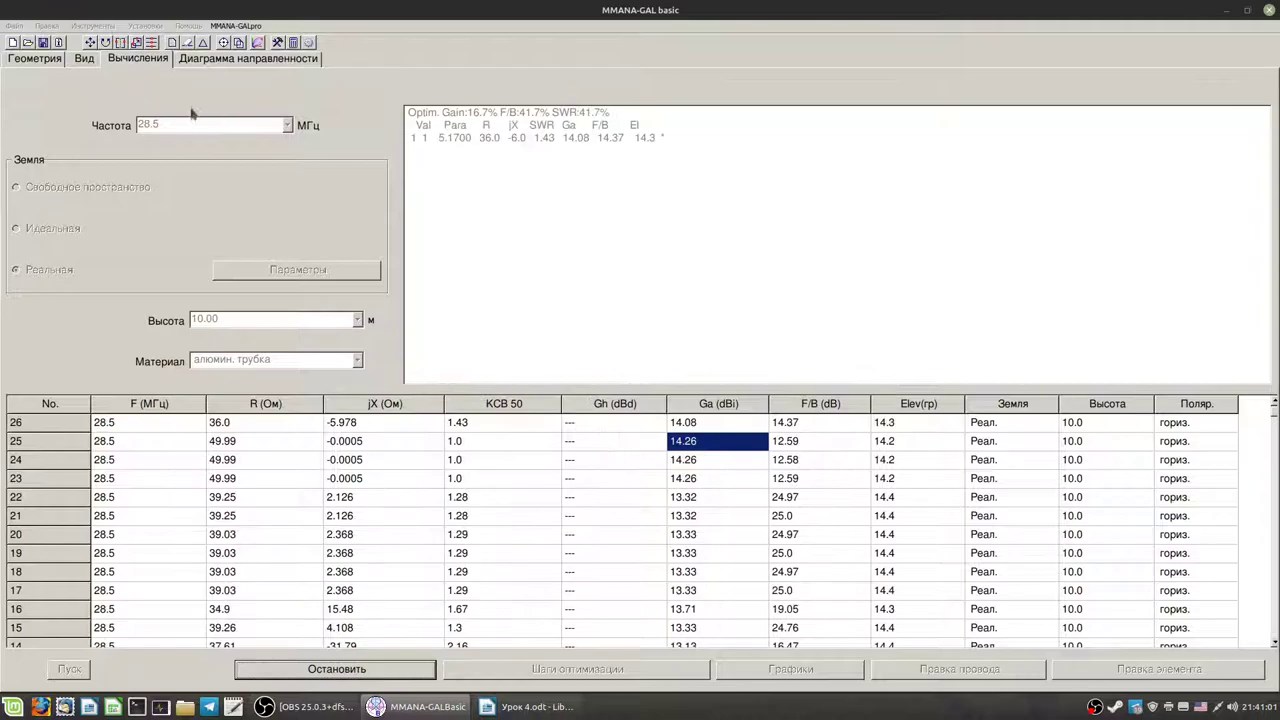
click(84, 58)
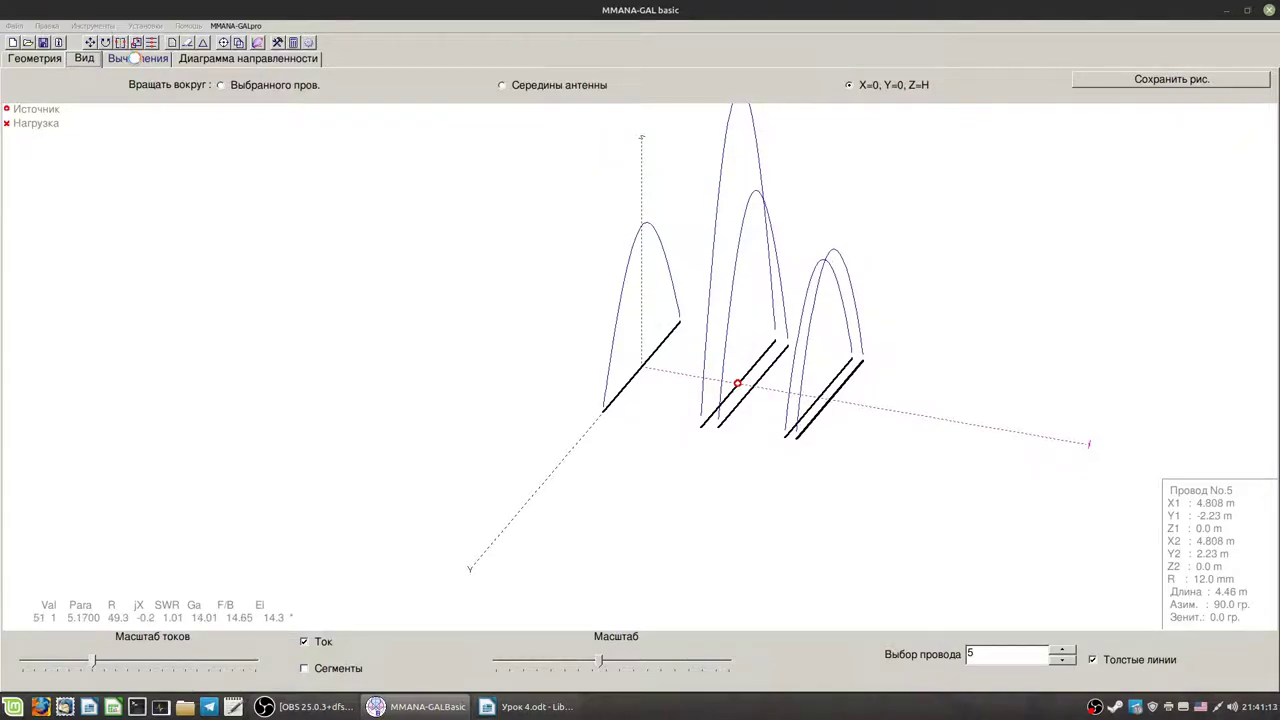
click(136, 58)
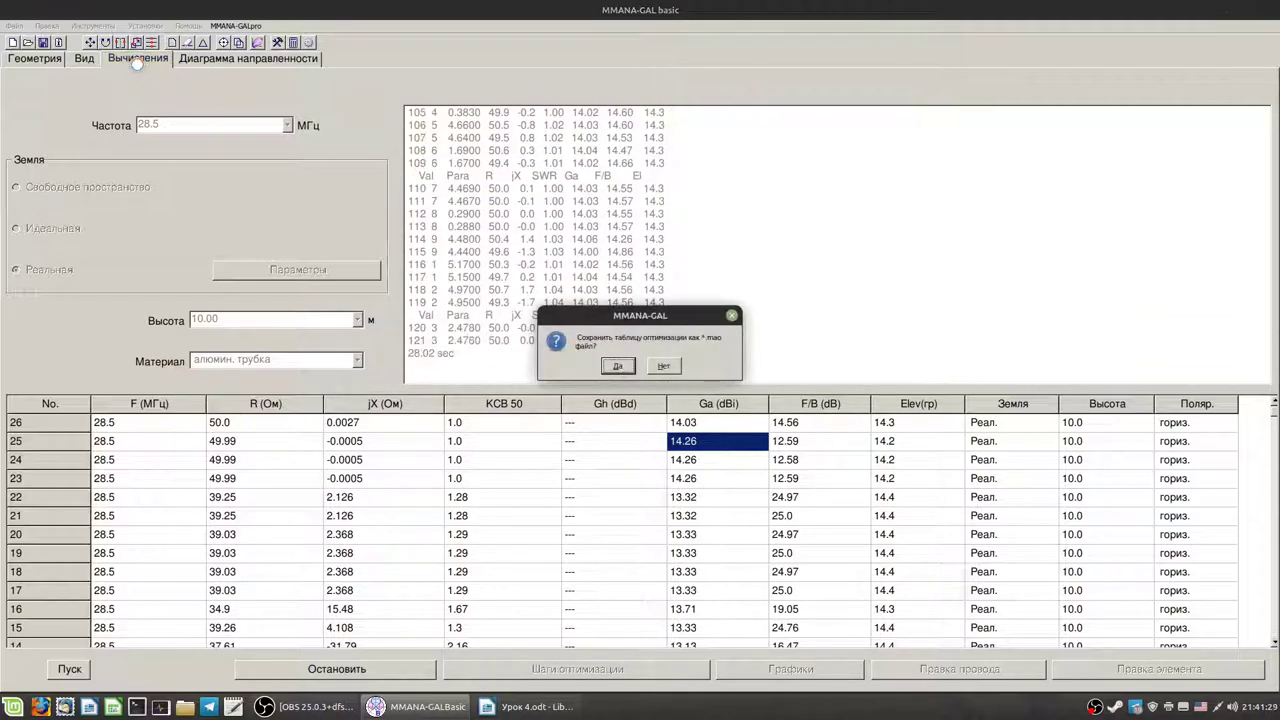
click(661, 366)
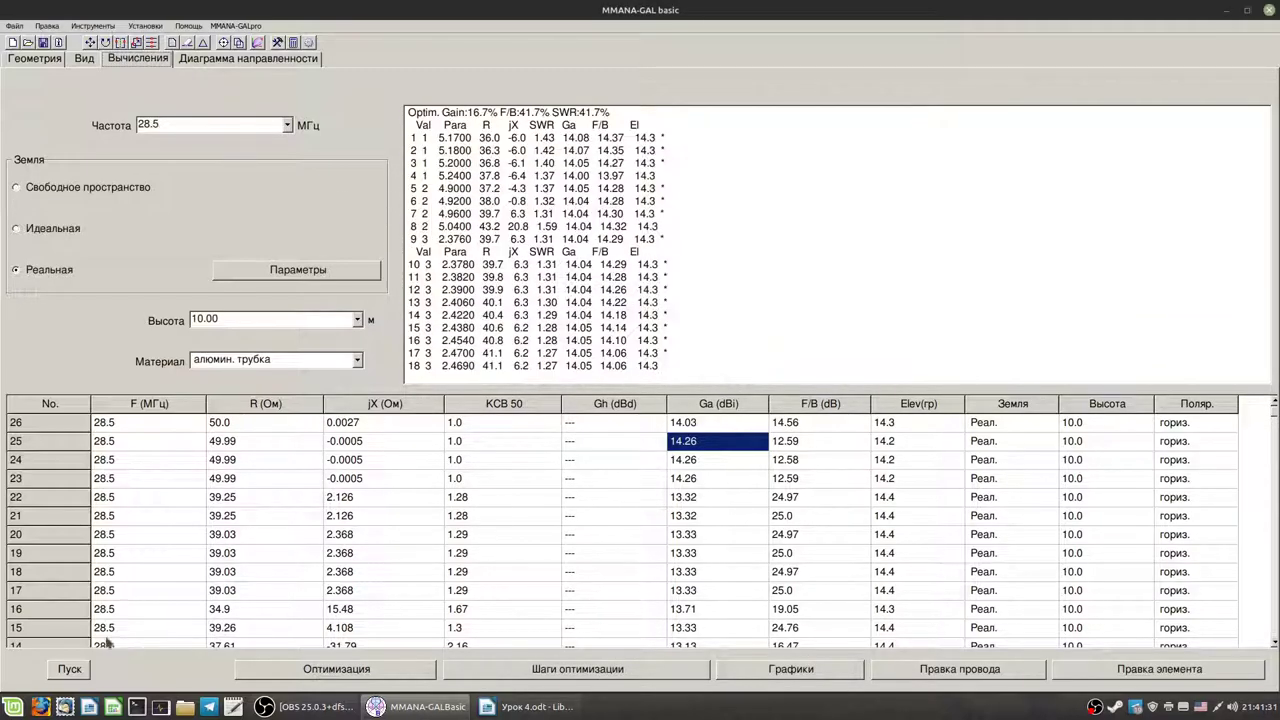
click(70, 669)
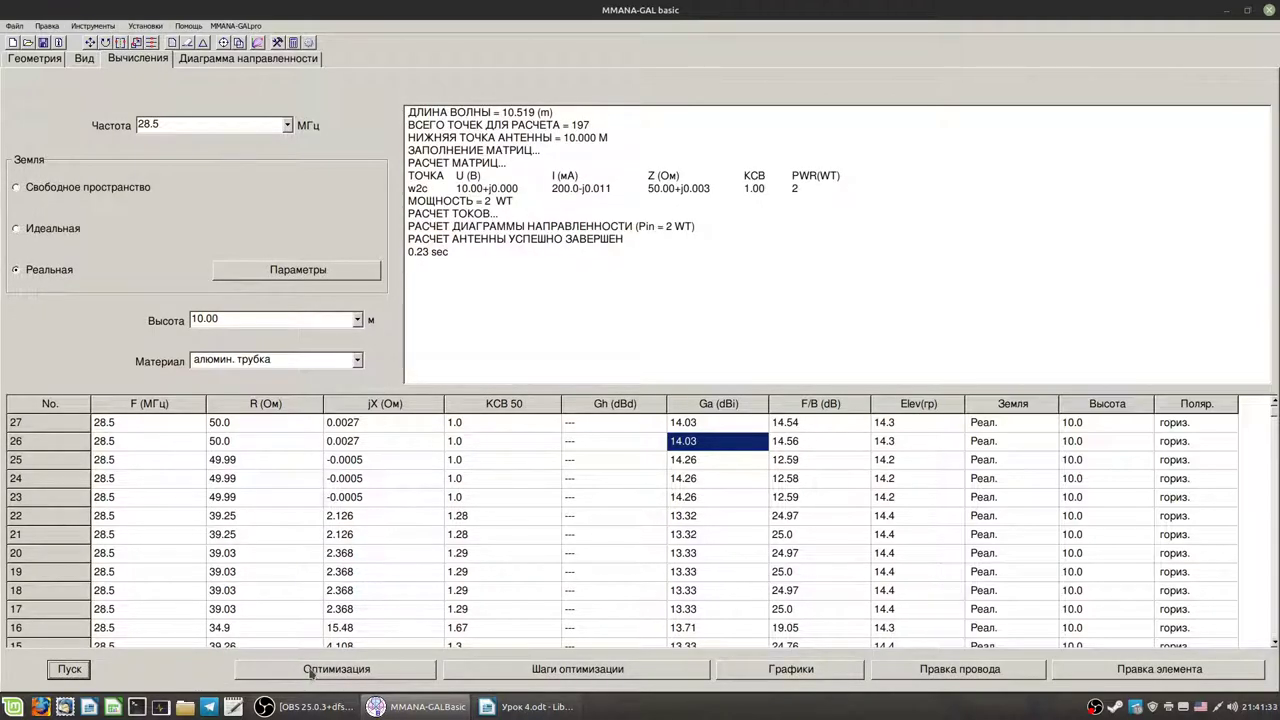
- Weight the optimization goal 50% gain and 50% SWR with no F/B share, and start the optimization
click(311, 672)
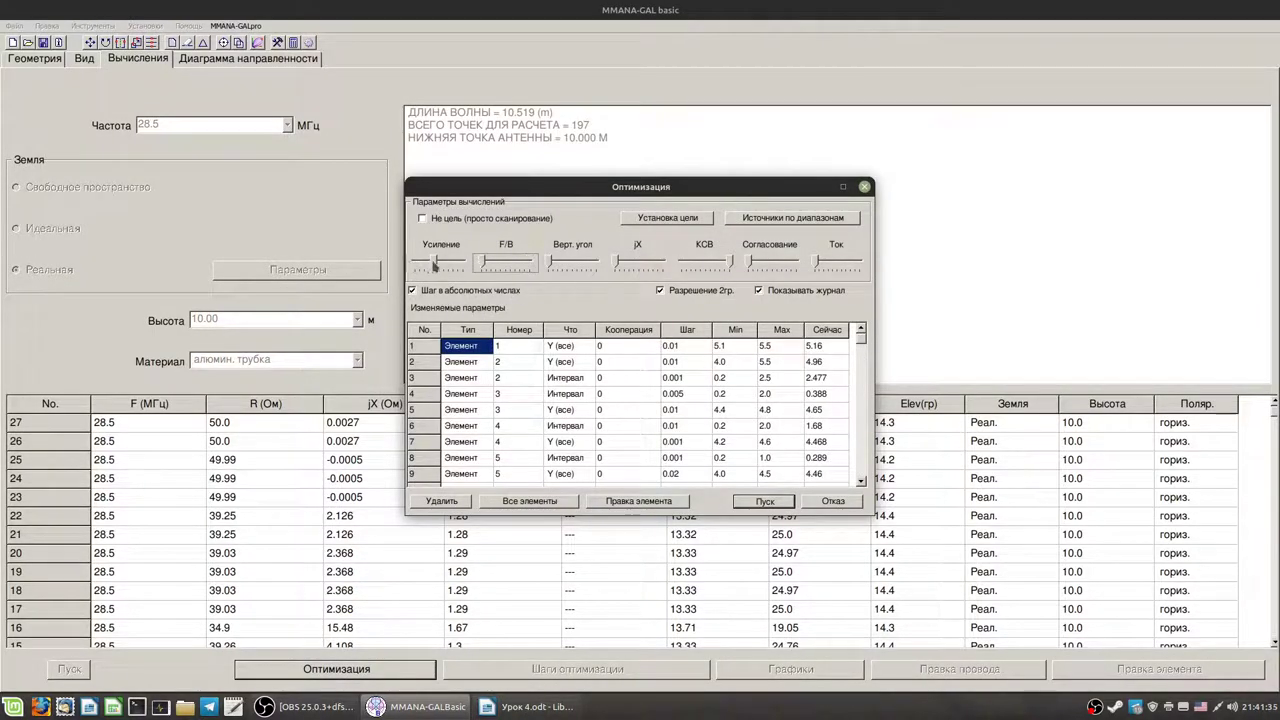
click(765, 501)
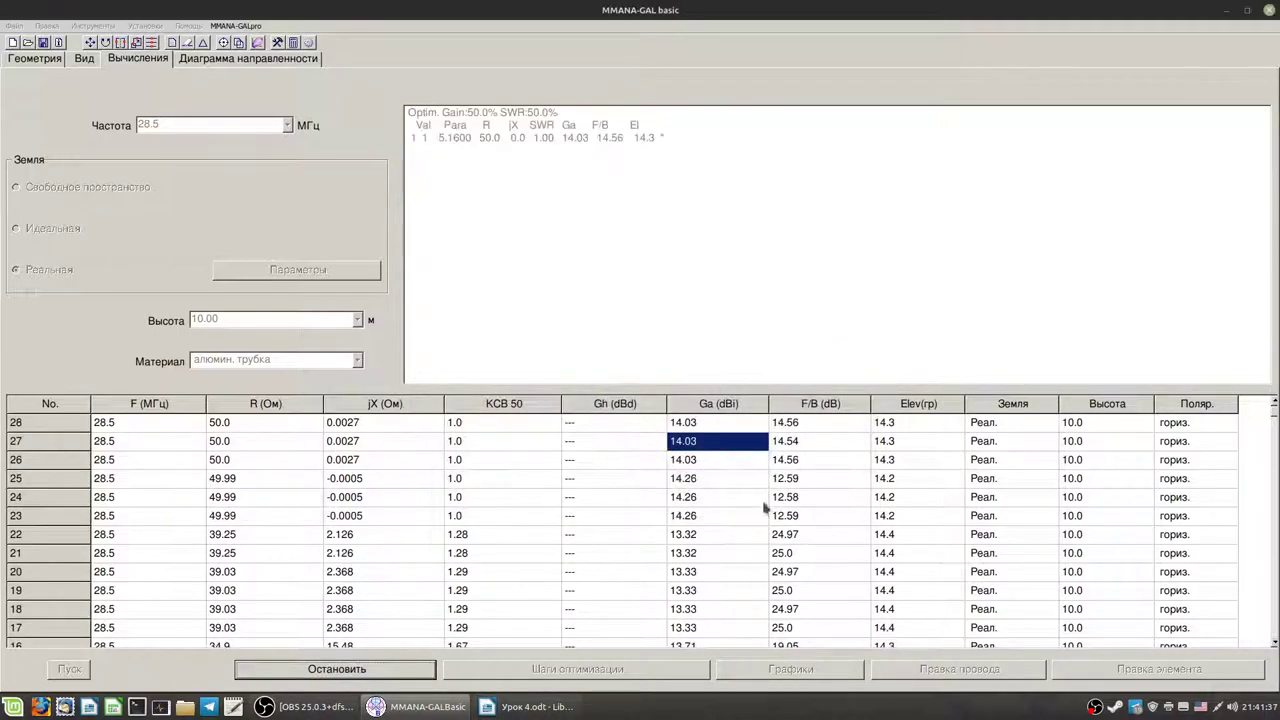
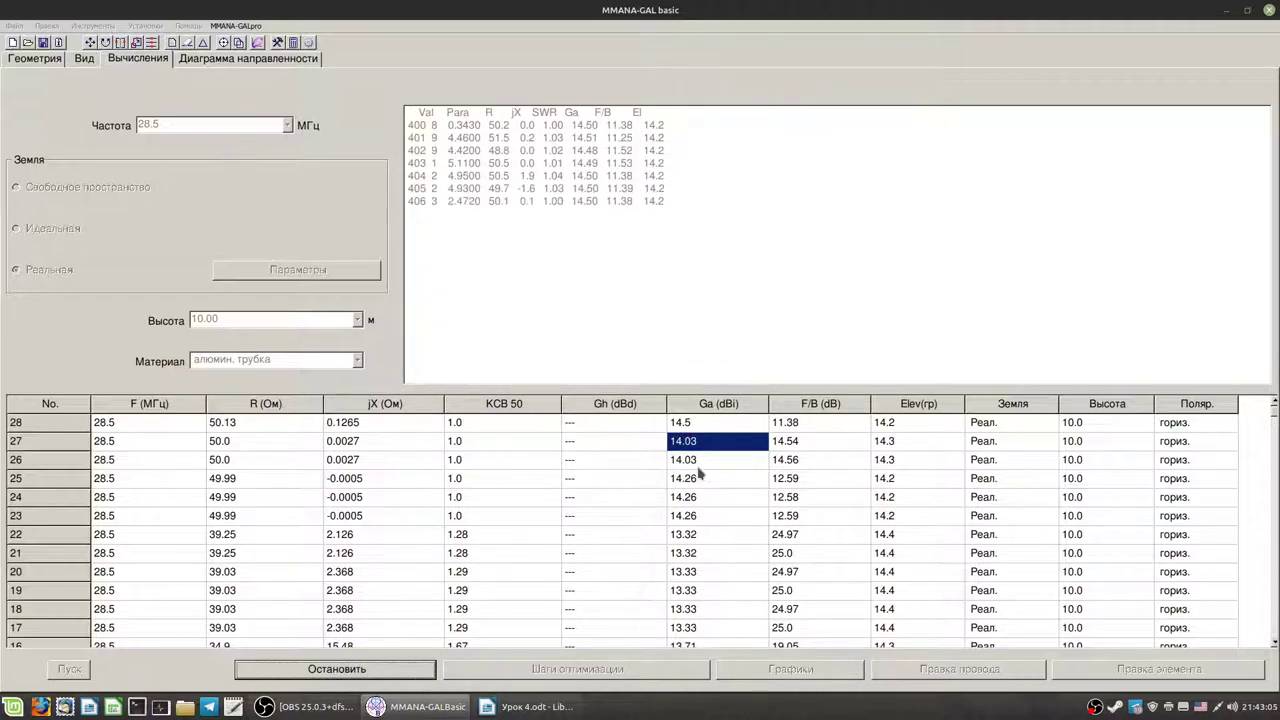
- Stop the running optimization and recalculate the antenna with the element dimensions reached so far
click(348, 676)
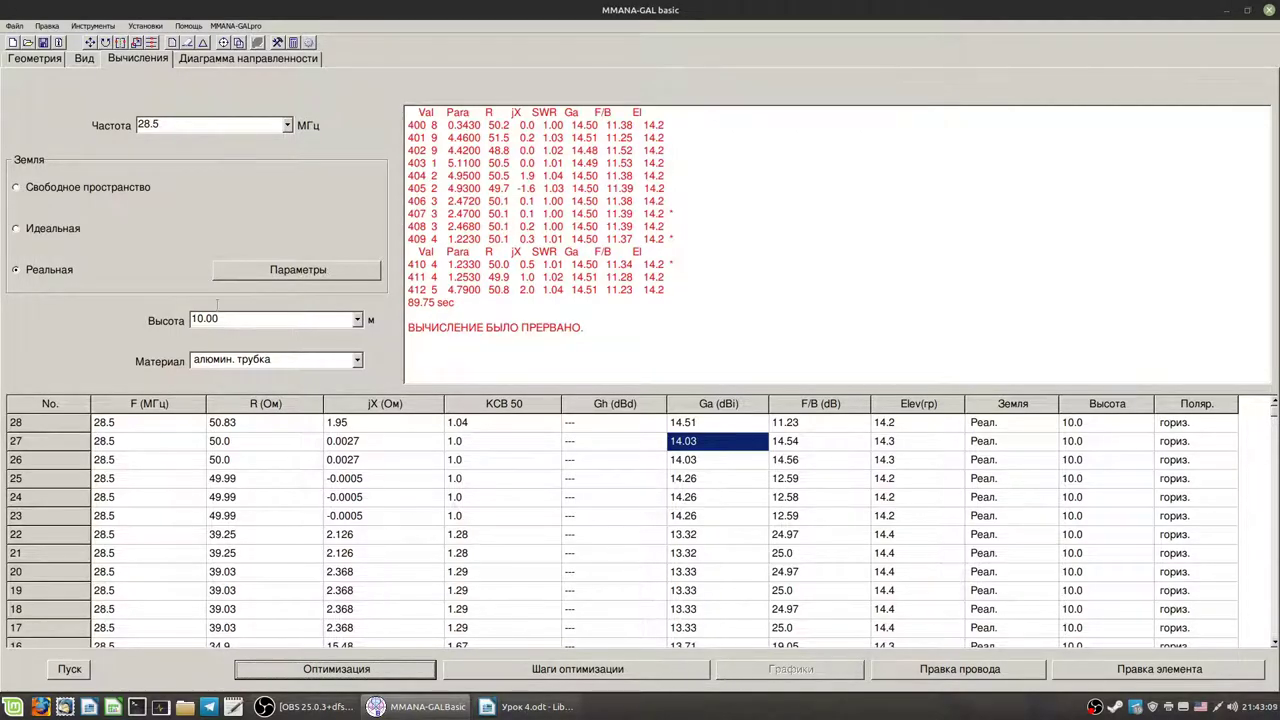
click(69, 669)
- Plot gain and F/B with additional points over 400, 800 and 2000 kHz bands and close the graphs
click(775, 673)
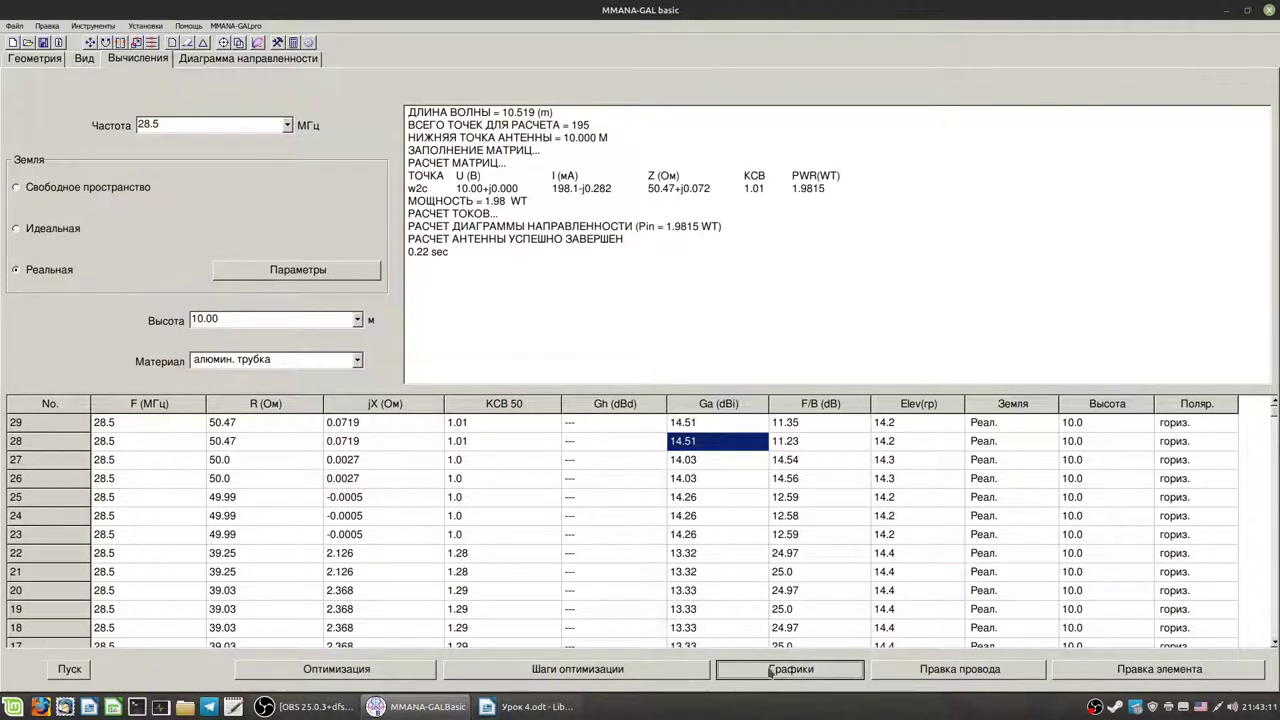
click(489, 218)
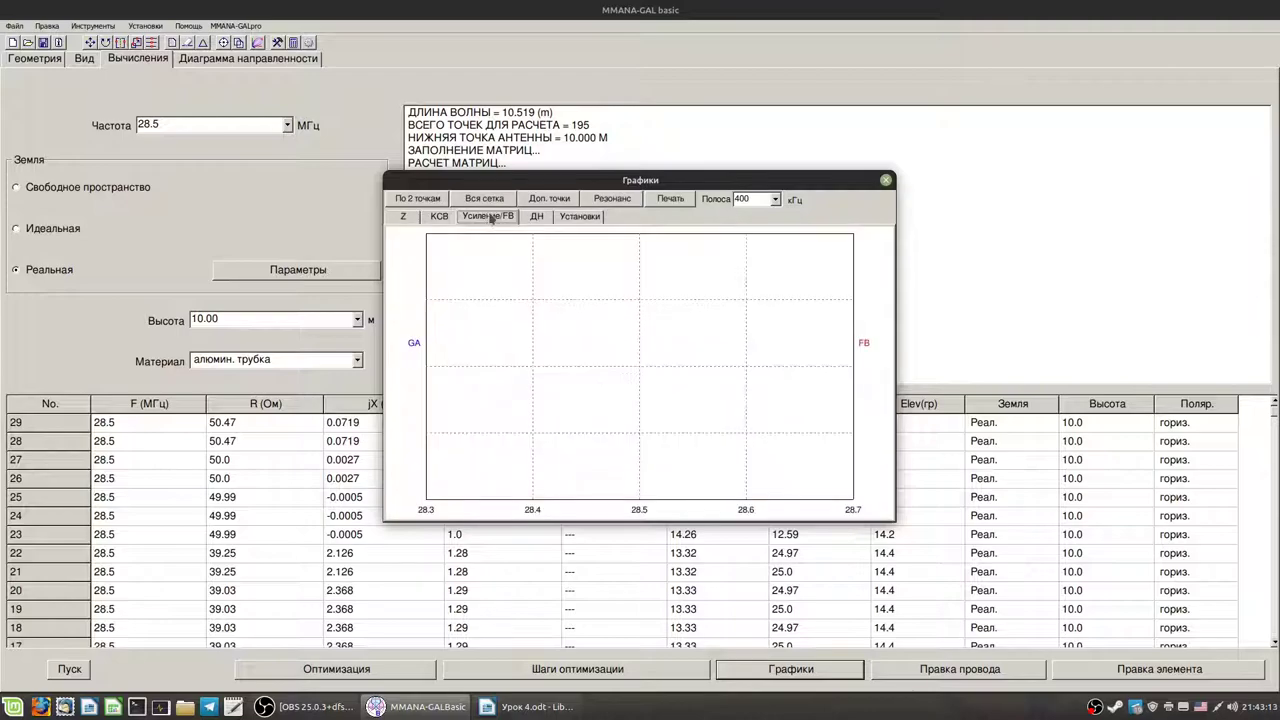
click(567, 204)
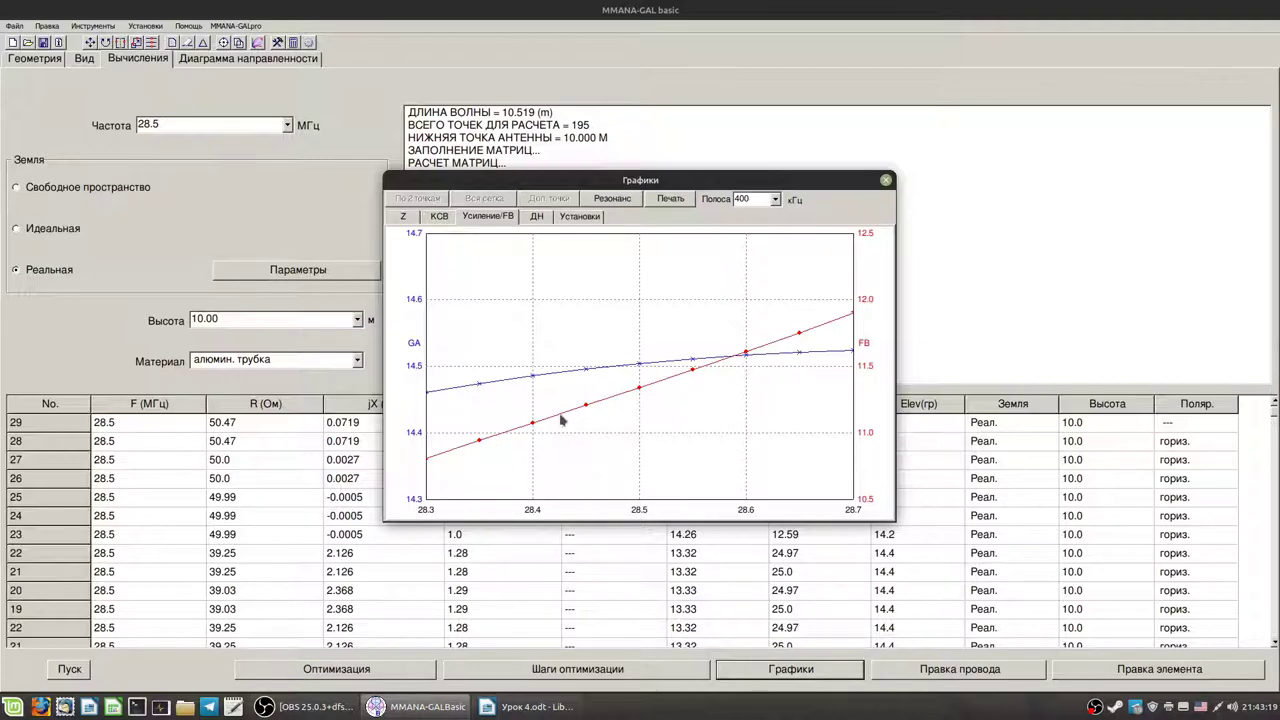
click(775, 200)
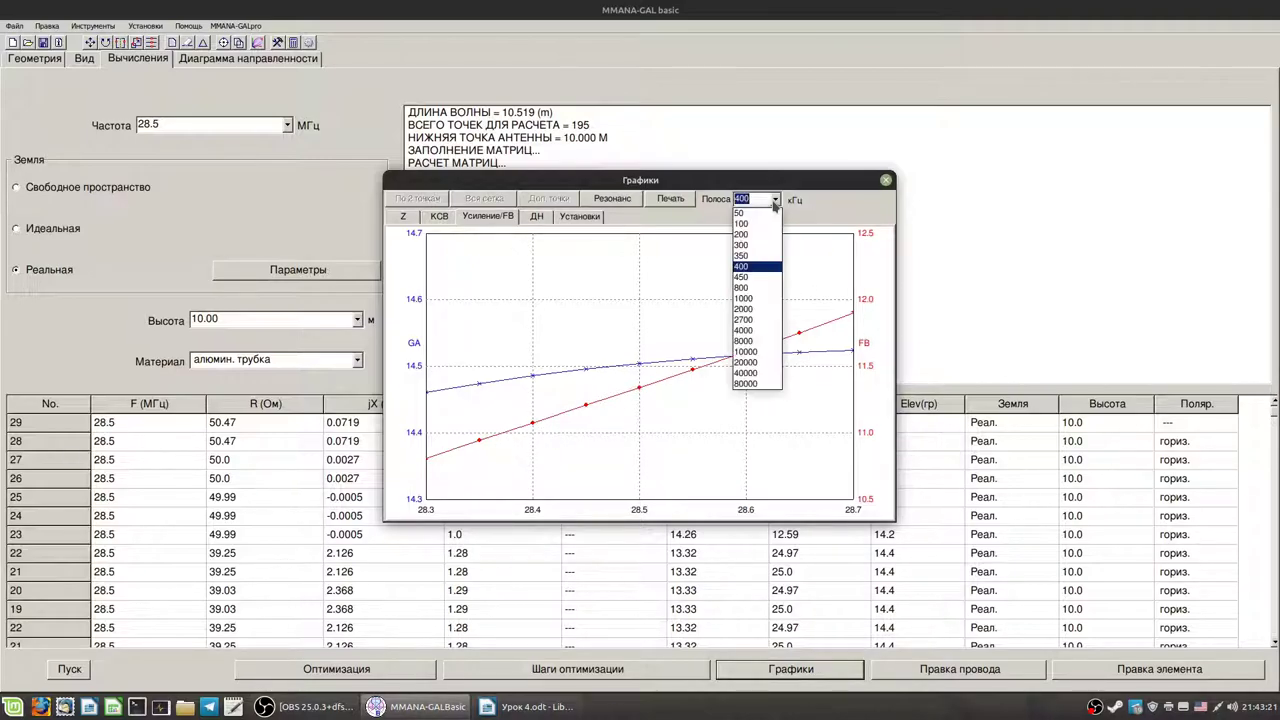
click(743, 287)
click(560, 204)
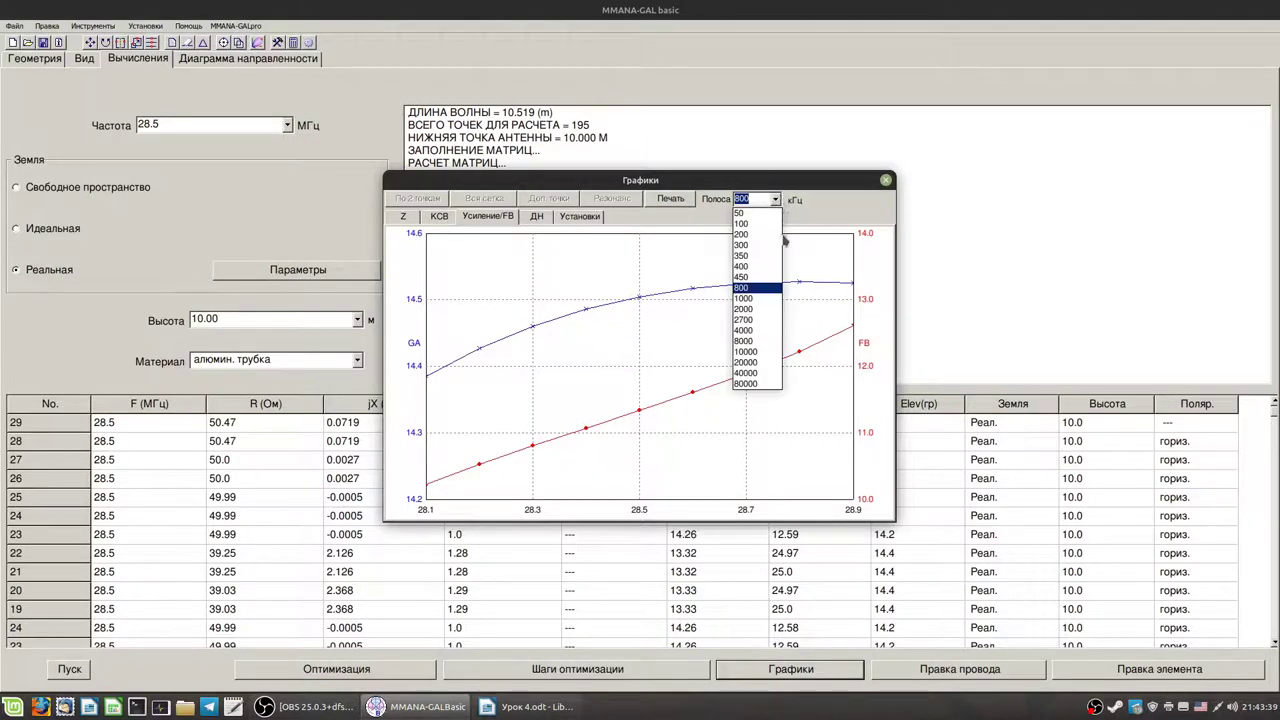
click(745, 309)
click(553, 199)
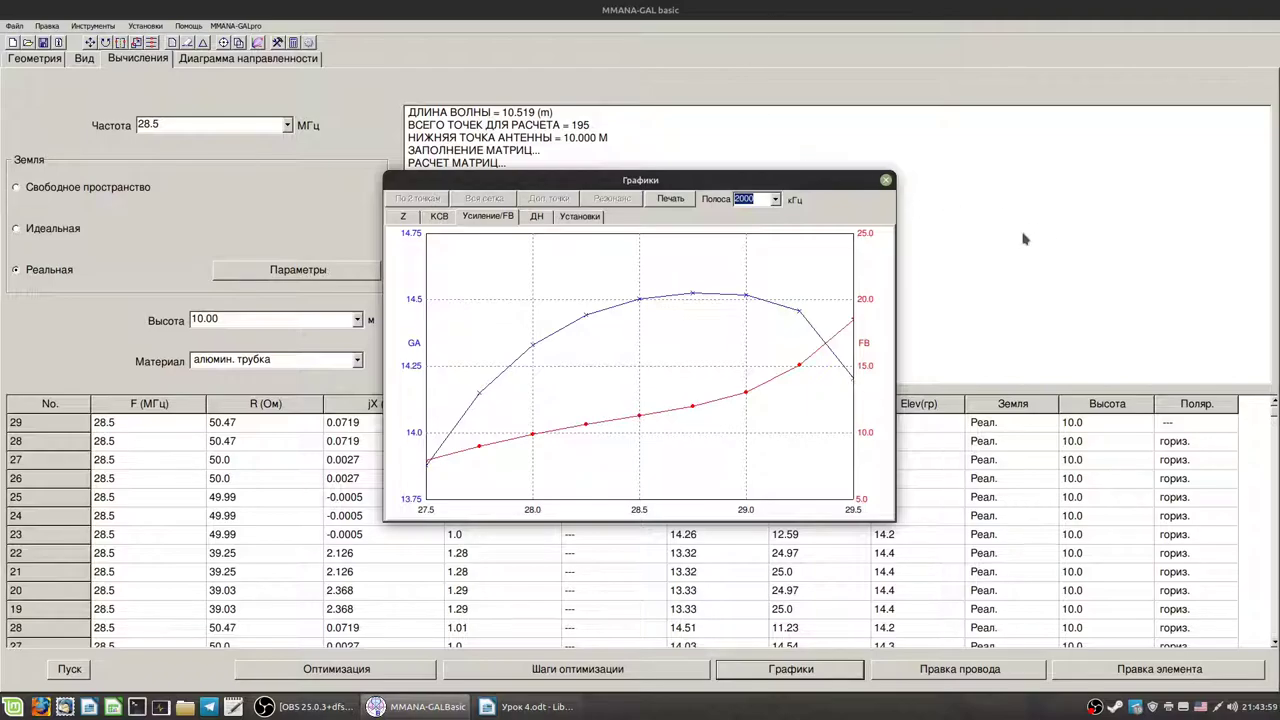
click(885, 180)
- Inspect the current distribution in the antenna view, select the driven element, and return to the calculations
click(84, 60)
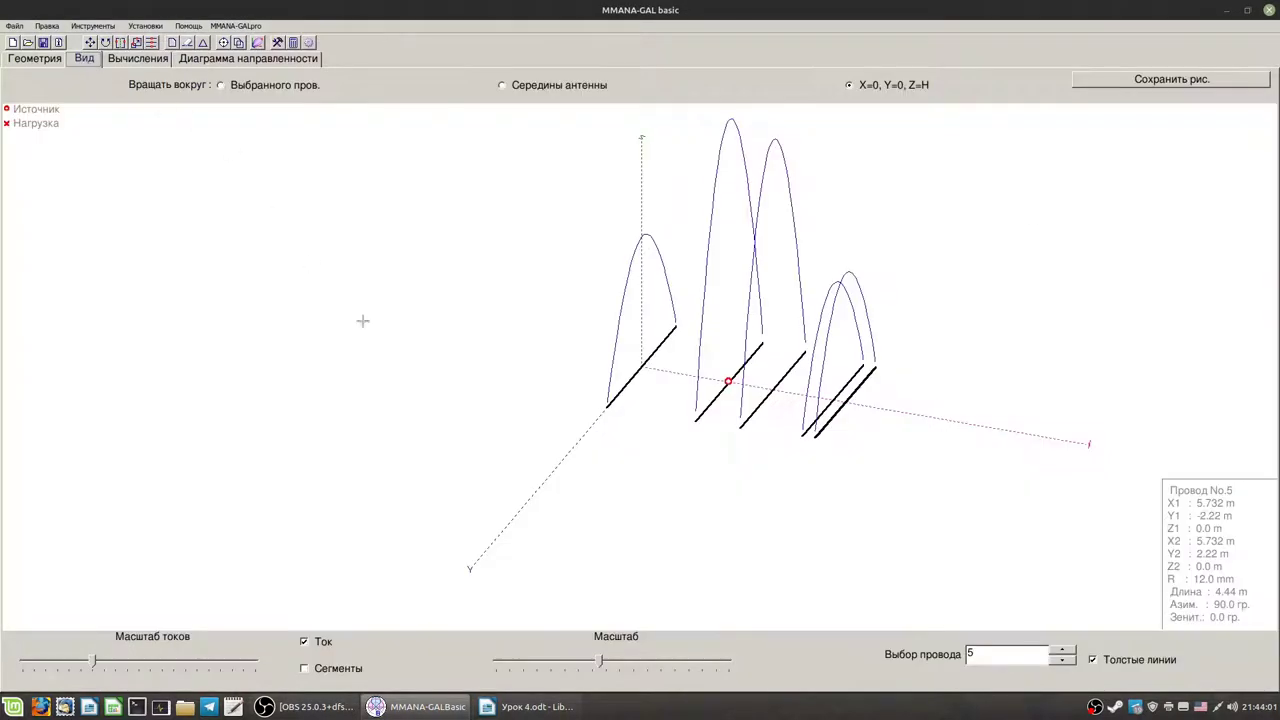
click(706, 405)
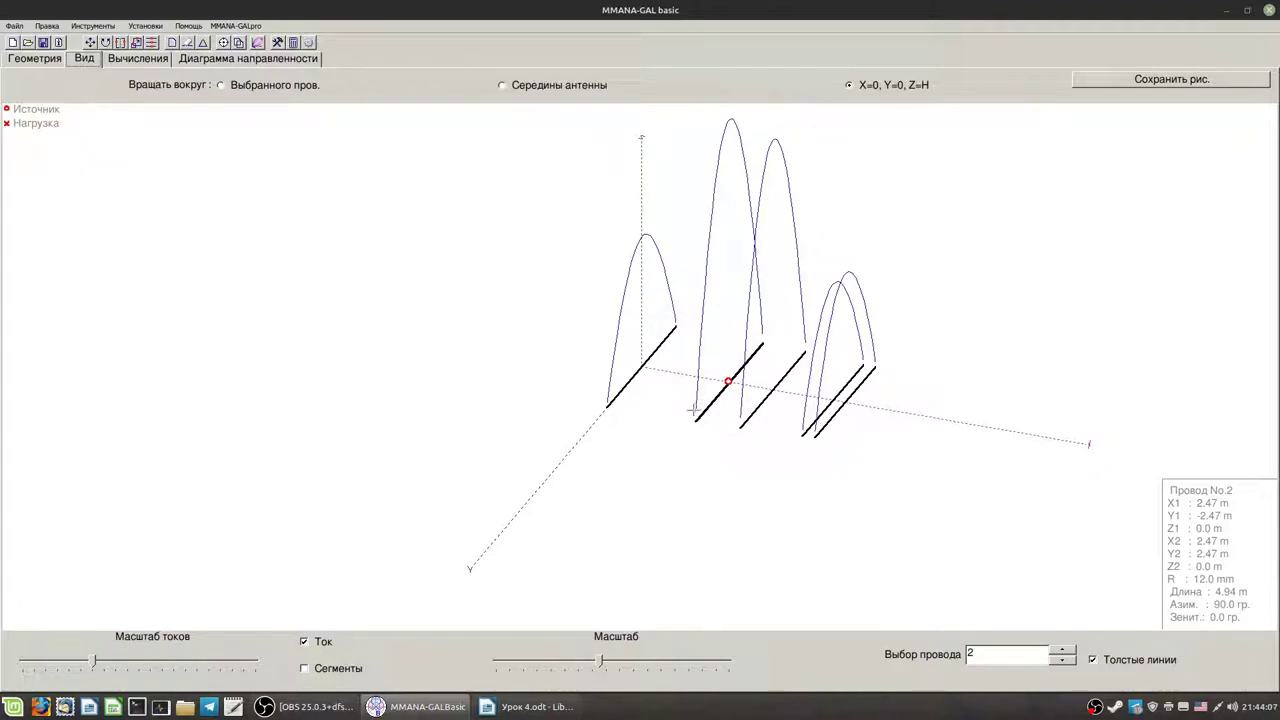
click(138, 58)
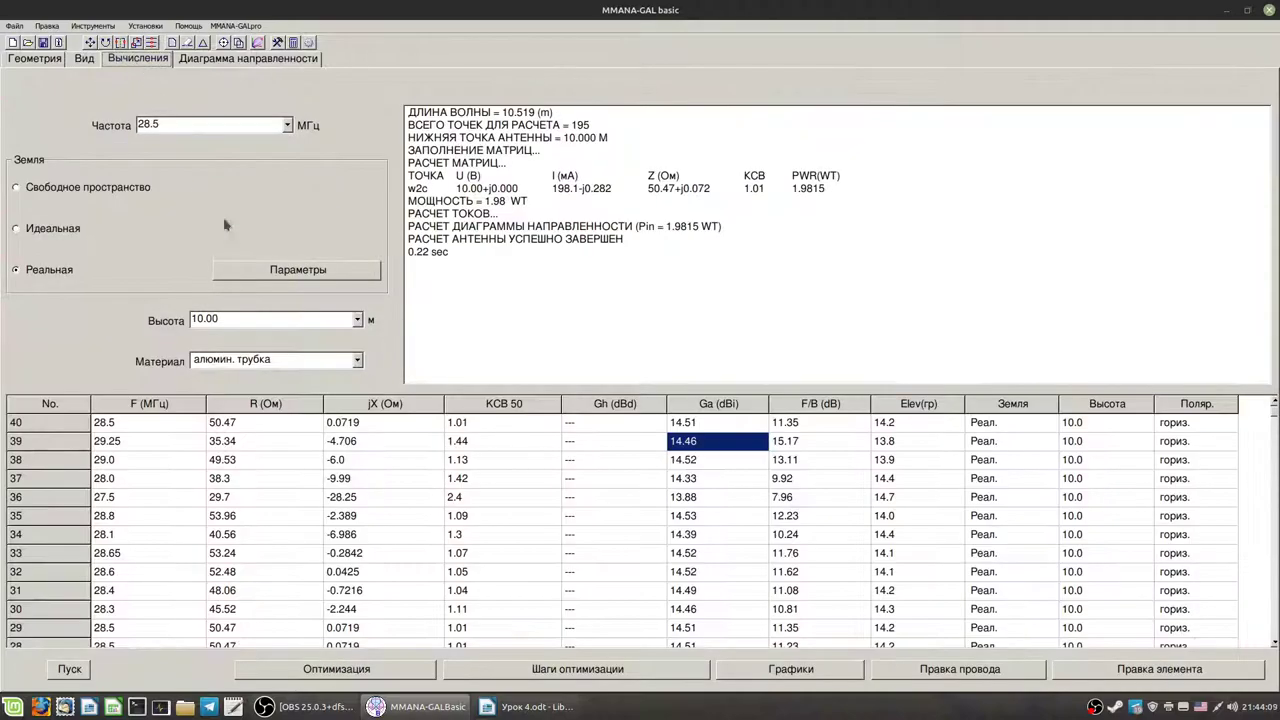
- Reopen the optimization settings and lower the minimum length of element 1 to 5.0
click(322, 676)
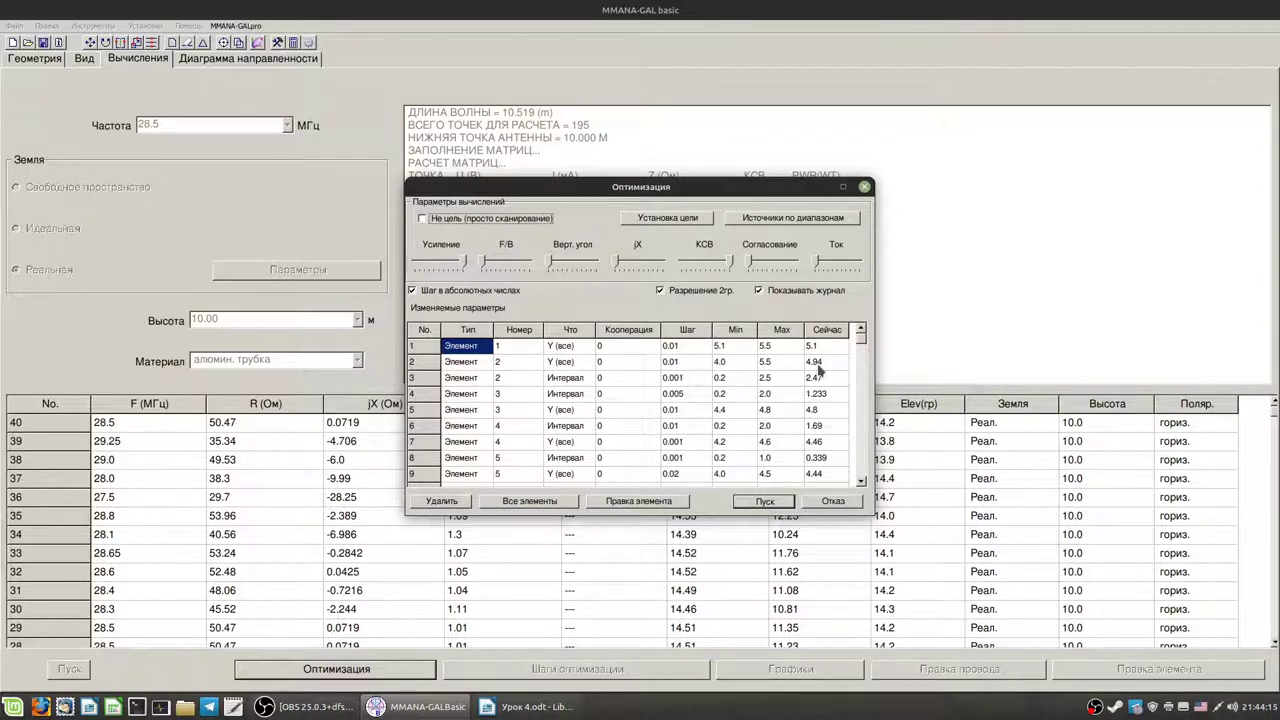
click(722, 345)
click(722, 345)
click(730, 346)
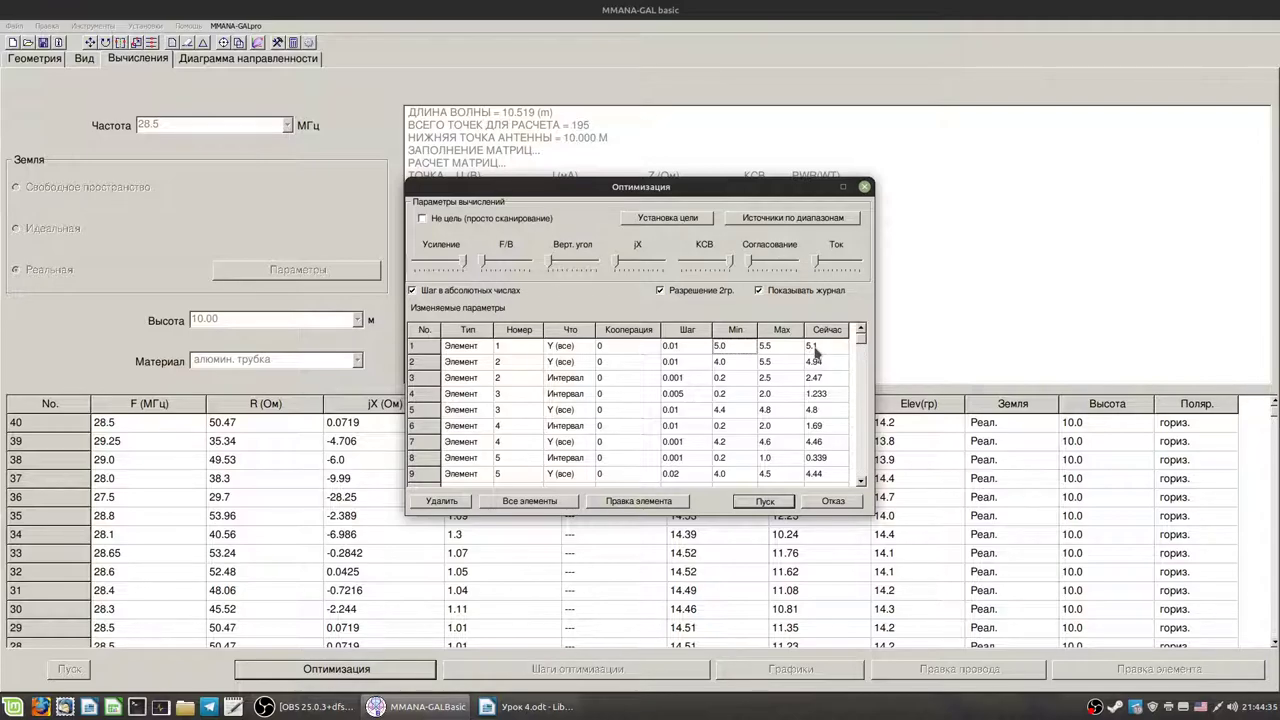
- Weight gain, F/B and SWR equally at 33.3% each, run the optimization and decline saving its table
click(508, 263)
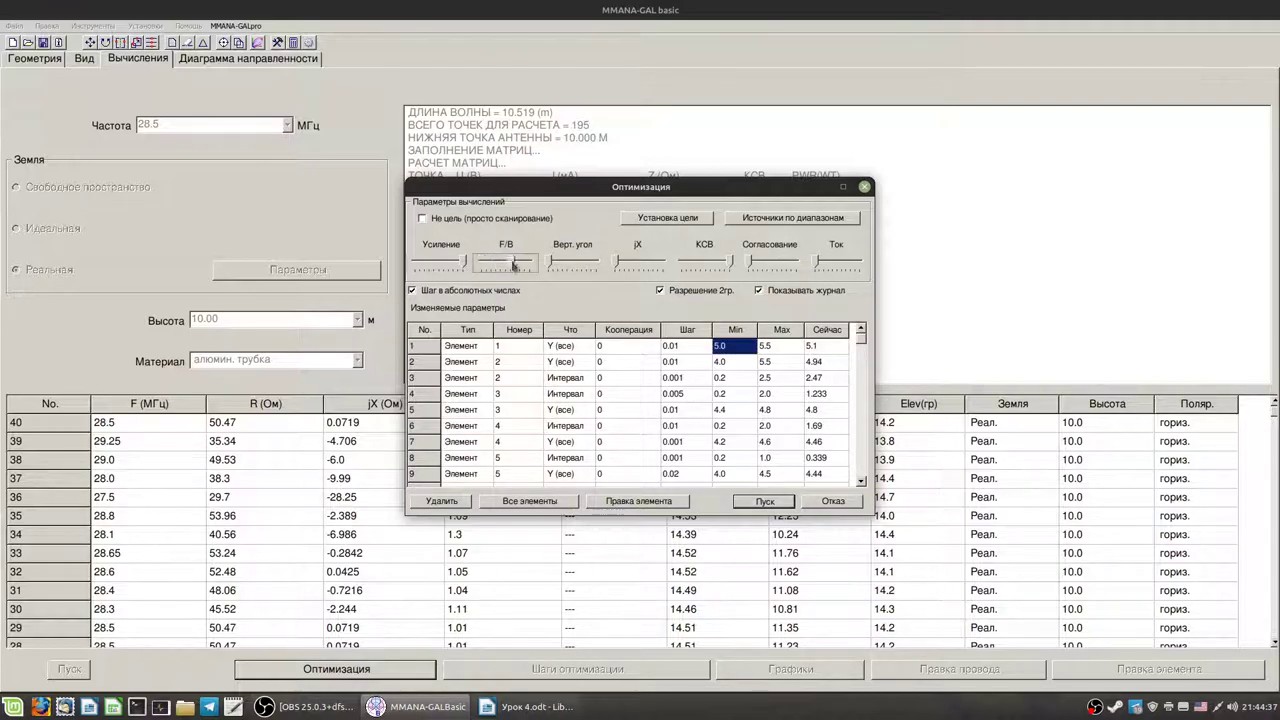
drag(464, 262, 412, 261)
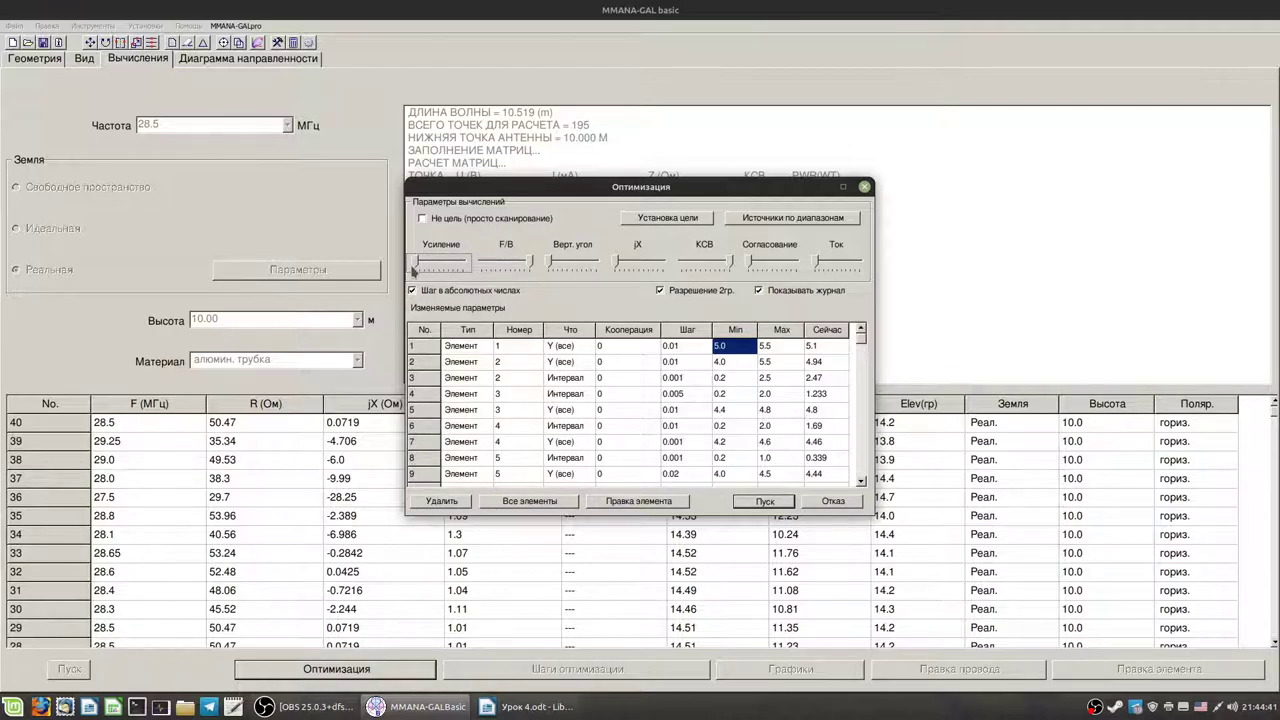
drag(416, 262, 484, 264)
click(766, 501)
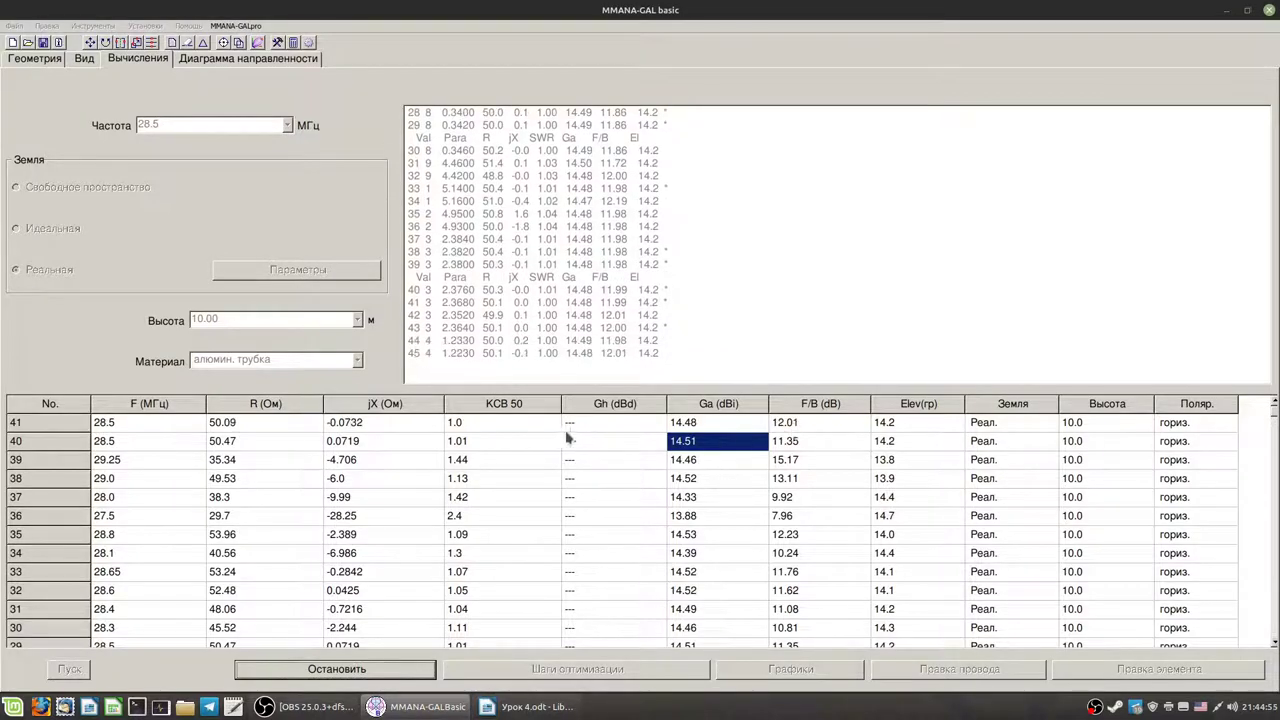
click(85, 58)
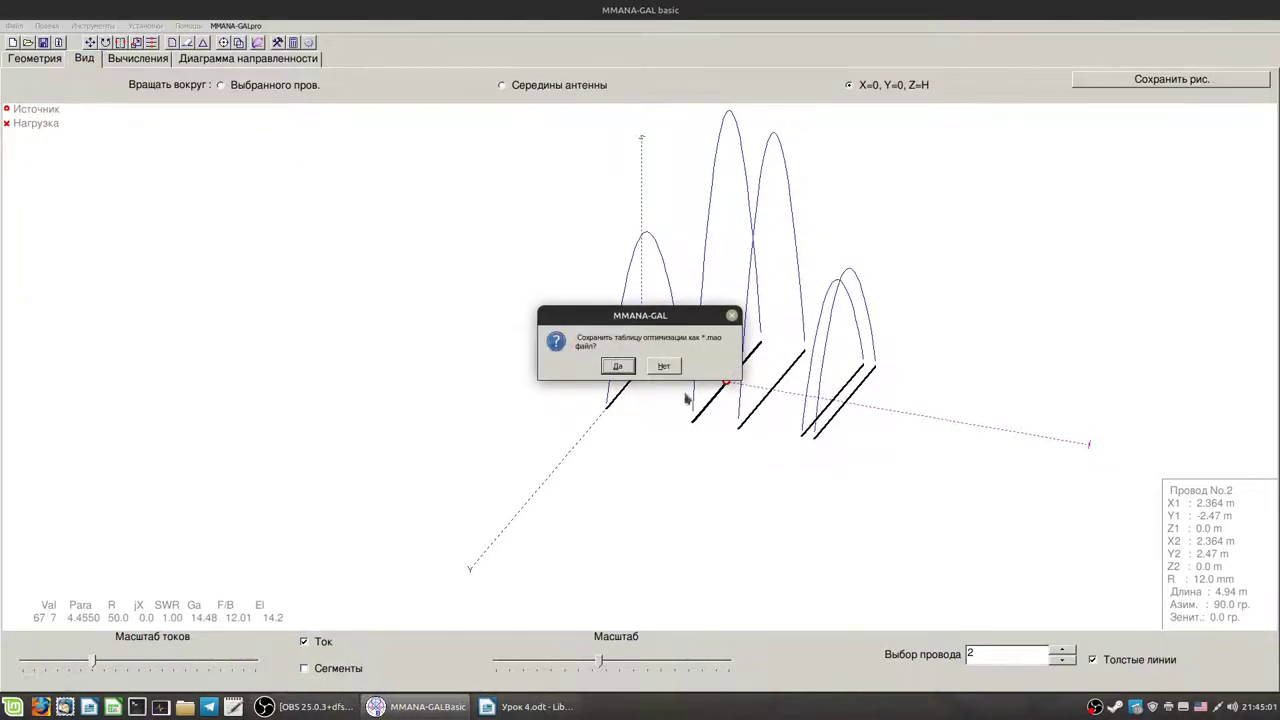
click(668, 368)
- Check the radiation pattern and recalculate the antenna to compare its gain and F/B with earlier results
click(249, 60)
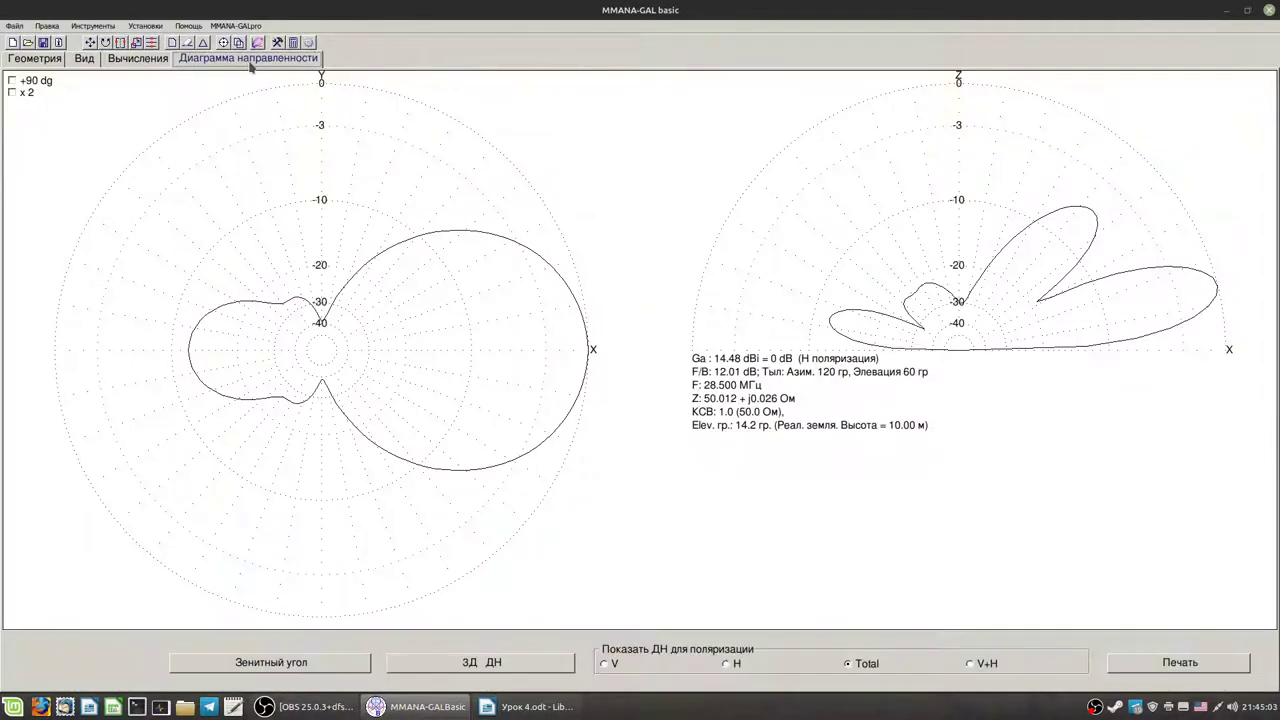
click(138, 58)
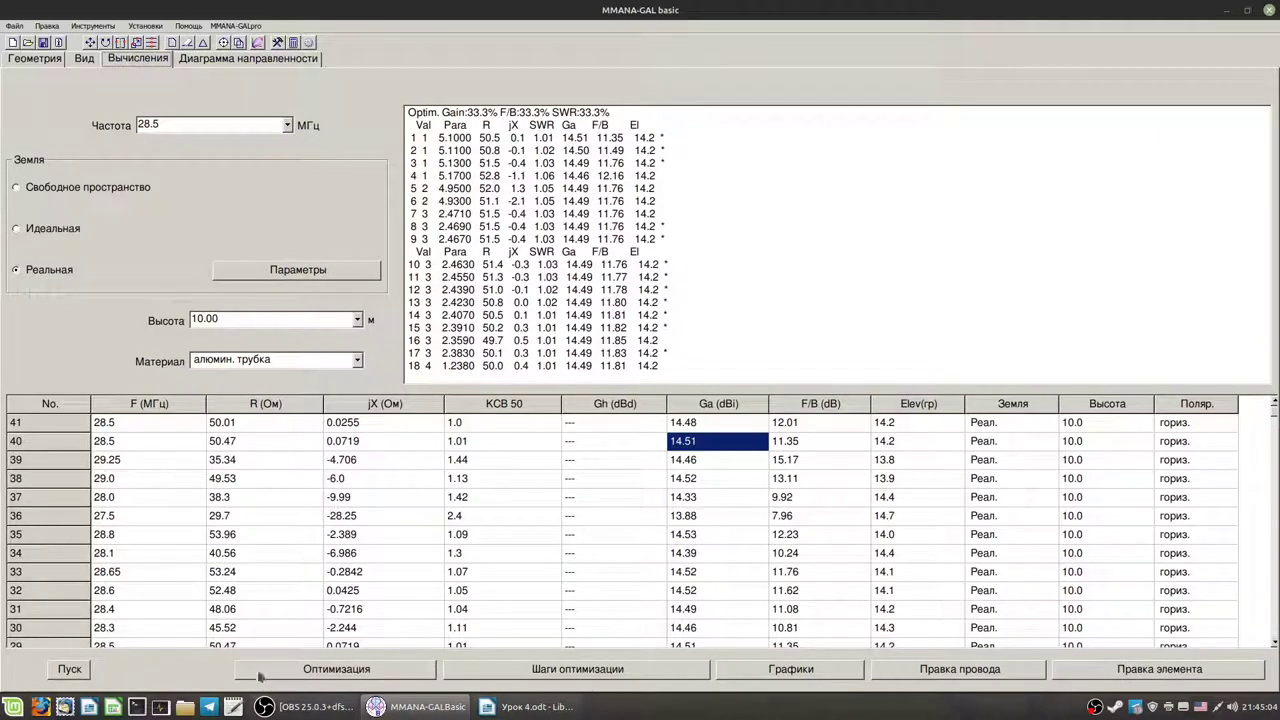
click(69, 668)
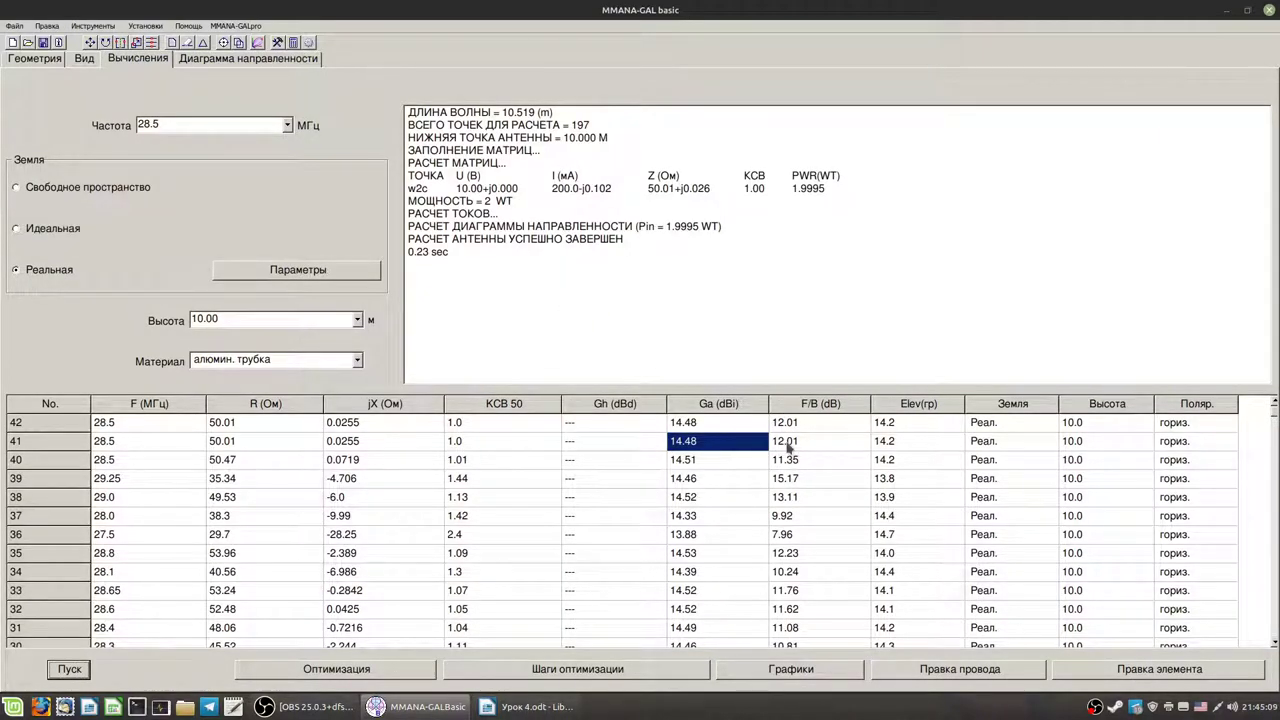
click(786, 425)
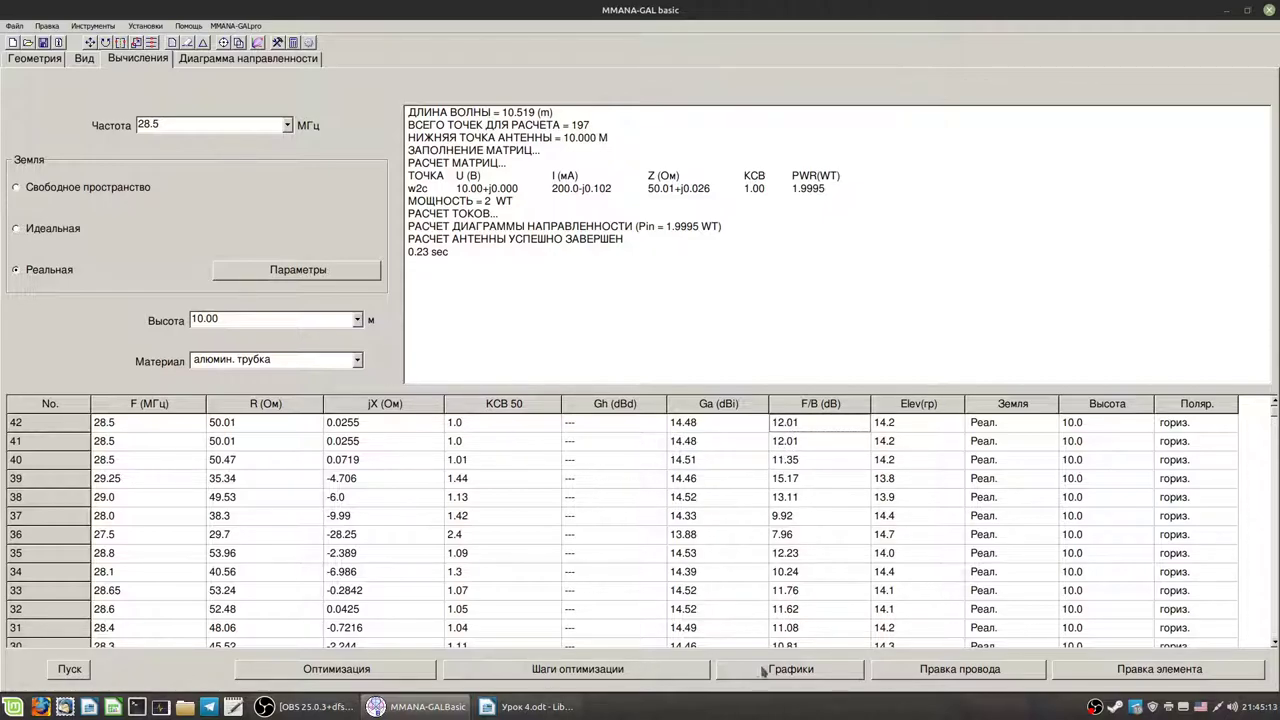
- Examine the element spacings and current distribution in the antenna view from several angles and select the third element
click(88, 58)
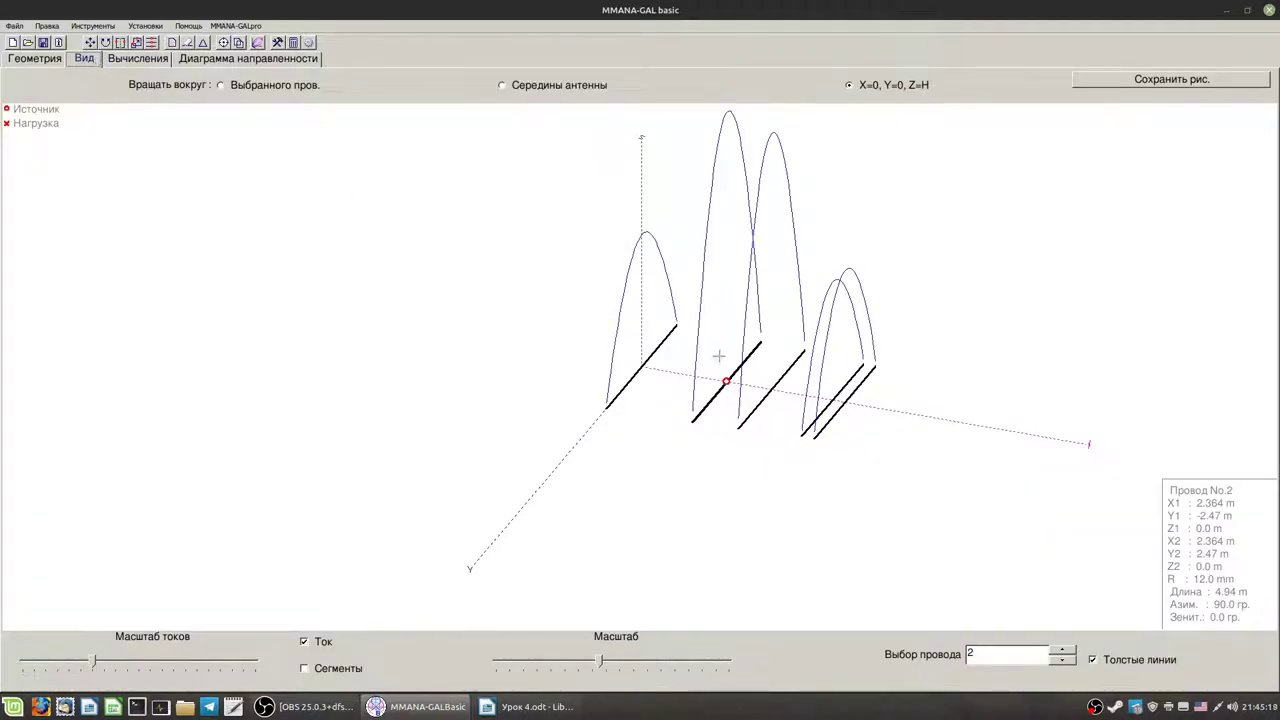
key(Up)
key(Up)
key(Up)
key(Up)
key(Up)
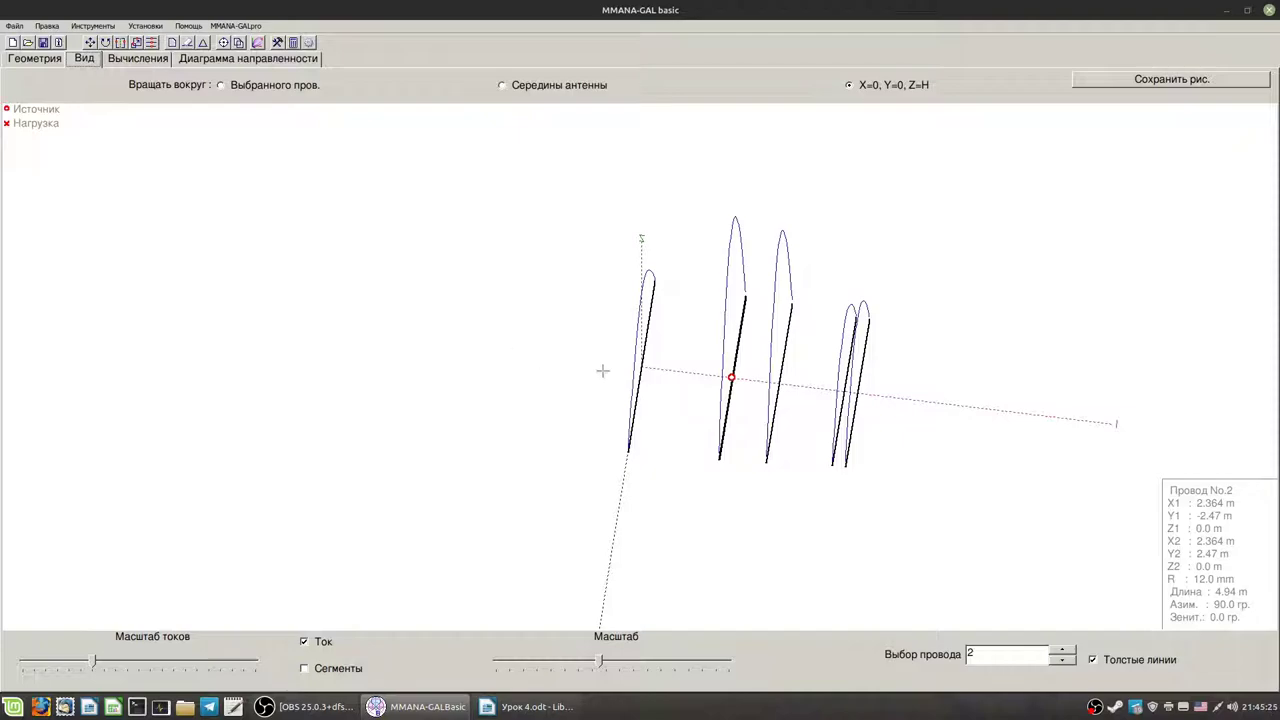
drag(618, 377, 643, 401)
click(777, 369)
drag(800, 426, 803, 431)
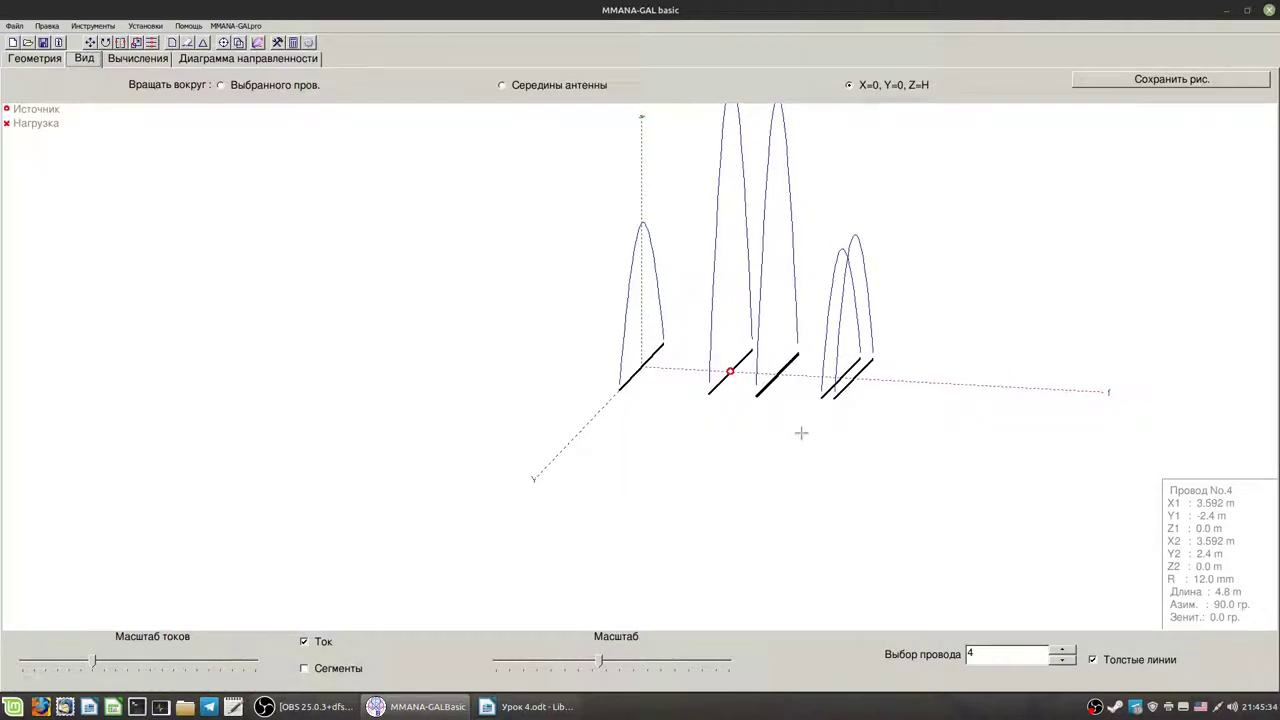
- Reopen the optimization settings and raise the maximum length of element 3 to 4.9 and element 5 to 4.6
click(152, 62)
click(395, 676)
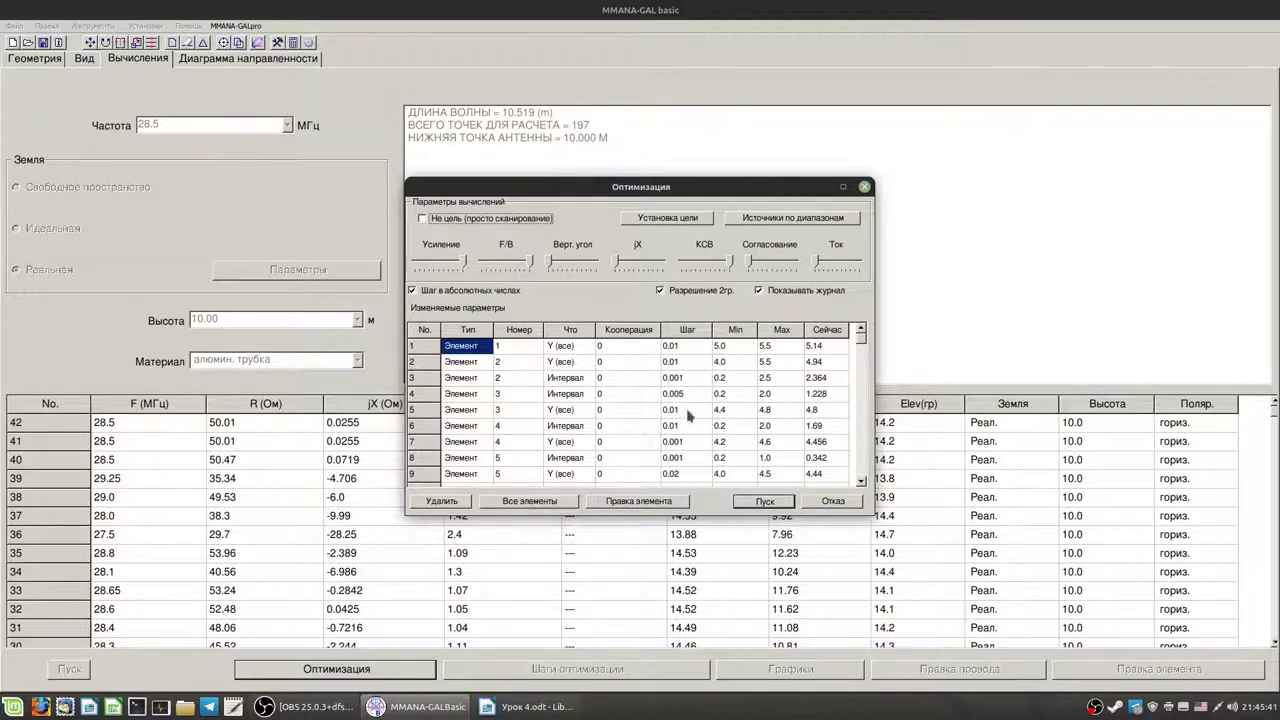
click(688, 412)
click(815, 412)
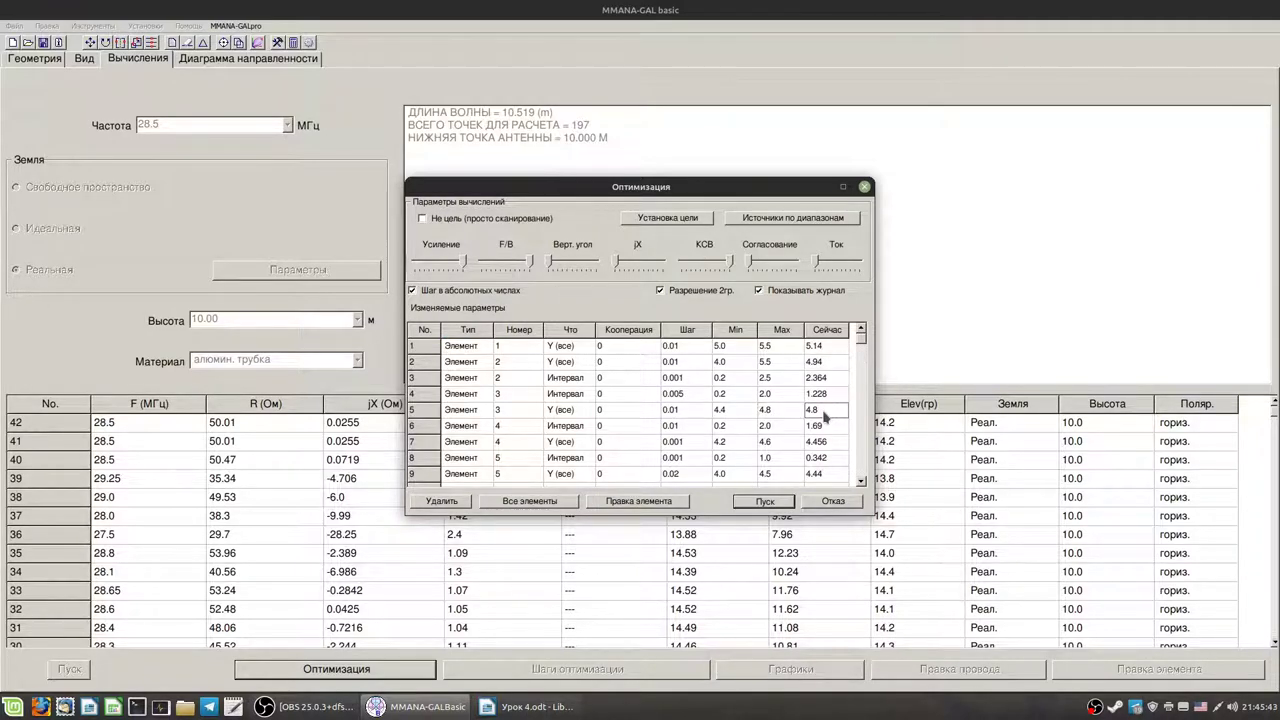
double_click(767, 410)
click(777, 410)
click(775, 474)
text(6)
click(800, 457)
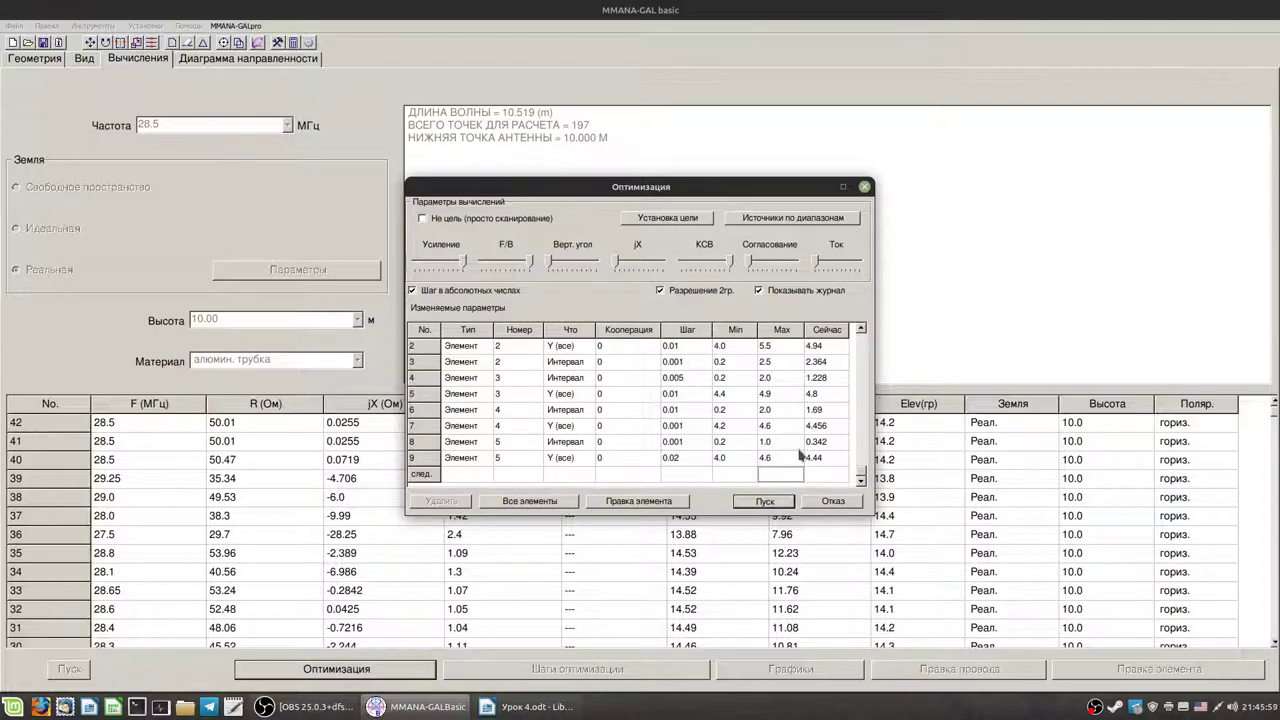
- Run the optimization with the raised length limits and decline saving its table
key(Up)
key(Up)
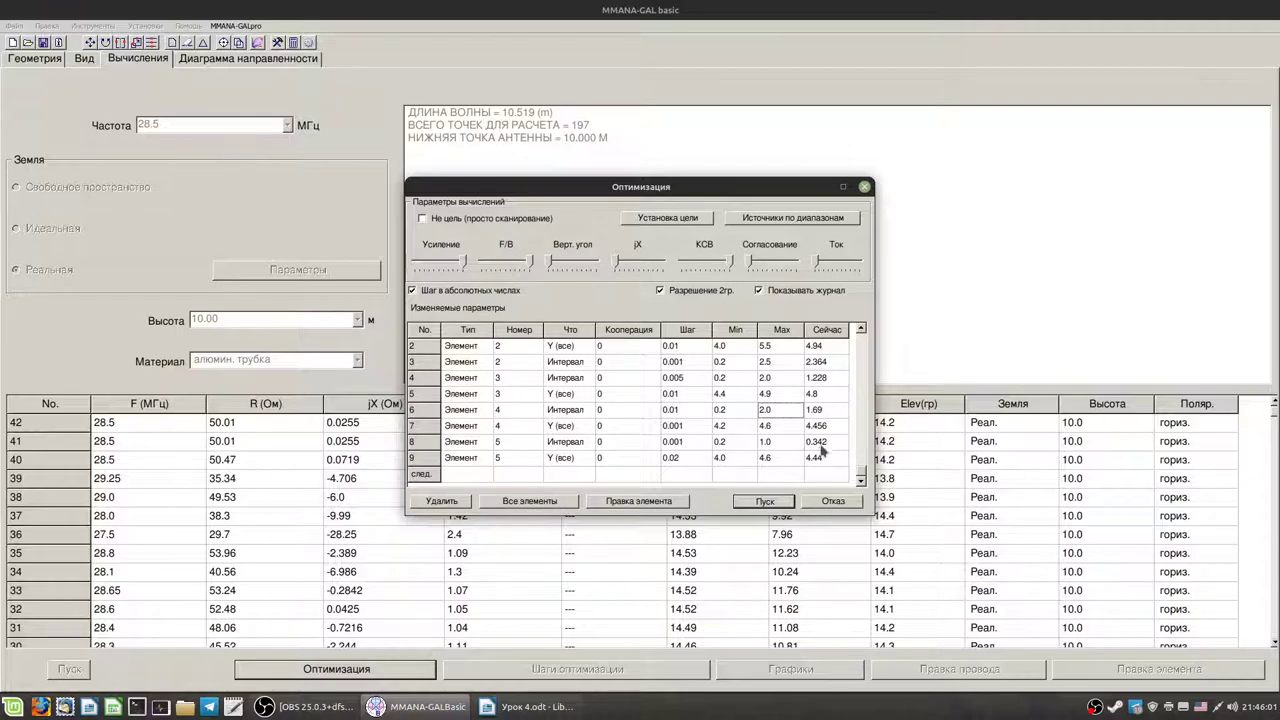
click(756, 502)
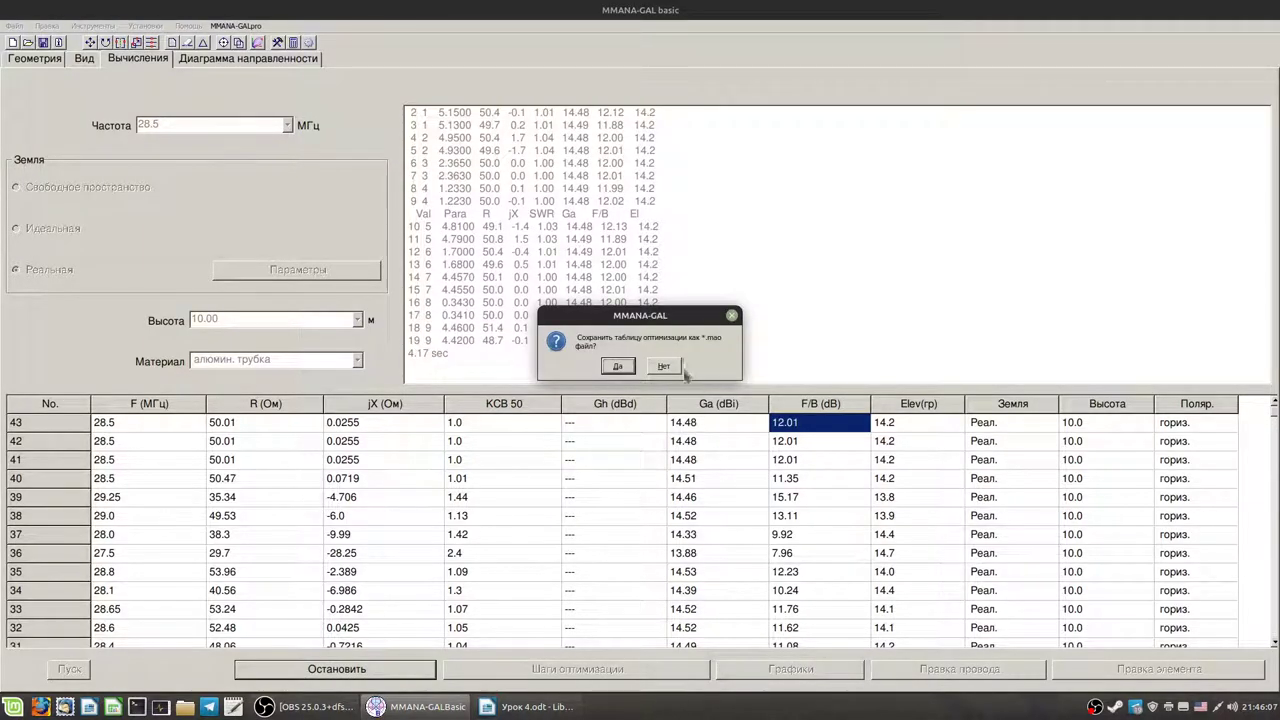
click(663, 366)
- Reopen the optimization settings and try new current lengths of 5.0 for element 1 and 4.8 for element 2
click(265, 671)
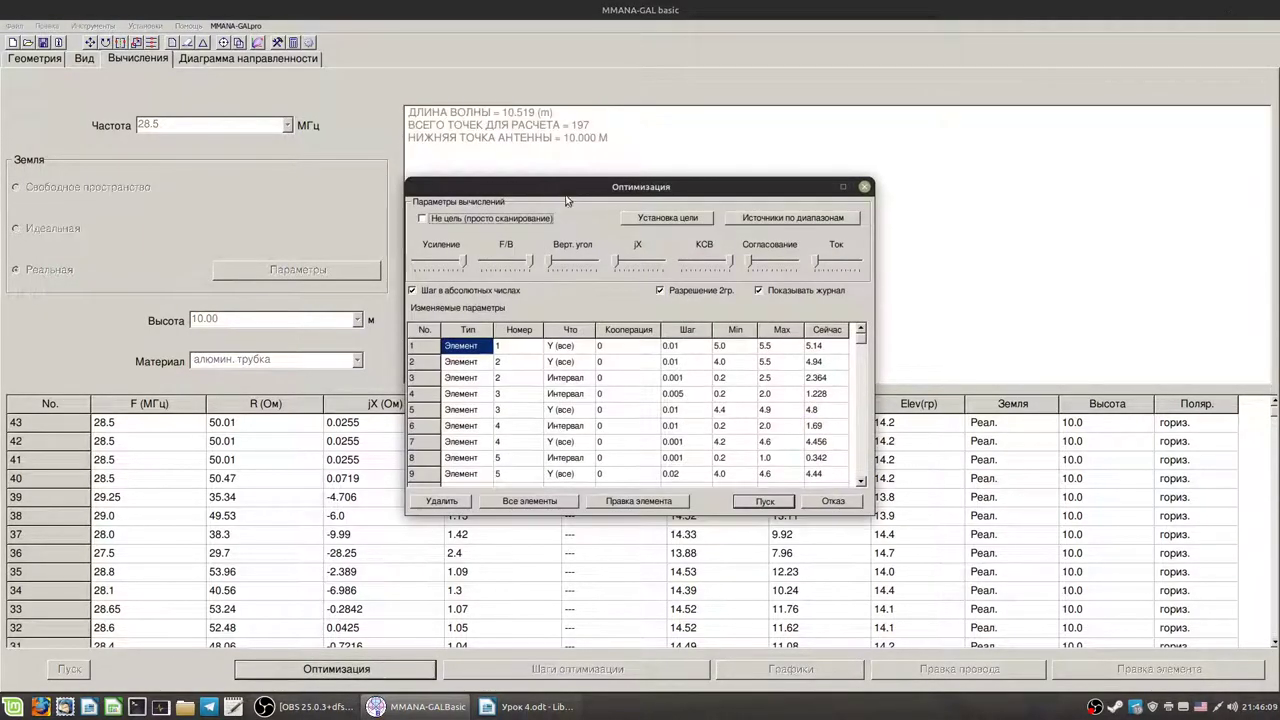
double_click(816, 347)
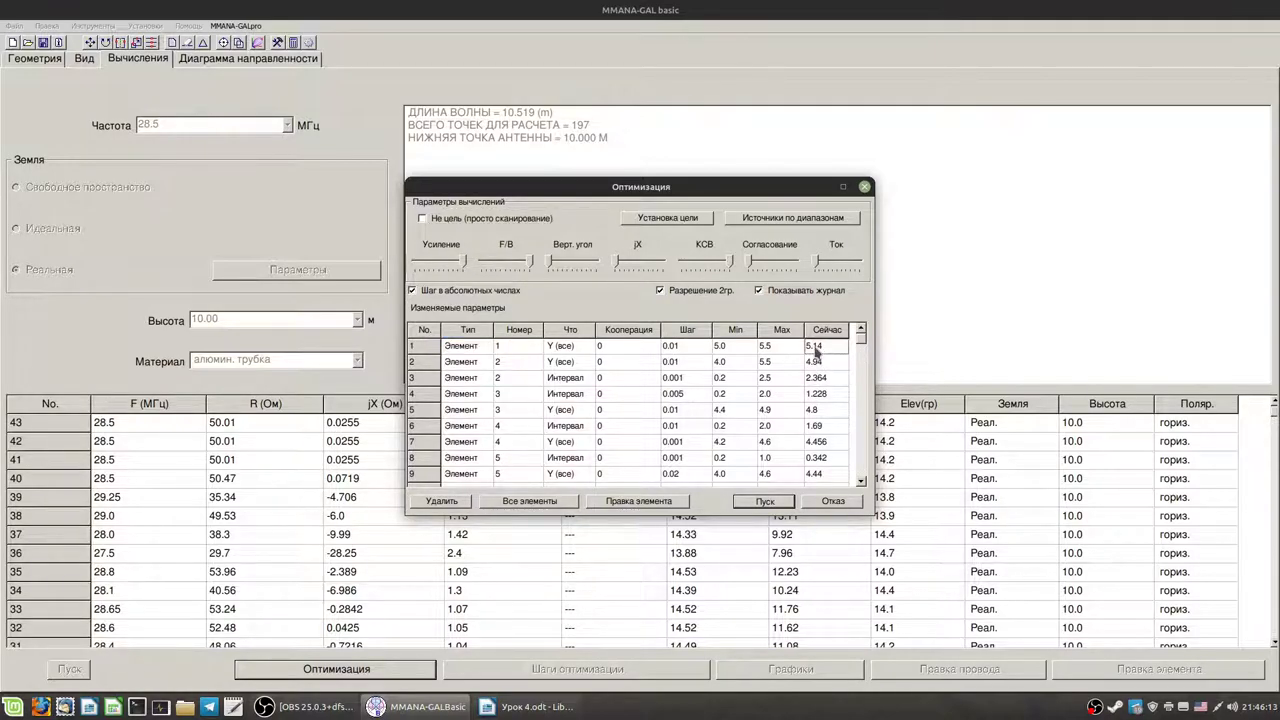
drag(828, 346, 820, 346)
text(0)
key(Return)
click(829, 361)
click(829, 361)
drag(818, 361, 841, 368)
text(8)
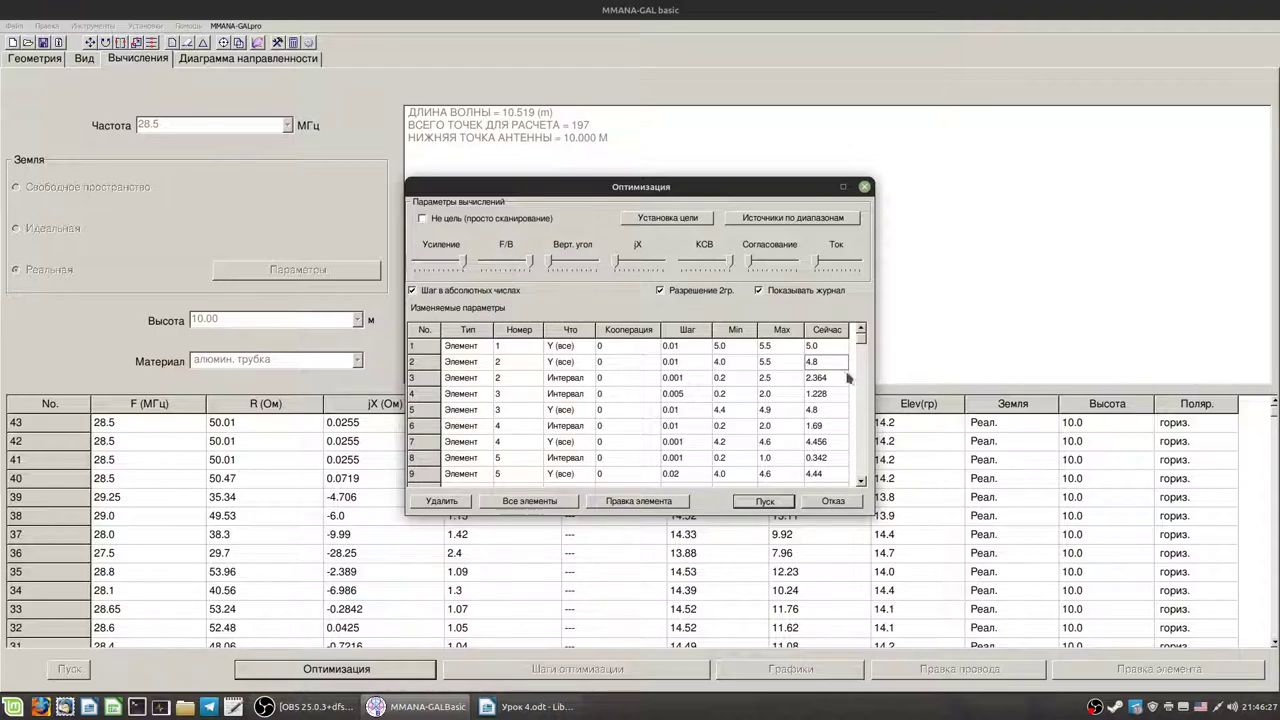
- Try new current spacings of 2.0 for element 2 and 1.0 for element 3 in the optimization table
click(825, 379)
click(819, 378)
drag(818, 377, 841, 383)
text(0)
click(815, 398)
mouse_move(808, 395)
mouse_down()
mouse_move(838, 395)
mouse_move(812, 395)
mouse_up()
click(810, 394)
text(.0)
- Try a new current spacing of 1.5 for element 4 in the optimization table
click(820, 410)
click(824, 428)
double_click(831, 427)
key(Left)
key(Return)
text(1.5)
key(Return)
- Try a new current spacing of 0.5 for element 5 in the optimization table
click(823, 446)
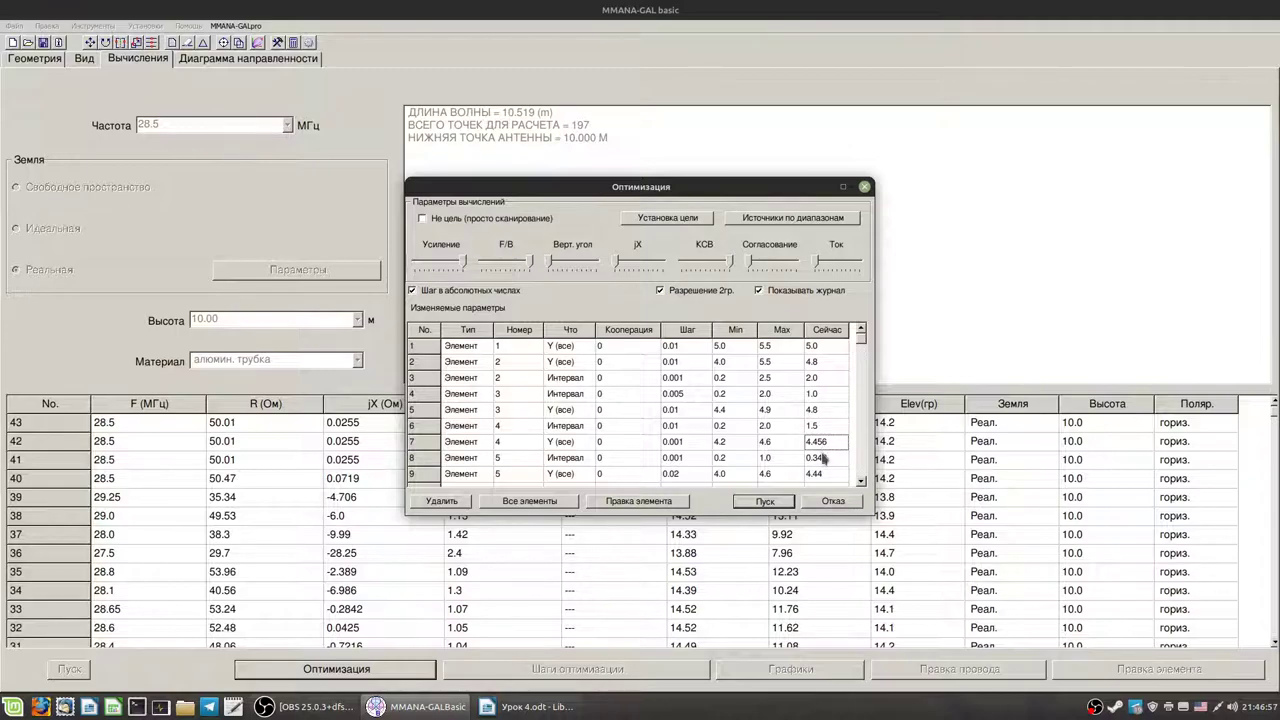
click(820, 462)
click(838, 457)
drag(829, 457, 814, 457)
text(5)
key(Down)
key(Down)
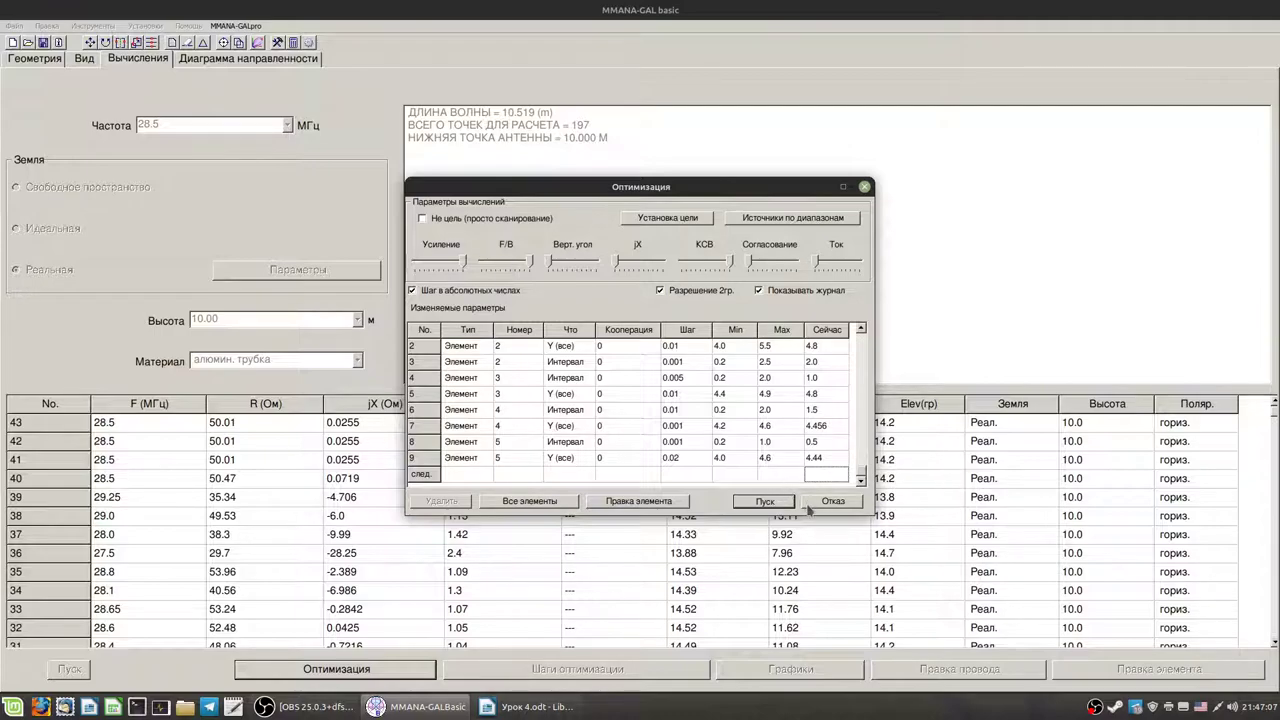
- Cancel the optimization settings without starting a run and show the antenna layout
click(812, 508)
click(85, 60)
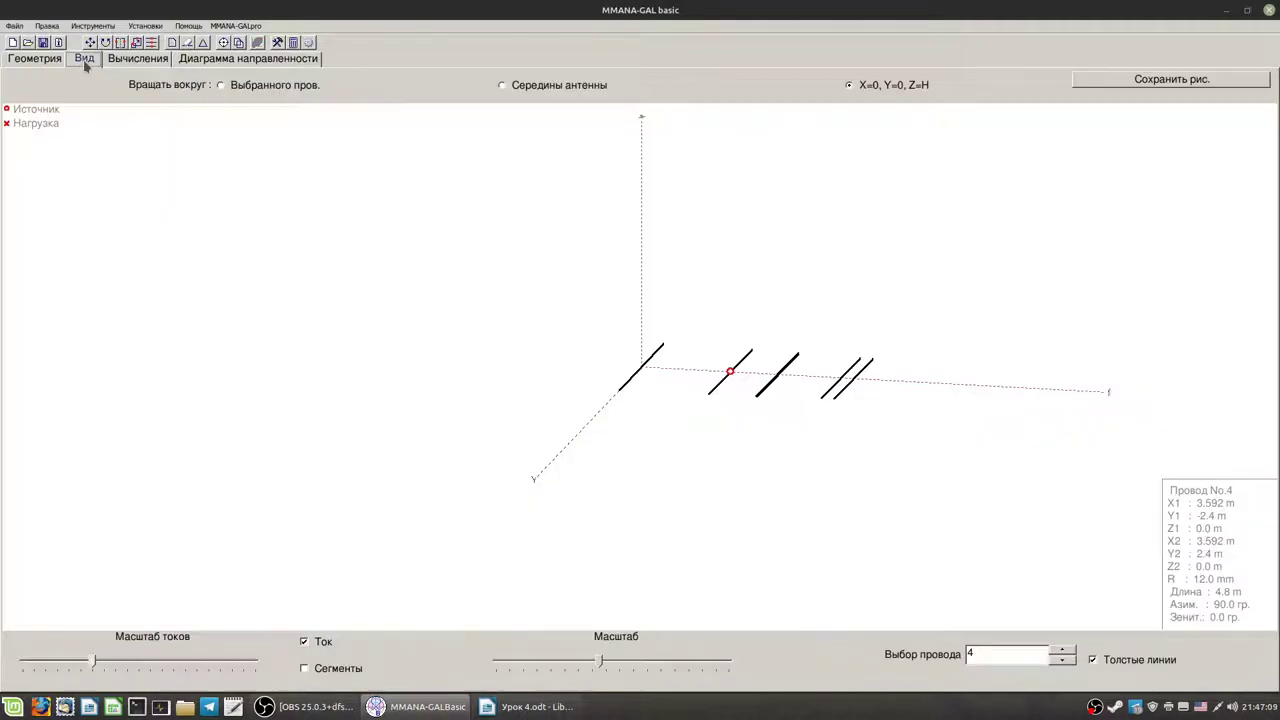
- Examine the spacing between the two closely placed elements at the far end of the antenna layout
drag(743, 423, 908, 503)
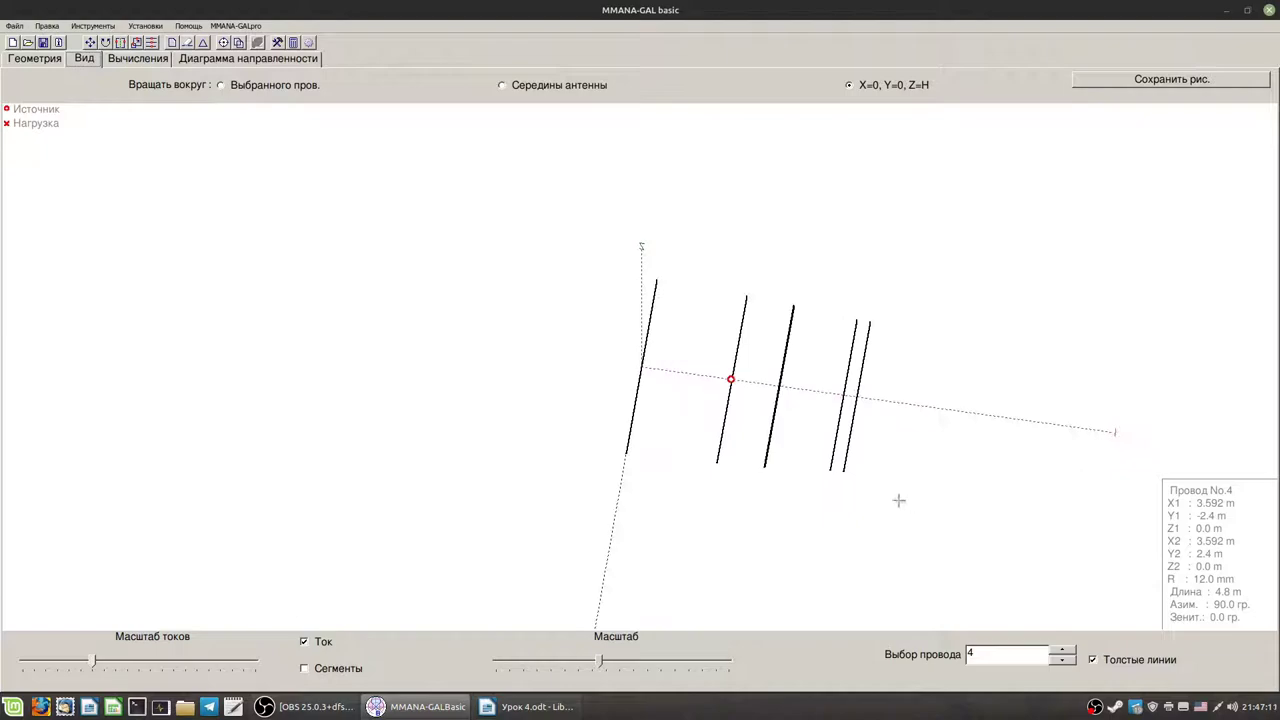
click(848, 437)
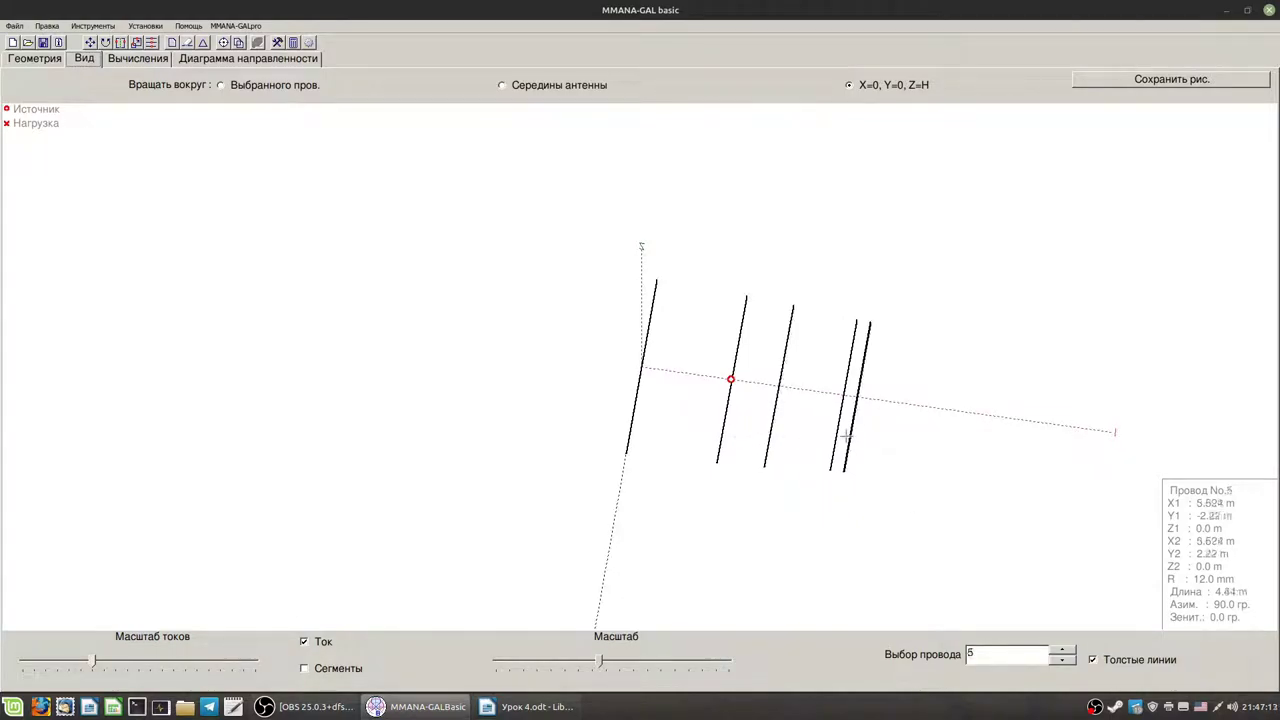
click(833, 450)
- Reopen the optimization settings and set the current length of element 1 to 5.1
click(143, 60)
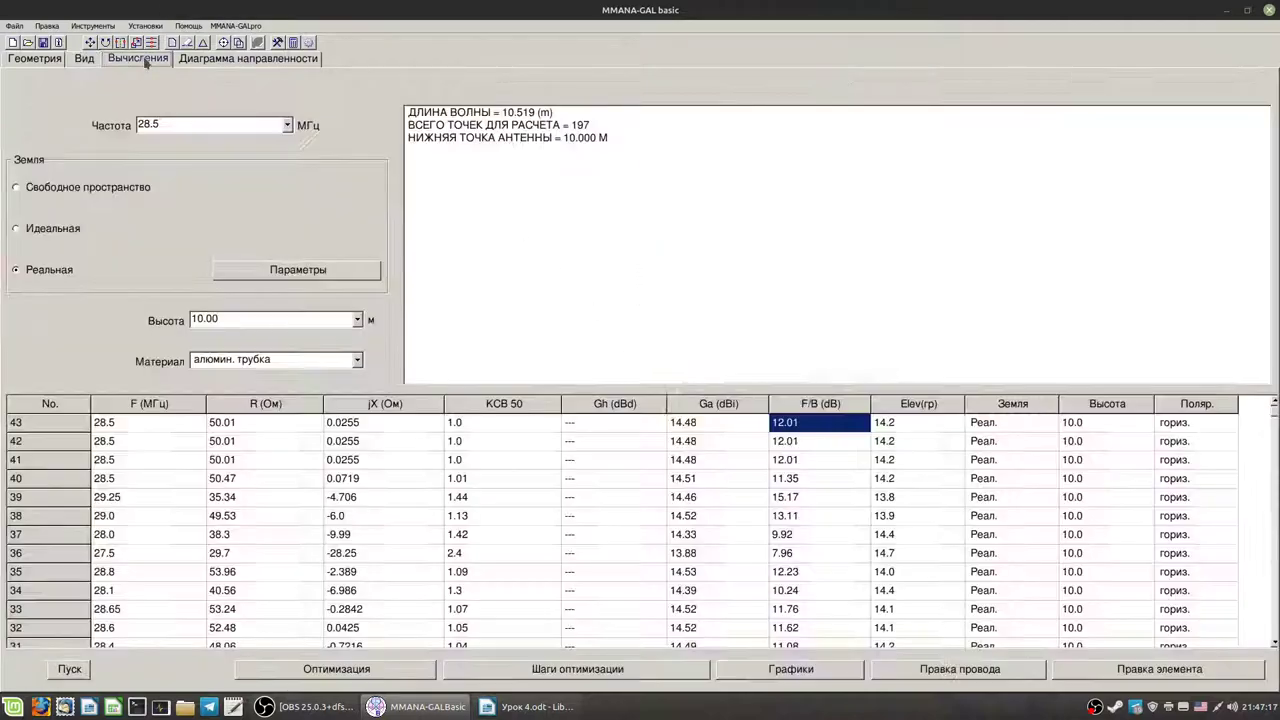
click(366, 670)
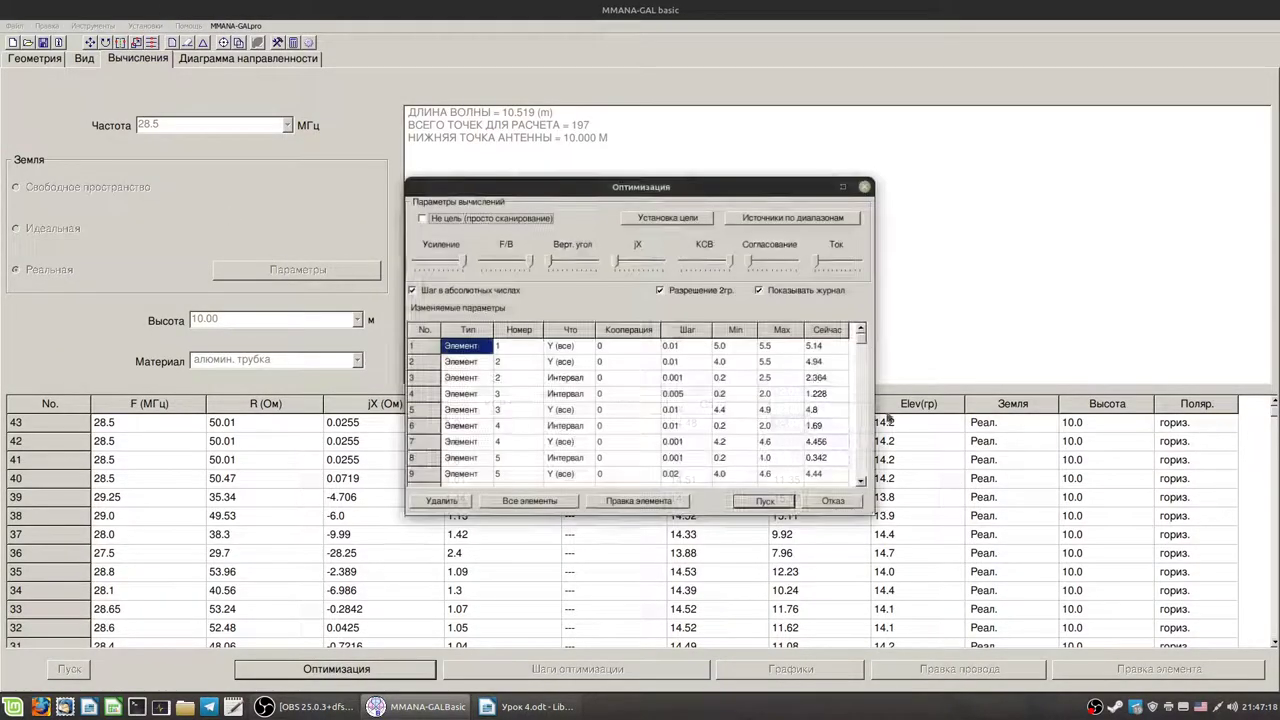
scroll(821, 442, down, 1)
click(821, 442)
scroll(821, 442, up, 1)
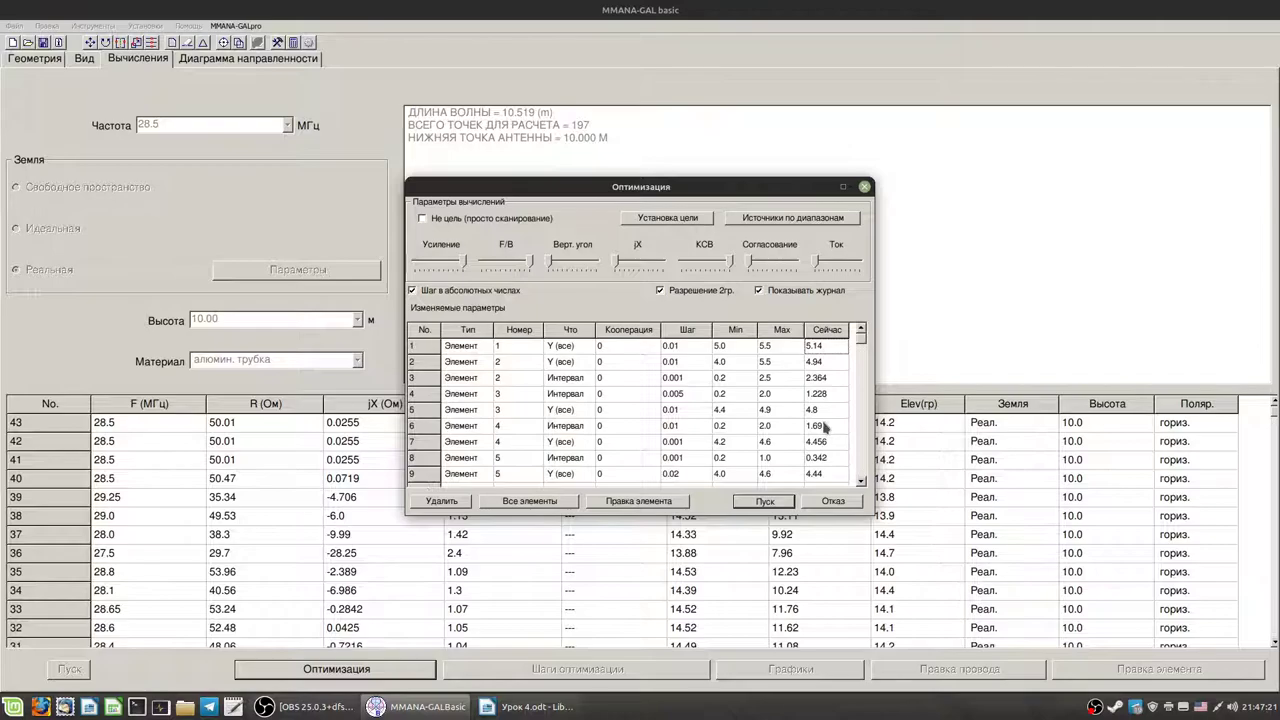
click(819, 363)
click(824, 350)
click(828, 347)
click(828, 346)
key(BackSpace)
- Set the current spacings of elements 2, 3 and 4 to 1.0 in the optimization table
click(820, 364)
click(826, 378)
click(842, 376)
text(1.0)
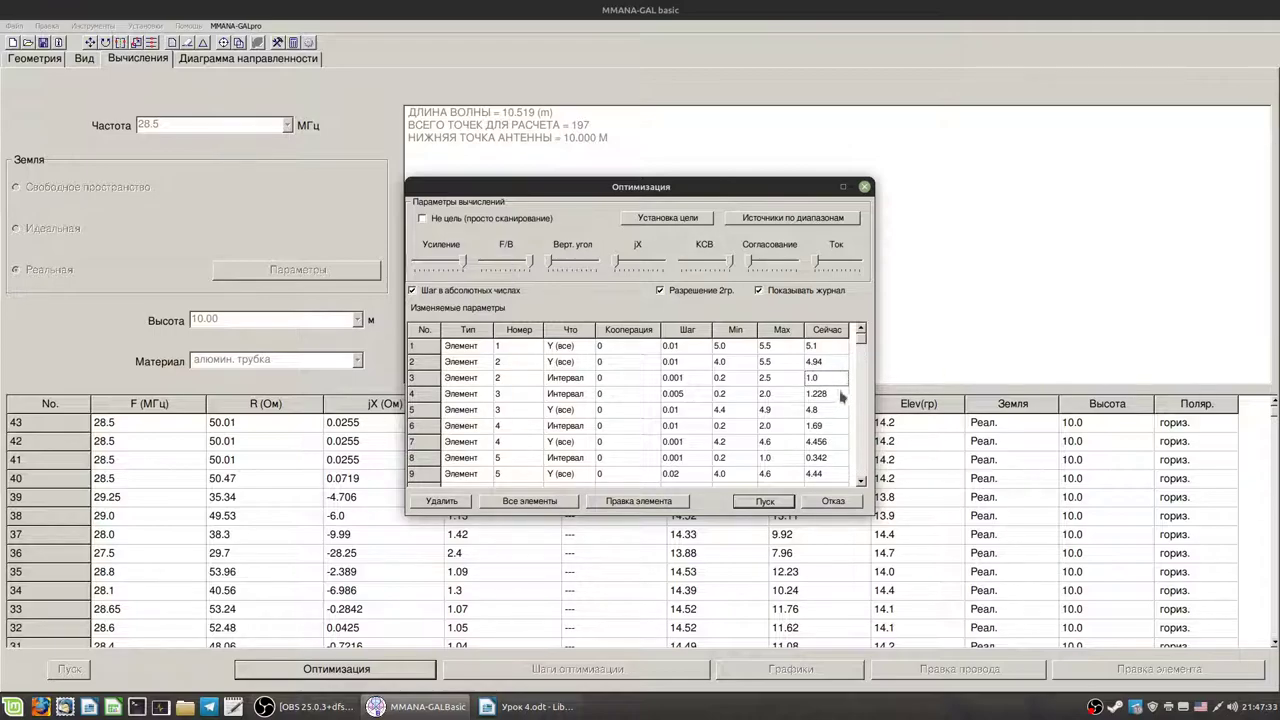
click(823, 395)
text(1.0)
click(825, 427)
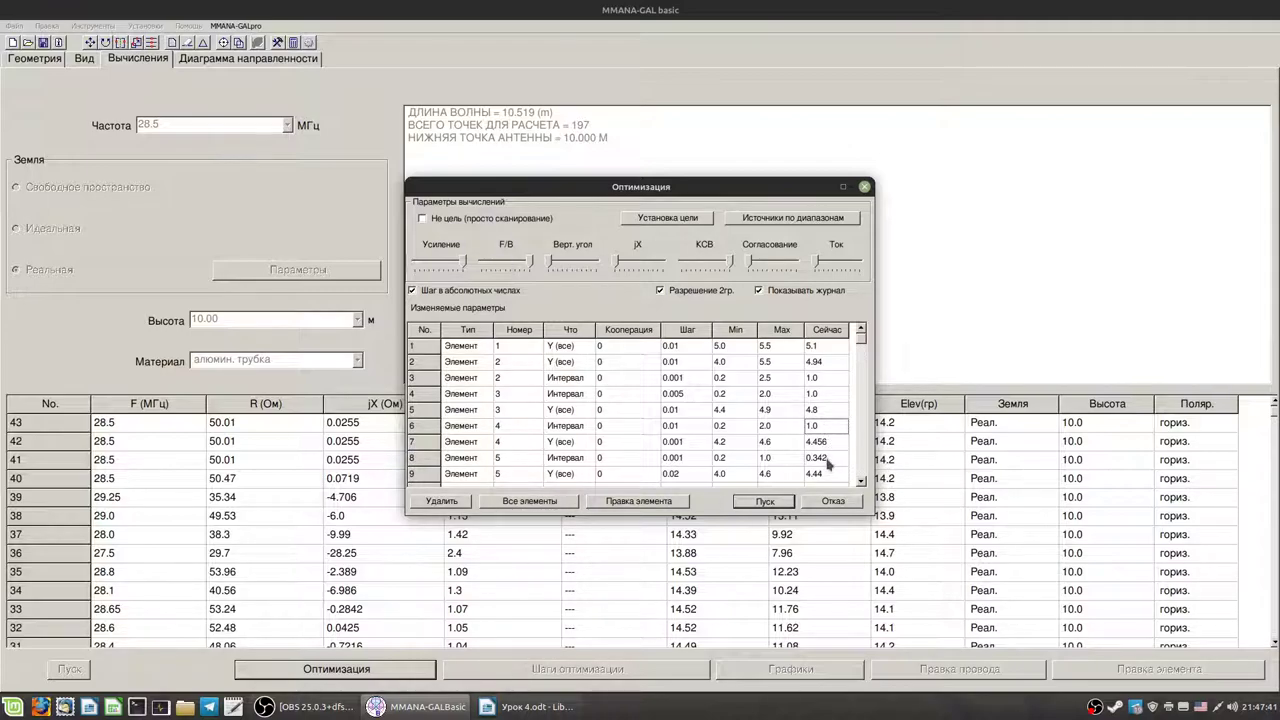
- Raise the maximum spacing of element 5 to 2.0 in the optimization table
click(827, 462)
click(768, 464)
double_click(778, 458)
text(2.0)
scroll(781, 449, down, 1)
click(770, 458)
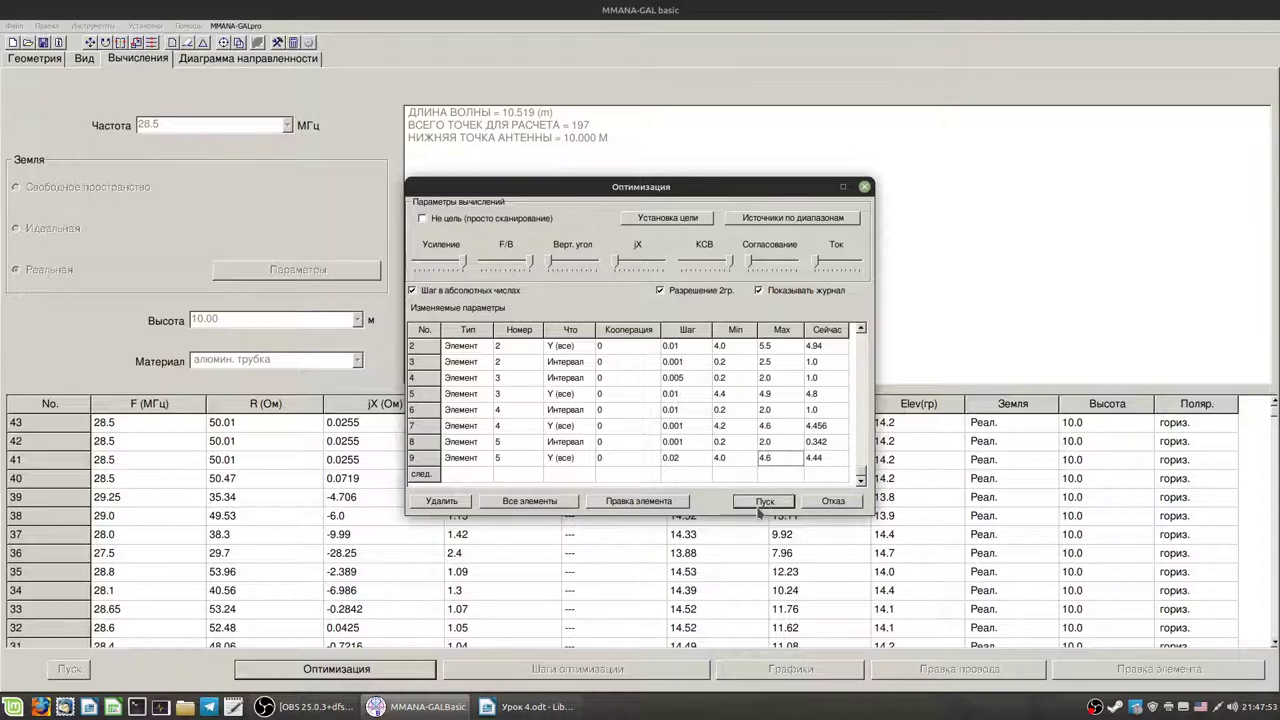
- Run the optimization while monitoring the layout and log, and decline saving the optimization table
click(759, 507)
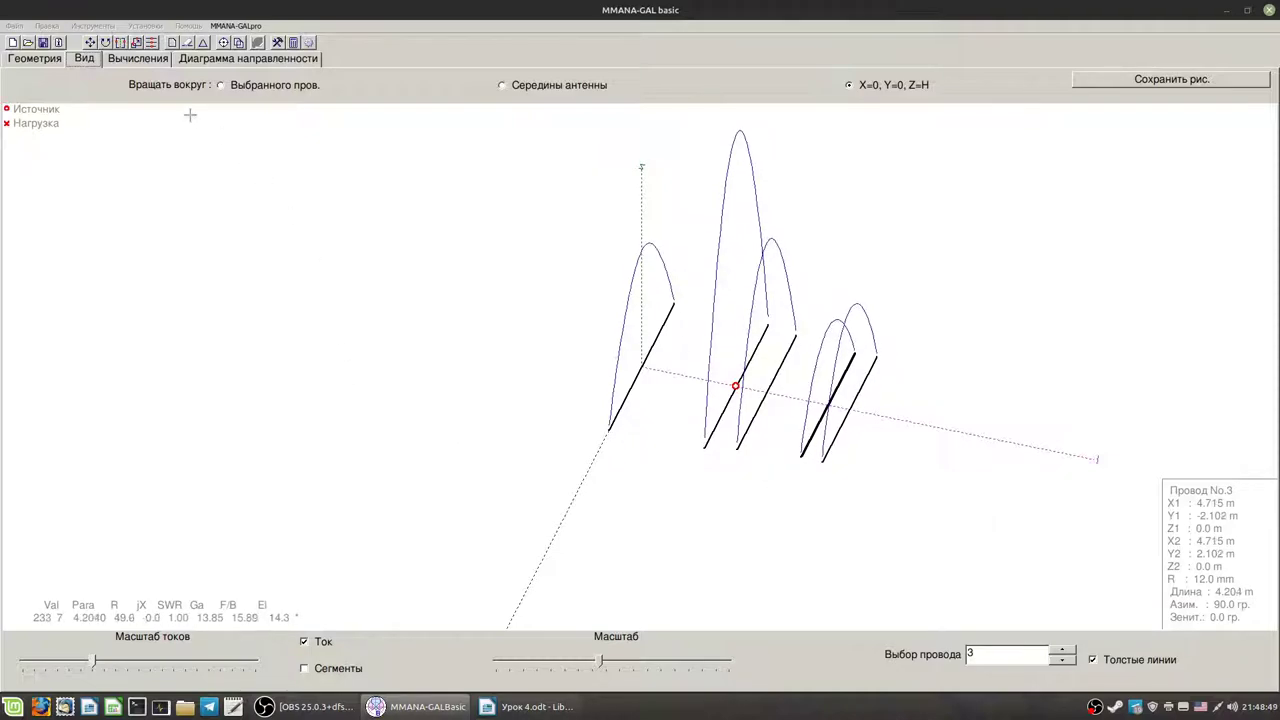
click(150, 58)
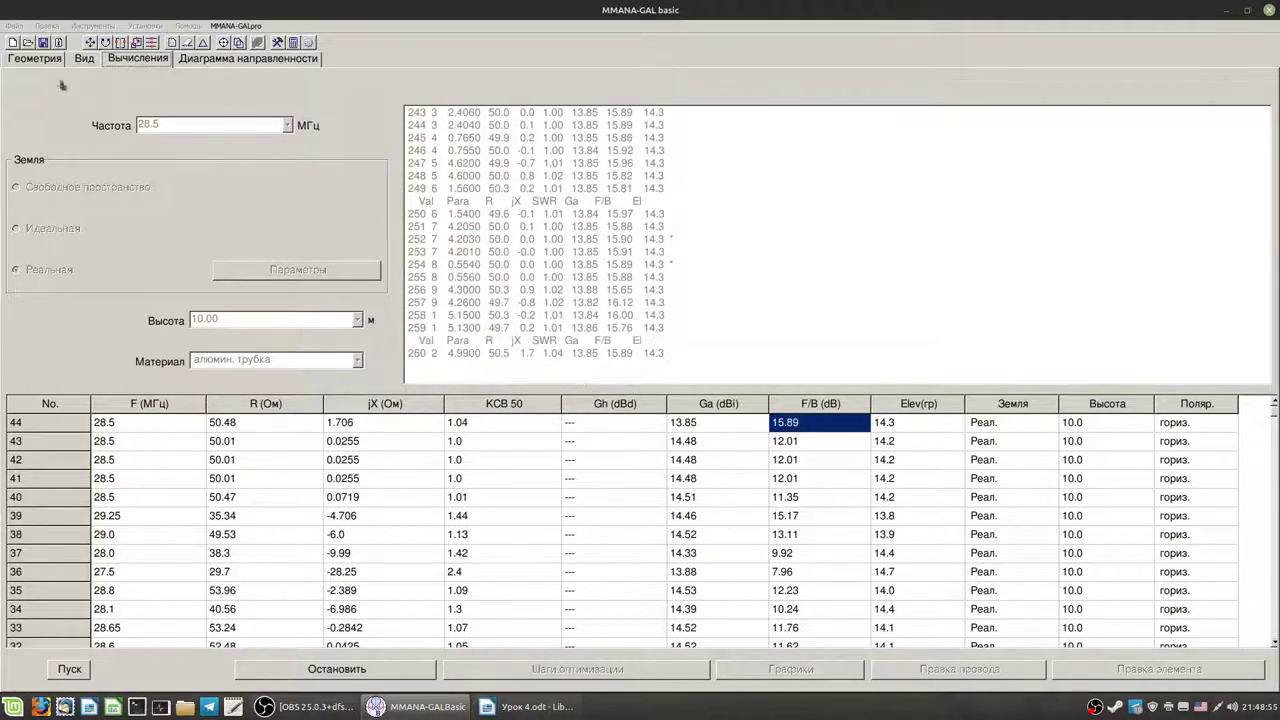
click(86, 58)
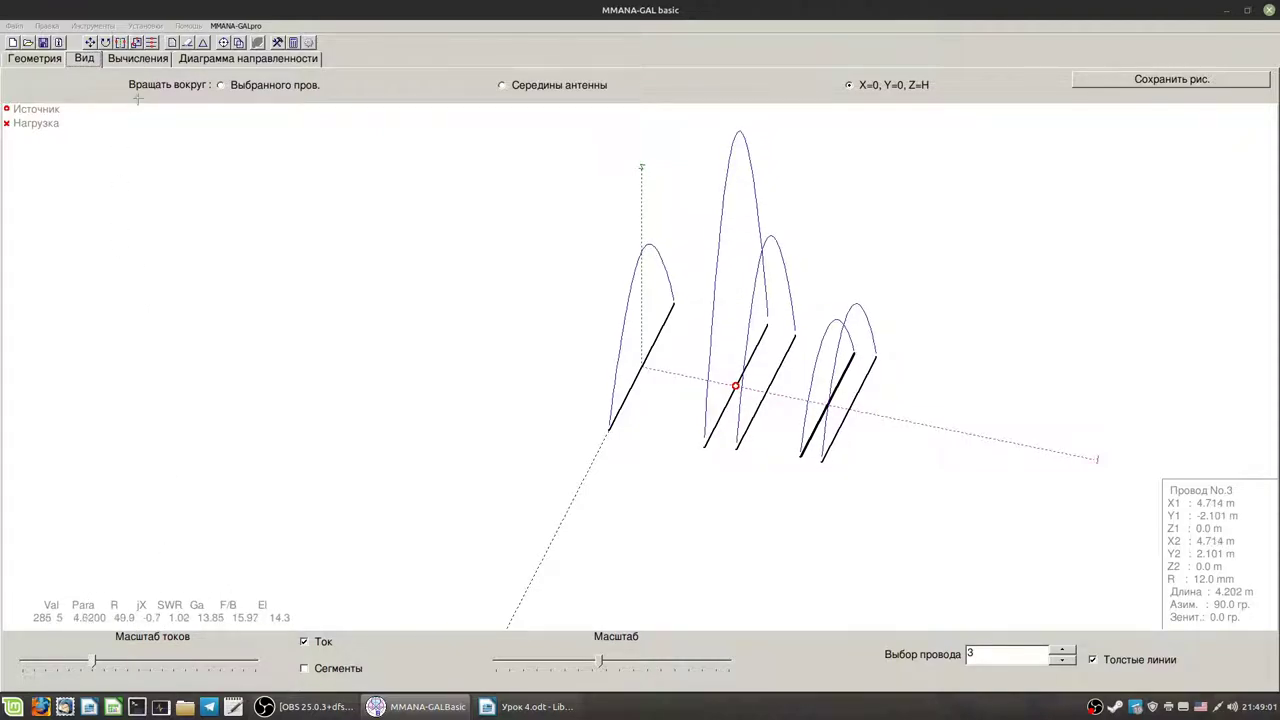
click(158, 60)
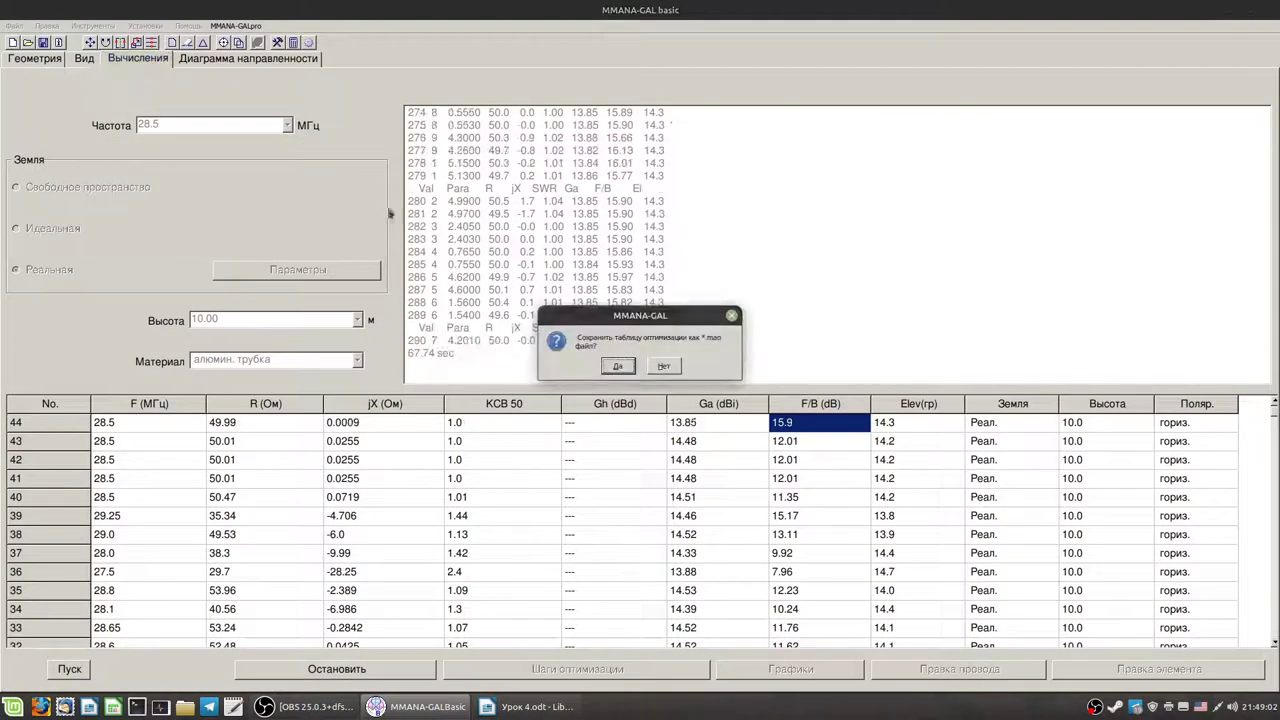
click(677, 367)
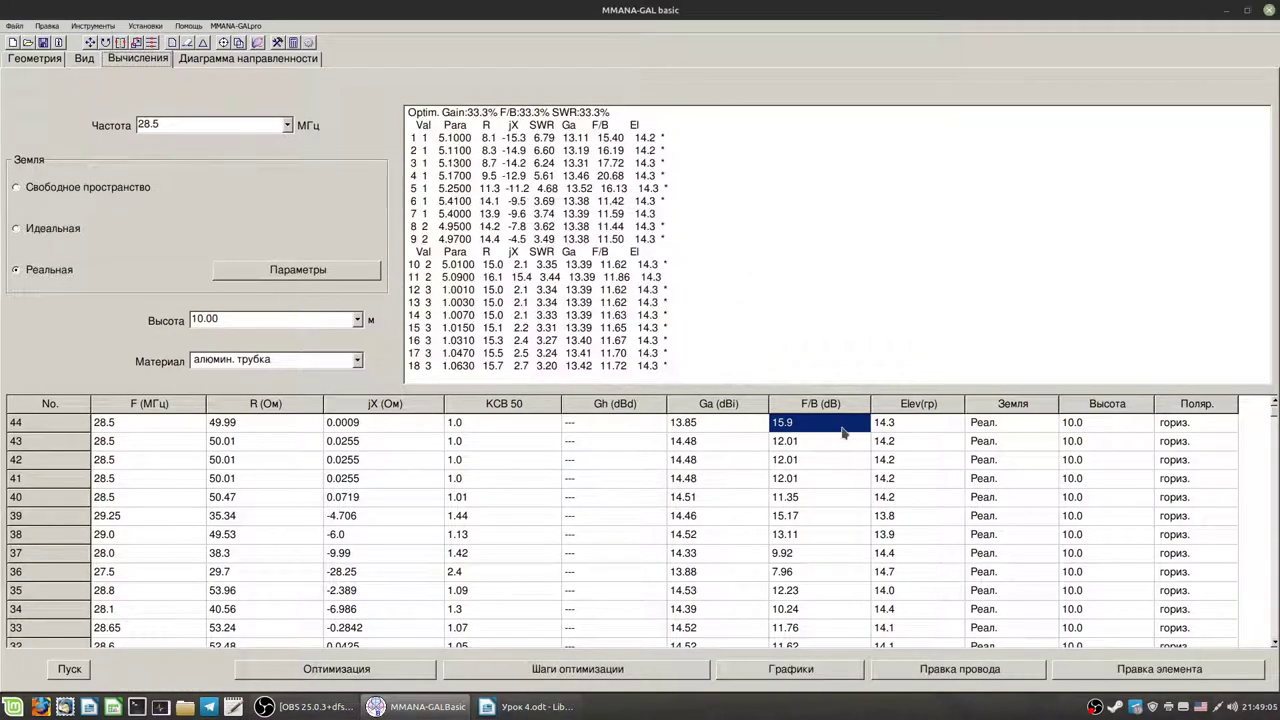
- Delete wire 5 from the antenna geometry and recalculate the antenna
click(88, 59)
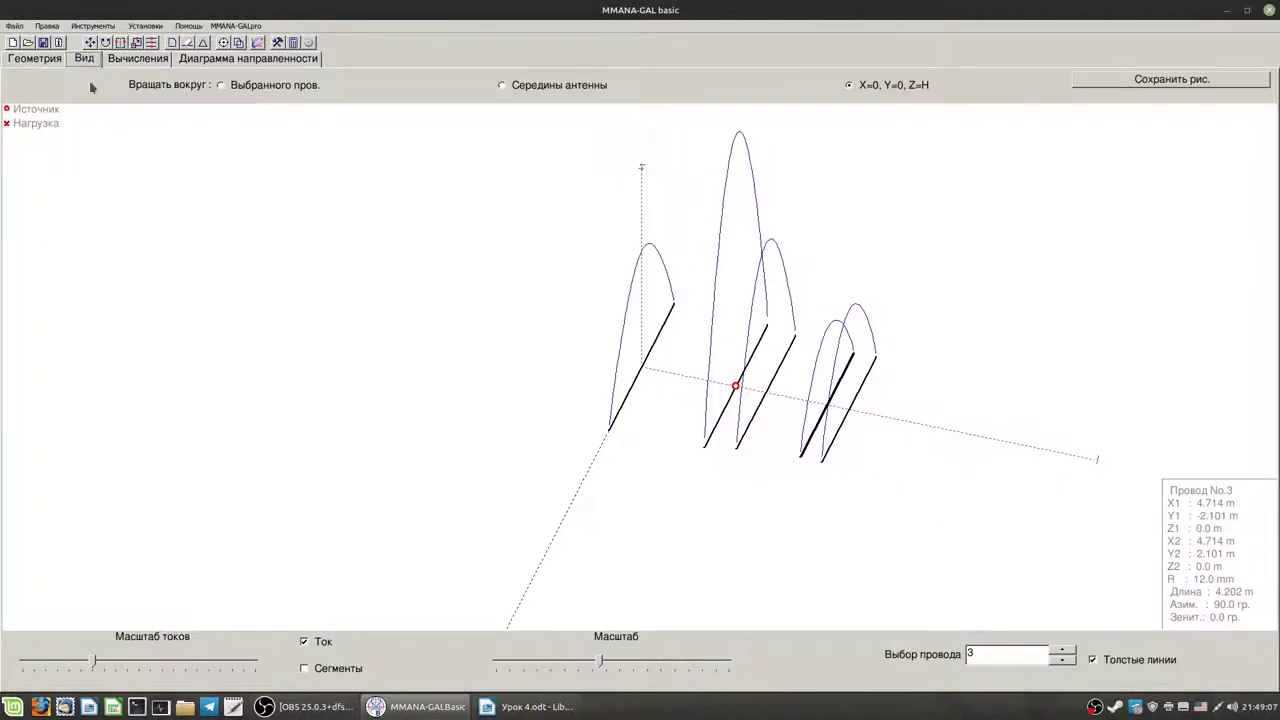
click(40, 60)
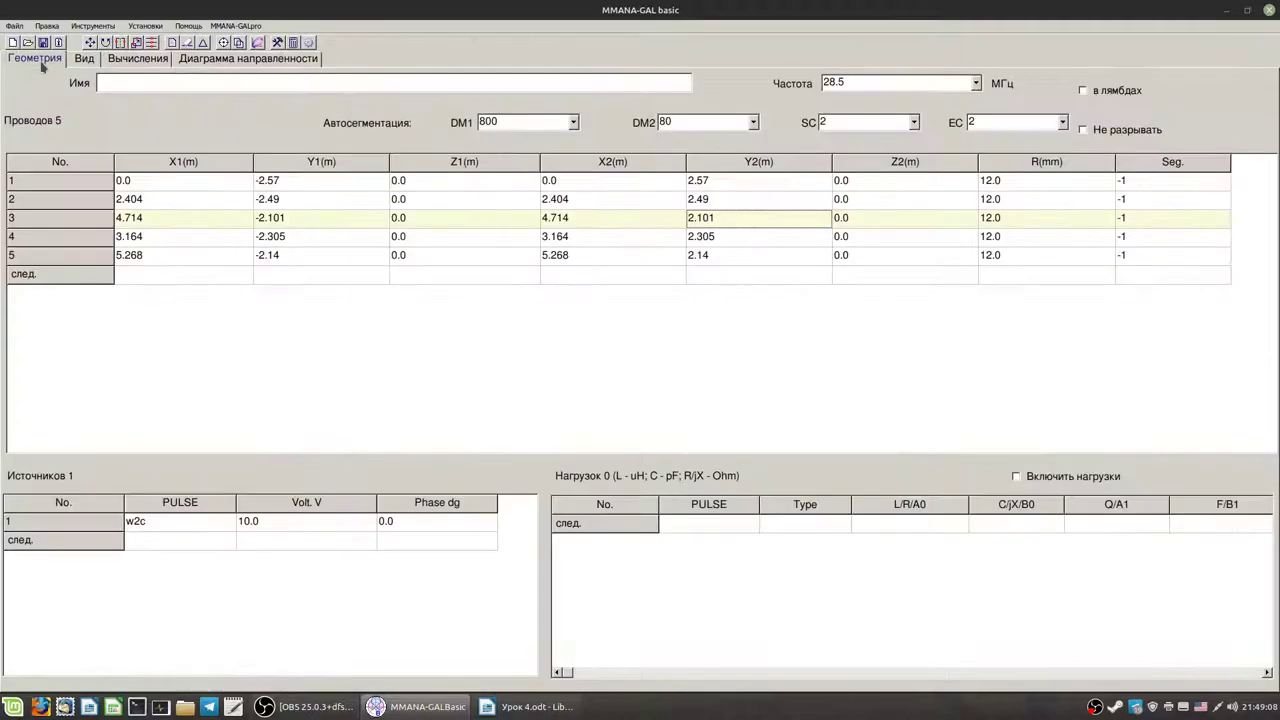
right_click(145, 257)
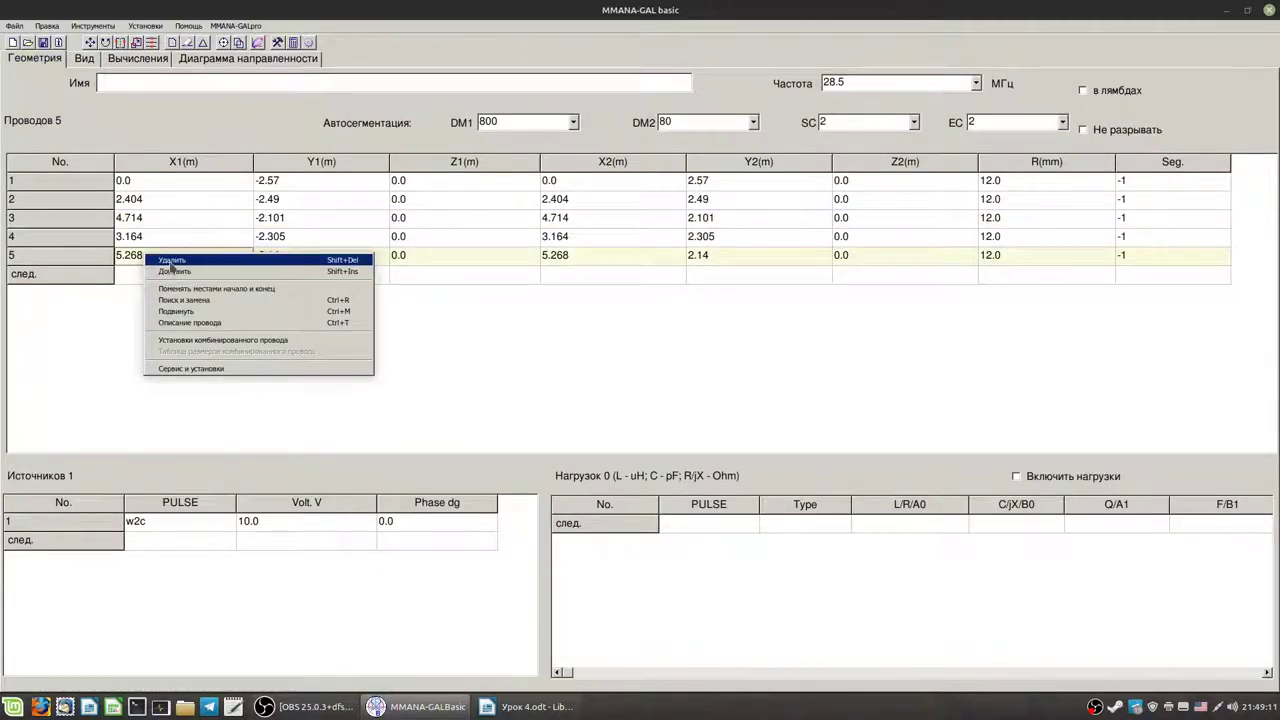
click(172, 260)
click(140, 60)
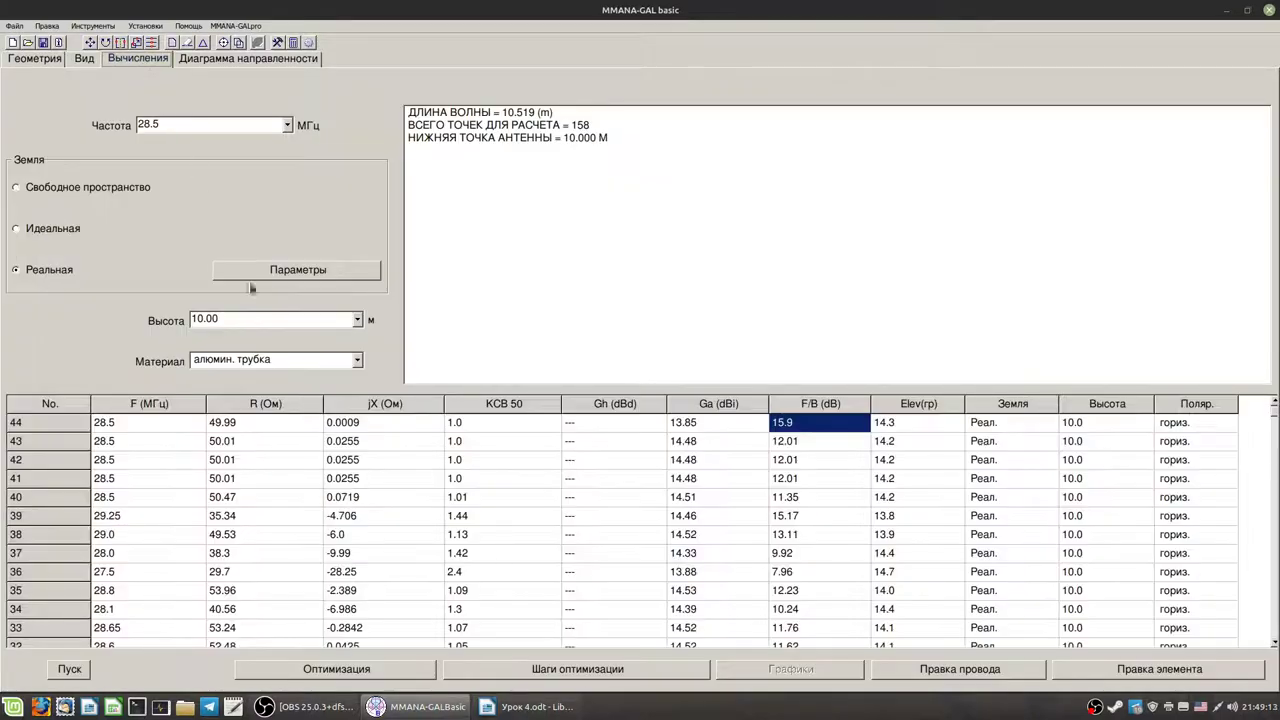
click(76, 674)
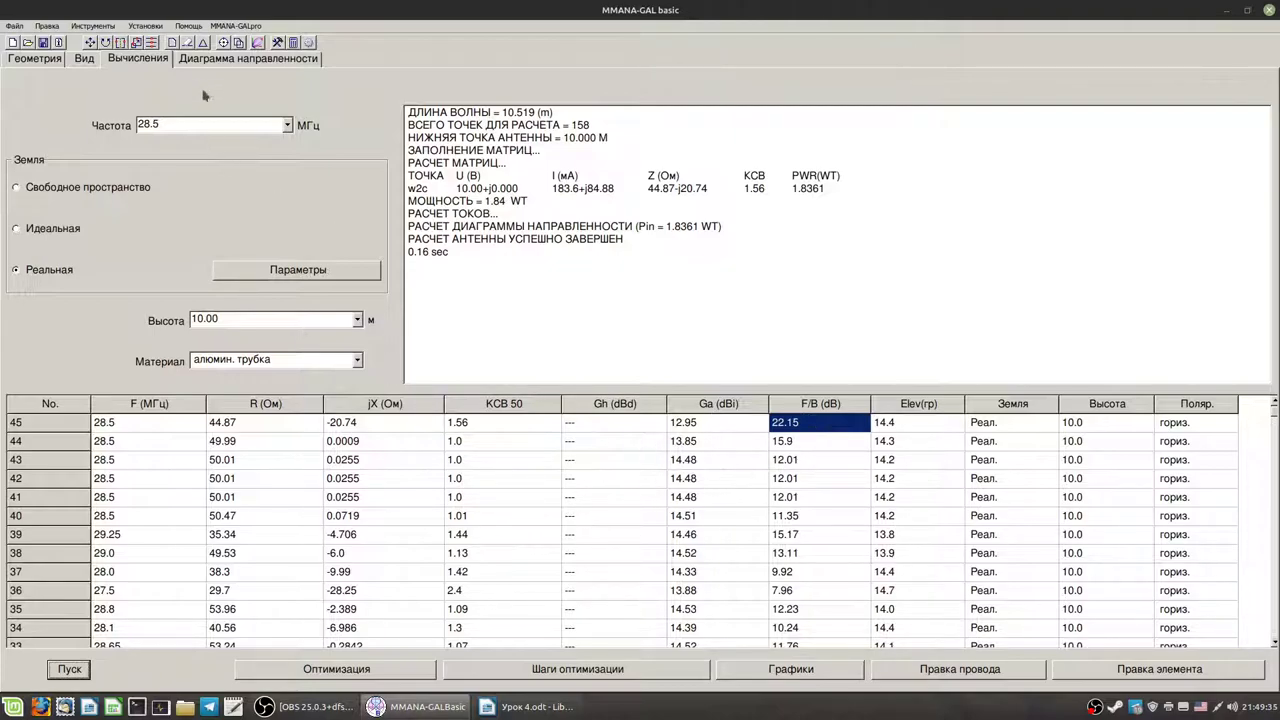
- Check the radiation pattern of the four-element antenna and repeat its calculation
click(248, 58)
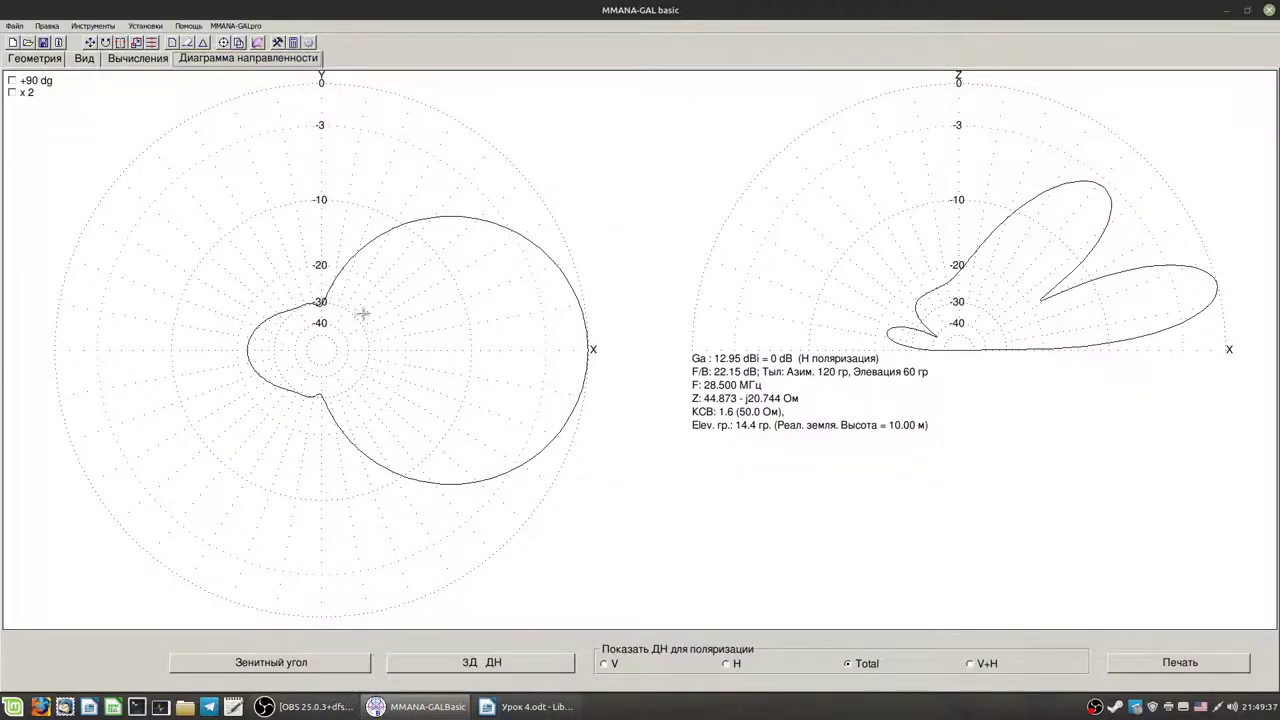
click(140, 58)
click(62, 672)
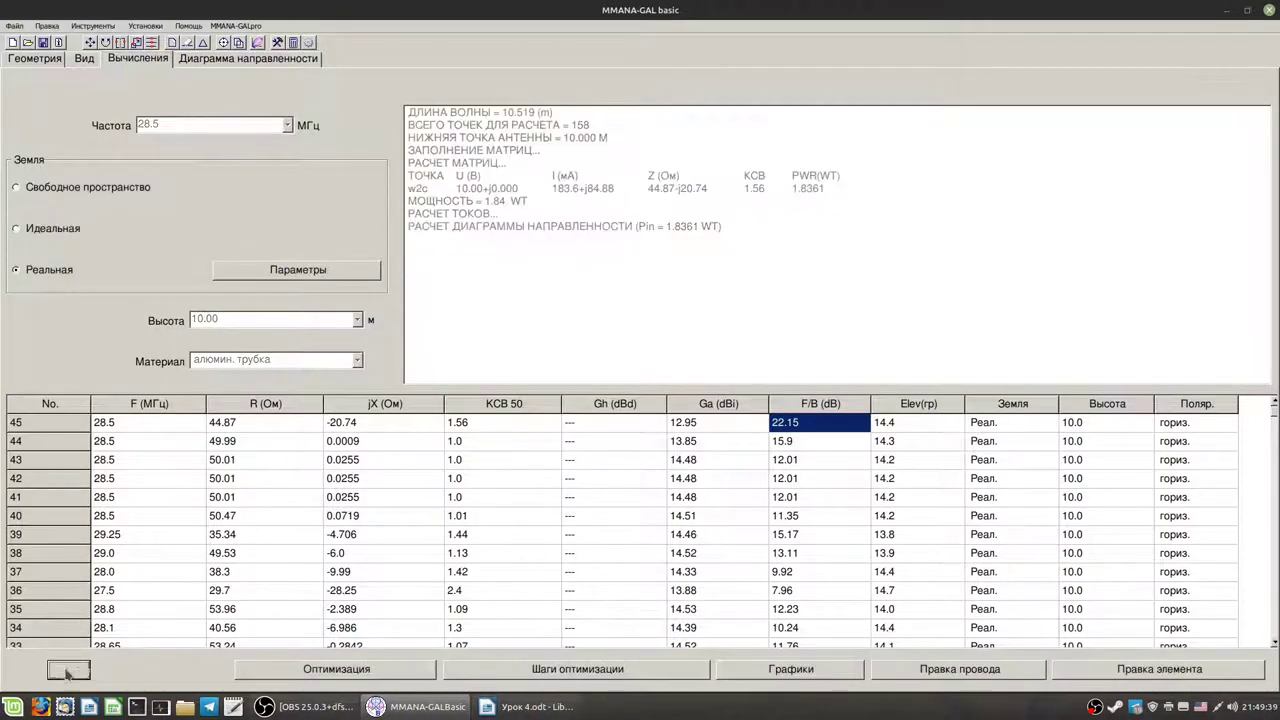
- Remove both element 5 rows from the optimization table
click(312, 677)
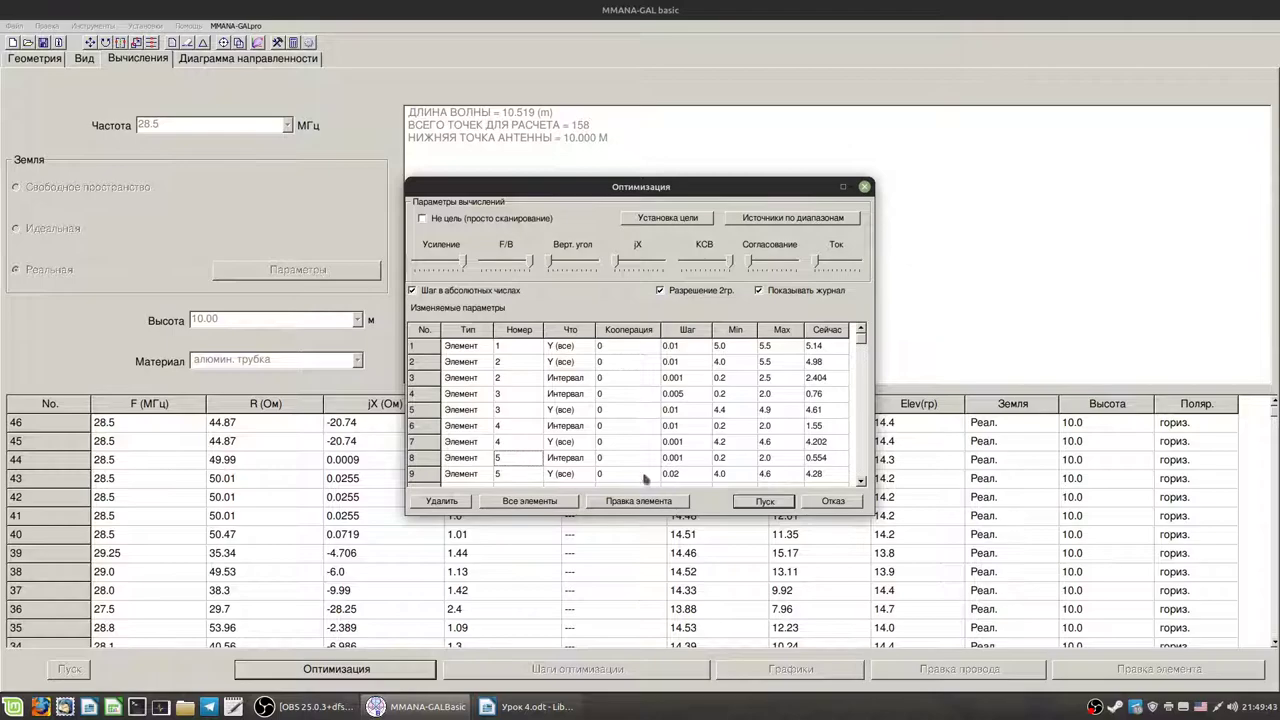
click(442, 501)
click(442, 501)
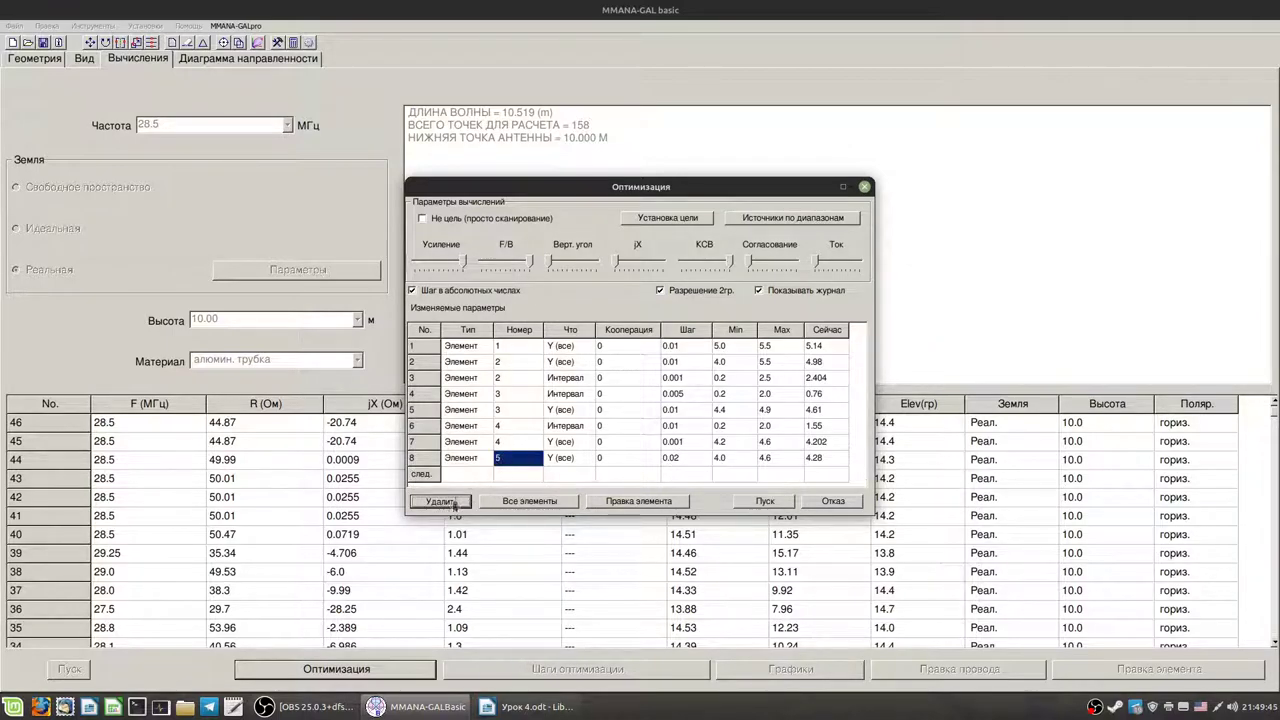
- Run the optimization of the four-element antenna and decline saving the optimization table
click(760, 501)
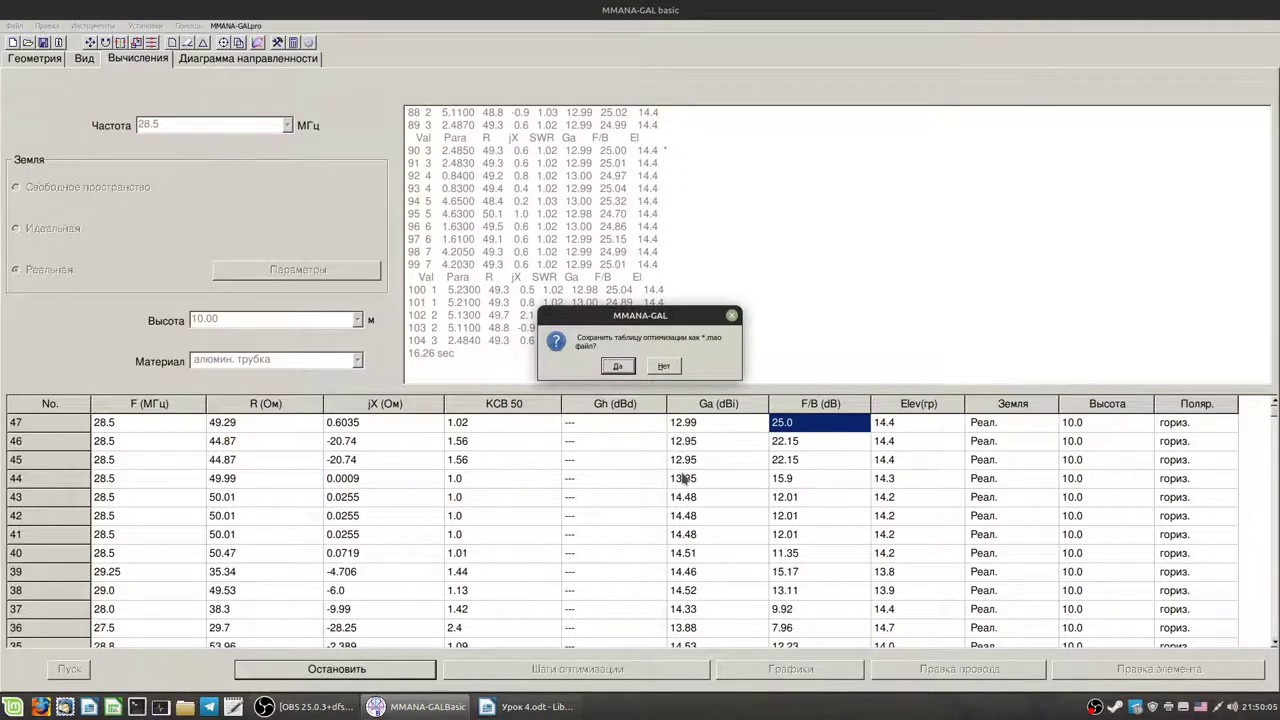
click(664, 366)
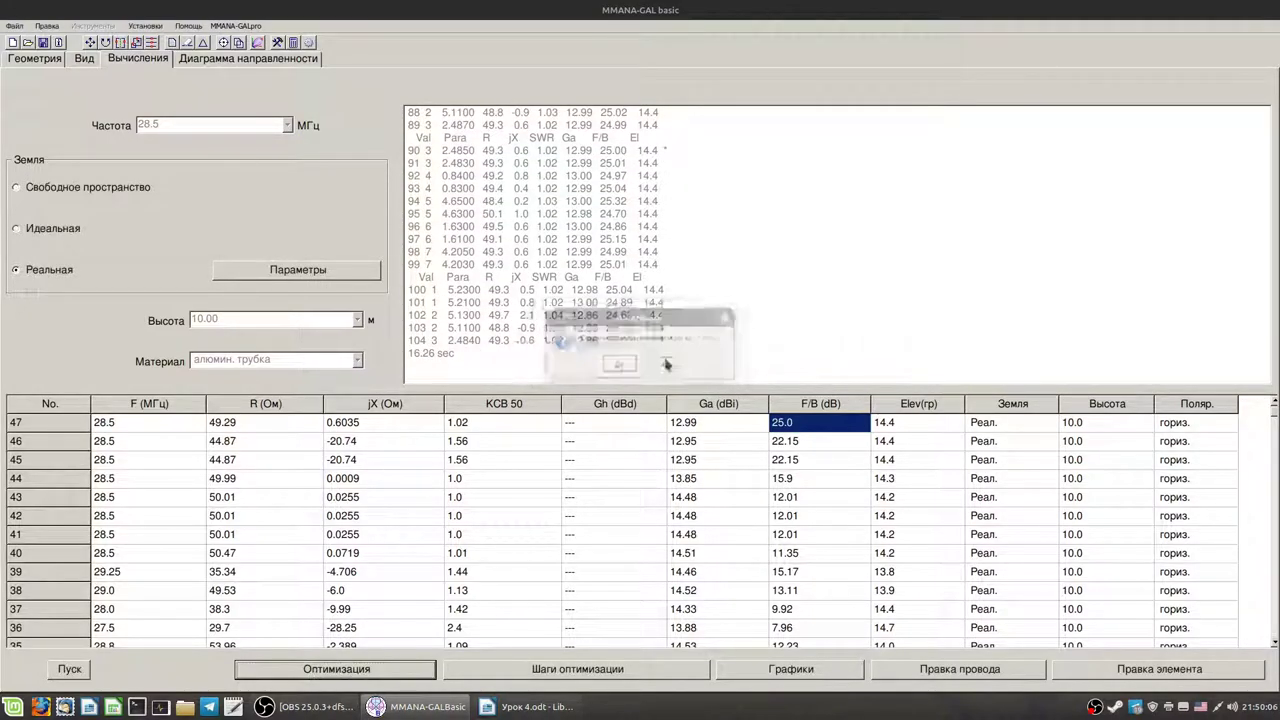
click(690, 428)
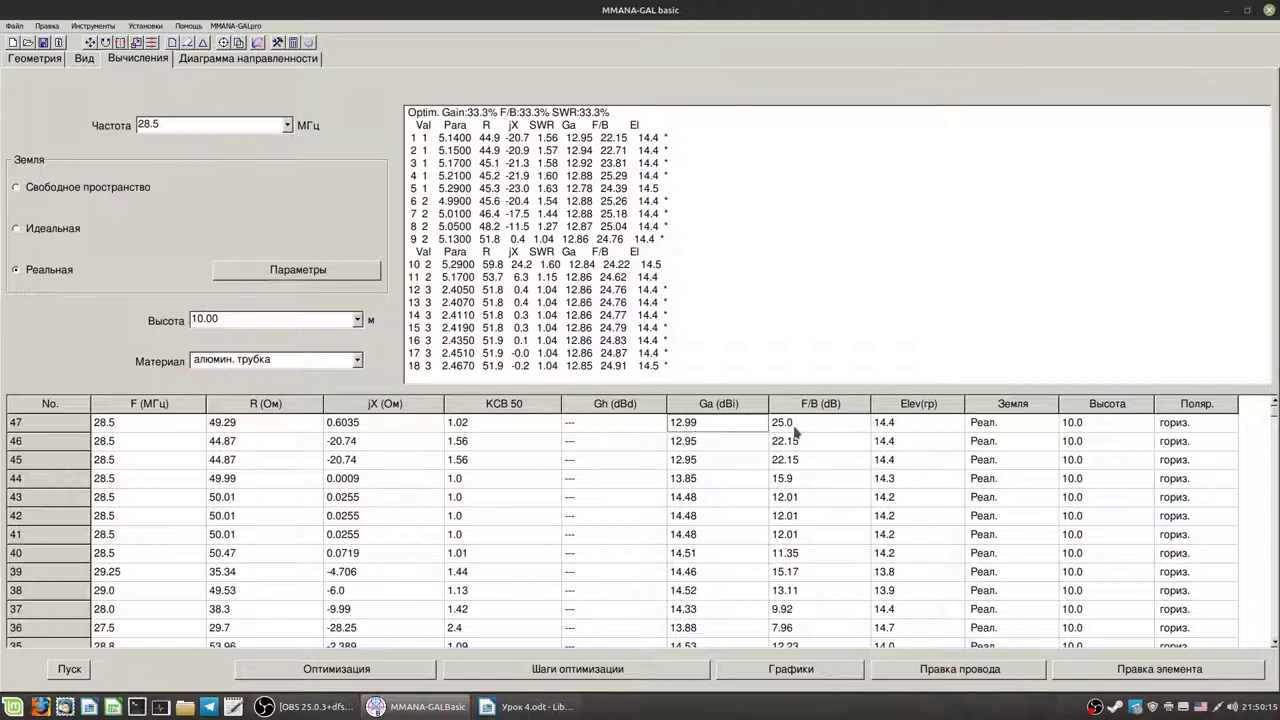
- Recalculate the optimized four-element antenna and check its radiation pattern before and after
click(228, 58)
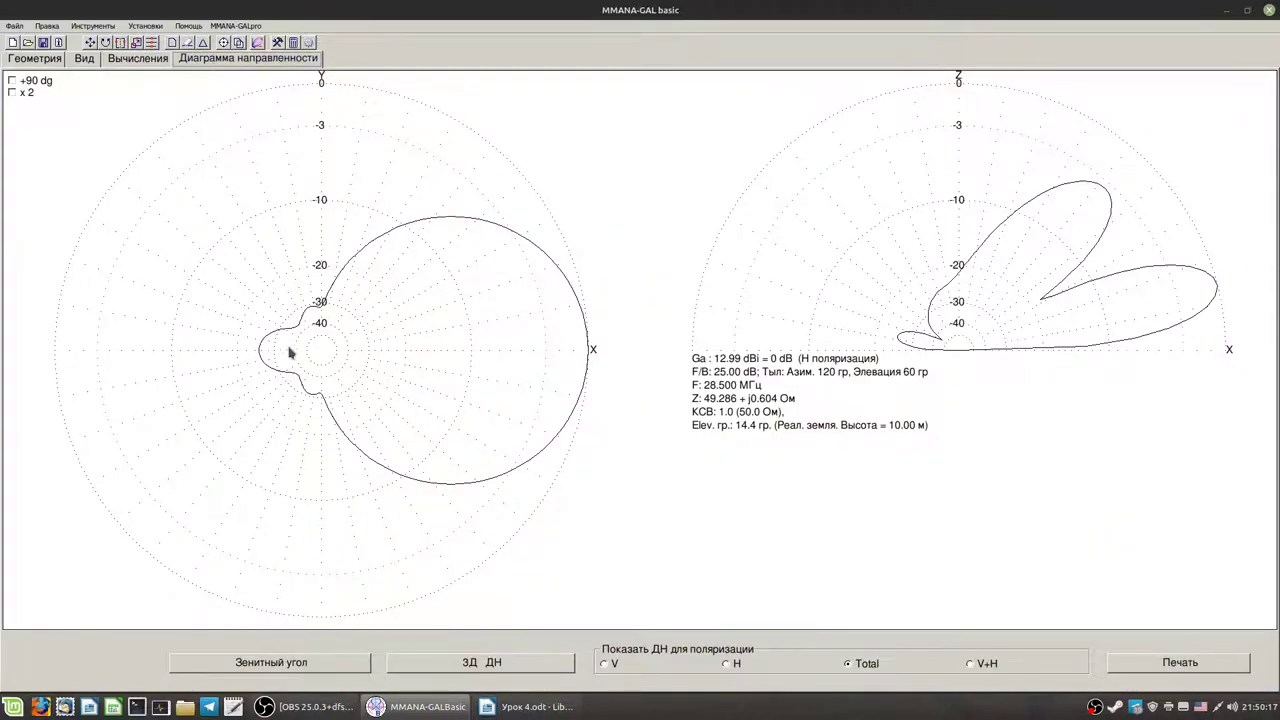
click(138, 59)
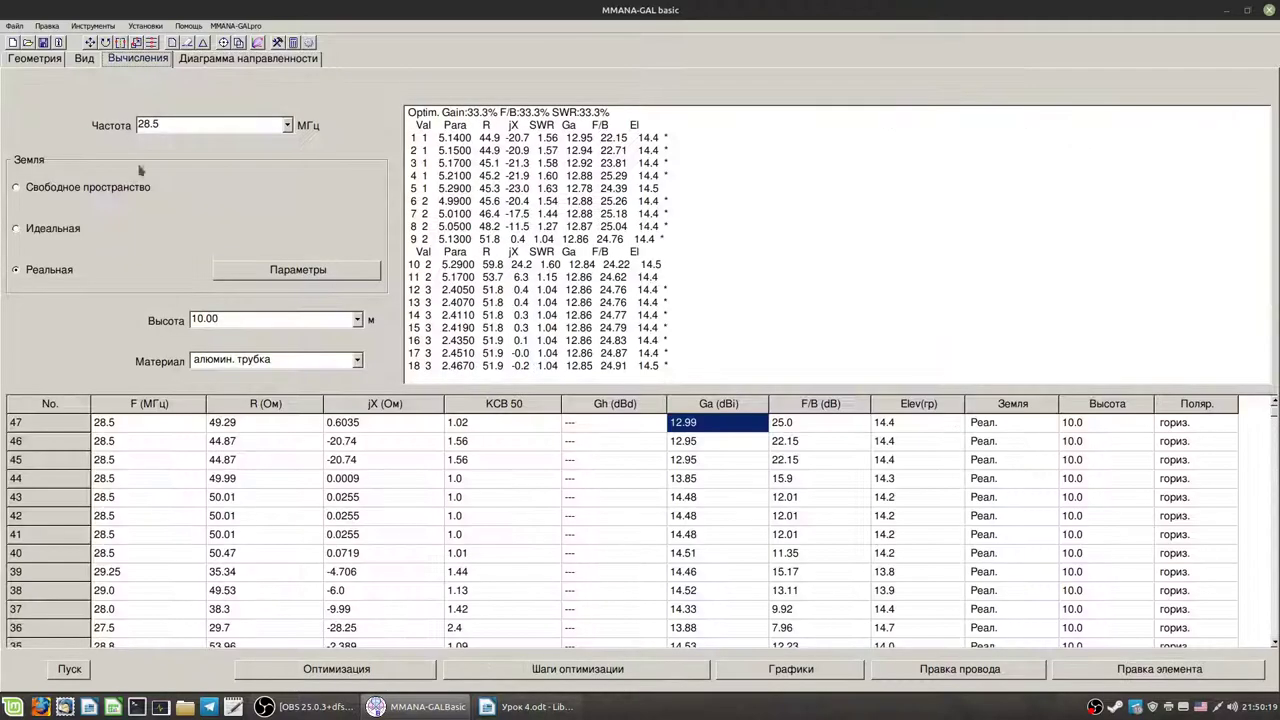
click(74, 670)
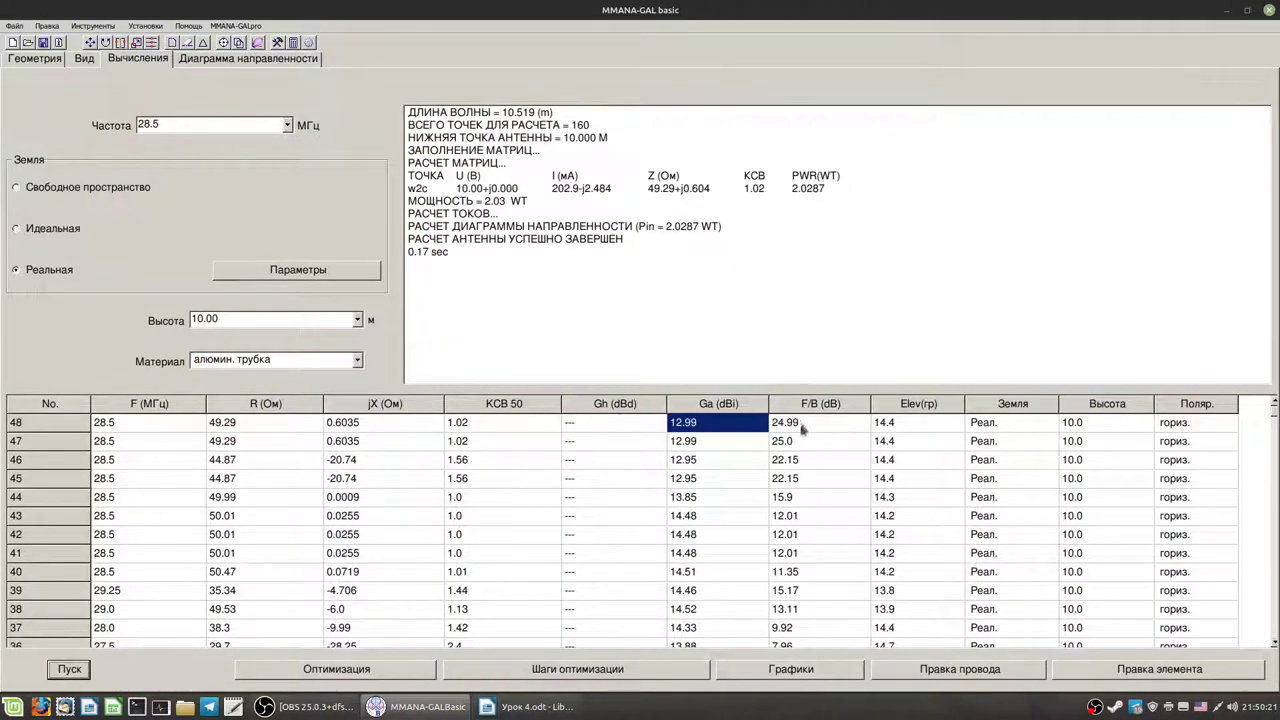
click(248, 58)
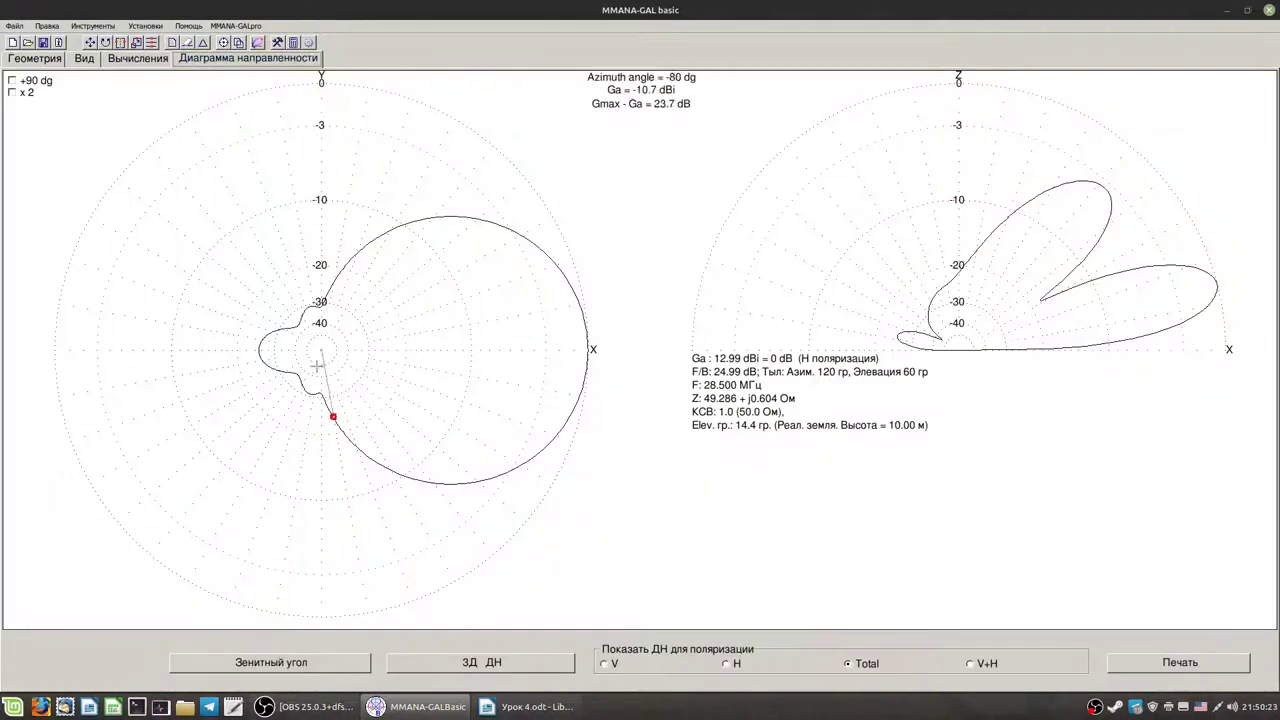
click(138, 58)
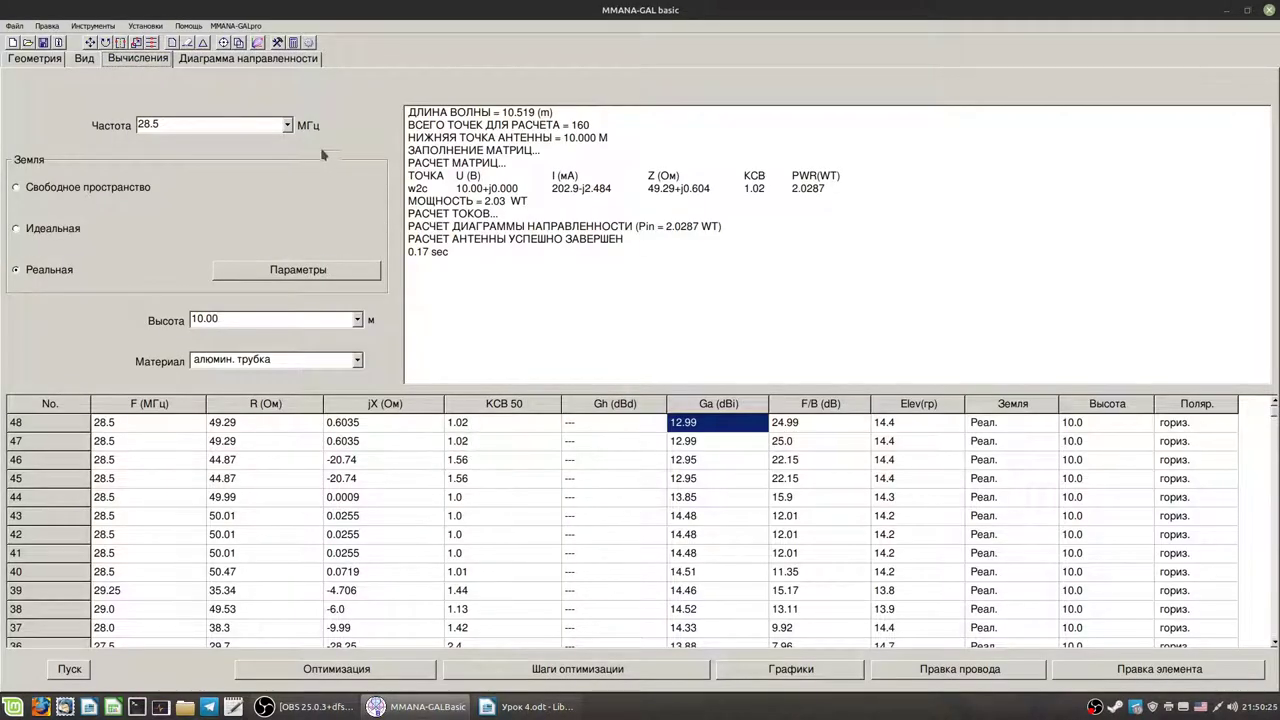
- Read the gain of the upper elevation lobe and inspect the azimuth pattern
click(248, 58)
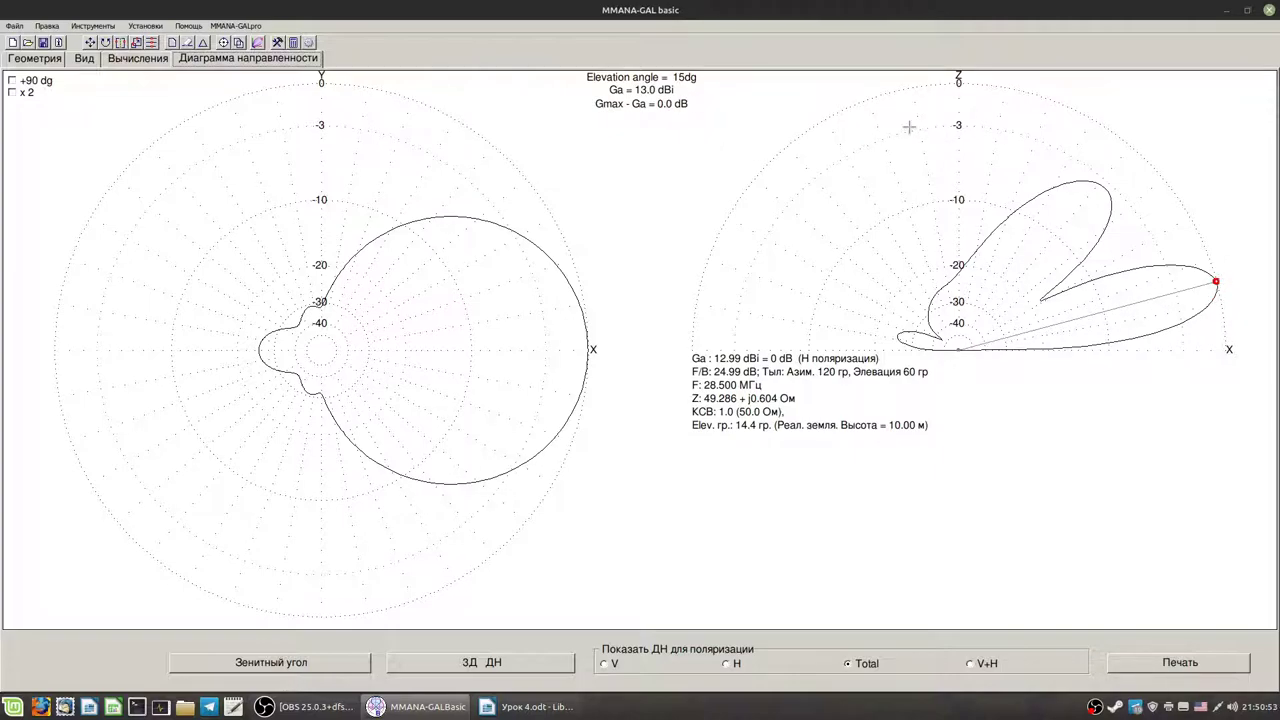
drag(1095, 192, 1086, 194)
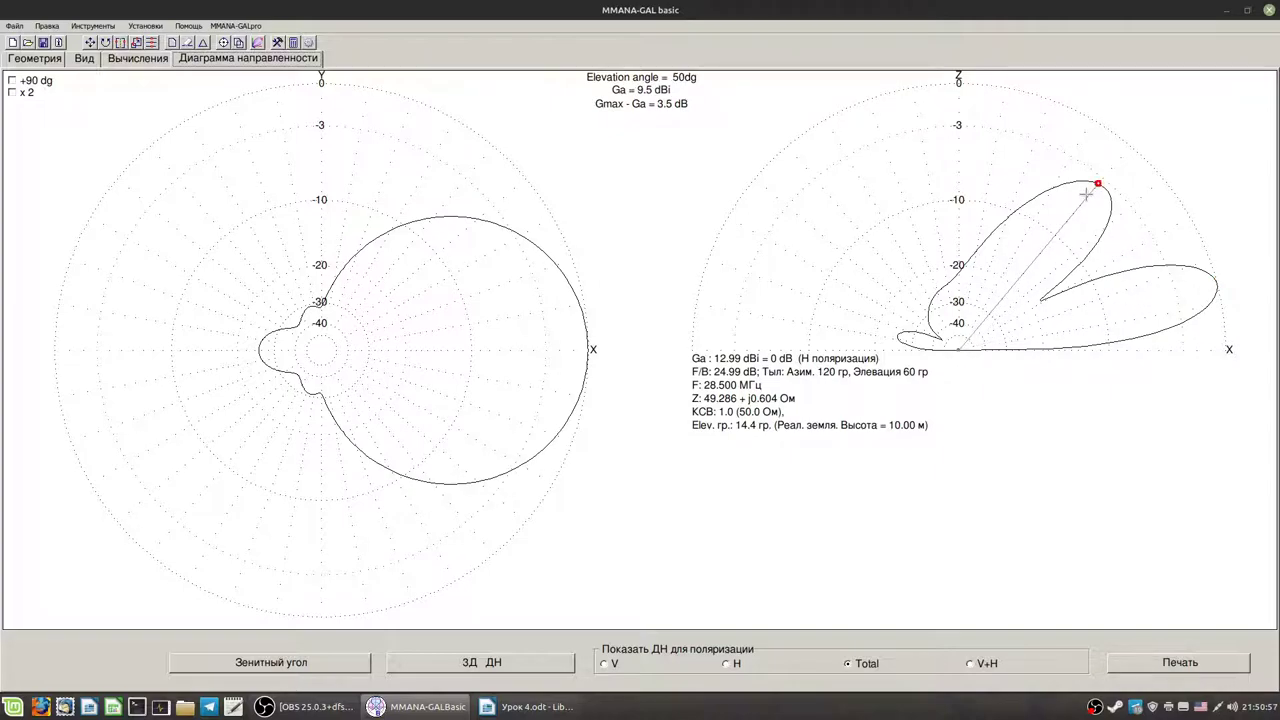
drag(1086, 194, 1095, 183)
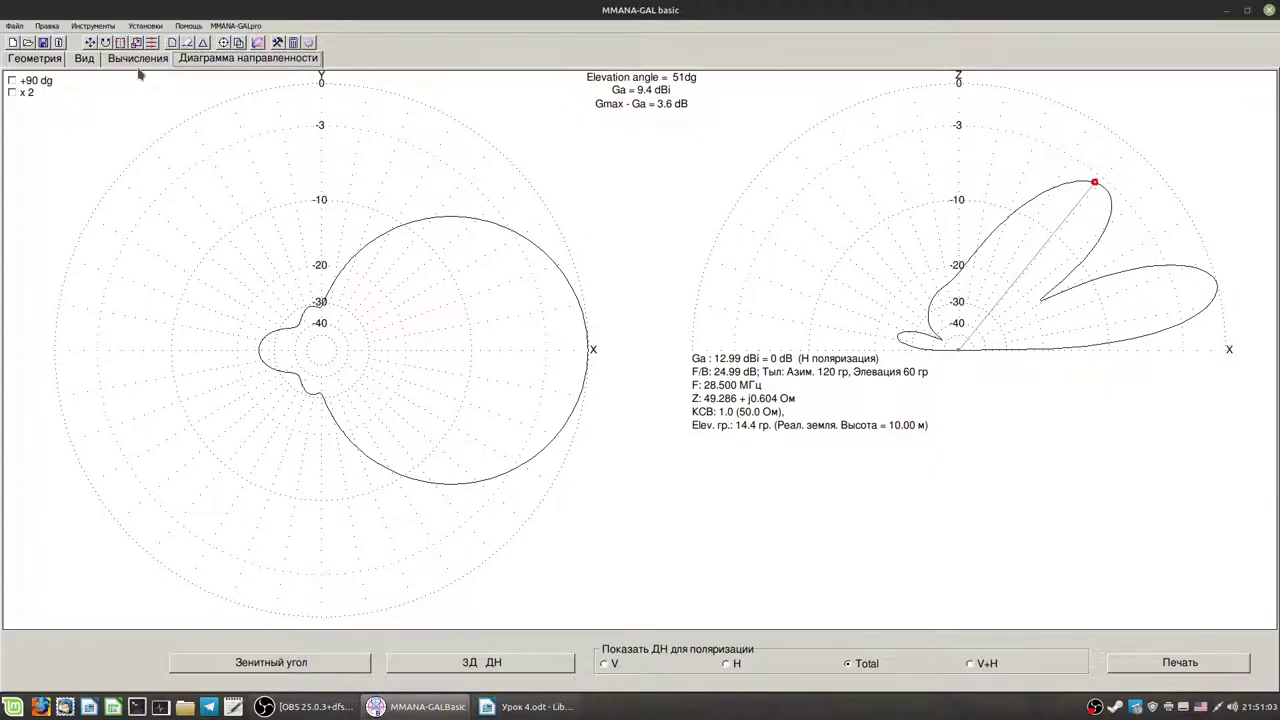
click(319, 130)
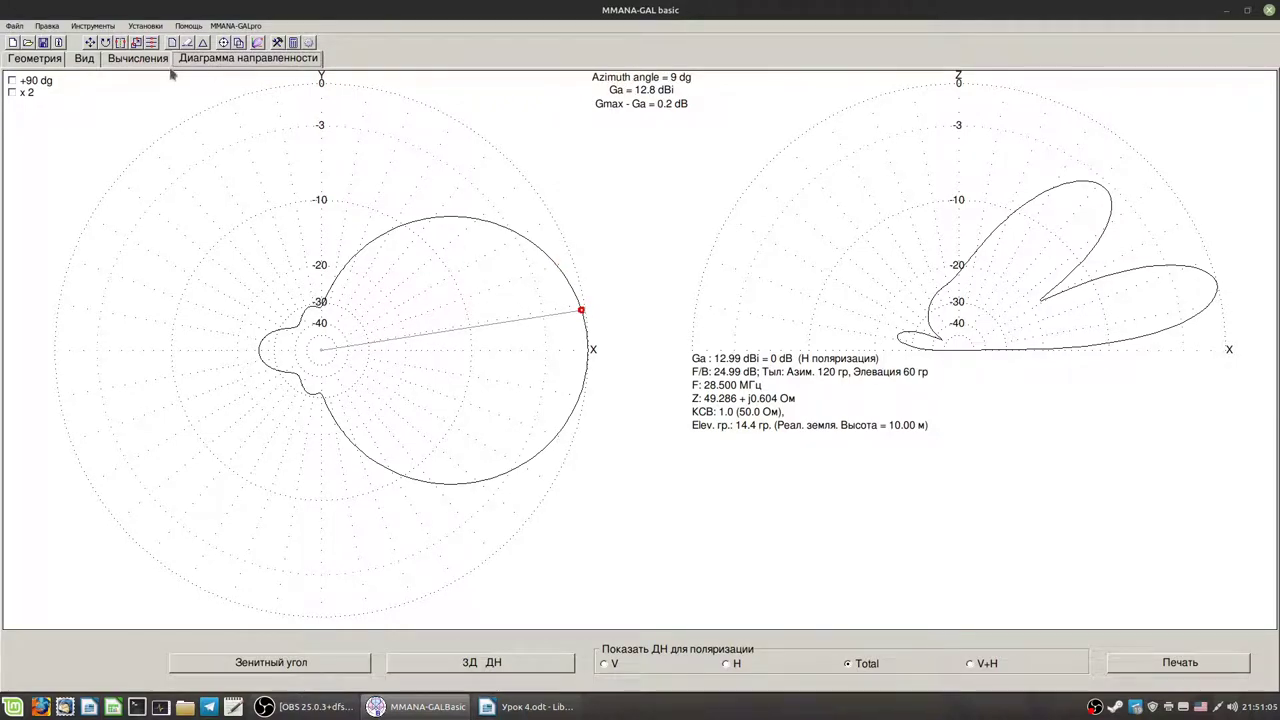
- Examine the current distribution along the four elements in the antenna layout
click(138, 58)
click(84, 58)
drag(787, 453, 847, 426)
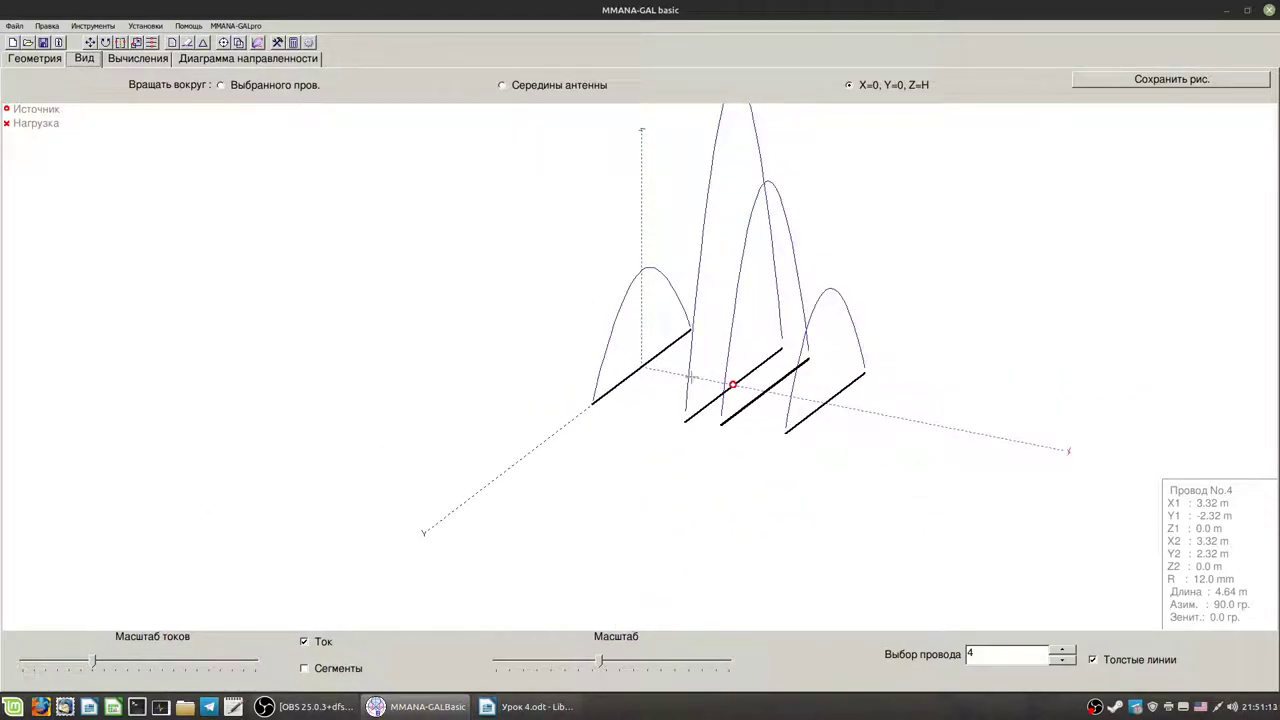
- Inspect the reflector's dimensions and current in the antenna layout and check them against the calculated results
click(638, 368)
drag(811, 508, 906, 489)
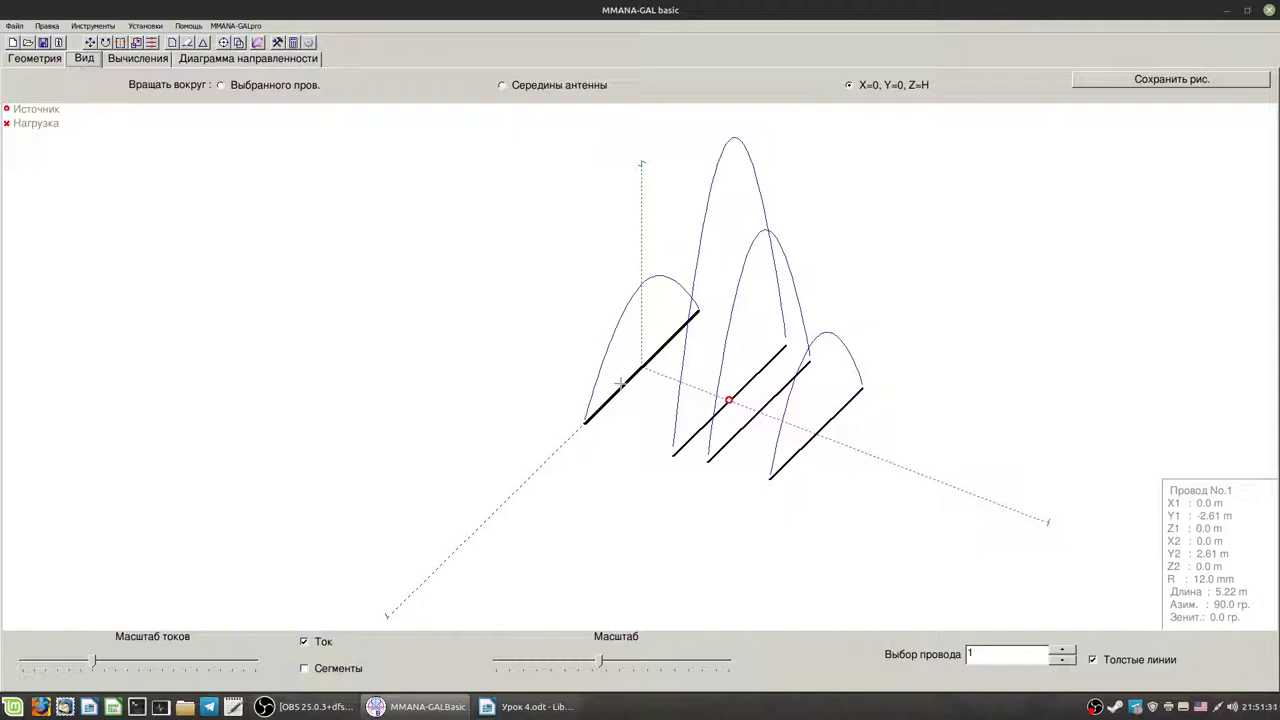
click(132, 59)
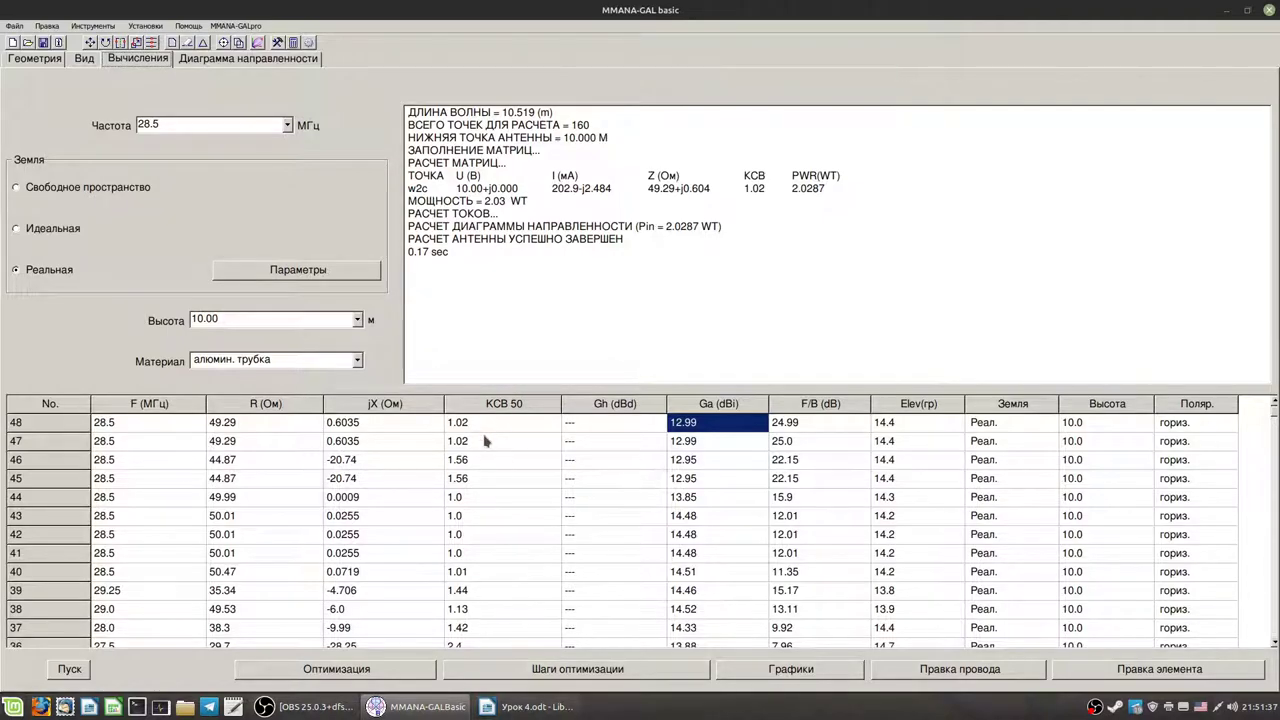
click(86, 59)
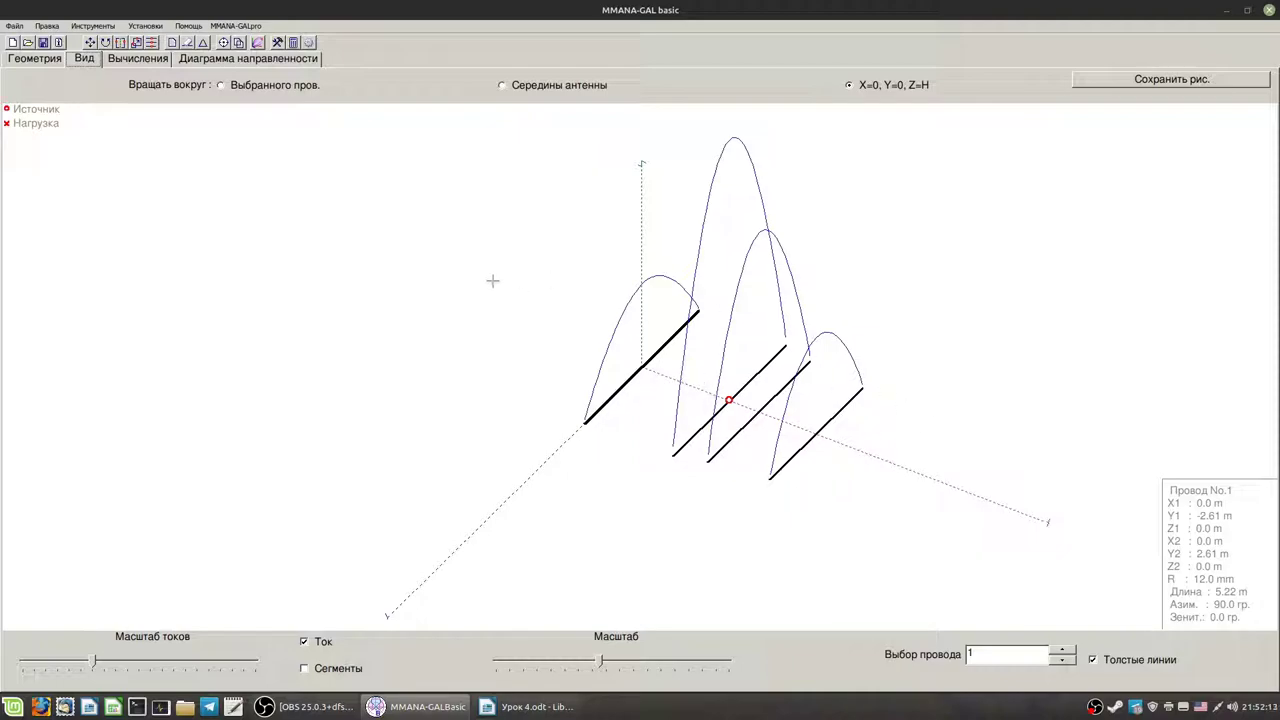
click(163, 61)
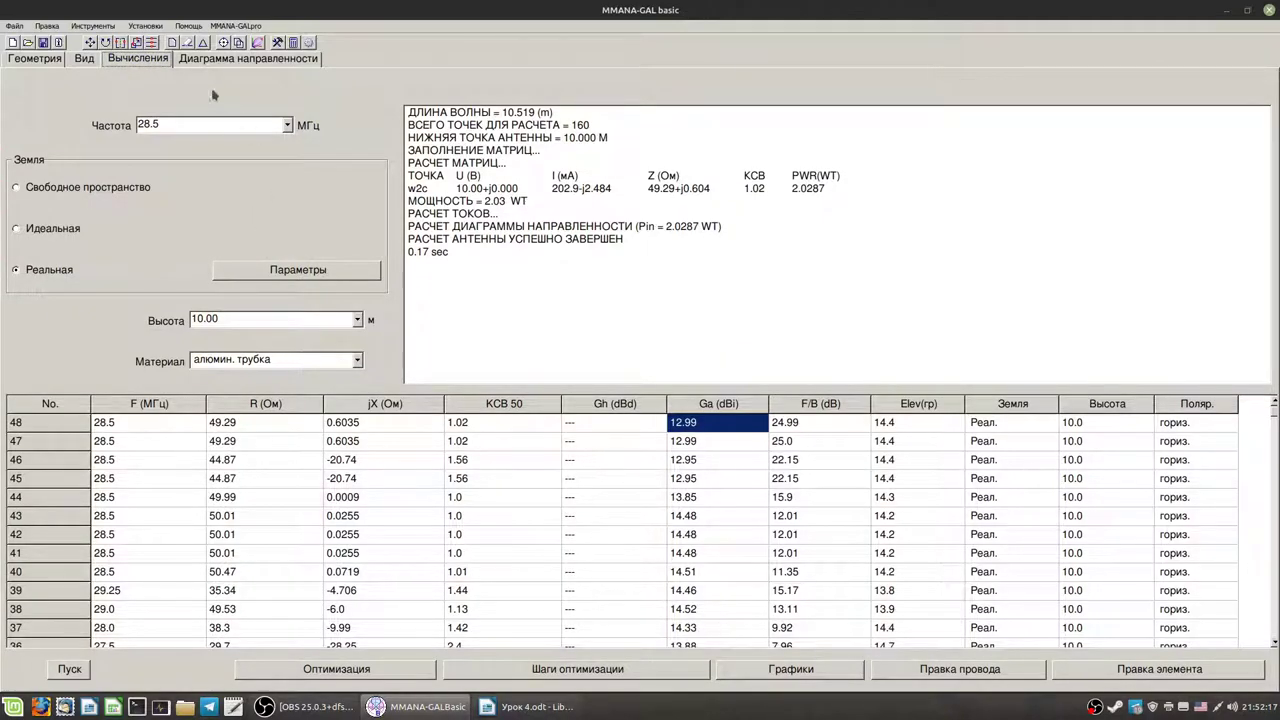
- Set the standard SWR reference resistance R to 25 ohms and recalculate the four-element antenna
click(150, 26)
click(160, 41)
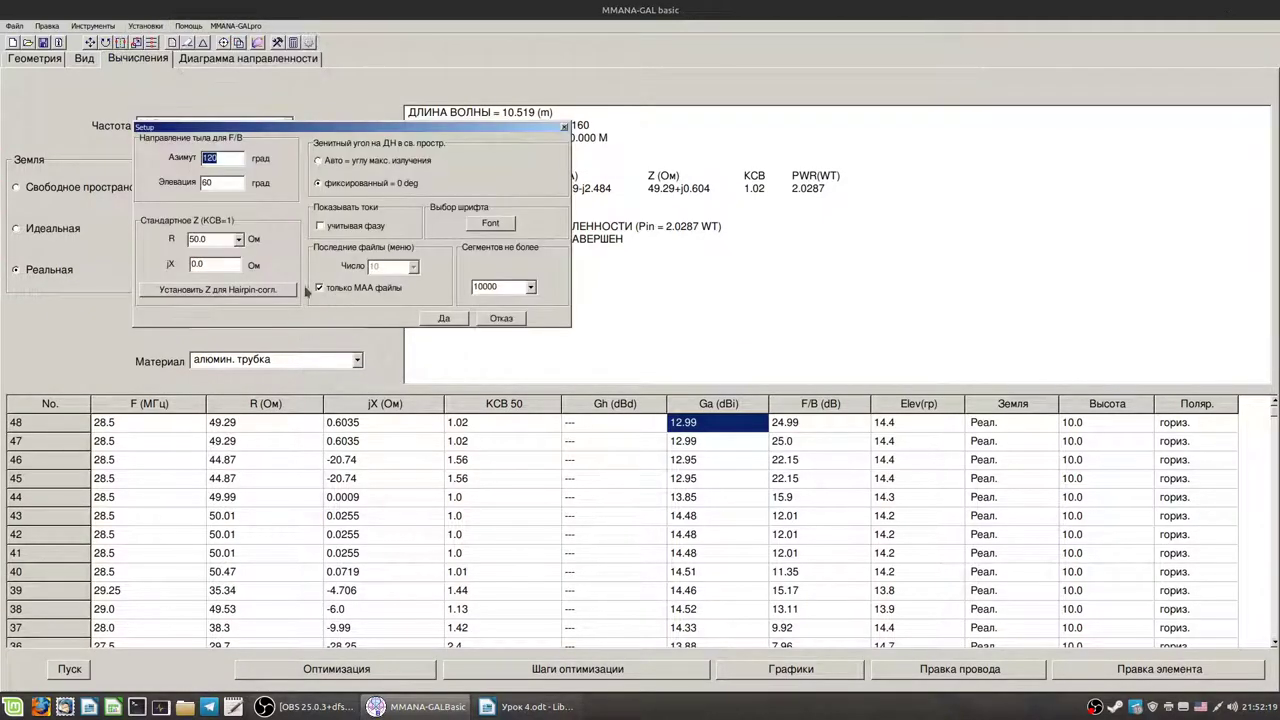
click(239, 240)
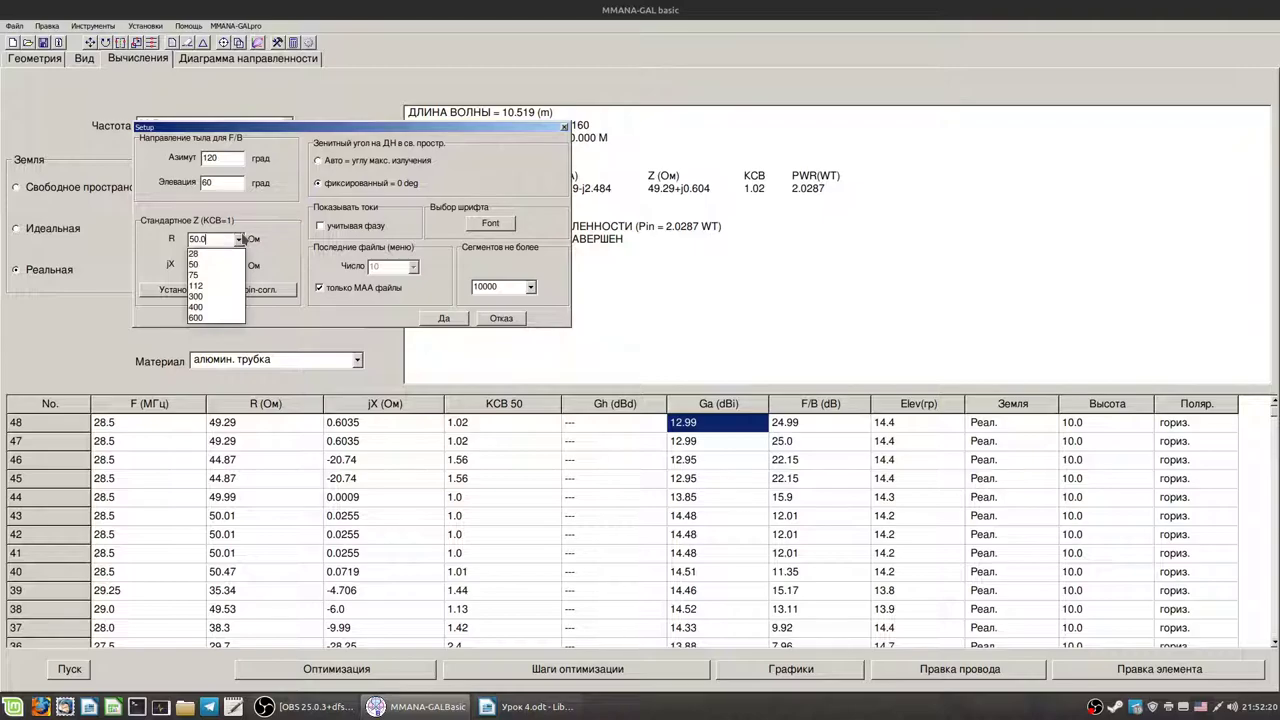
click(200, 253)
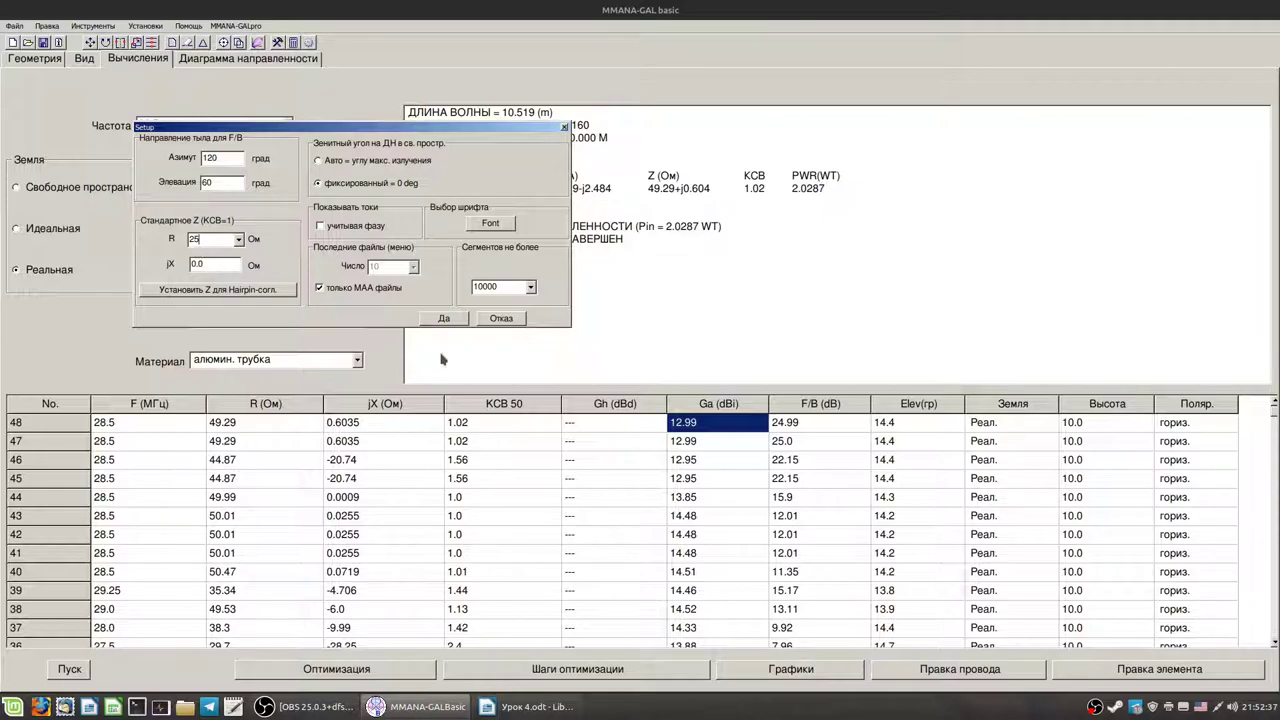
click(444, 318)
click(485, 429)
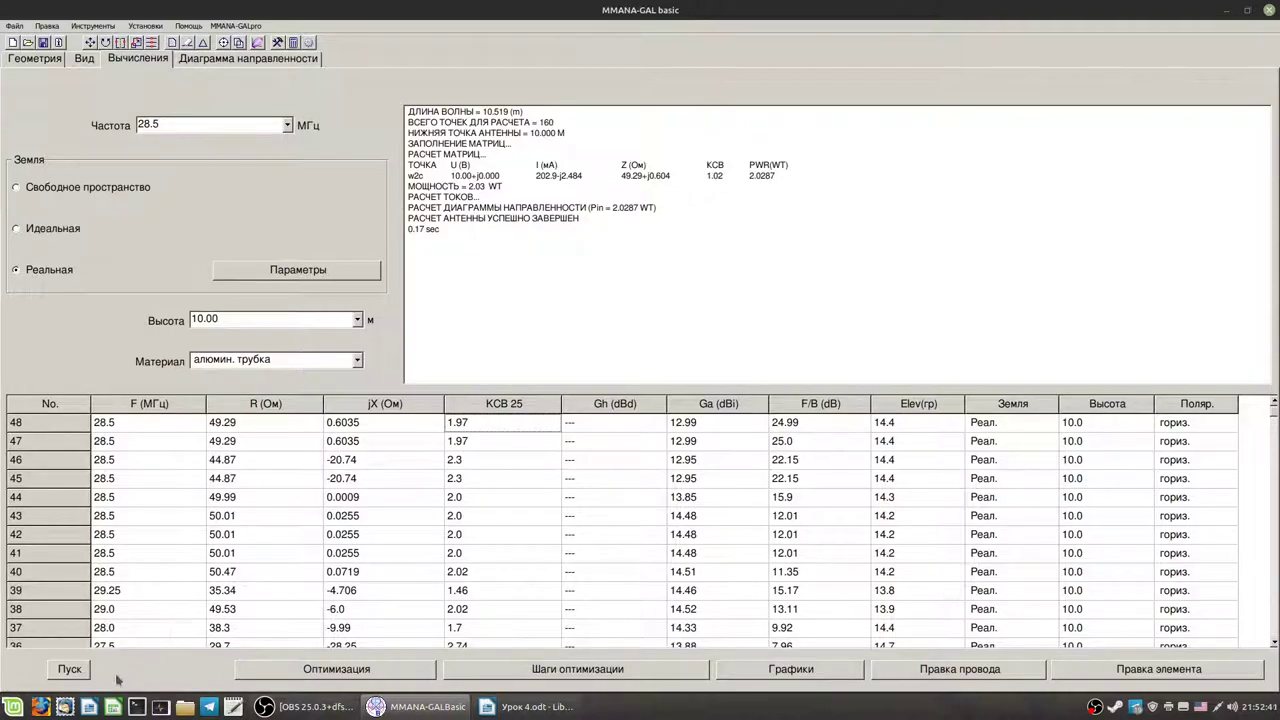
click(70, 669)
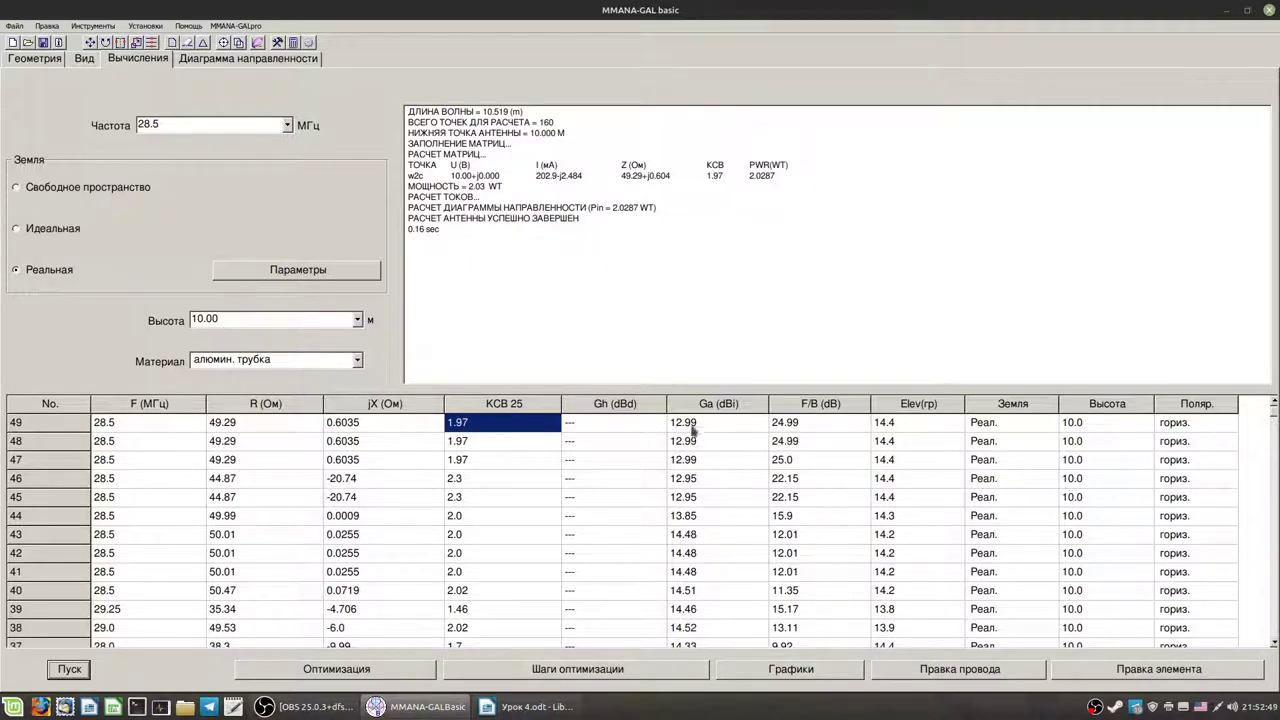
- Review the optimization variables without running them, and inspect the last director's position and the radiation pattern
click(316, 677)
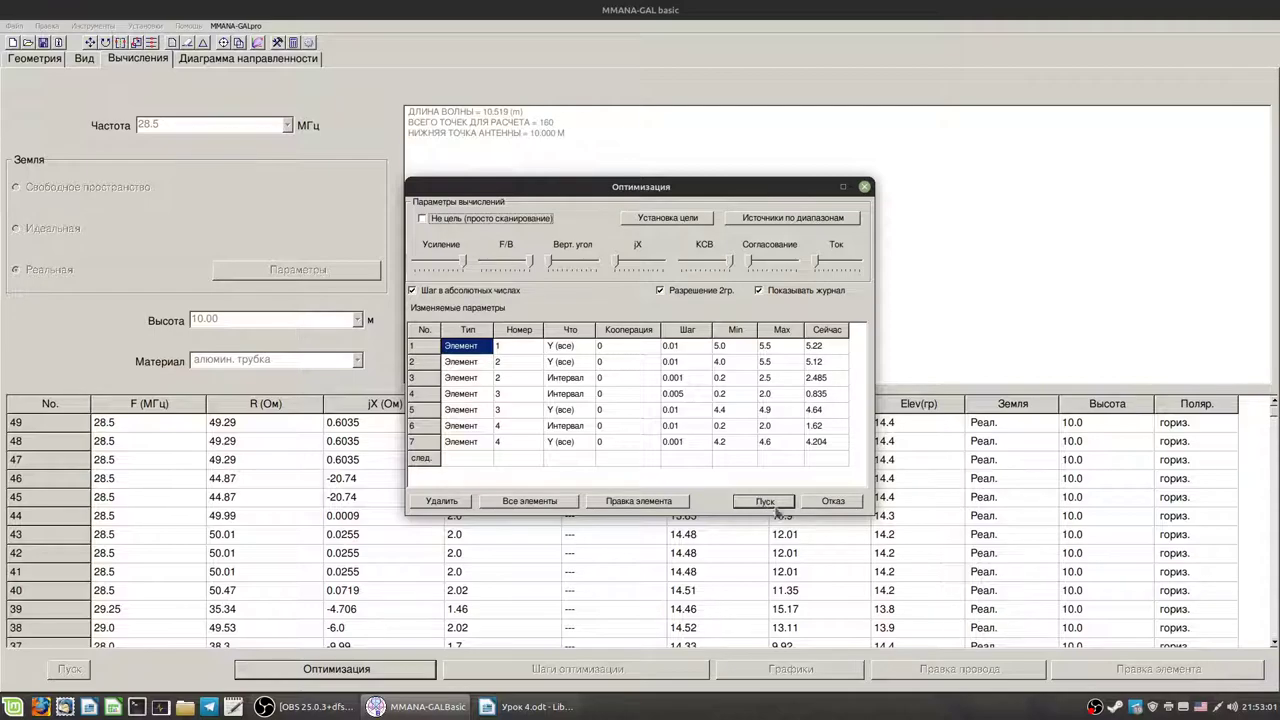
click(818, 502)
click(84, 58)
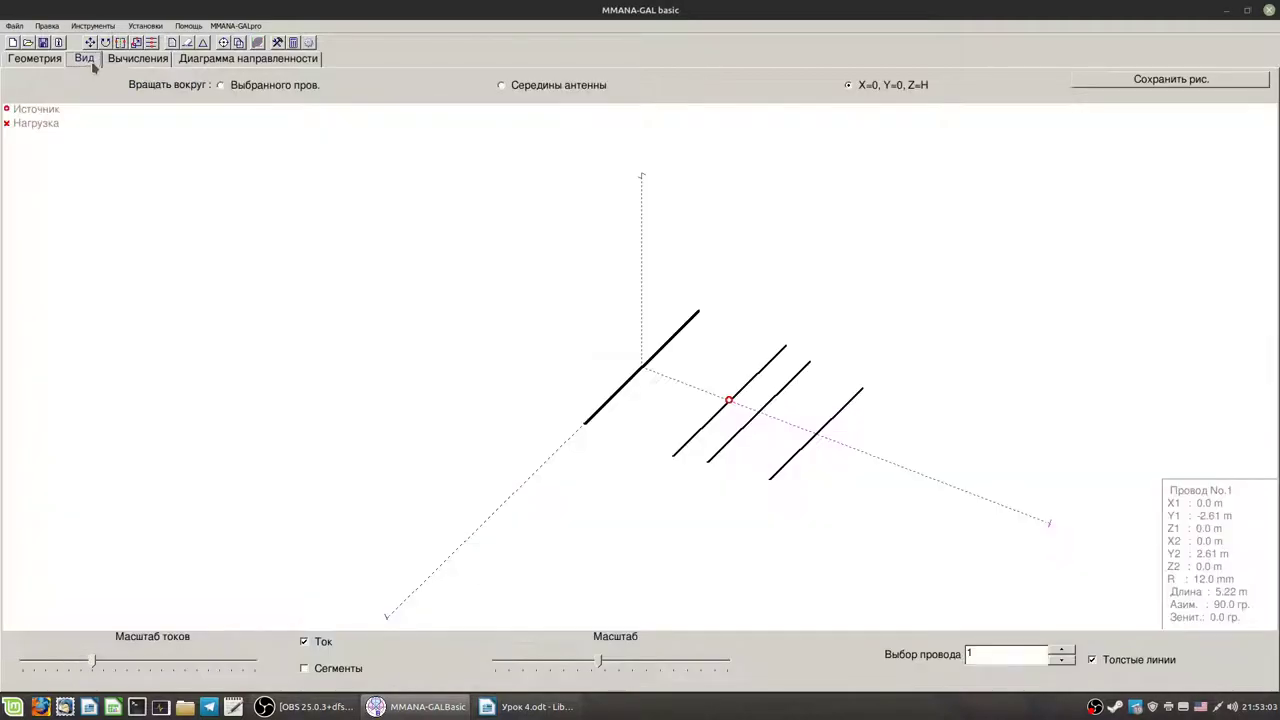
click(819, 431)
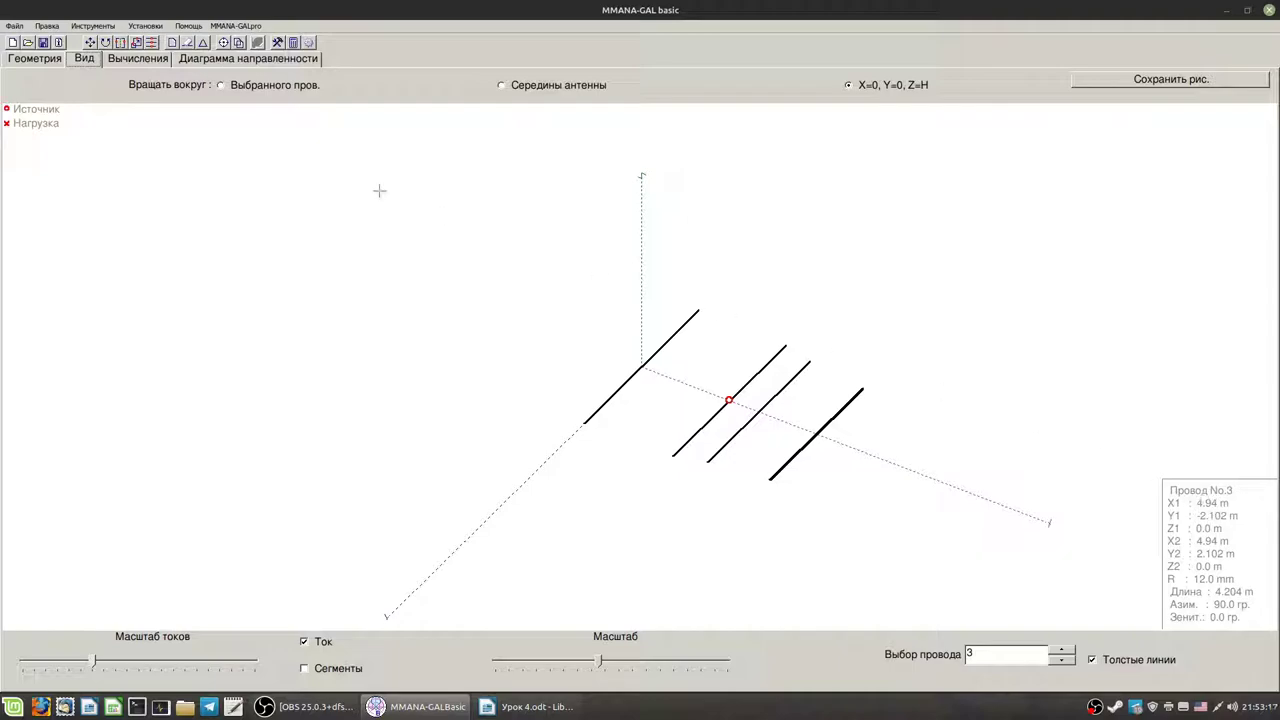
click(222, 59)
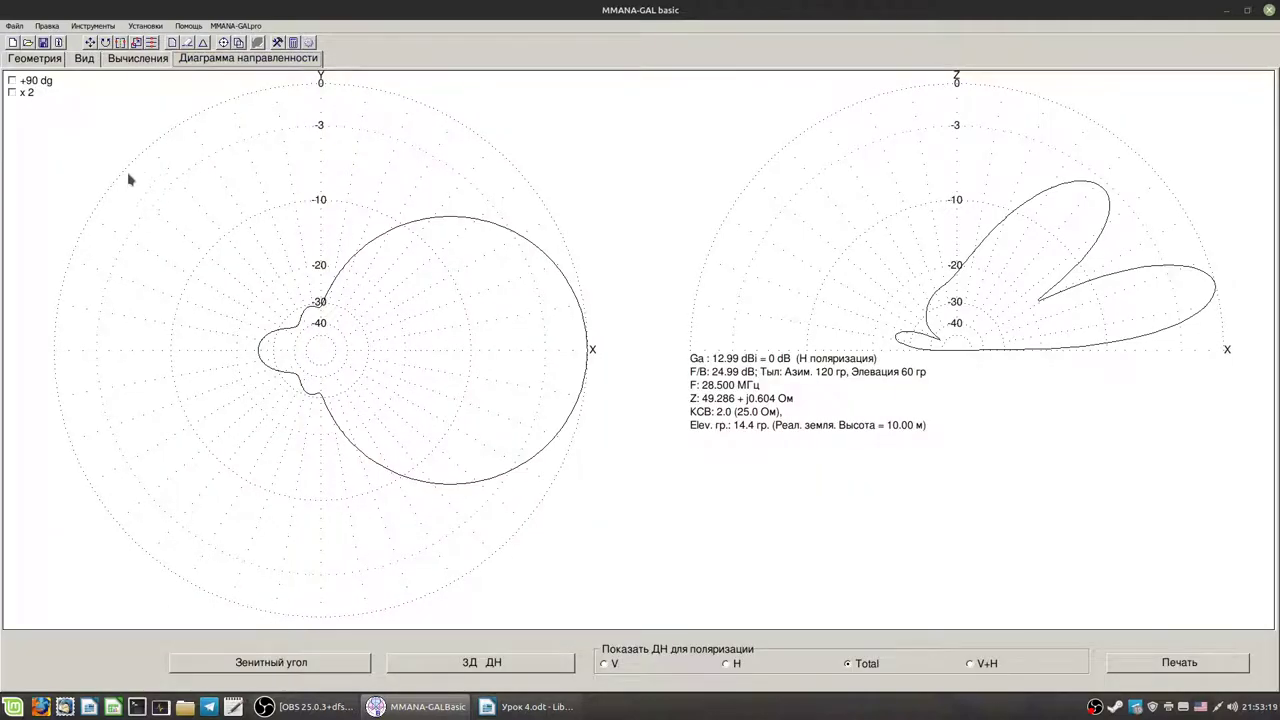
- Run the optimization of the four-element antenna for the 25-ohm reference, watching the layout, and decline saving the optimization table
click(137, 60)
click(342, 668)
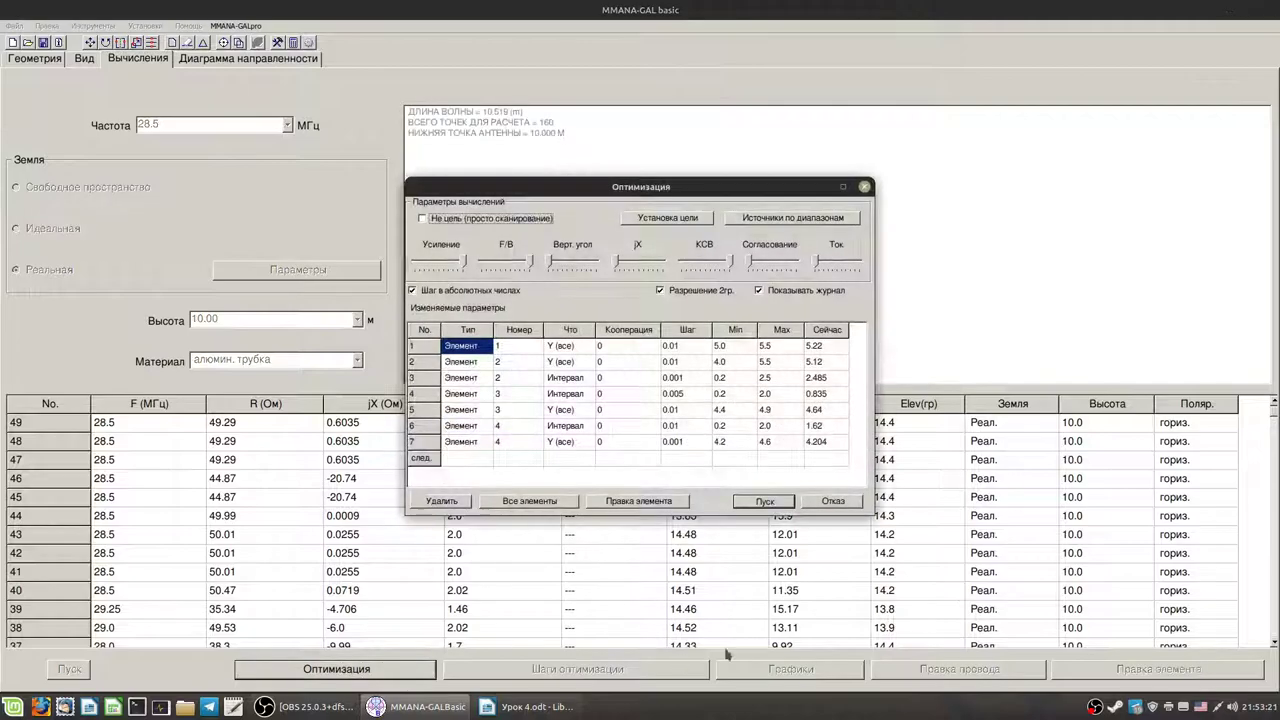
click(766, 504)
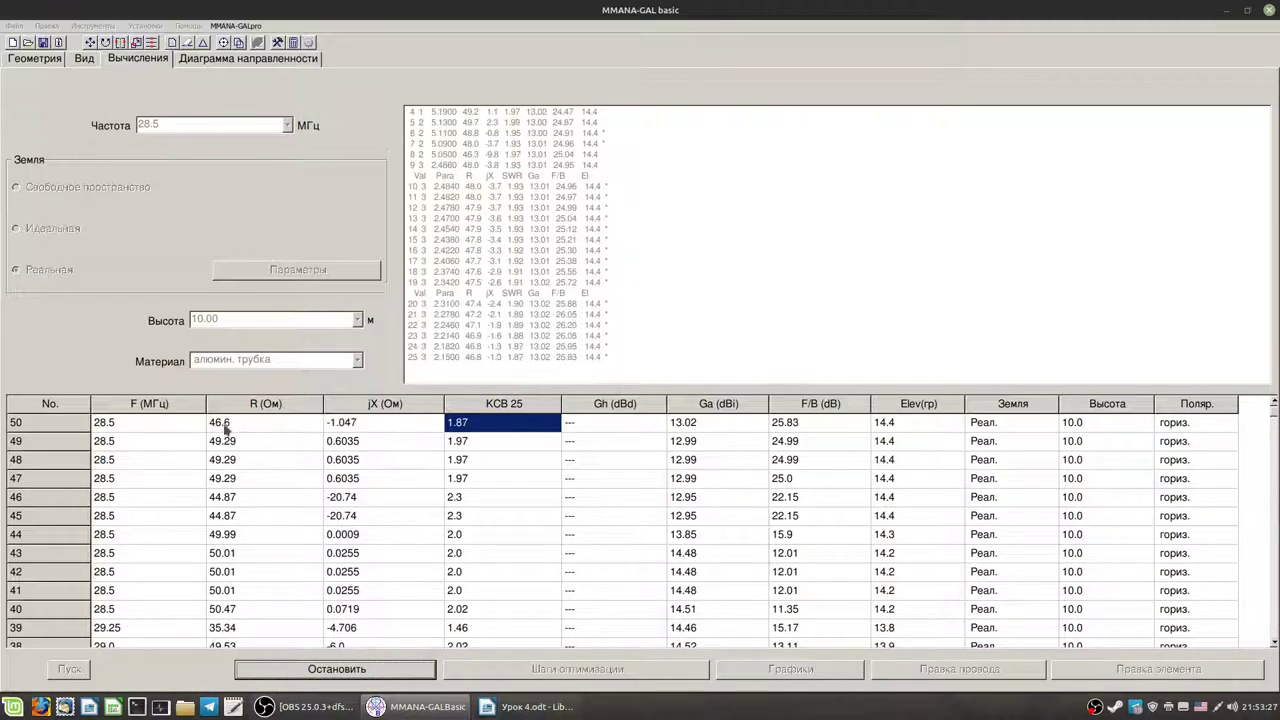
click(86, 58)
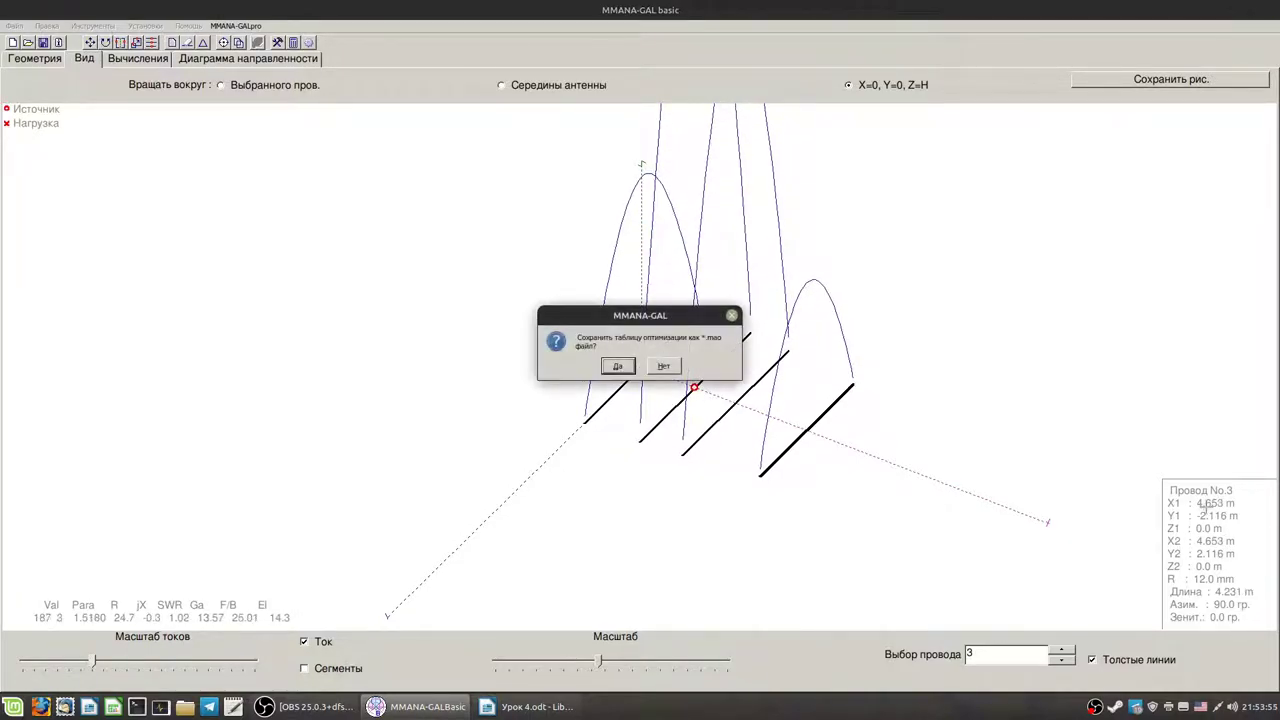
click(670, 366)
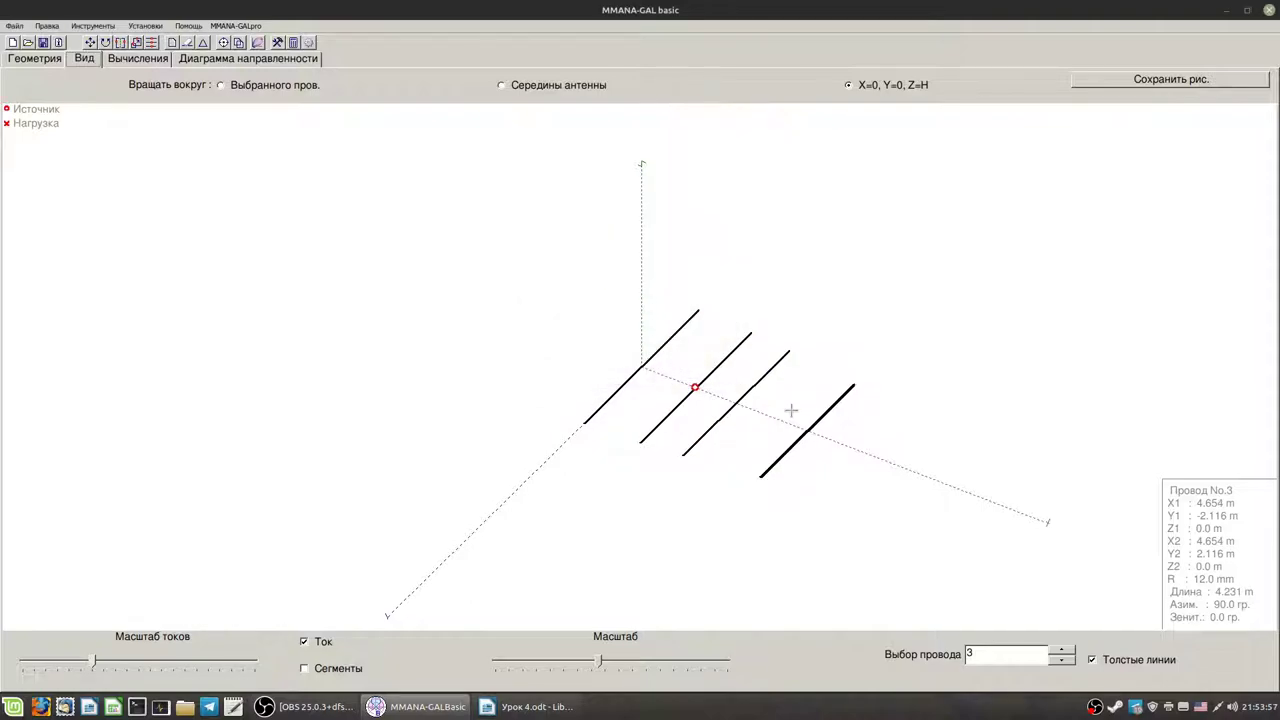
- Recalculate the antenna optimized for 25 ohms and check its gain and front-to-back ratio
click(138, 58)
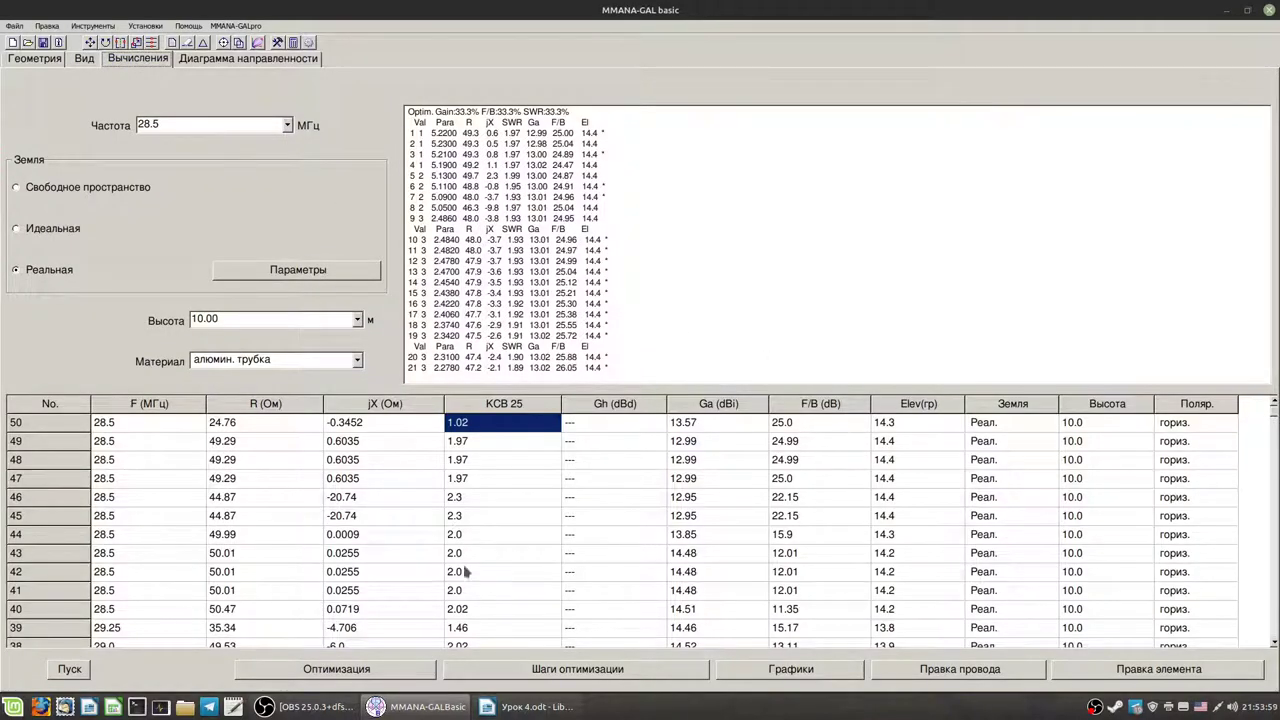
click(68, 674)
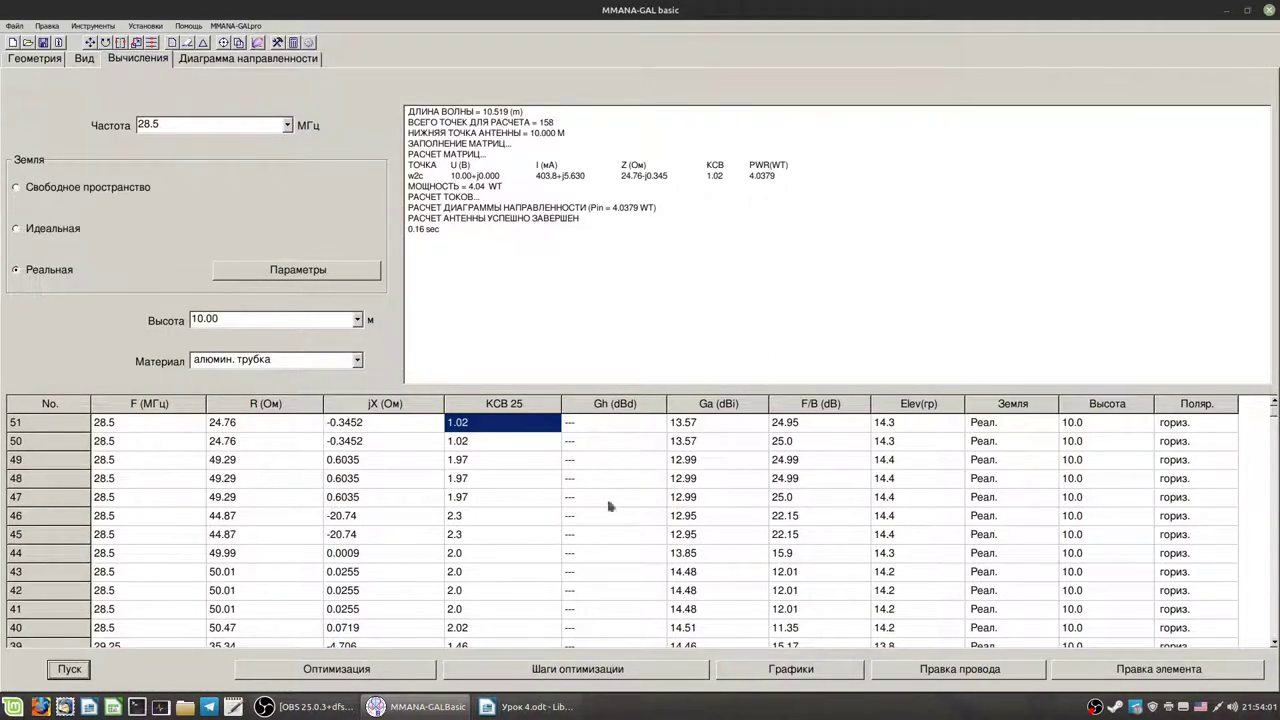
click(690, 427)
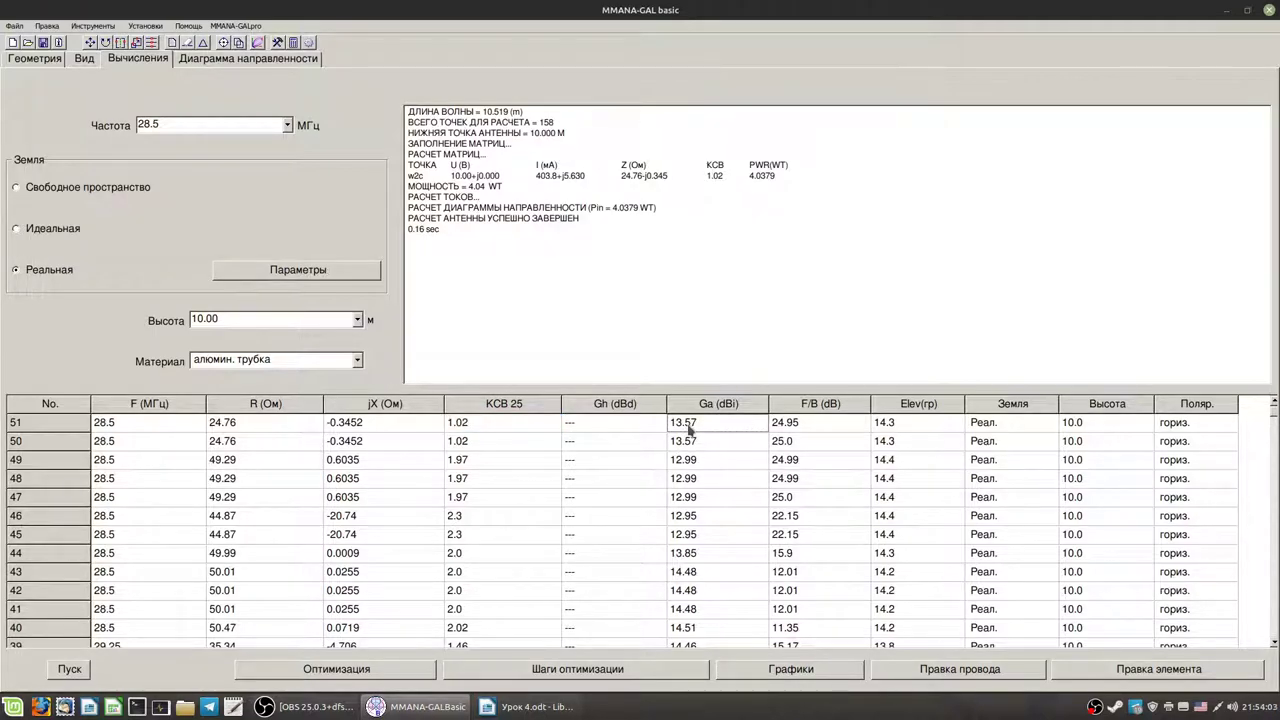
click(783, 427)
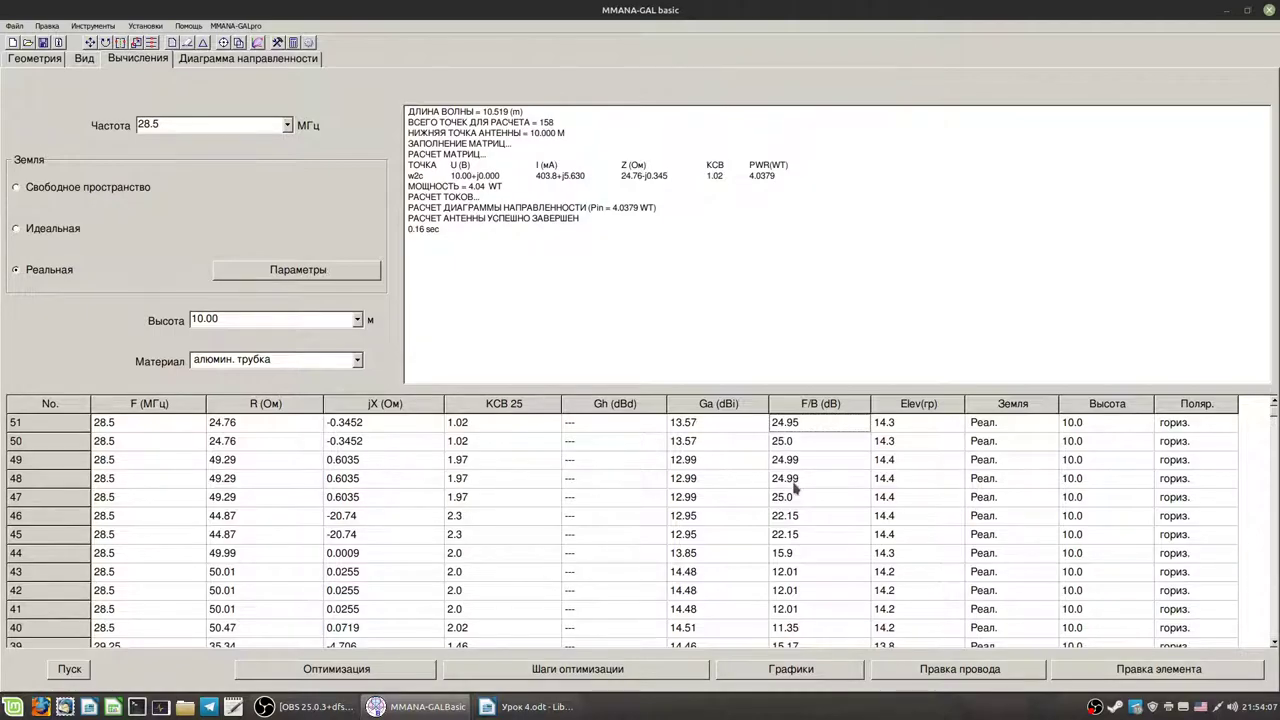
- Compare the gain and front-to-back ratio of the 25-ohm design with the earlier 50-ohm design's results
click(698, 483)
click(700, 427)
click(684, 481)
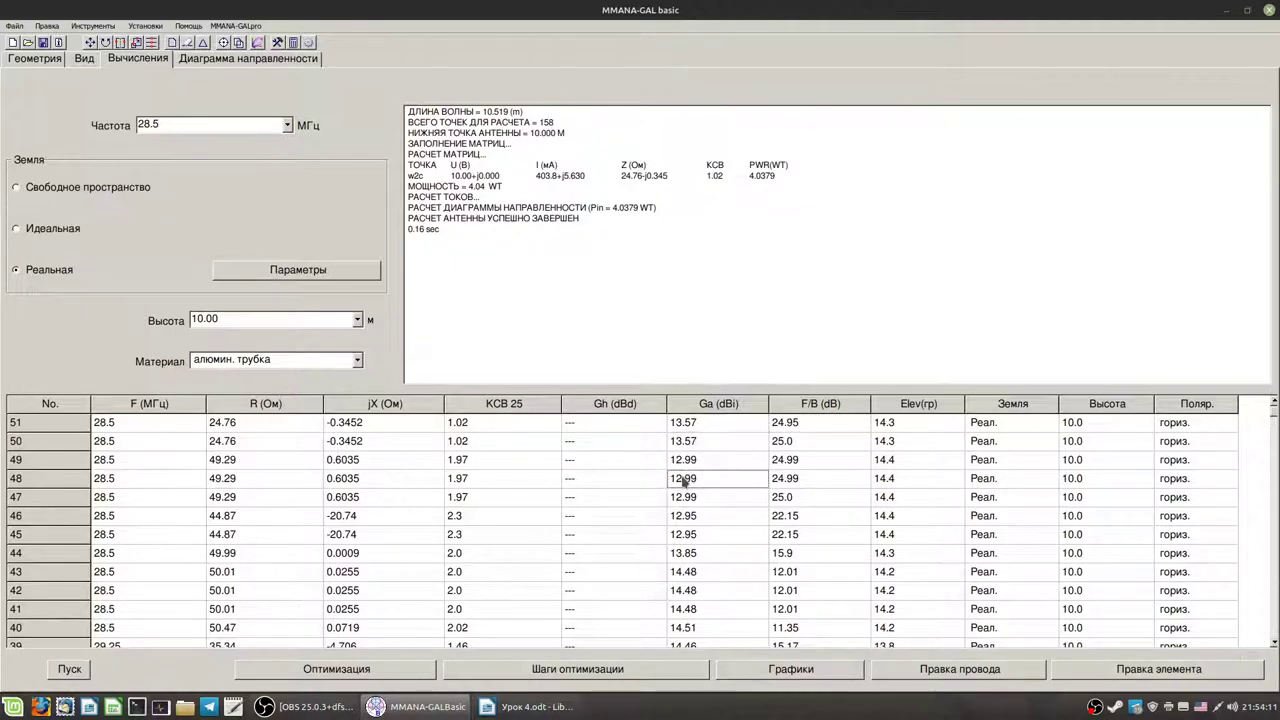
click(693, 422)
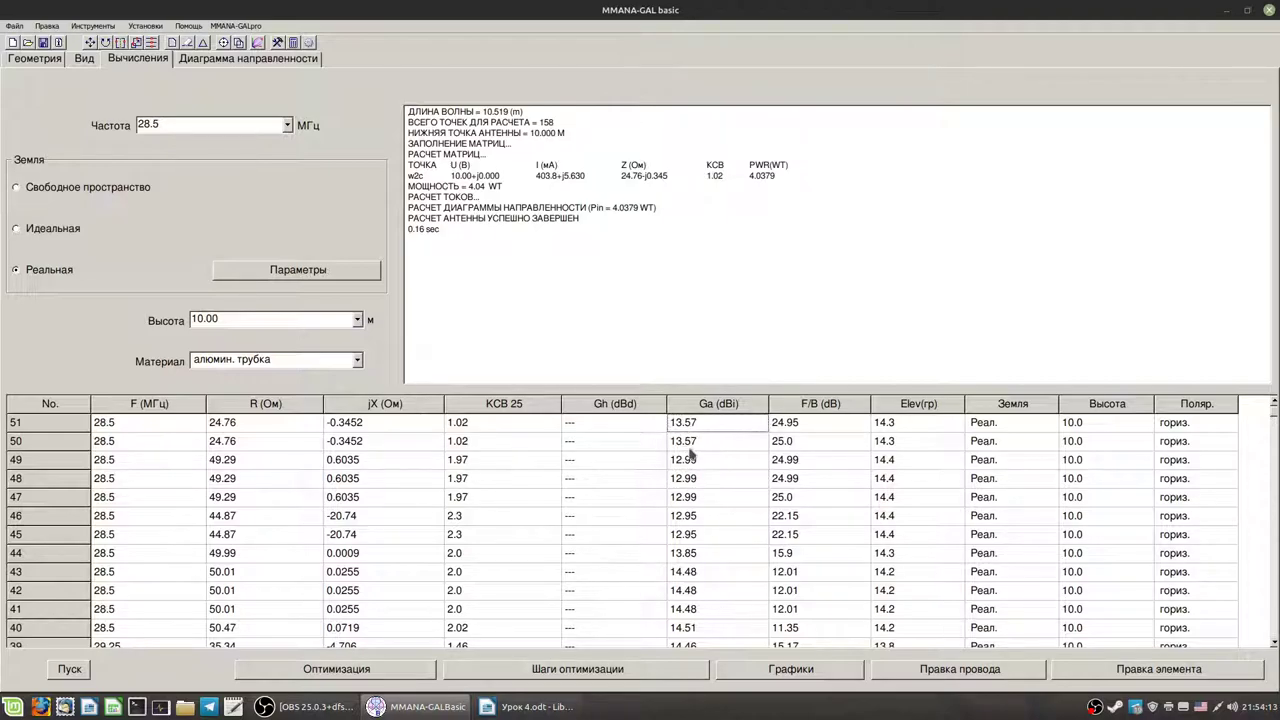
click(684, 497)
click(700, 427)
click(690, 496)
click(785, 497)
click(796, 459)
click(796, 425)
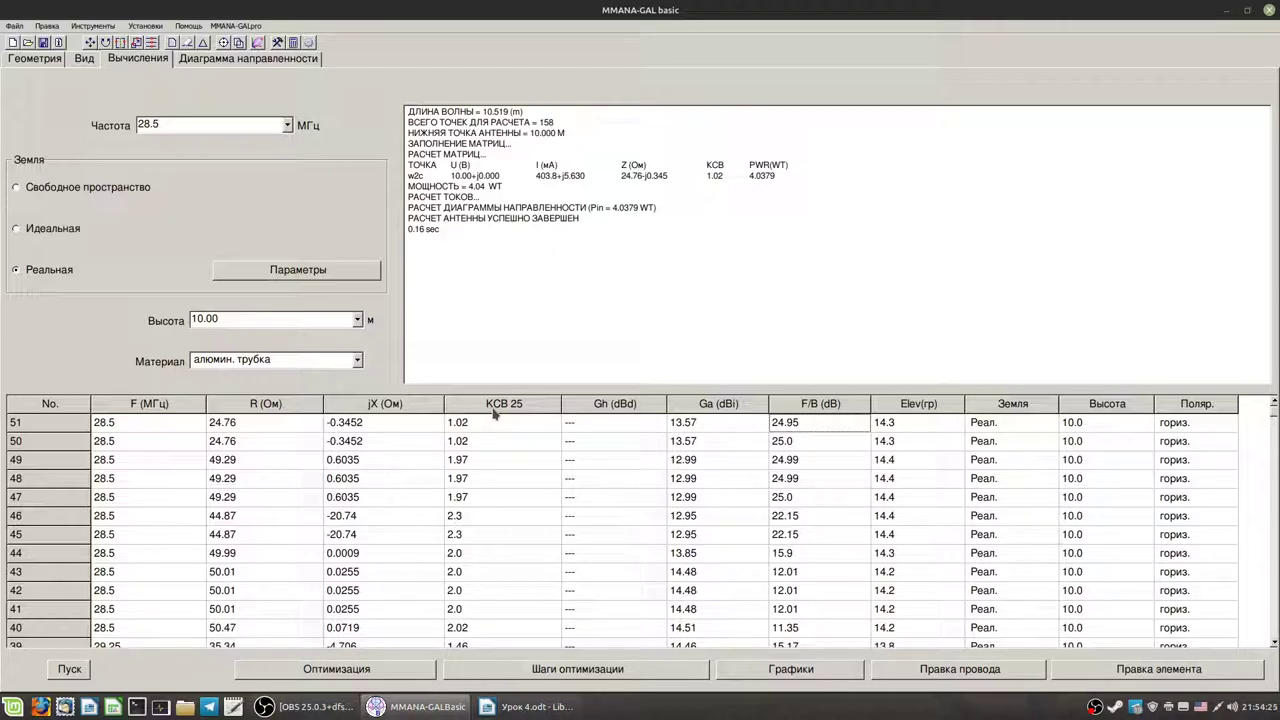
- Examine the dimensions and positions of the reflector, driven element and last director in the optimized antenna layout
click(35, 58)
click(90, 61)
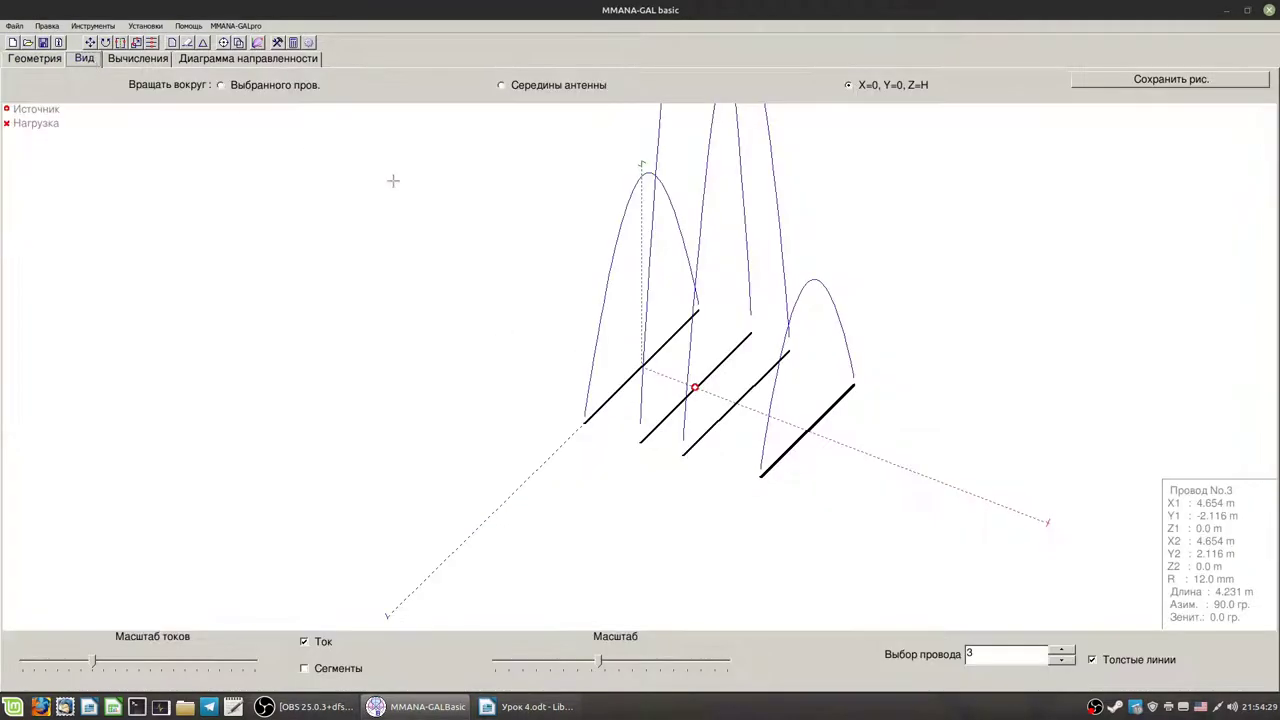
click(684, 400)
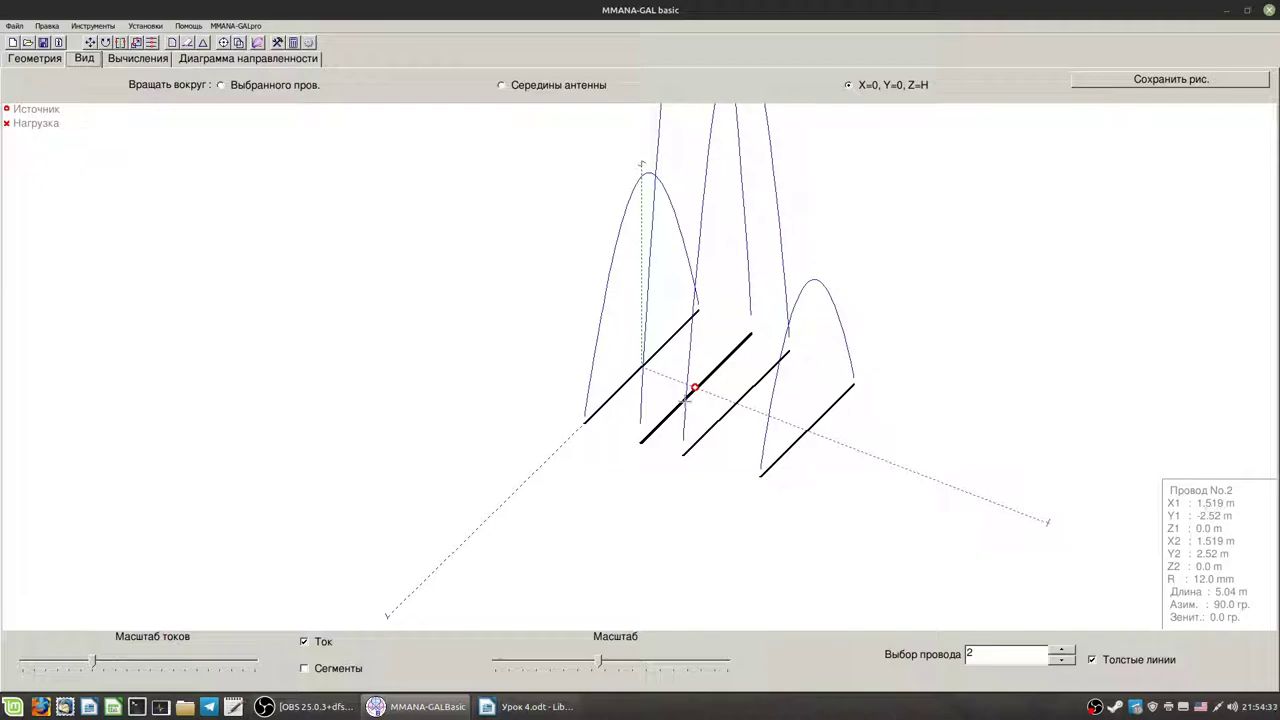
click(621, 382)
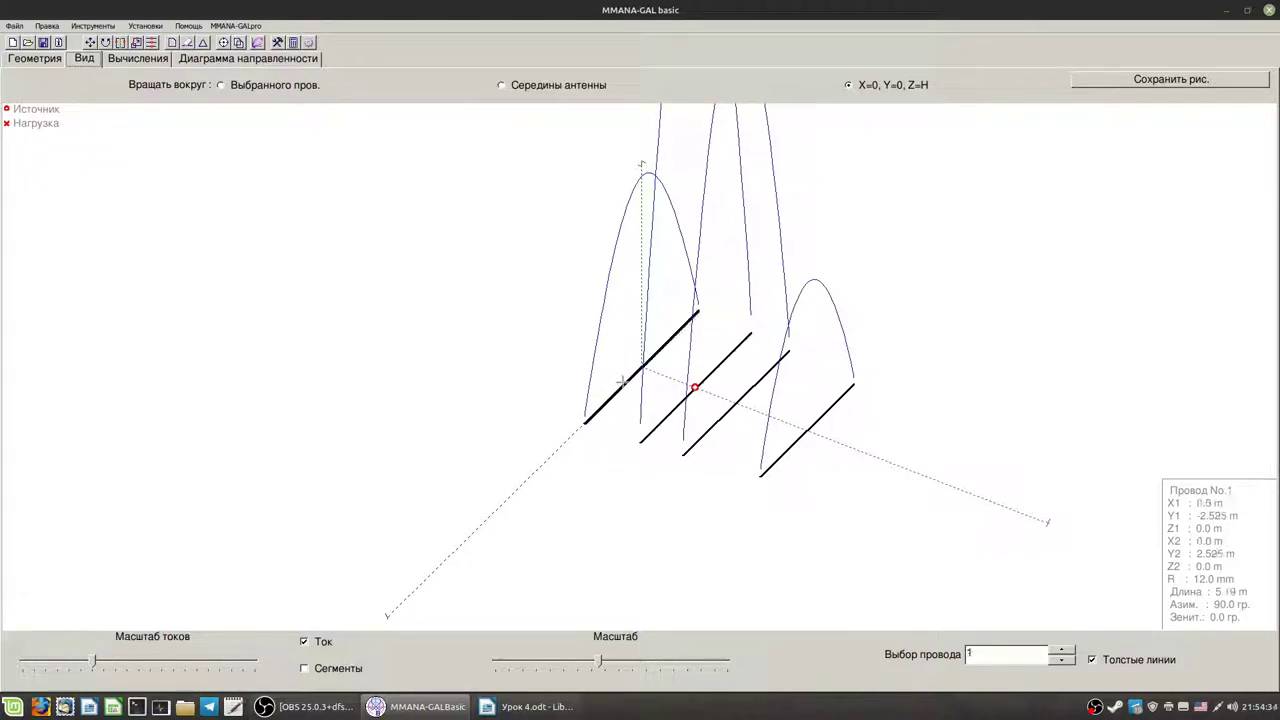
click(666, 418)
click(811, 432)
drag(963, 514, 971, 517)
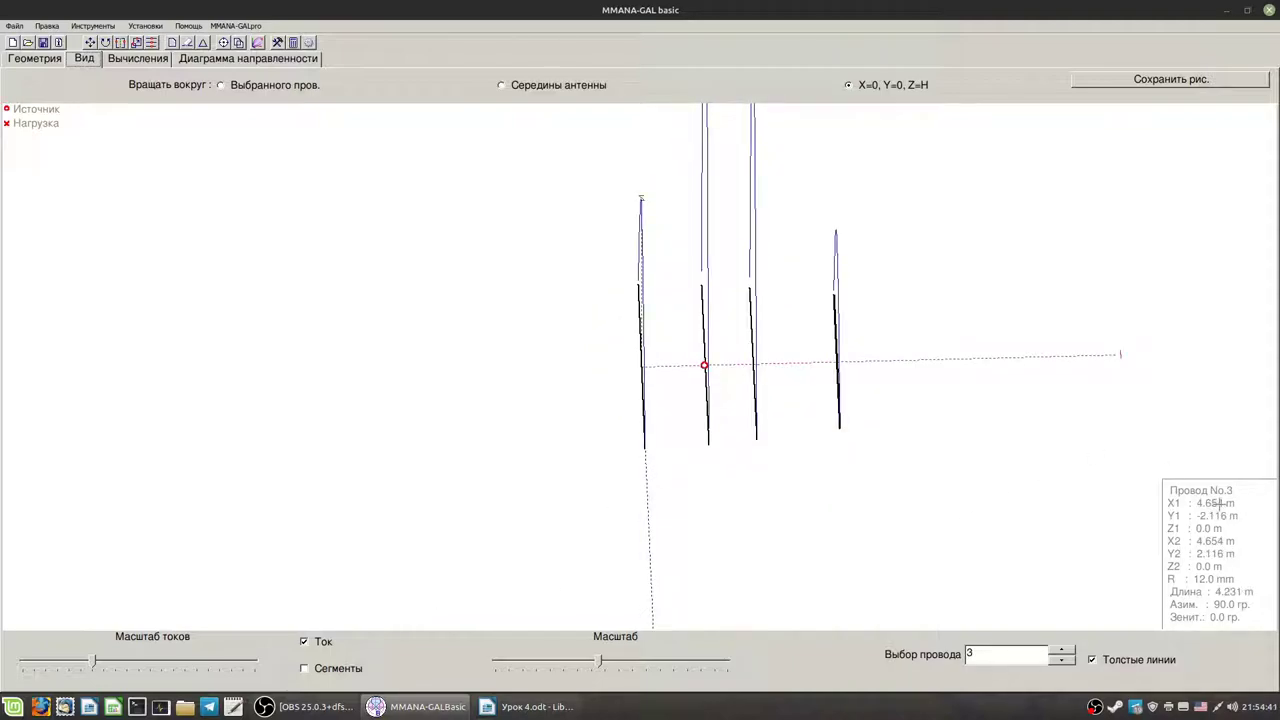
mouse_move(972, 463)
mouse_down()
mouse_move(946, 453)
mouse_move(971, 471)
mouse_up()
- Compare the boom positions and lengths of the driven element and the two directors to judge their spacing
click(750, 393)
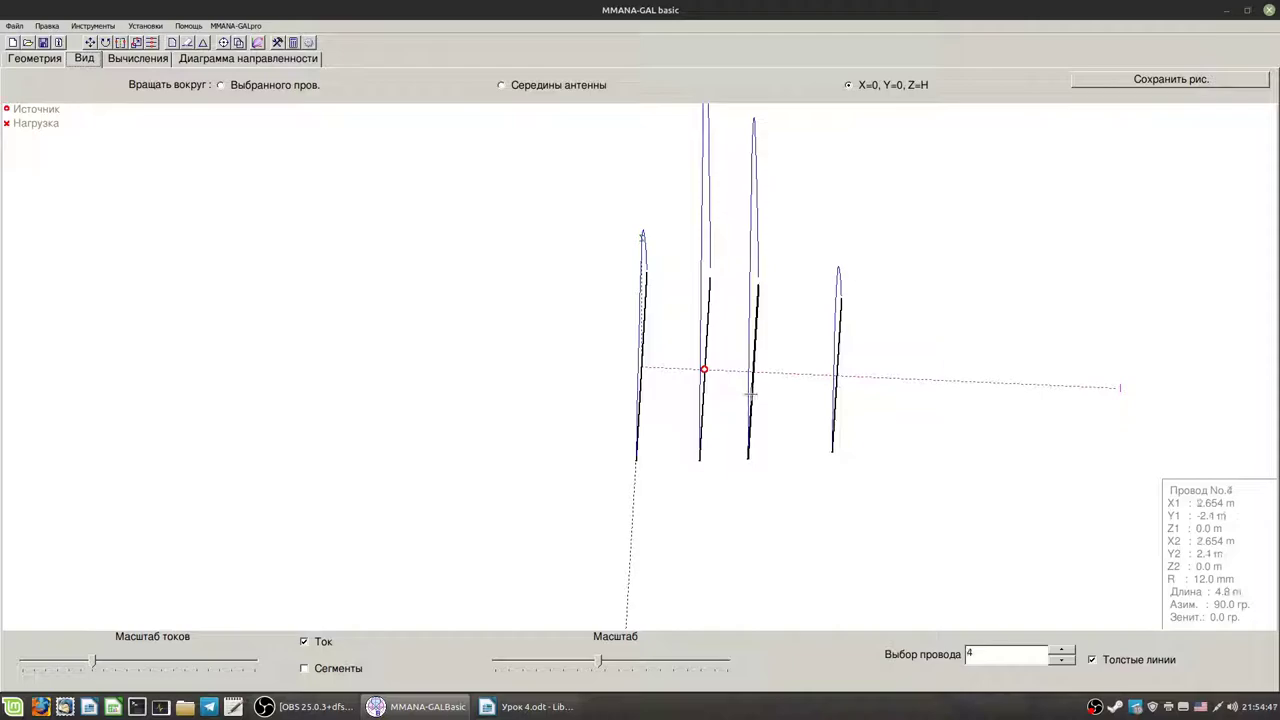
click(704, 392)
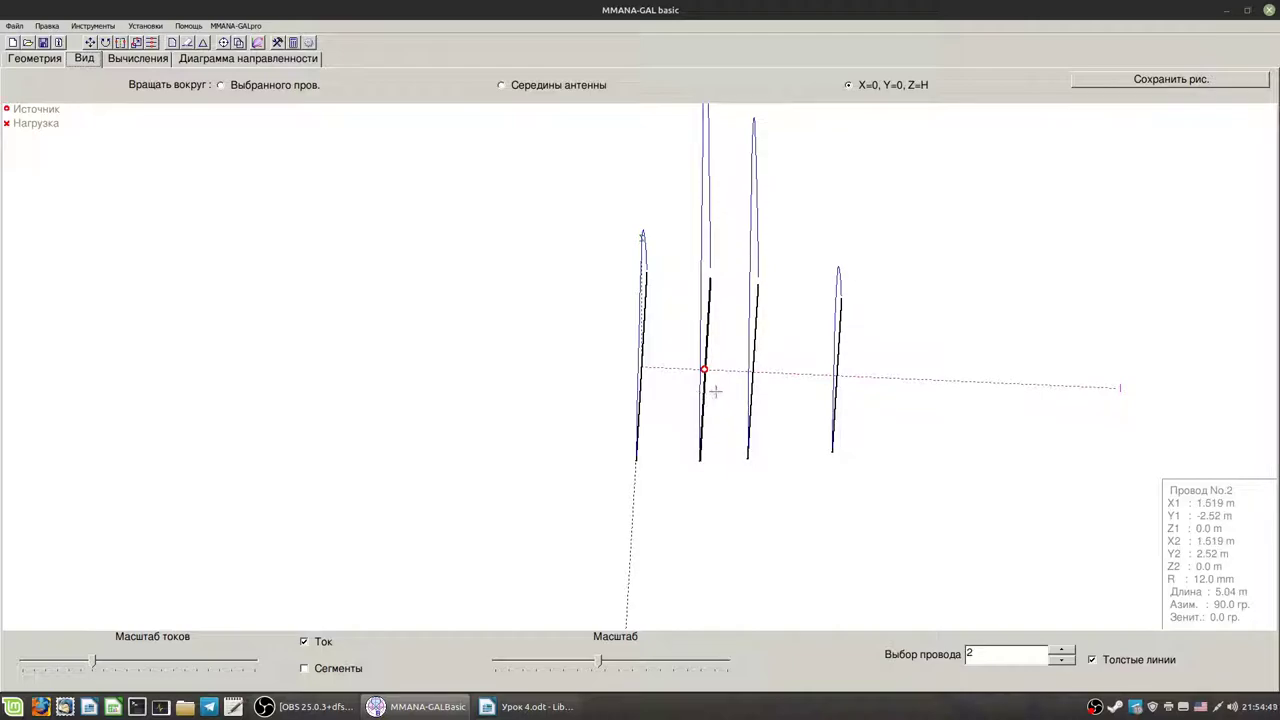
click(752, 392)
click(838, 396)
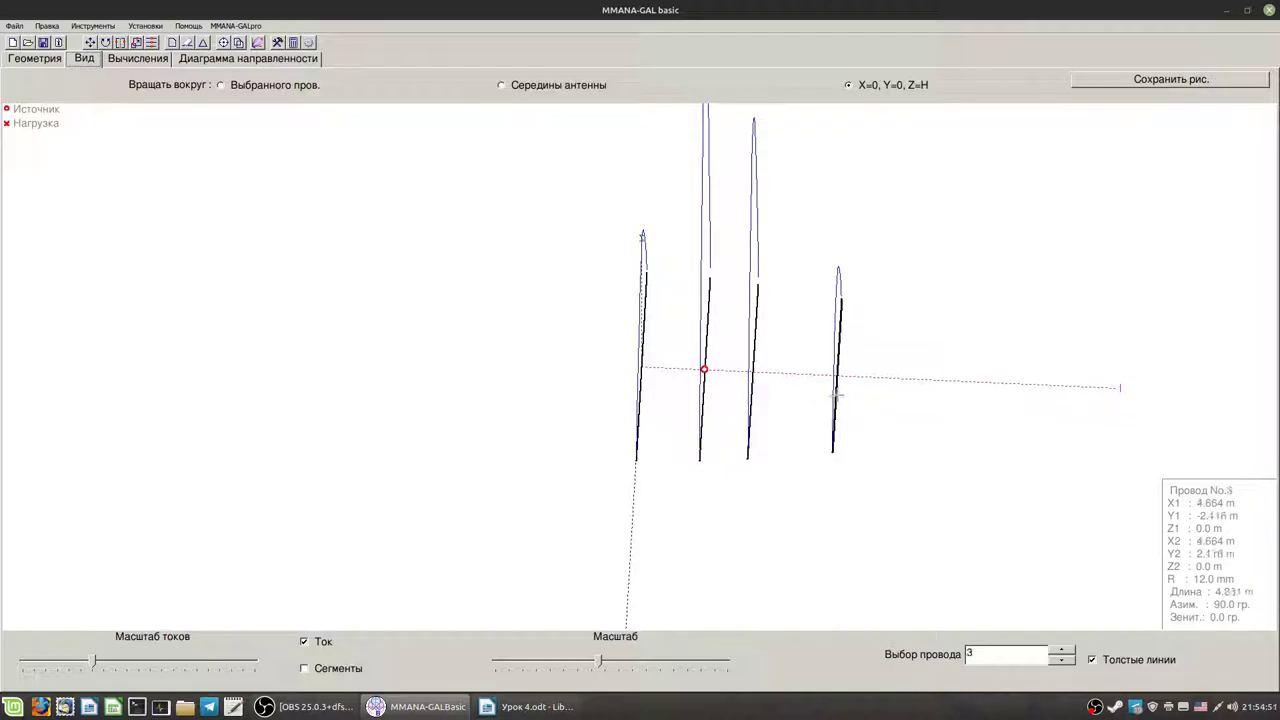
click(751, 391)
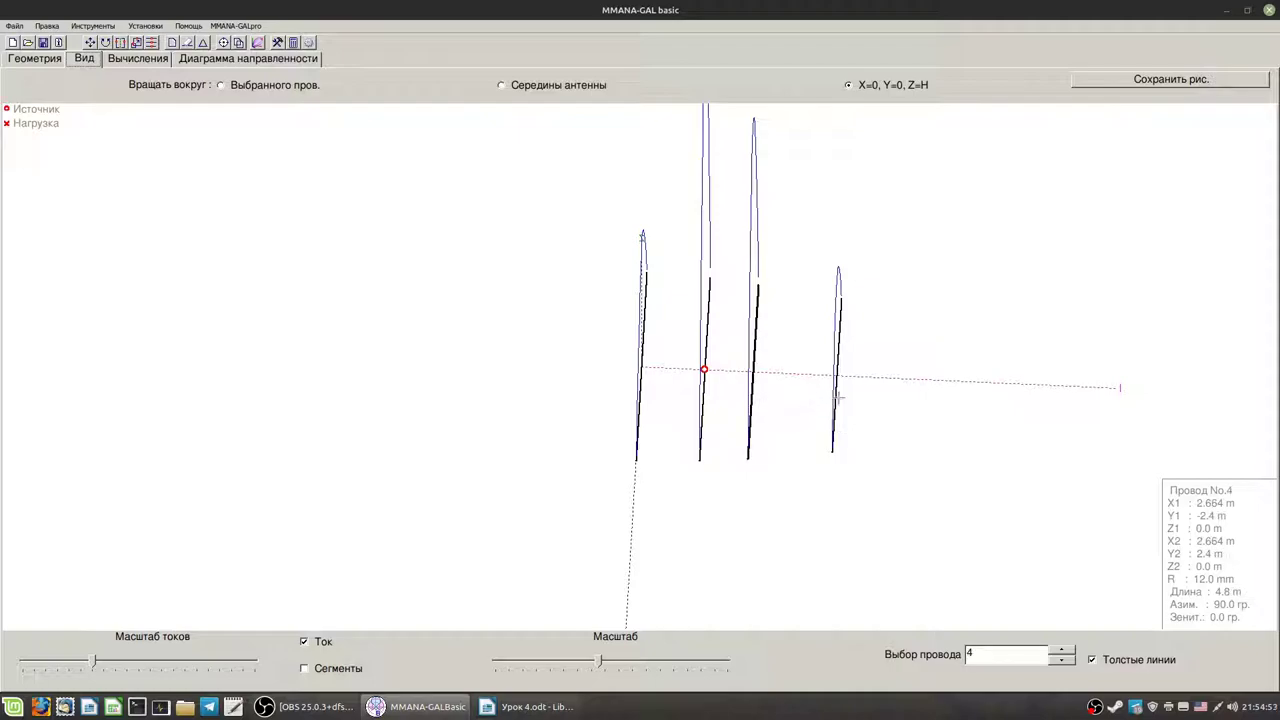
click(833, 398)
click(751, 428)
click(835, 410)
click(753, 410)
click(833, 403)
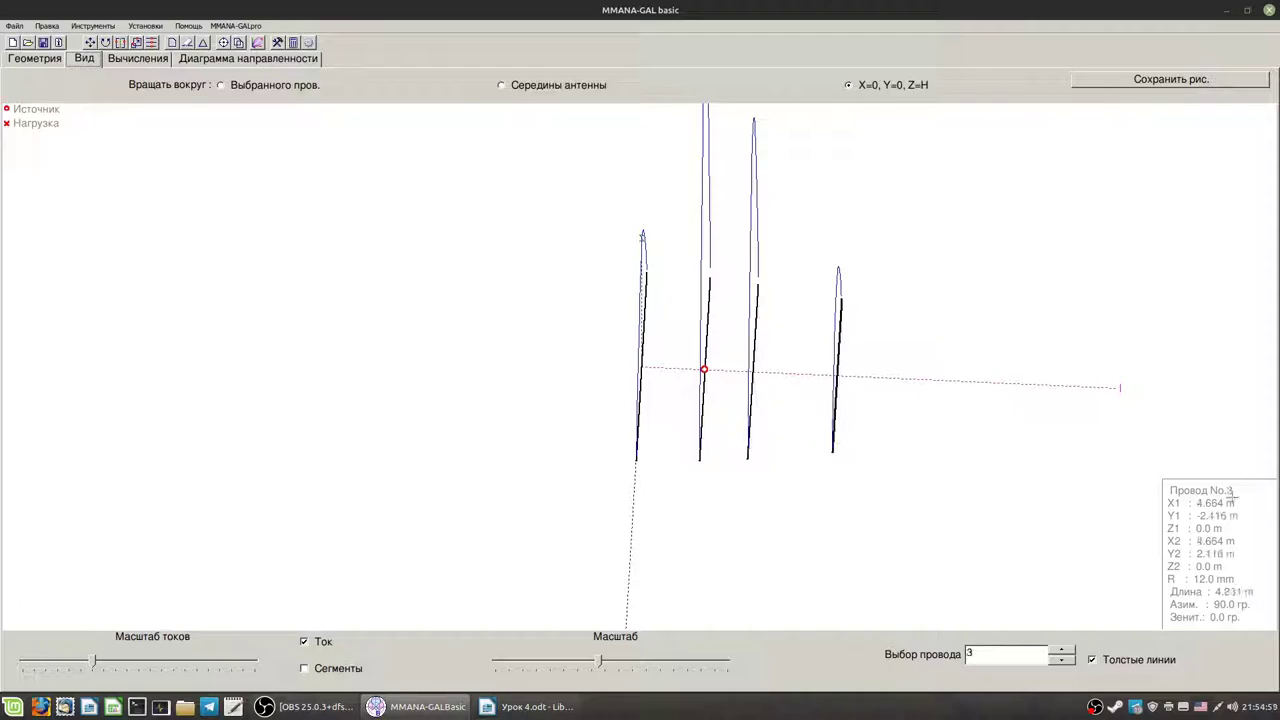
click(748, 433)
click(116, 64)
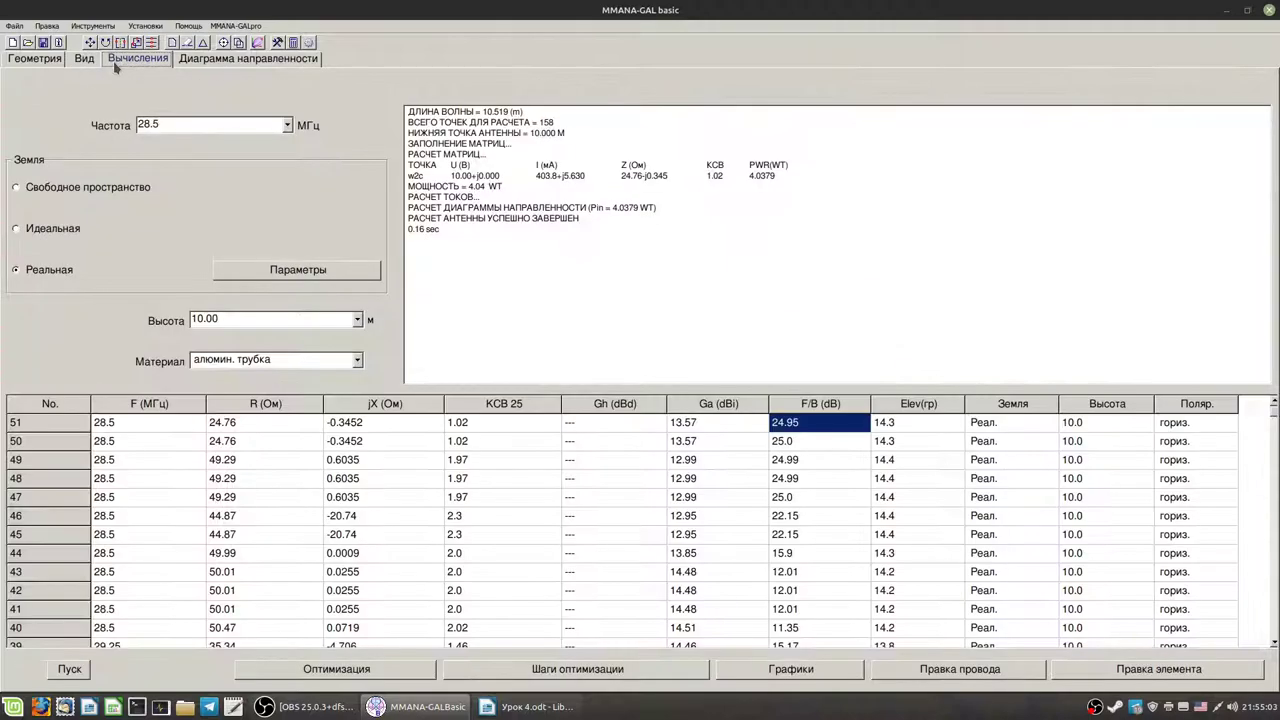
click(84, 59)
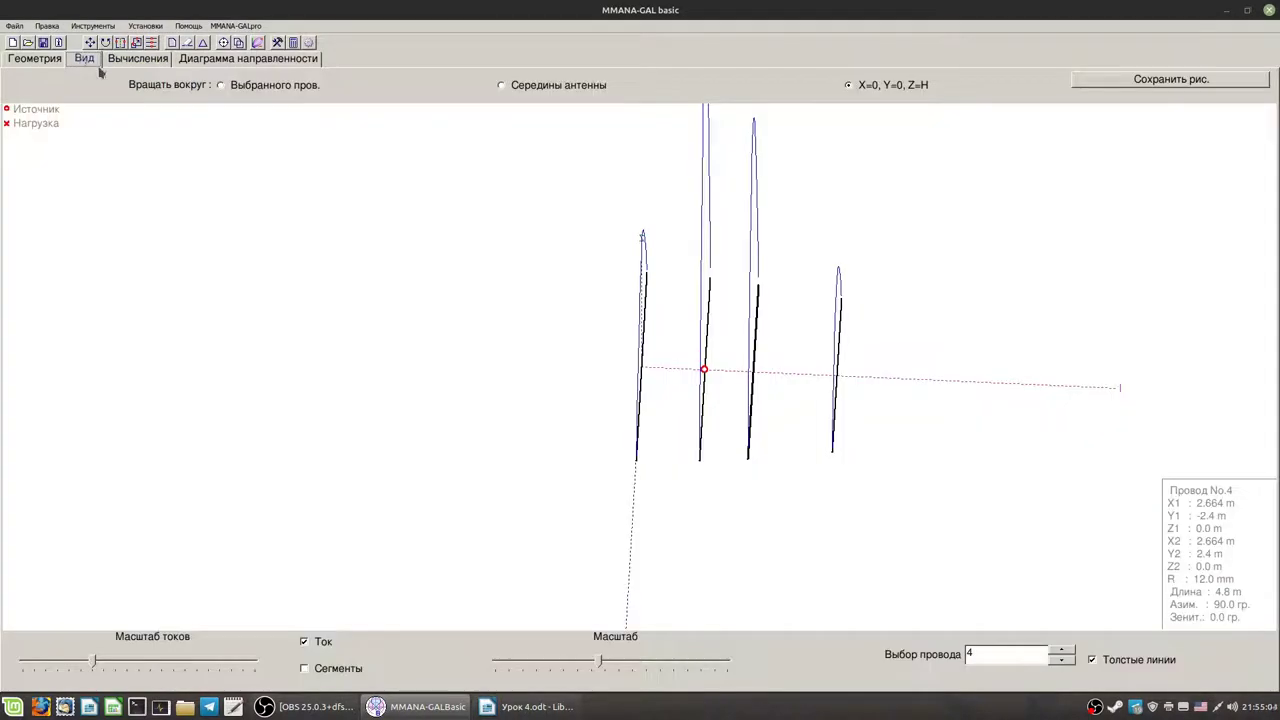
- Change element 4's current spacing in the optimization parameters, run the optimization and decline saving the optimization table
click(160, 60)
click(336, 668)
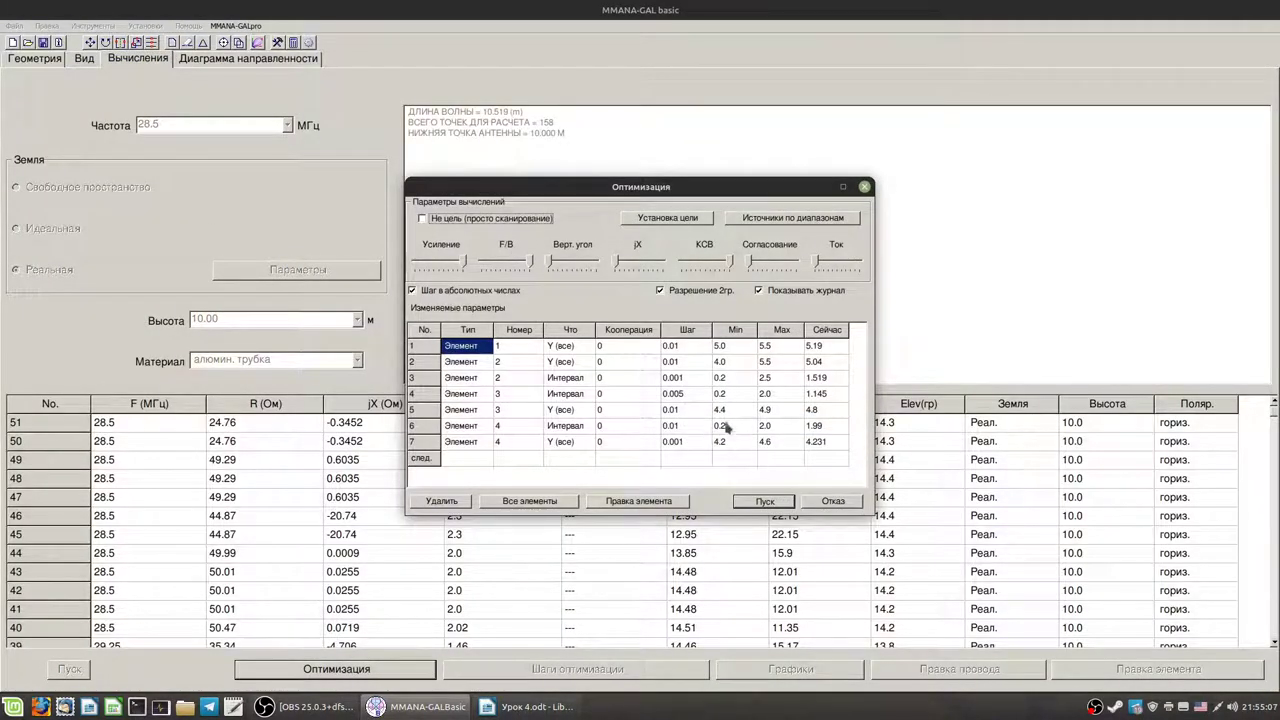
click(773, 395)
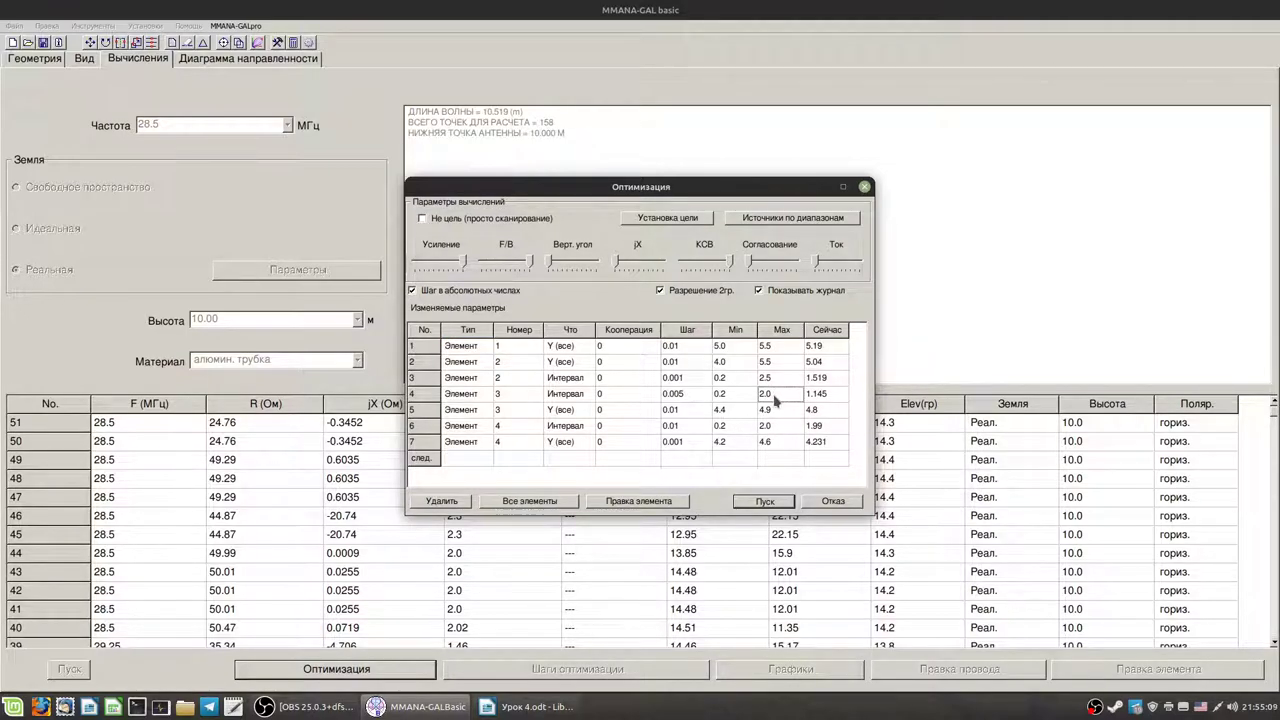
click(777, 428)
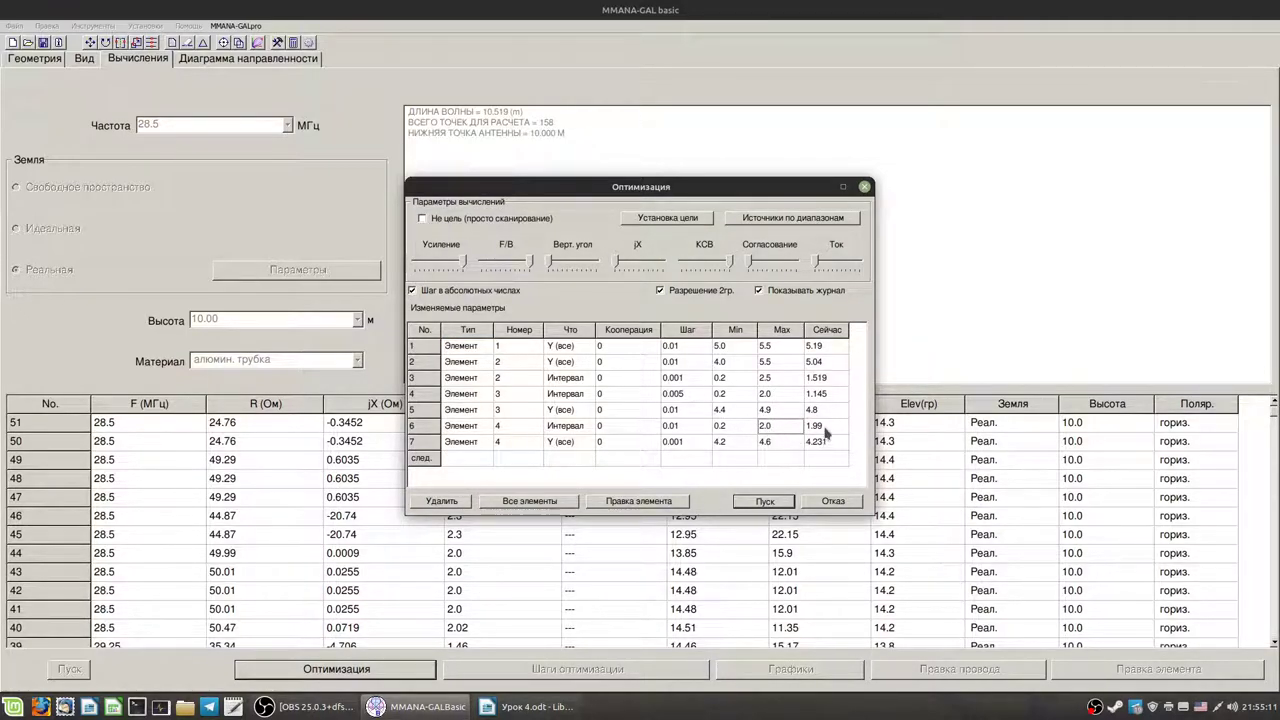
click(815, 427)
click(815, 427)
click(826, 425)
text(0)
click(768, 427)
click(768, 428)
click(744, 503)
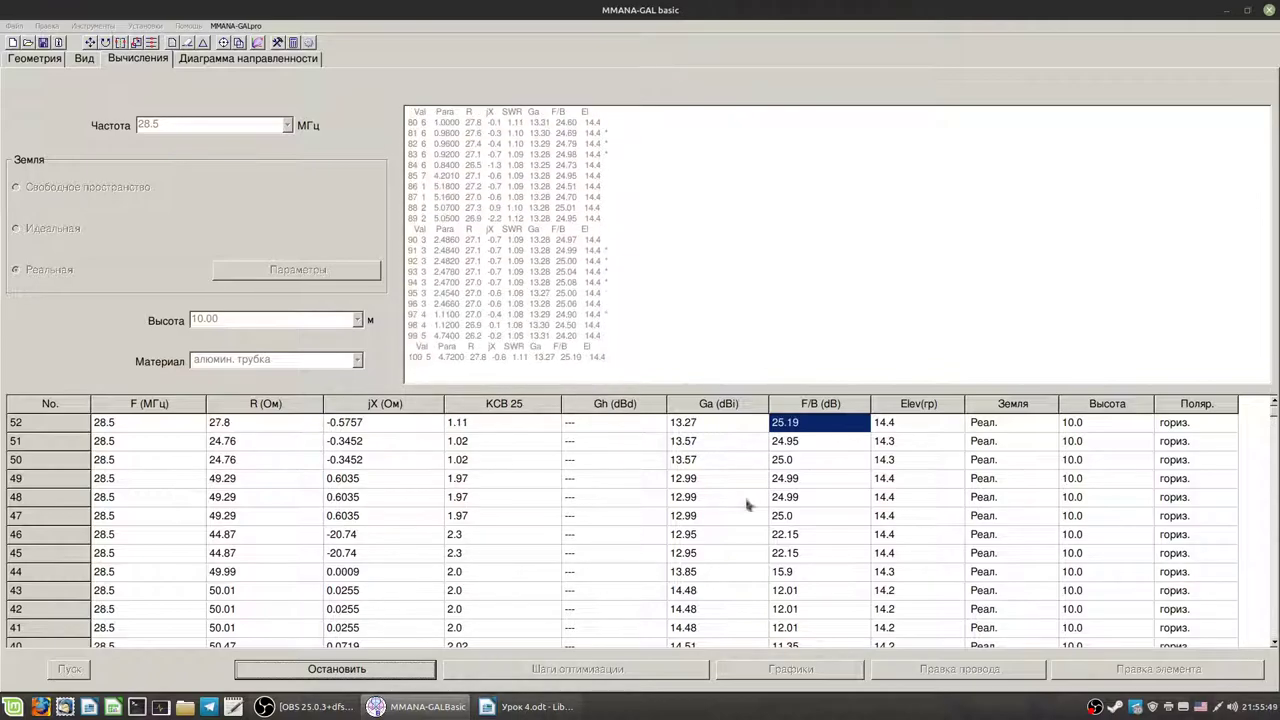
click(86, 58)
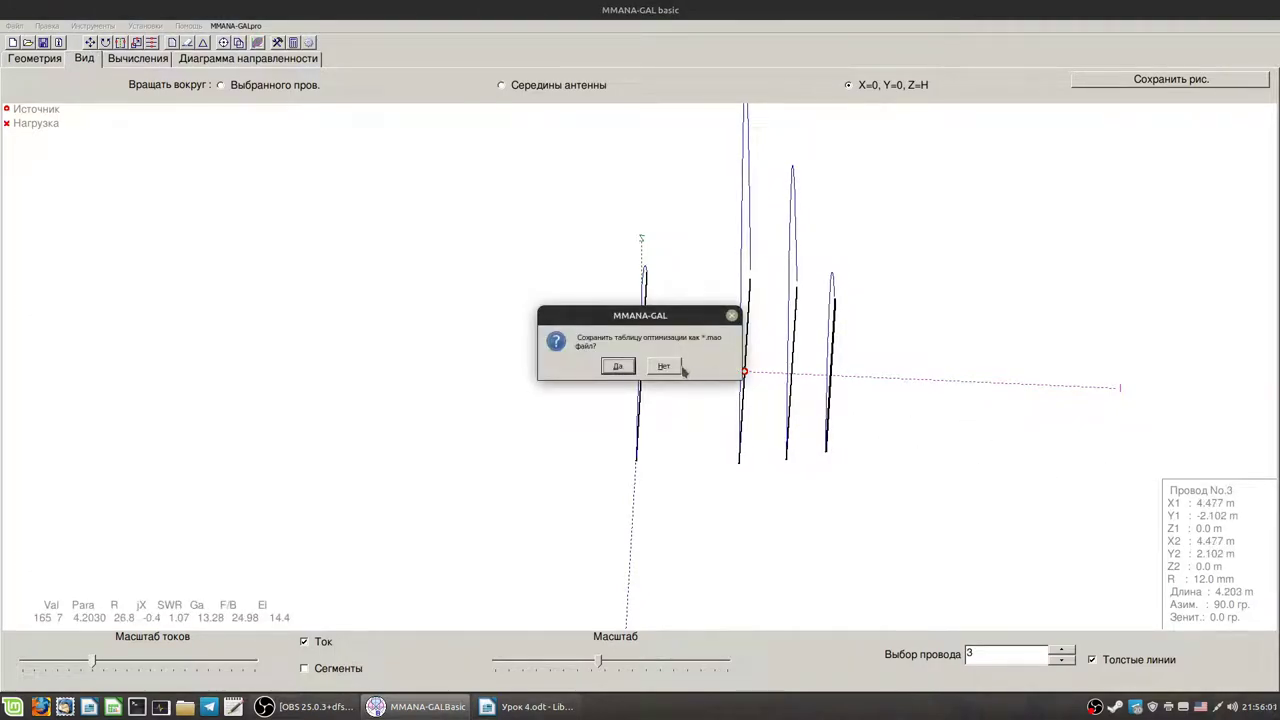
click(664, 366)
- Recalculate the optimized antenna and check its elevation angle, gain and front-to-back ratio
click(148, 64)
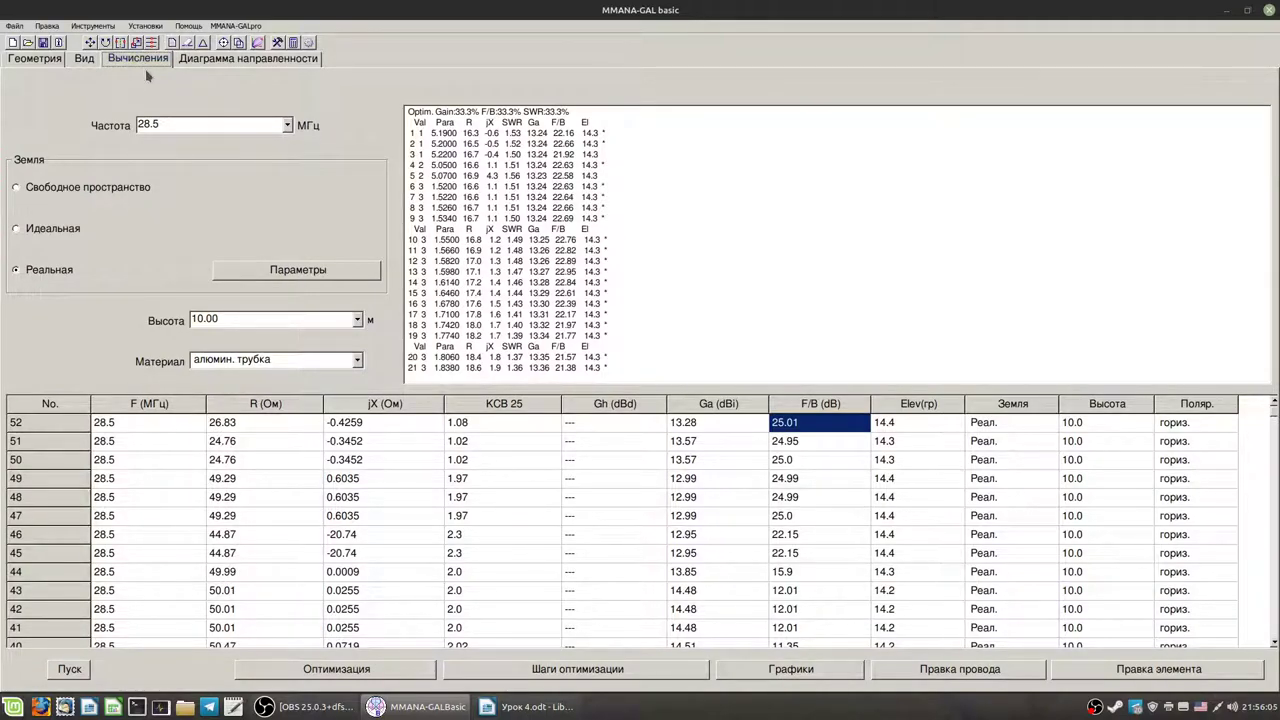
click(59, 669)
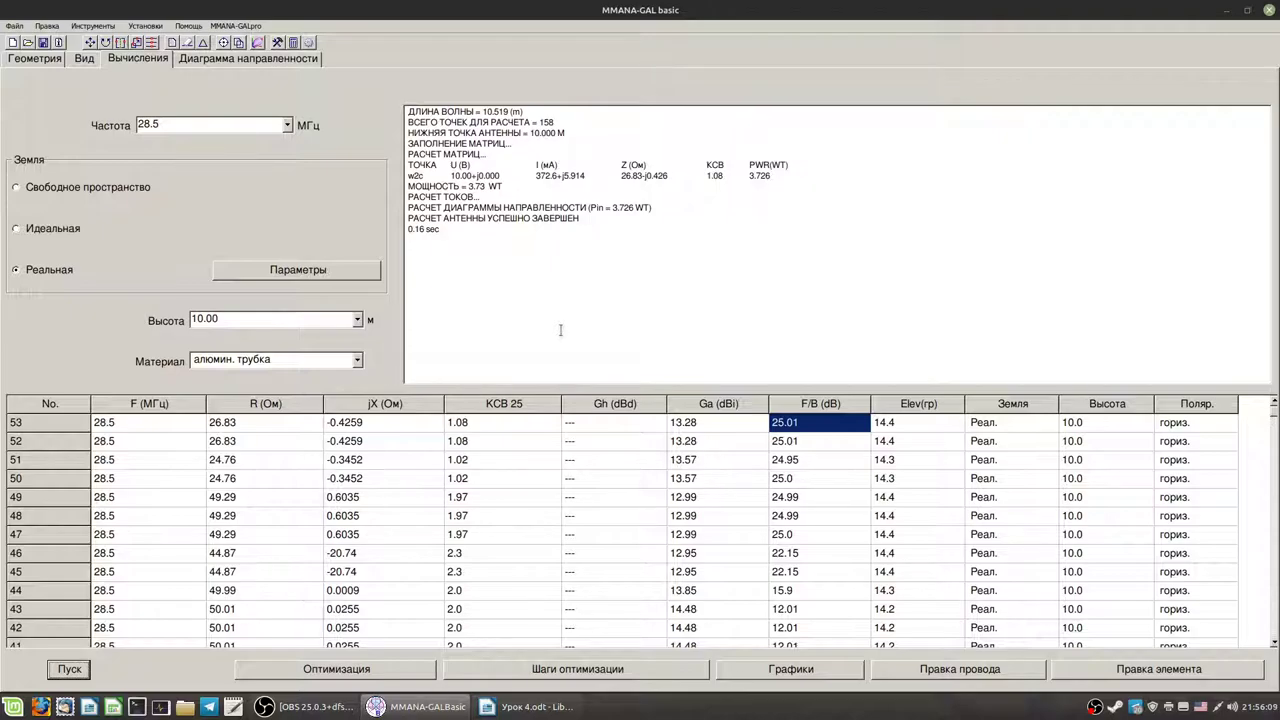
click(899, 426)
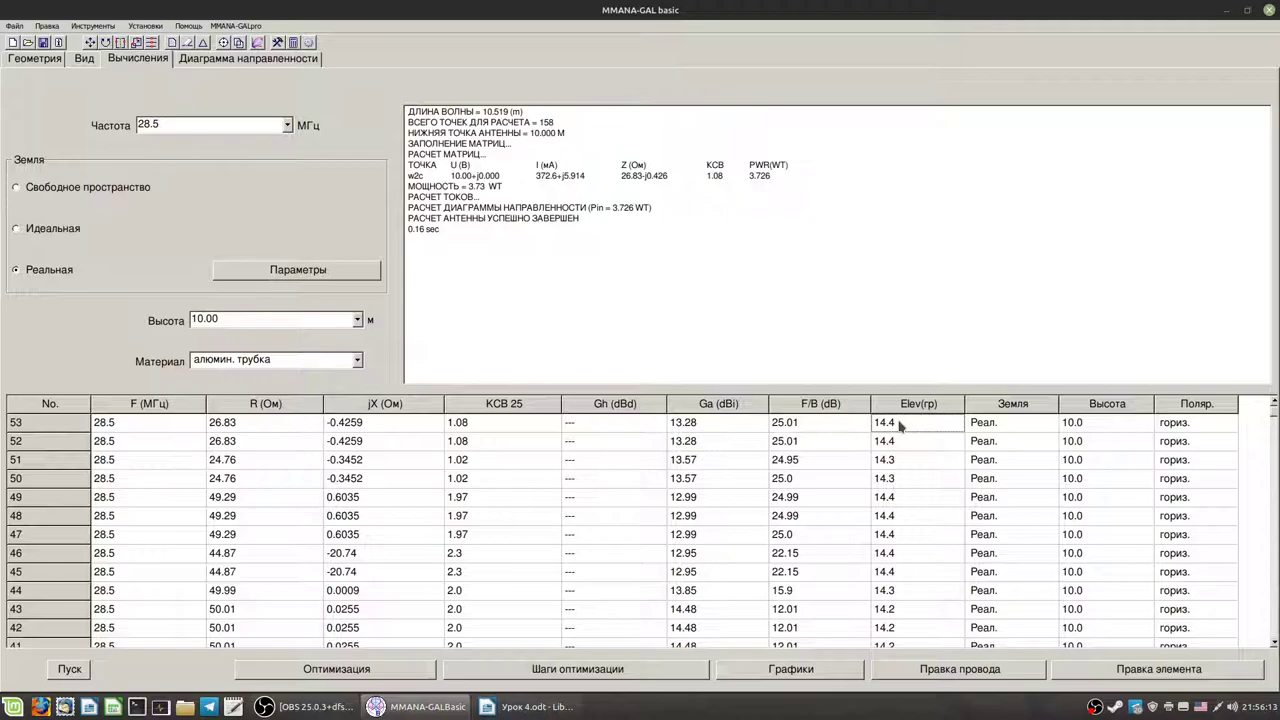
click(684, 426)
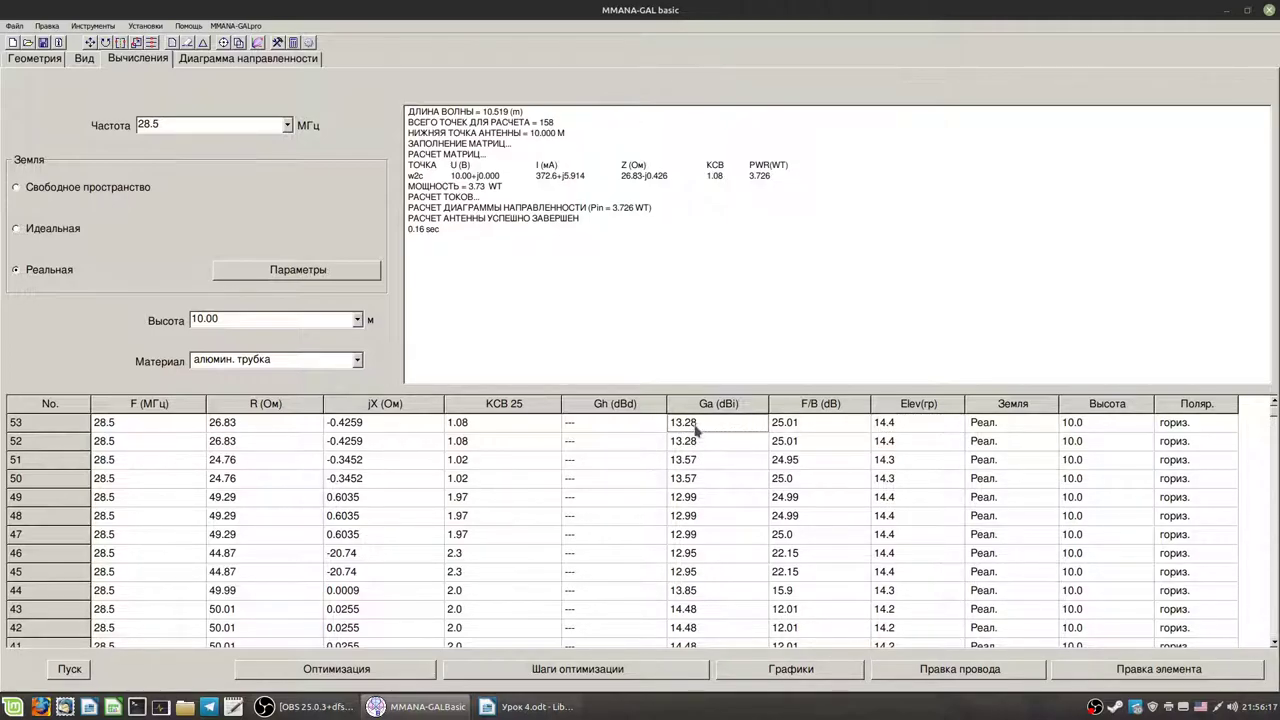
click(778, 431)
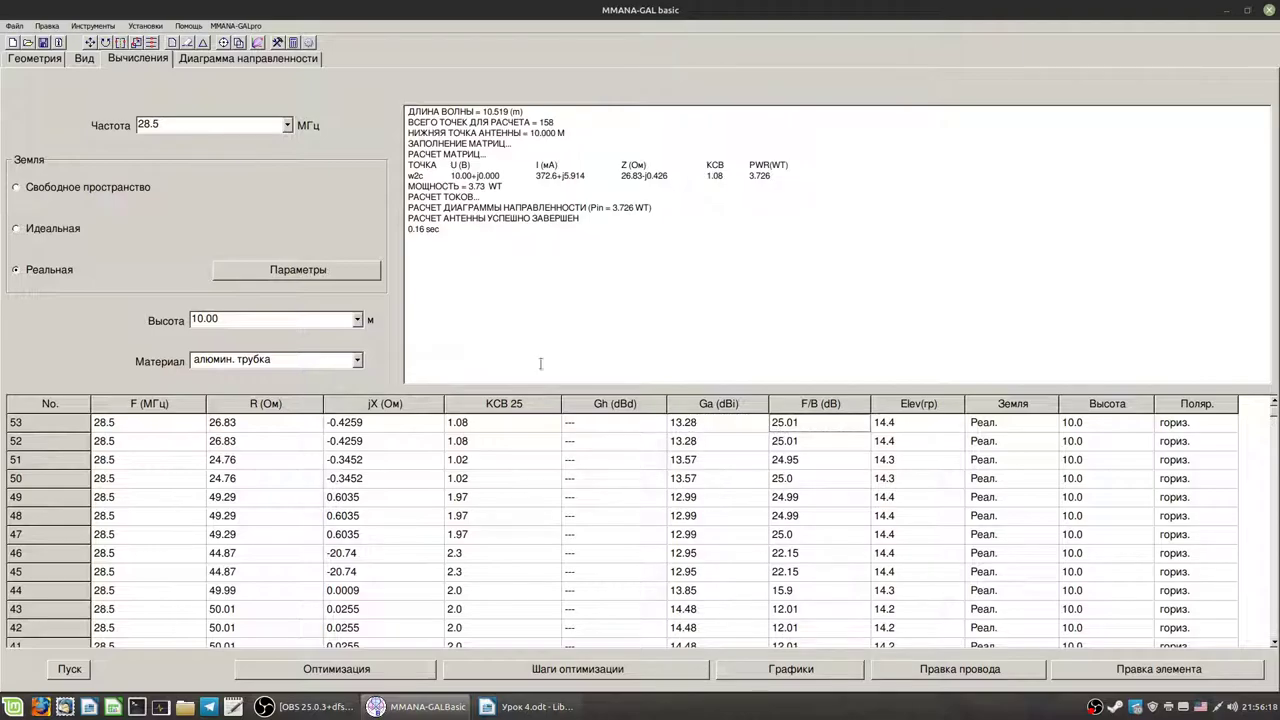
- Inspect the new element layout and current distribution from an oblique angle
click(84, 60)
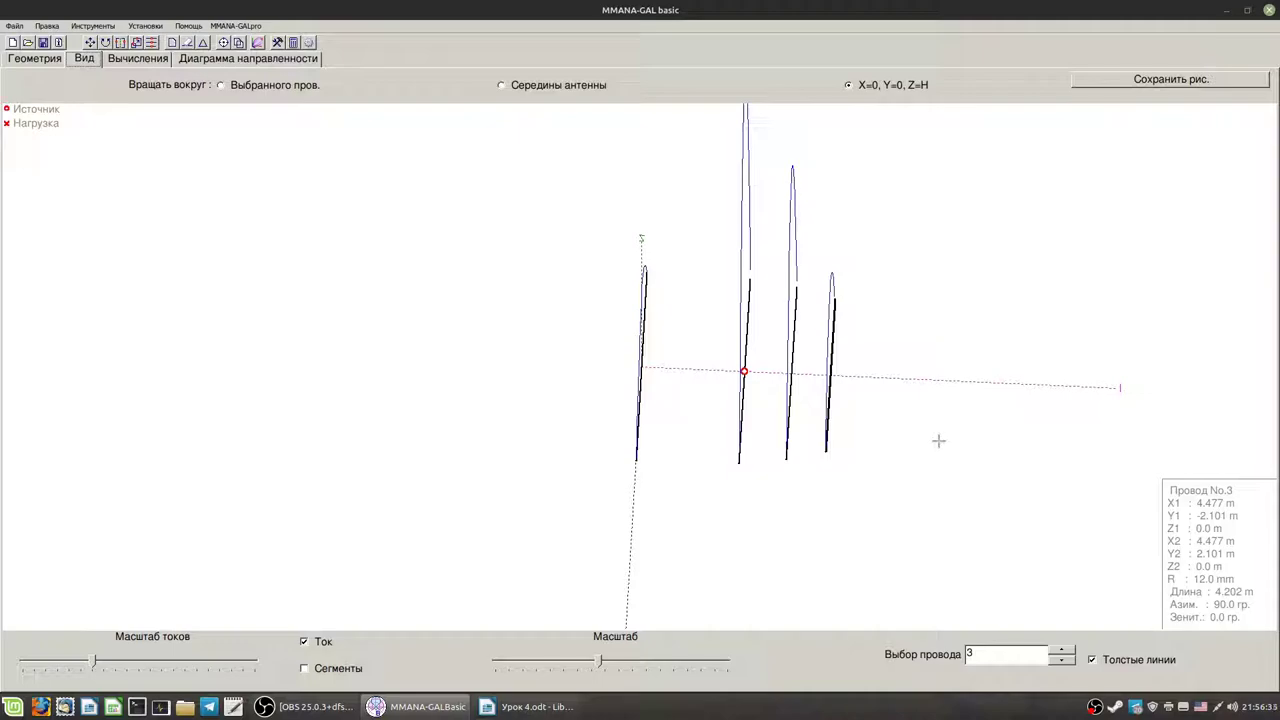
drag(921, 447, 803, 447)
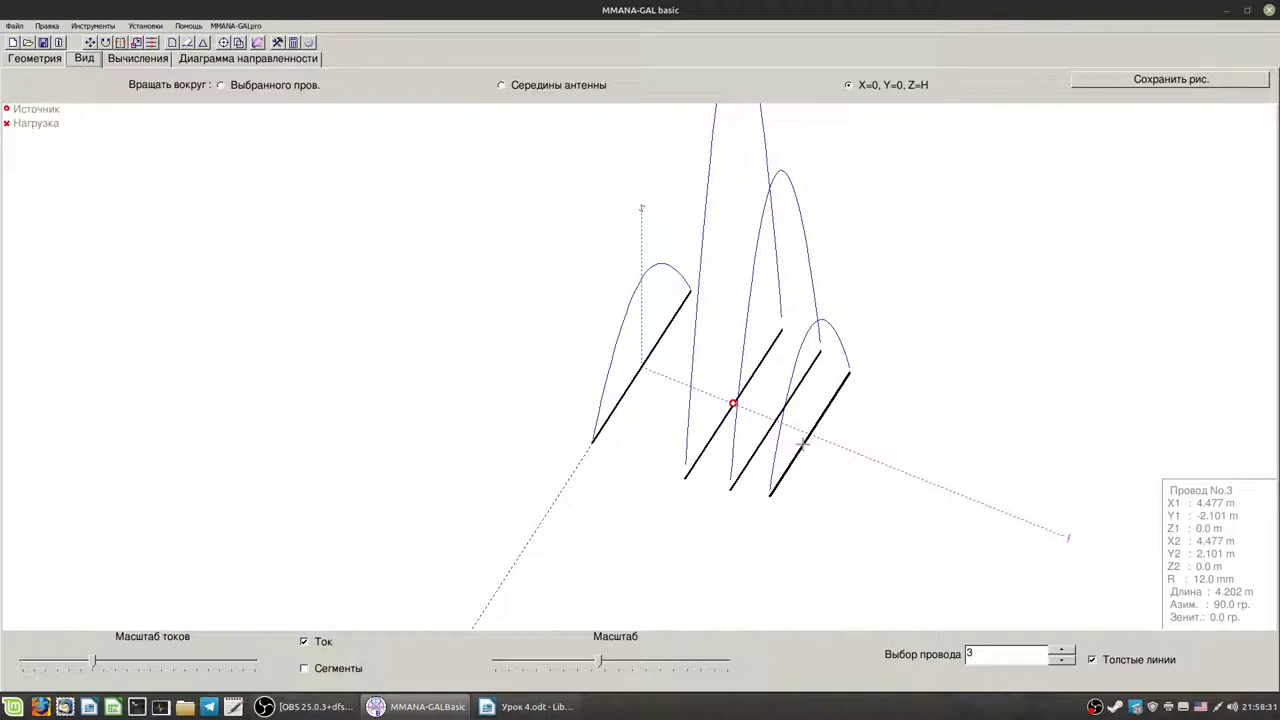
drag(803, 443, 706, 514)
- Generate the antenna's 3D radiation pattern with a 5-degree step
click(218, 60)
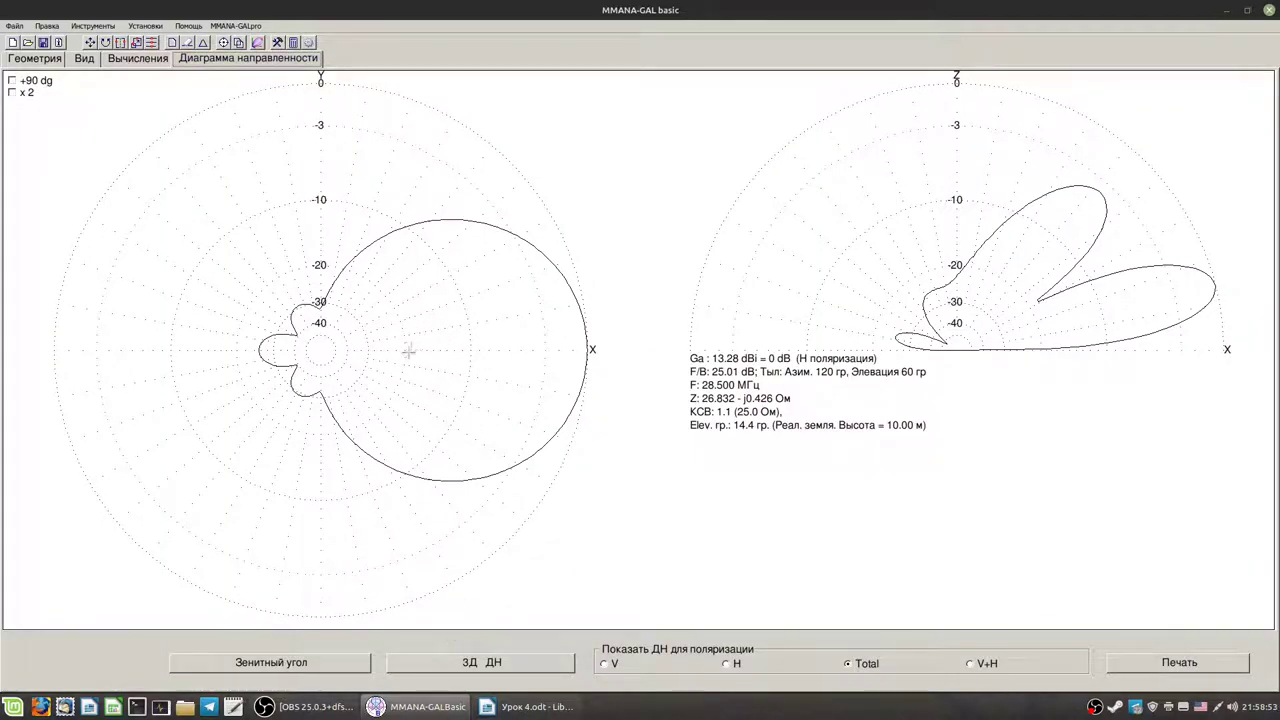
click(445, 663)
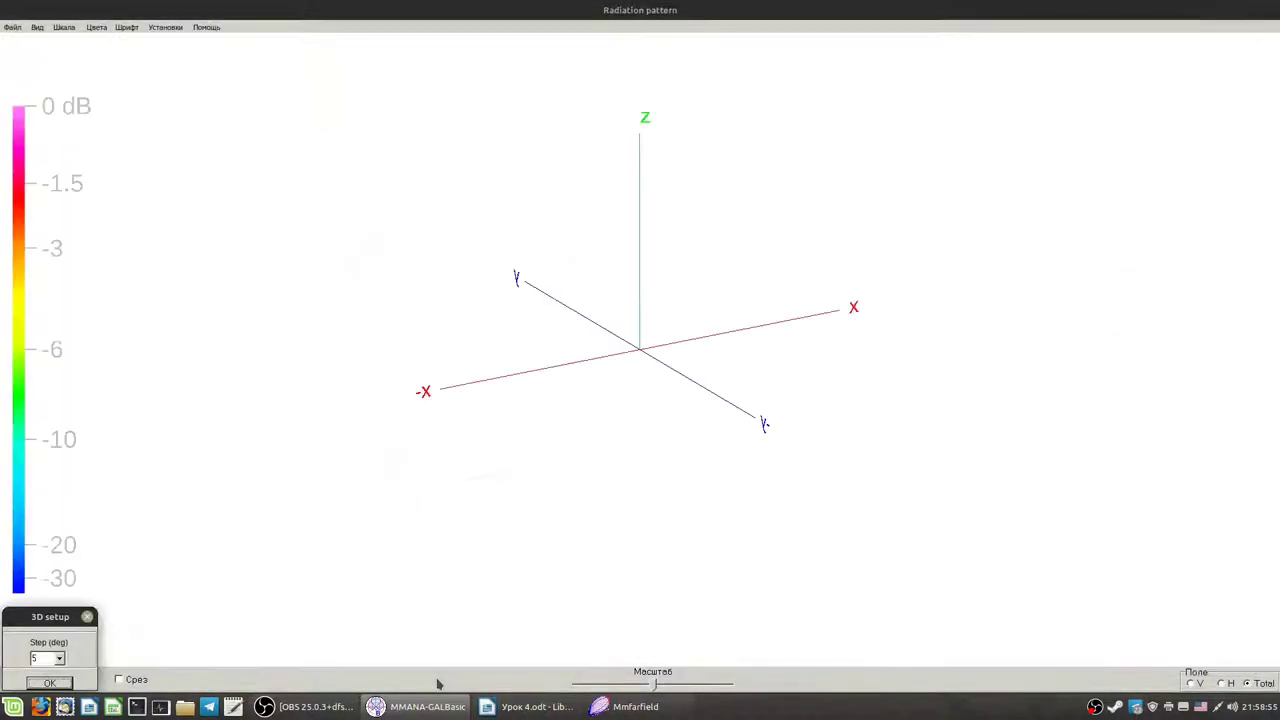
click(56, 682)
- Examine the enlarged 3D radiation pattern's front and rear lobes from several sides, ending by closing the pattern window
drag(763, 414, 749, 466)
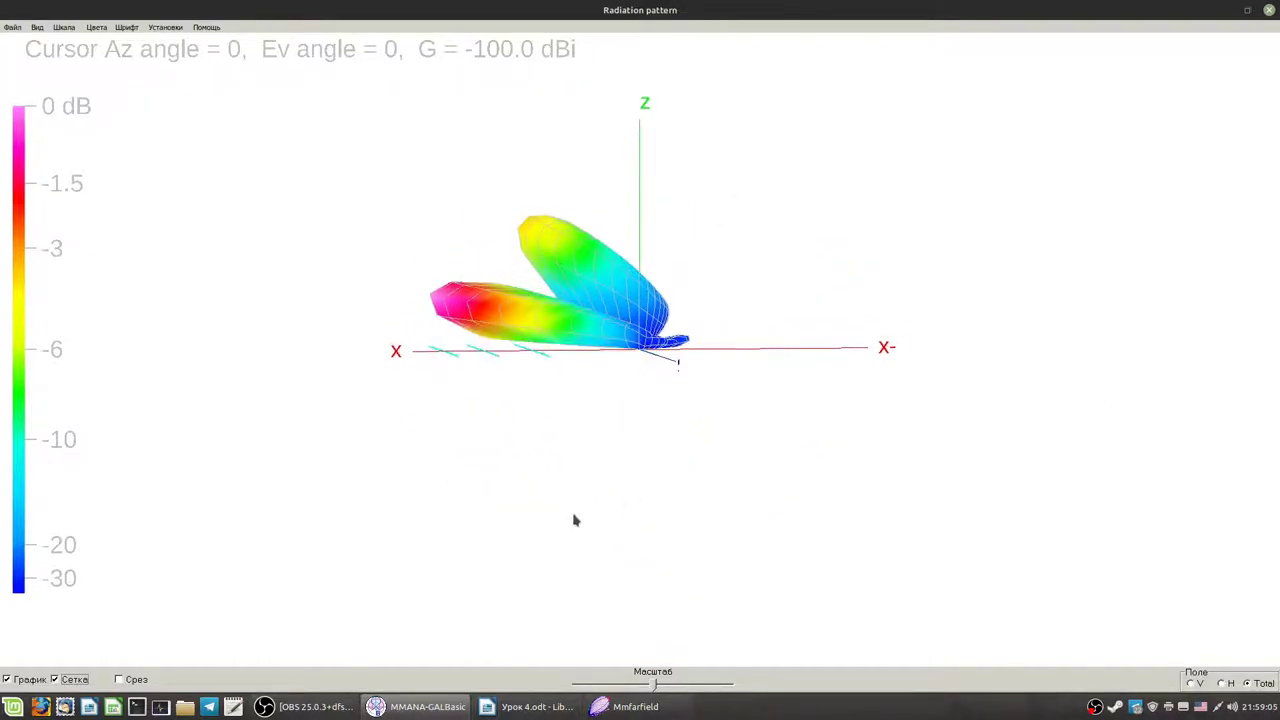
drag(655, 684, 735, 665)
drag(551, 391, 223, 389)
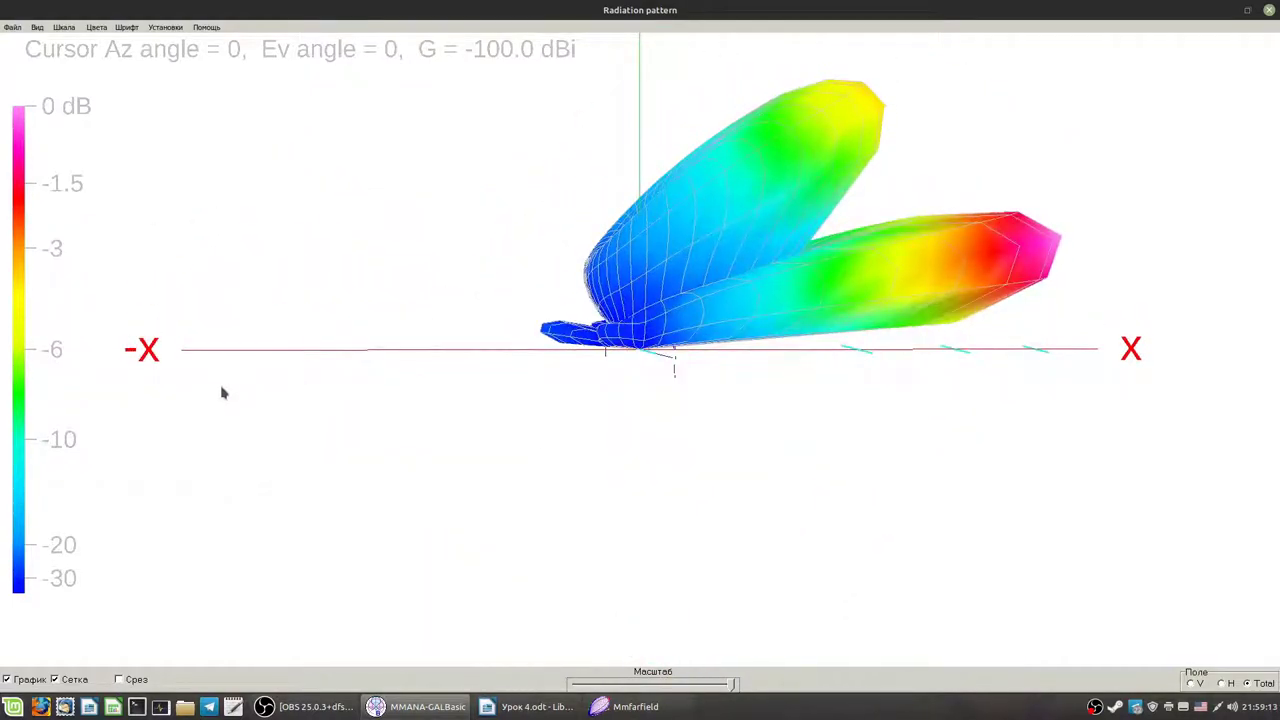
drag(849, 334, 966, 326)
drag(860, 400, 994, 423)
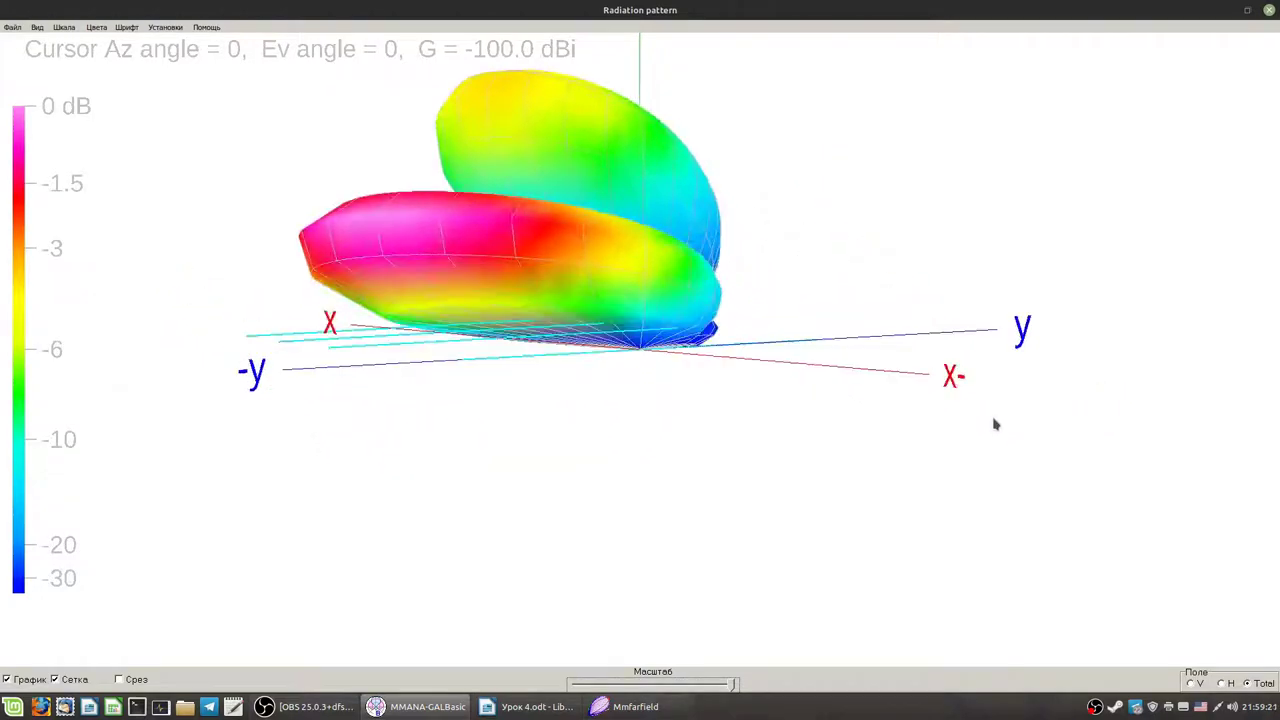
drag(746, 443, 825, 434)
drag(551, 406, 525, 408)
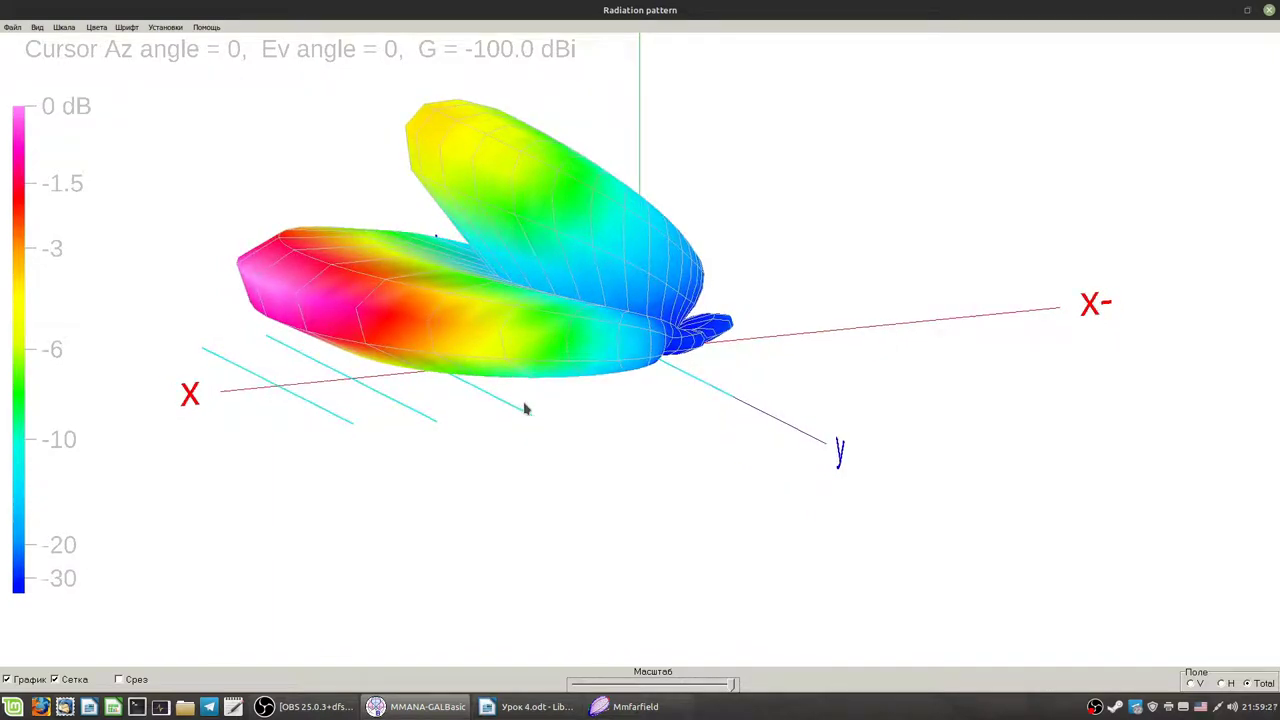
click(1269, 10)
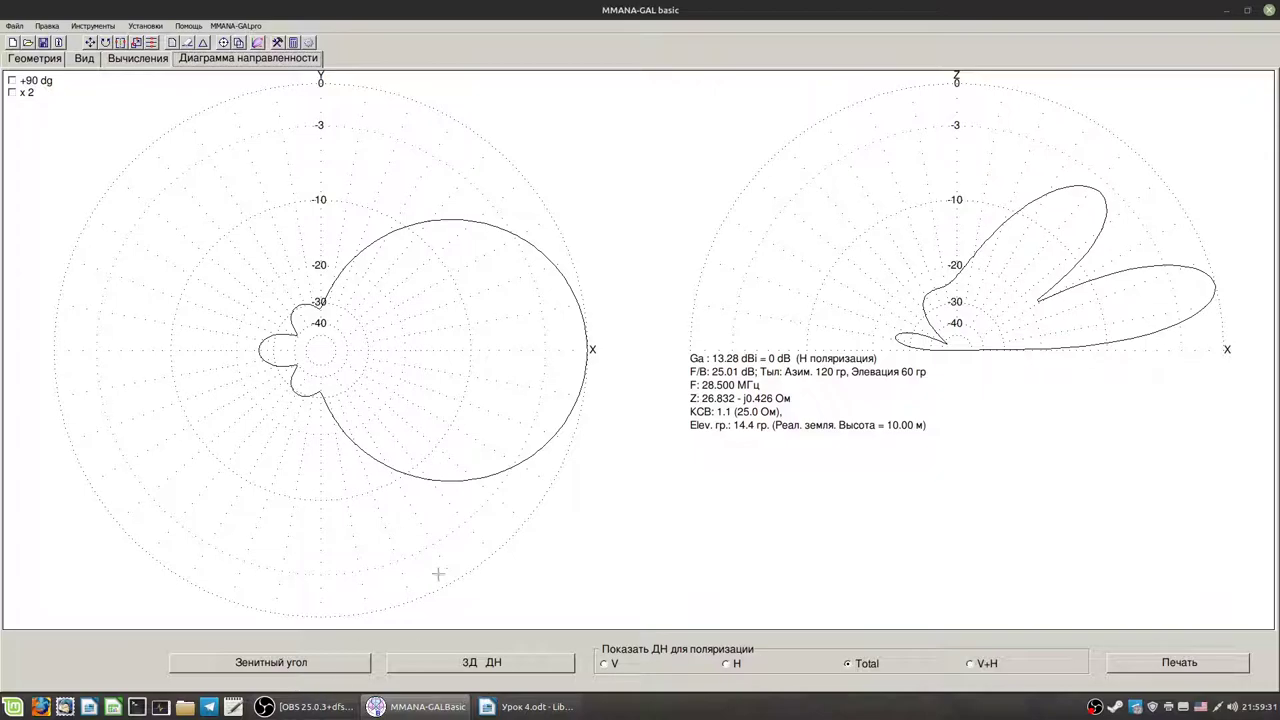
- Set the antenna height to 7 m, recalculate and view the resulting radiation pattern
click(120, 60)
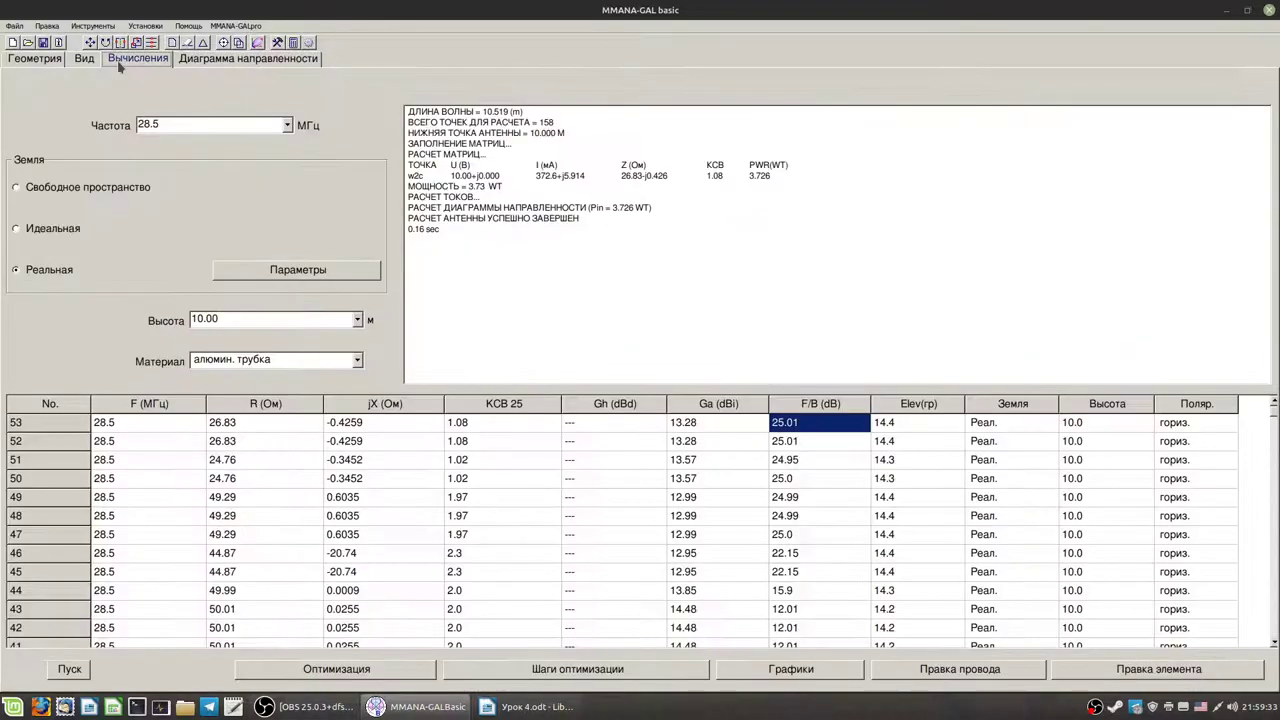
click(357, 320)
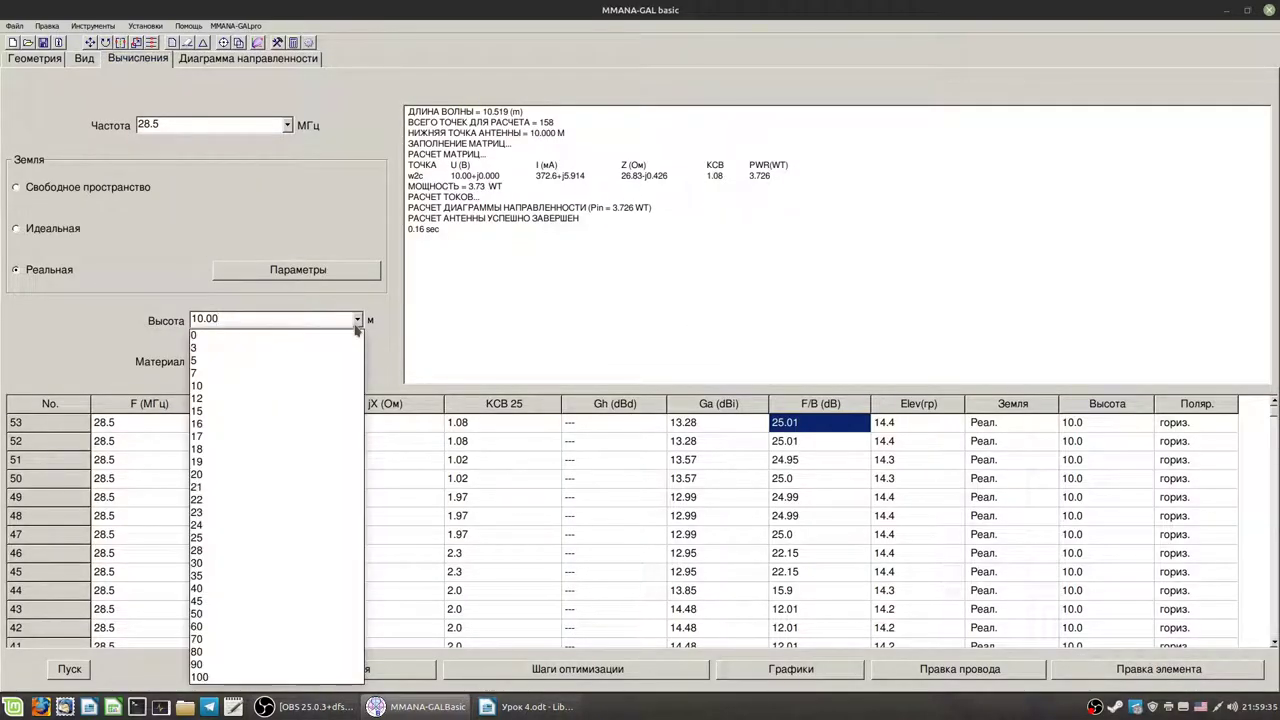
click(309, 380)
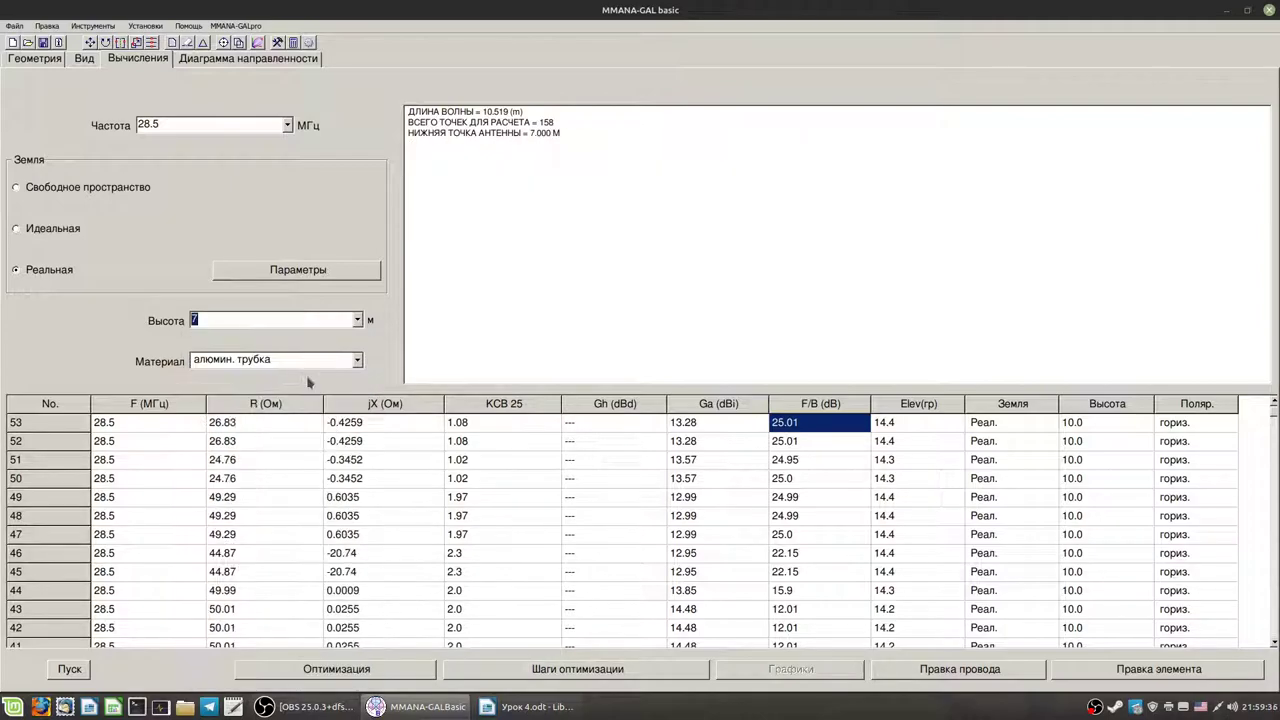
click(66, 672)
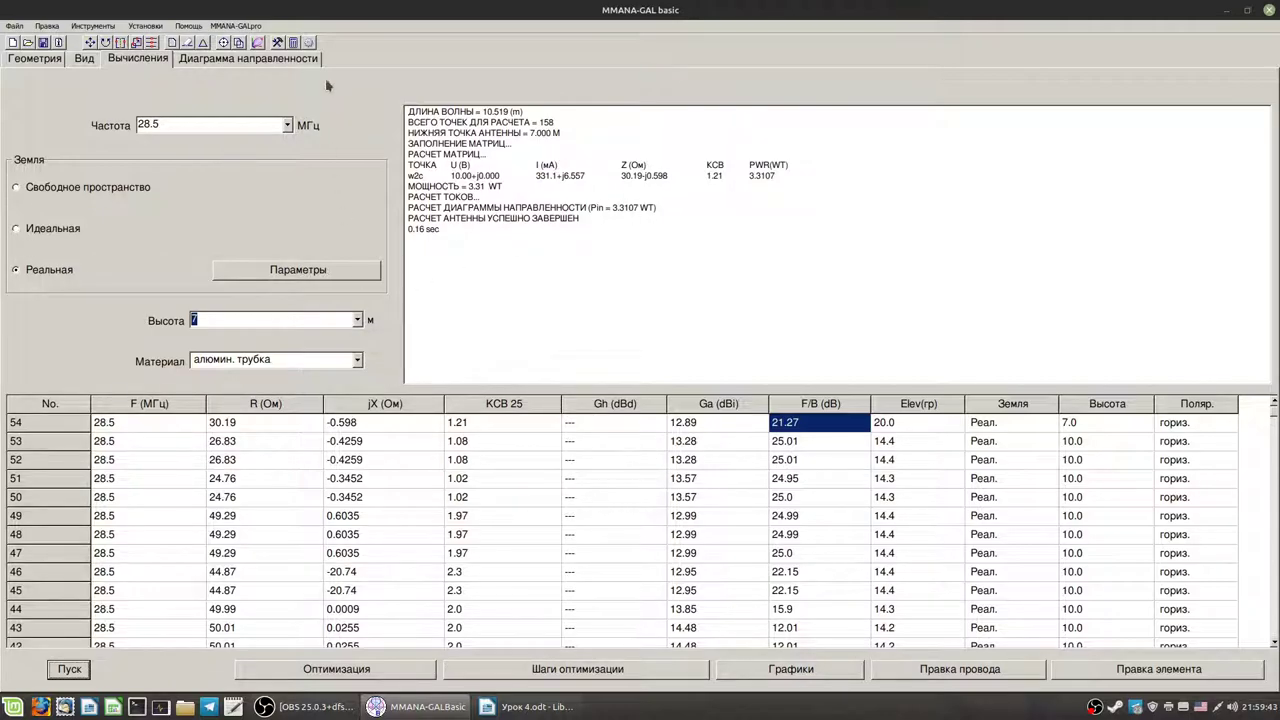
click(250, 58)
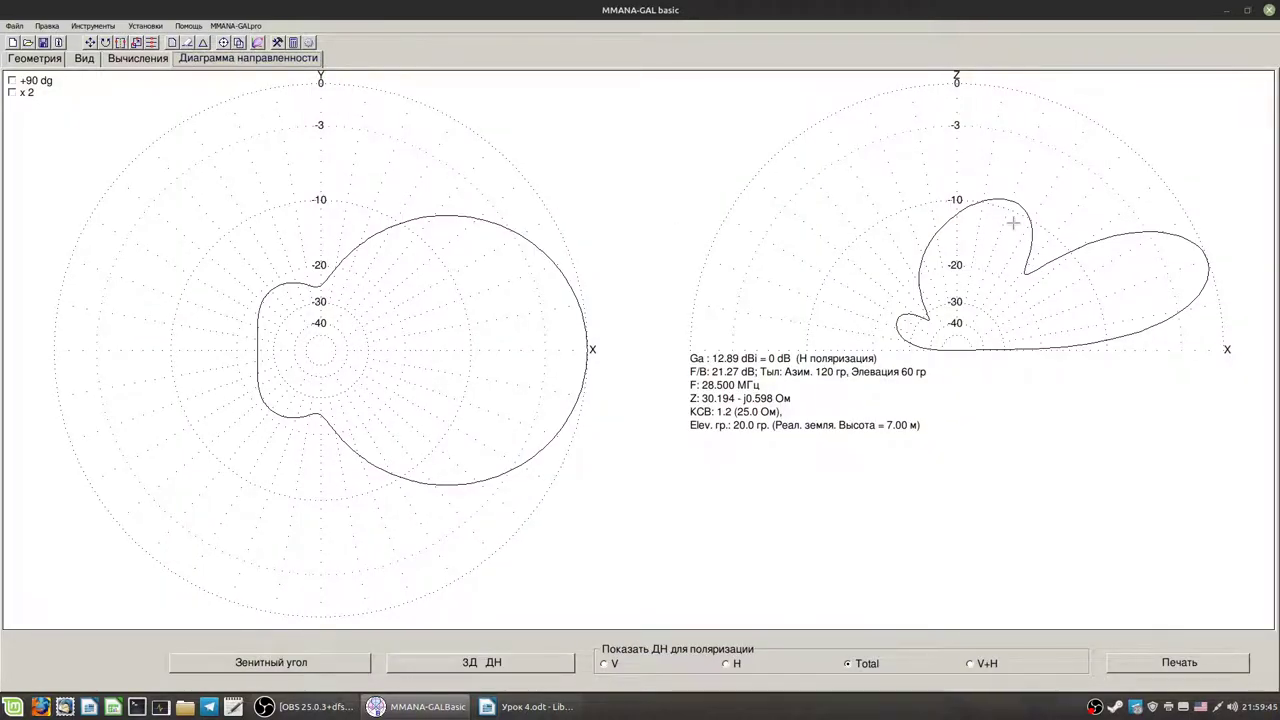
- Set the antenna height to 5 m and recalculate the antenna
click(138, 60)
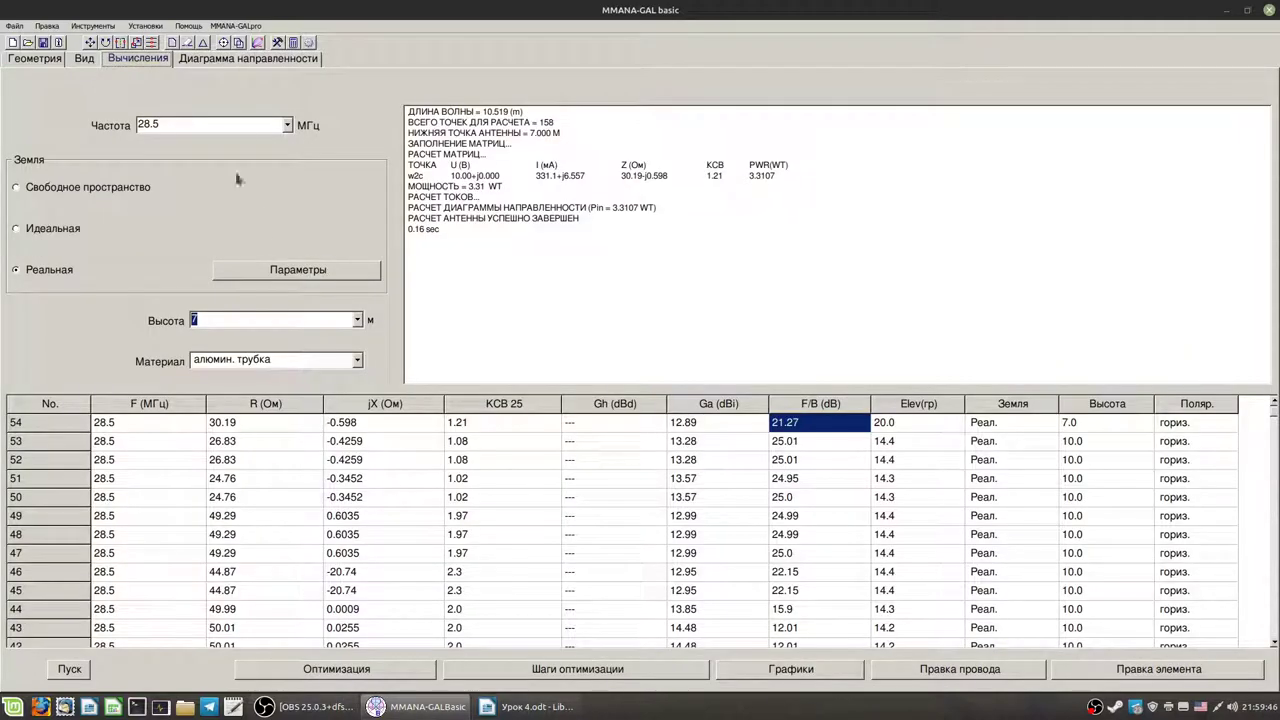
click(357, 320)
click(299, 361)
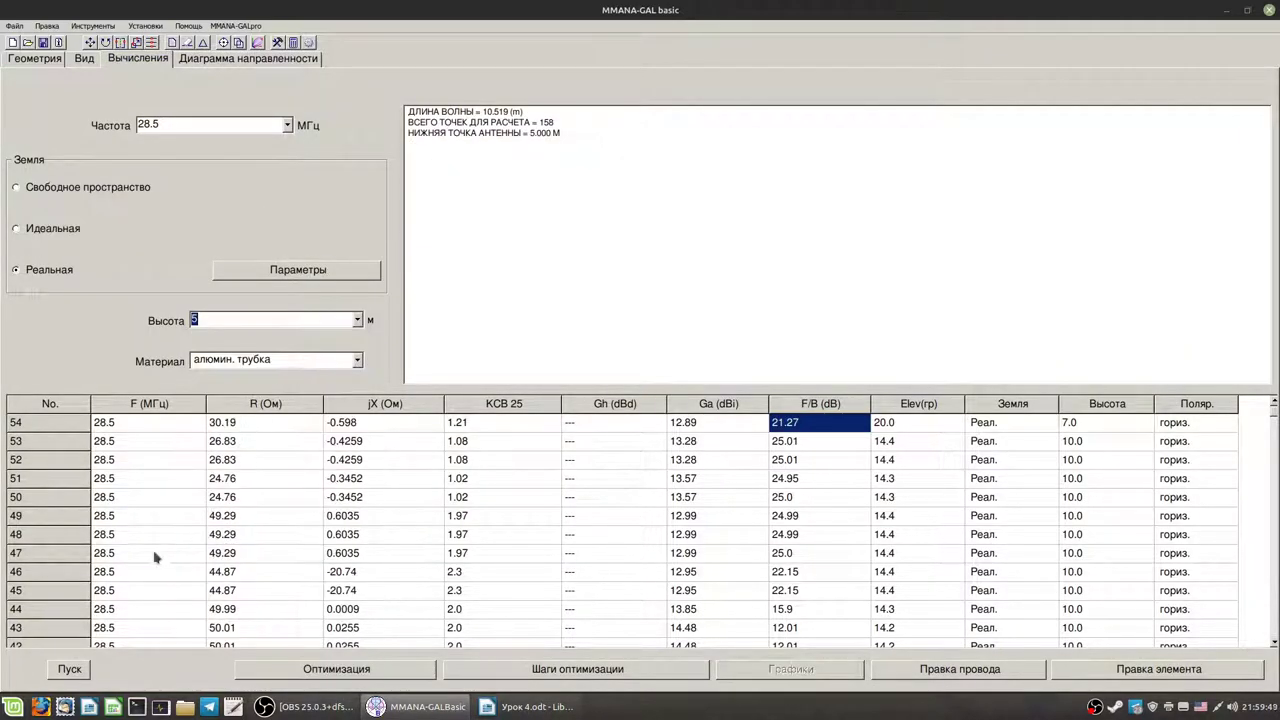
click(68, 669)
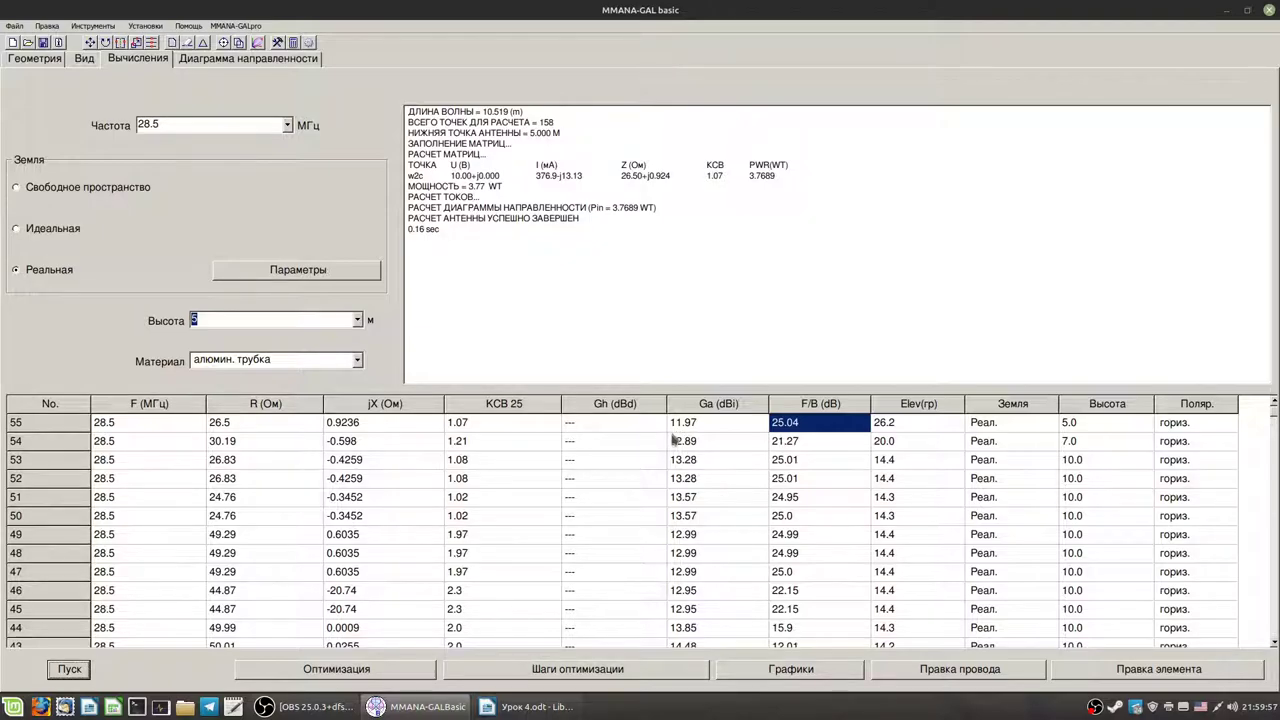
- Compare the gain at 5 m height with the gain at 10 m and view the 5 m radiation pattern
click(686, 462)
click(699, 430)
click(696, 462)
click(706, 428)
click(697, 464)
click(708, 430)
click(700, 466)
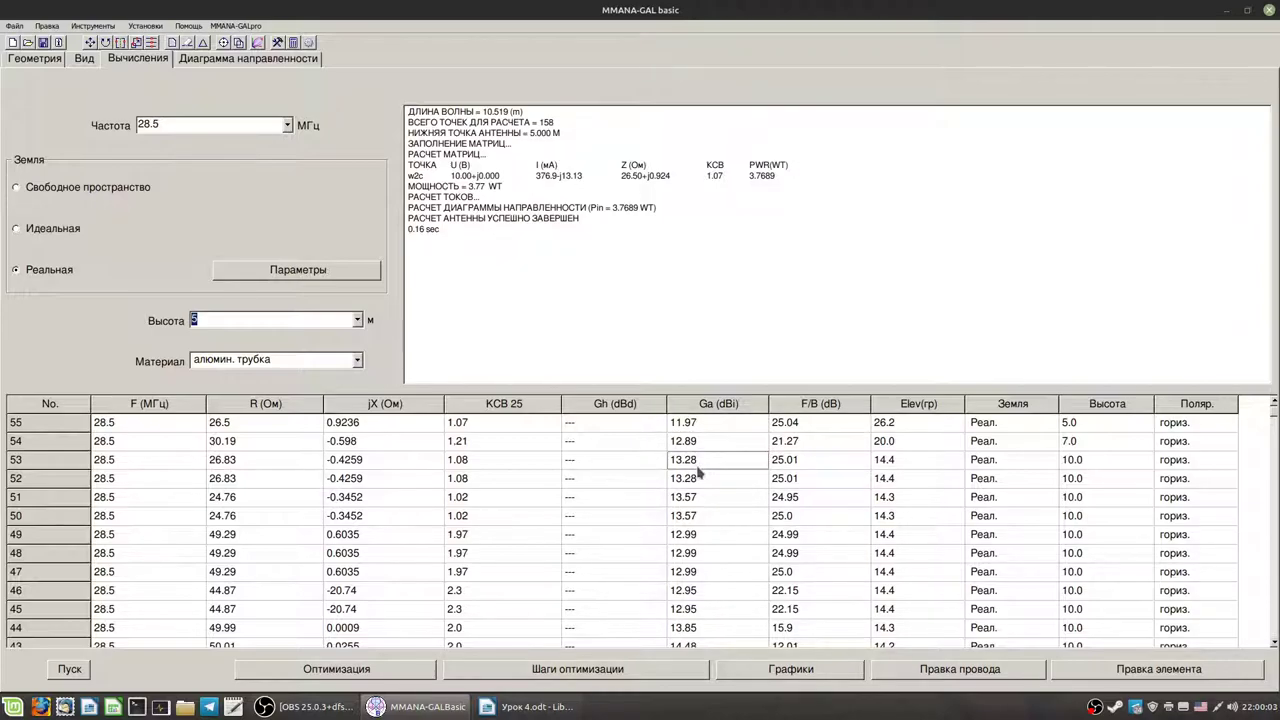
click(714, 431)
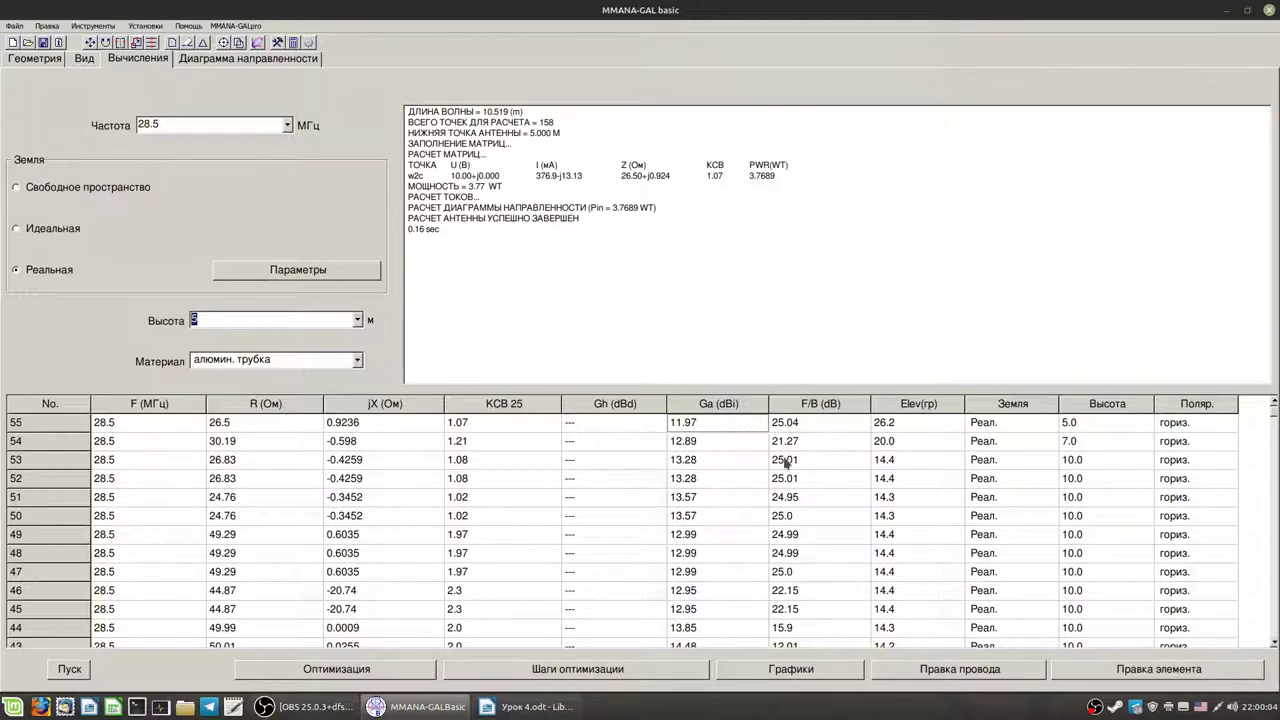
click(274, 62)
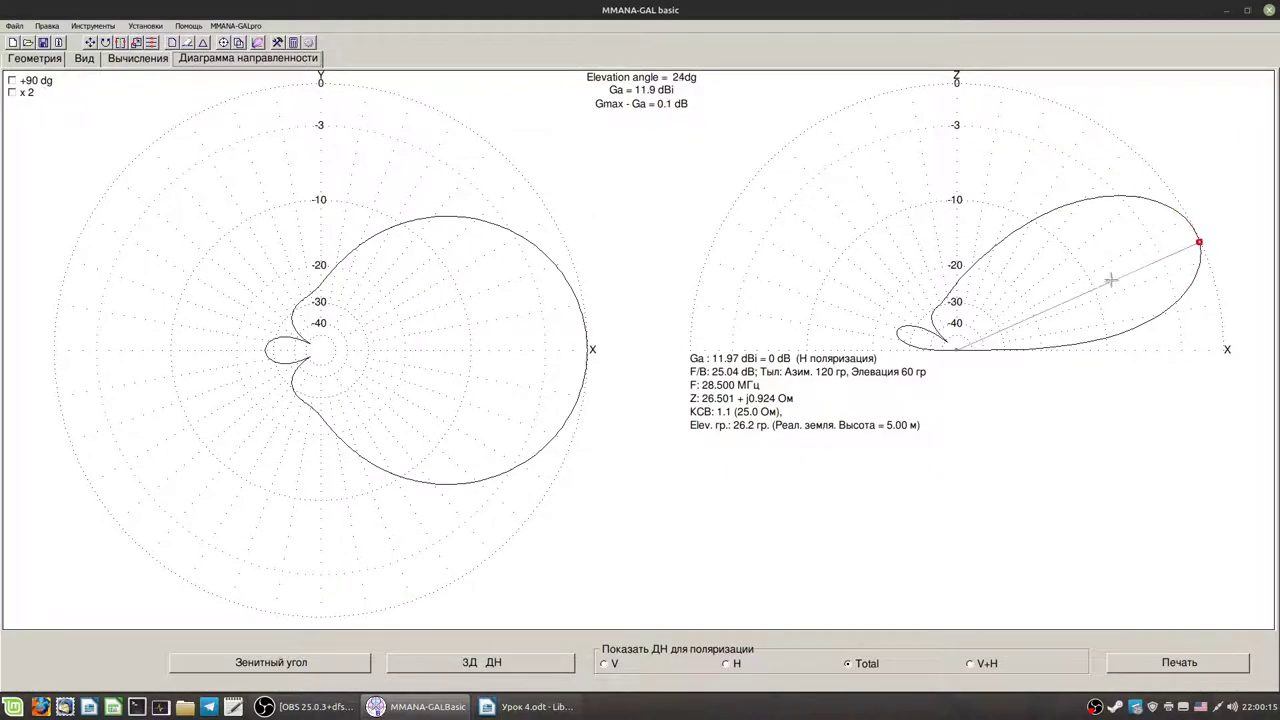
- Set the antenna height to 15 m, recalculate and view its radiation pattern
click(139, 60)
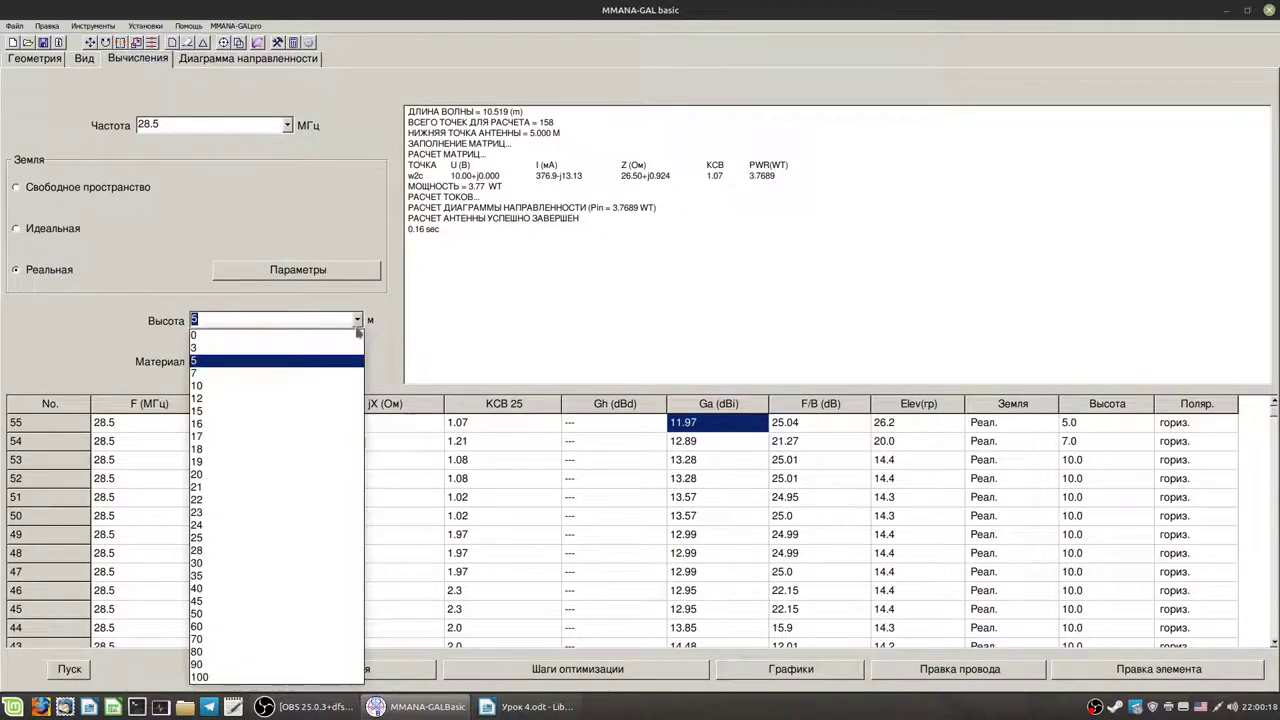
click(282, 410)
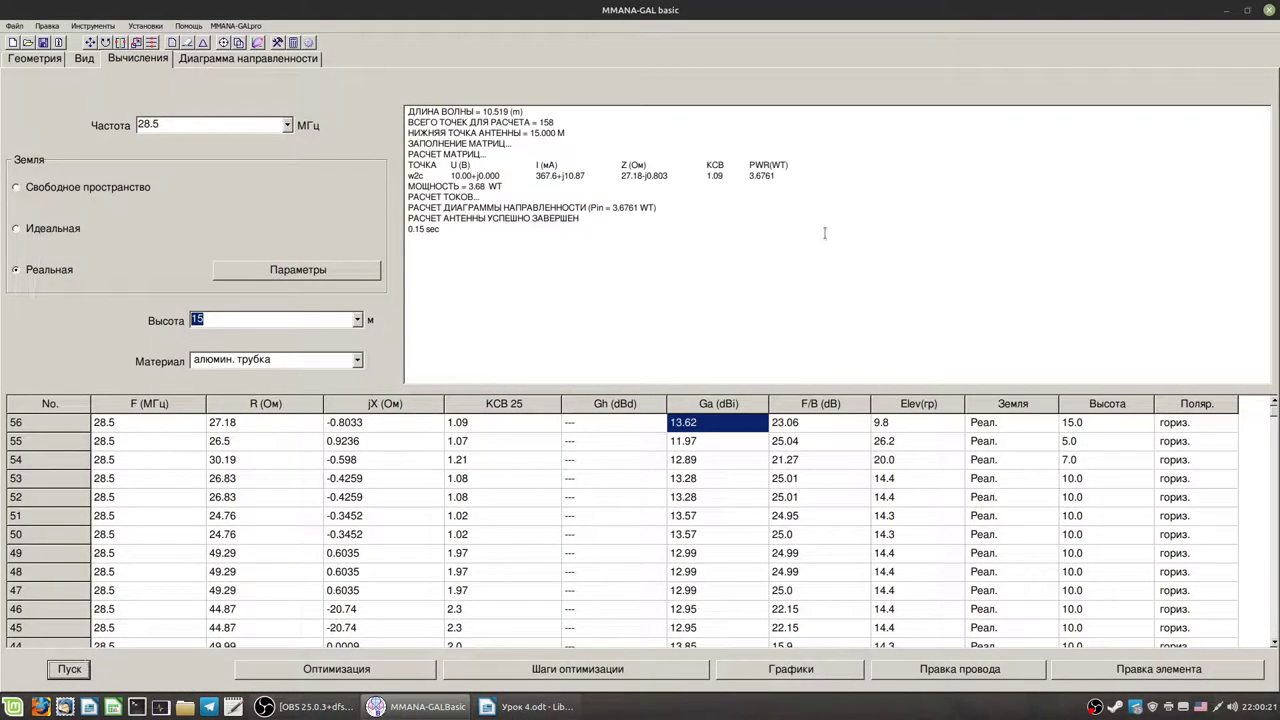
click(265, 58)
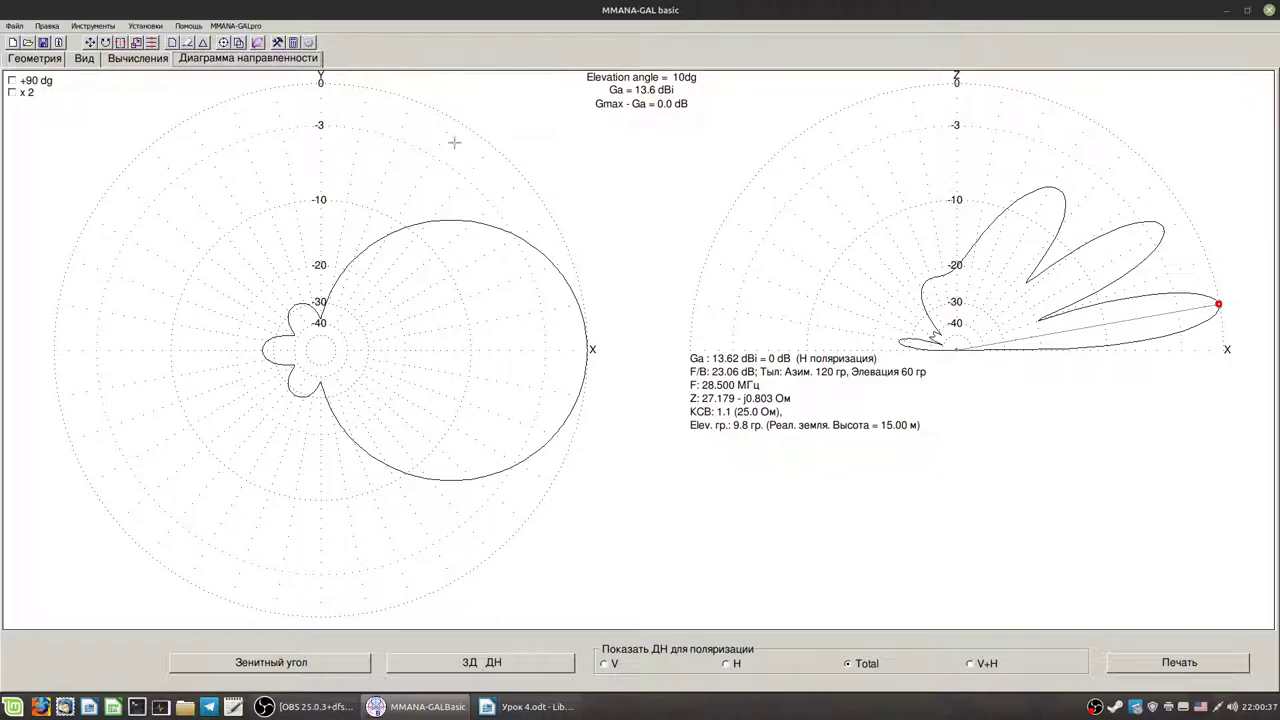
- Set the antenna height to 20 m, recalculate and view its radiation pattern
click(145, 59)
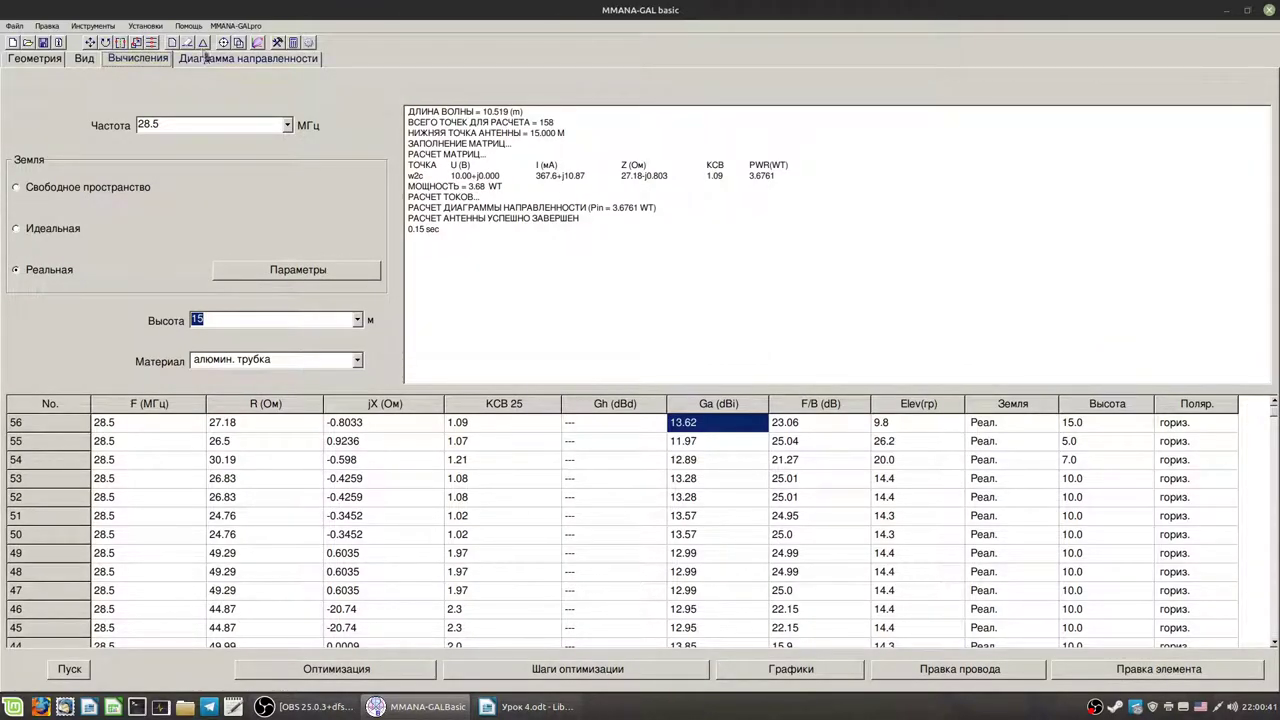
click(358, 320)
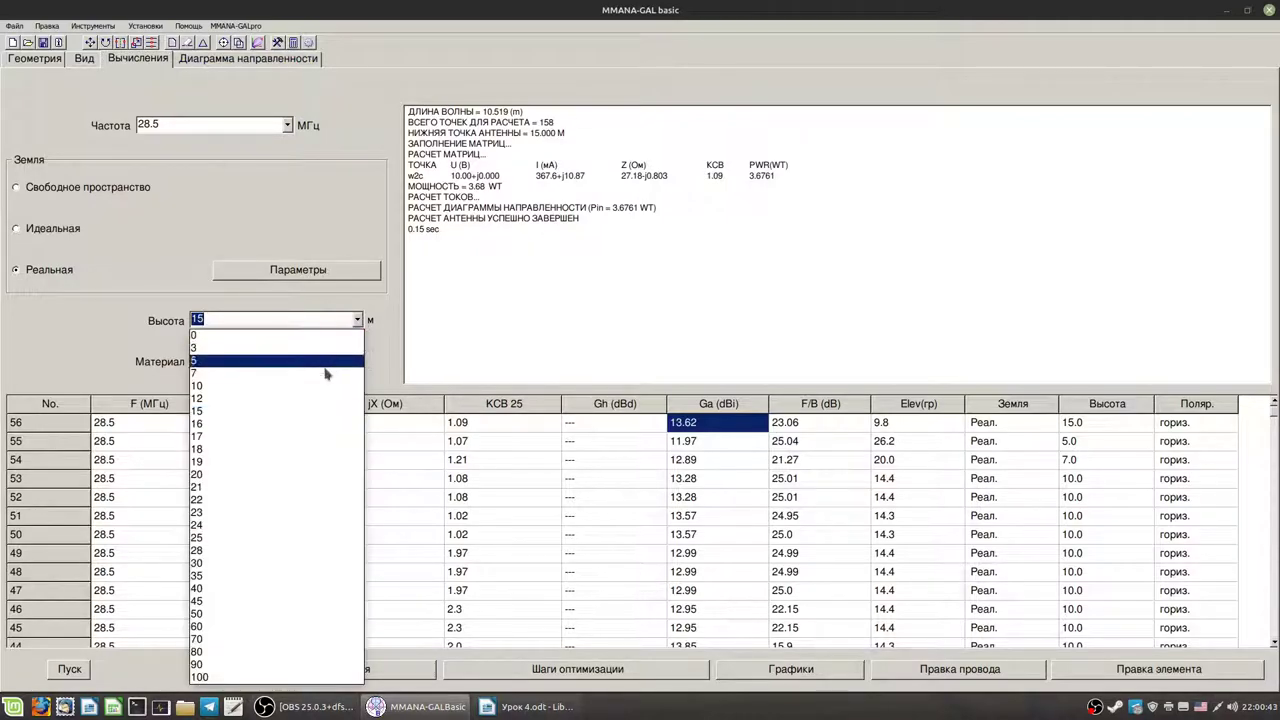
click(201, 476)
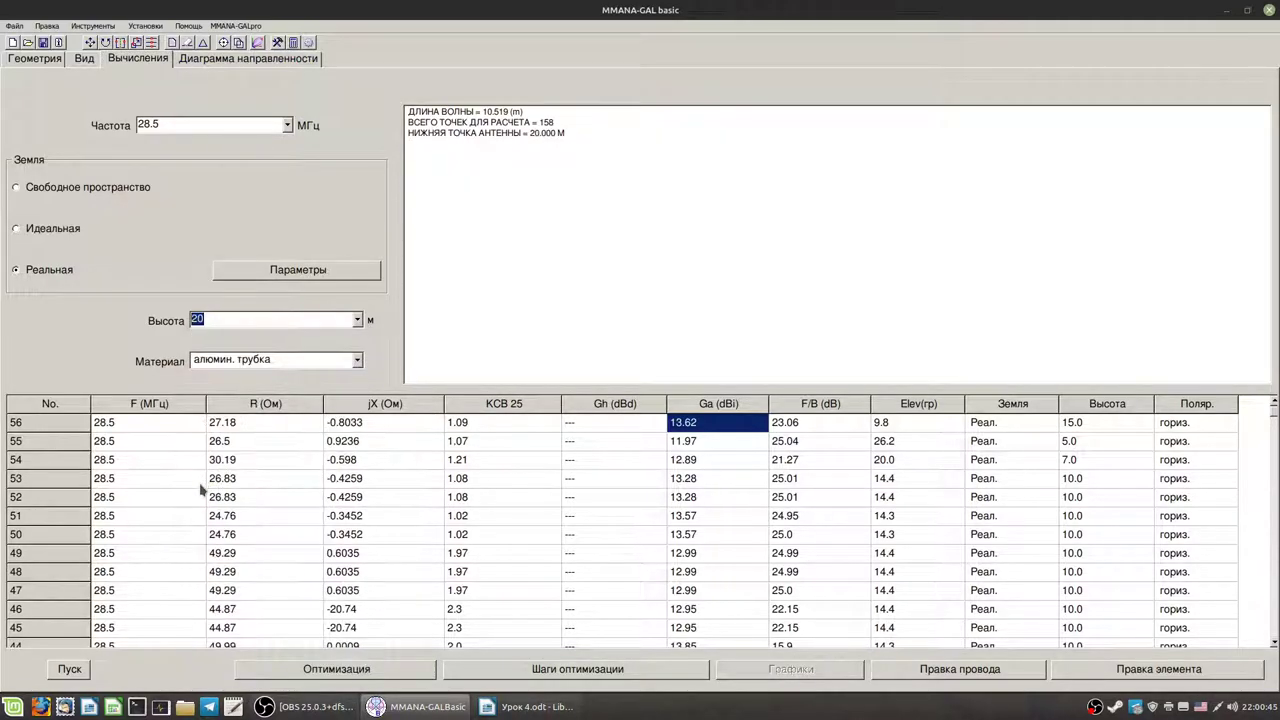
click(70, 670)
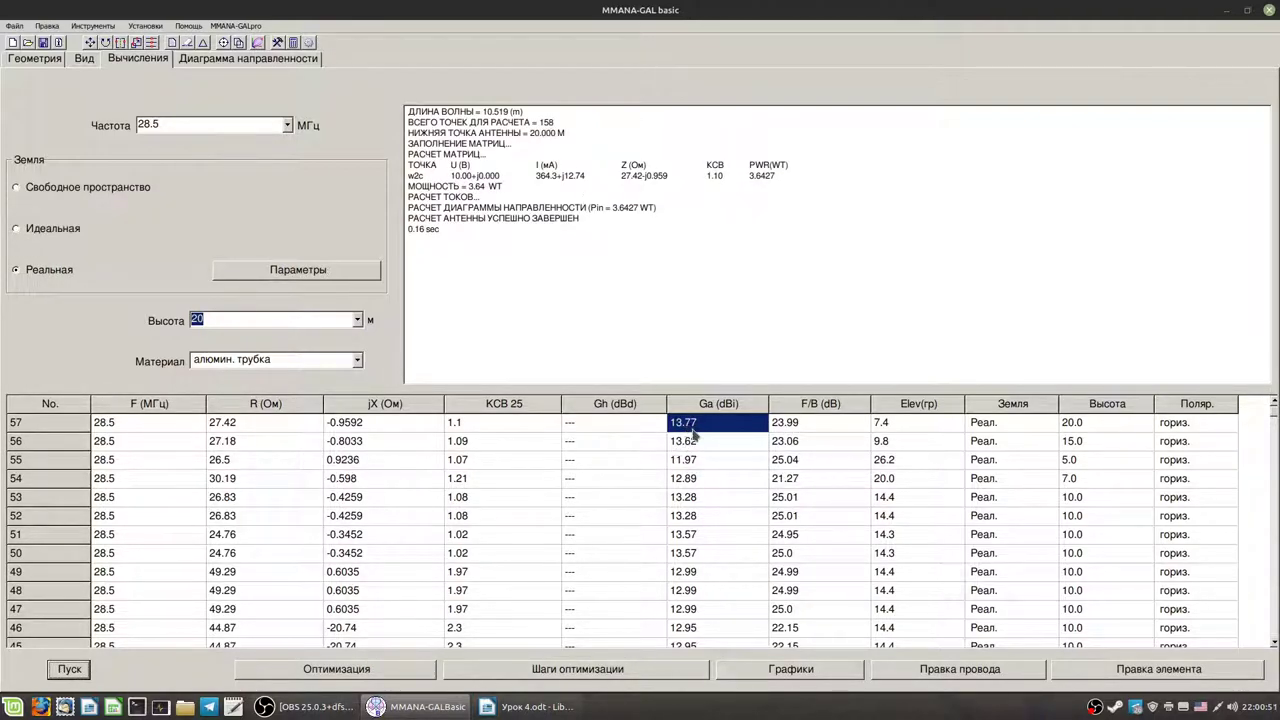
click(248, 58)
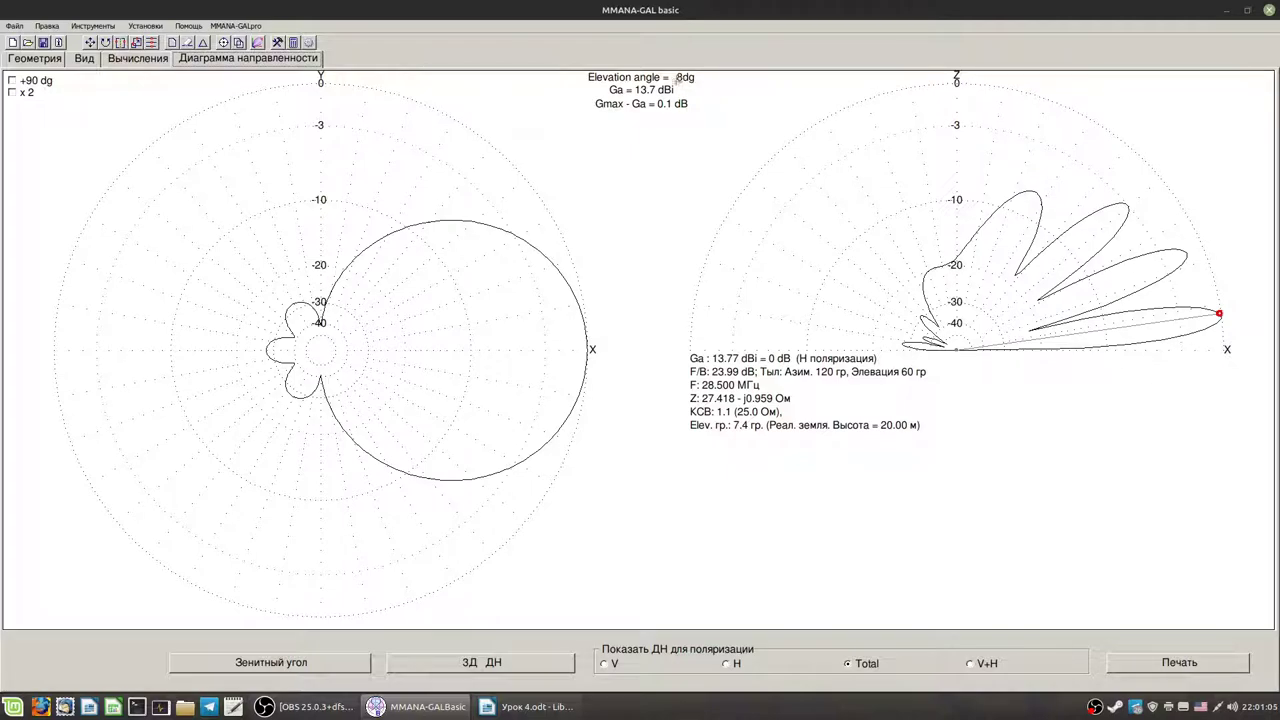
- Set the antenna height back to 5 m, recalculate and inspect the main lobe of the horizontal radiation pattern
click(135, 59)
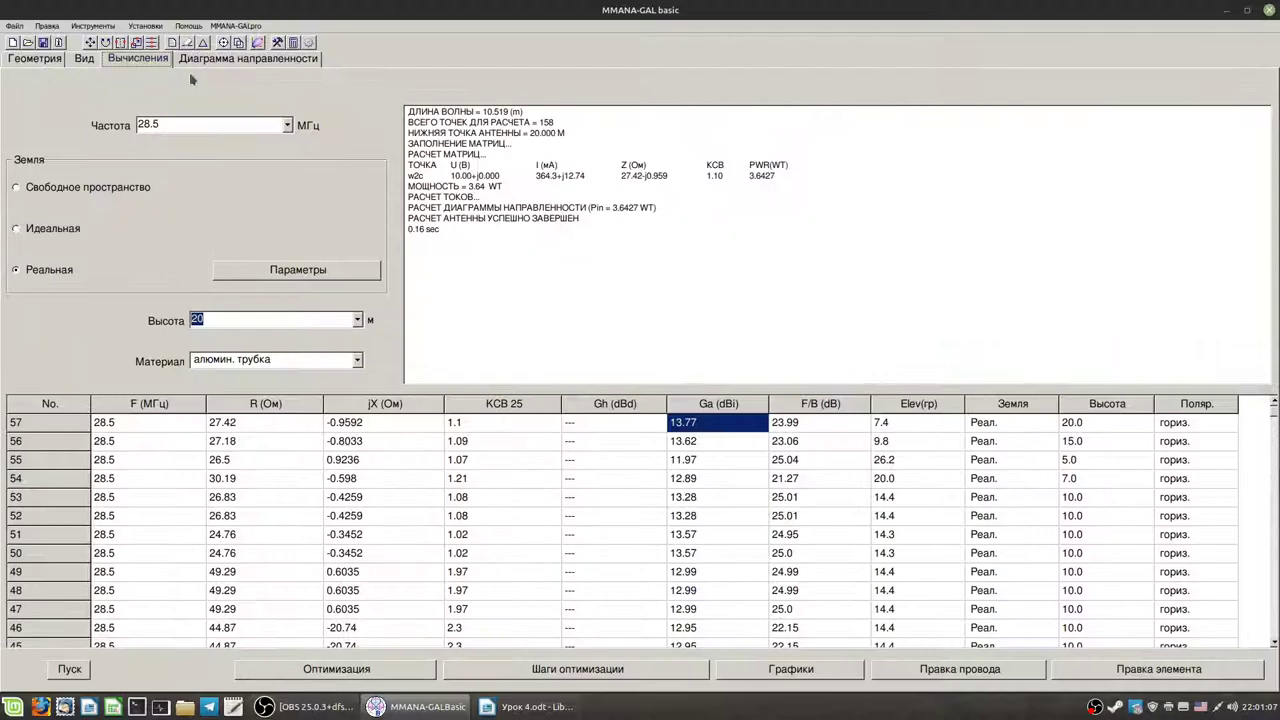
click(357, 320)
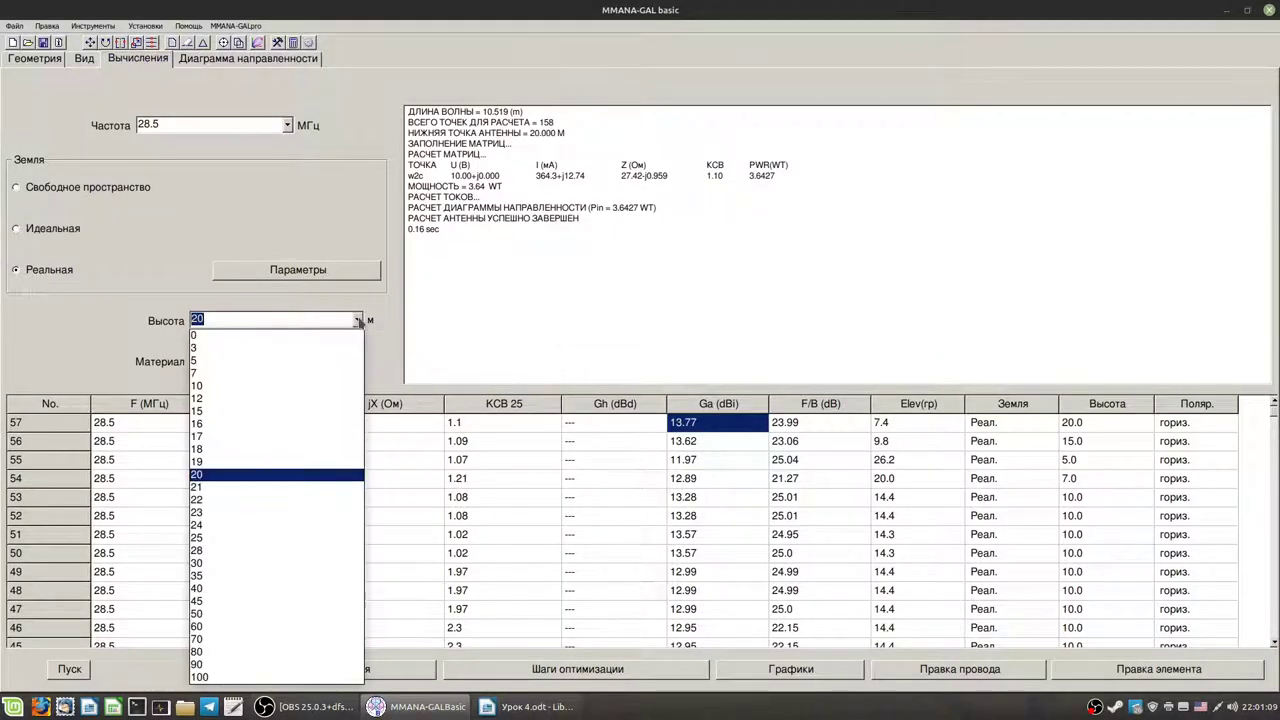
click(302, 360)
click(68, 669)
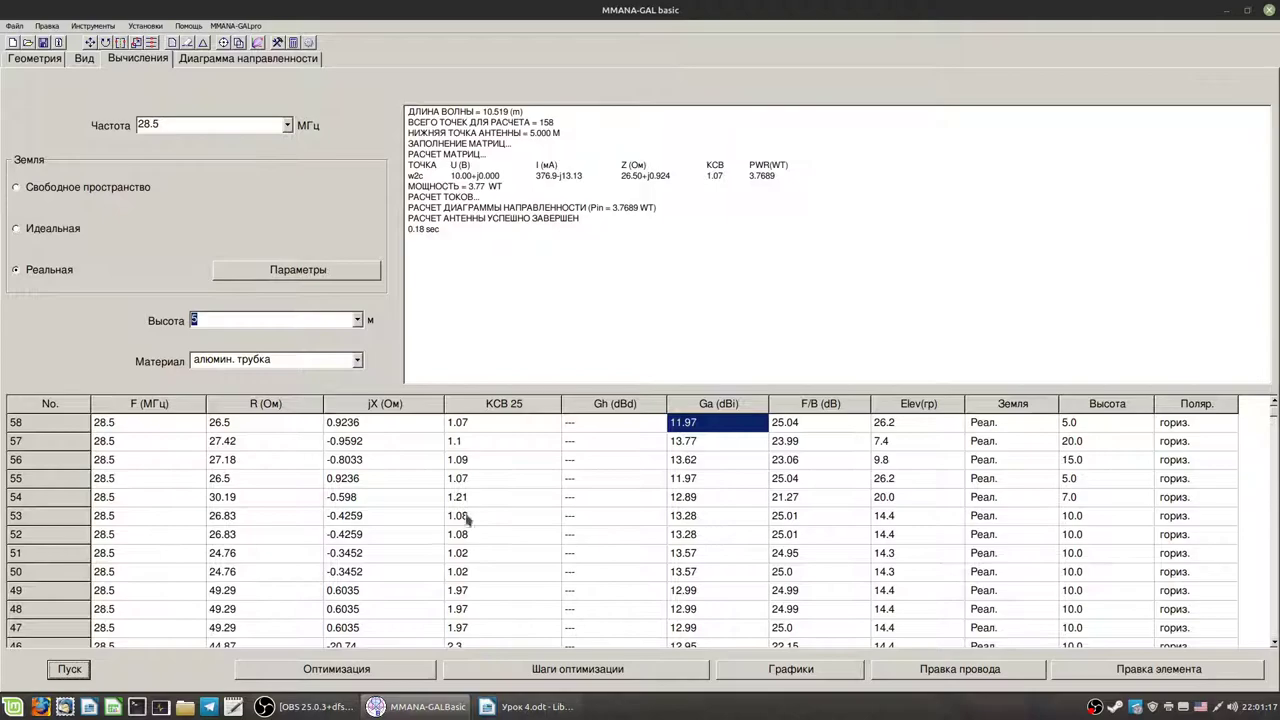
click(248, 58)
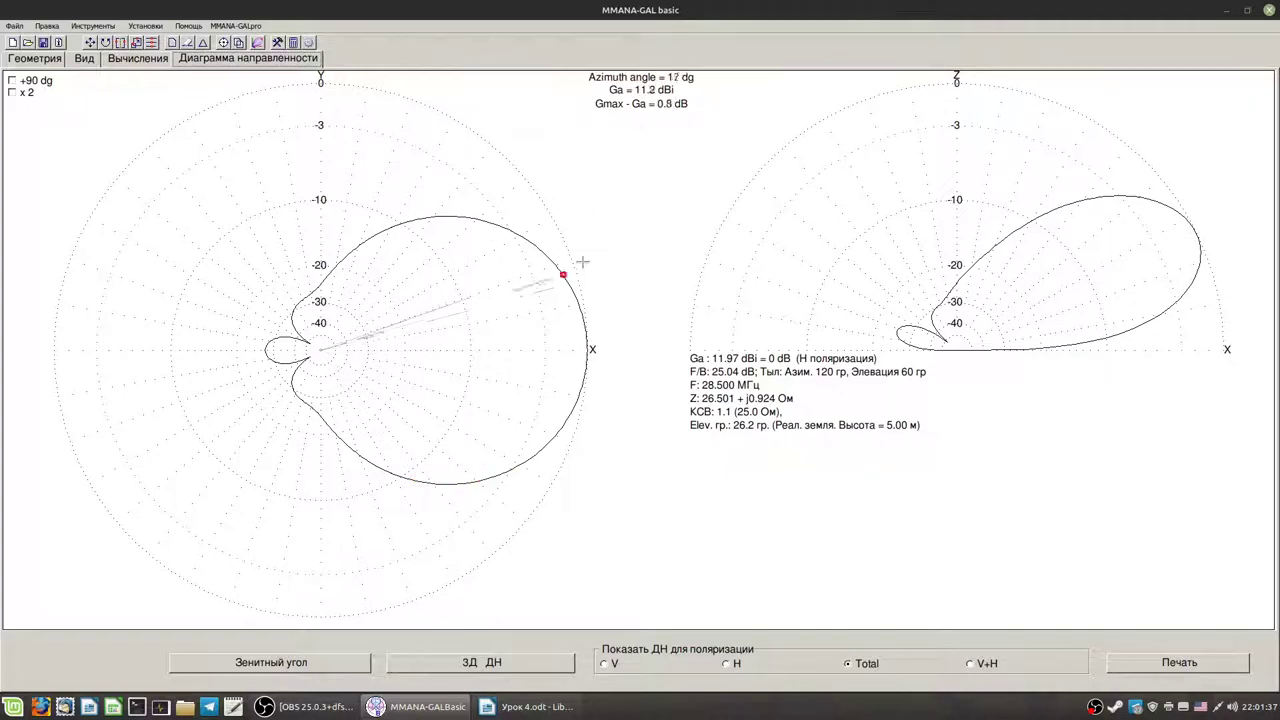
click(610, 292)
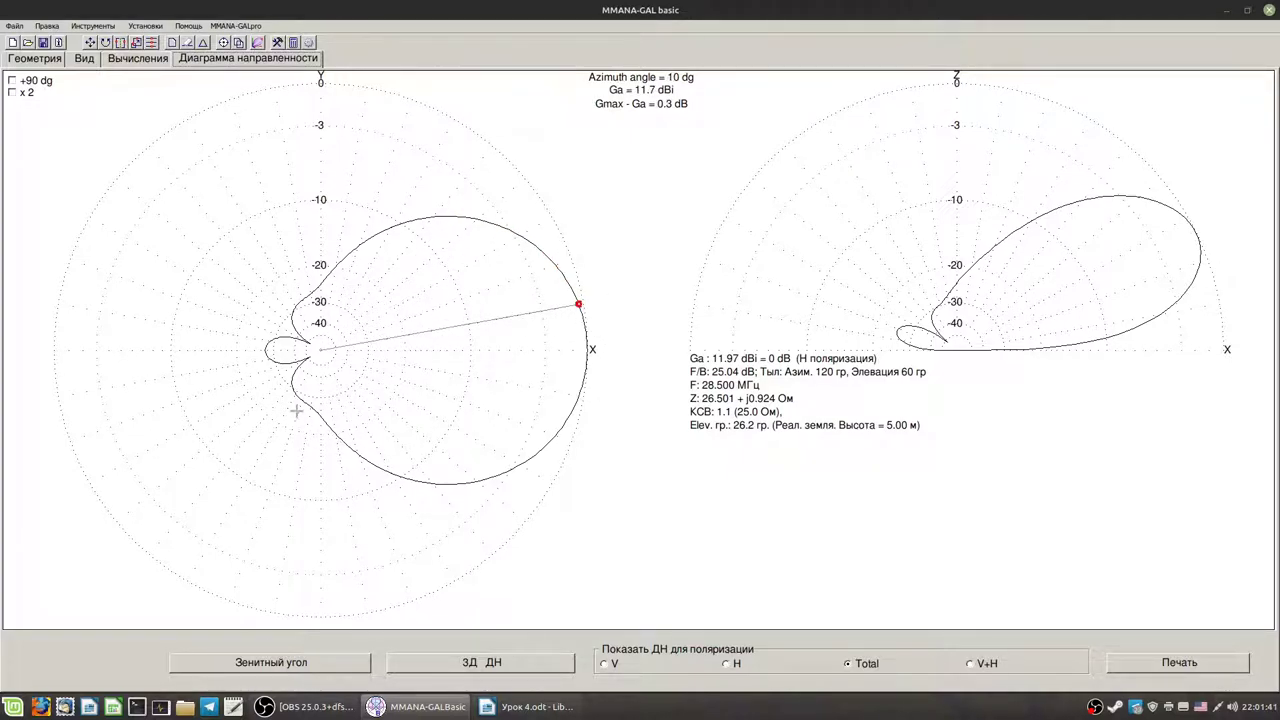
- Rotate the antenna's 3D view to examine the current distribution along the four elements
click(140, 60)
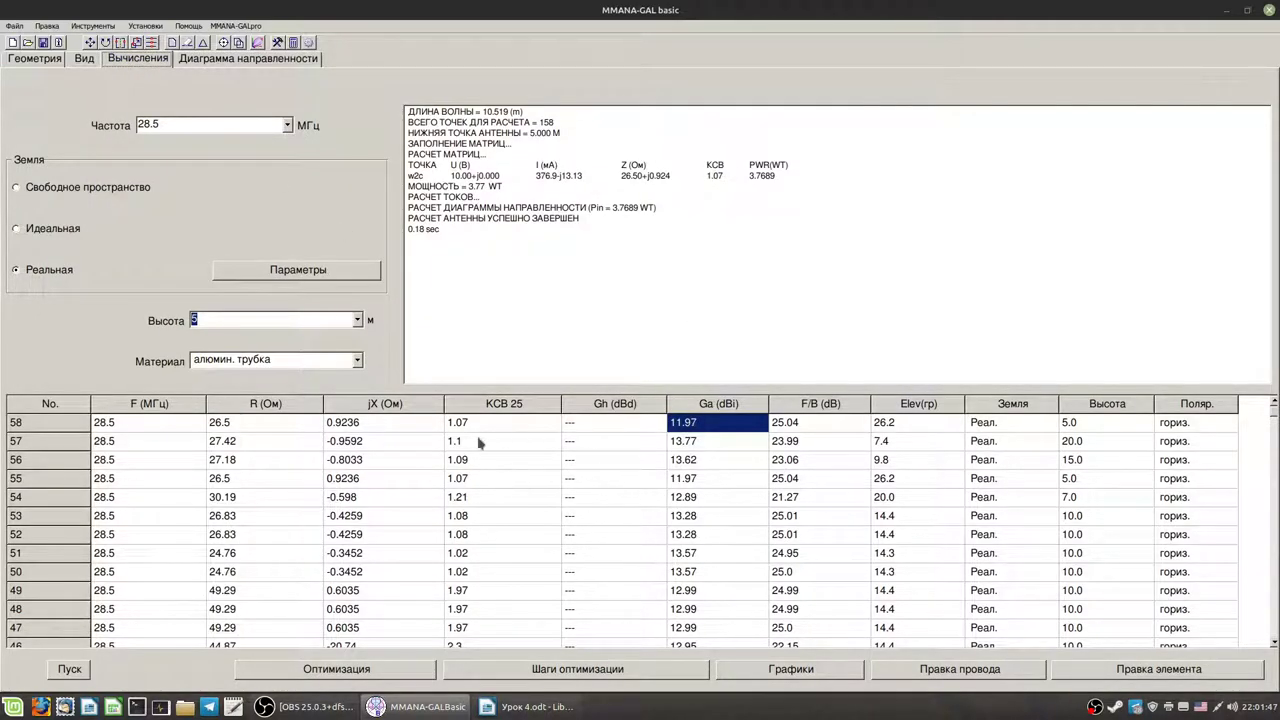
click(85, 59)
mouse_move(700, 580)
mouse_down()
mouse_move(734, 583)
mouse_move(680, 577)
mouse_move(720, 583)
mouse_move(714, 573)
mouse_up()
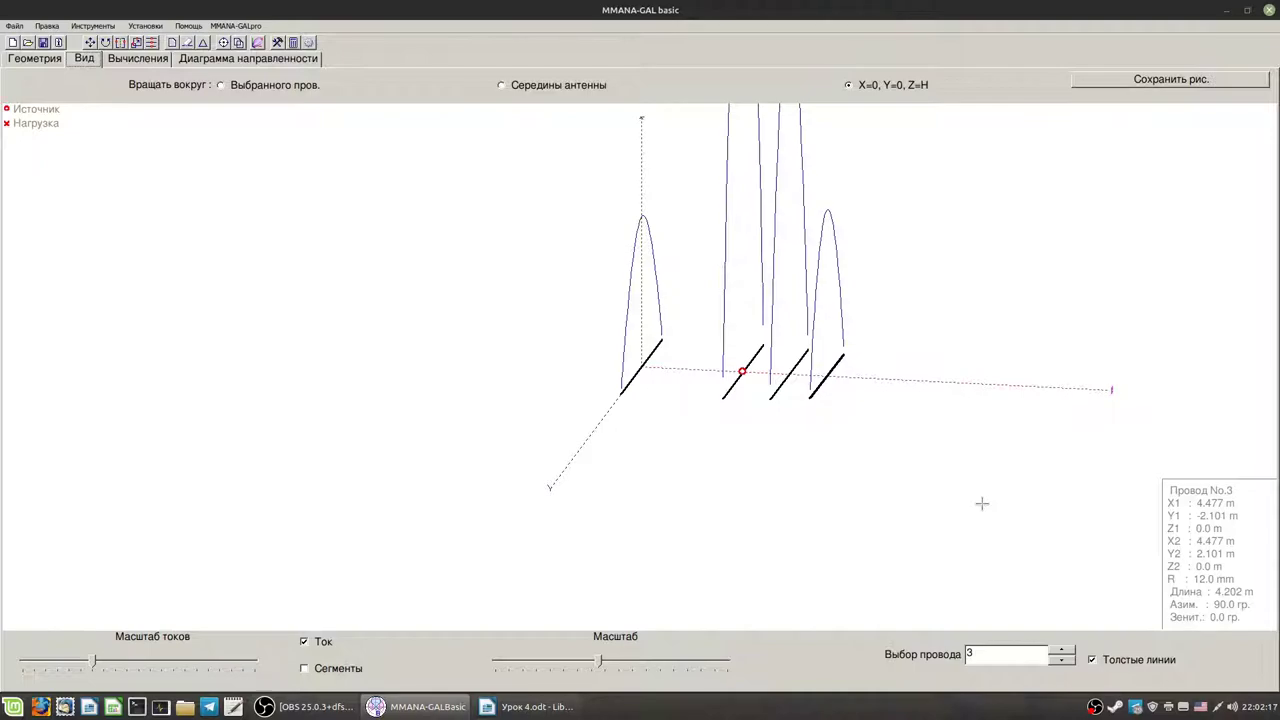
drag(886, 439, 779, 470)
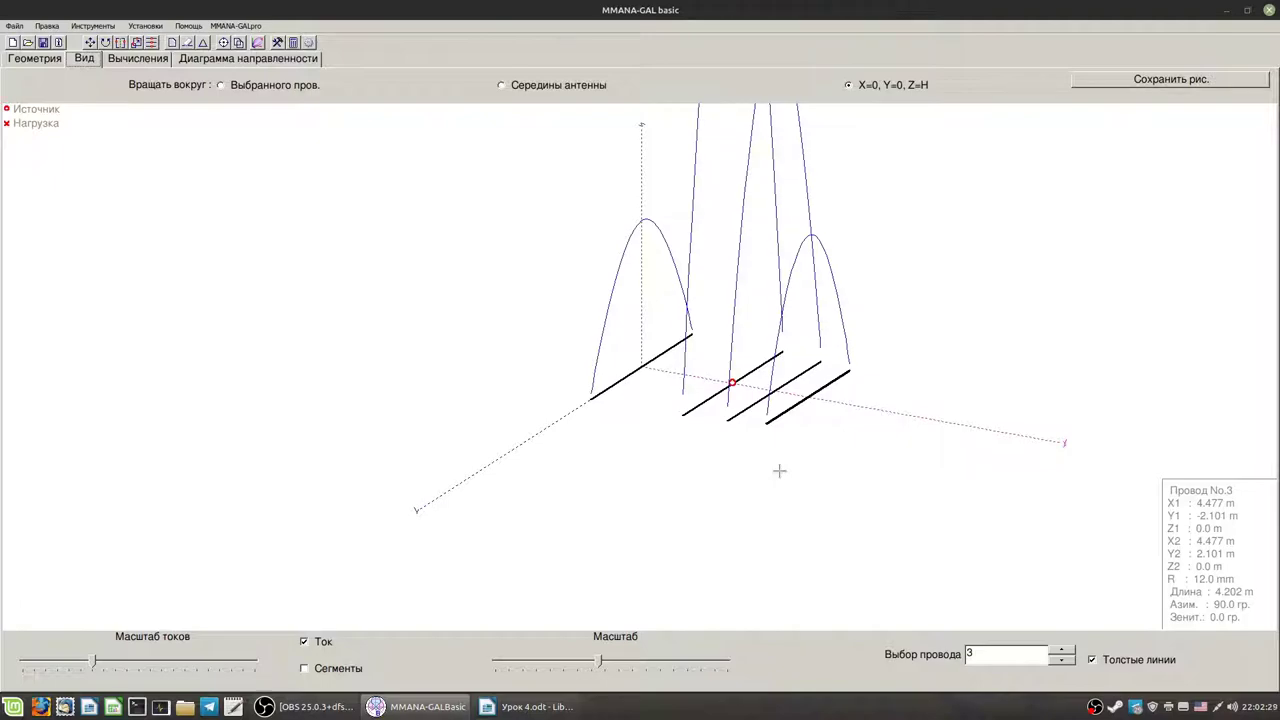
drag(746, 451, 727, 457)
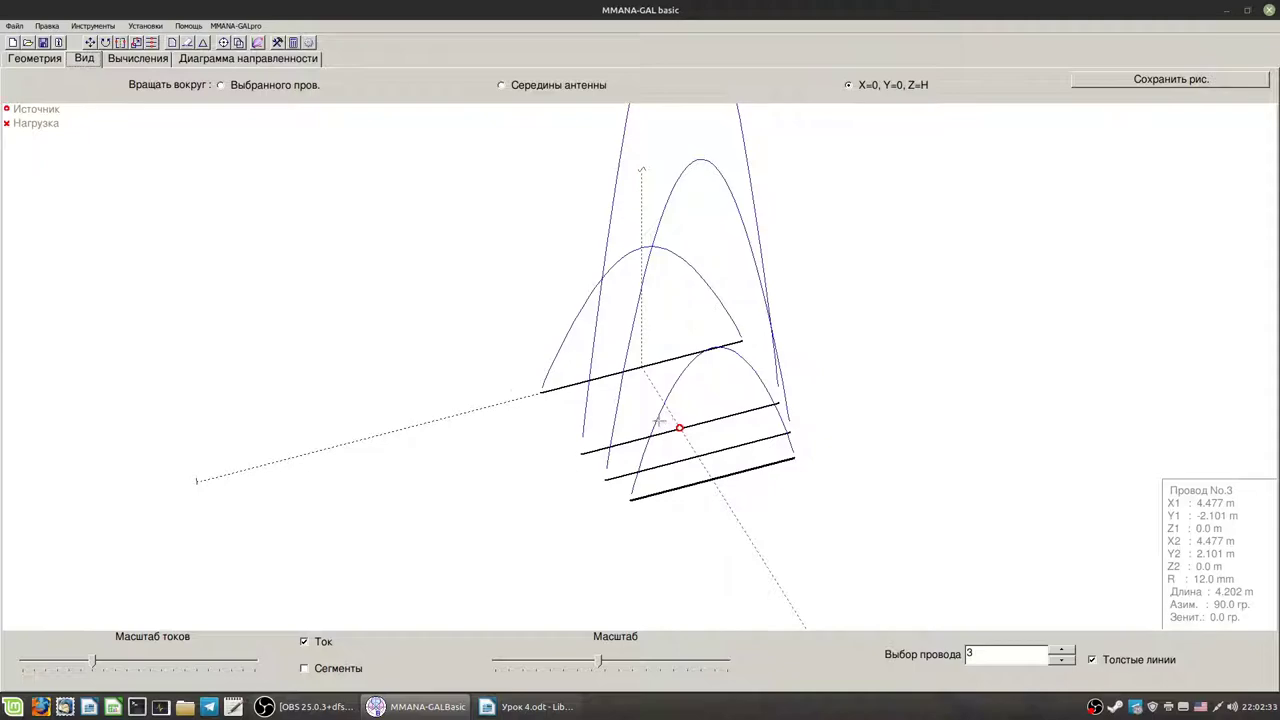
- Set the standard SWR impedance R to 50 ohms, recalculate the antenna and view its radiation pattern
click(148, 58)
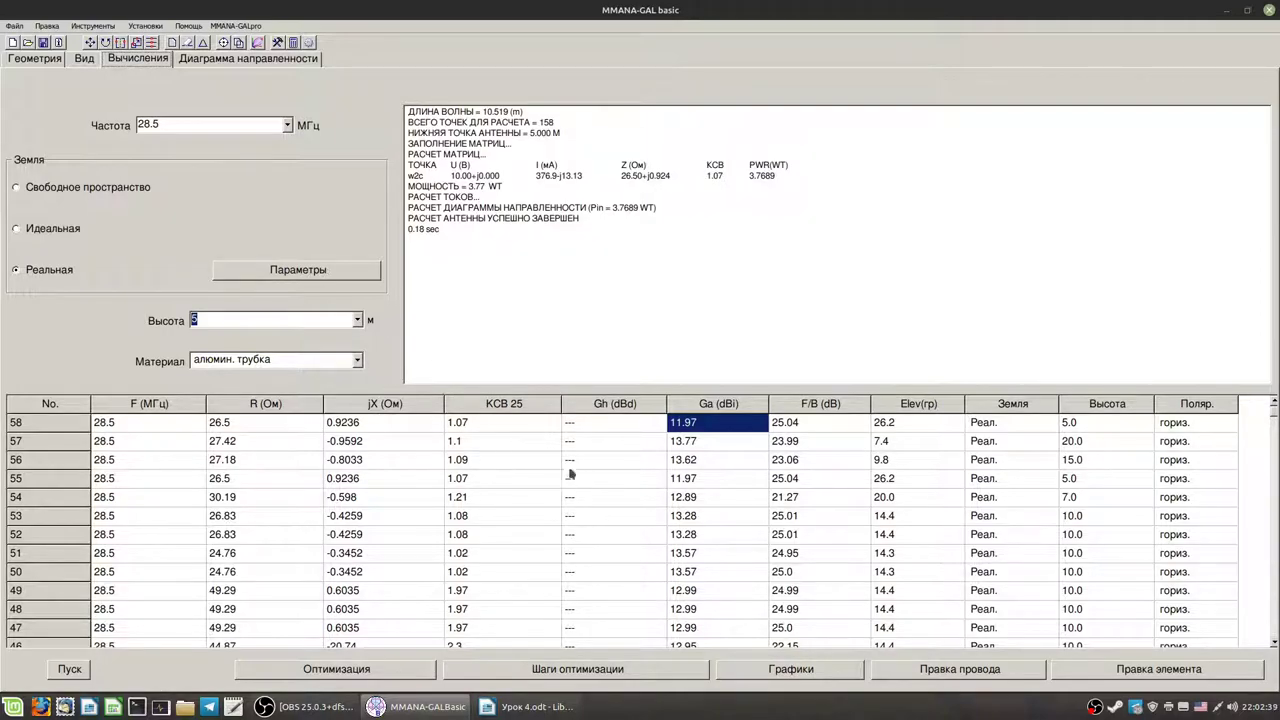
click(147, 27)
click(155, 43)
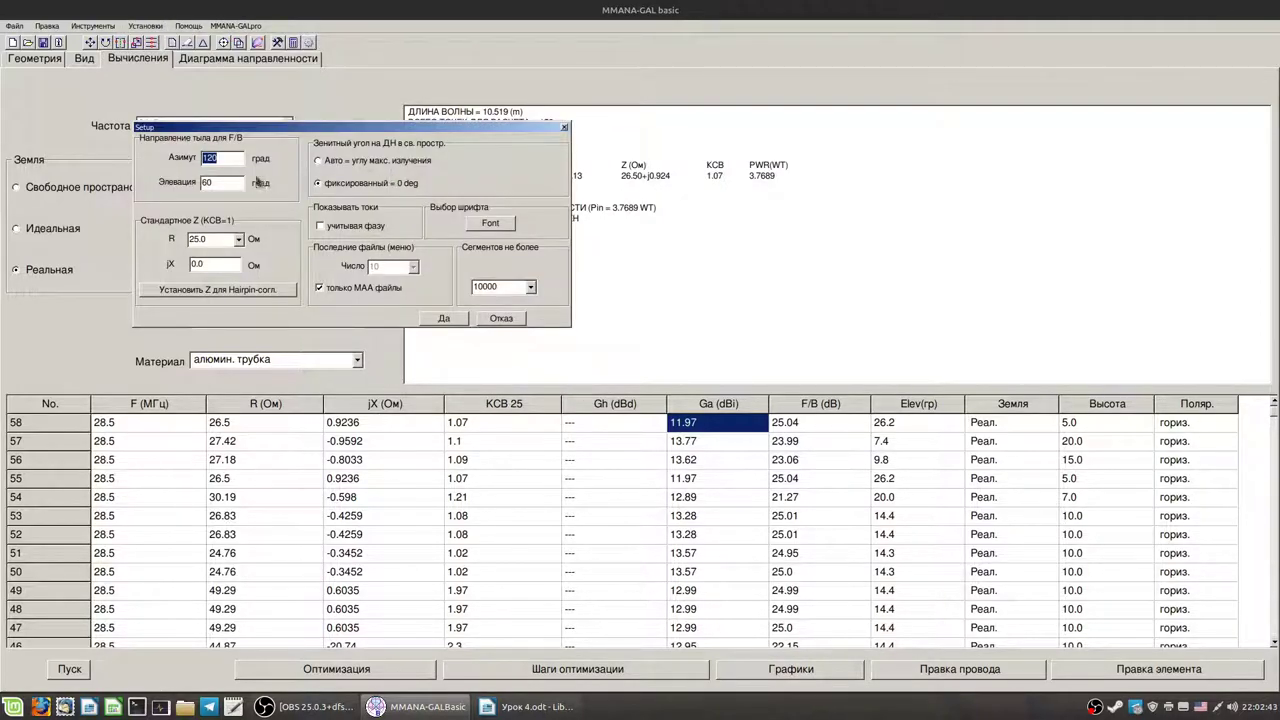
click(239, 239)
click(224, 264)
click(443, 318)
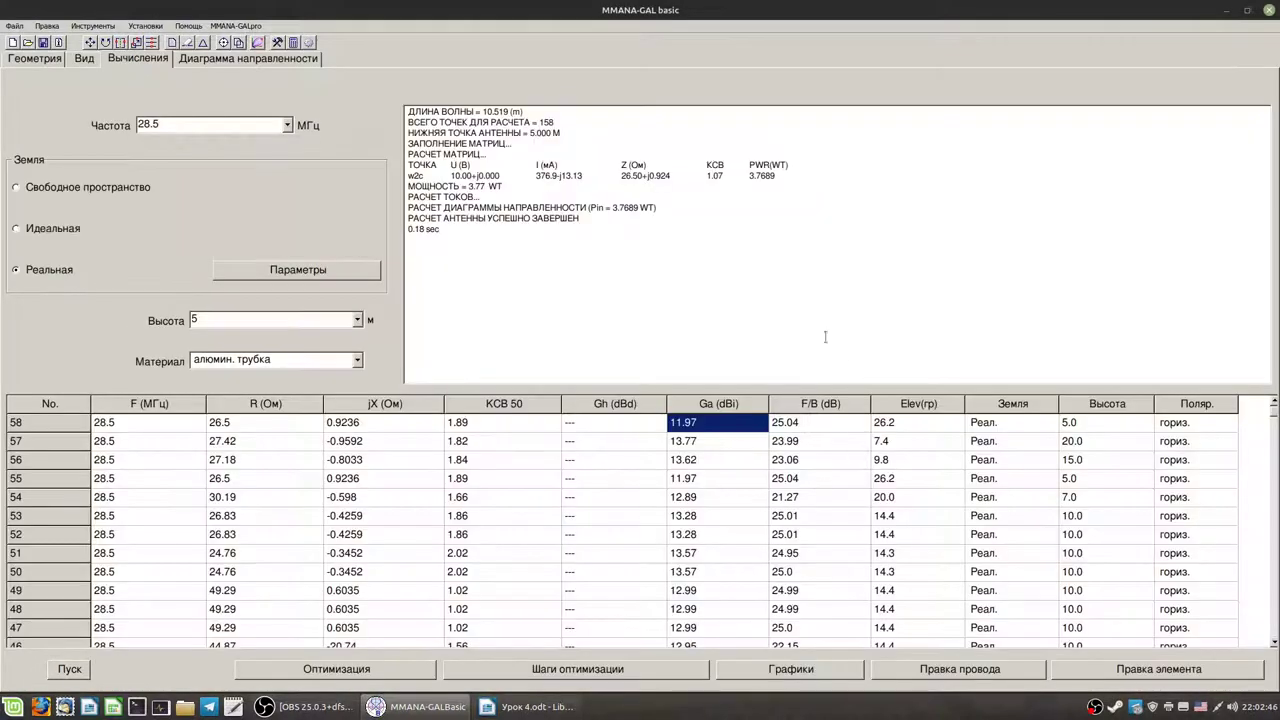
click(68, 676)
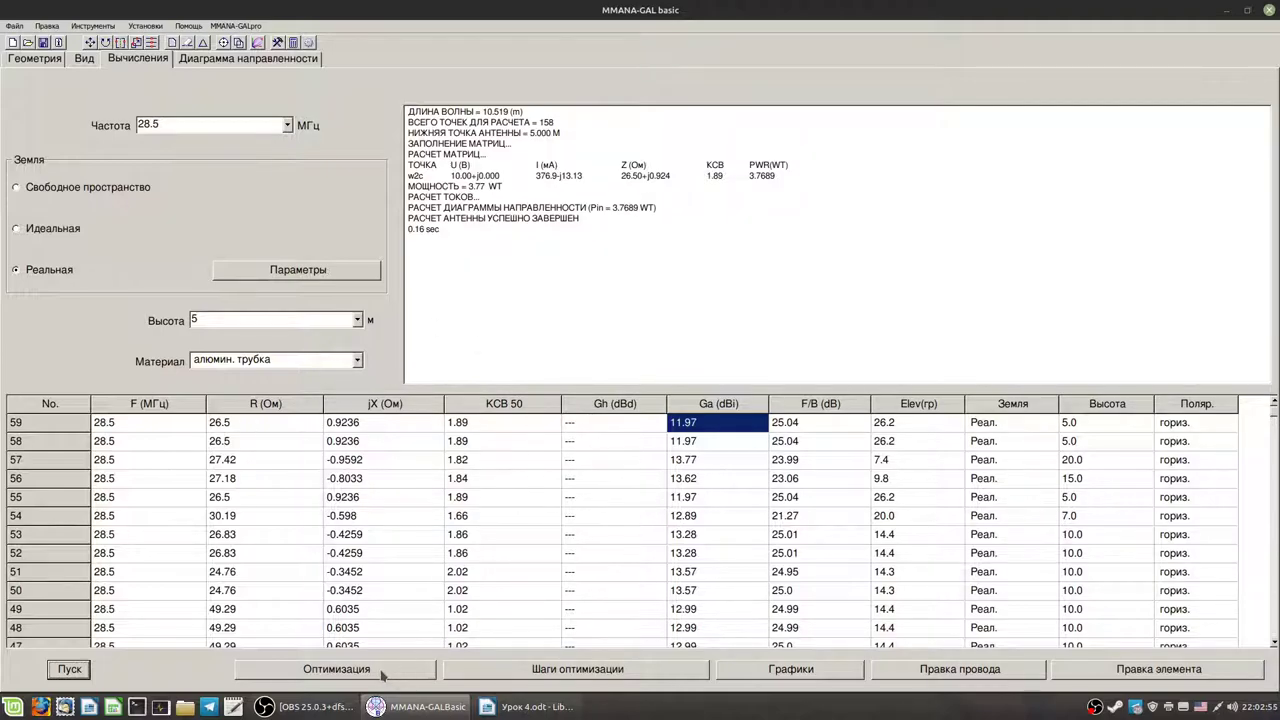
click(265, 58)
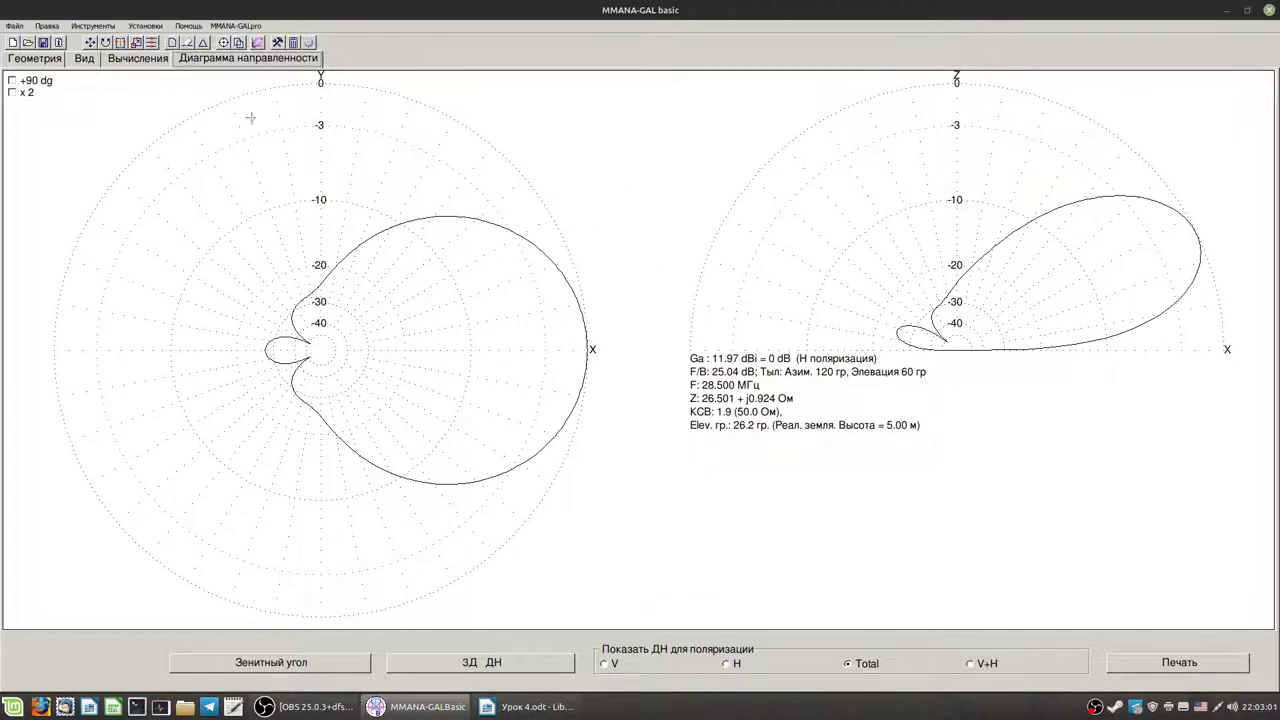
- Optimize the antenna at 5 m height for the 50-ohm impedance and discard the optimization table
click(142, 60)
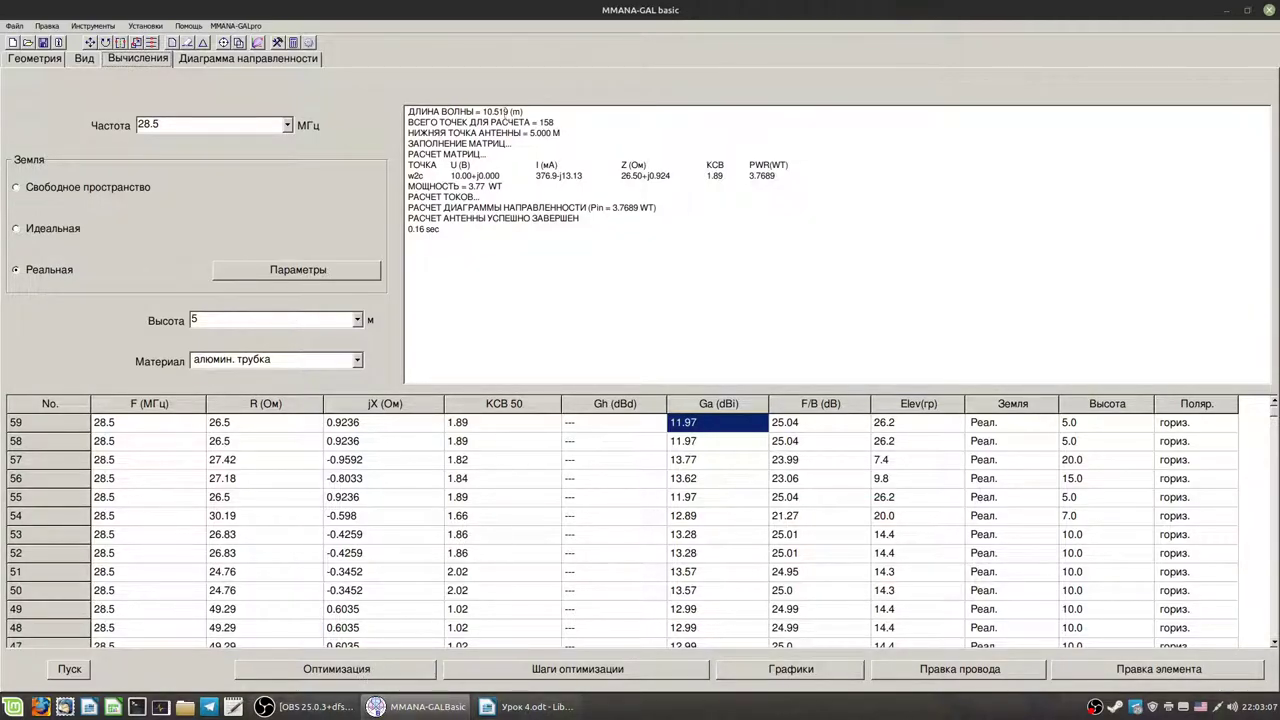
click(309, 669)
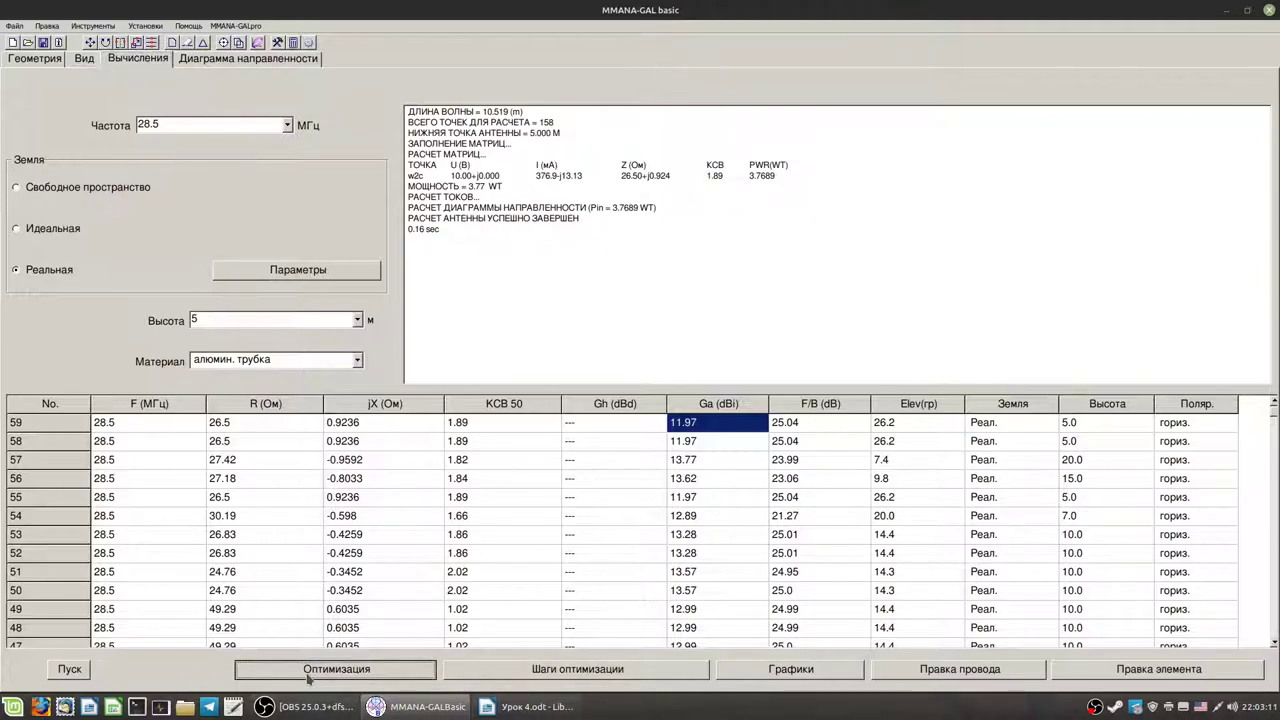
click(752, 503)
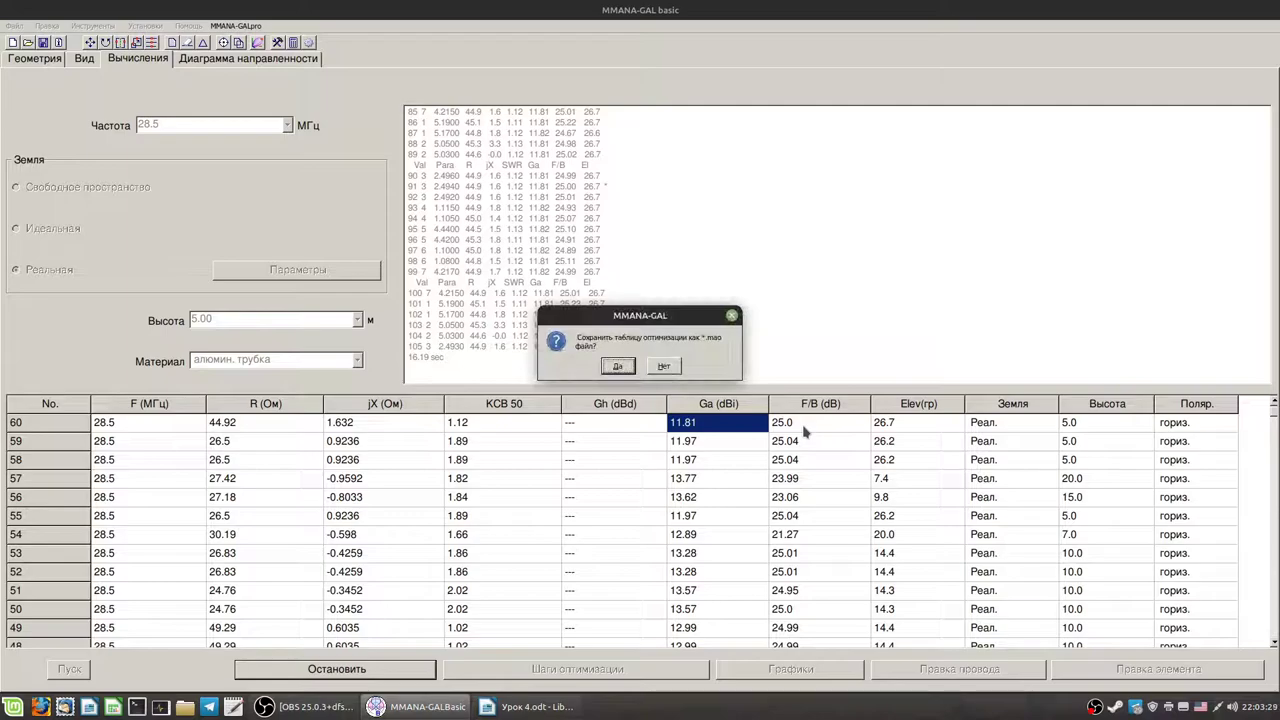
click(663, 366)
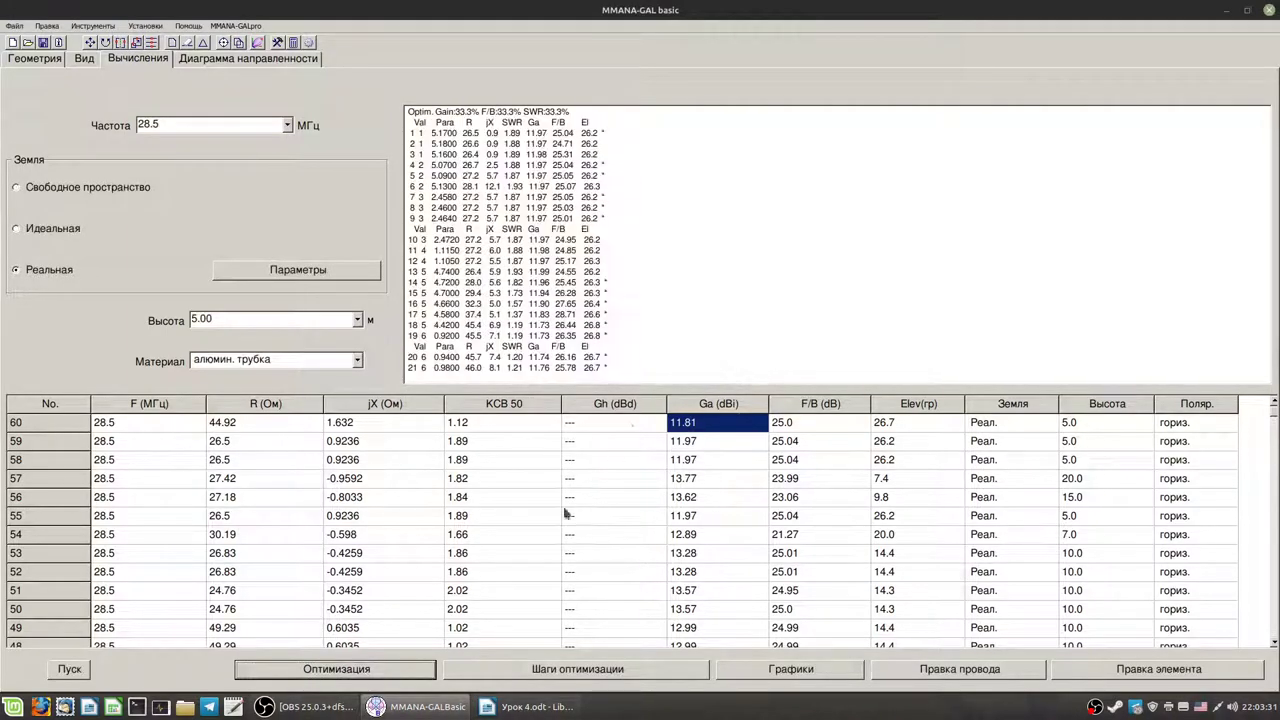
- Recalculate the optimized antenna and inspect the back lobe of its radiation pattern
click(64, 672)
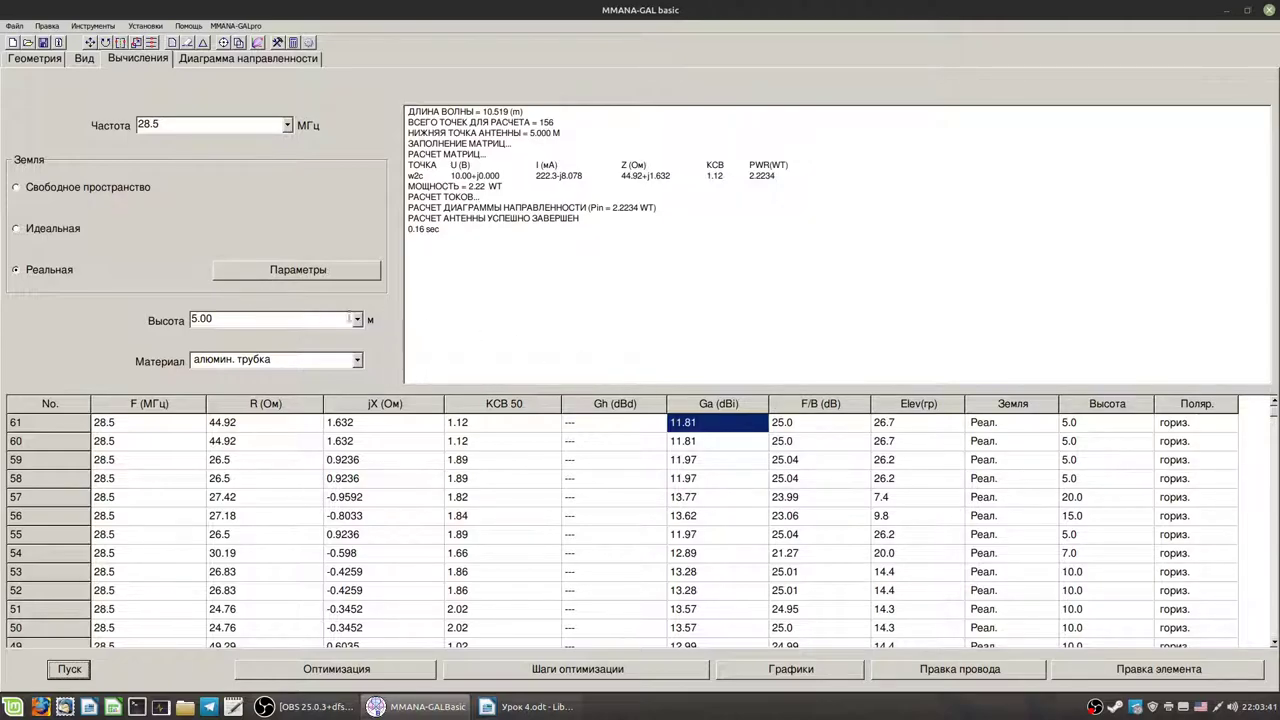
click(210, 58)
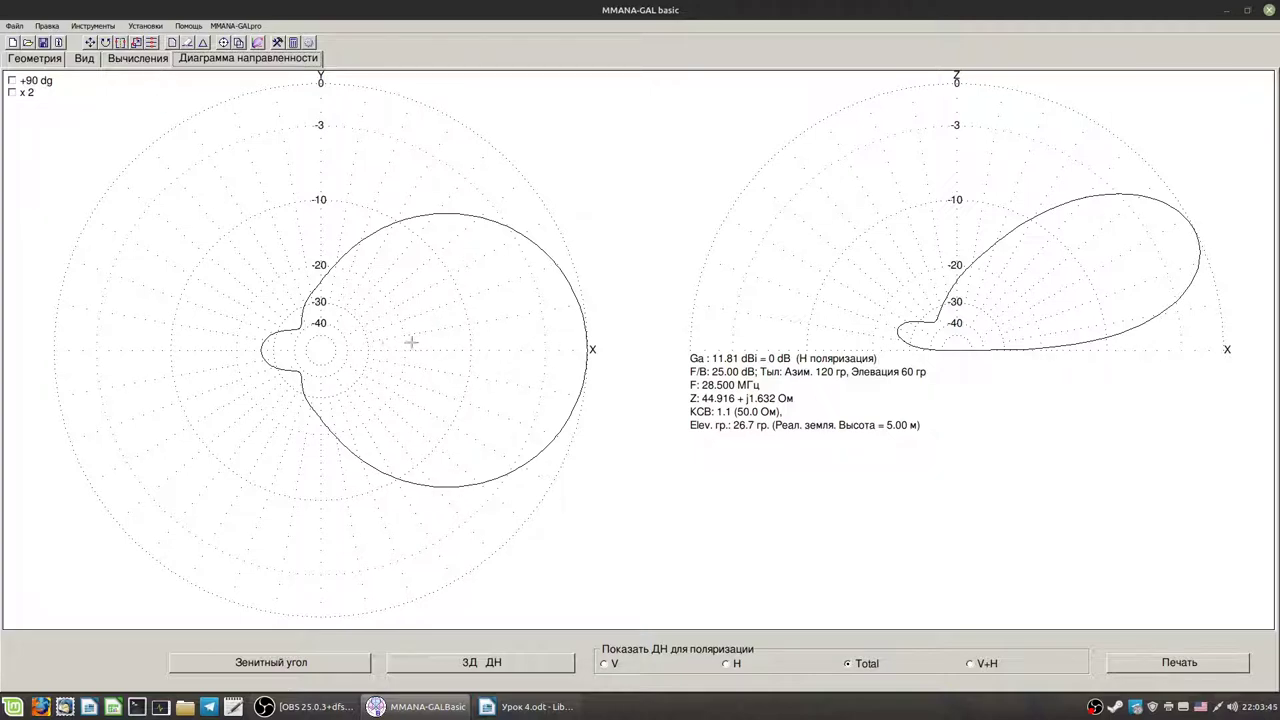
click(261, 345)
mouse_move(261, 345)
mouse_down()
mouse_move(346, 251)
mouse_move(271, 366)
mouse_move(300, 374)
mouse_move(263, 349)
mouse_move(286, 331)
mouse_move(371, 309)
mouse_move(423, 409)
mouse_move(505, 473)
mouse_move(364, 331)
mouse_move(109, 182)
mouse_move(106, 72)
mouse_up()
- Examine the optimized wire coordinates, checking the X1 positions and Y2 half-lengths of the elements
click(132, 60)
click(85, 60)
click(58, 62)
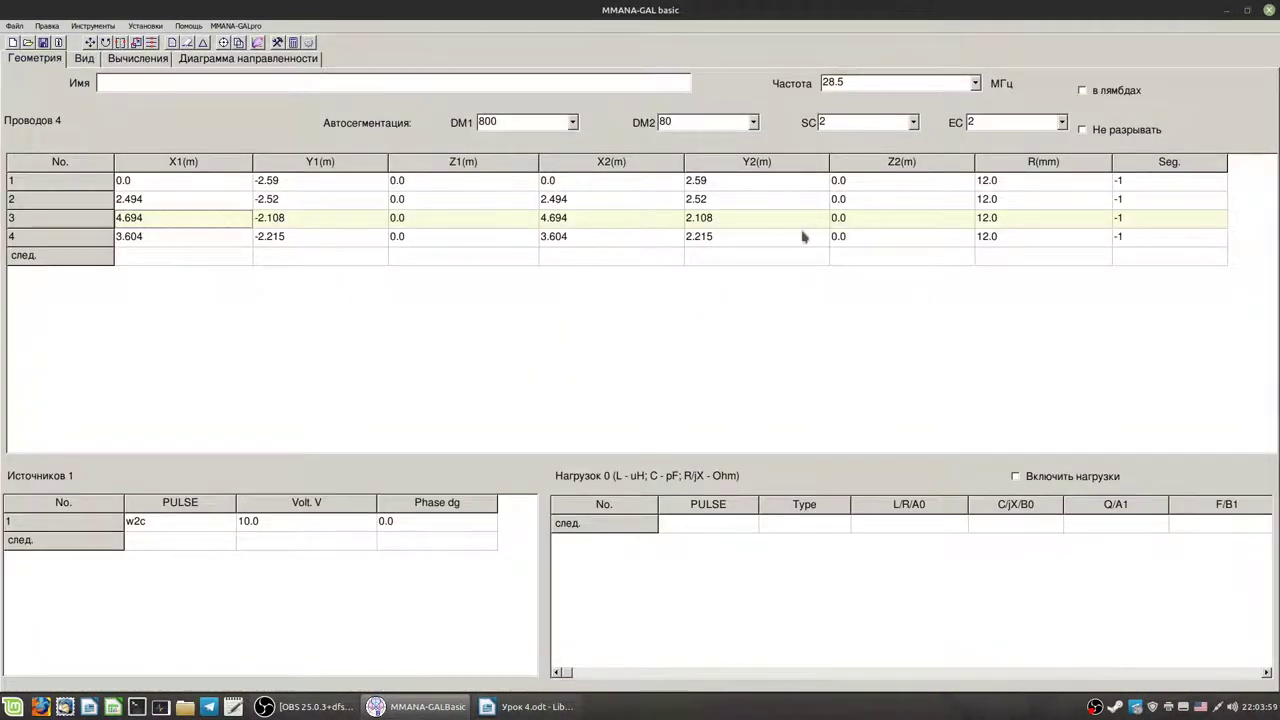
click(735, 242)
click(734, 222)
click(734, 205)
click(729, 238)
click(728, 220)
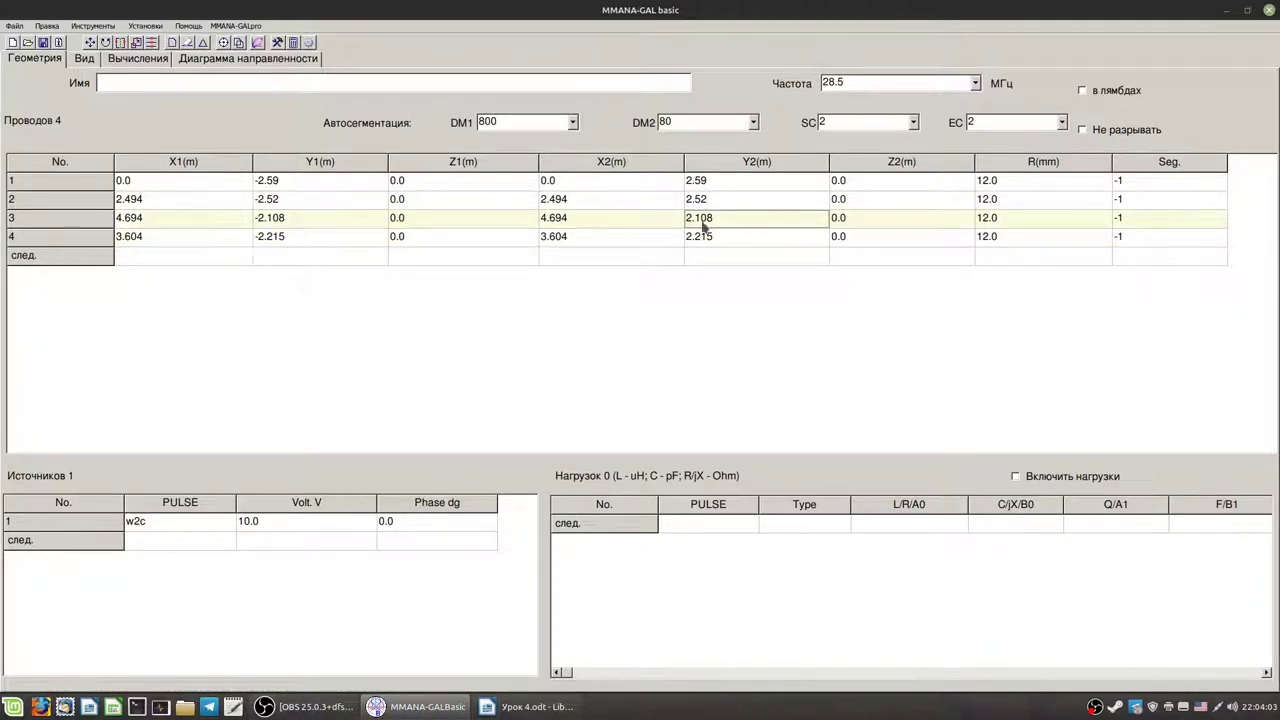
click(178, 241)
click(181, 226)
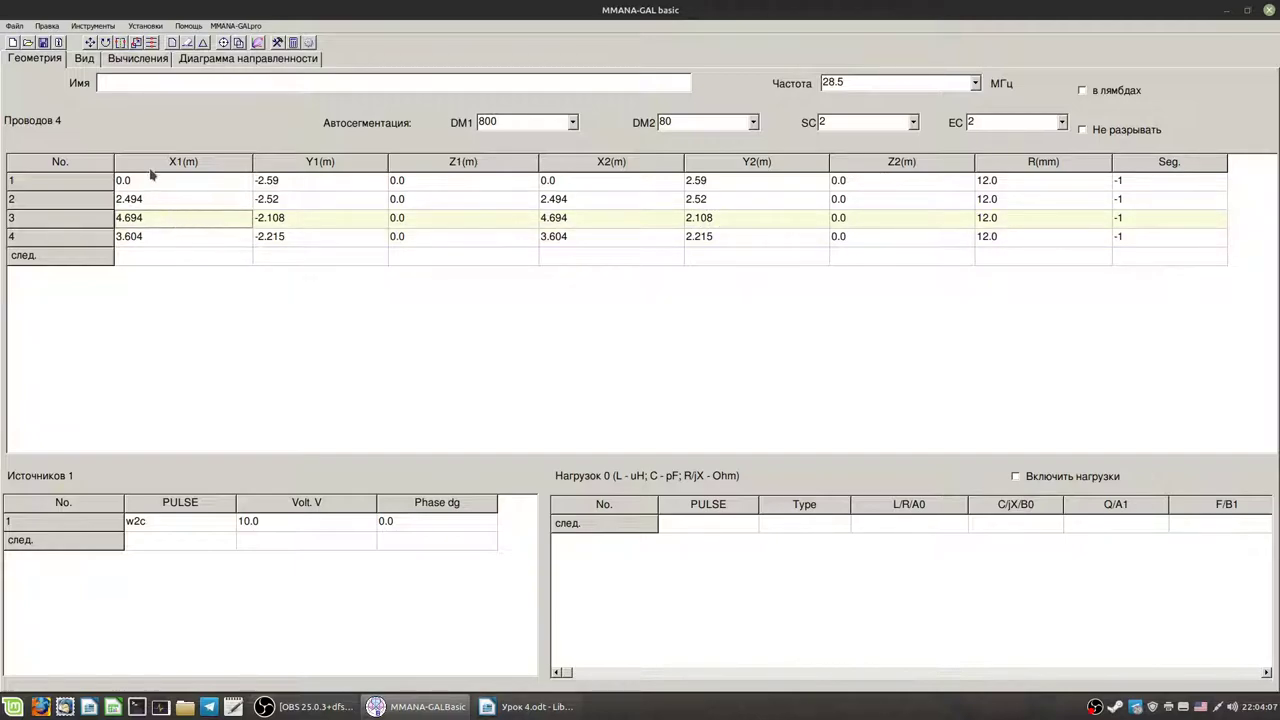
- Examine the currents on the optimized elements in the 3D view alongside their wire coordinates
click(84, 58)
click(120, 59)
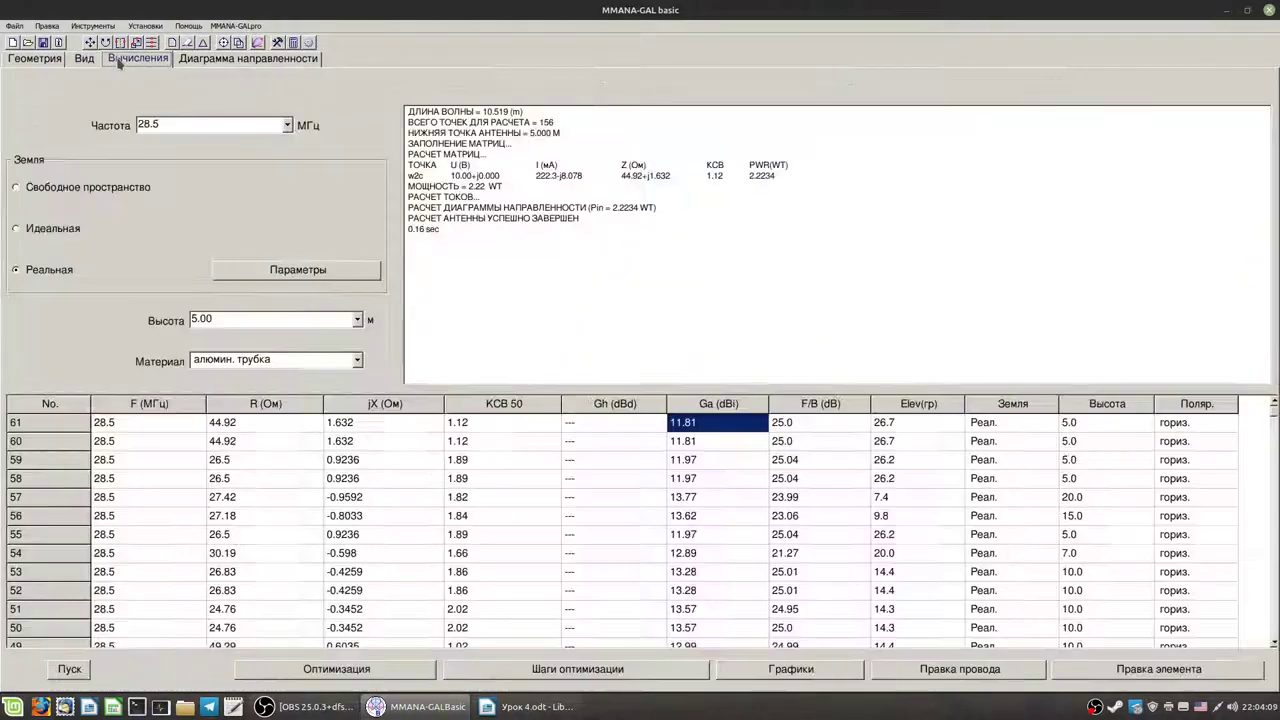
click(88, 62)
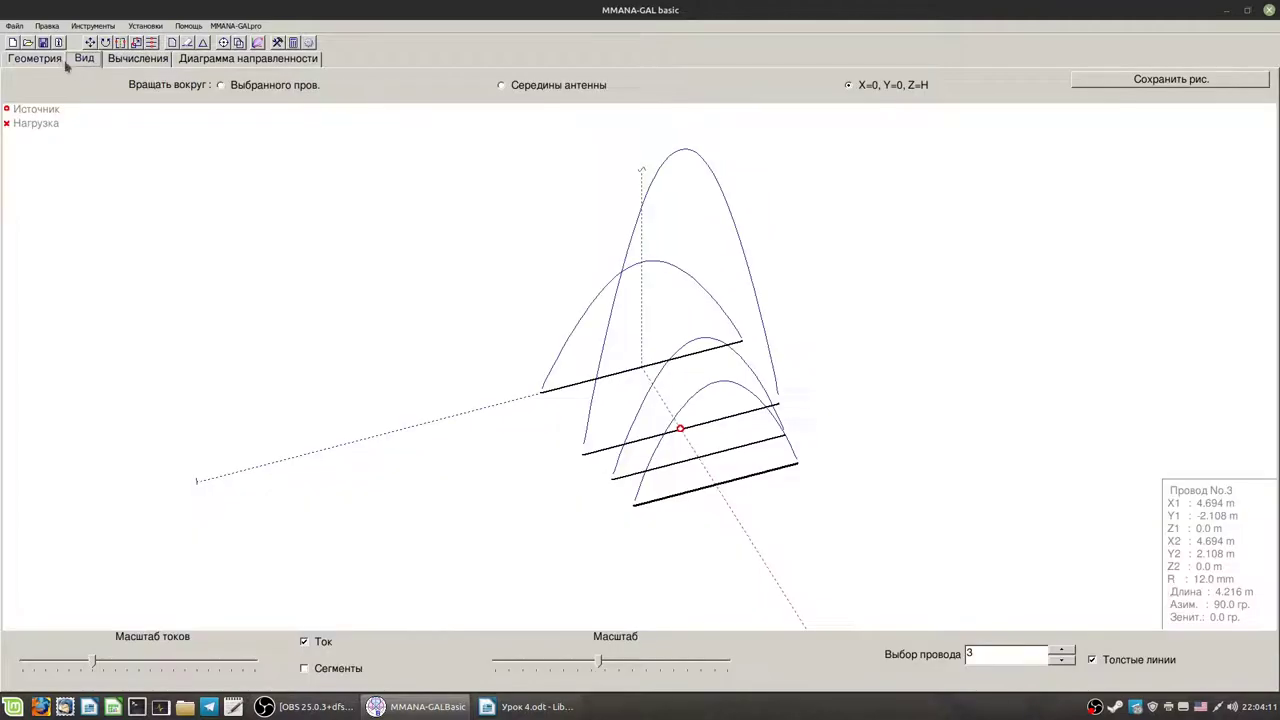
click(64, 62)
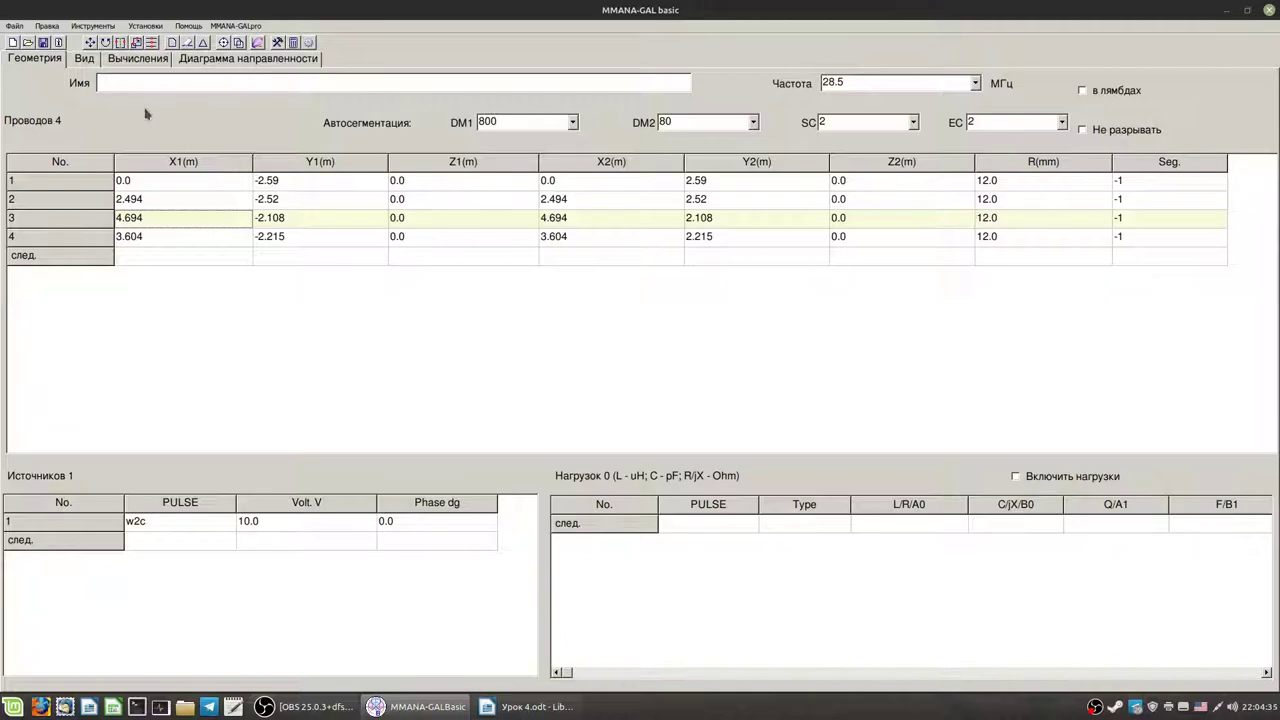
click(96, 60)
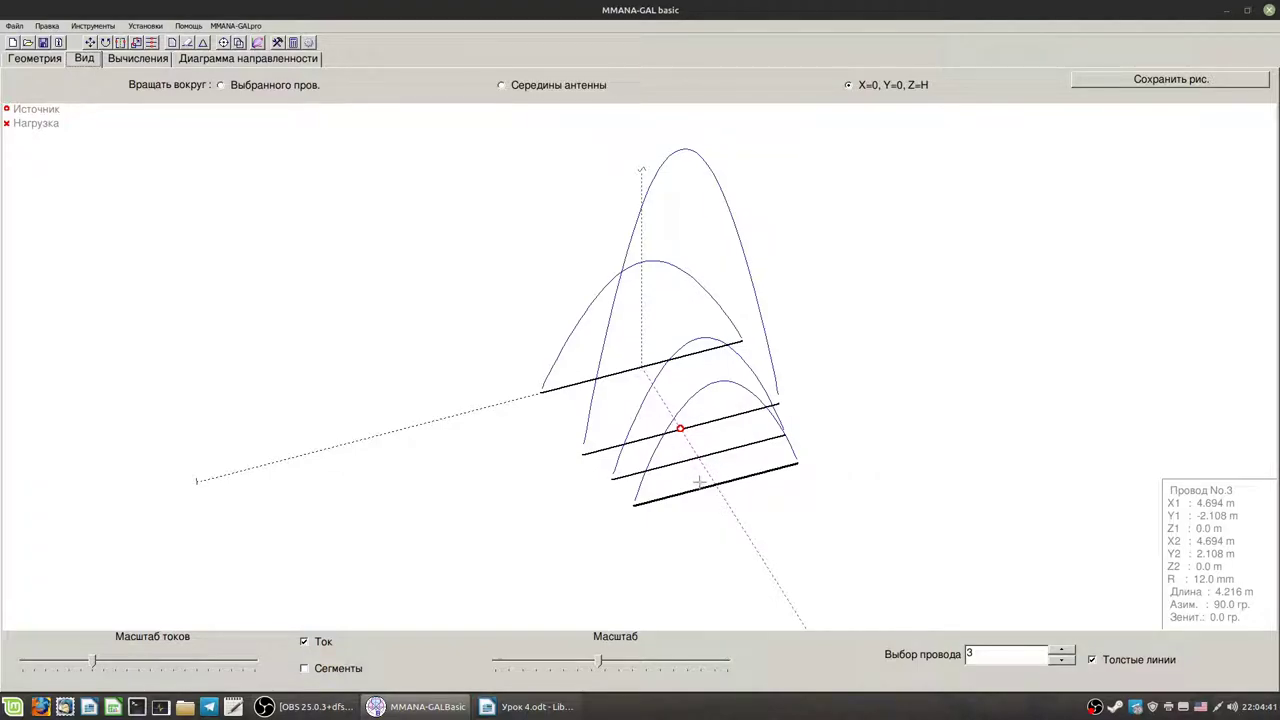
- Review the optimized antenna's calculated results and radiation pattern, and return to the 3D view of its currents
click(137, 60)
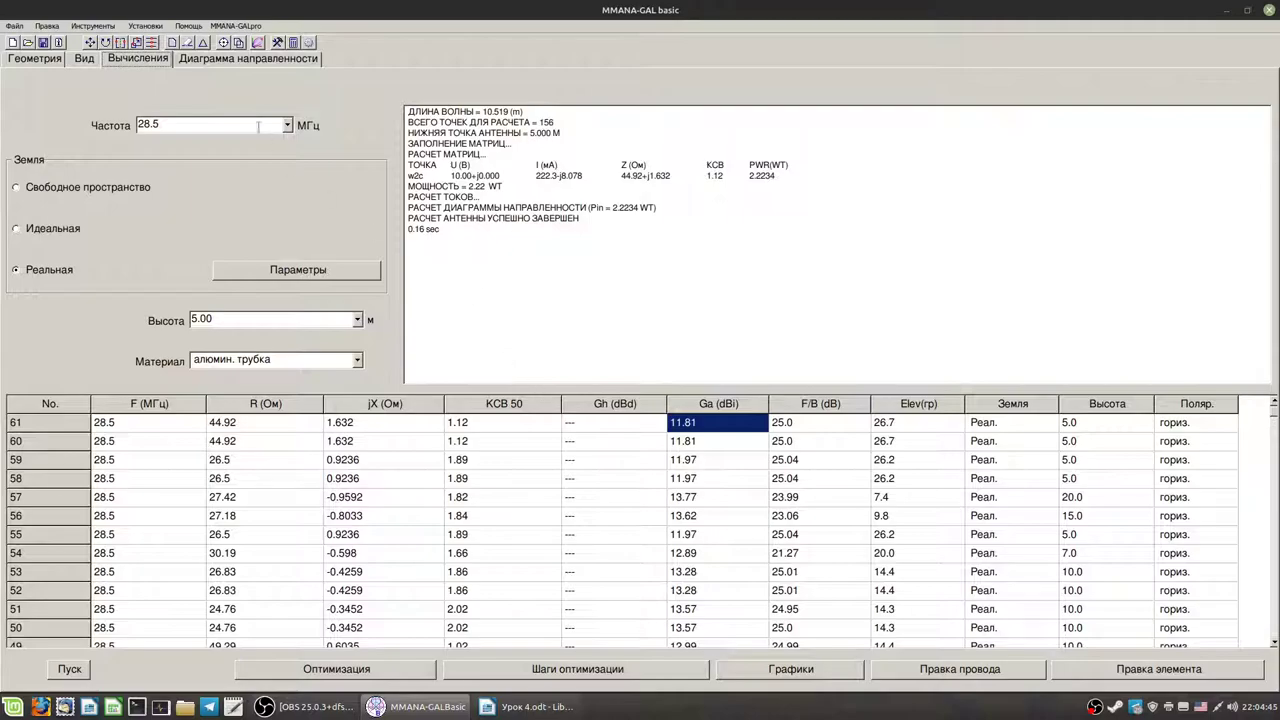
click(236, 60)
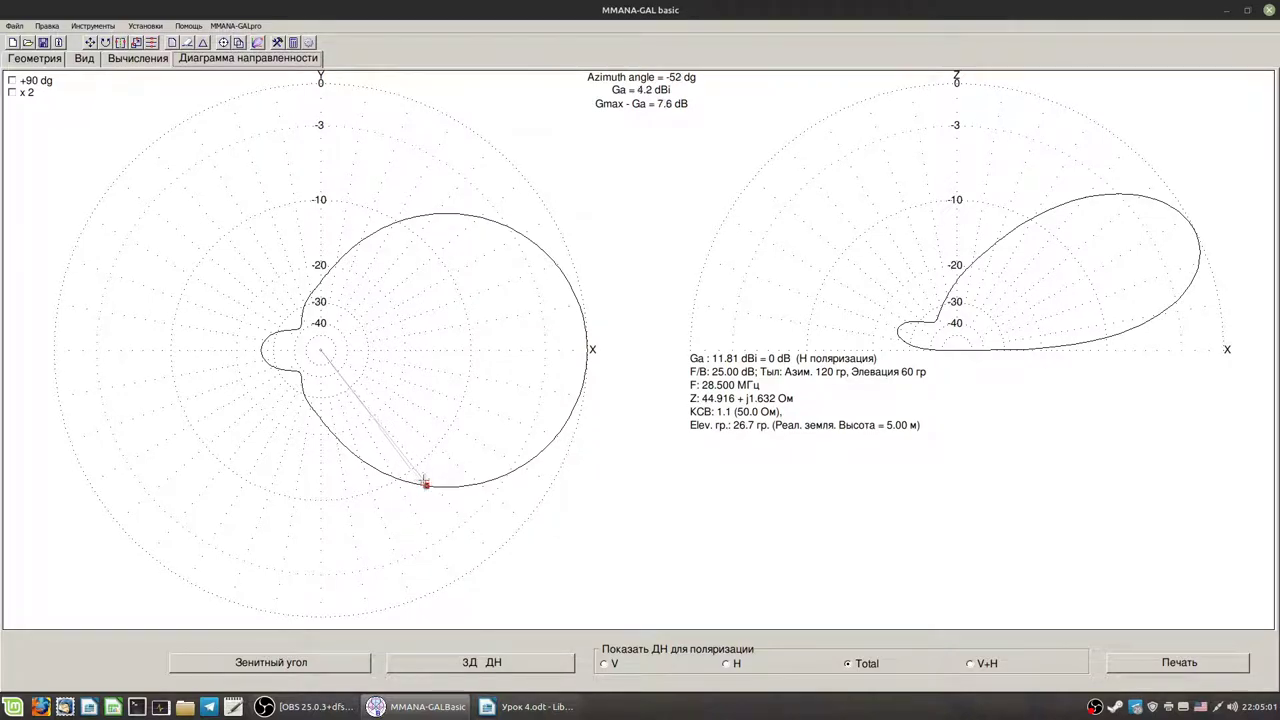
click(84, 58)
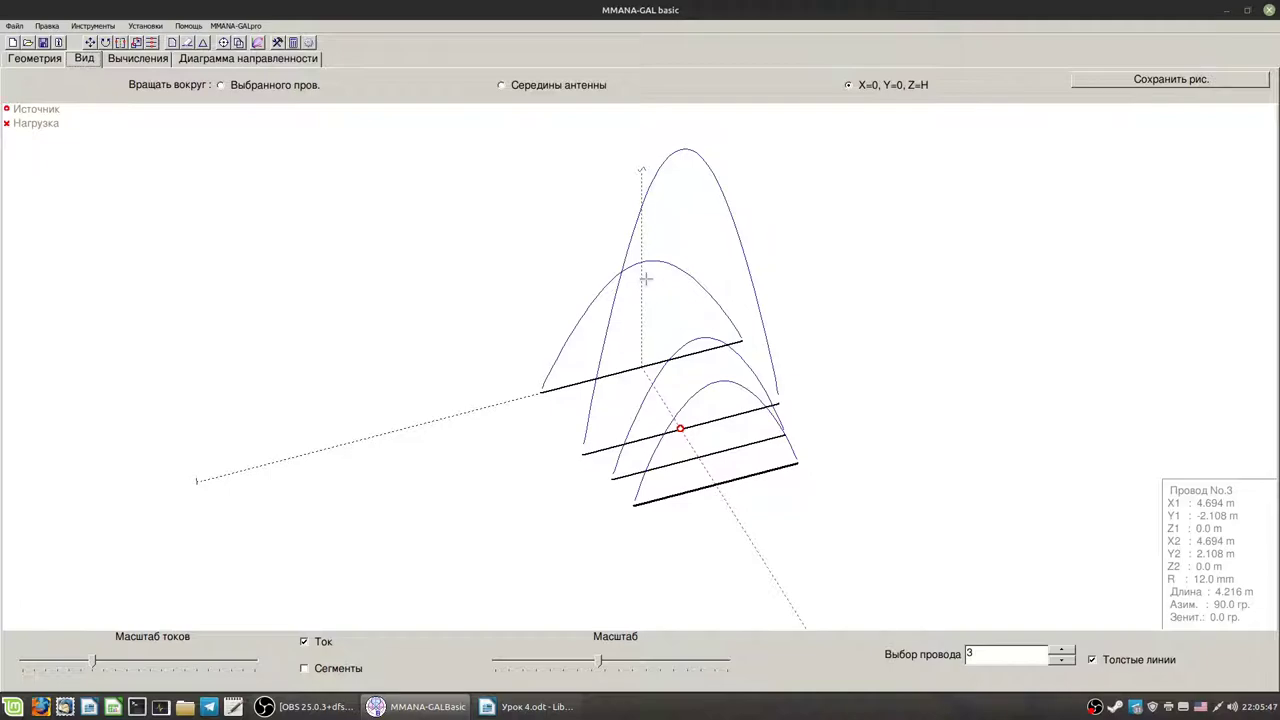
- Rotate the whole antenna 90 degrees clockwise about the X axis so that its elements stand vertically
right_click(704, 505)
drag(643, 566, 672, 476)
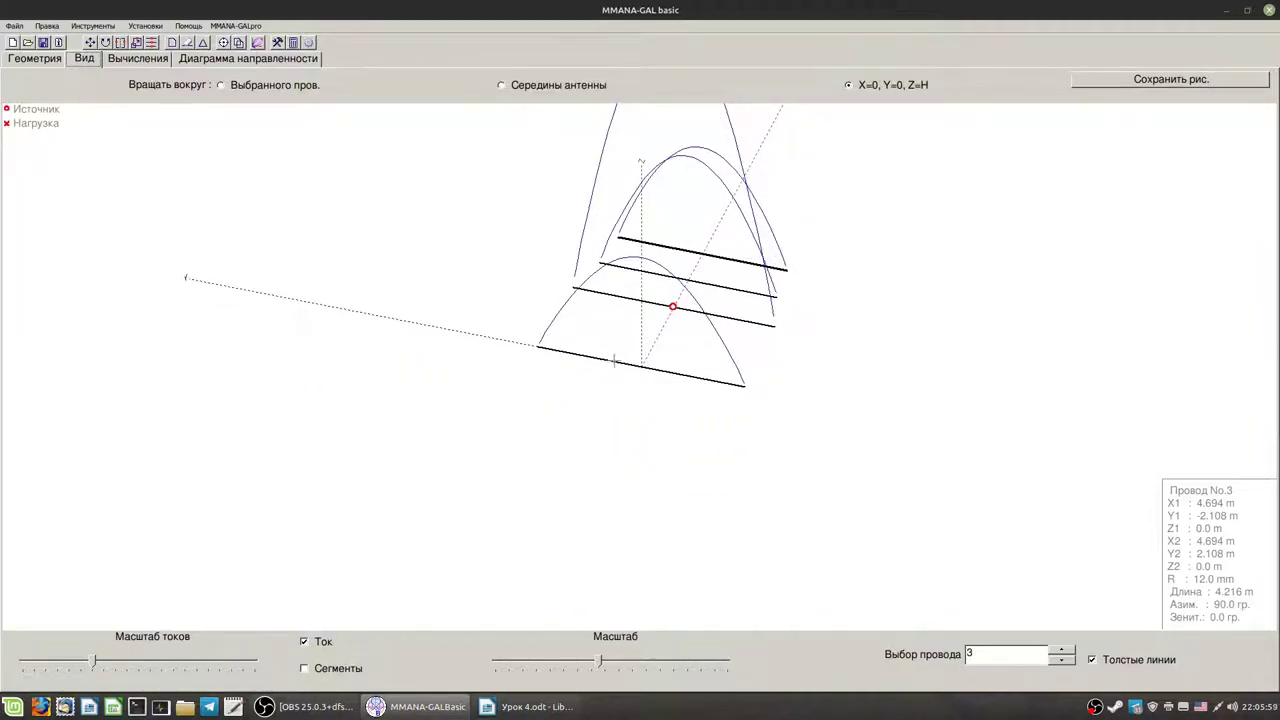
drag(695, 492, 644, 444)
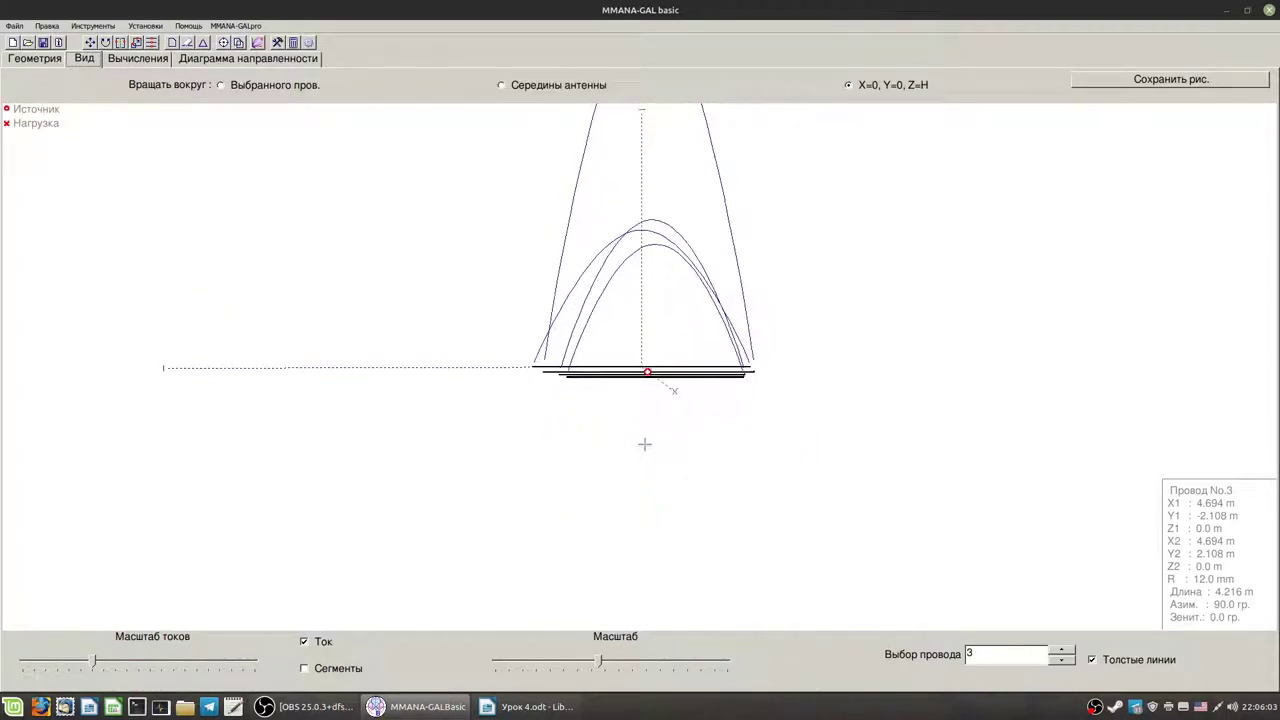
click(104, 43)
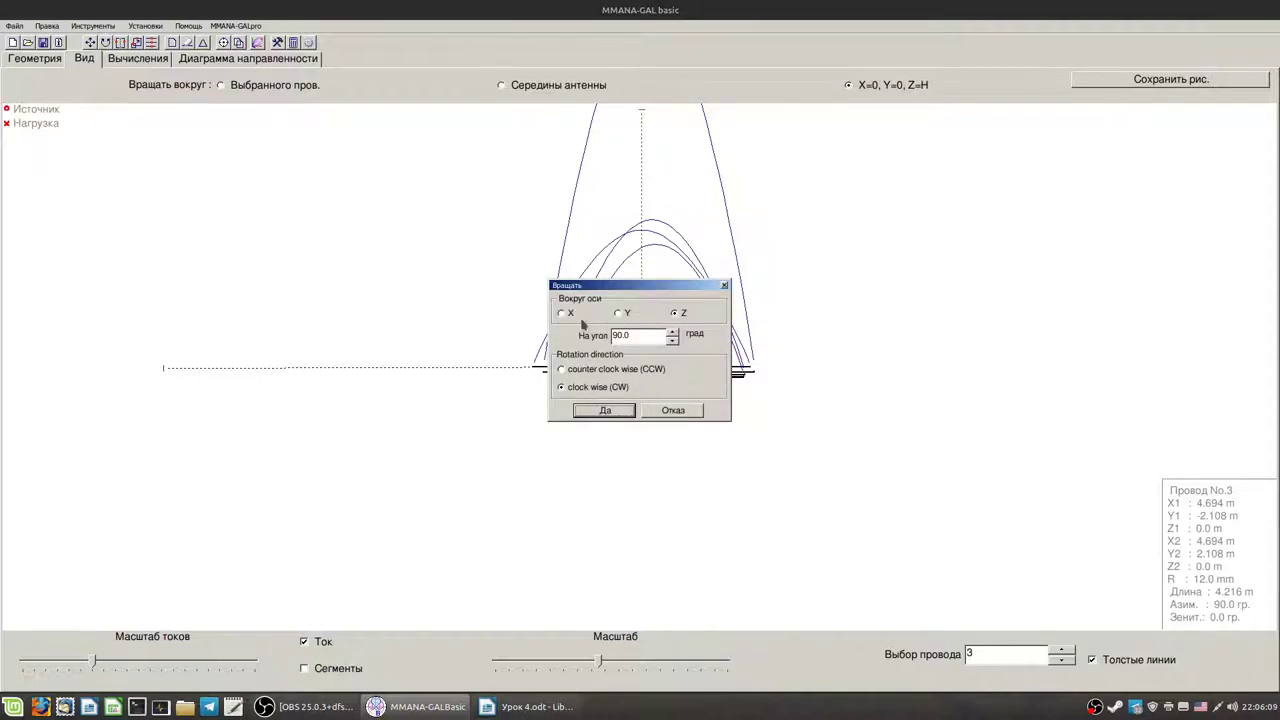
drag(630, 290, 758, 379)
click(690, 404)
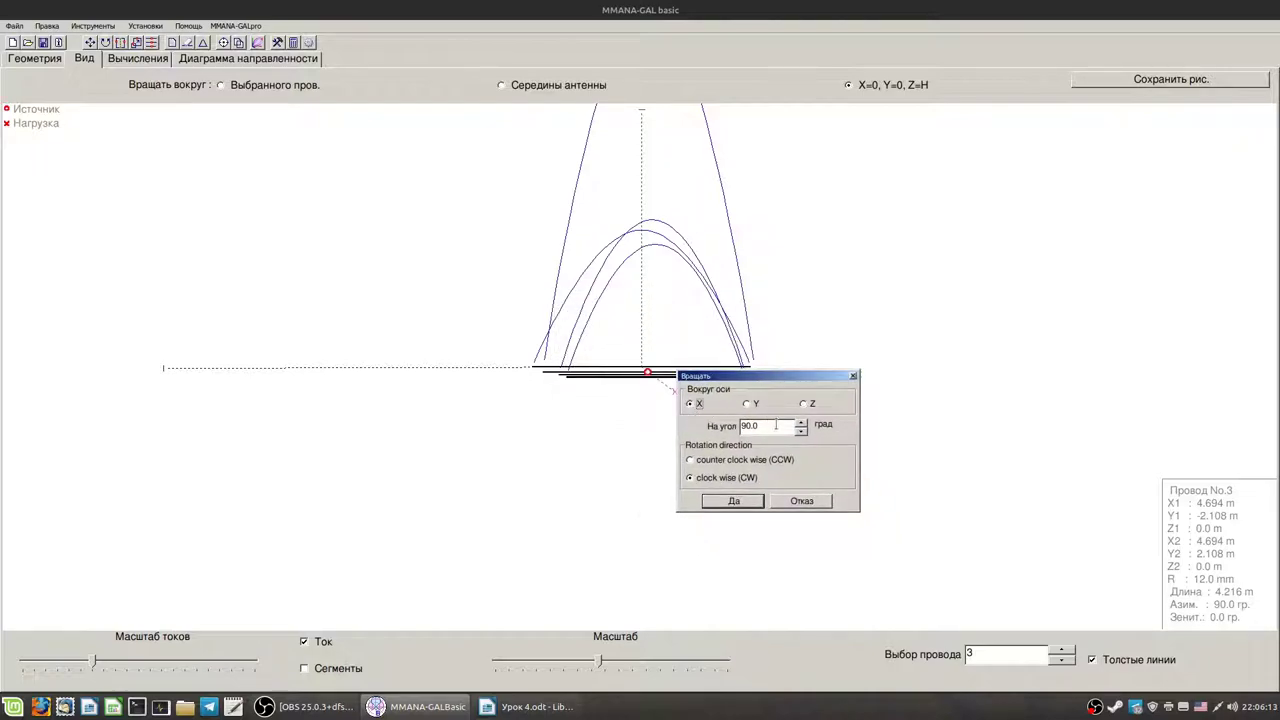
click(752, 506)
drag(694, 494, 725, 492)
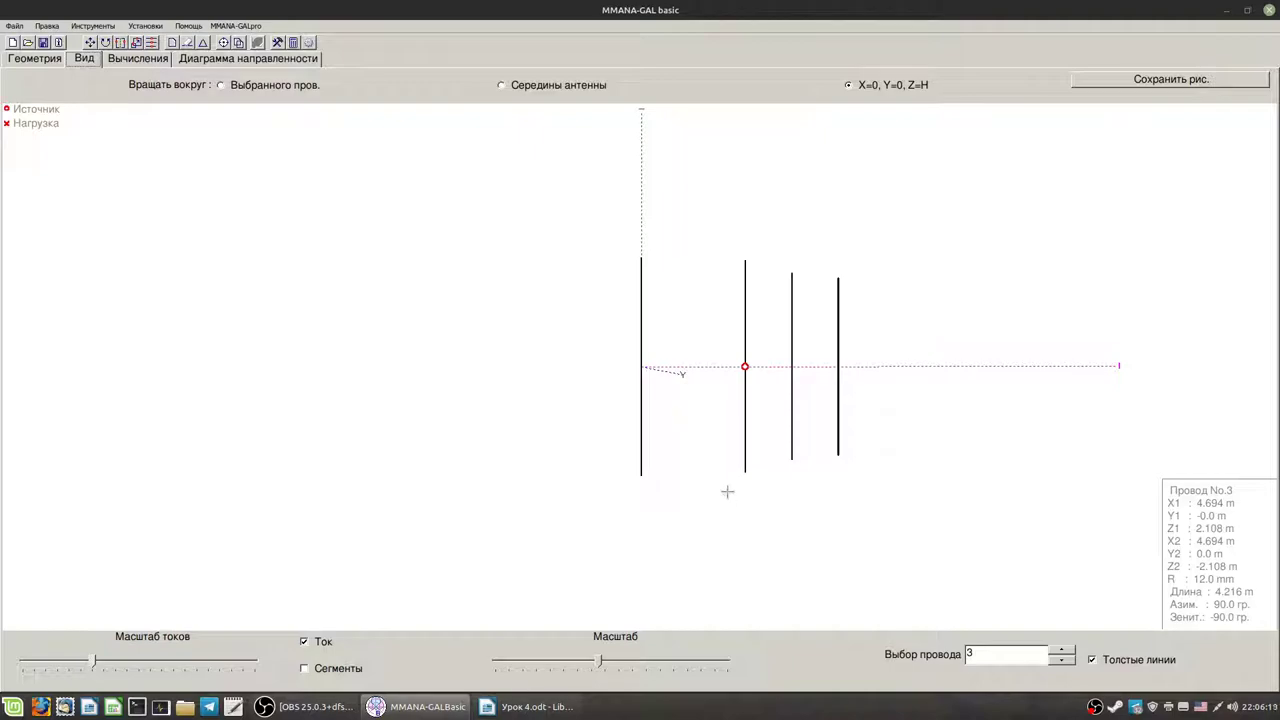
- Recalculate the rotated antenna over real ground at 28.5 MHz and show its radiation pattern
click(224, 60)
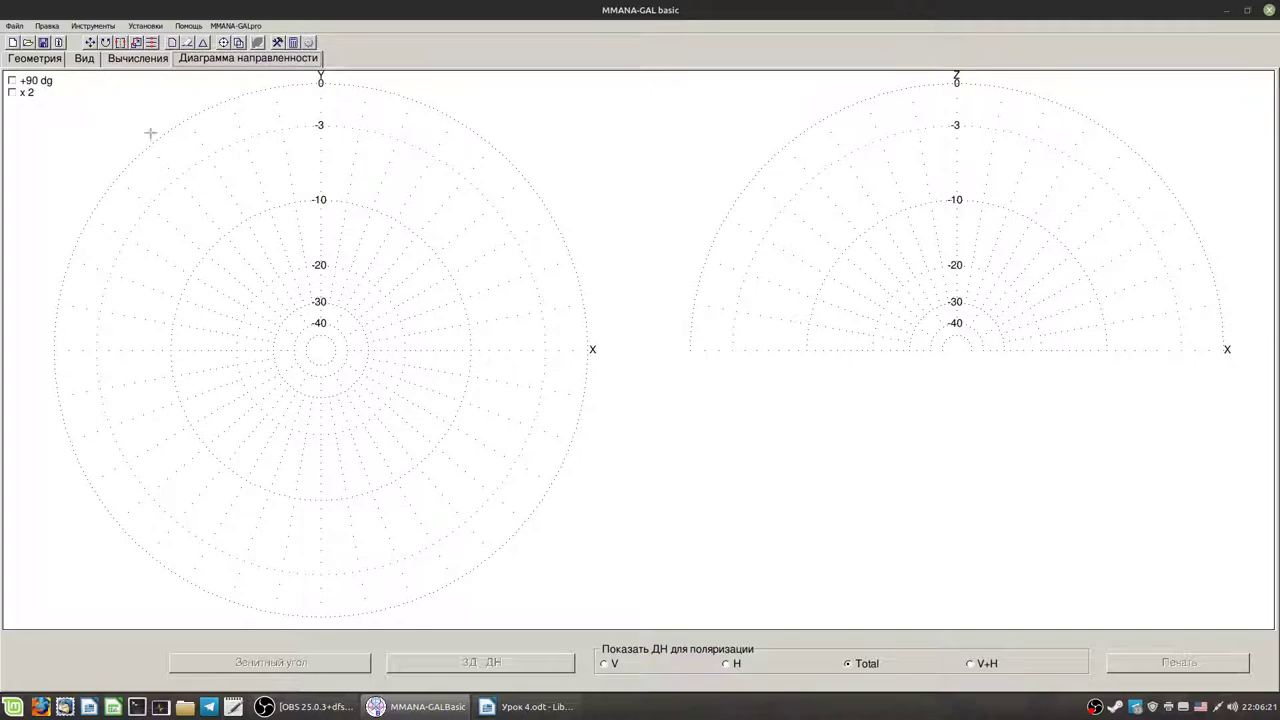
click(145, 59)
click(69, 669)
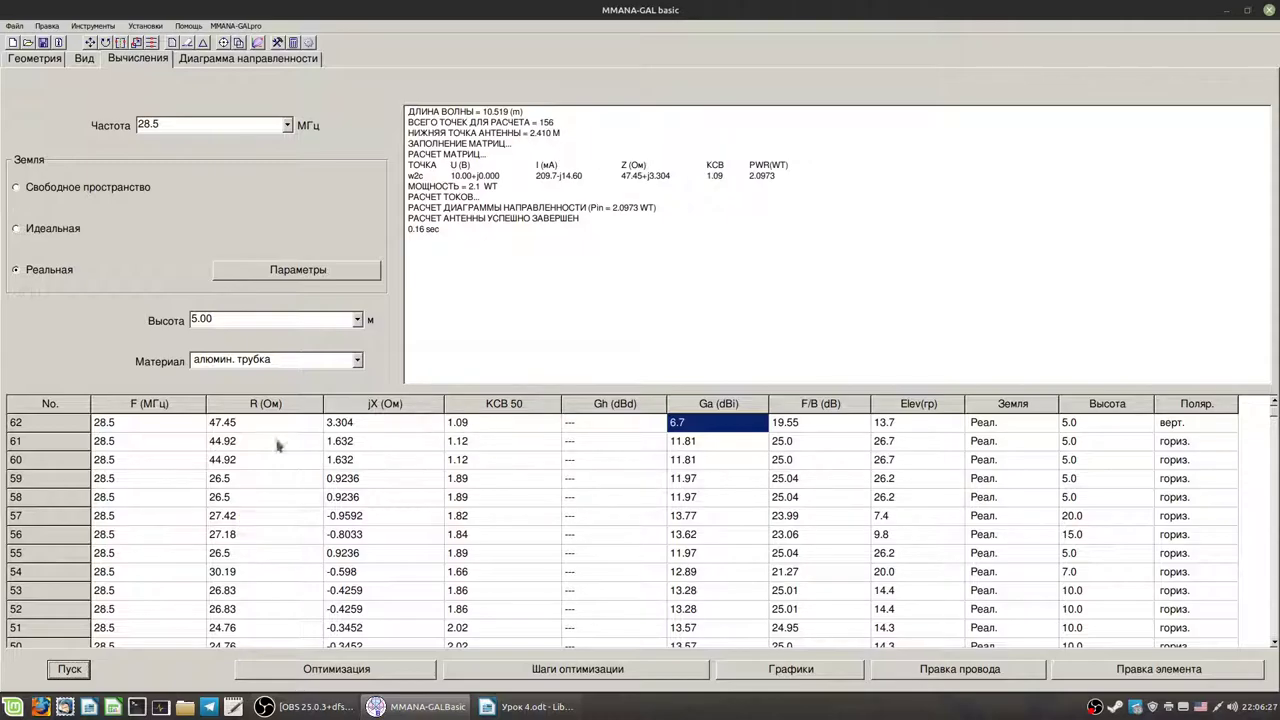
click(256, 60)
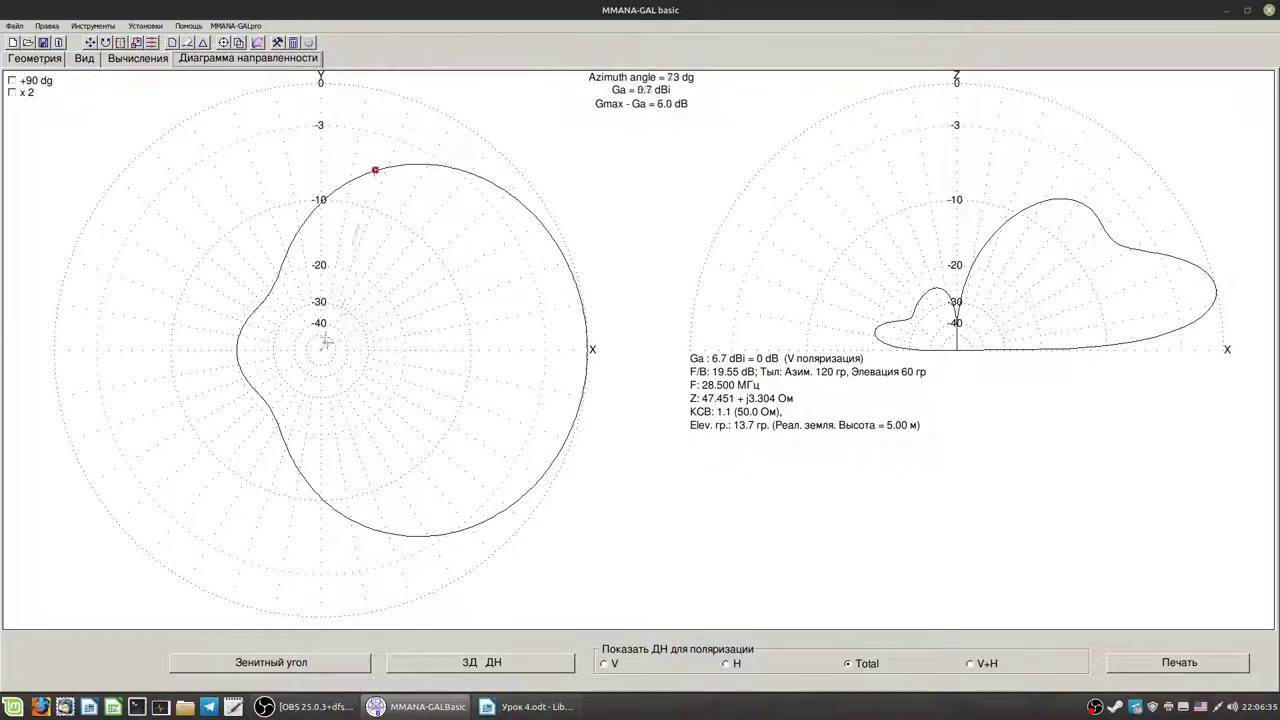
- Compare the rotated antenna's radiation pattern for H, V and Total polarization
click(726, 663)
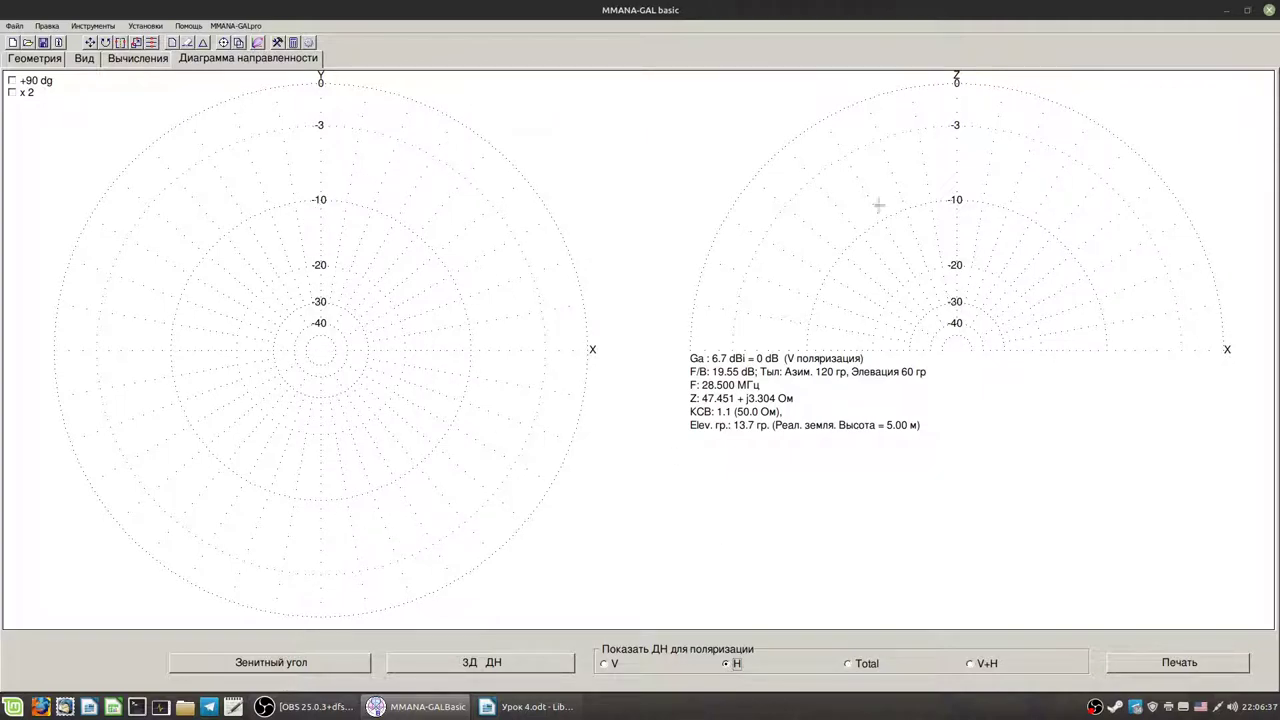
click(626, 663)
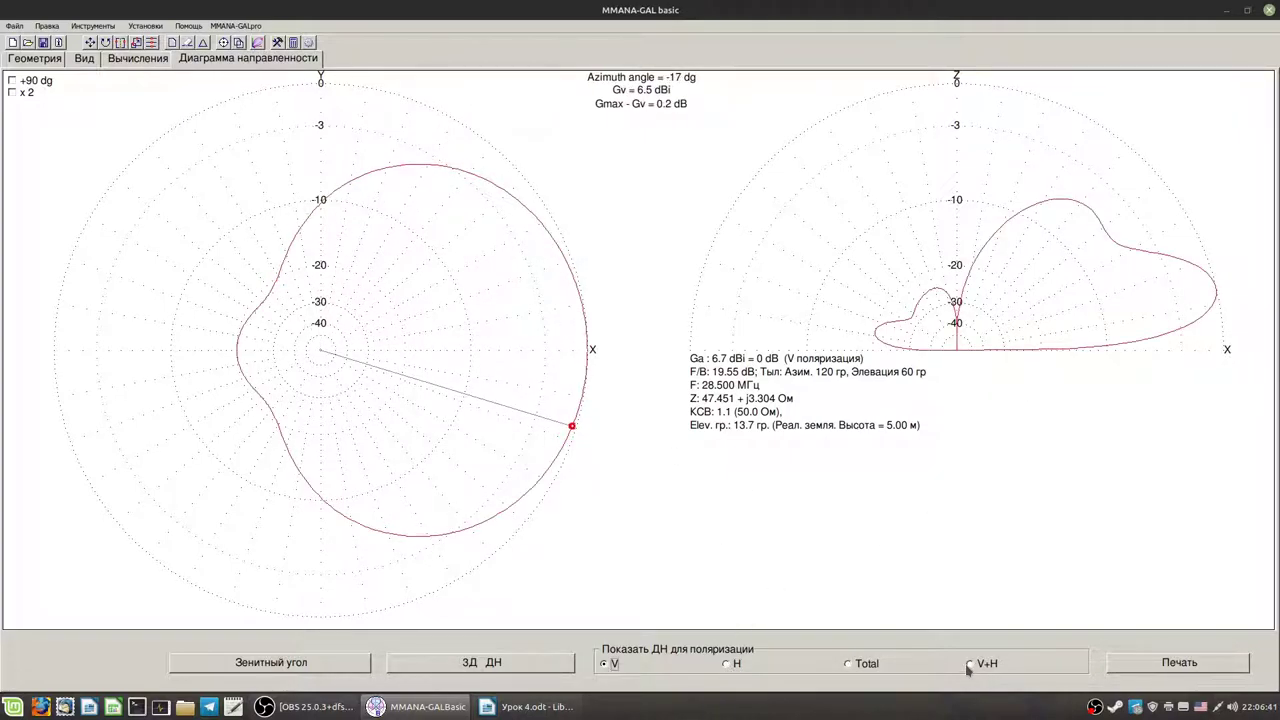
click(849, 664)
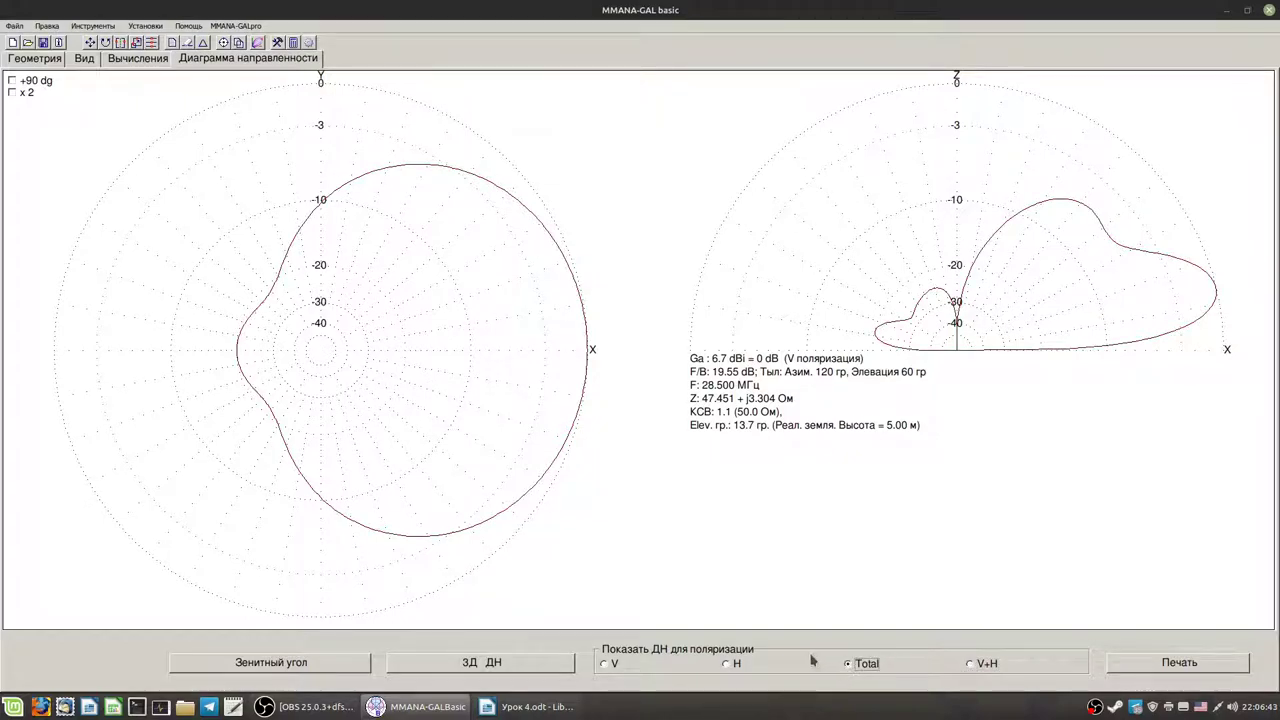
- Generate the 3D radiation pattern with a 5-degree step, inspect its lobes from several sides, and close it
click(446, 669)
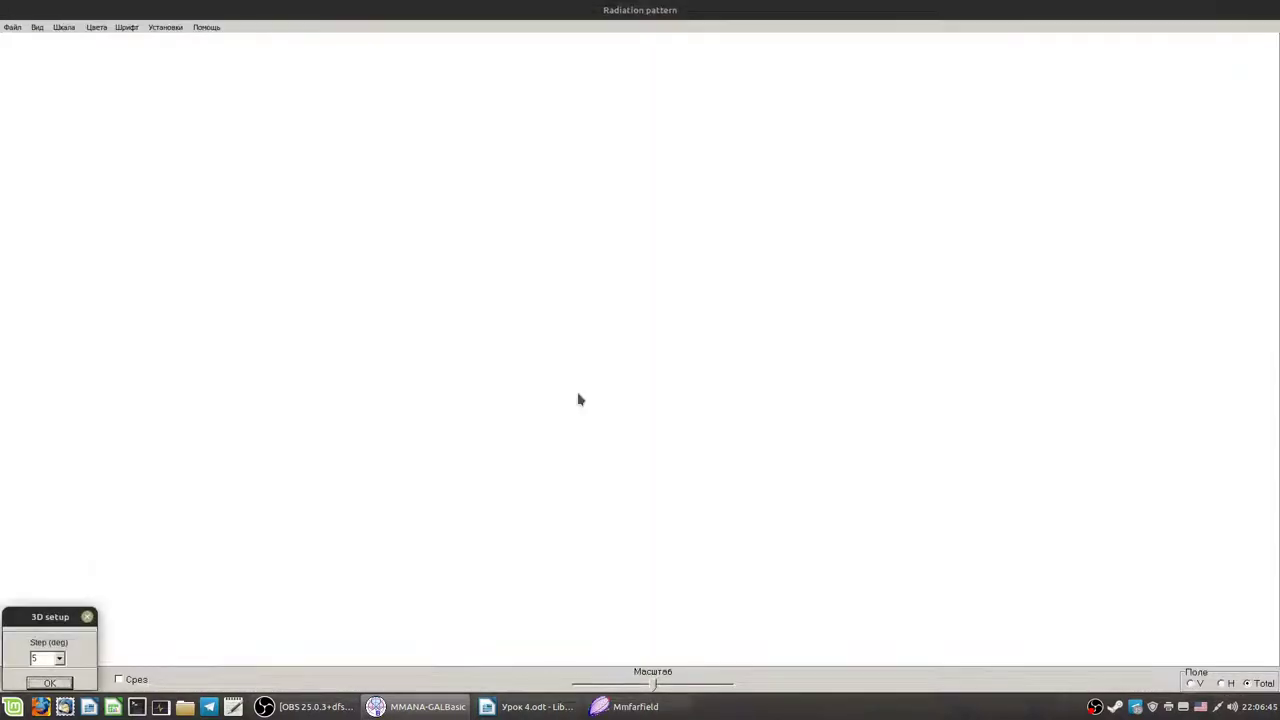
click(48, 683)
mouse_move(540, 417)
mouse_down()
mouse_move(694, 351)
mouse_move(648, 338)
mouse_move(660, 310)
mouse_move(703, 331)
mouse_move(689, 194)
mouse_up()
drag(797, 238, 654, 177)
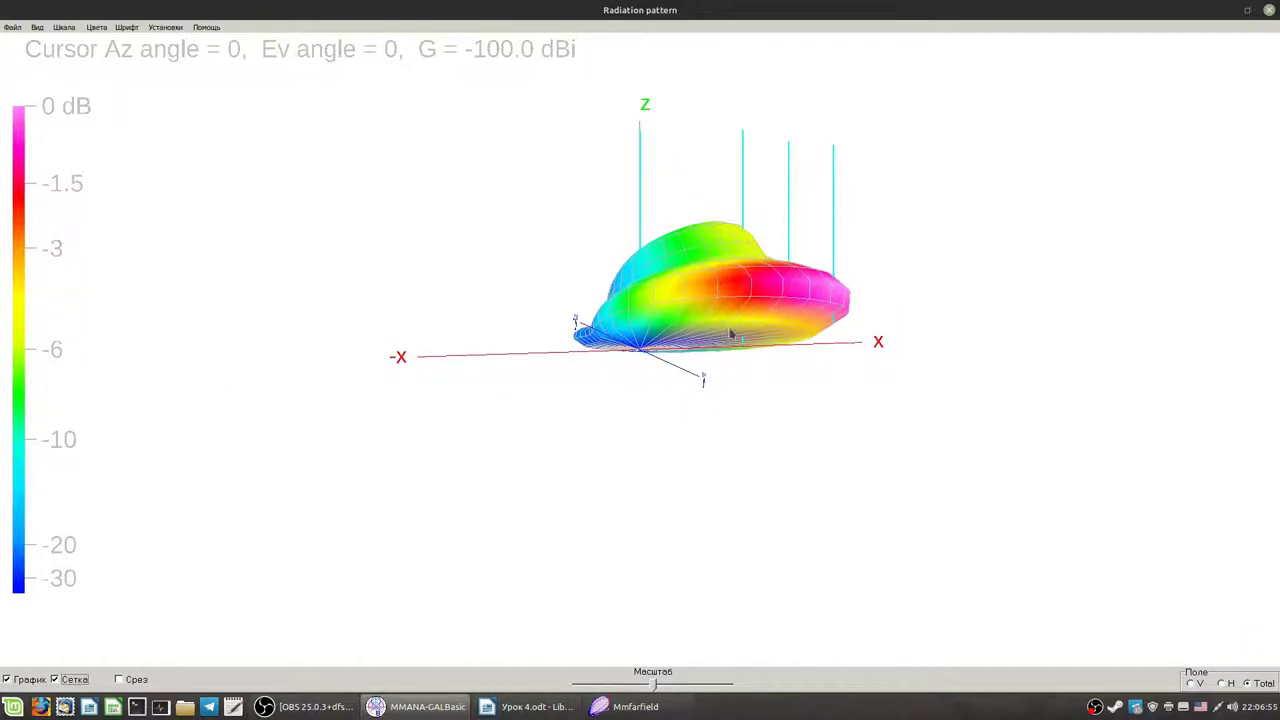
mouse_move(785, 284)
mouse_down()
mouse_move(796, 313)
mouse_move(780, 286)
mouse_up()
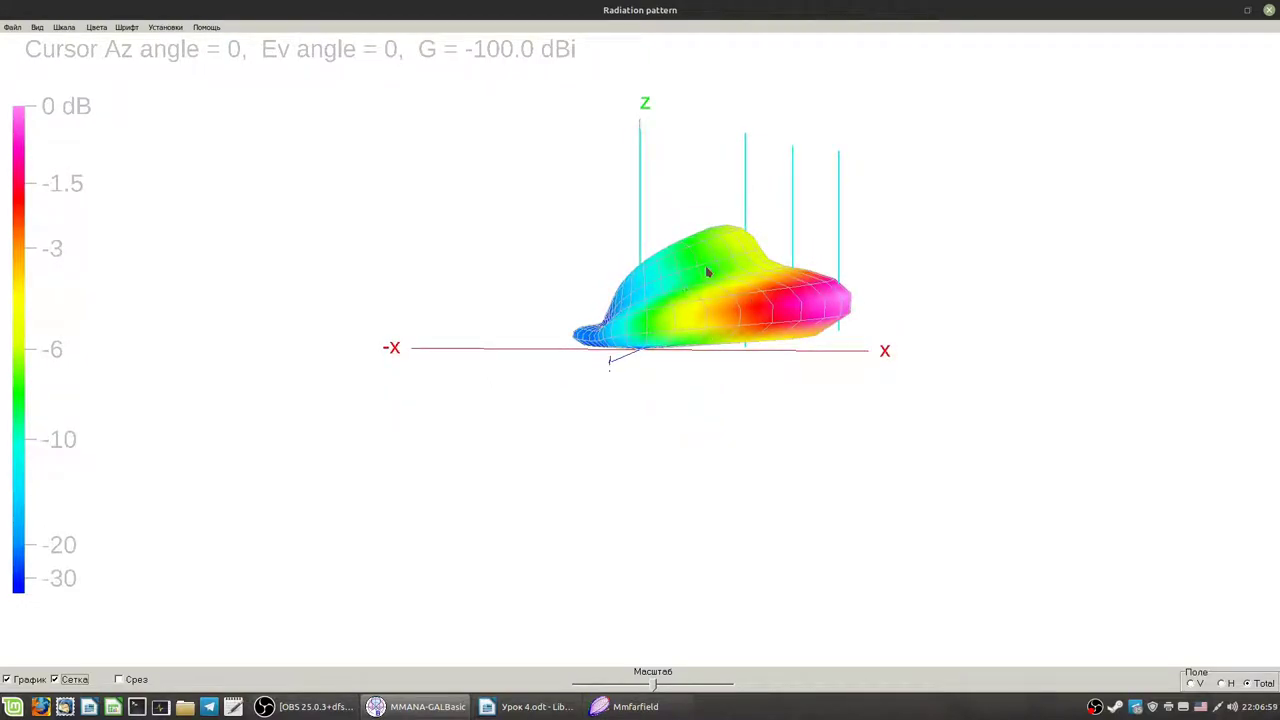
click(1269, 9)
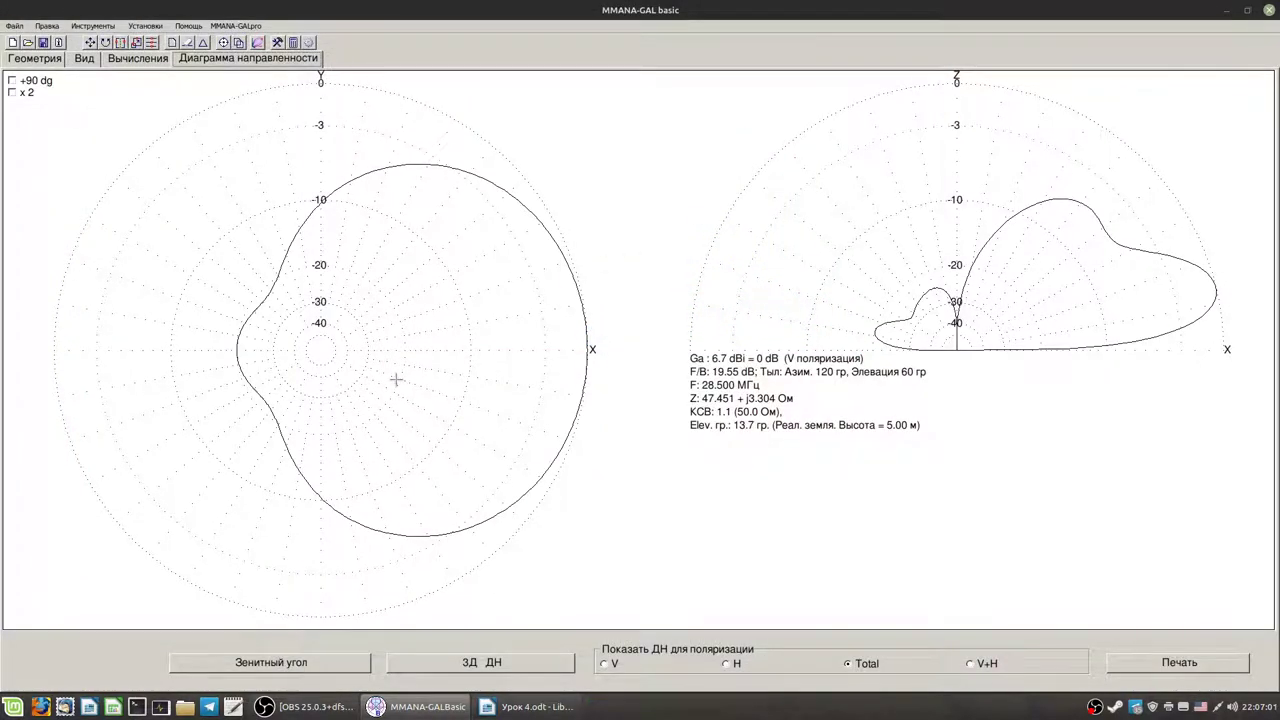
- Try an antenna height of 10 m, set it back to 5 m, and recalculate the vertical antenna
click(138, 58)
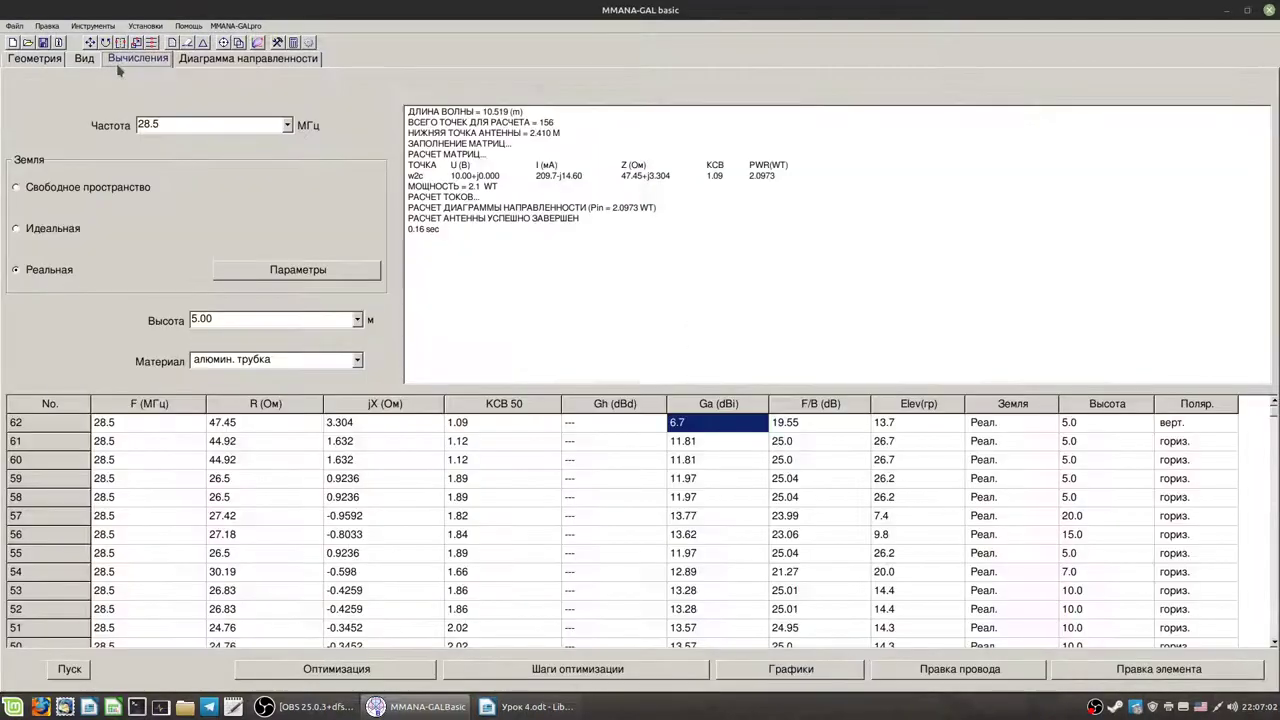
click(357, 319)
click(276, 386)
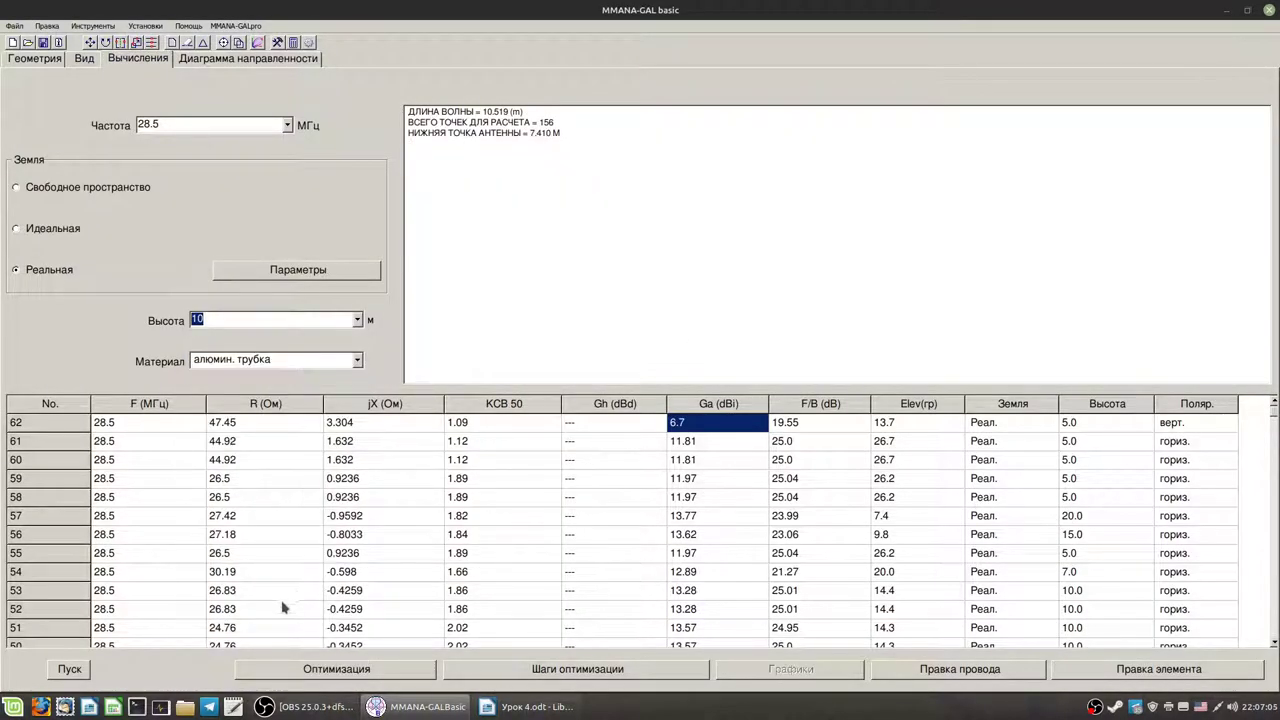
click(357, 320)
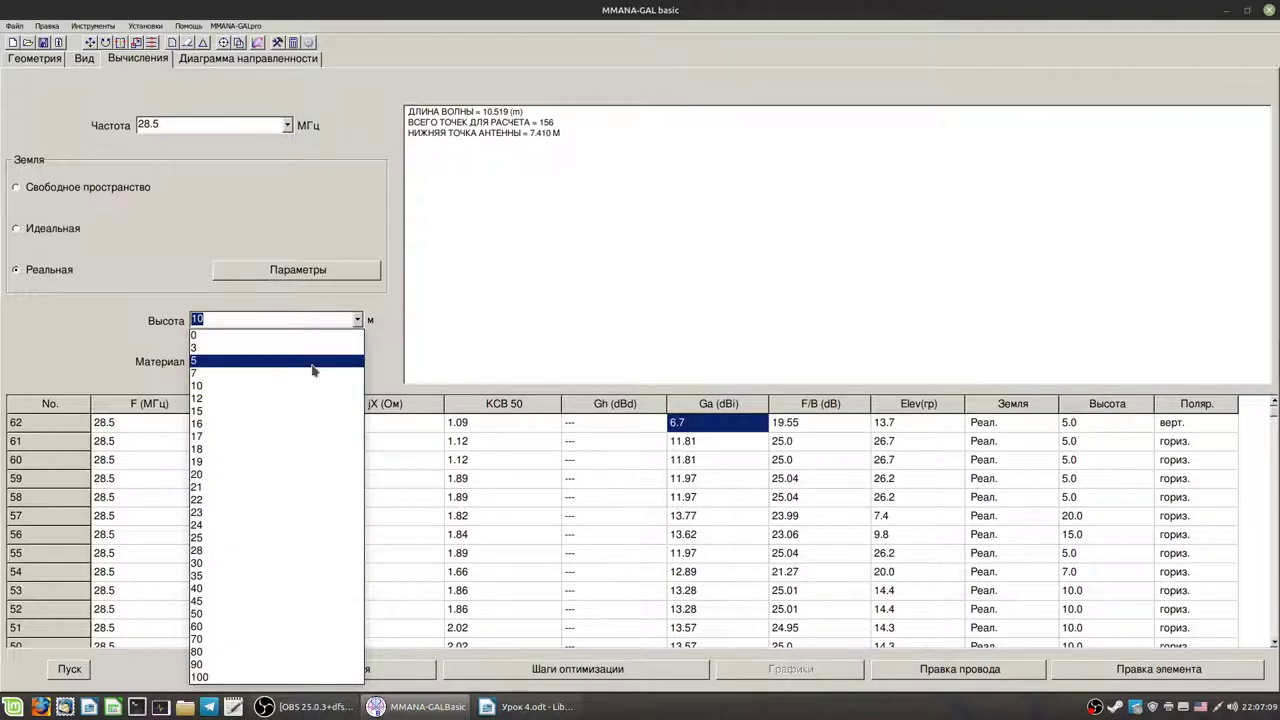
click(314, 366)
click(69, 669)
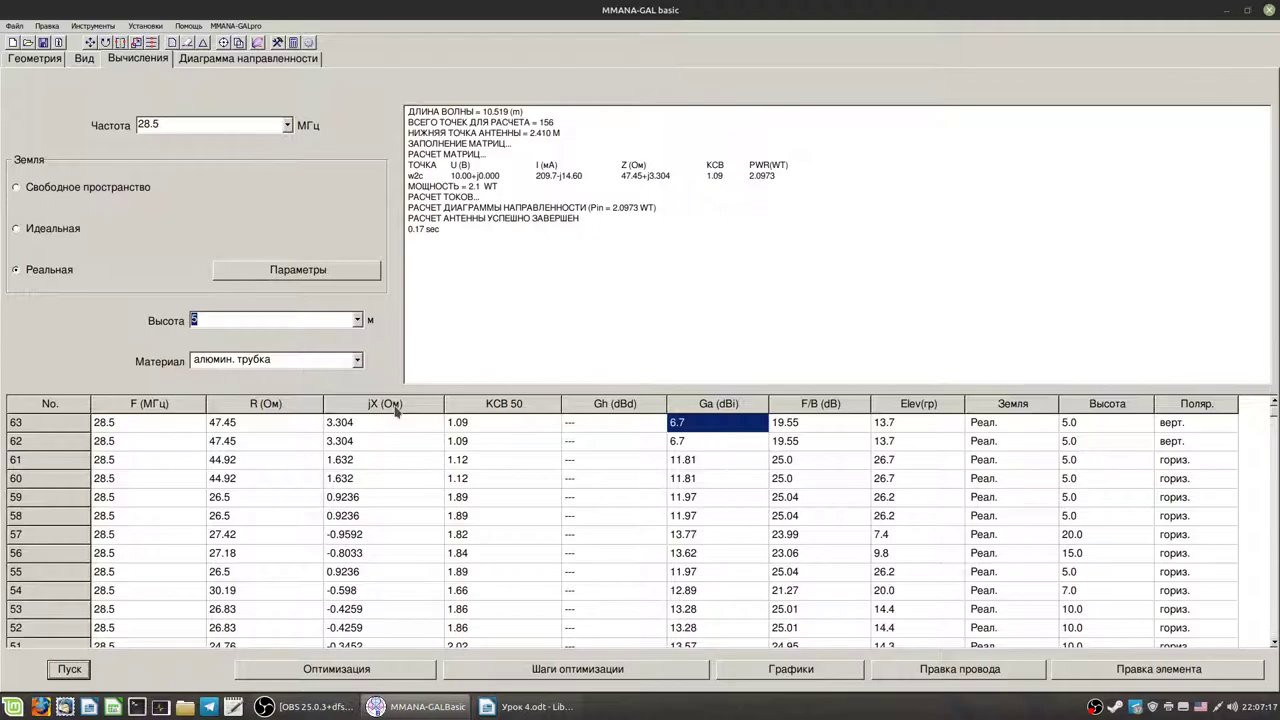
- Review the vertical antenna's radiation pattern, its element currents in 3D, and its gain and F/B against the horizontal results
click(212, 60)
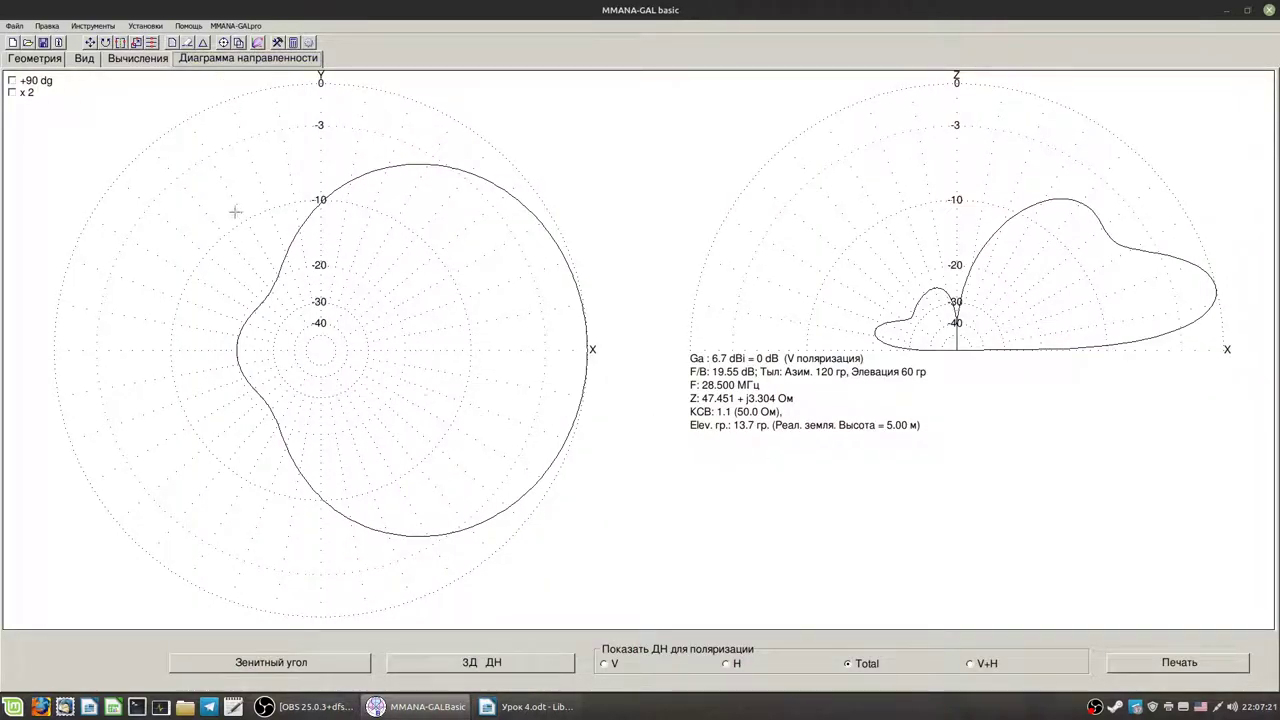
click(125, 58)
click(84, 58)
drag(621, 342, 700, 432)
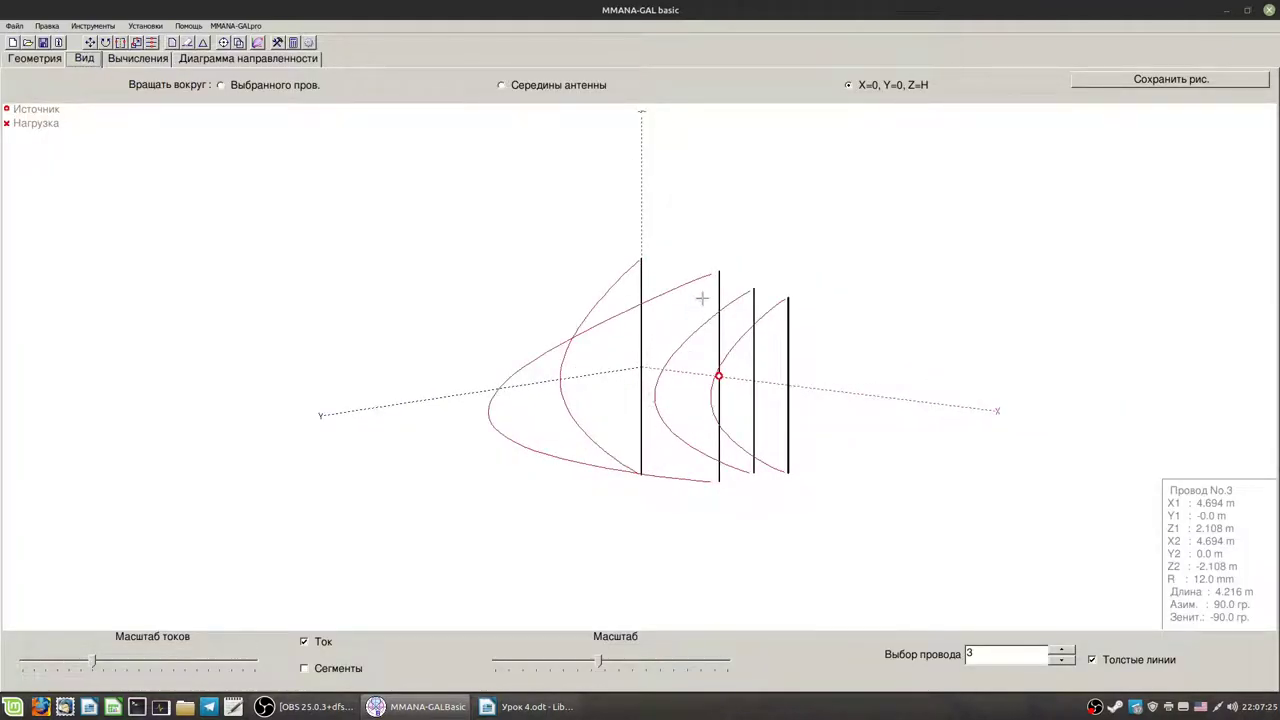
drag(784, 521, 803, 484)
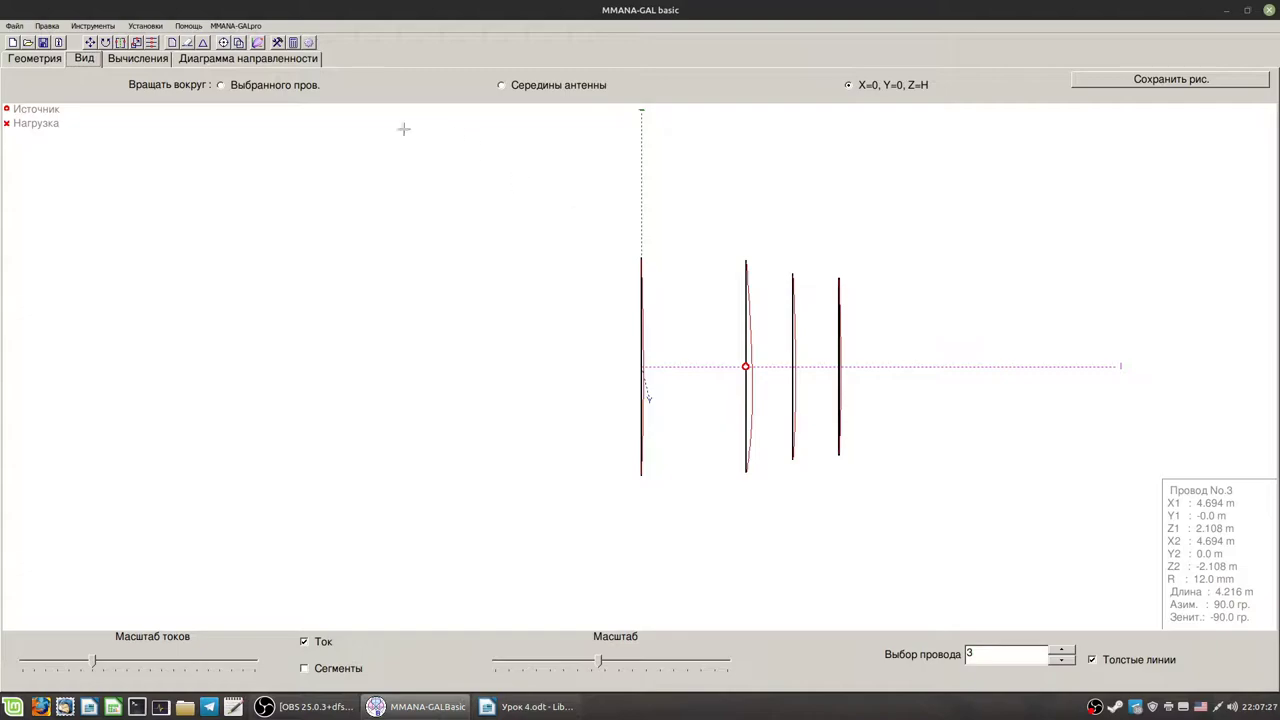
click(248, 58)
click(138, 58)
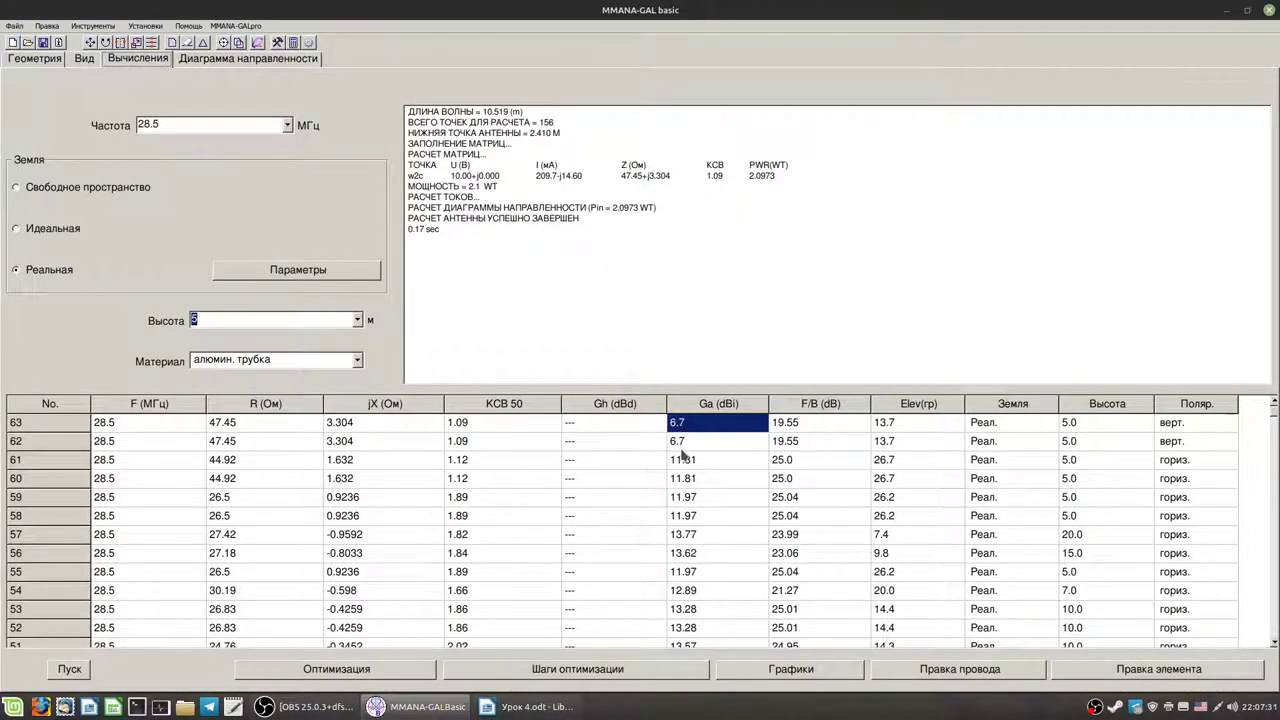
click(814, 441)
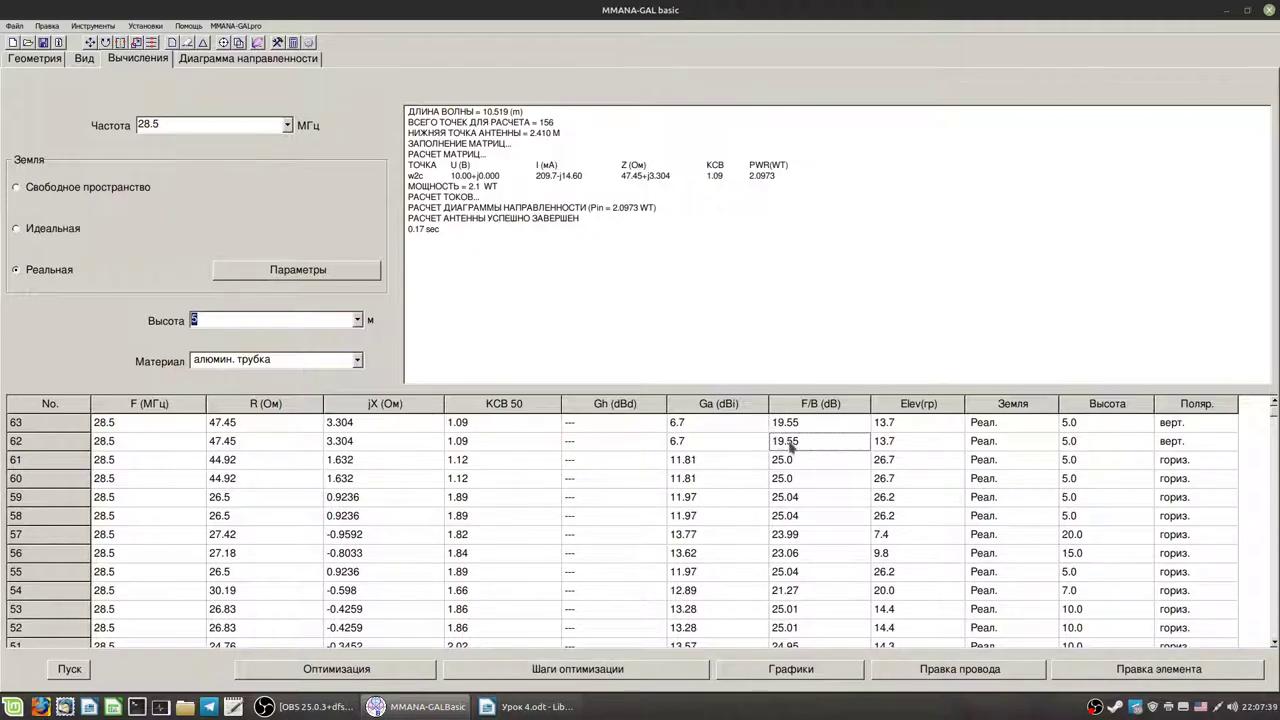
- Run the optimization on the vertical antenna with the existing goals and parameters, without saving the optimization table
click(300, 676)
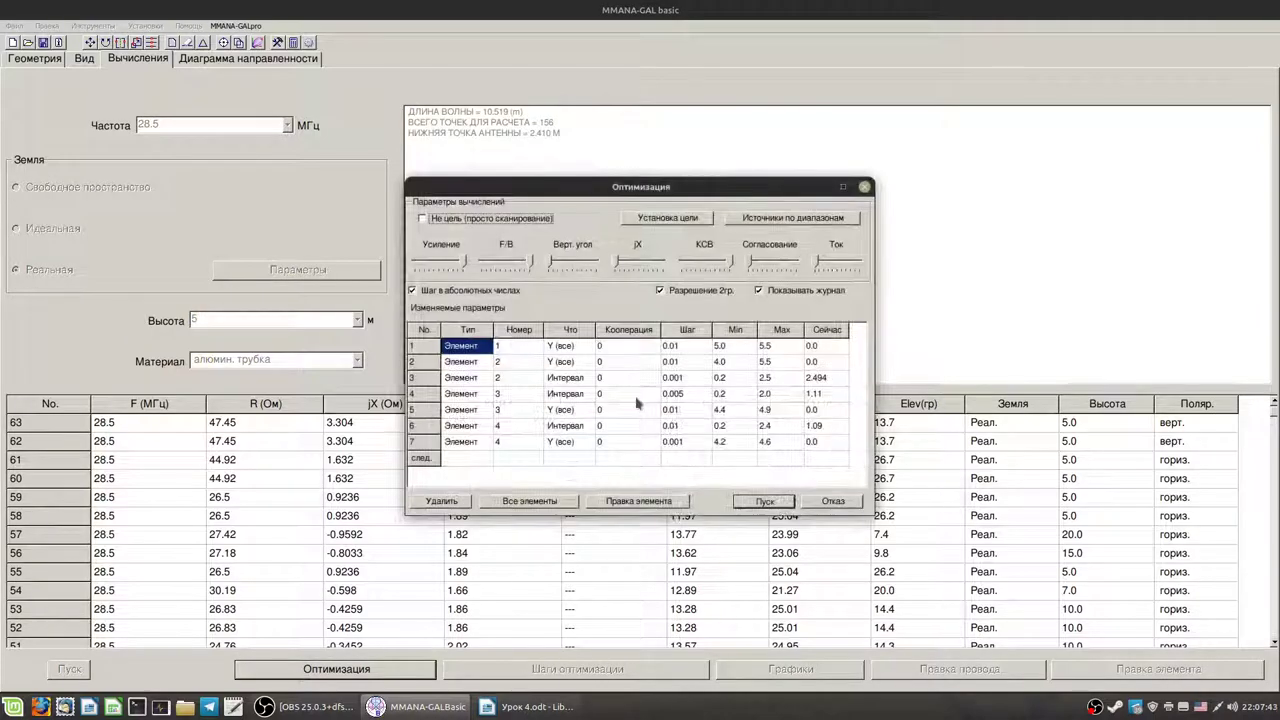
click(764, 503)
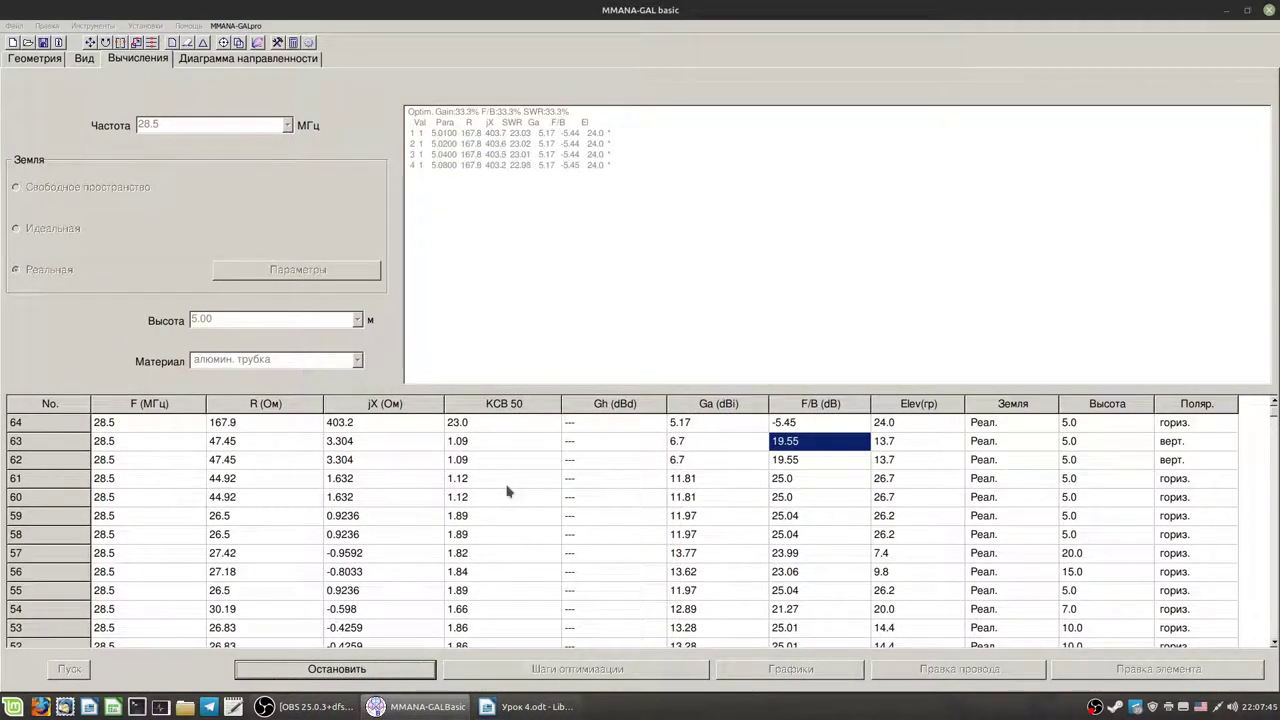
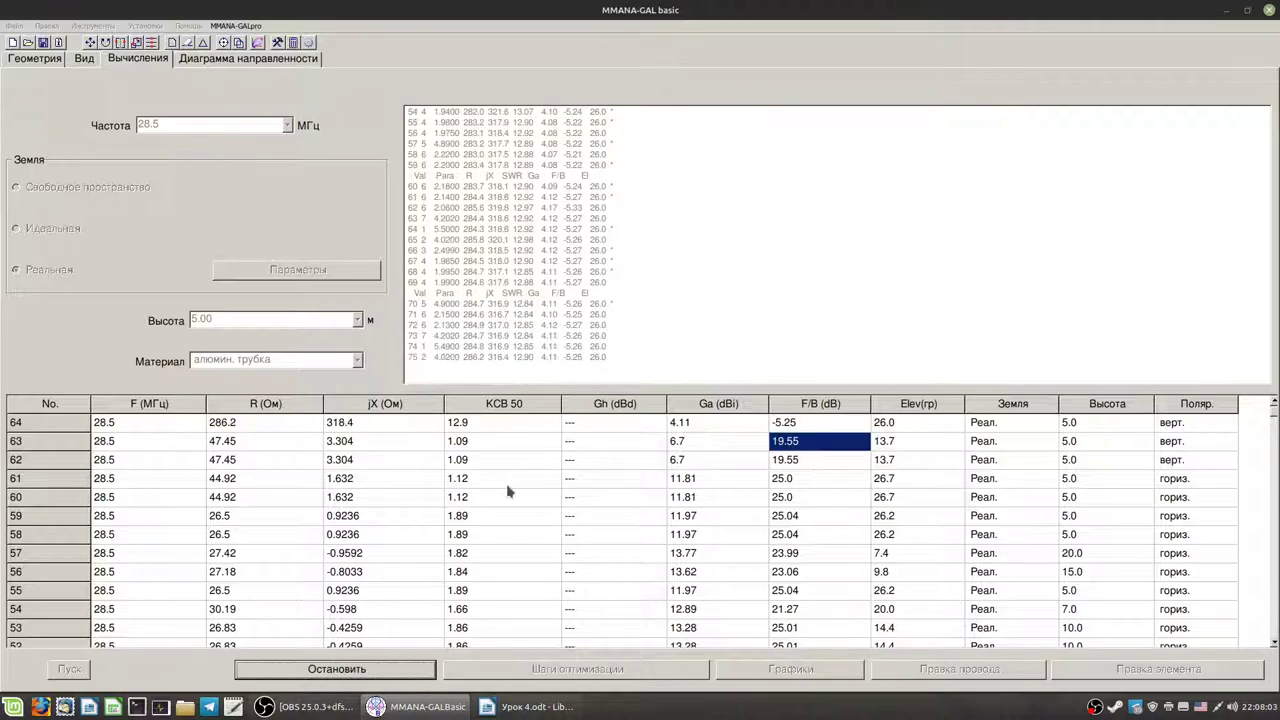
click(84, 58)
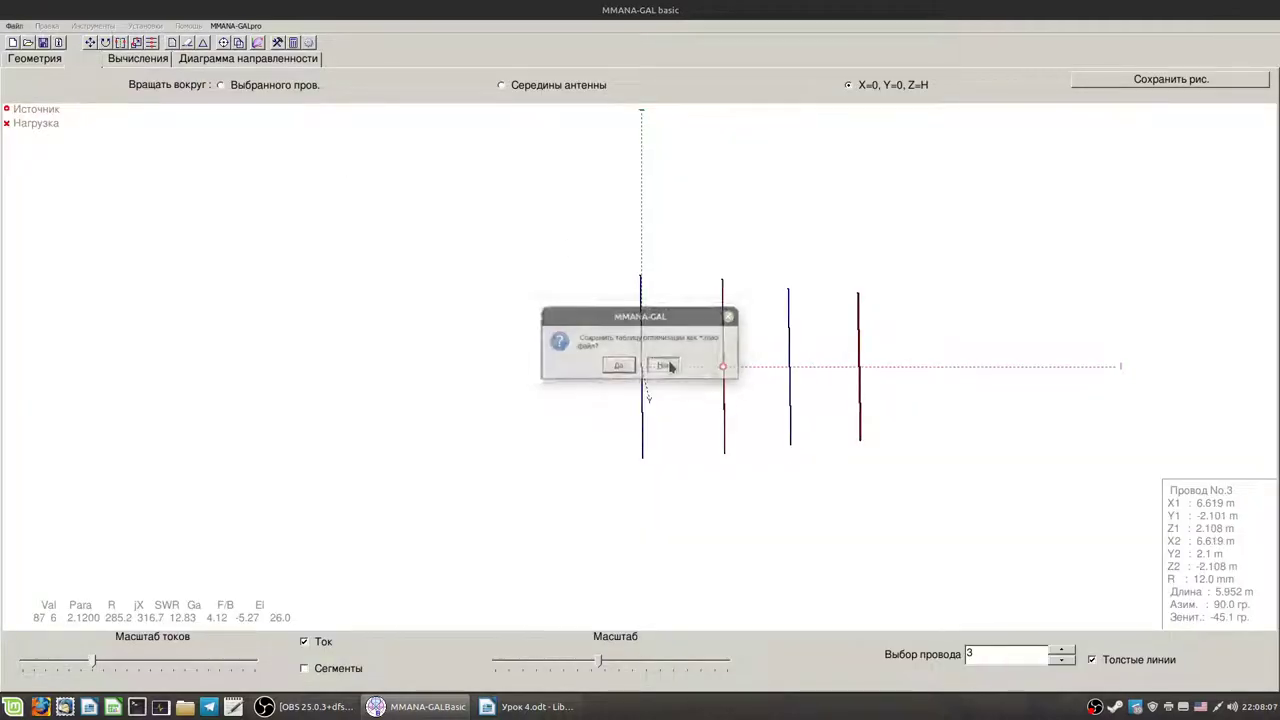
click(664, 365)
- Inspect the optimized elements in the 3D view, check the optimization parameters, and show the new radiation pattern
mouse_move(931, 440)
mouse_down()
mouse_move(909, 434)
mouse_move(934, 446)
mouse_move(962, 430)
mouse_move(994, 451)
mouse_move(943, 423)
mouse_move(966, 437)
mouse_move(914, 440)
mouse_up()
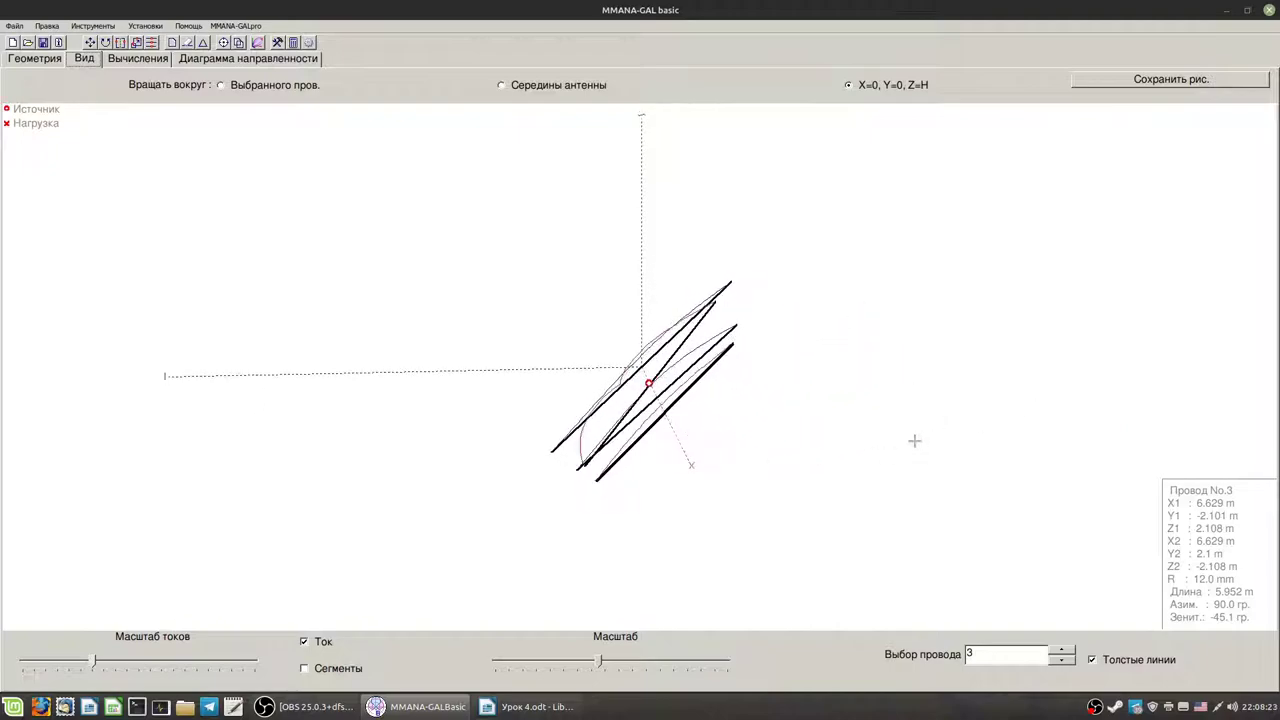
click(224, 43)
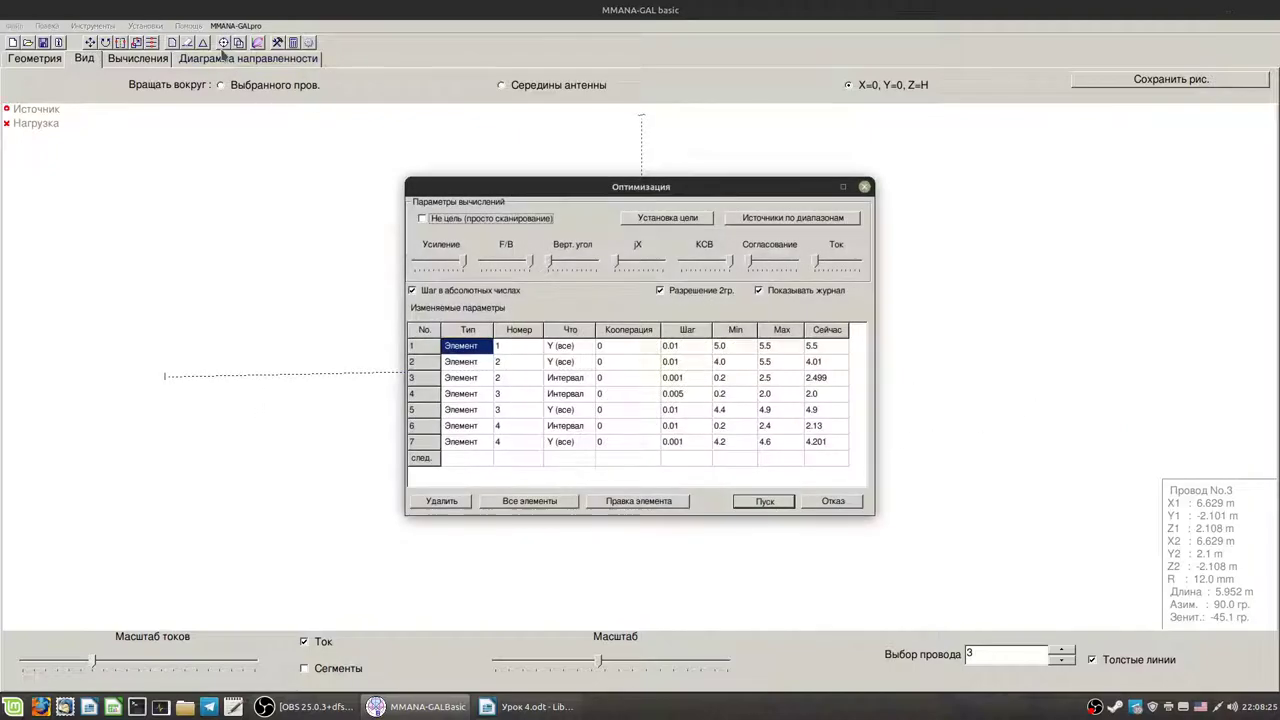
click(864, 186)
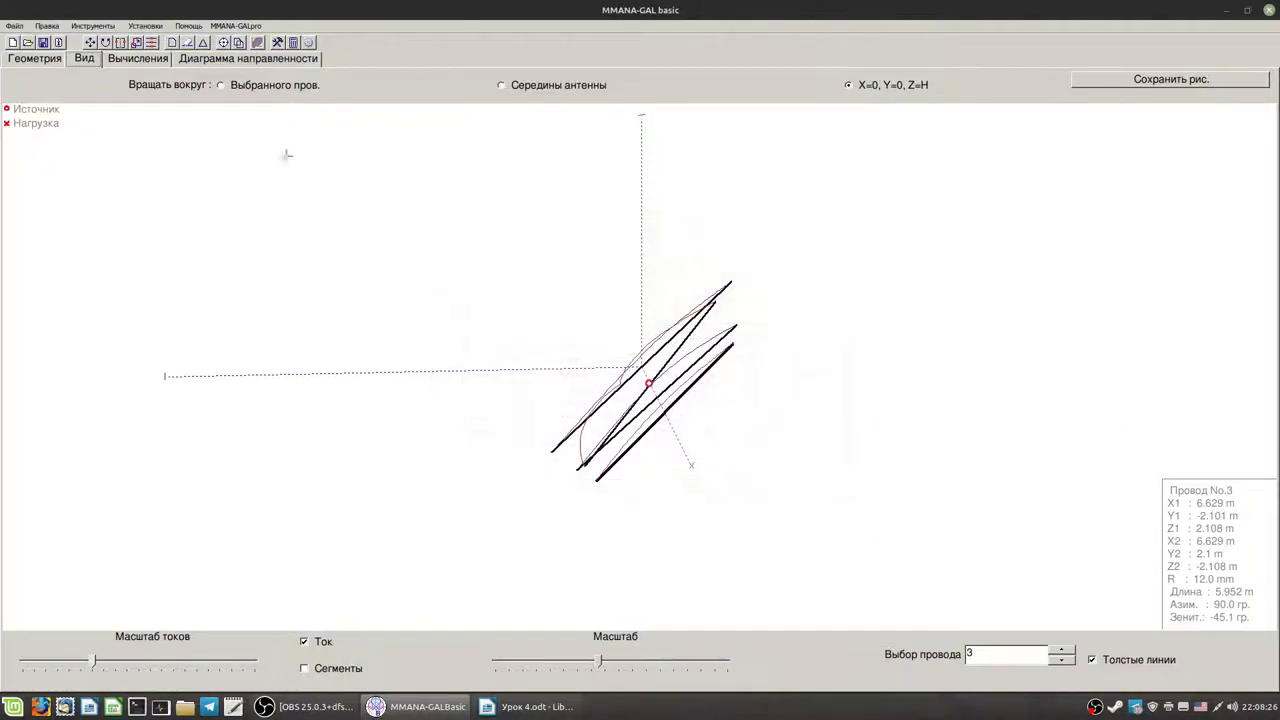
click(239, 60)
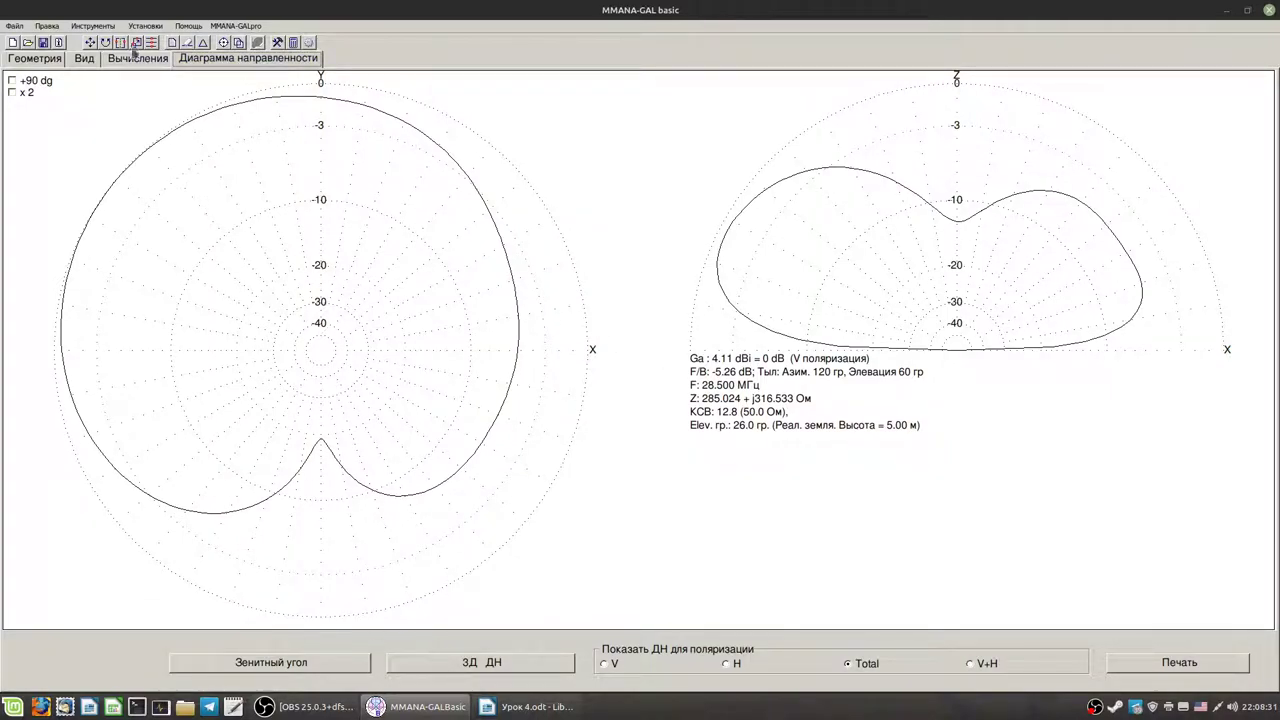
- Examine the orientation of the optimized elements in the 3D view and return to the calculated results
click(136, 59)
click(83, 60)
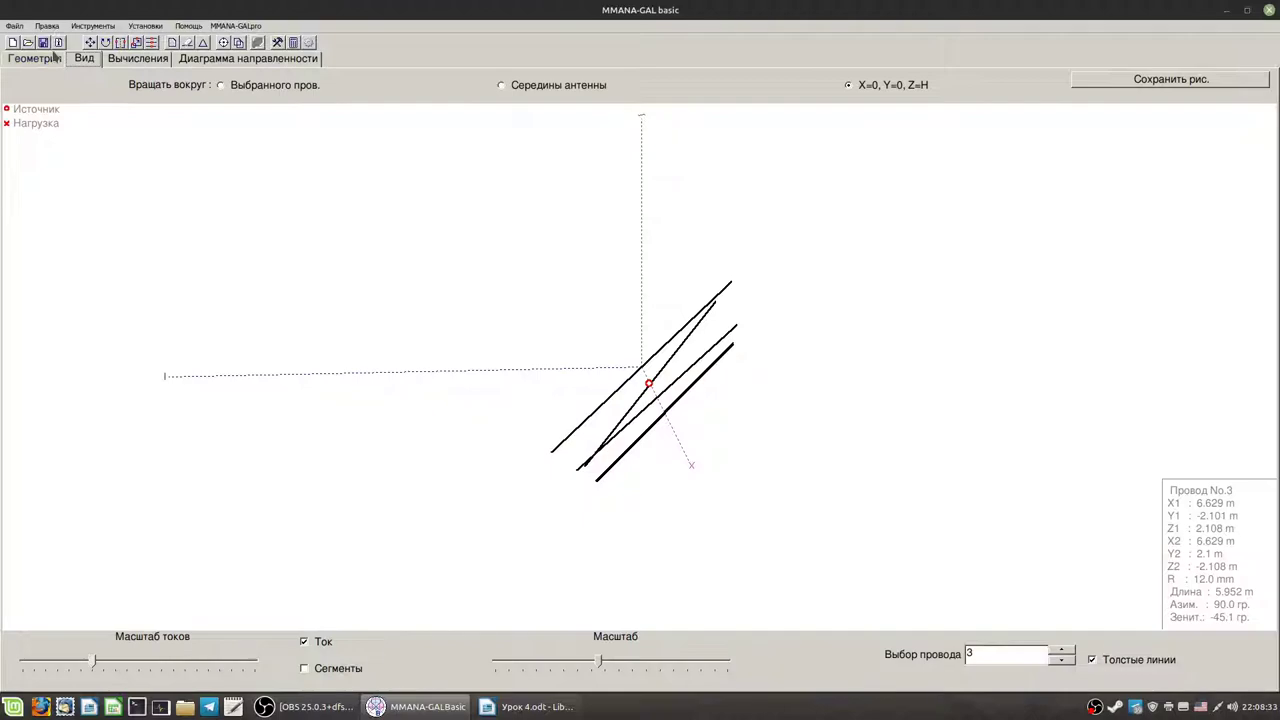
click(56, 59)
click(85, 60)
drag(638, 415, 678, 371)
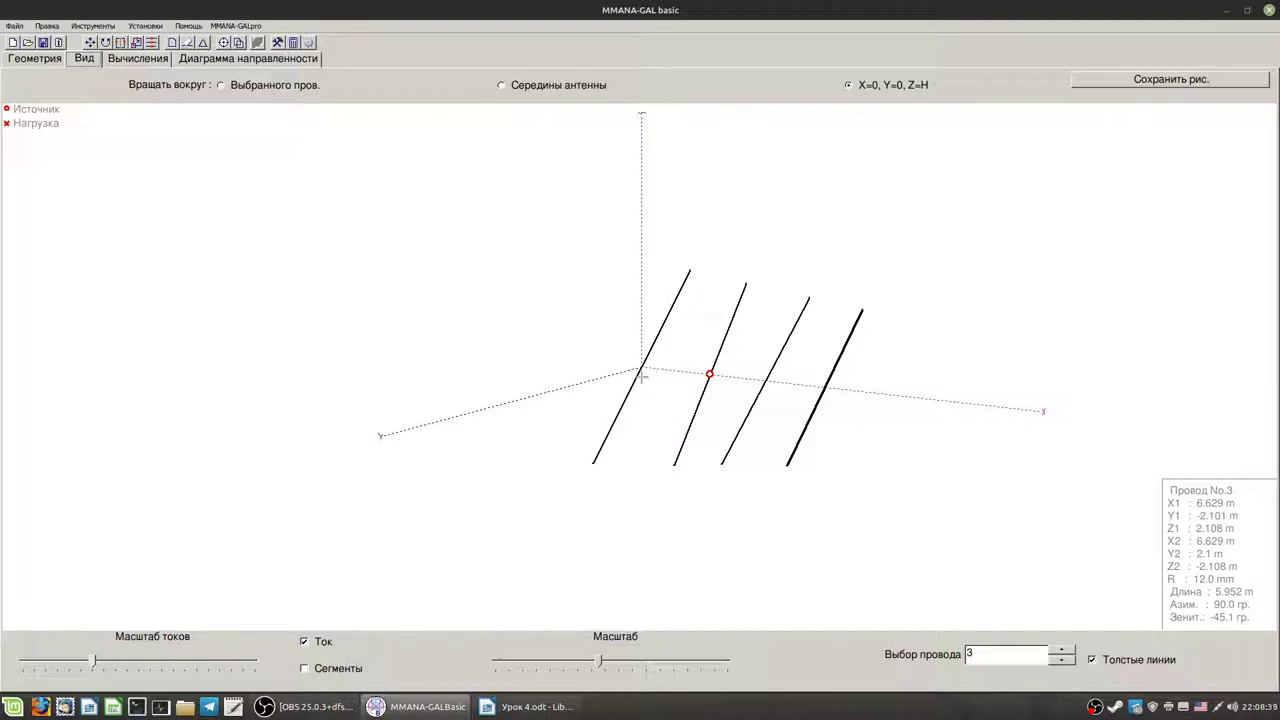
click(140, 59)
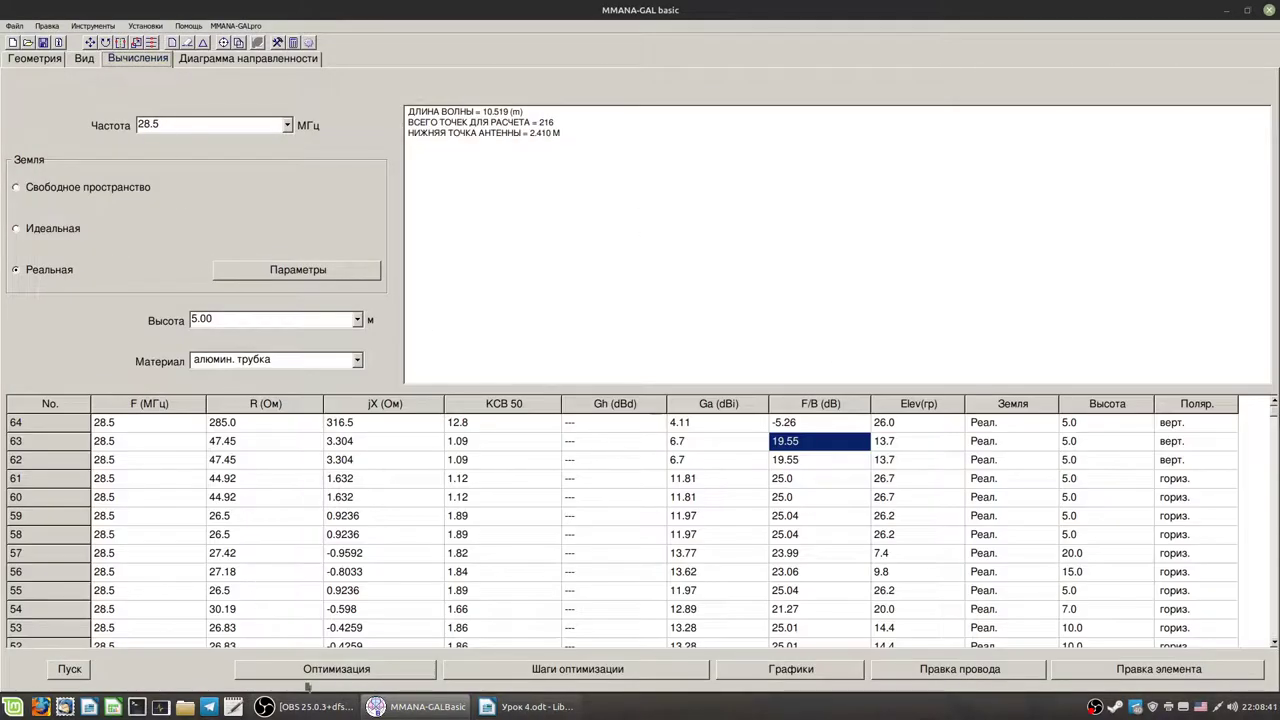
- Check which element lengths and spacings the optimization varies, without starting another optimization
click(355, 676)
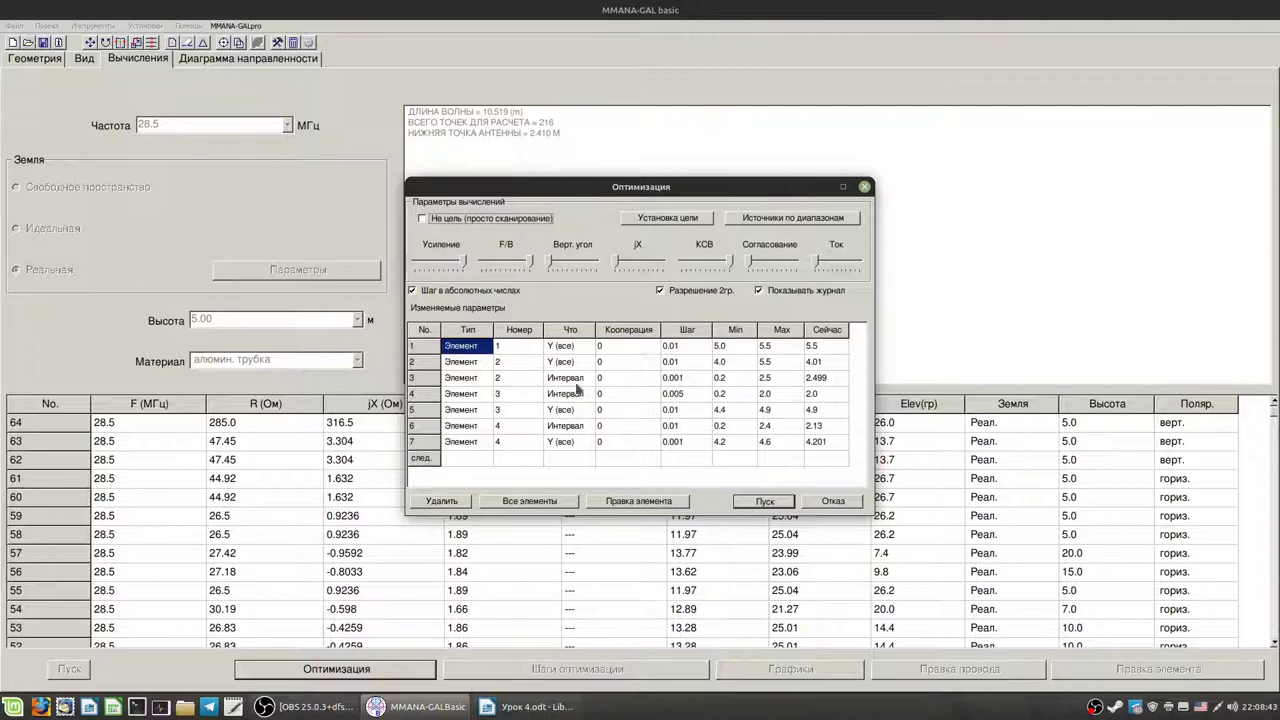
click(577, 392)
click(570, 362)
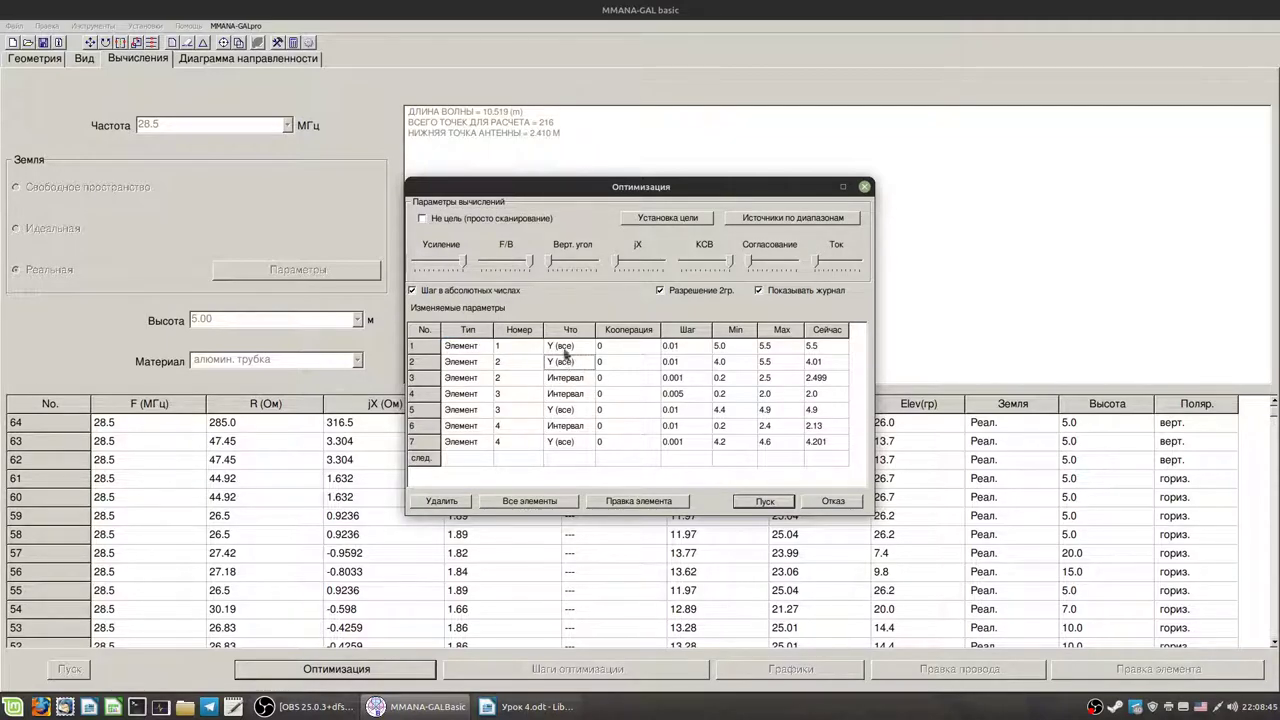
click(830, 500)
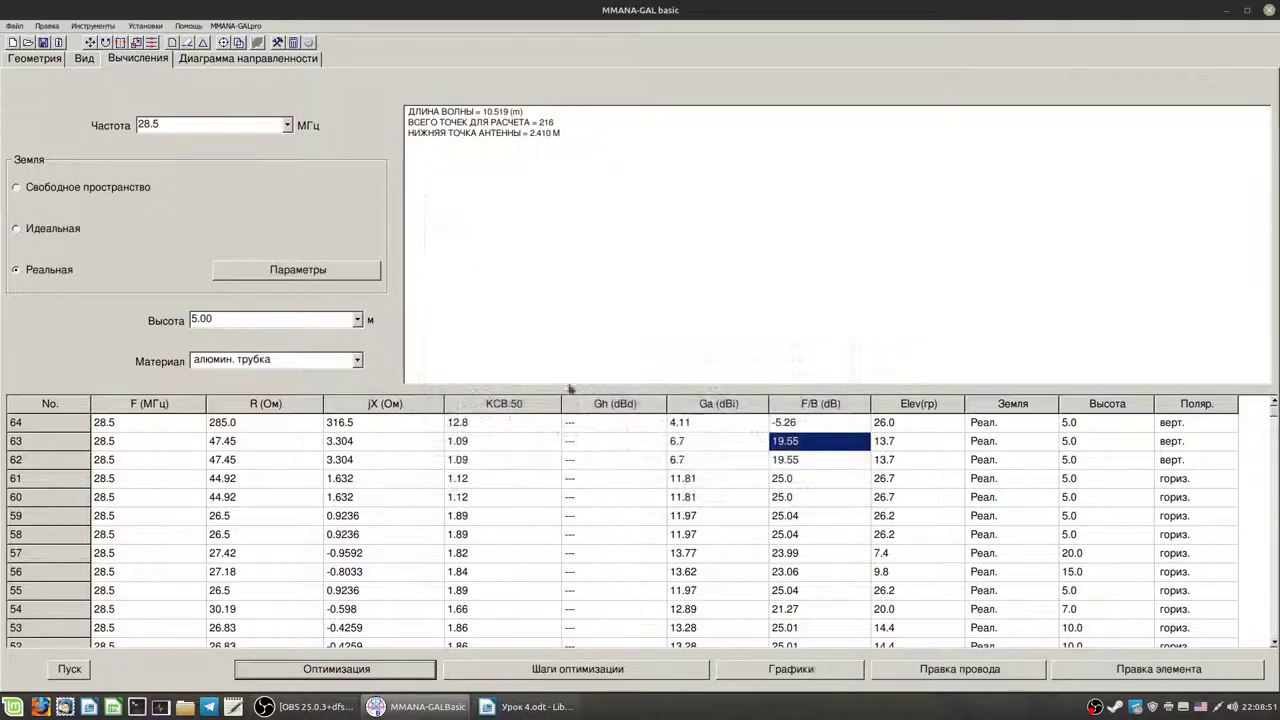
- Compare the tilted elements in the 3D view with their wire coordinates and the calculated results
click(84, 58)
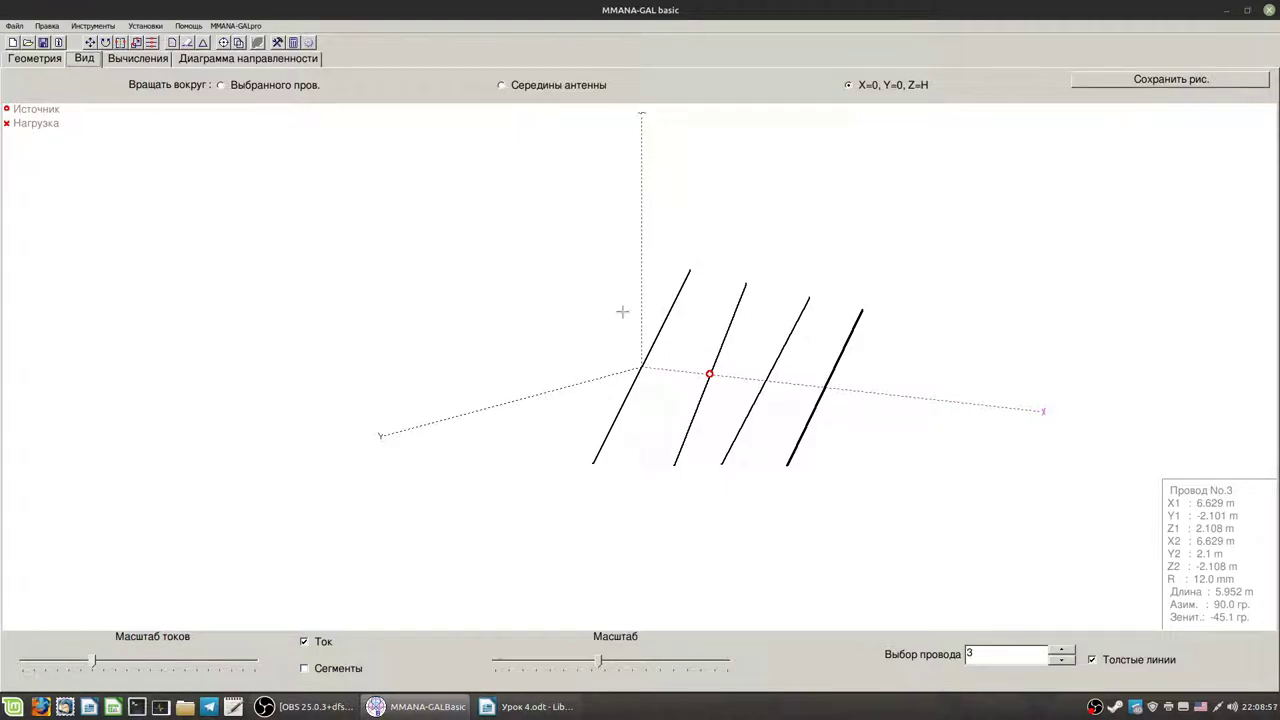
click(40, 60)
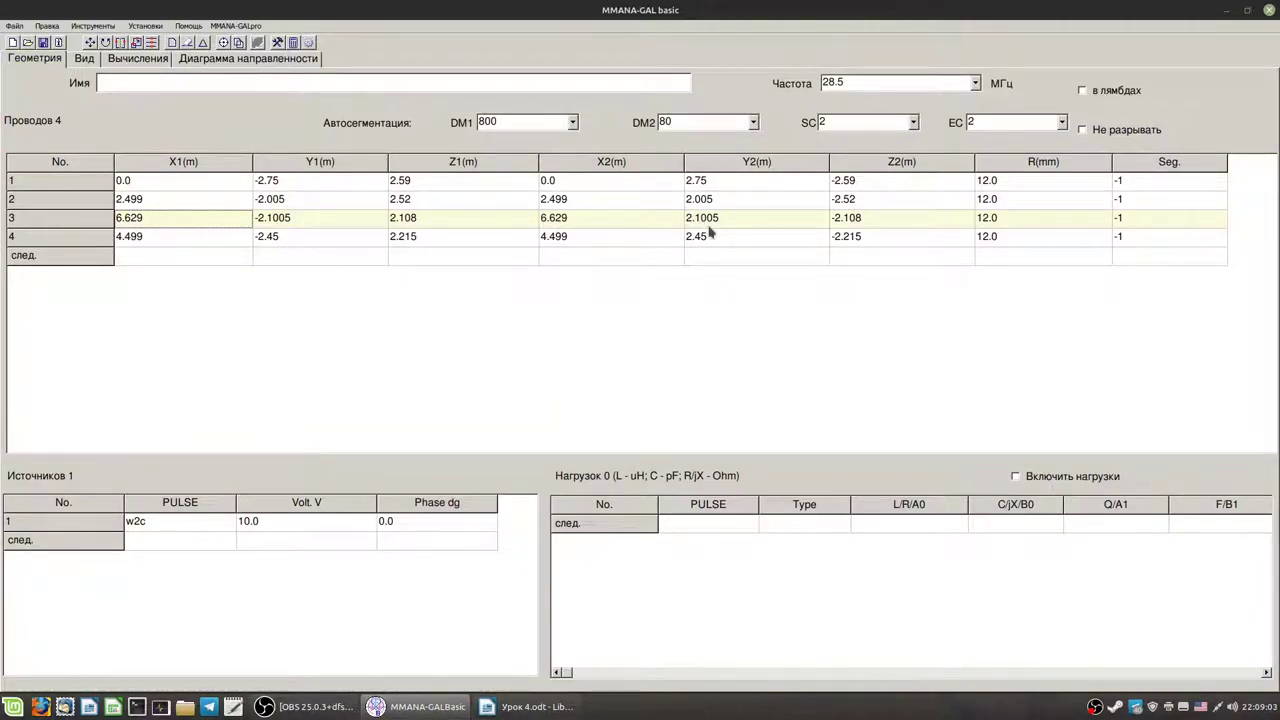
click(138, 58)
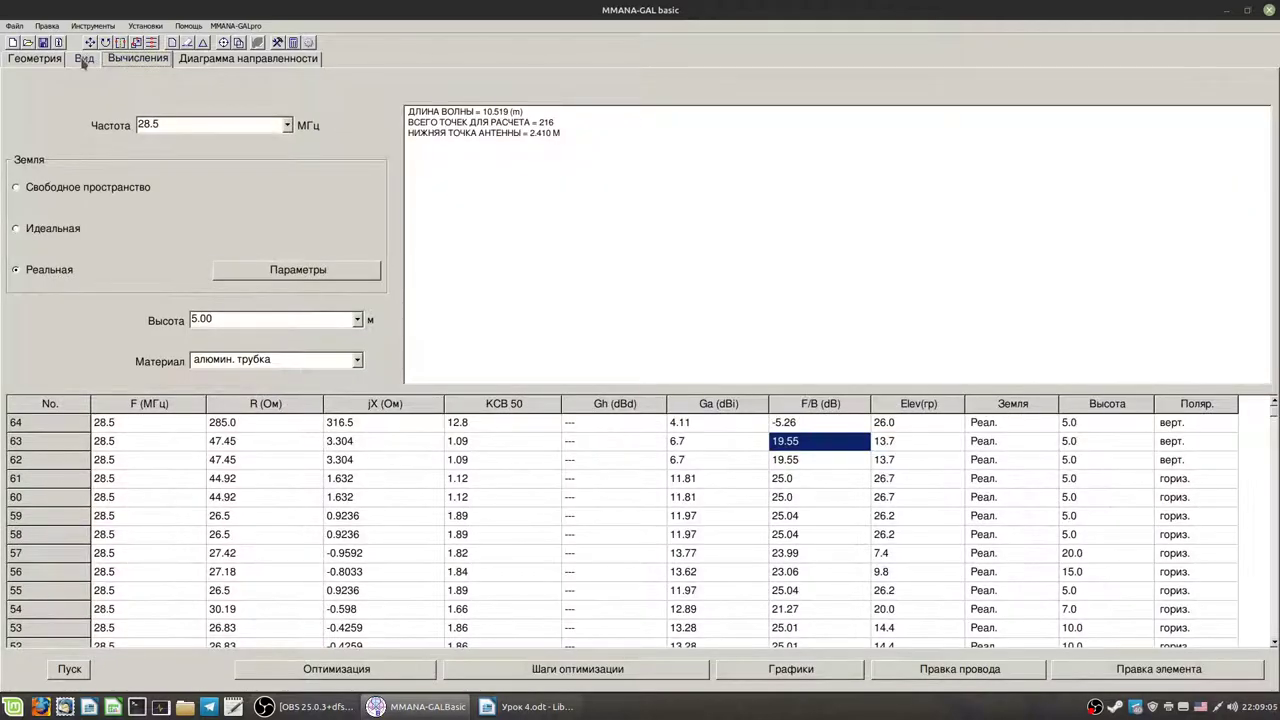
click(85, 58)
click(138, 58)
click(95, 60)
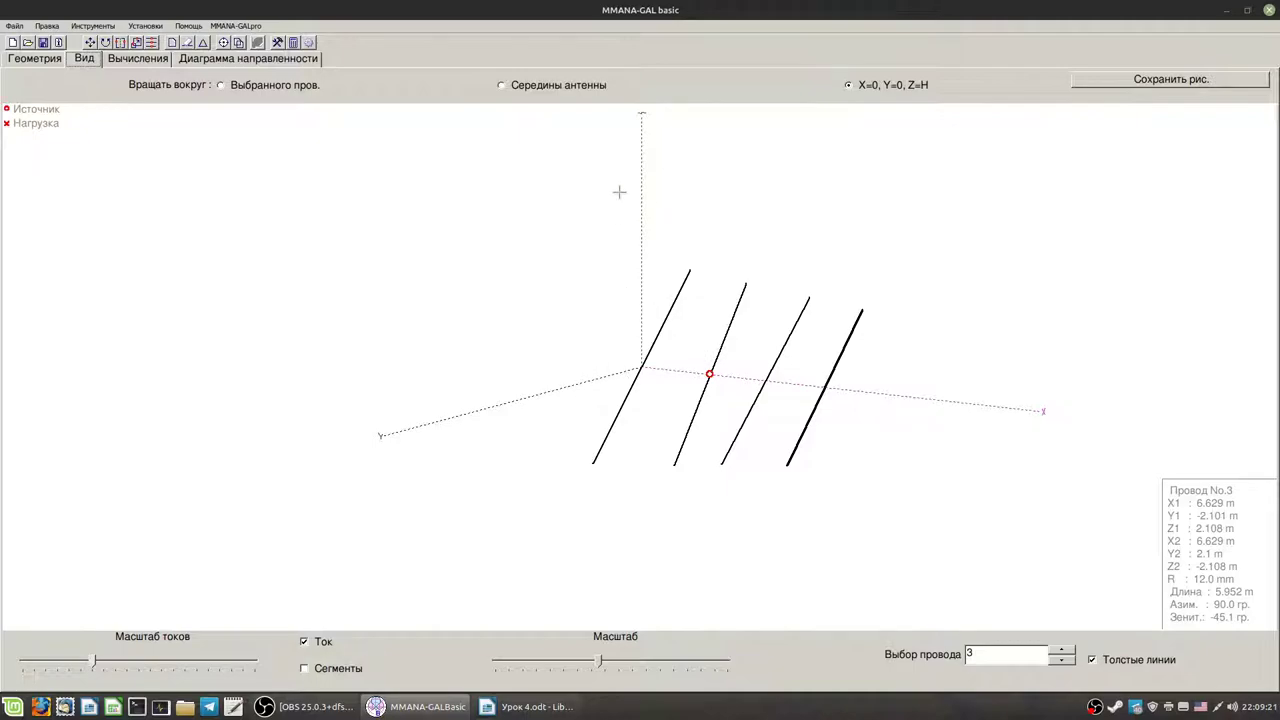
click(145, 59)
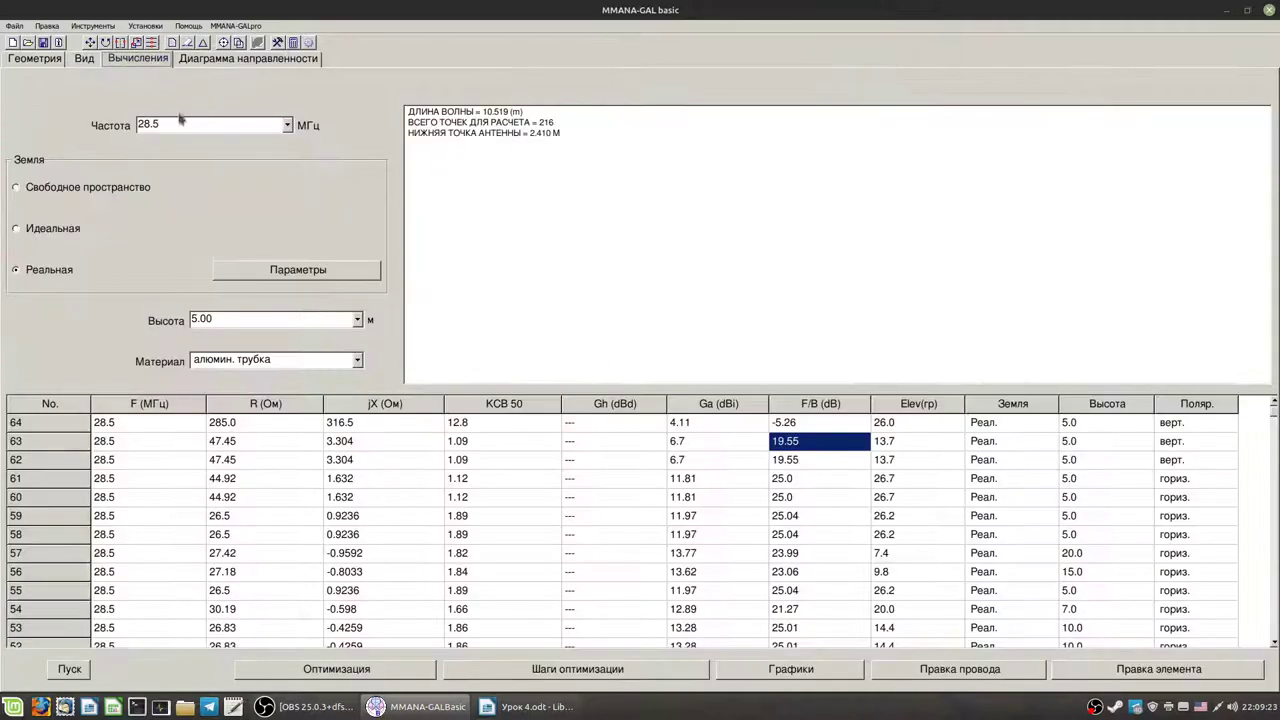
- Examine the tilt of the four elements in the 3D view from the boom's end and from the side
click(84, 59)
drag(880, 500, 855, 498)
drag(609, 410, 569, 434)
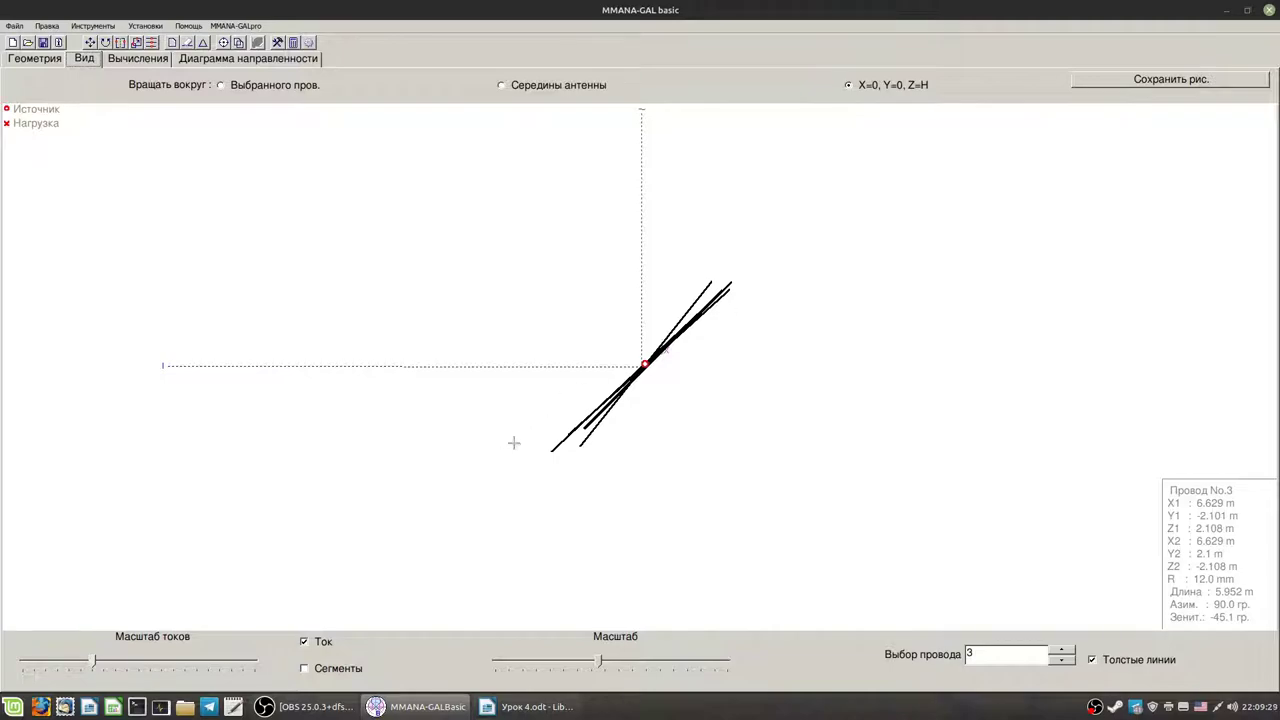
drag(637, 494, 730, 476)
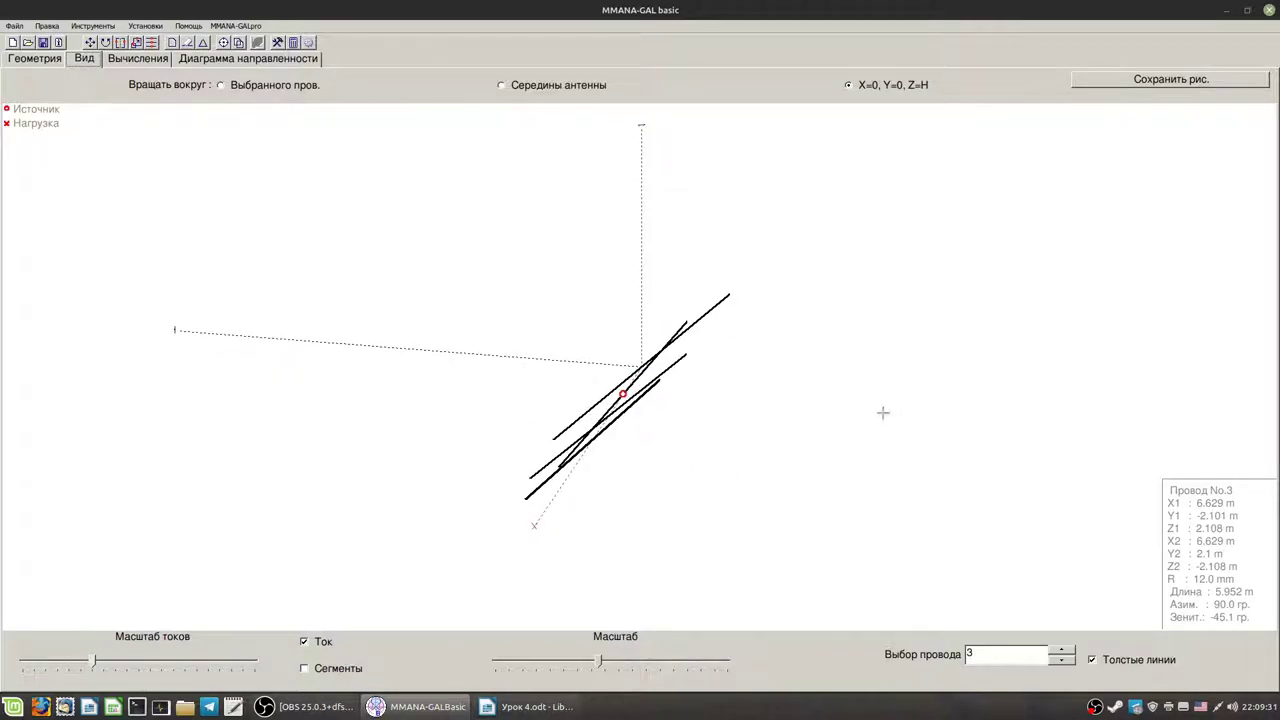
drag(548, 449, 665, 433)
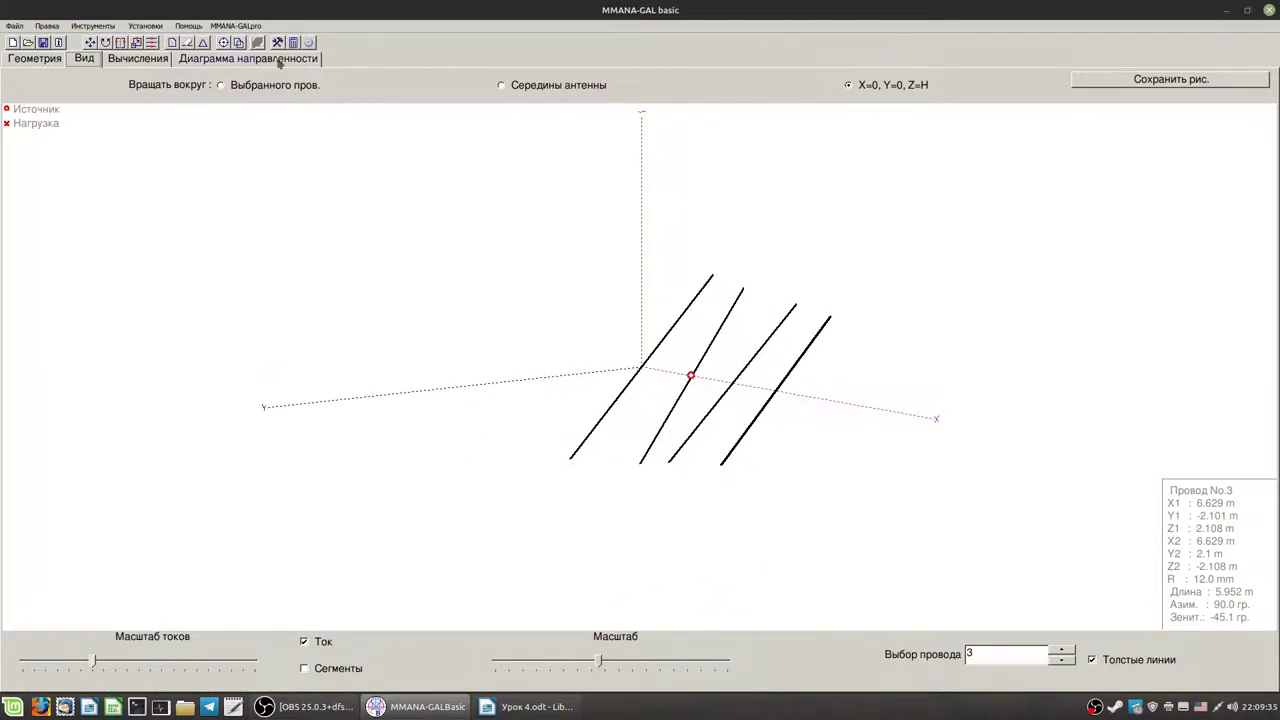
- Review the tilted antenna's radiation pattern, including in 3D, and recalculate the antenna at 28.5 MHz
click(258, 60)
click(515, 664)
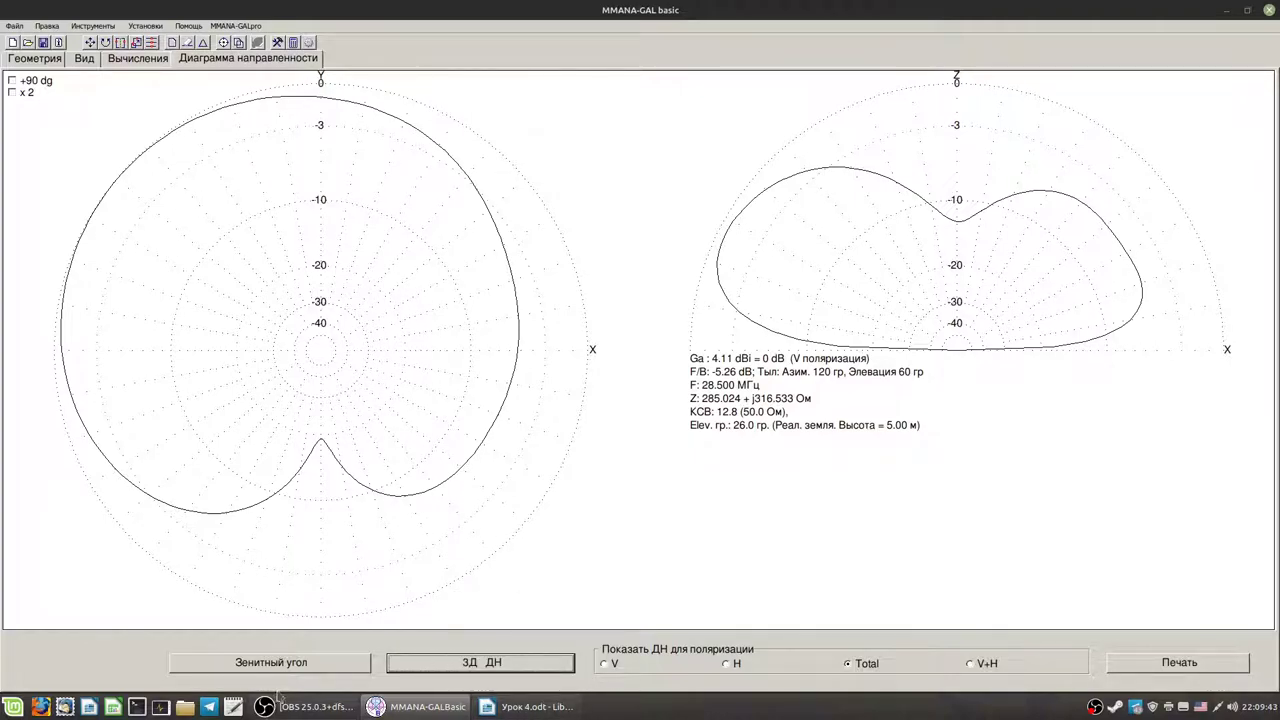
click(145, 60)
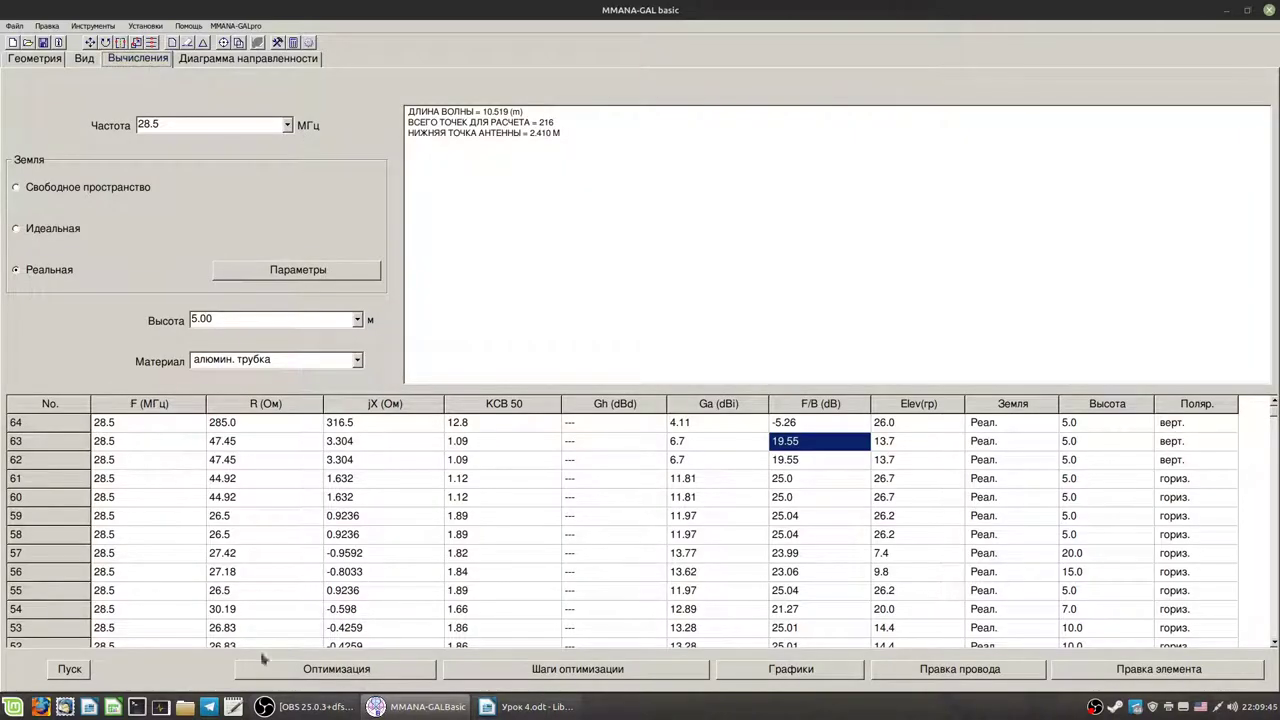
click(66, 672)
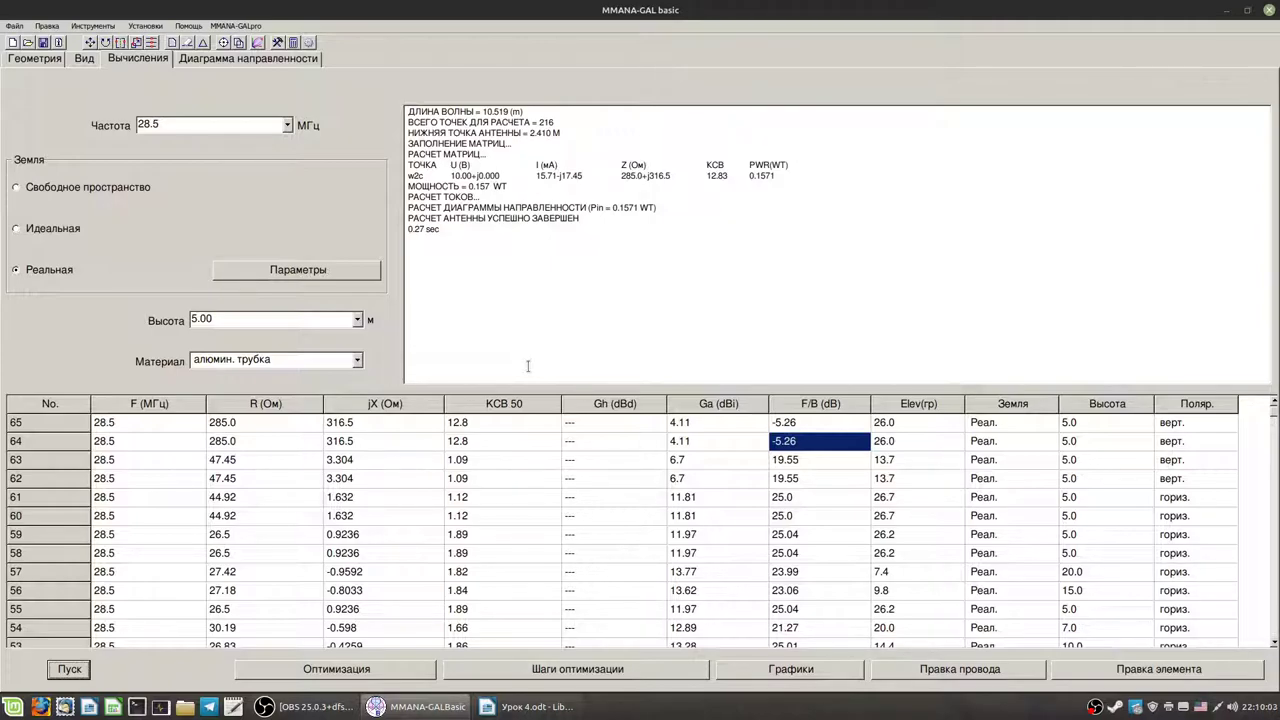
- Open the antenna file delta80.maa and calculate it at 14.15 MHz
click(28, 42)
click(641, 366)
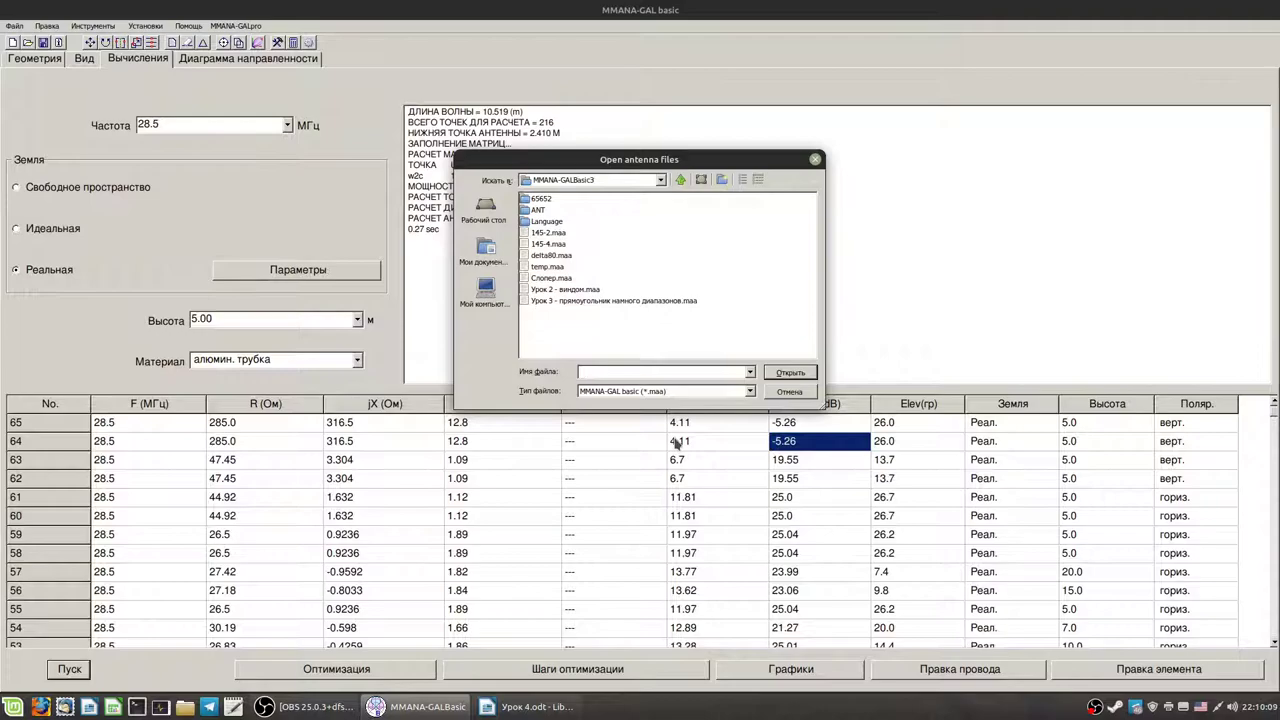
double_click(557, 256)
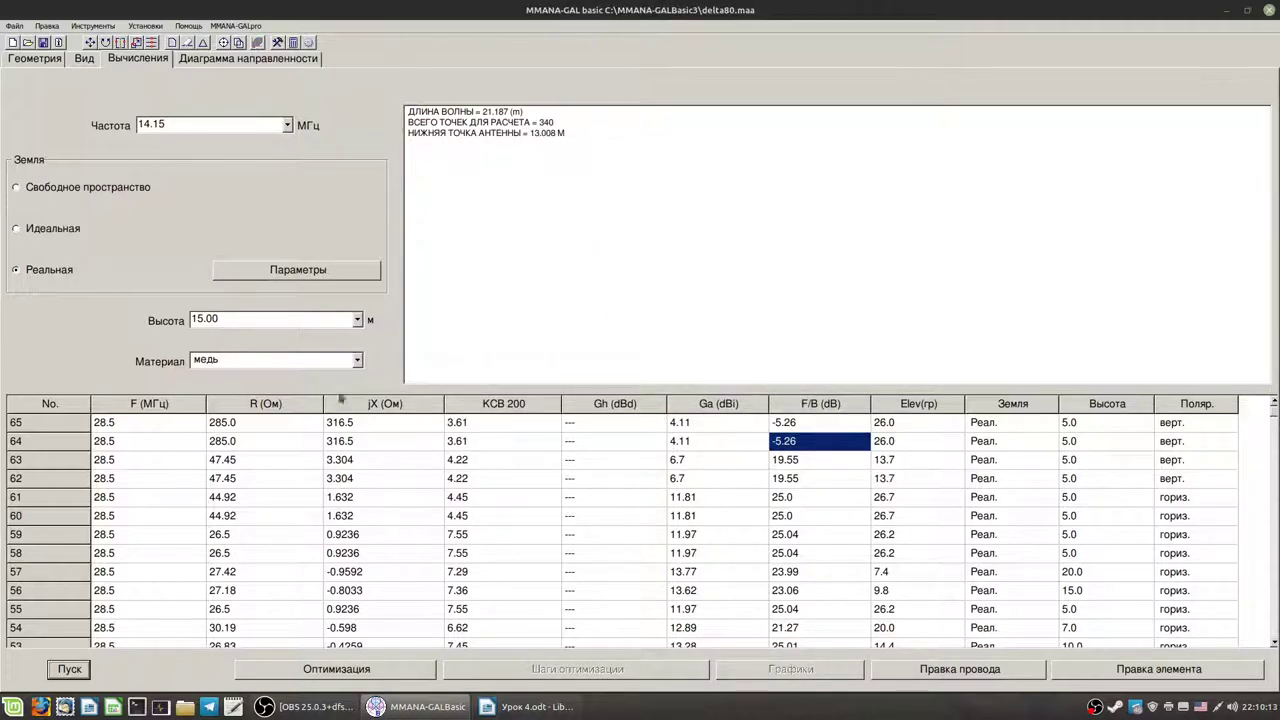
click(70, 669)
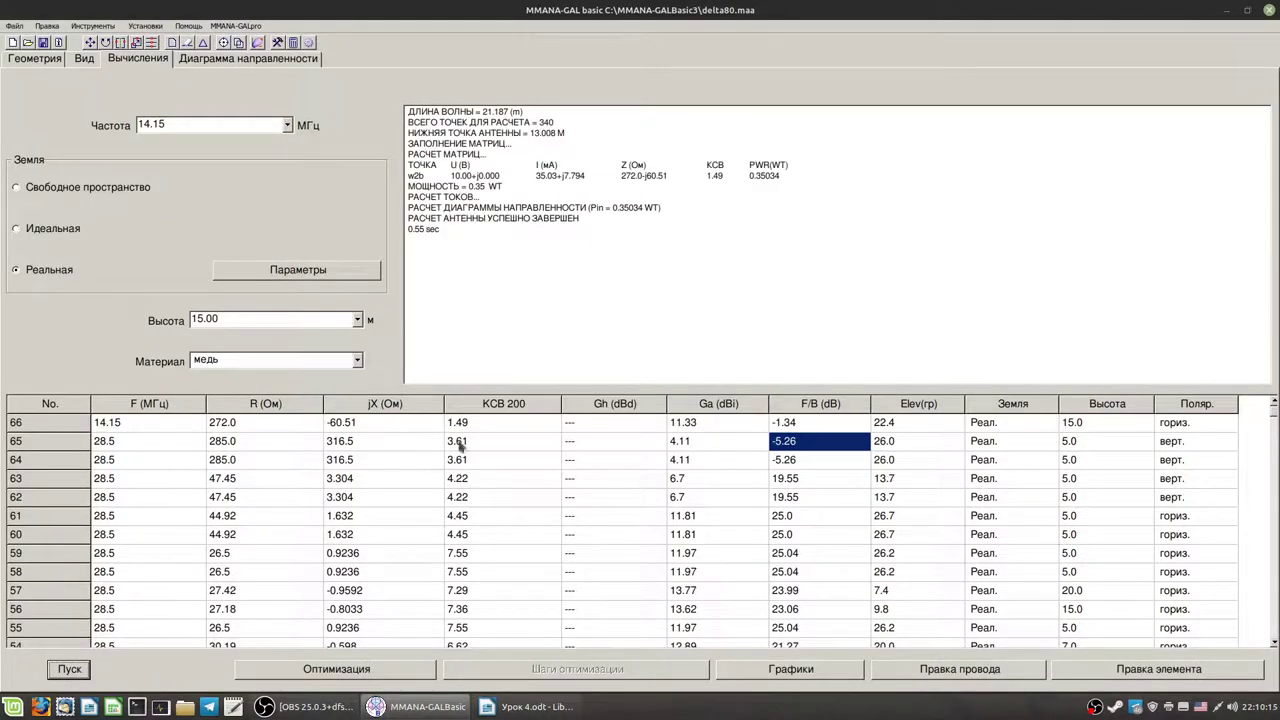
- Review the delta antenna's gain and F/B at 14.15 MHz and compare its lobes in the radiation pattern
click(712, 424)
click(111, 425)
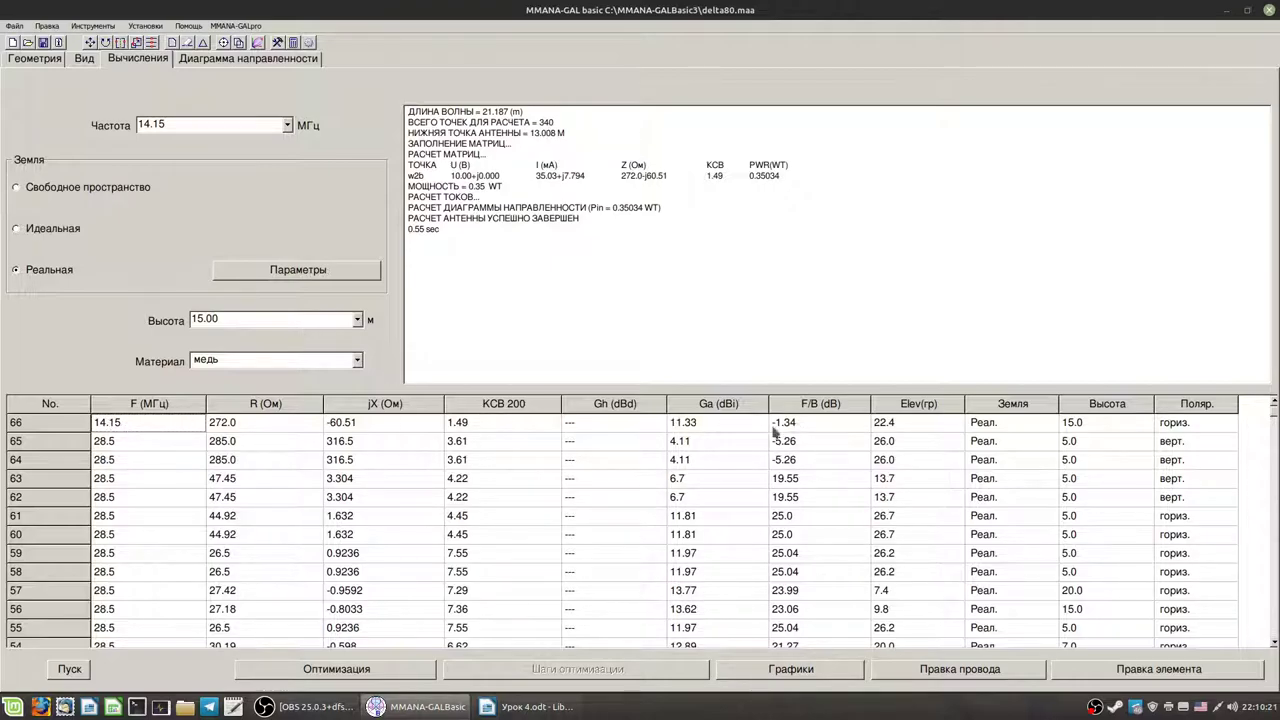
click(693, 426)
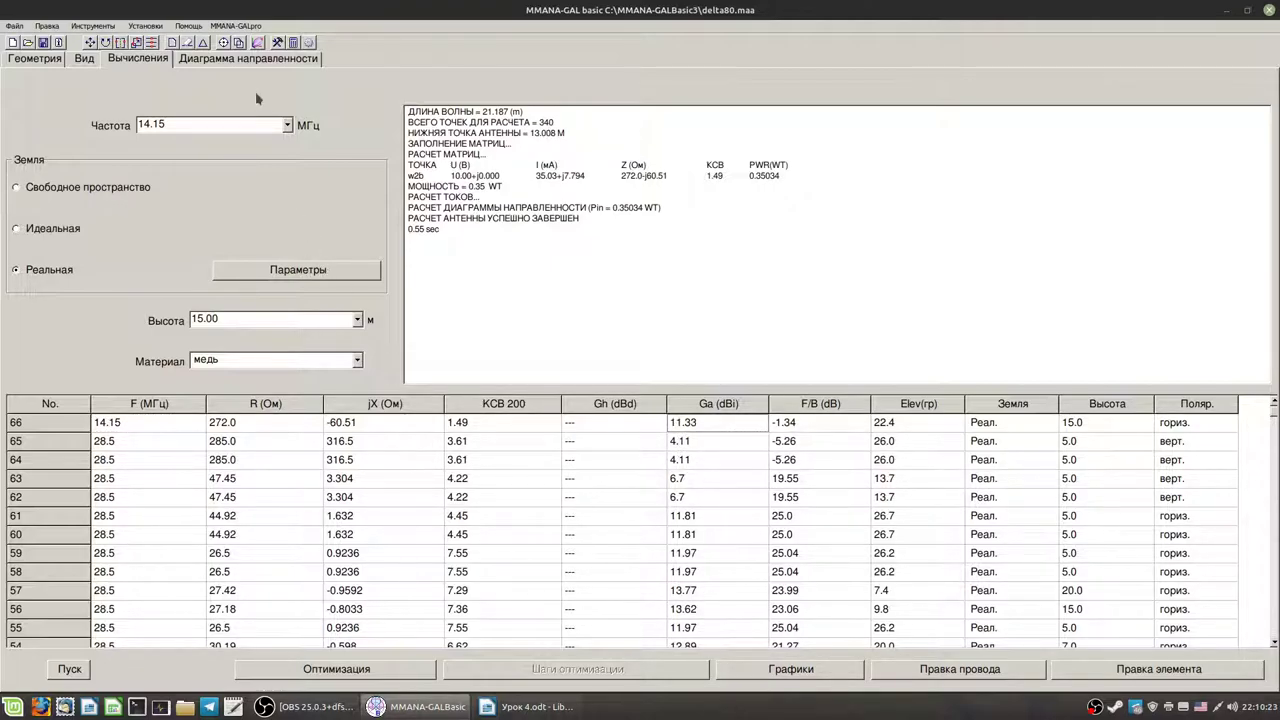
click(262, 60)
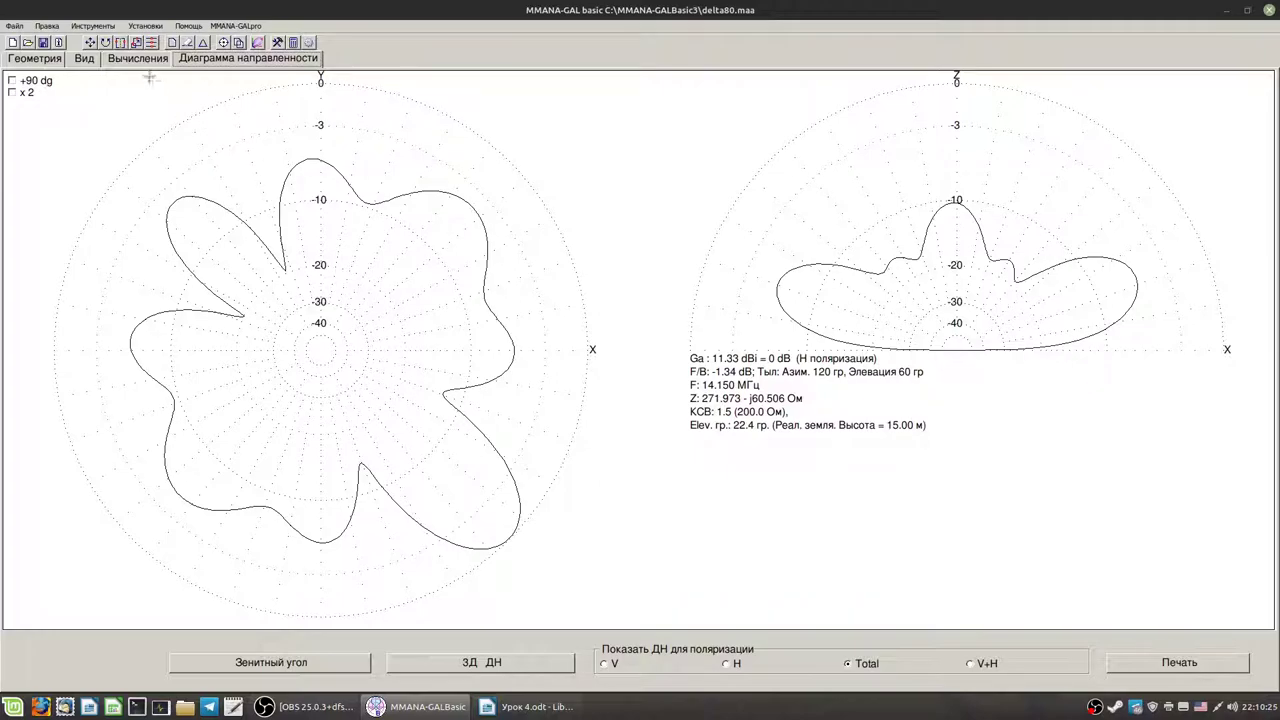
click(789, 290)
mouse_move(791, 291)
mouse_down()
mouse_move(1189, 309)
mouse_move(957, 200)
mouse_move(1117, 273)
mouse_move(782, 282)
mouse_move(792, 311)
mouse_move(940, 285)
mouse_move(1100, 292)
mouse_up()
click(138, 58)
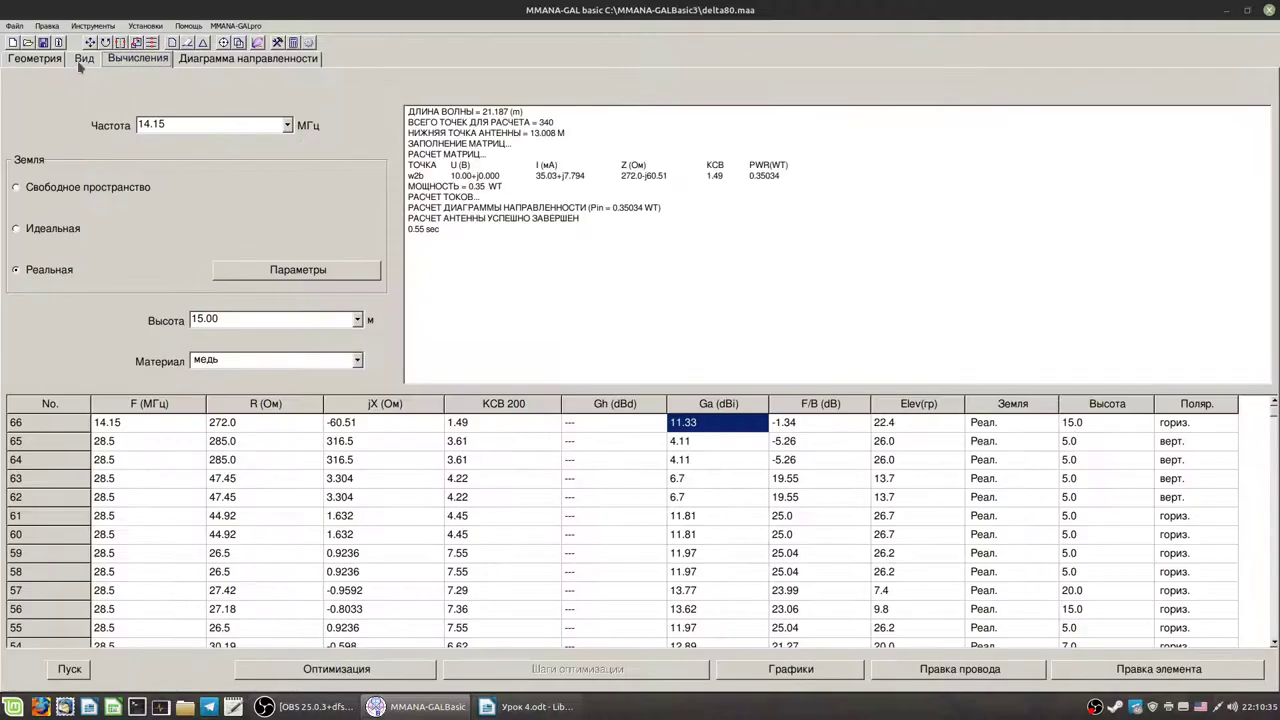
- Inspect the delta antenna's geometry and its current distribution in the 3D view
click(35, 58)
click(84, 58)
mouse_move(726, 410)
mouse_down()
mouse_move(717, 434)
mouse_move(703, 409)
mouse_move(658, 417)
mouse_move(706, 443)
mouse_move(726, 426)
mouse_move(714, 412)
mouse_up()
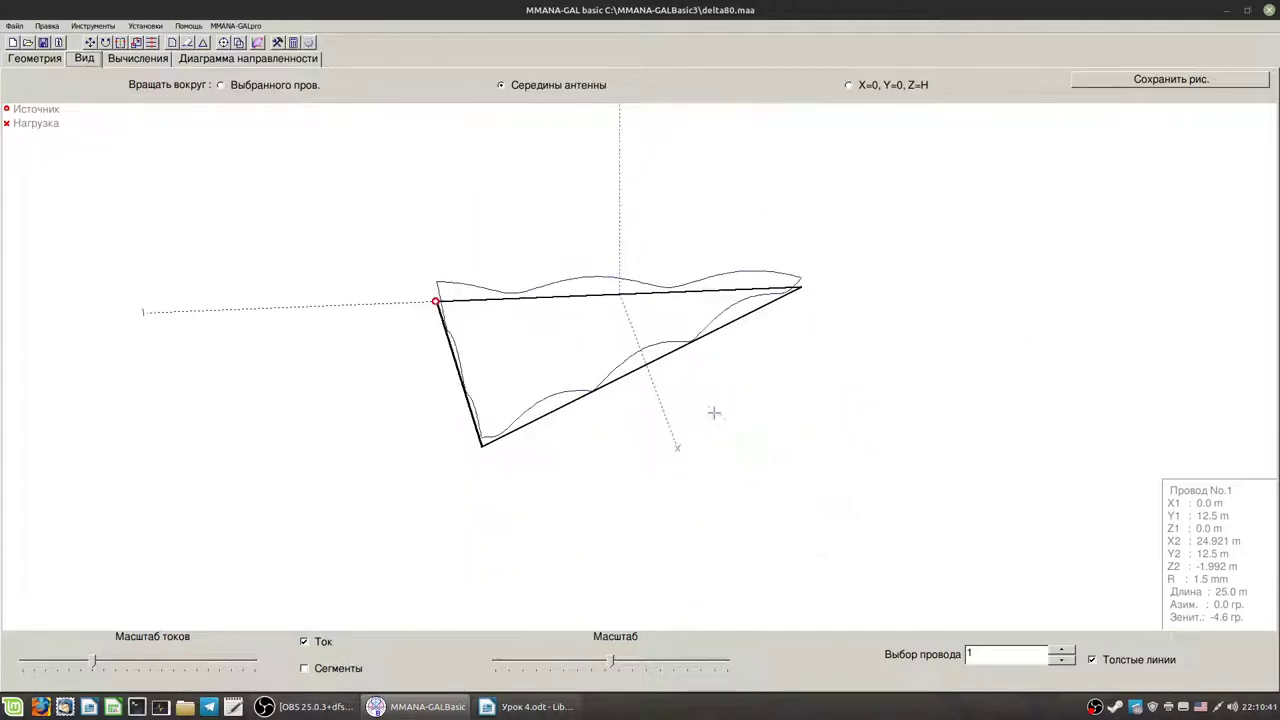
click(126, 58)
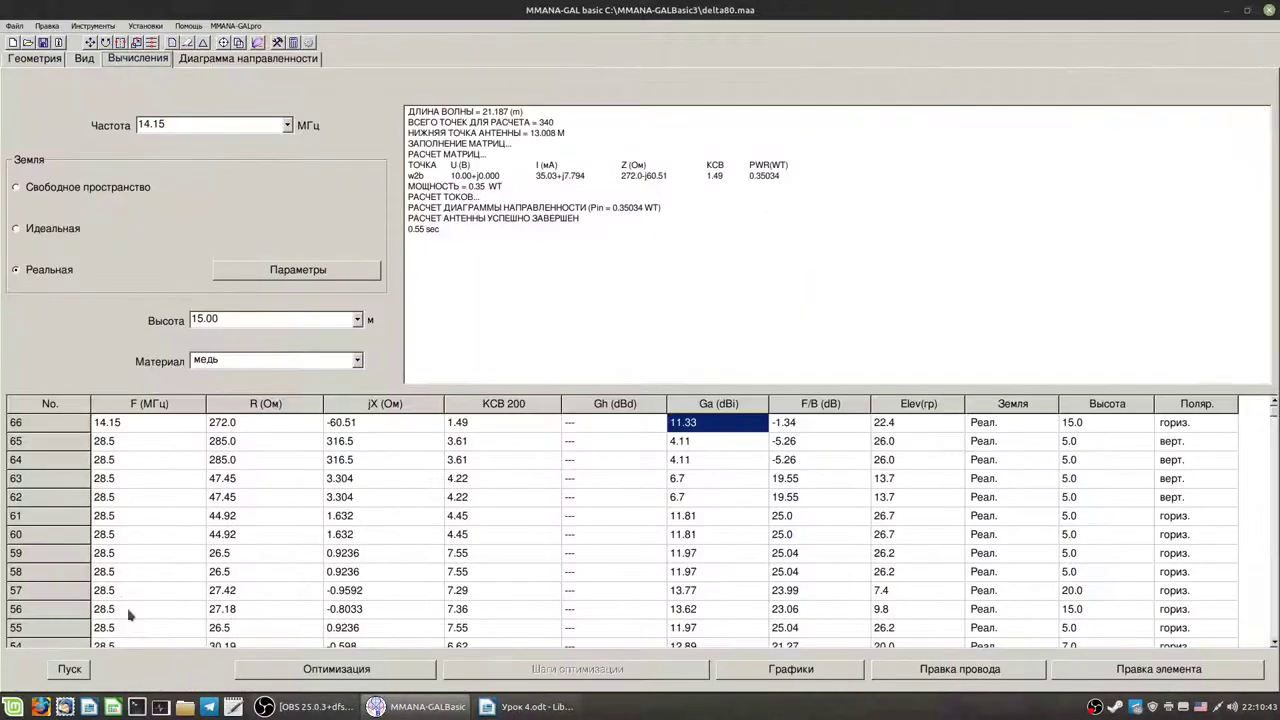
- Calculate the delta antenna at 3.550, 3.650 and 3.750 MHz
click(287, 125)
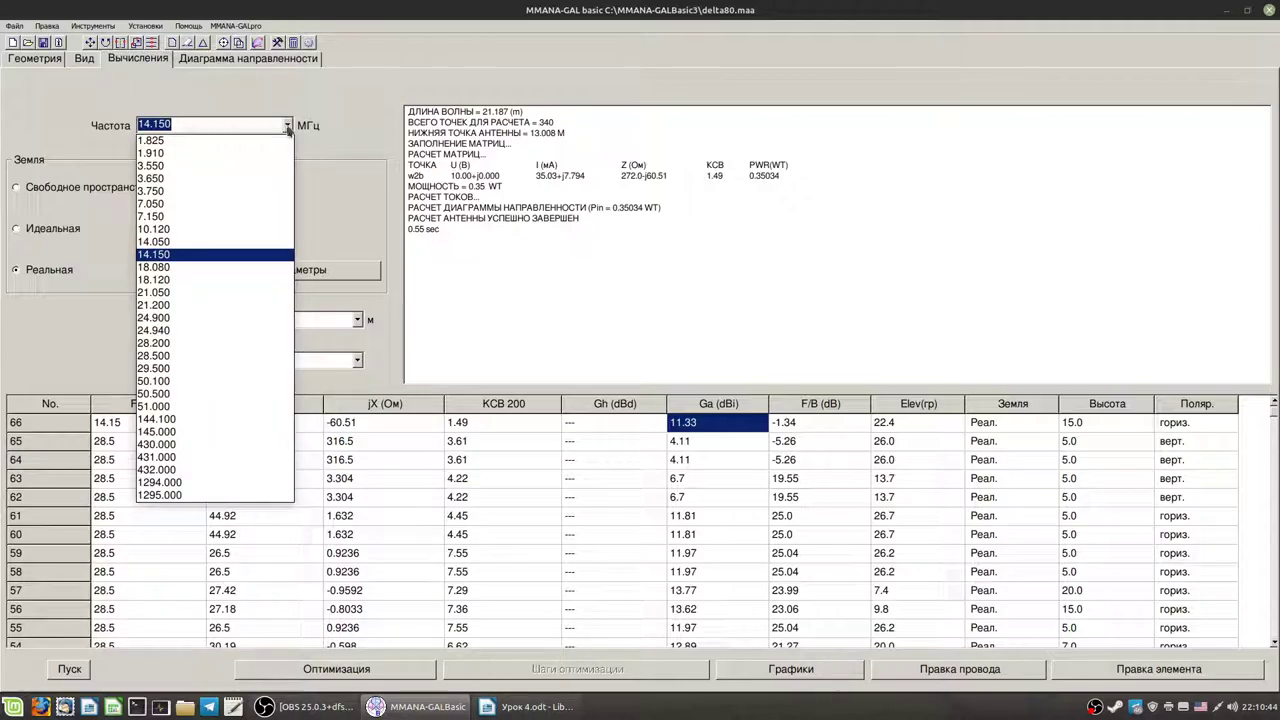
click(237, 168)
click(72, 672)
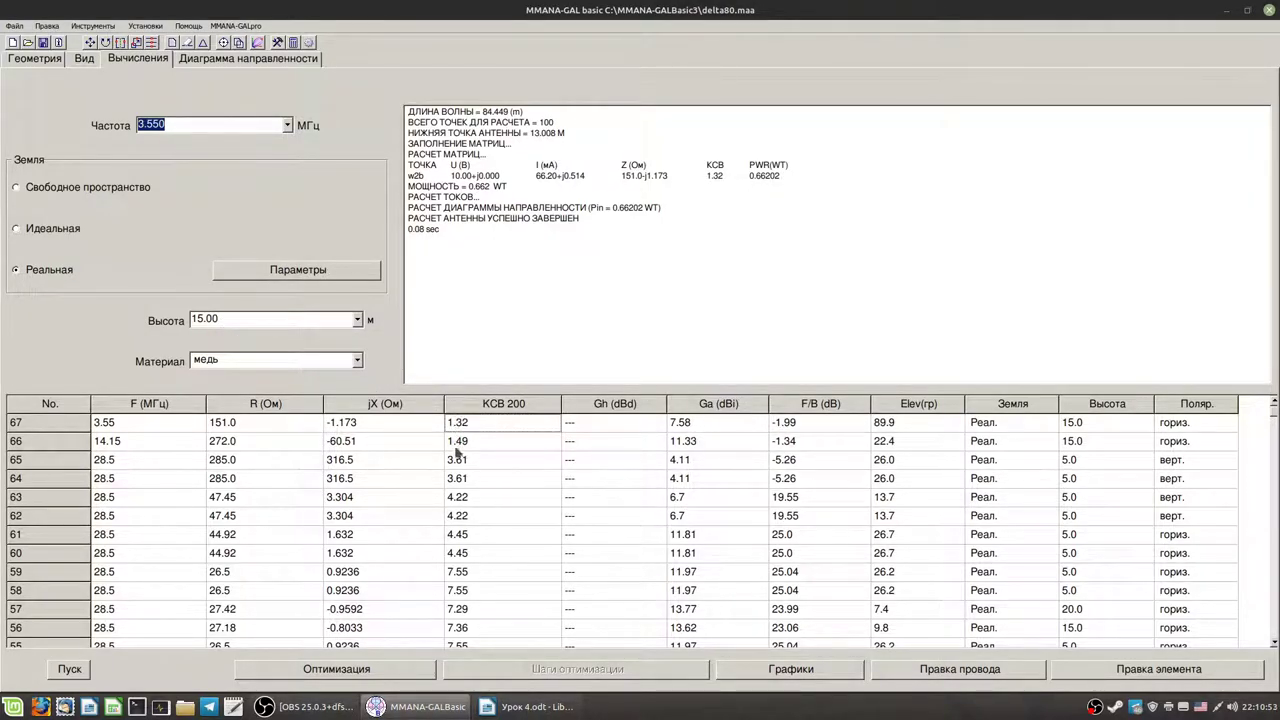
click(287, 126)
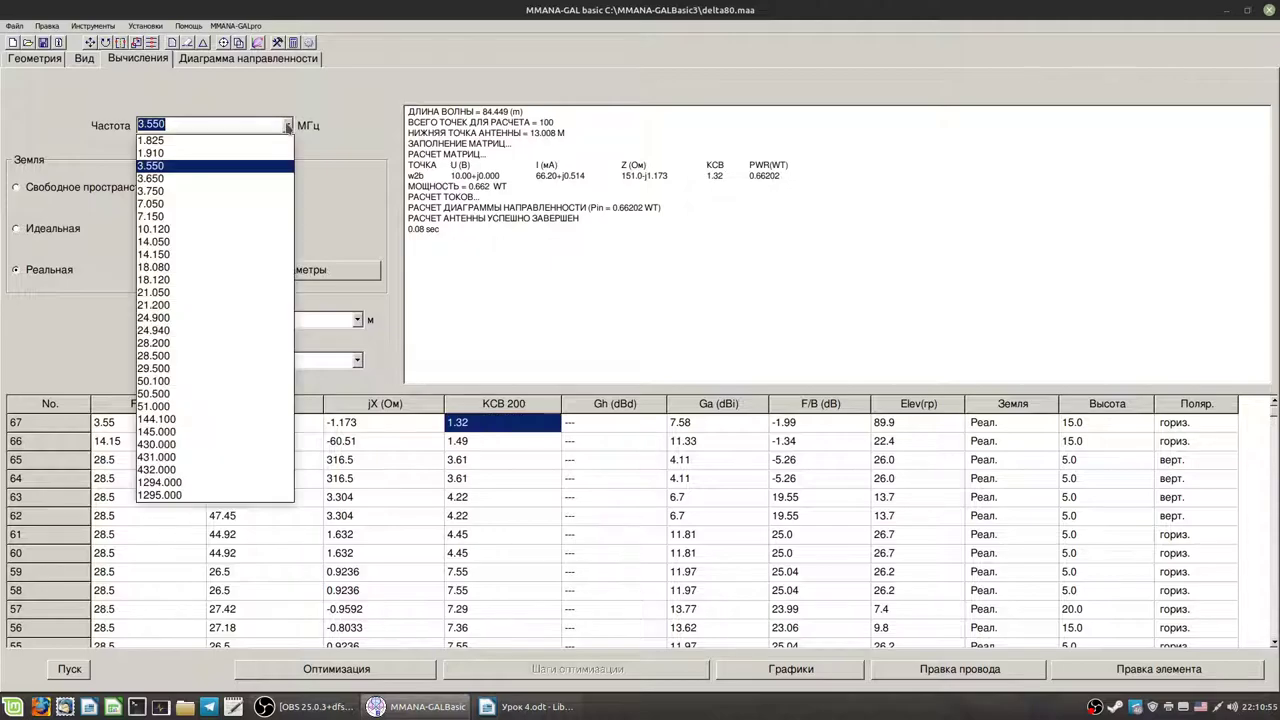
click(207, 178)
click(70, 669)
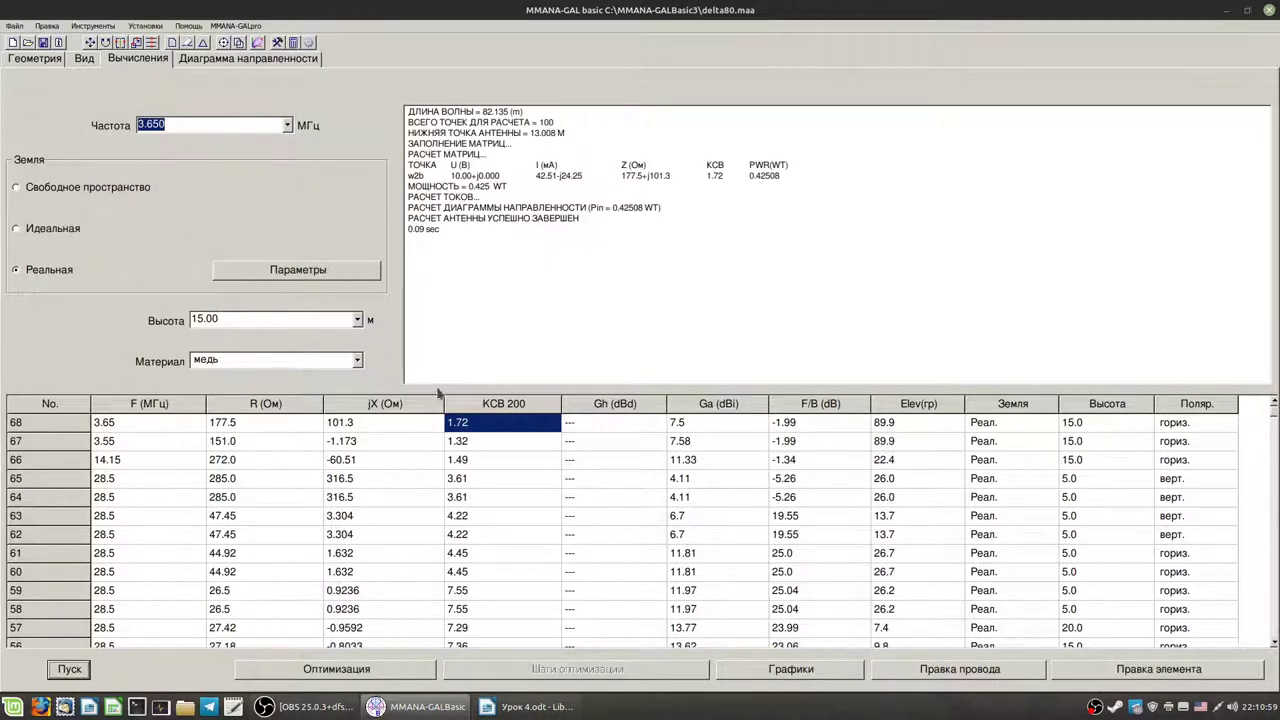
click(287, 126)
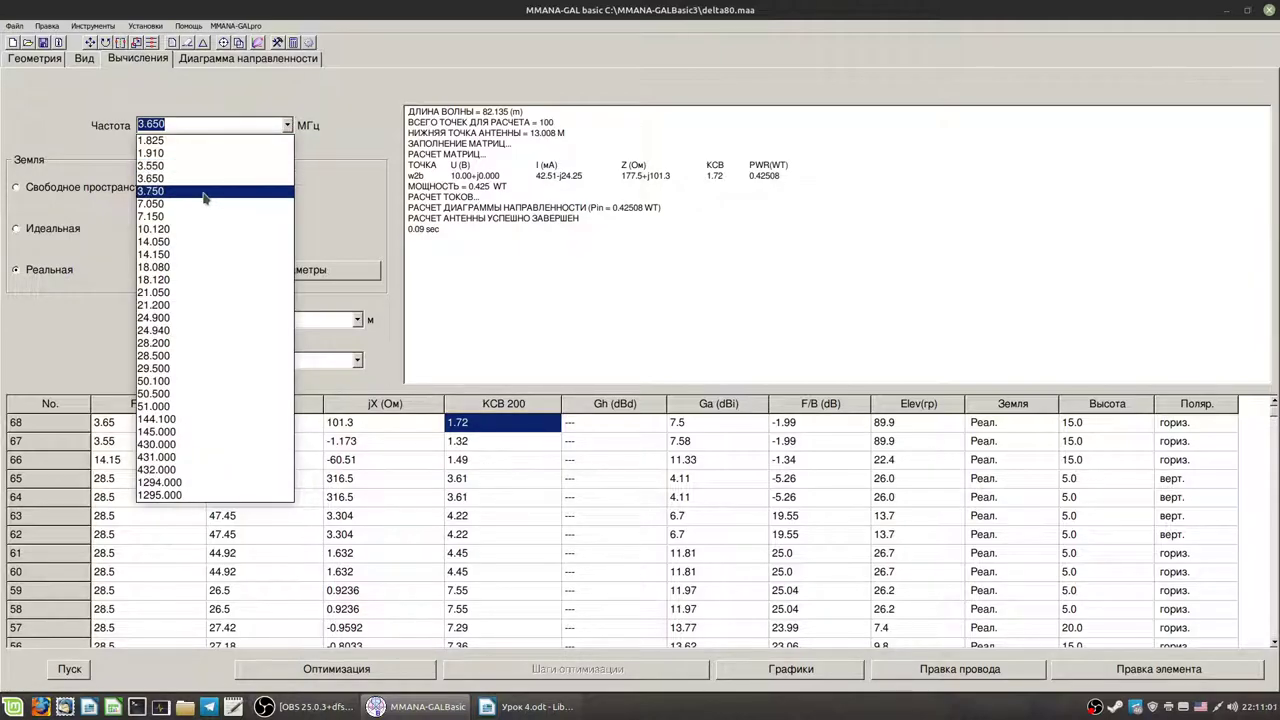
click(207, 190)
click(68, 669)
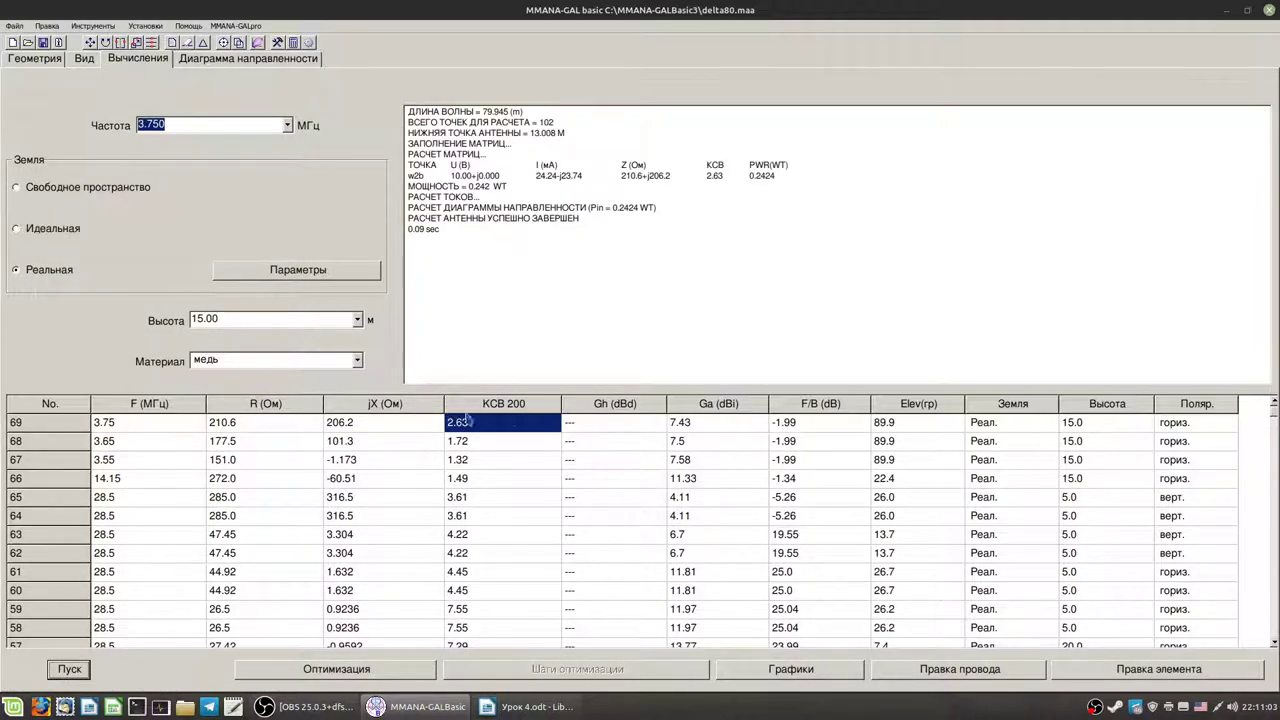
- Calculate the delta antenna at 7.150 and 21.200 MHz
click(287, 125)
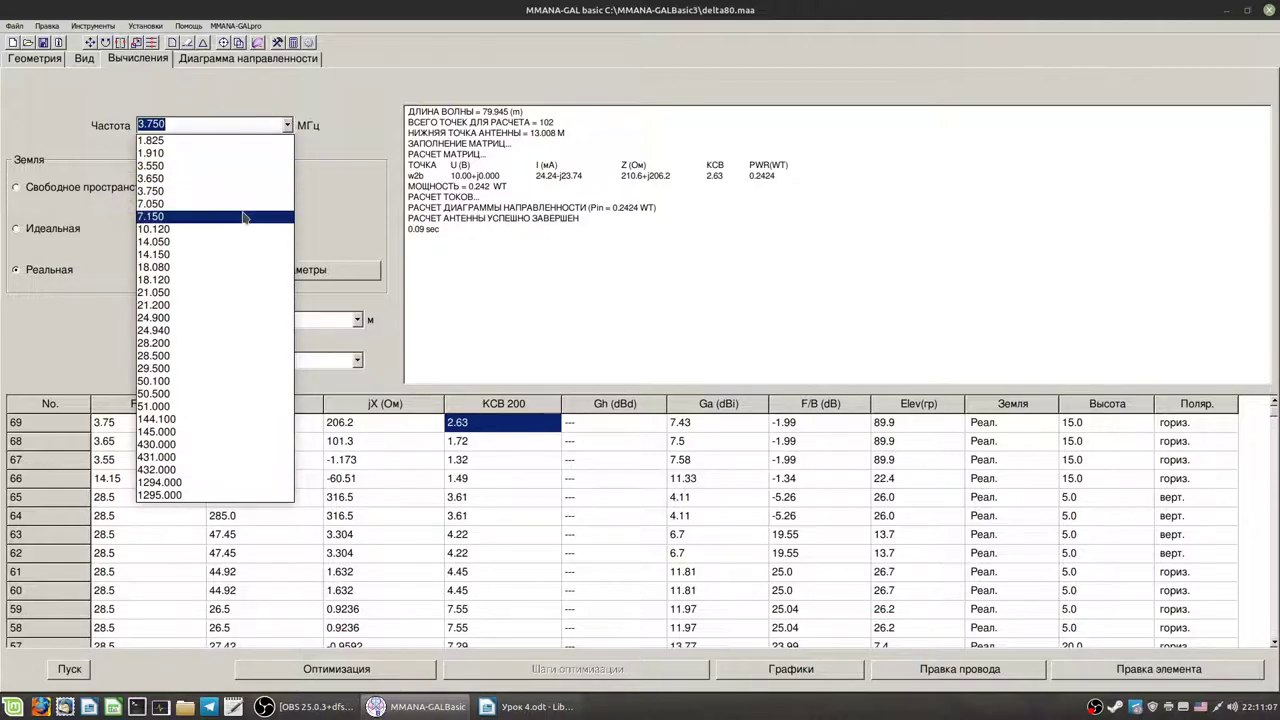
click(240, 216)
click(72, 674)
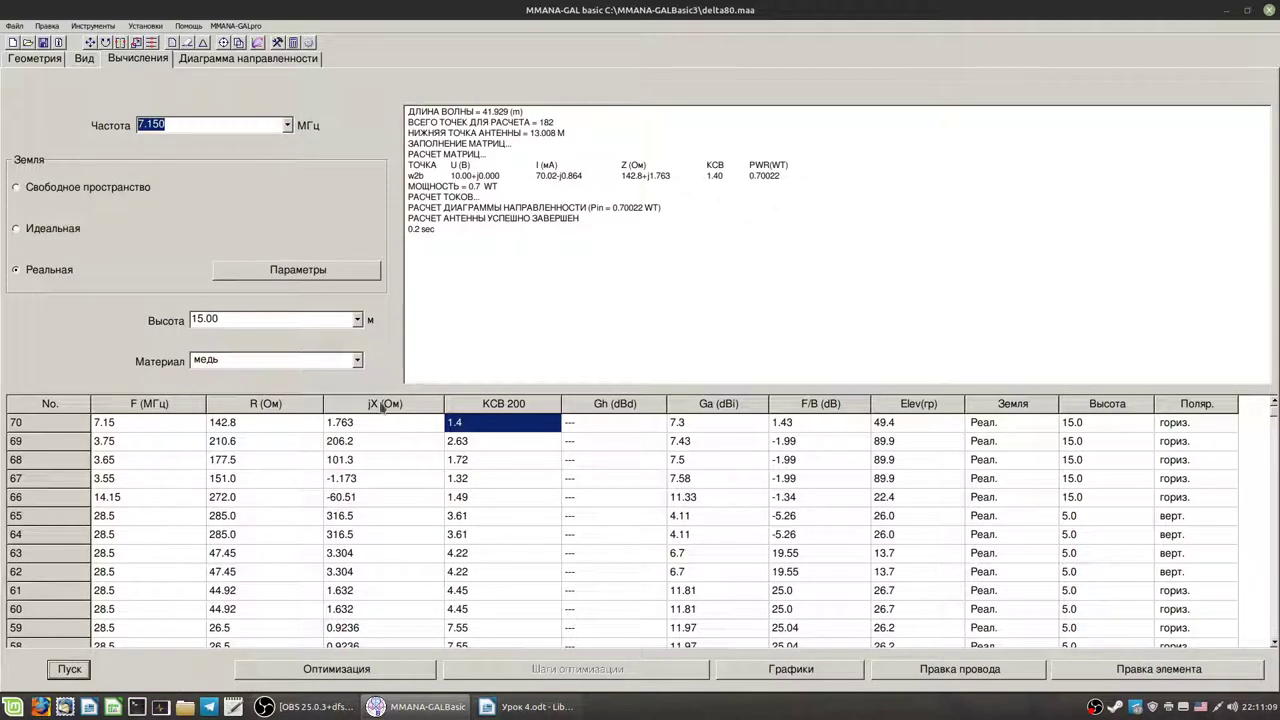
click(287, 124)
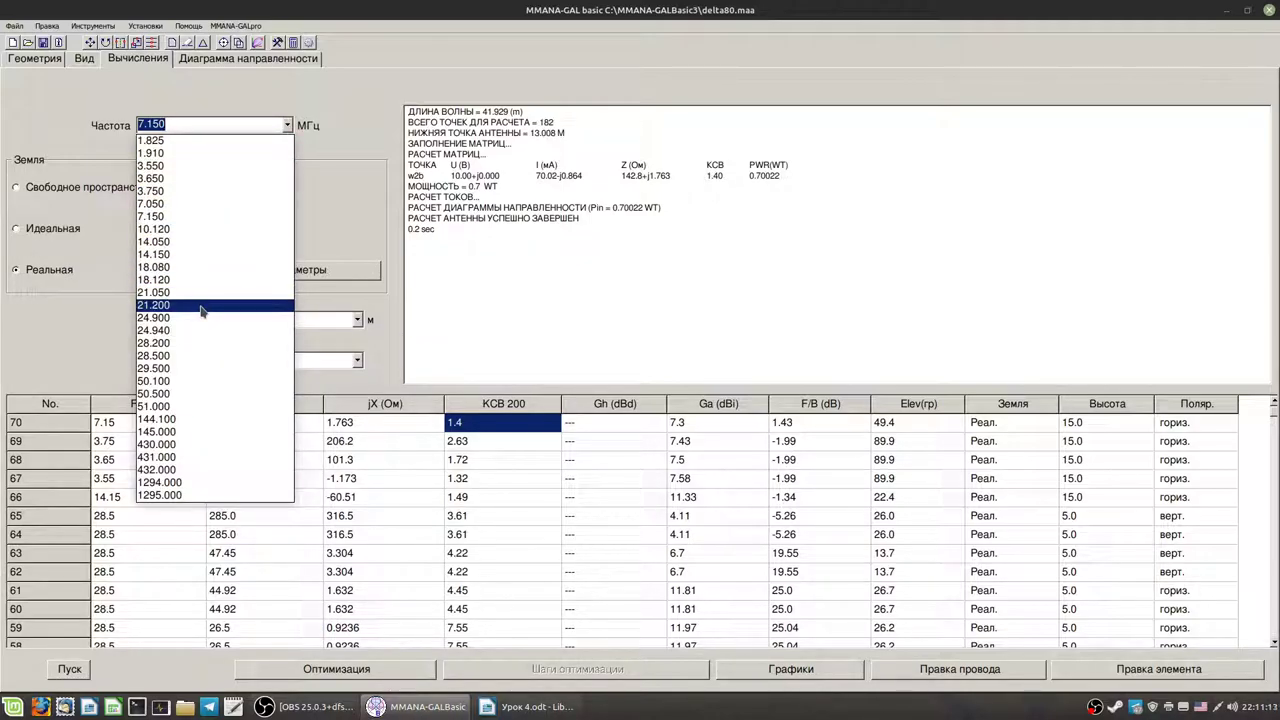
click(201, 305)
key(Return)
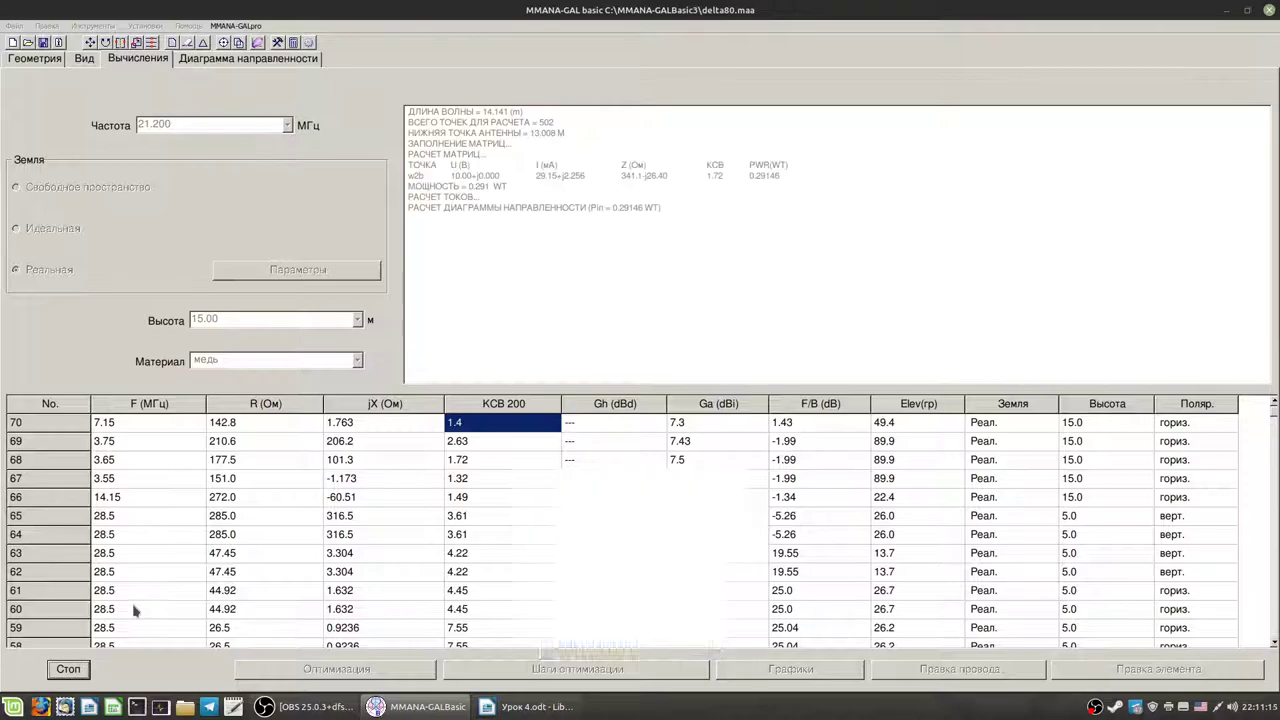
- Calculate the delta antenna at 24.900 and 28.200 MHz
click(287, 125)
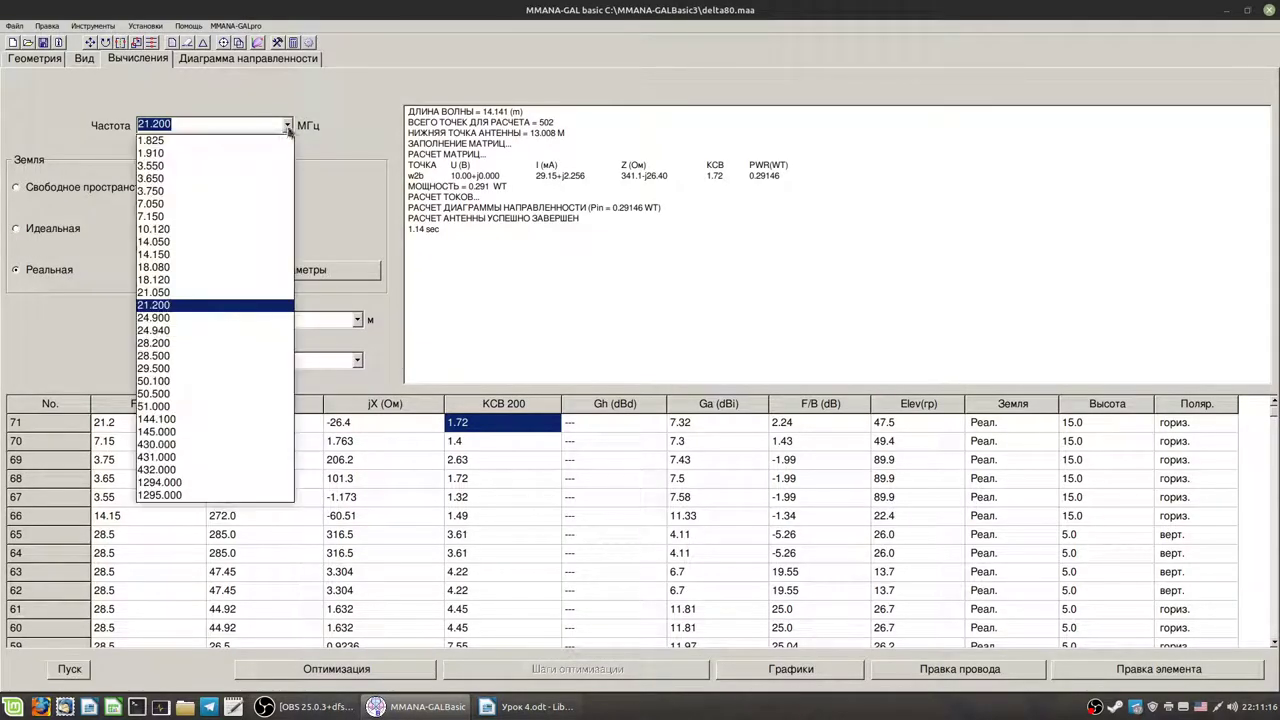
click(180, 317)
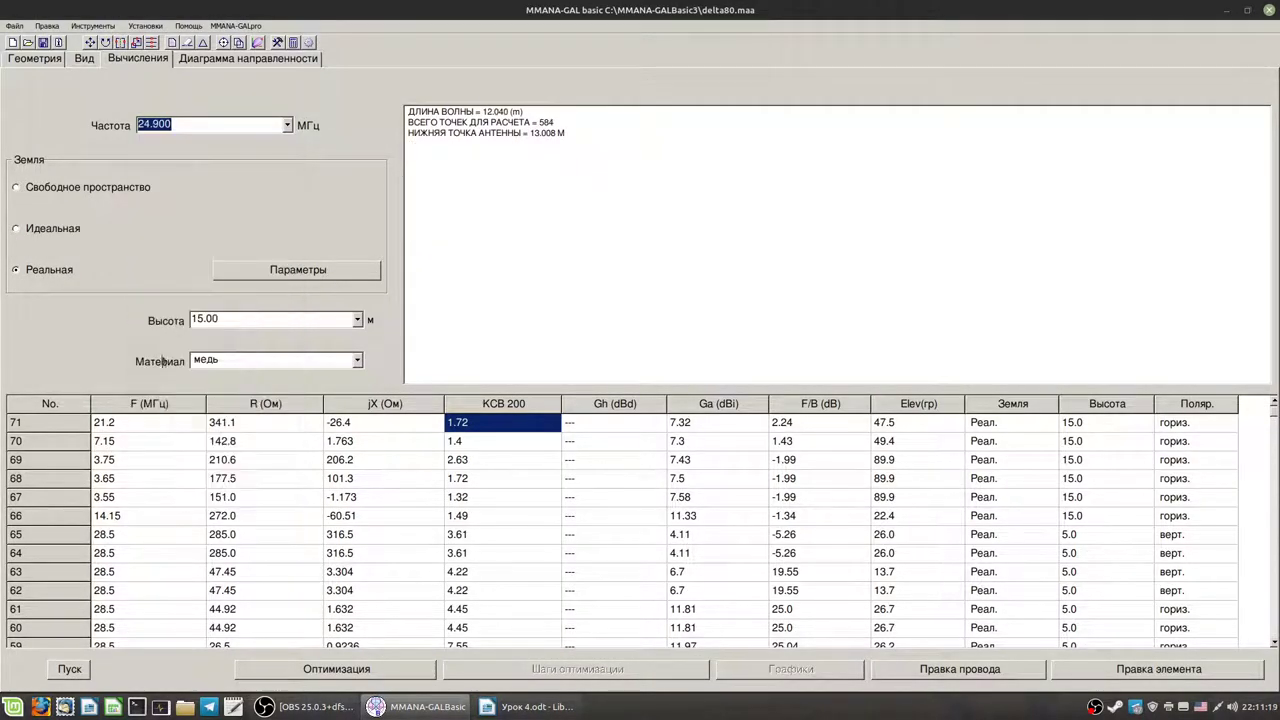
click(79, 675)
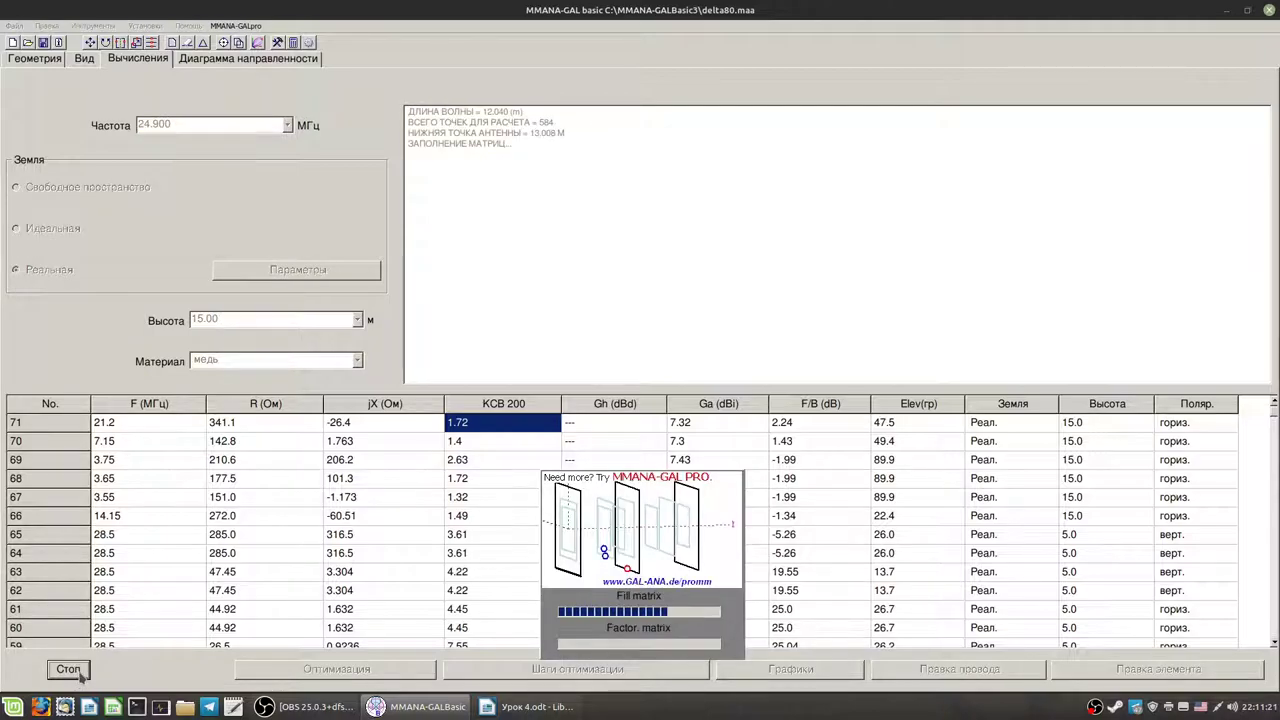
click(288, 126)
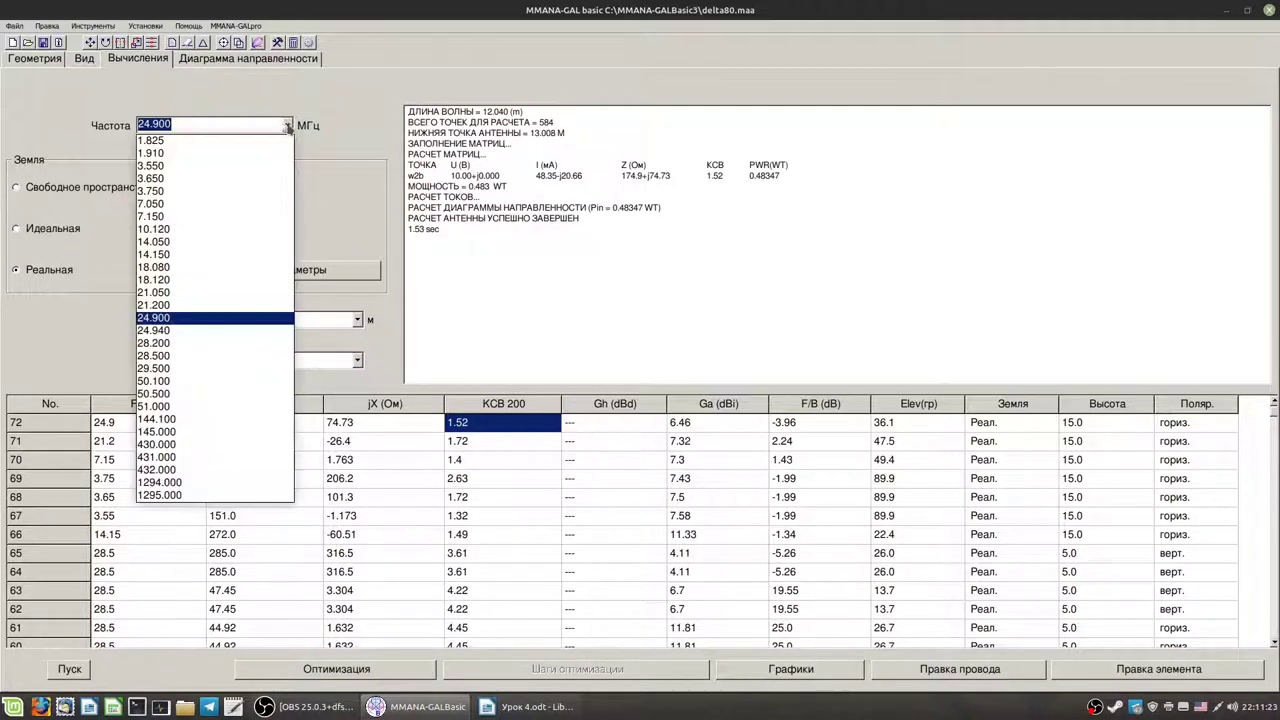
click(180, 349)
click(70, 669)
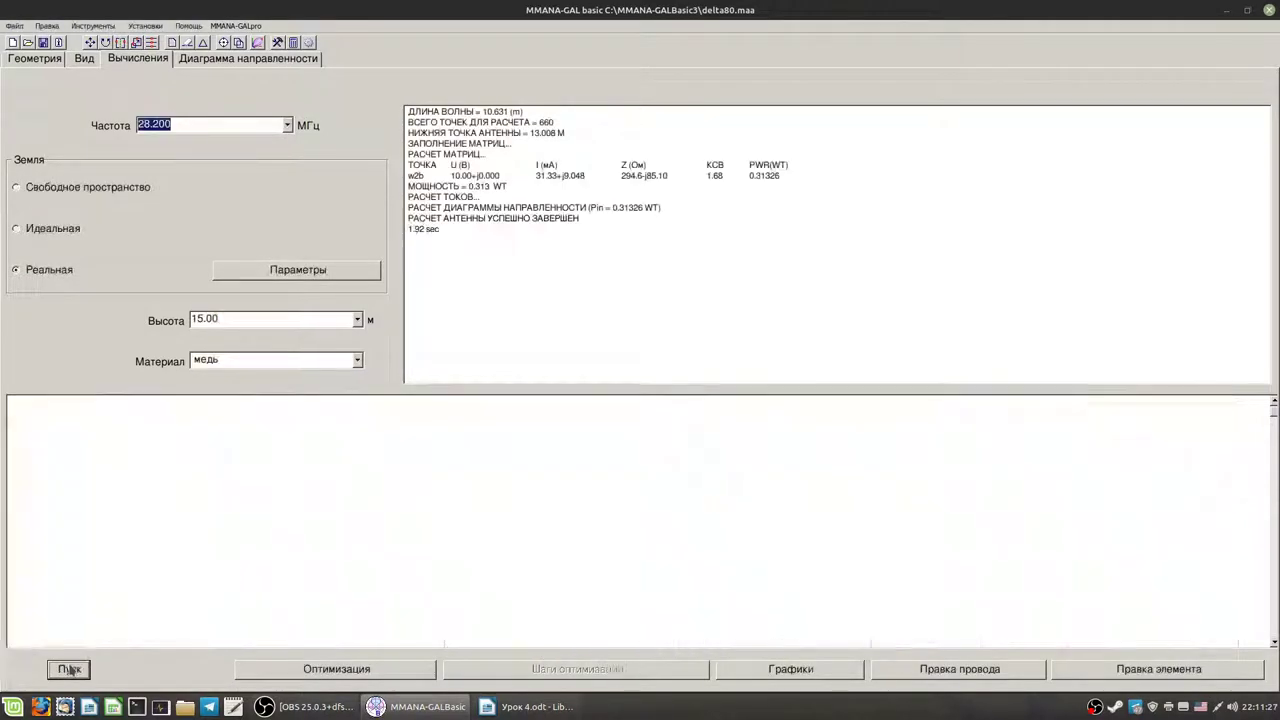
- Calculate the delta antenna at 28.500 and 28.100 MHz
click(154, 123)
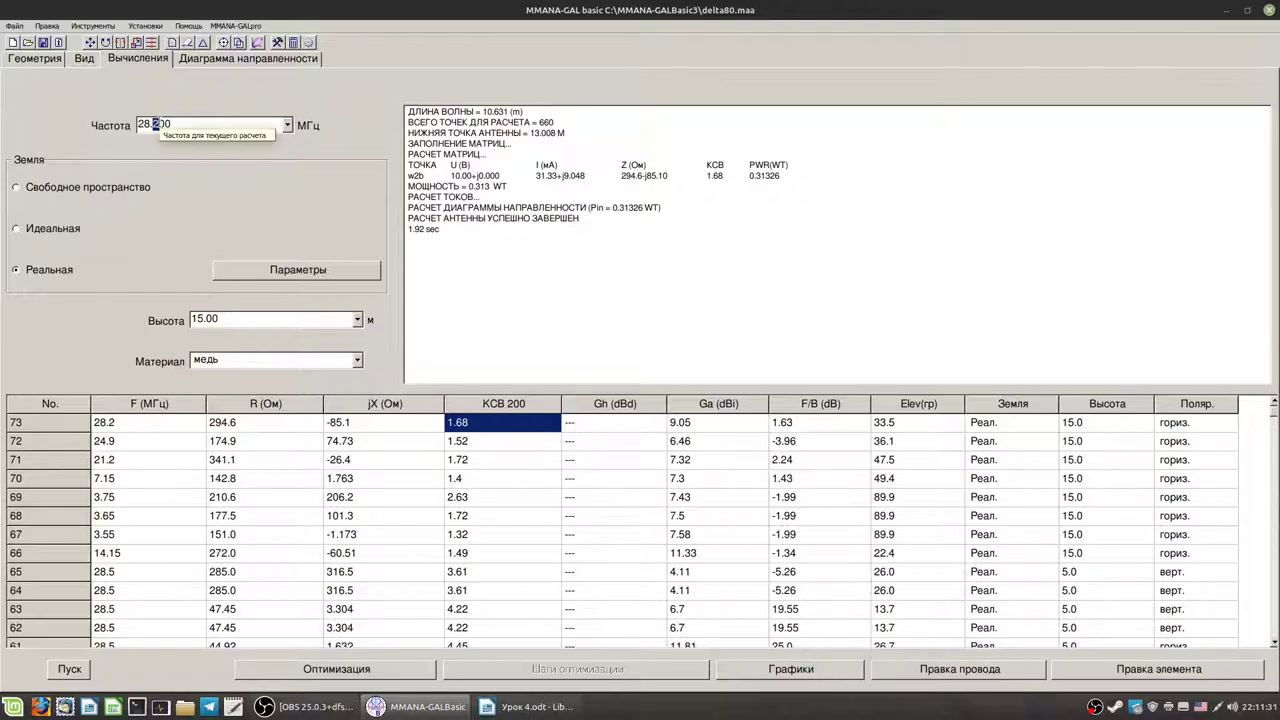
text(5)
key(Return)
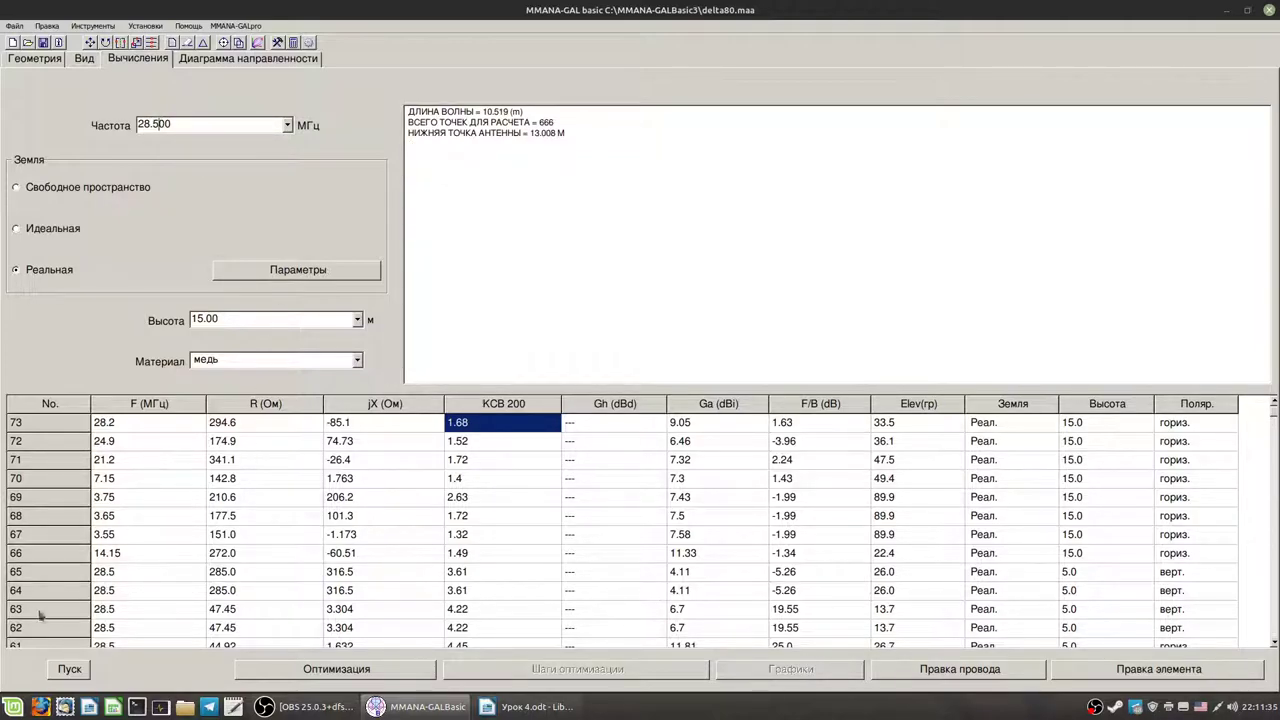
click(72, 670)
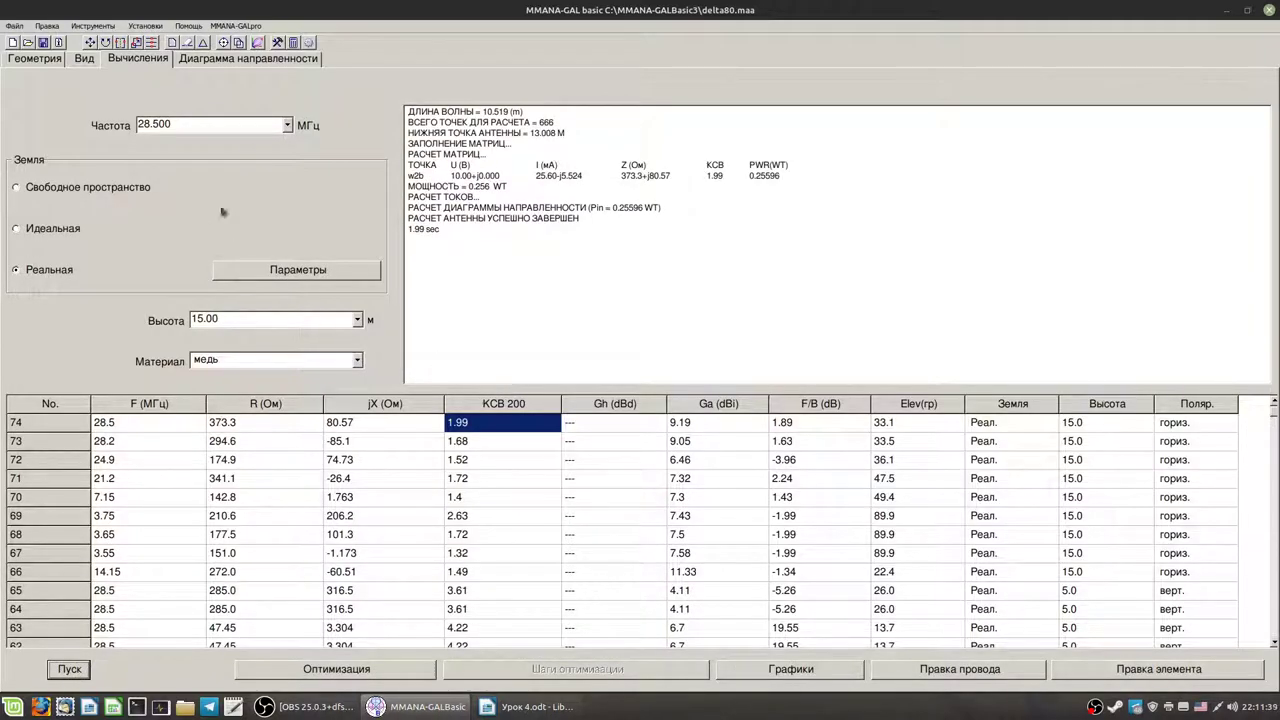
click(155, 124)
key(BackSpace)
text(1)
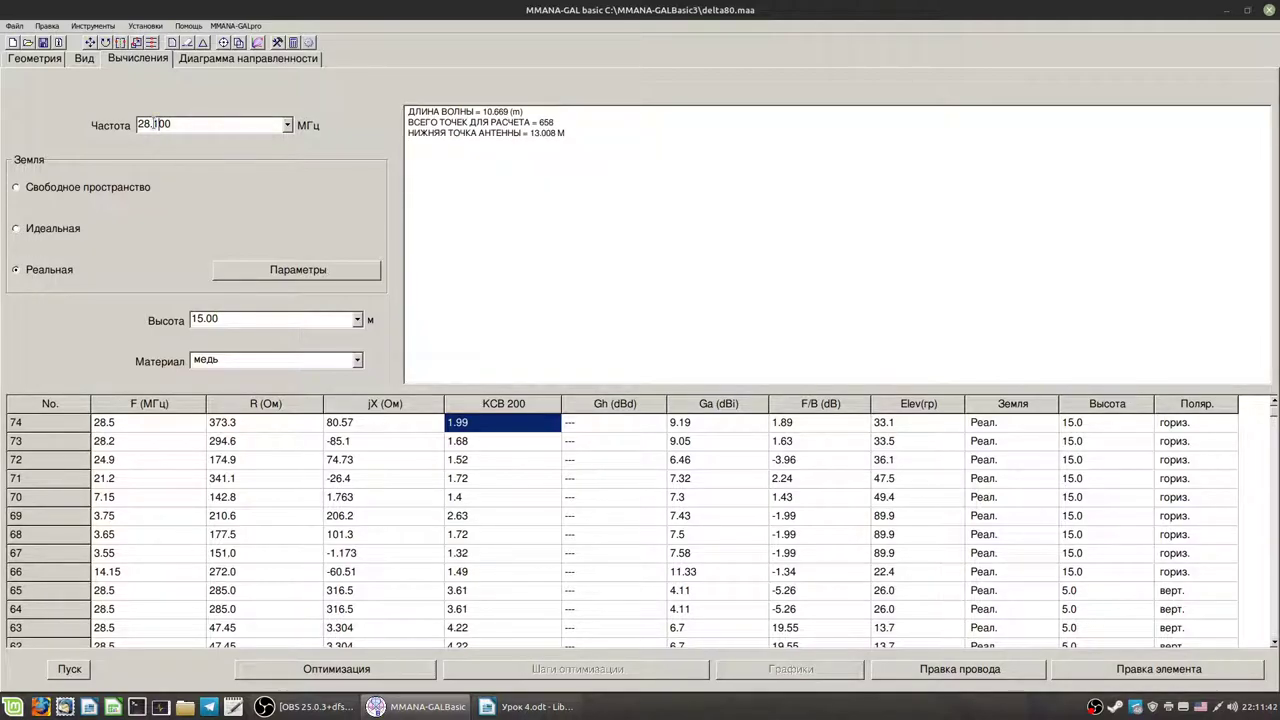
click(66, 668)
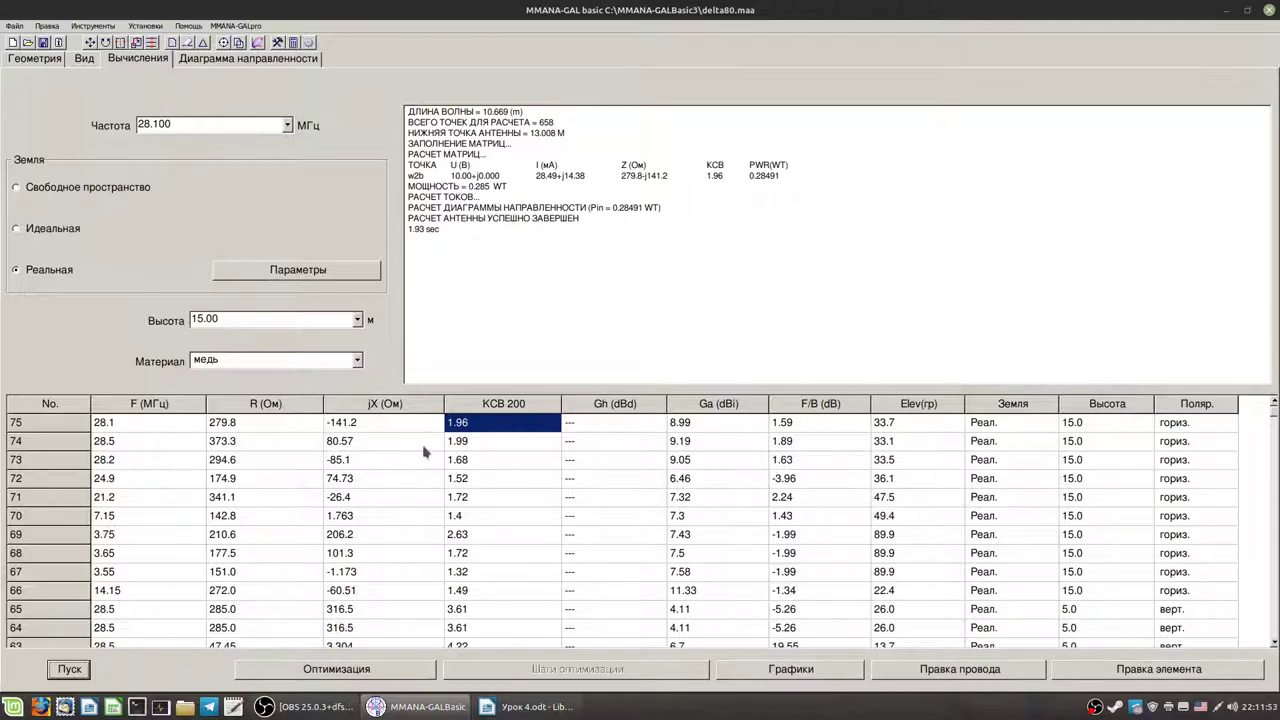
- Compare the SWR and gain results for 28.5 and 28.1 MHz and view the radiation pattern at 28.1 MHz
click(466, 441)
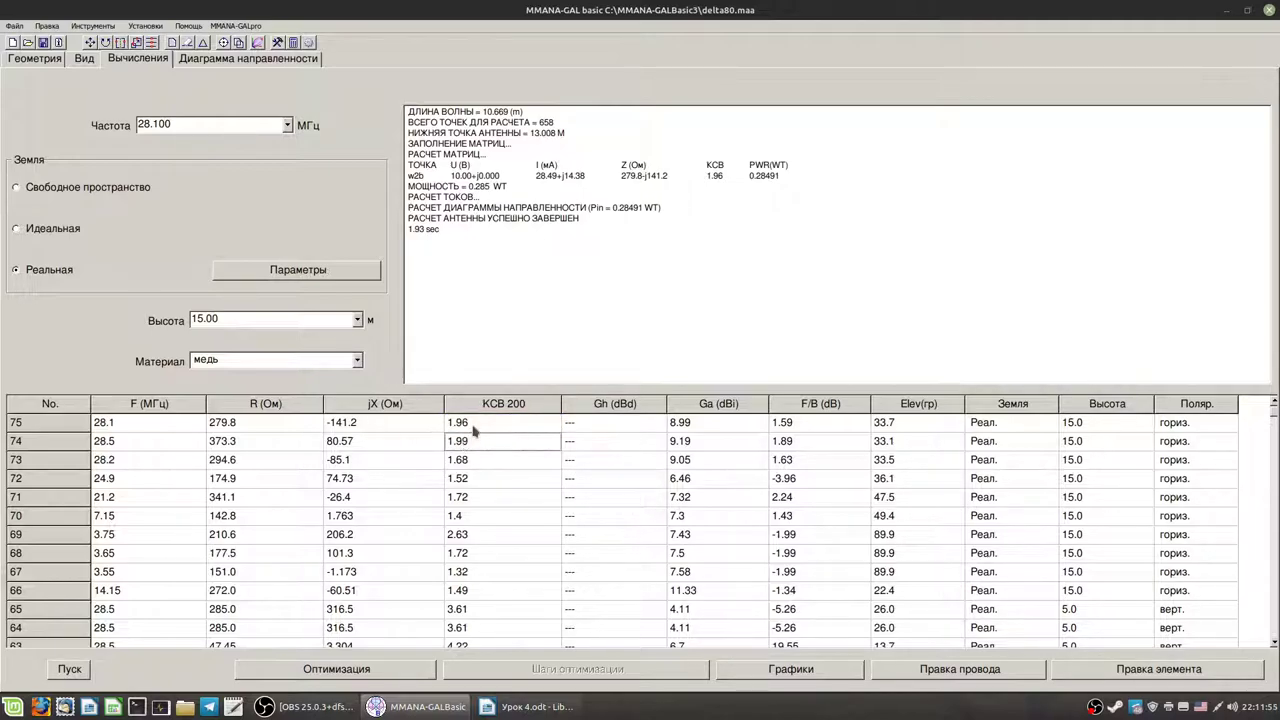
click(737, 442)
click(222, 60)
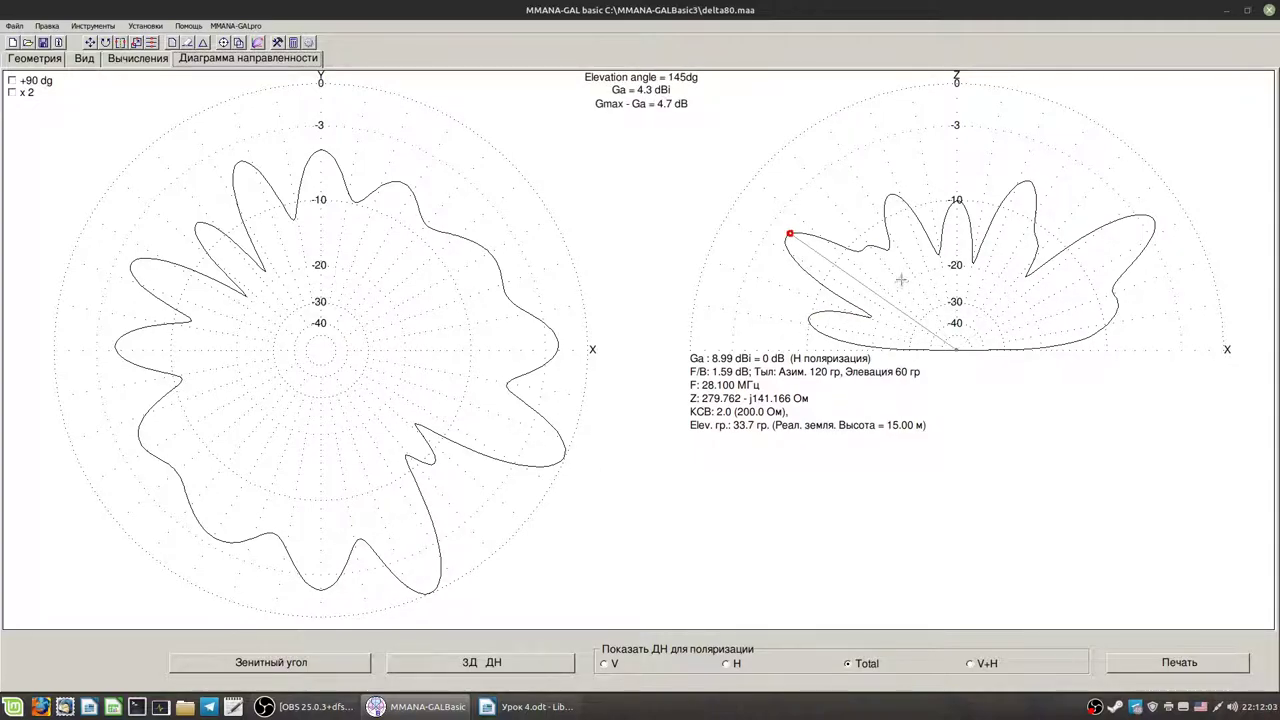
- Calculate the delta antenna at 21.050 and 14.150 MHz
click(133, 60)
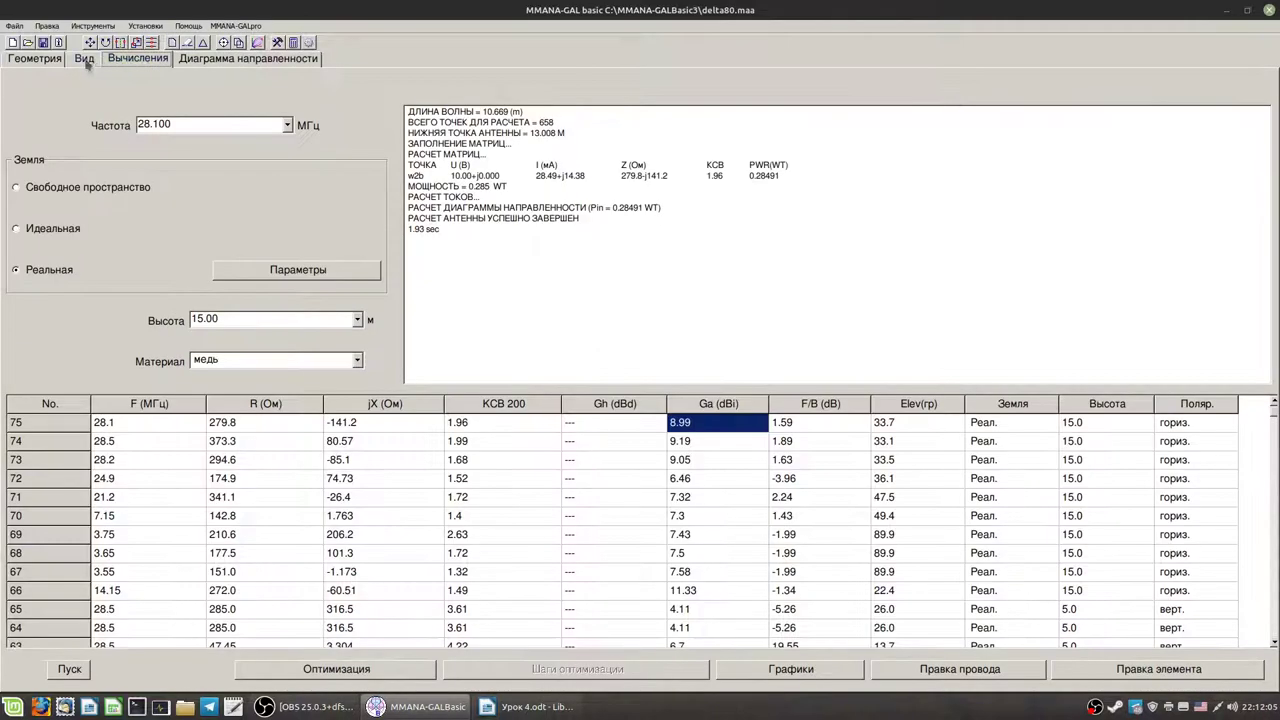
click(288, 125)
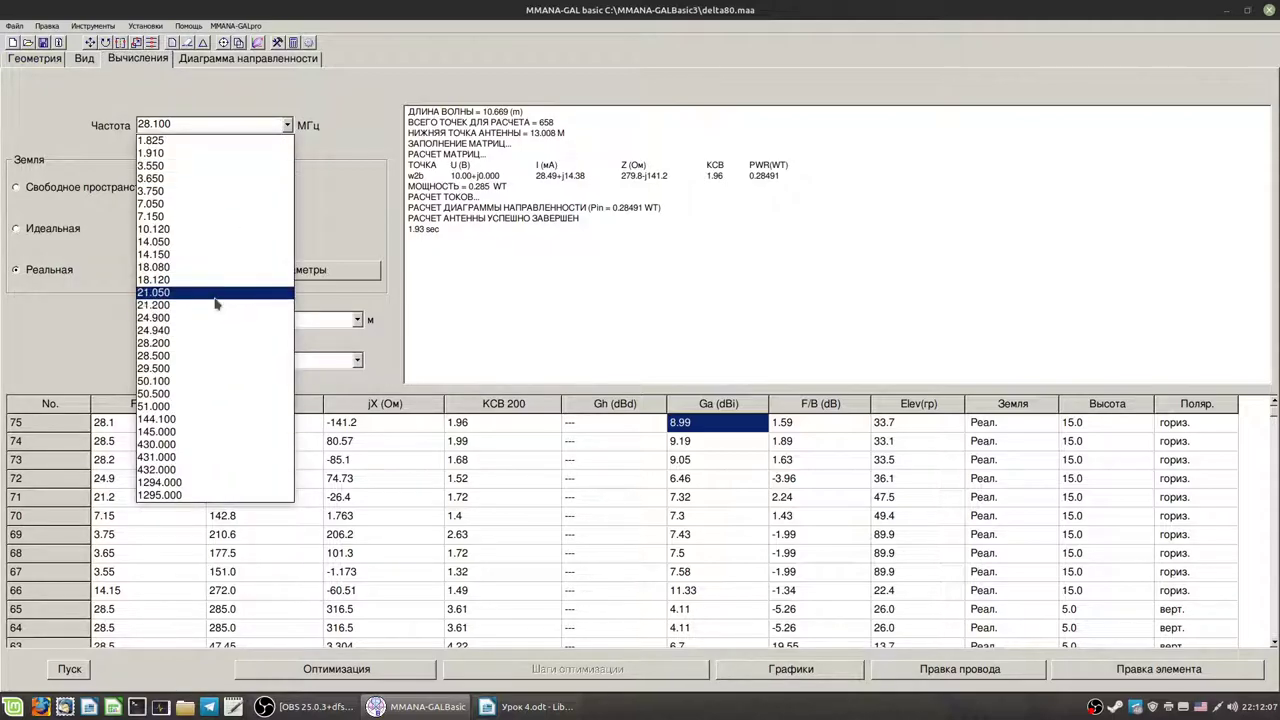
click(219, 292)
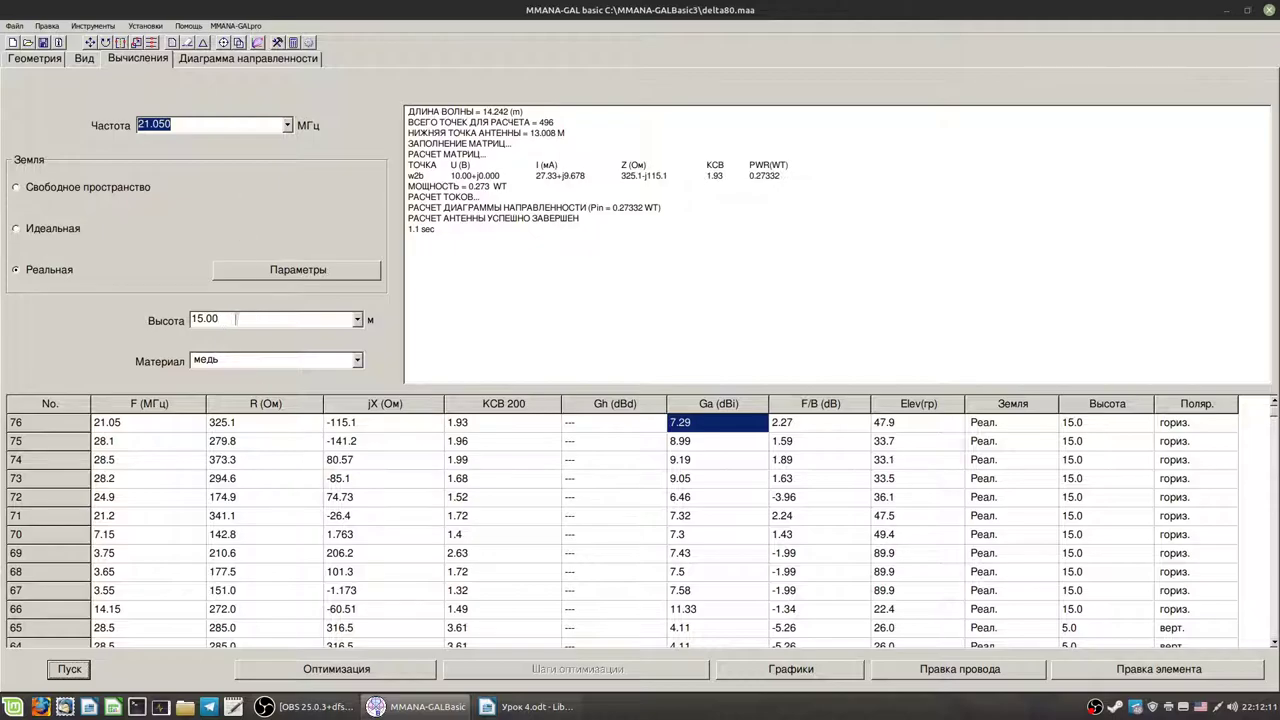
click(287, 125)
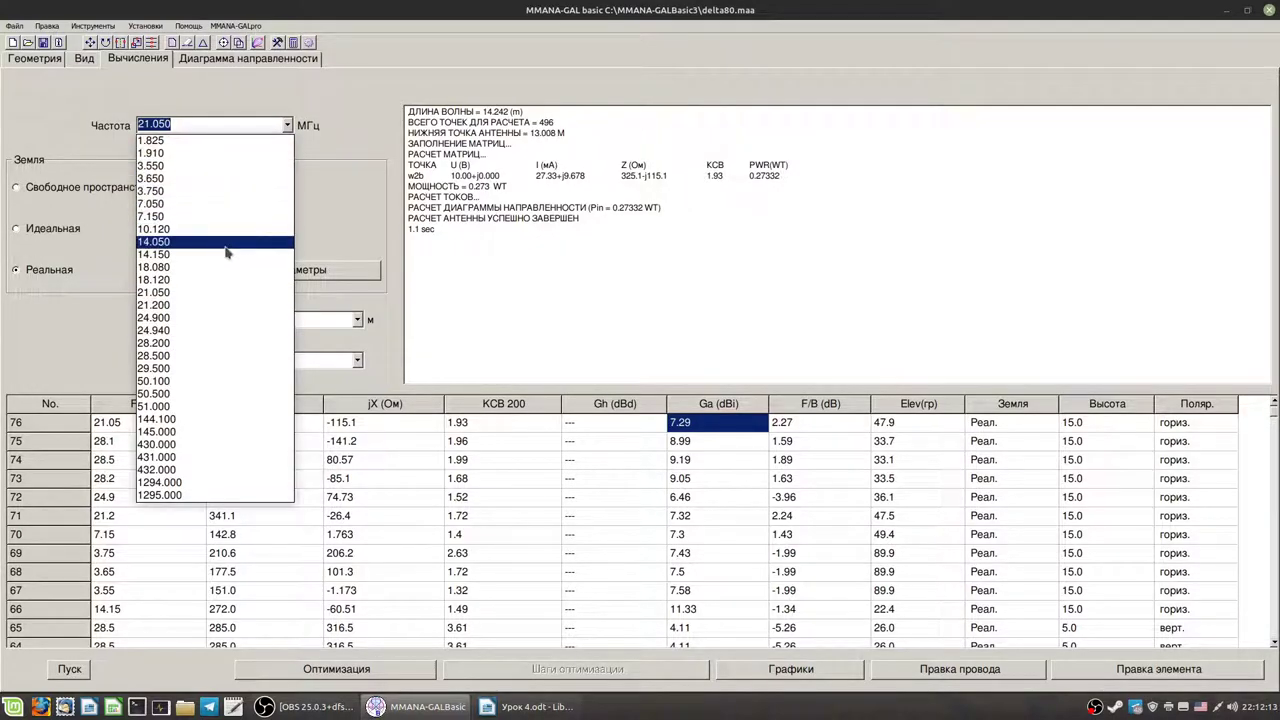
click(222, 250)
click(69, 669)
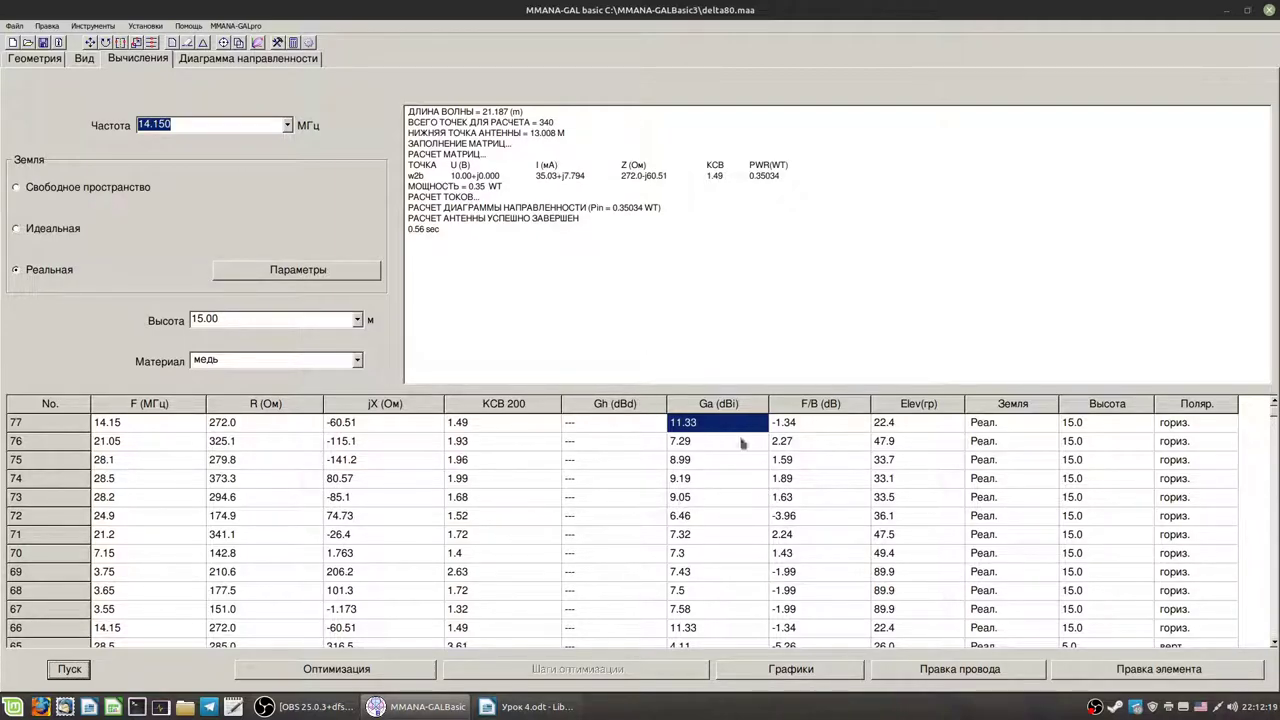
- Calculate the delta antenna at 14.050 MHz
click(287, 128)
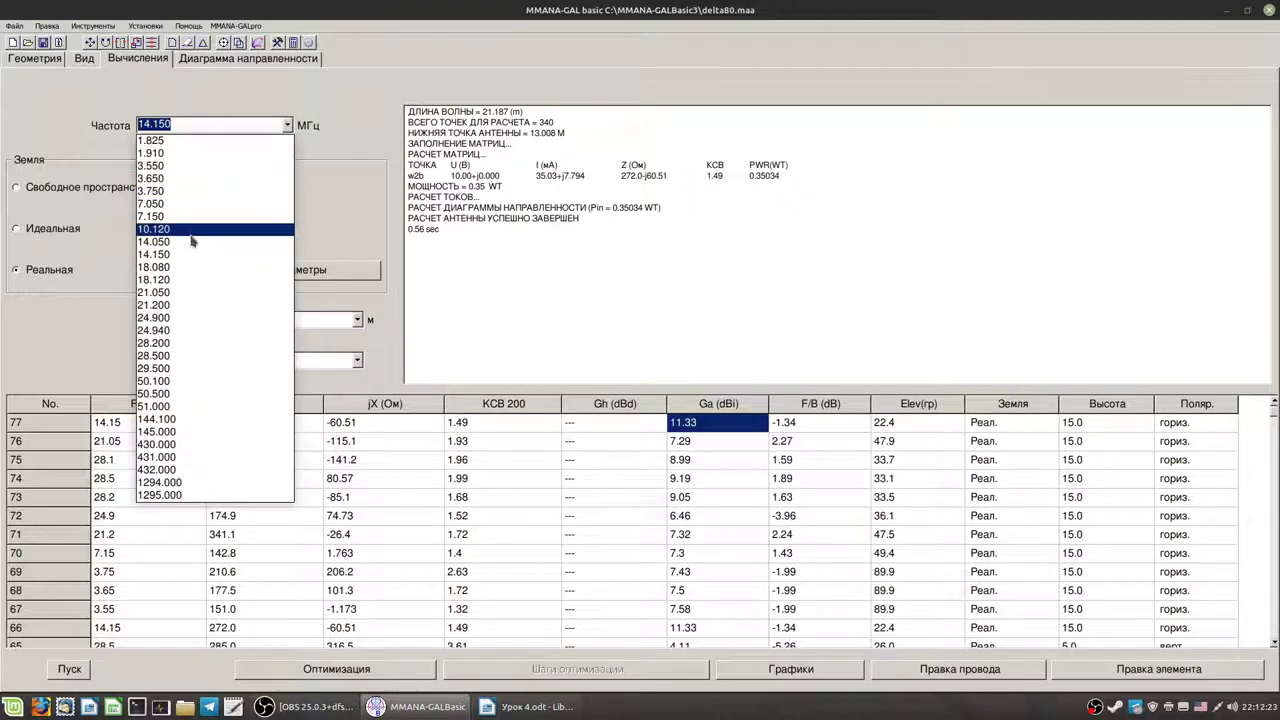
click(193, 230)
click(288, 125)
click(200, 244)
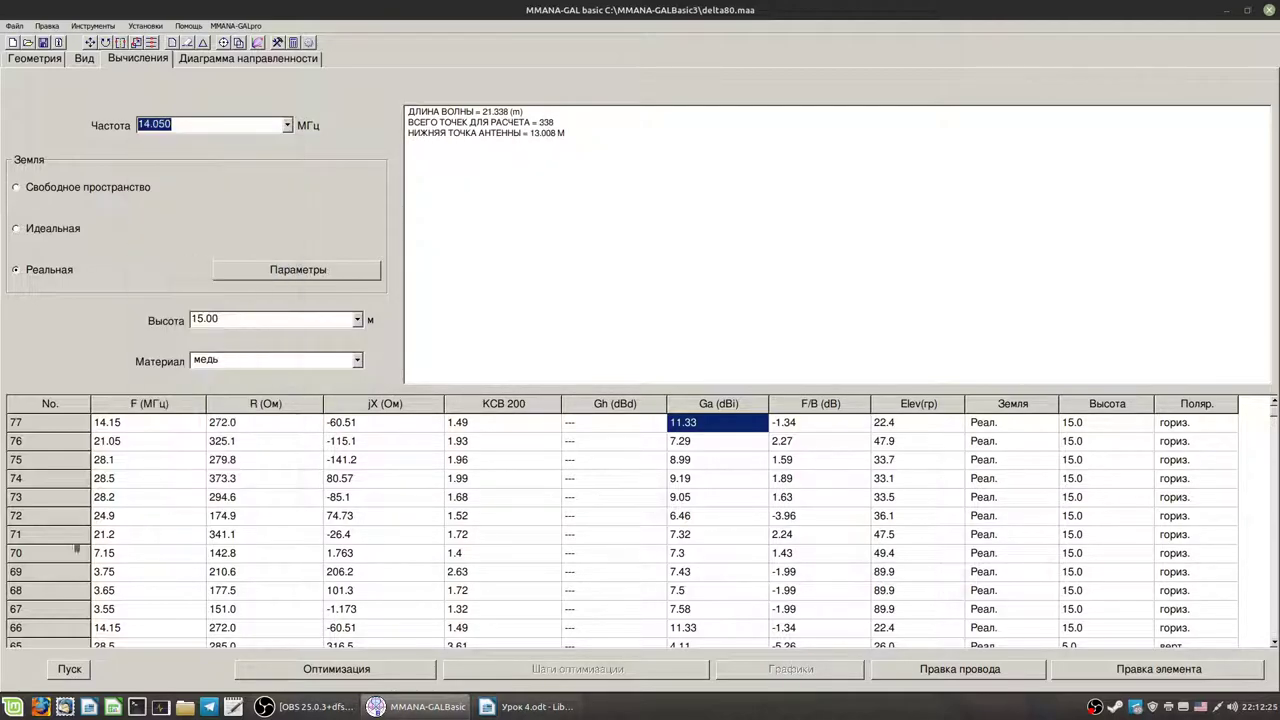
click(66, 674)
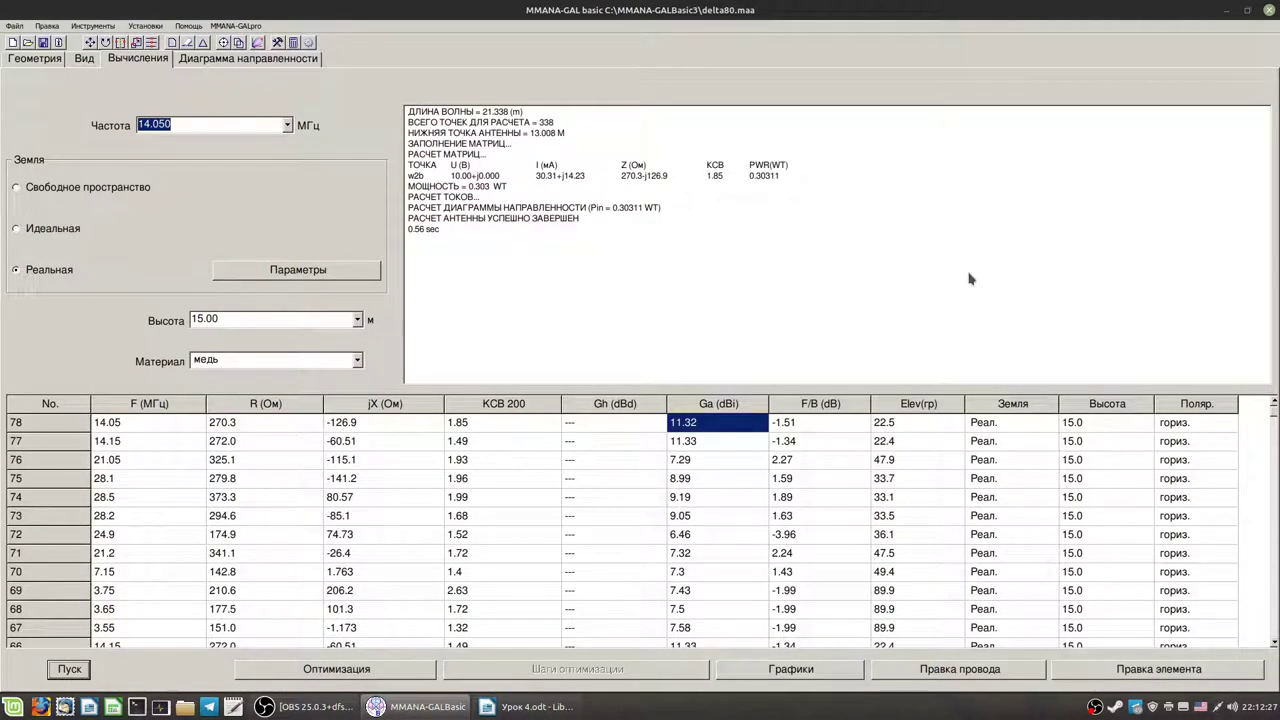
- Compare the gain results for 14.05 and 14.15 MHz and view the radiation pattern at 14.05 MHz
click(691, 441)
click(693, 426)
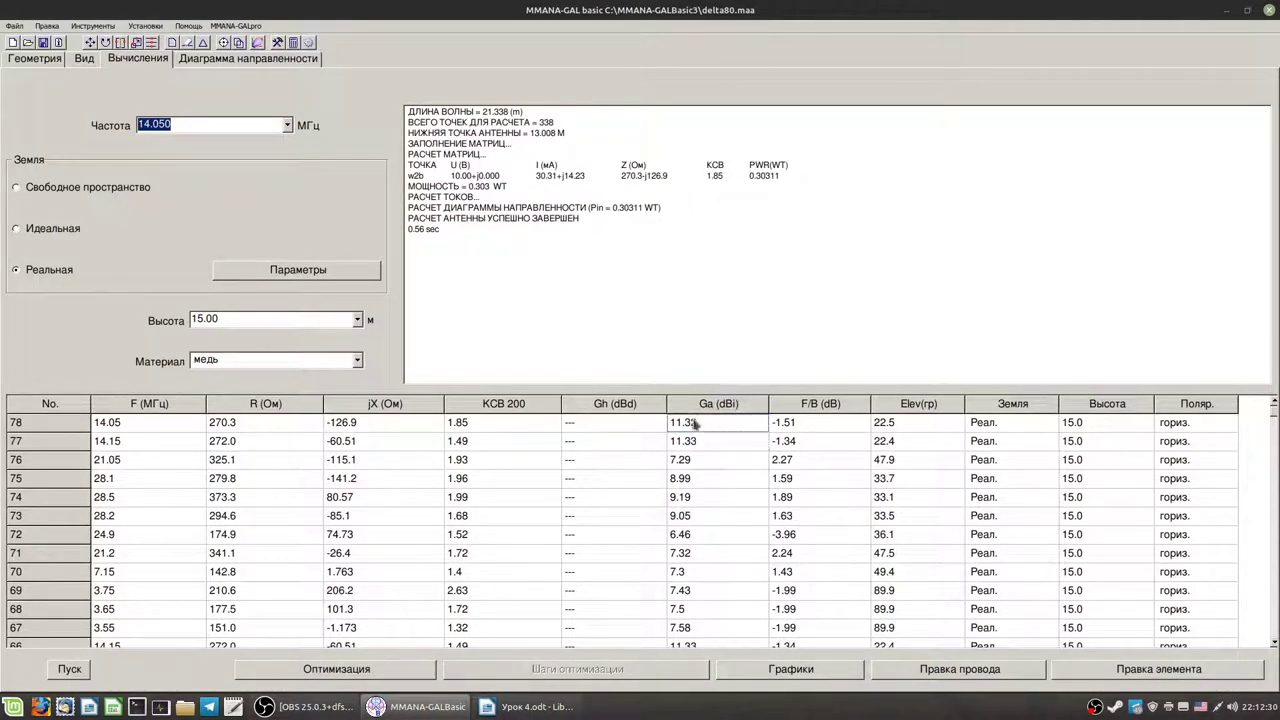
click(217, 64)
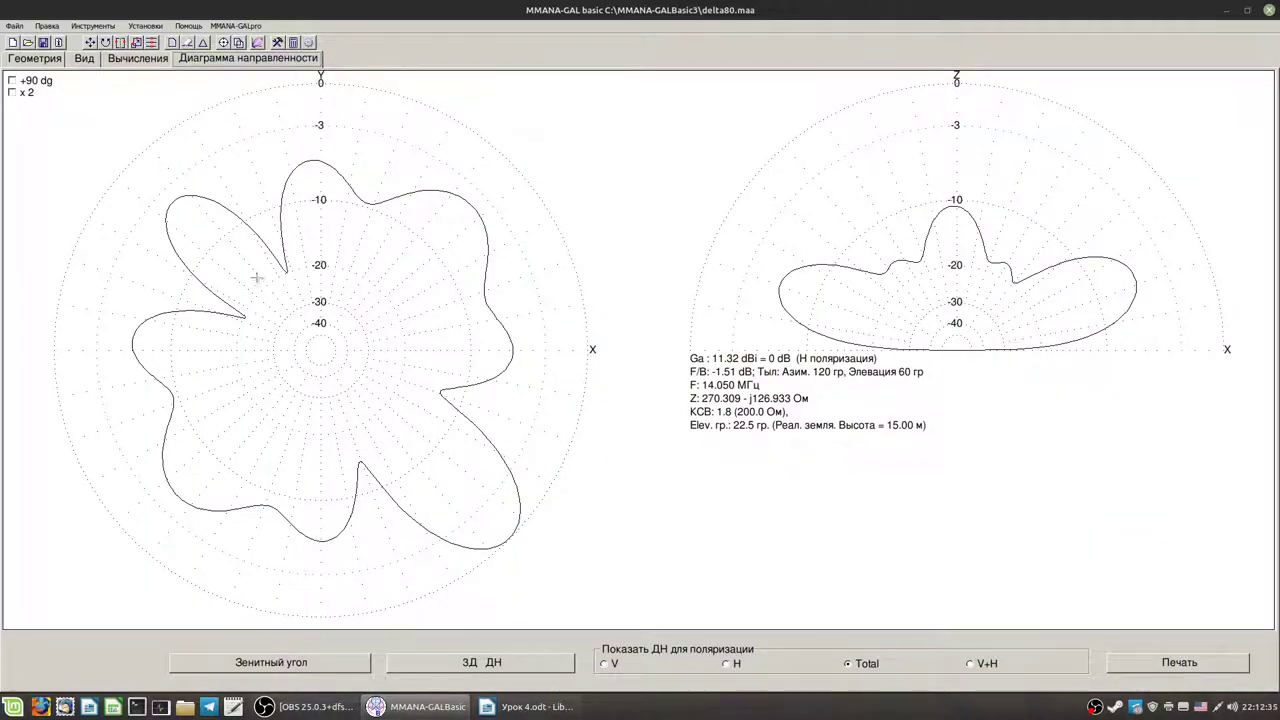
- Inspect the delta antenna's current distribution at 14.05 MHz from several angles and check the lengths of wires 2 and 3
click(82, 59)
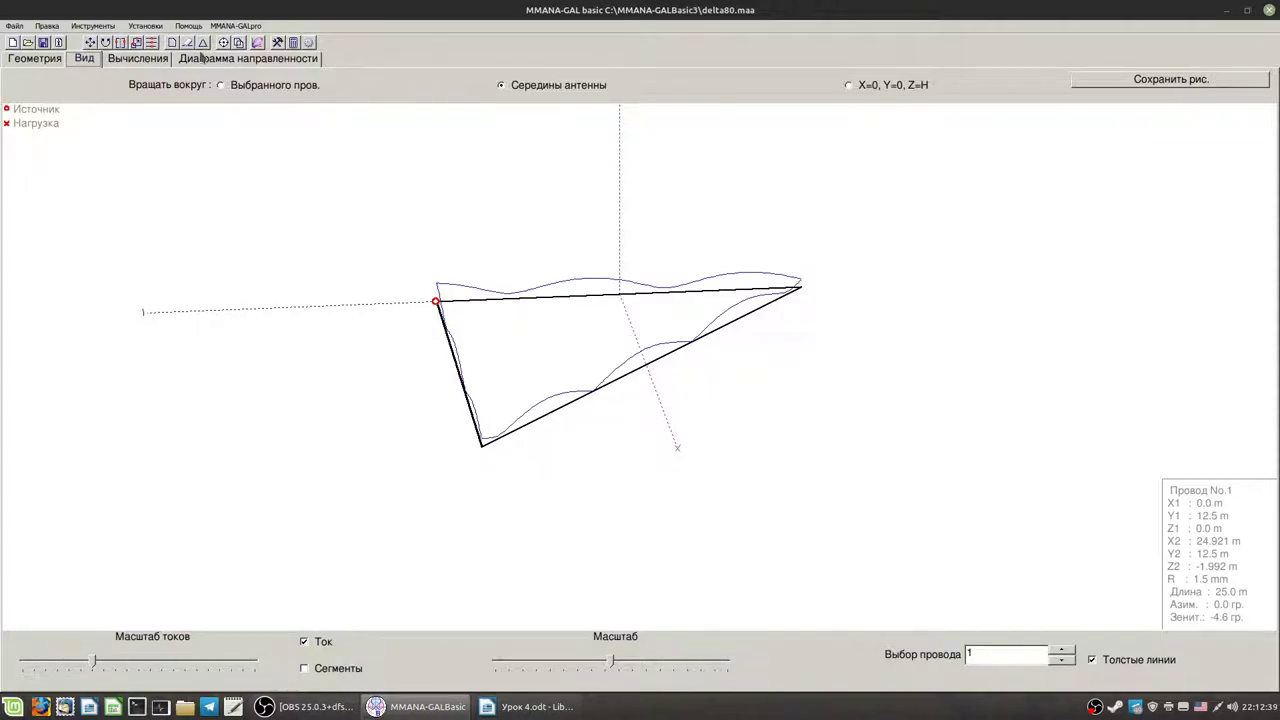
drag(572, 443, 615, 424)
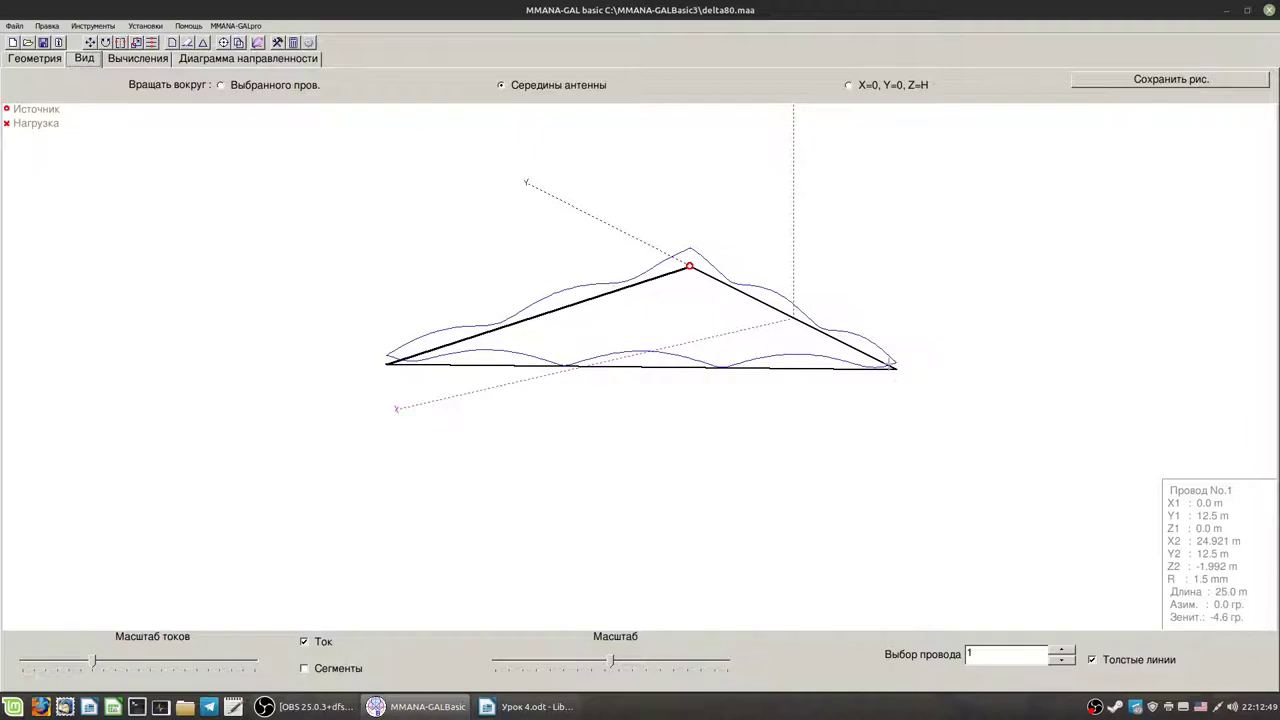
click(798, 325)
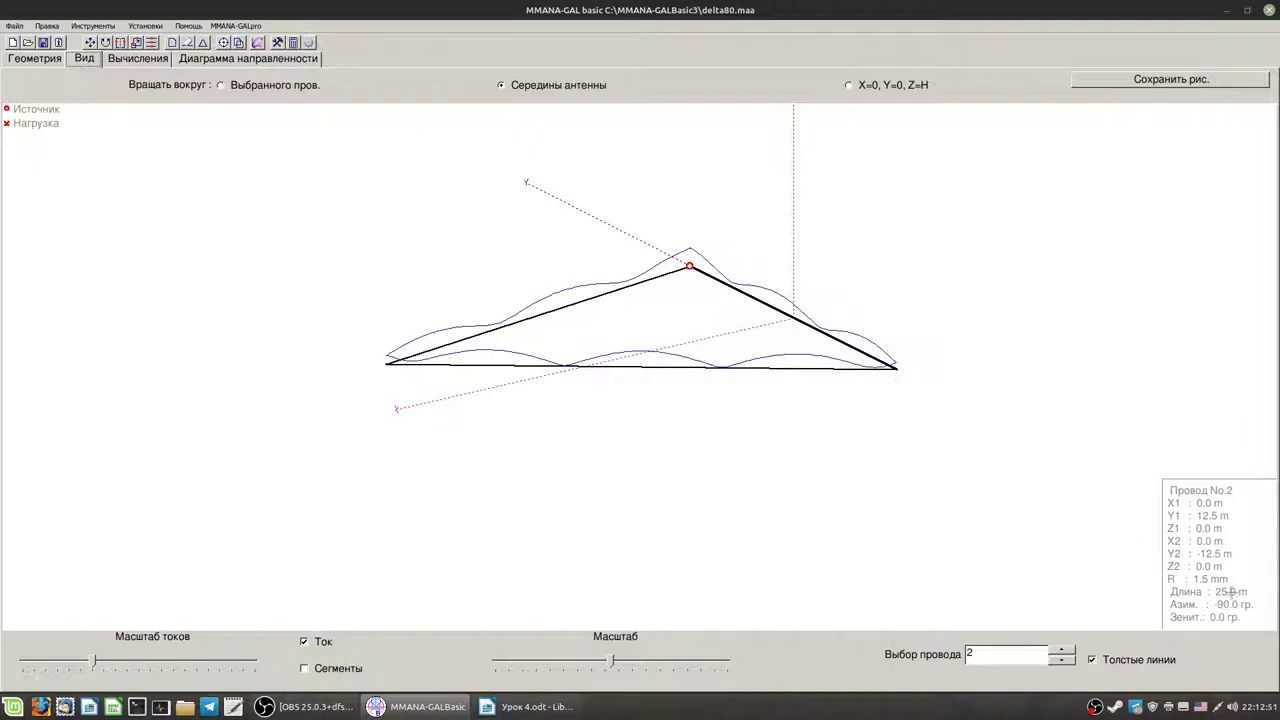
click(726, 367)
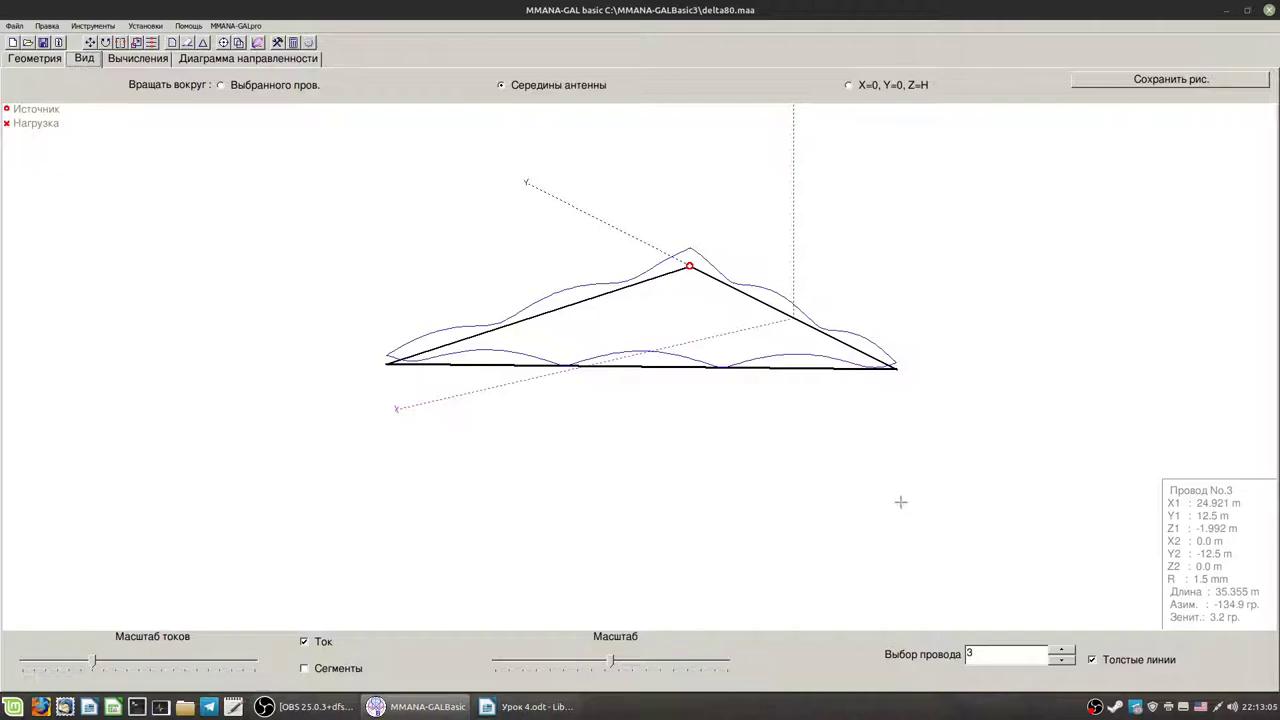
drag(630, 379, 703, 440)
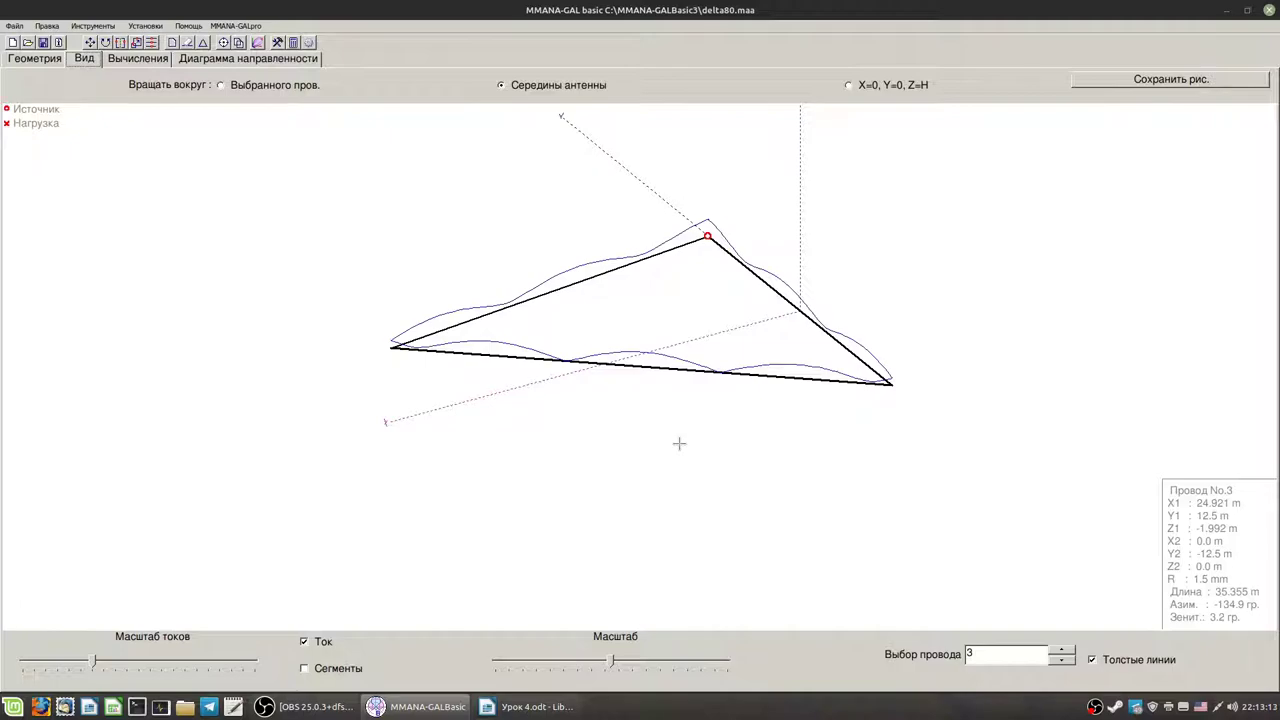
drag(685, 382, 670, 378)
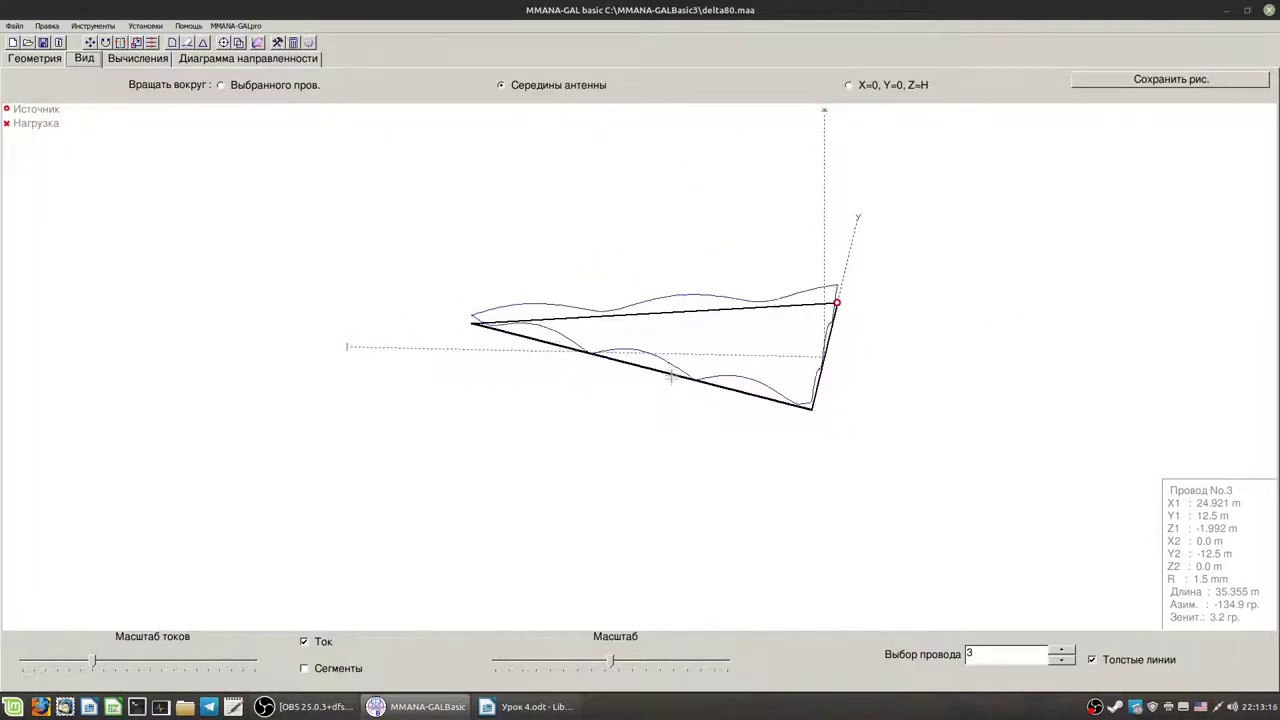
- Review the 14.05 MHz calculation results and radiation pattern again
click(139, 58)
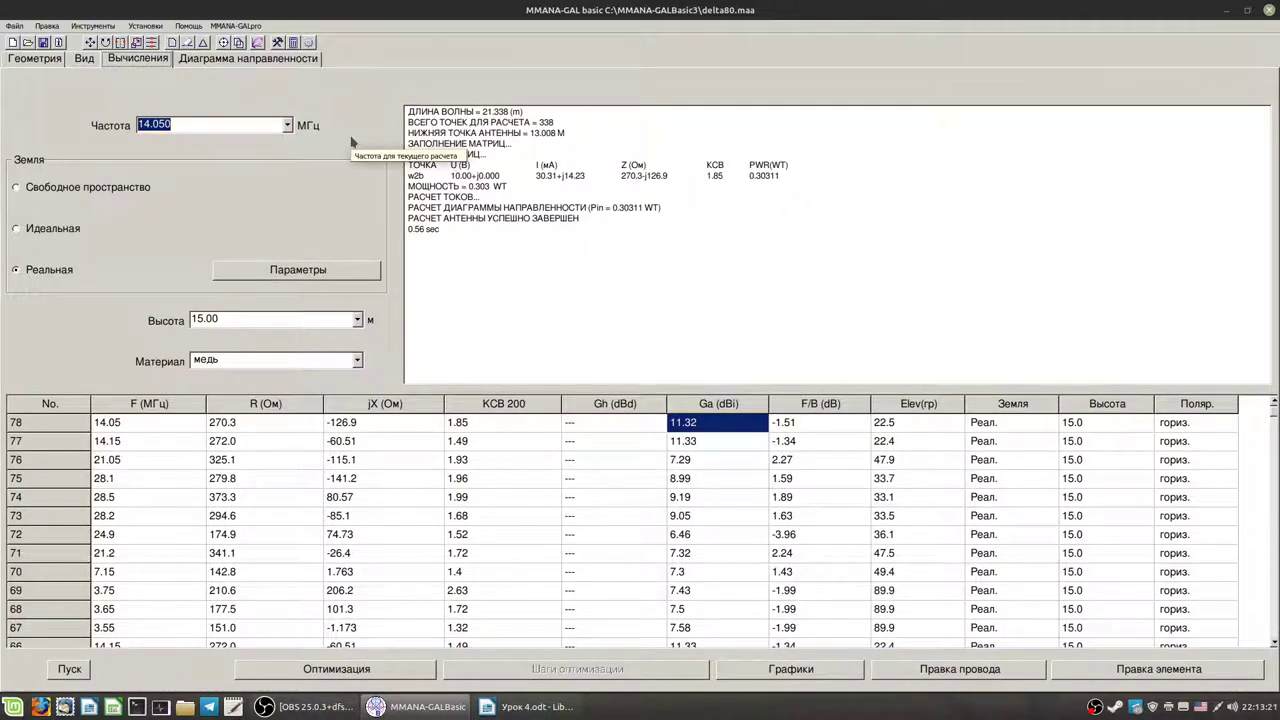
click(222, 60)
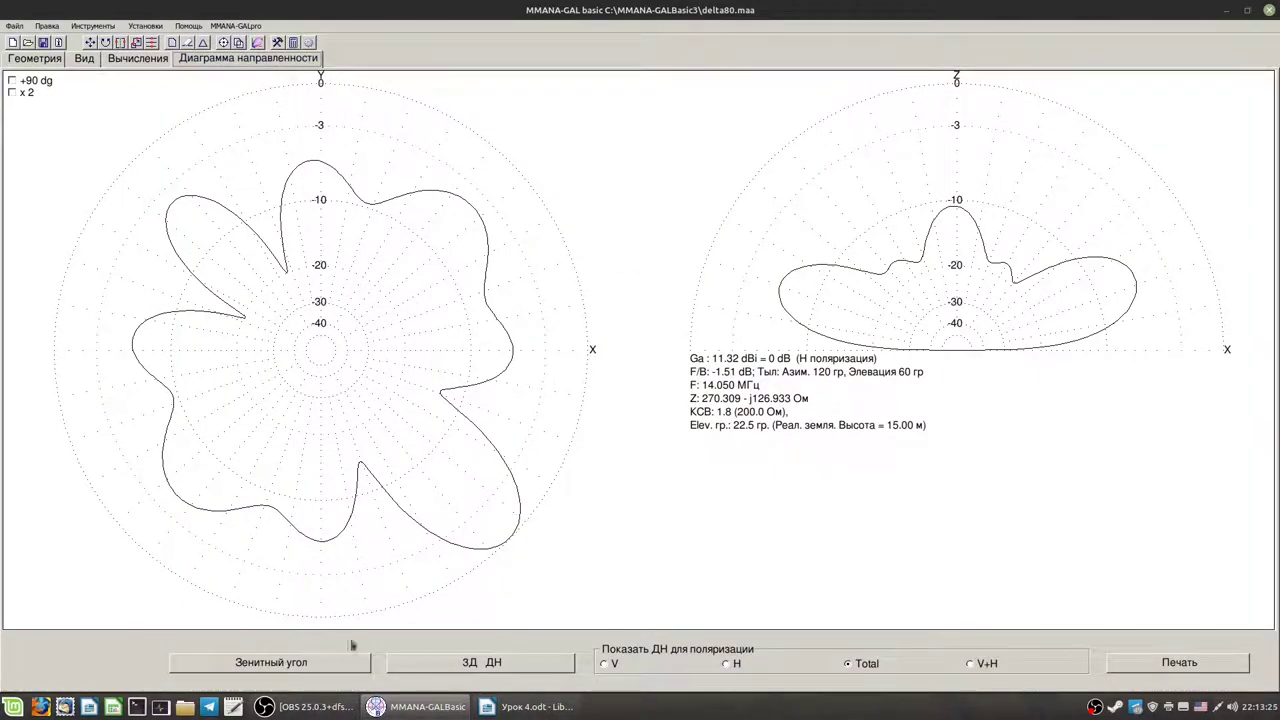